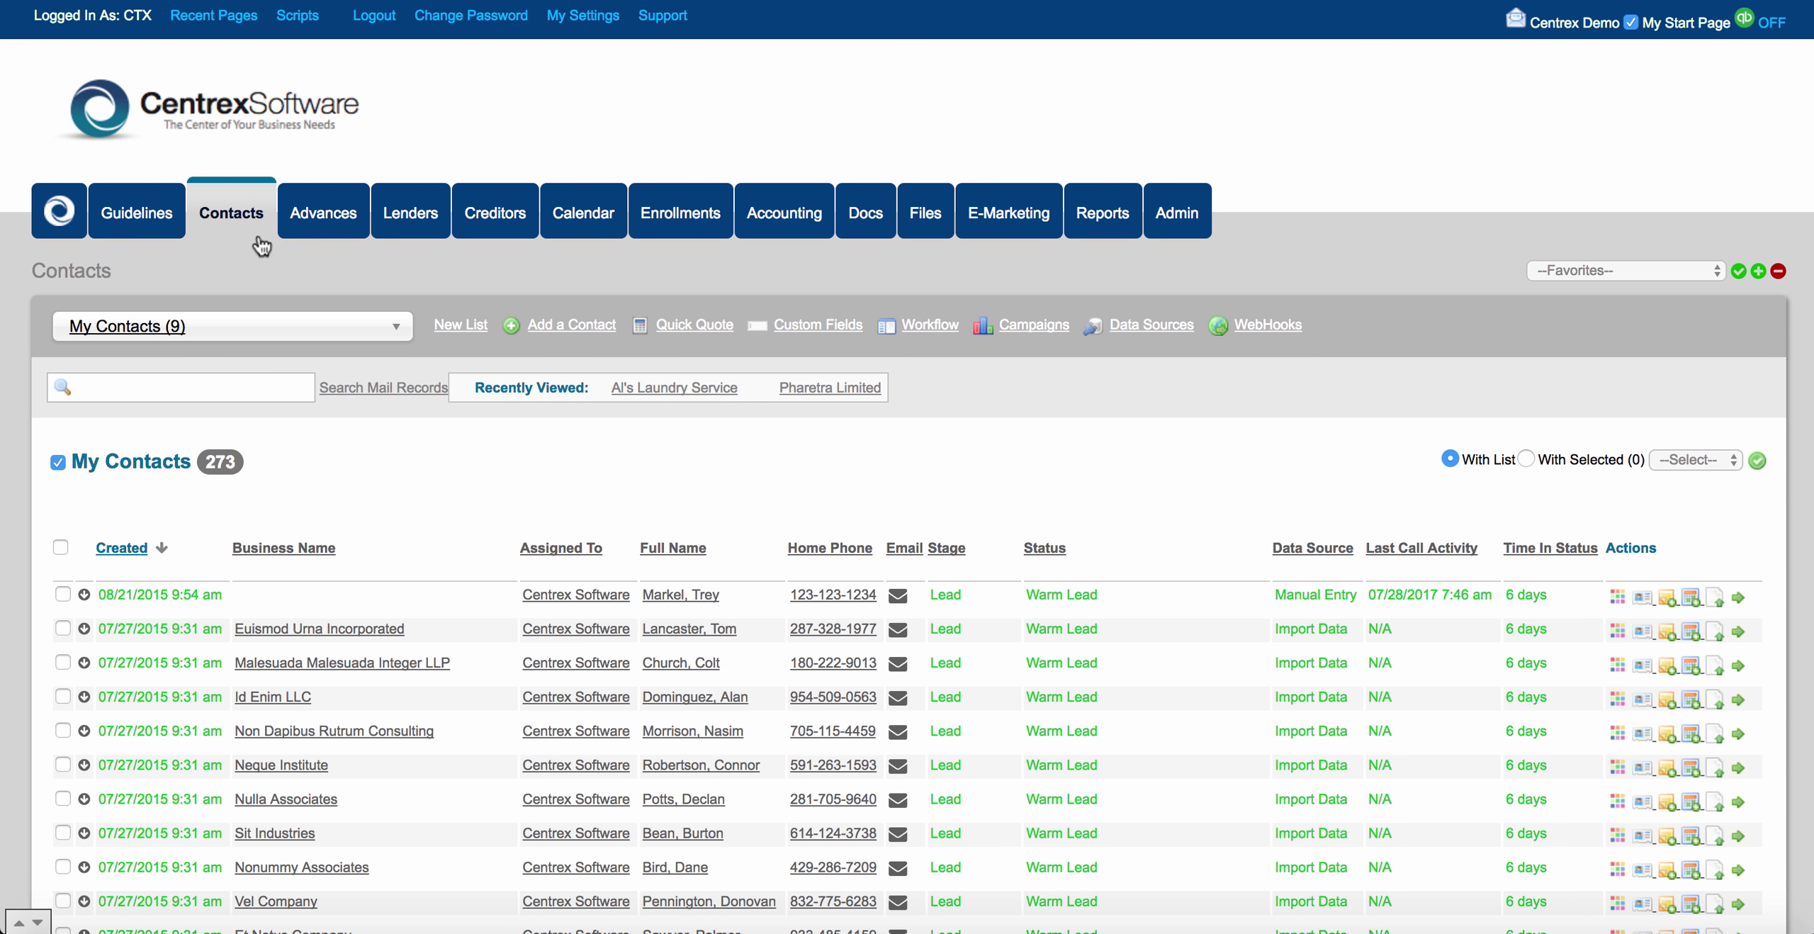
# Go from the Contacts list to the Custom Fields page with its Add / Edit form and fields list.
pyautogui.click(241, 215)
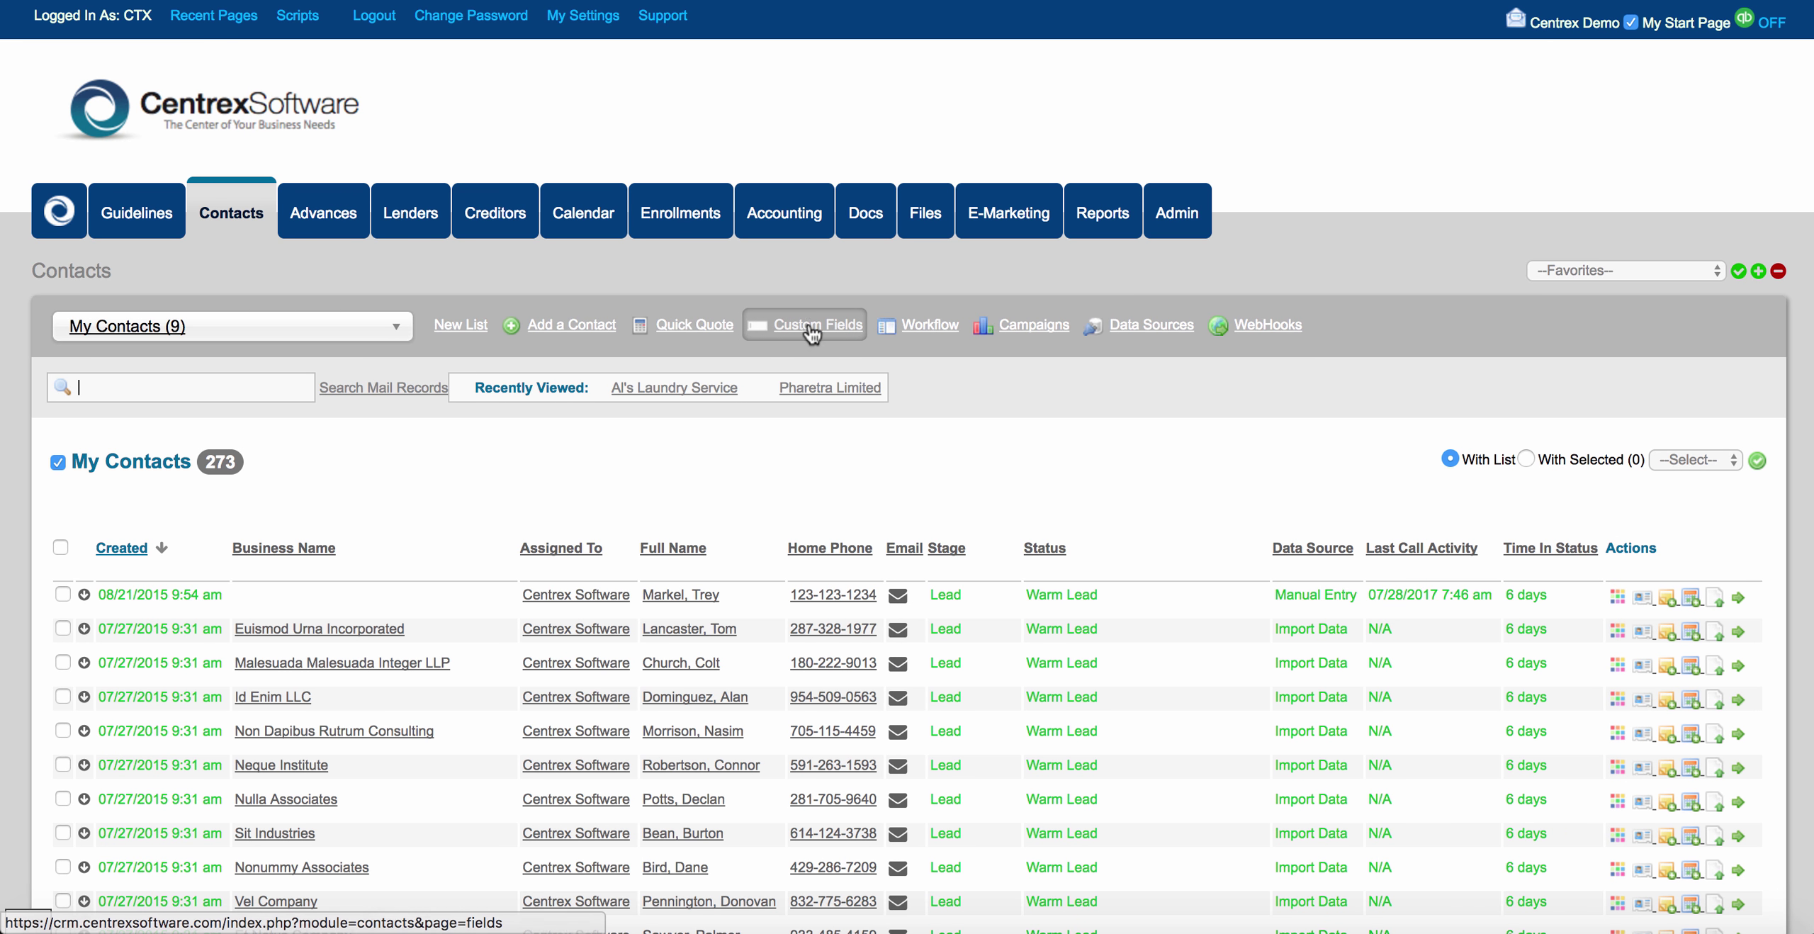
pyautogui.click(833, 328)
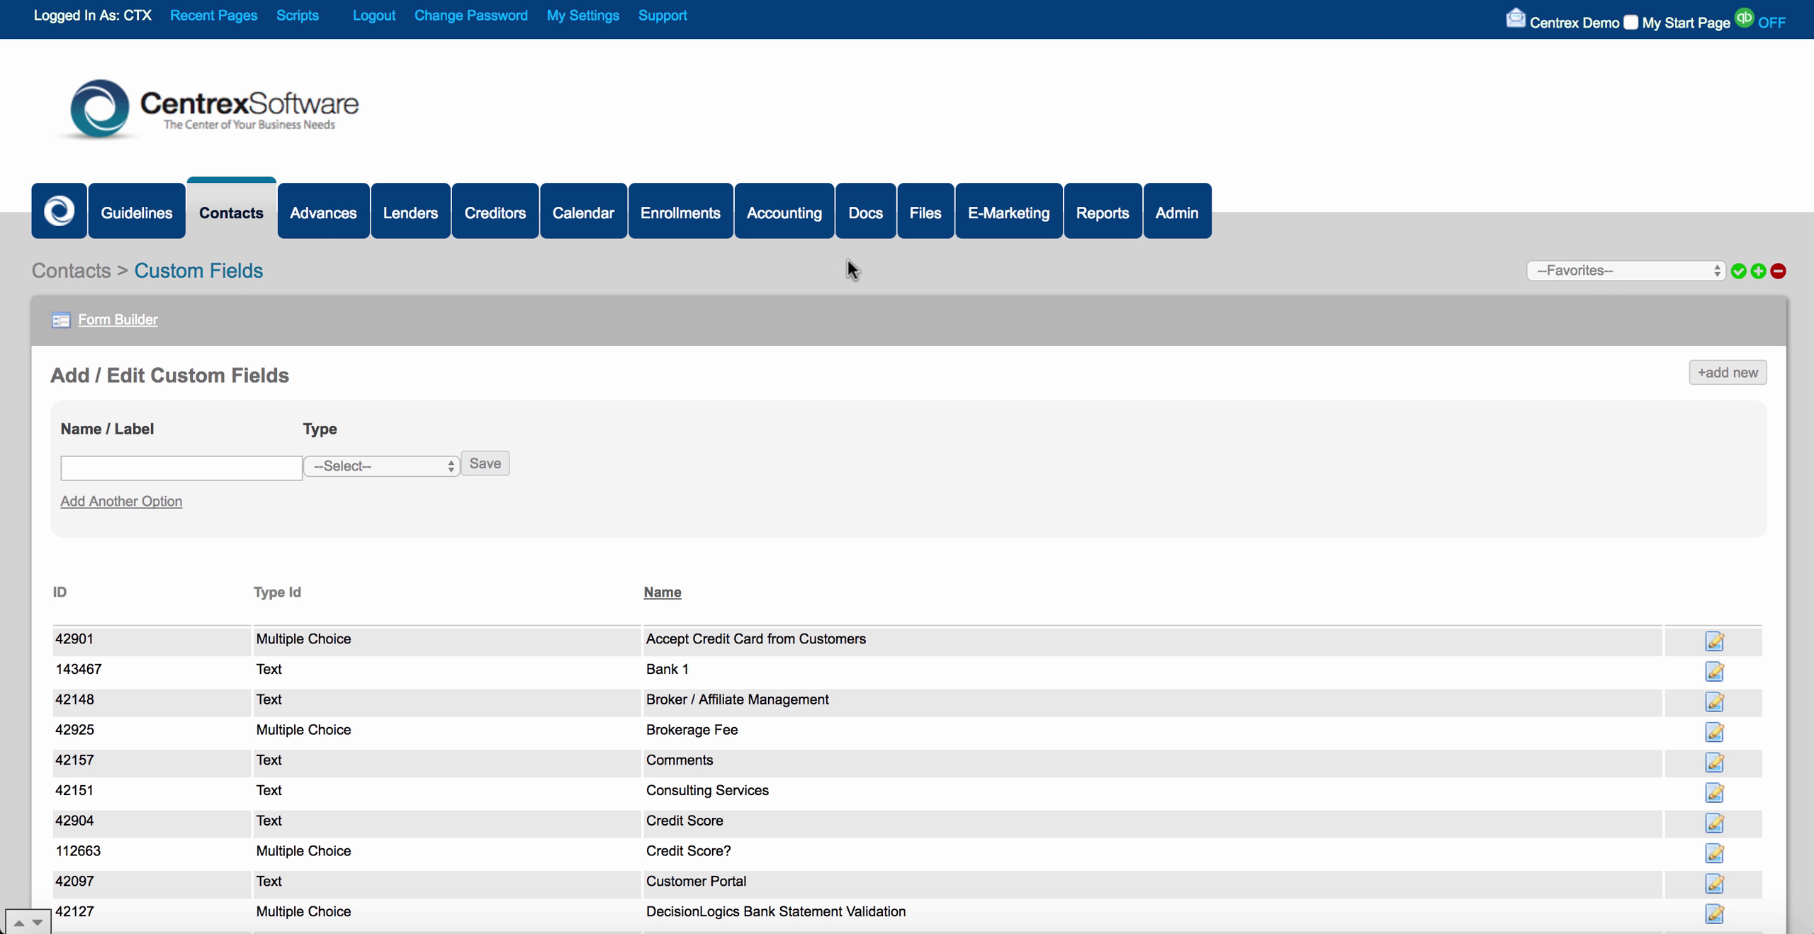
pyautogui.scroll(-5, 564, 492)
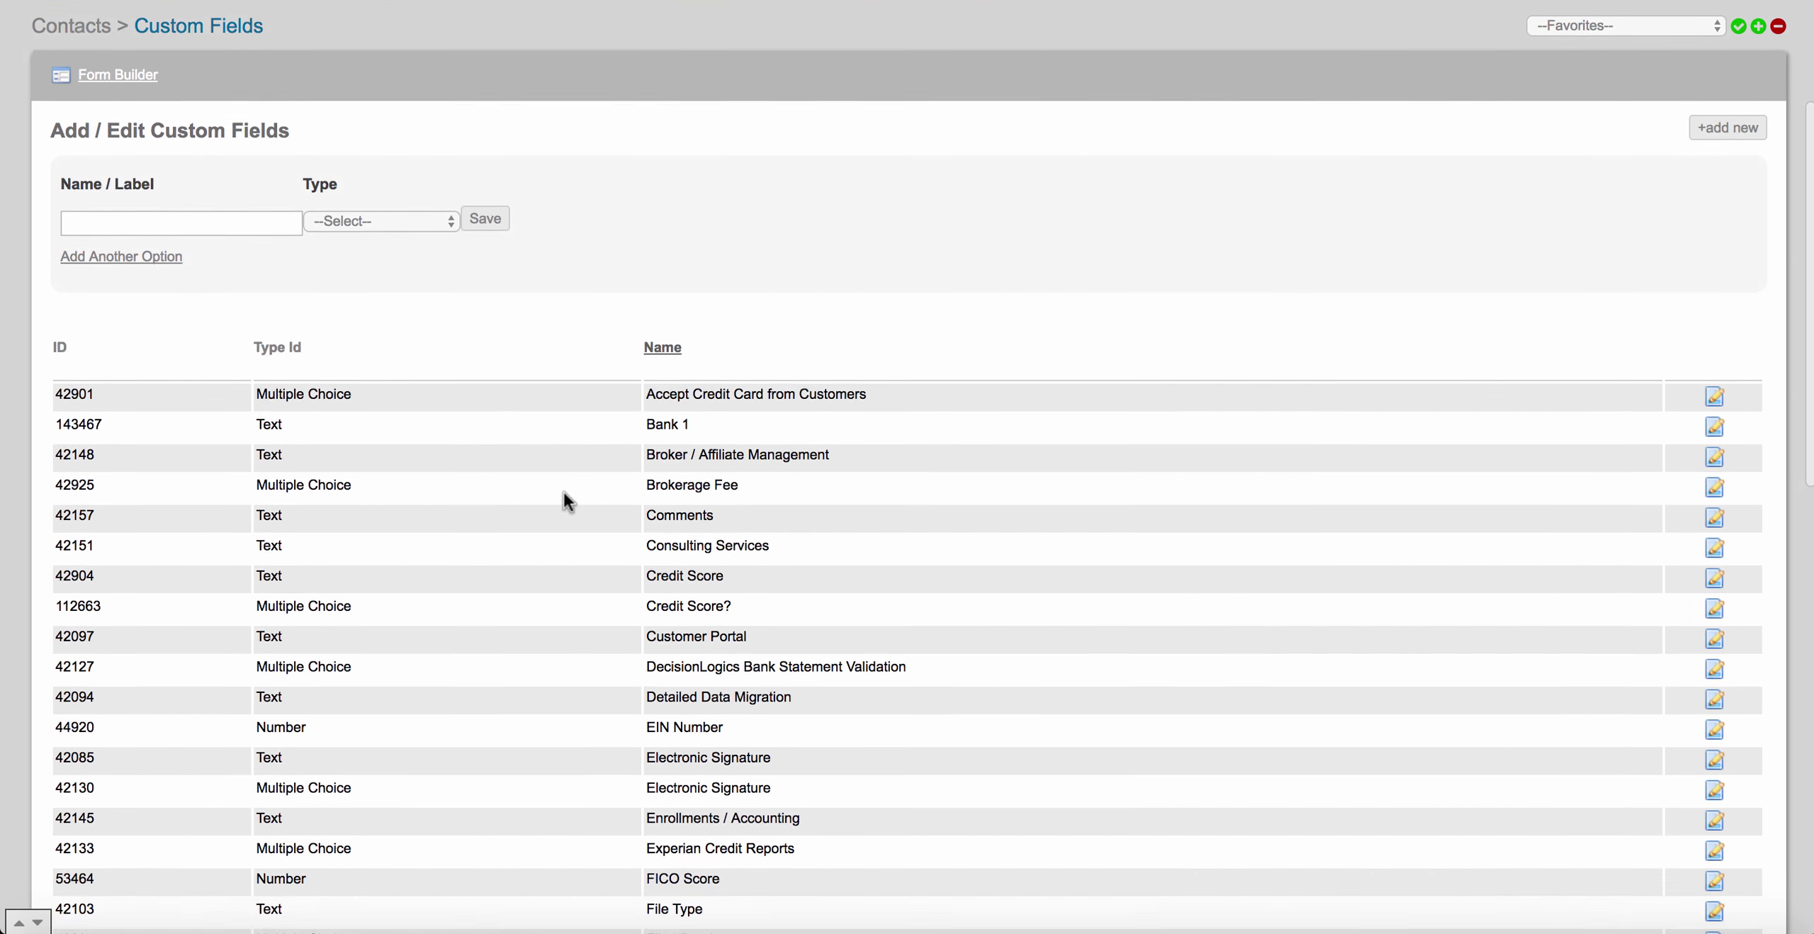
pyautogui.scroll(4, 564, 491)
pyautogui.scroll(1, 564, 494)
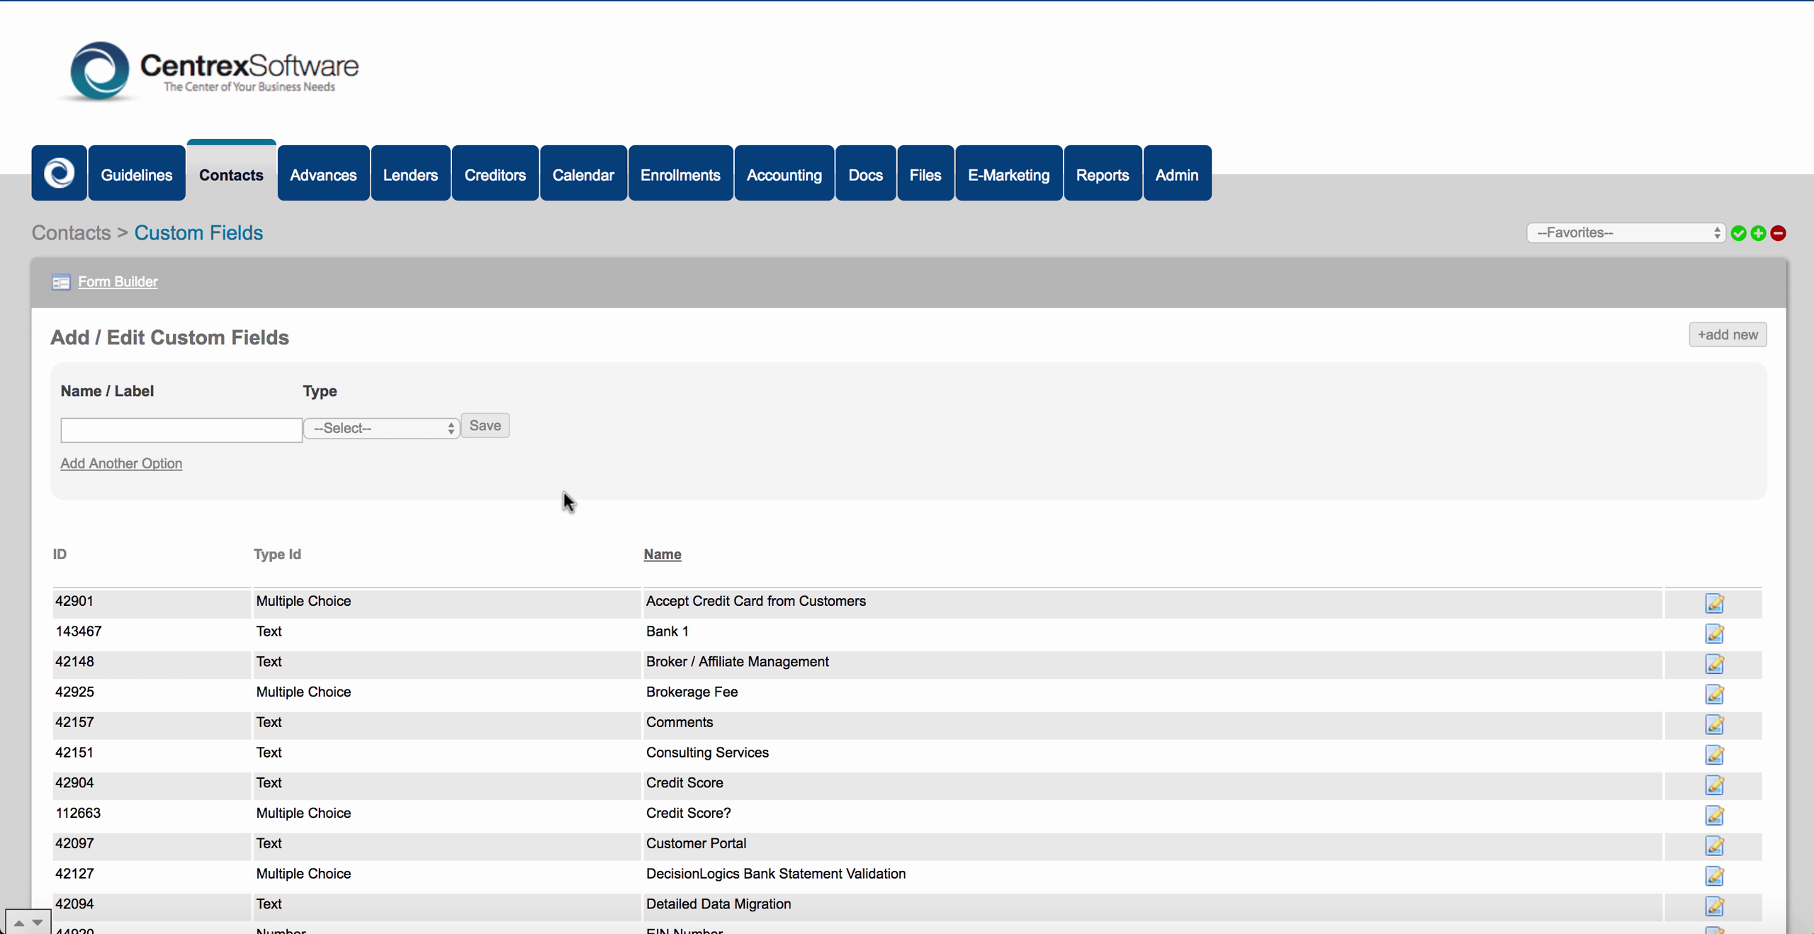
pyautogui.click(257, 181)
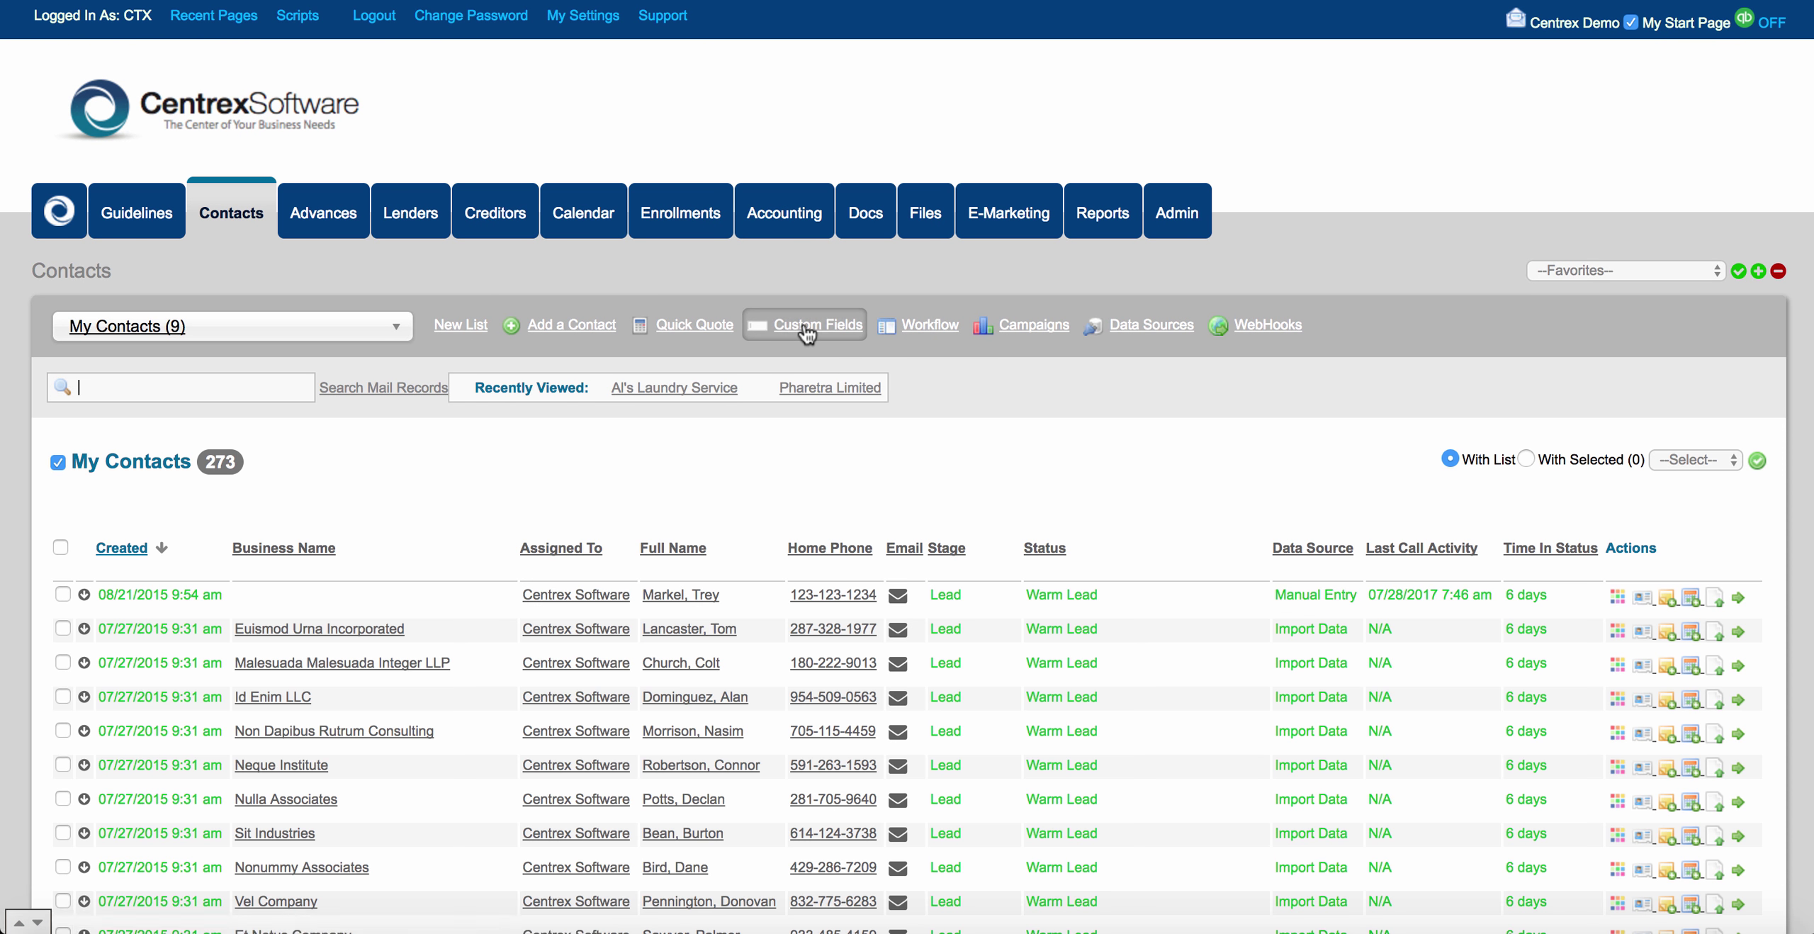
pyautogui.click(806, 324)
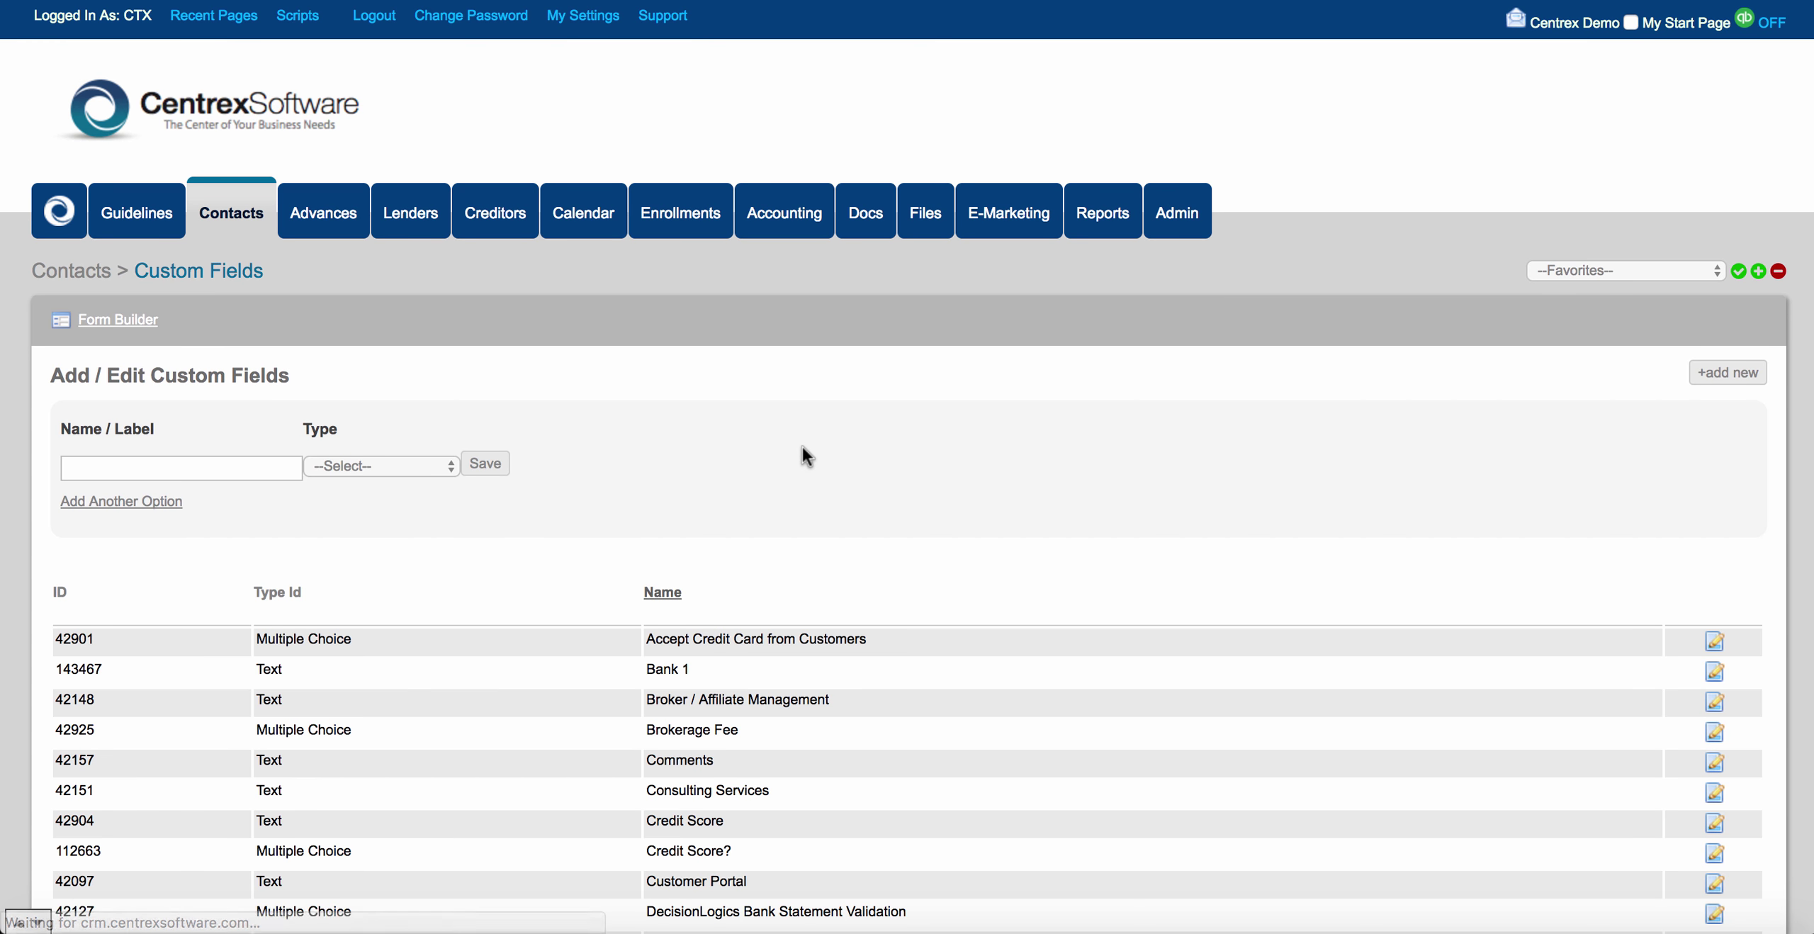
pyautogui.scroll(-5, 802, 446)
pyautogui.scroll(-8, 803, 446)
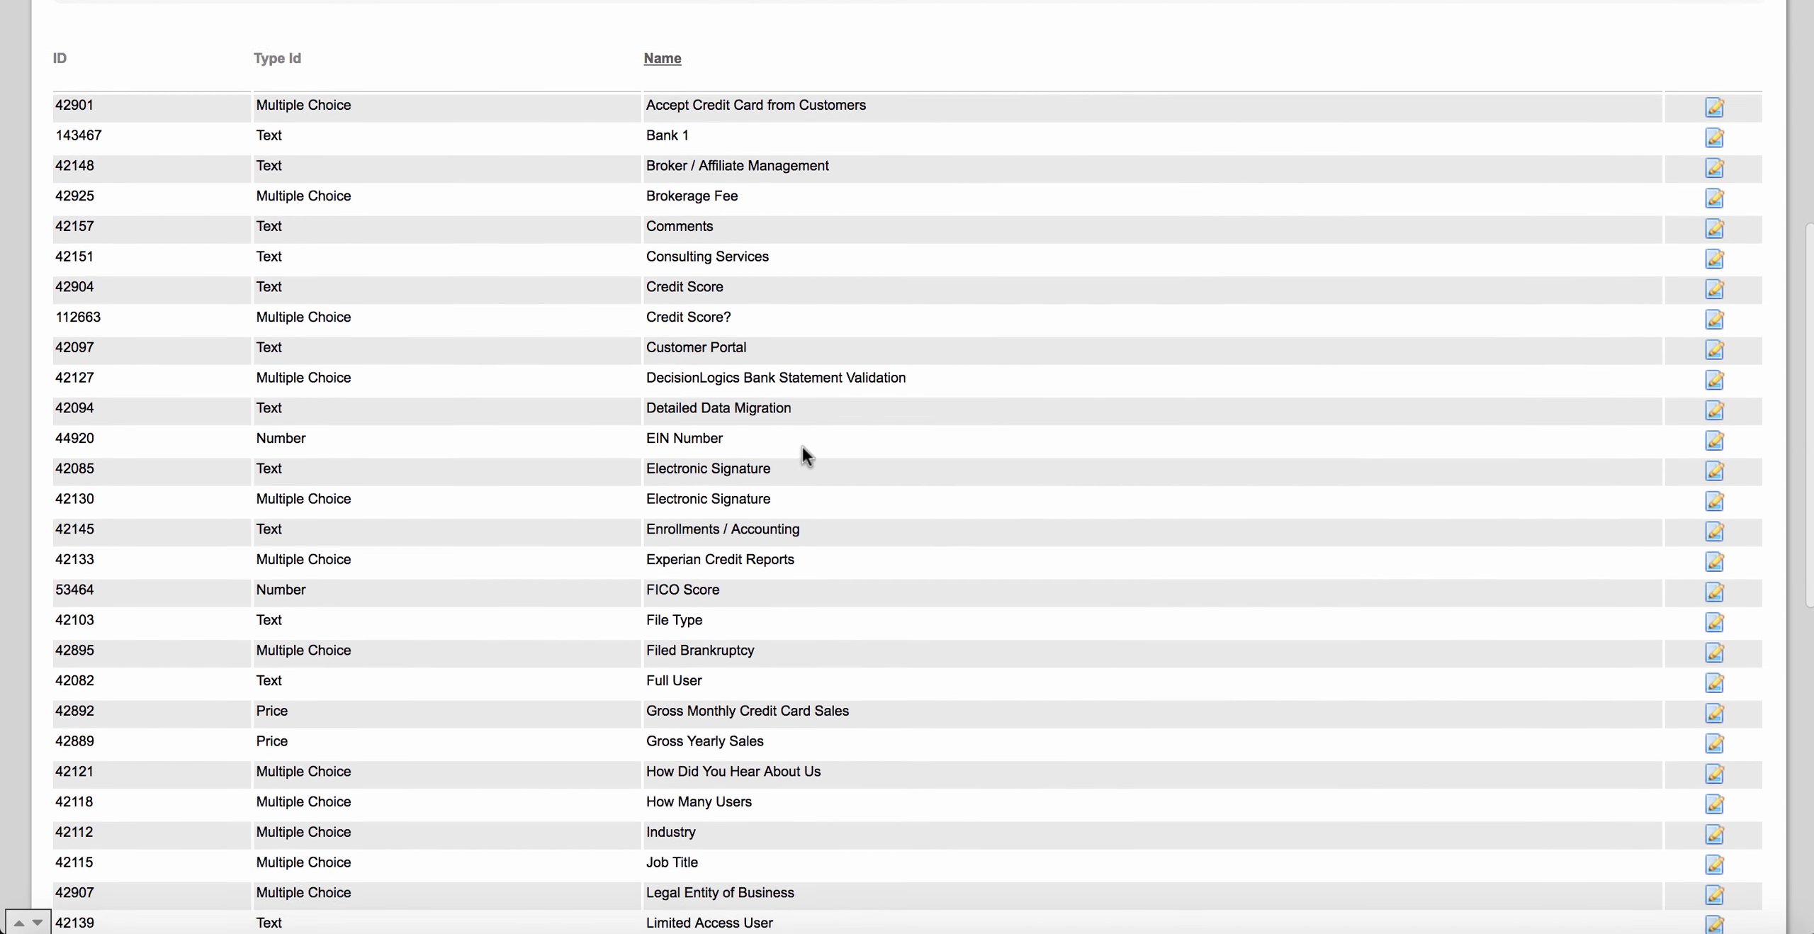
pyautogui.scroll(4, 802, 447)
pyautogui.scroll(8, 802, 447)
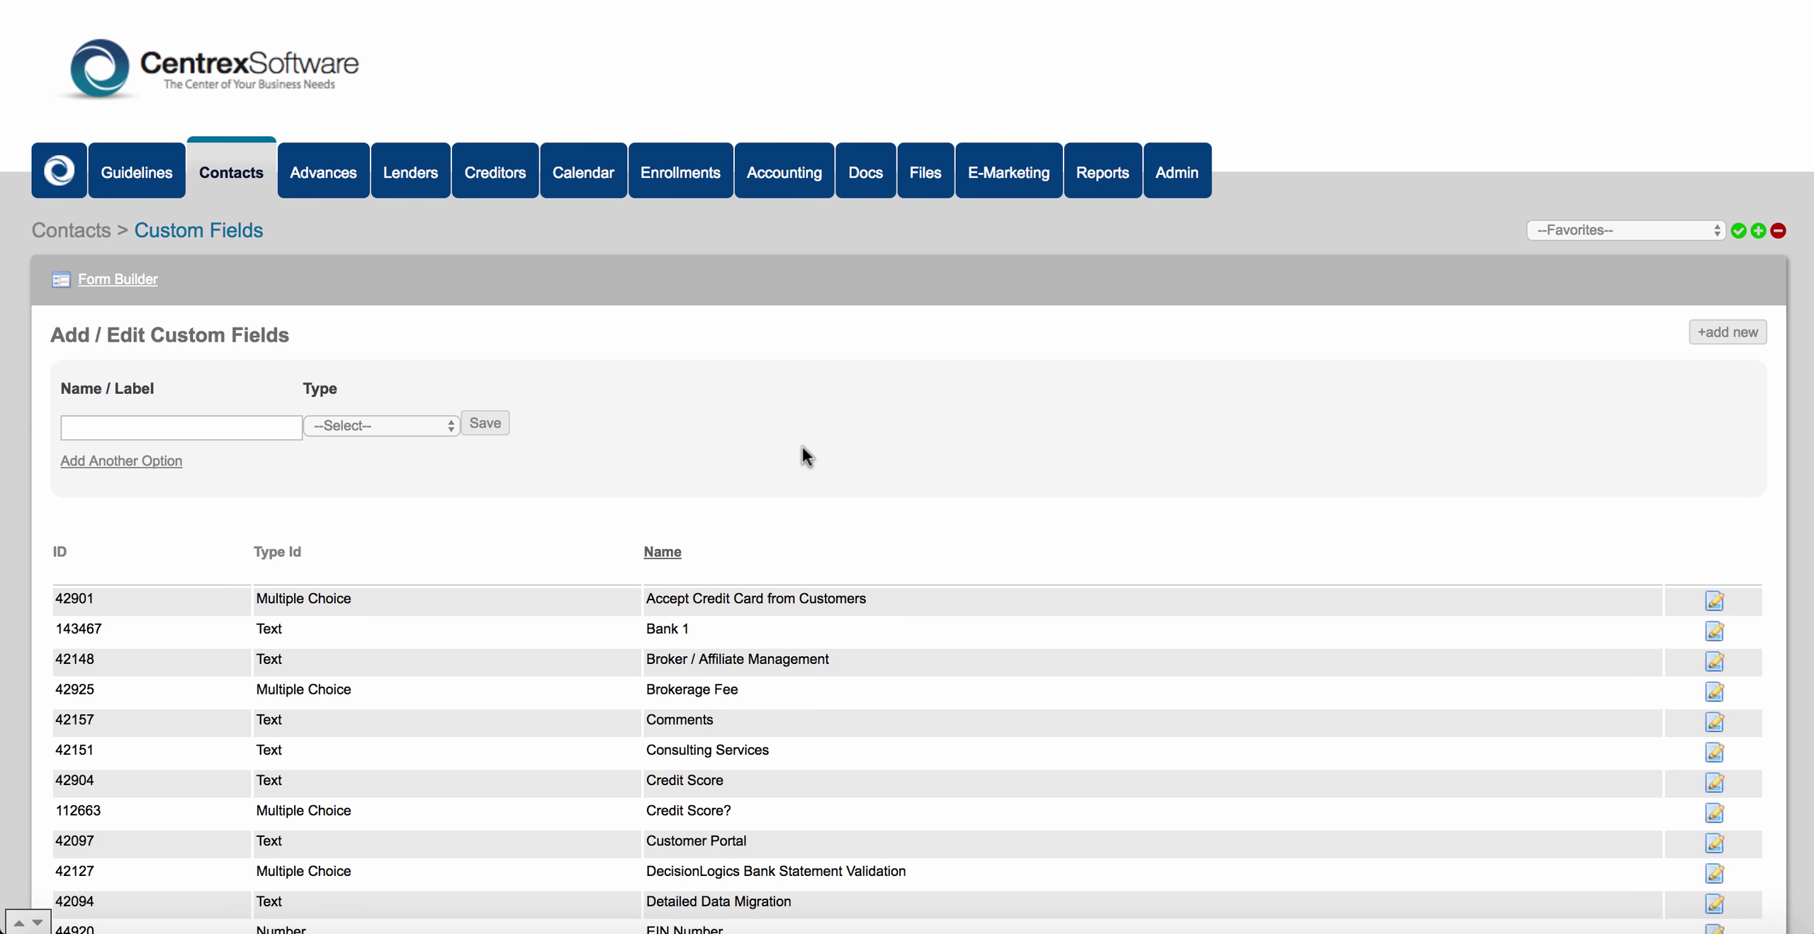
pyautogui.scroll(-1, 802, 446)
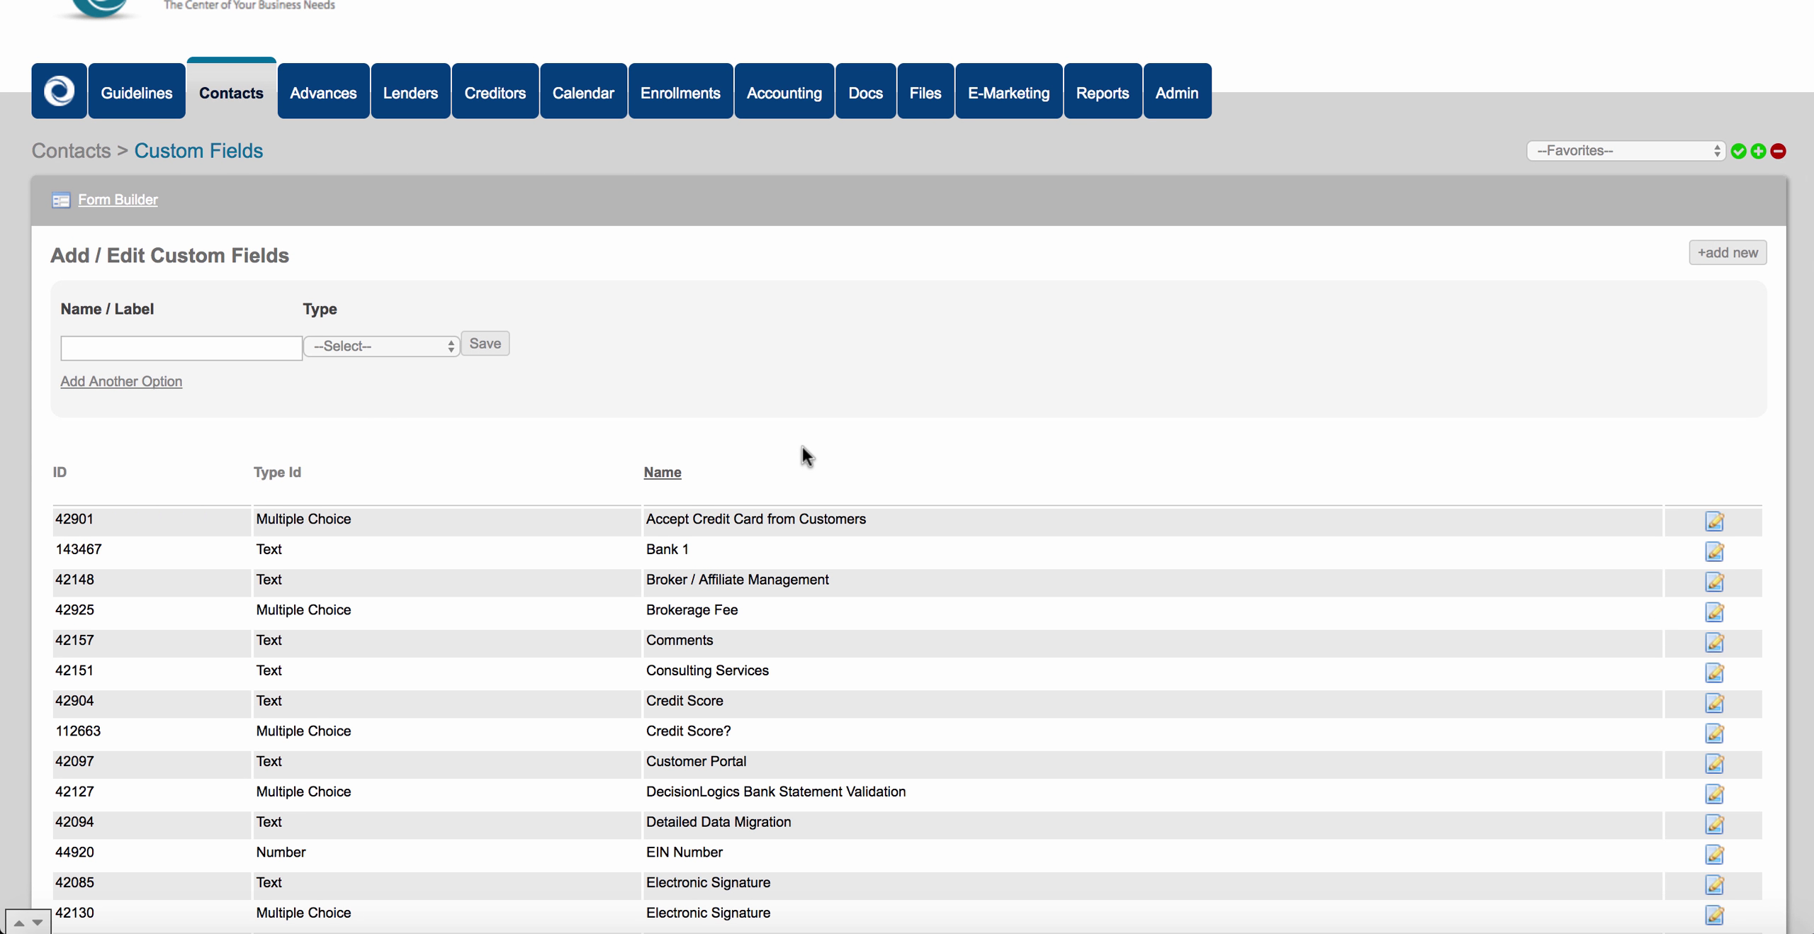
pyautogui.scroll(-3, 802, 446)
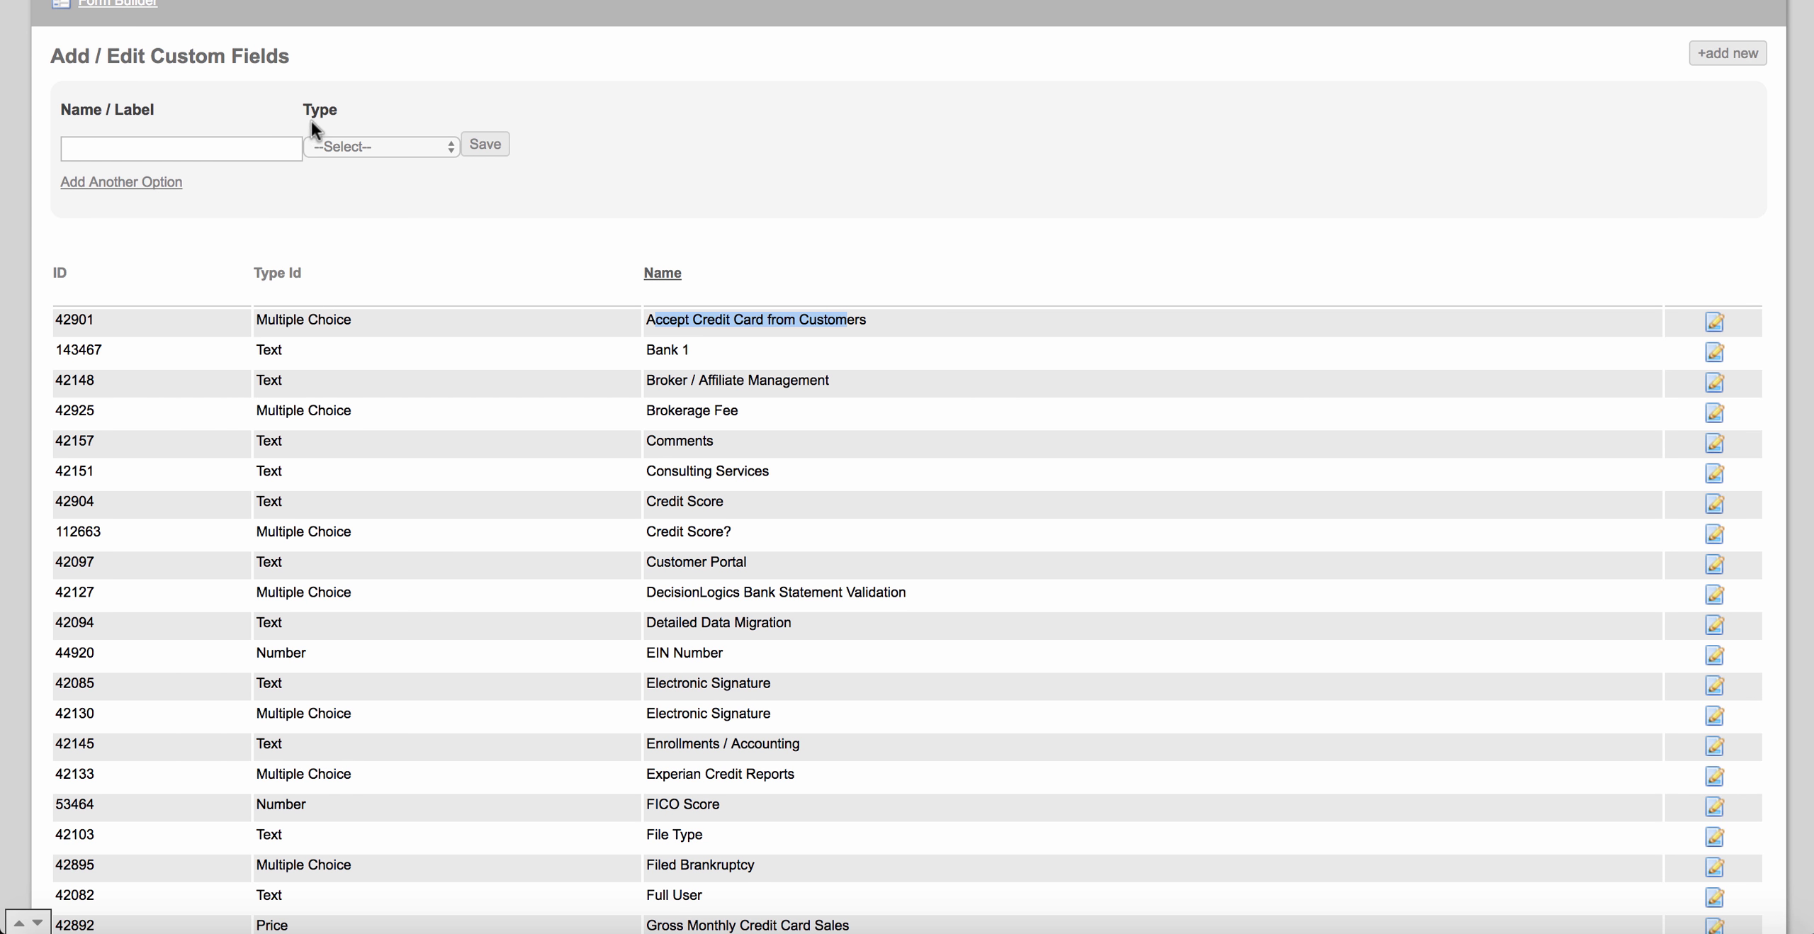
pyautogui.moveTo(301, 109); pyautogui.dragTo(337, 105)
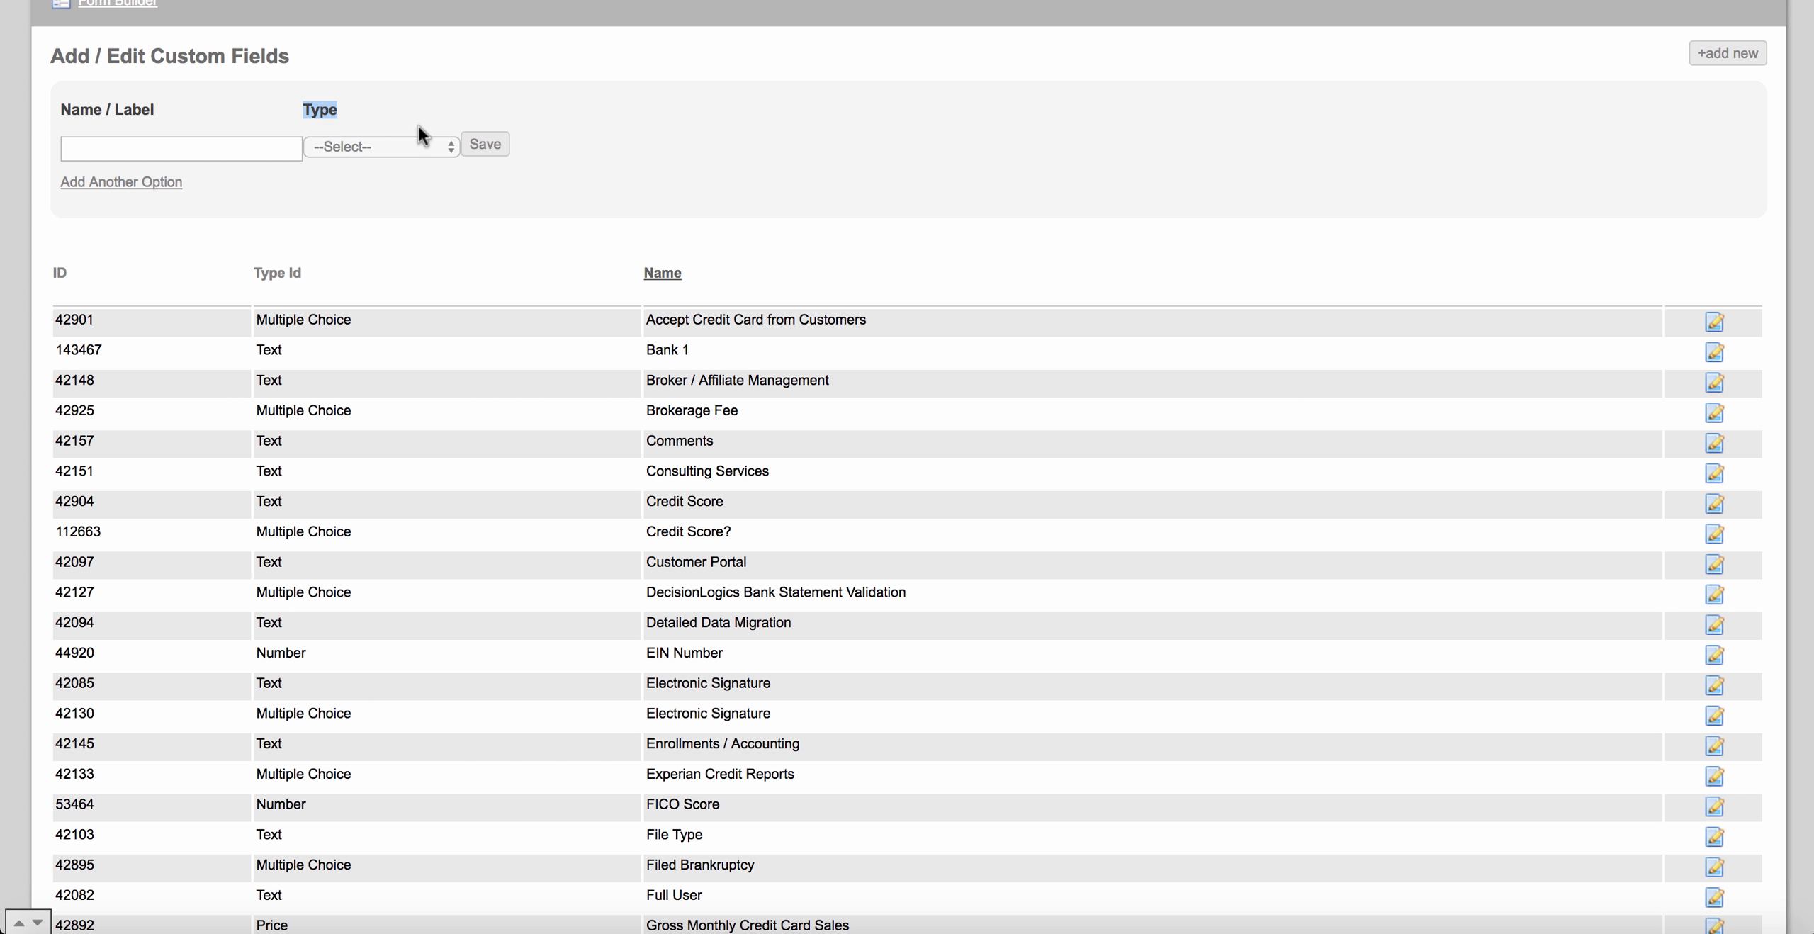
pyautogui.click(445, 144)
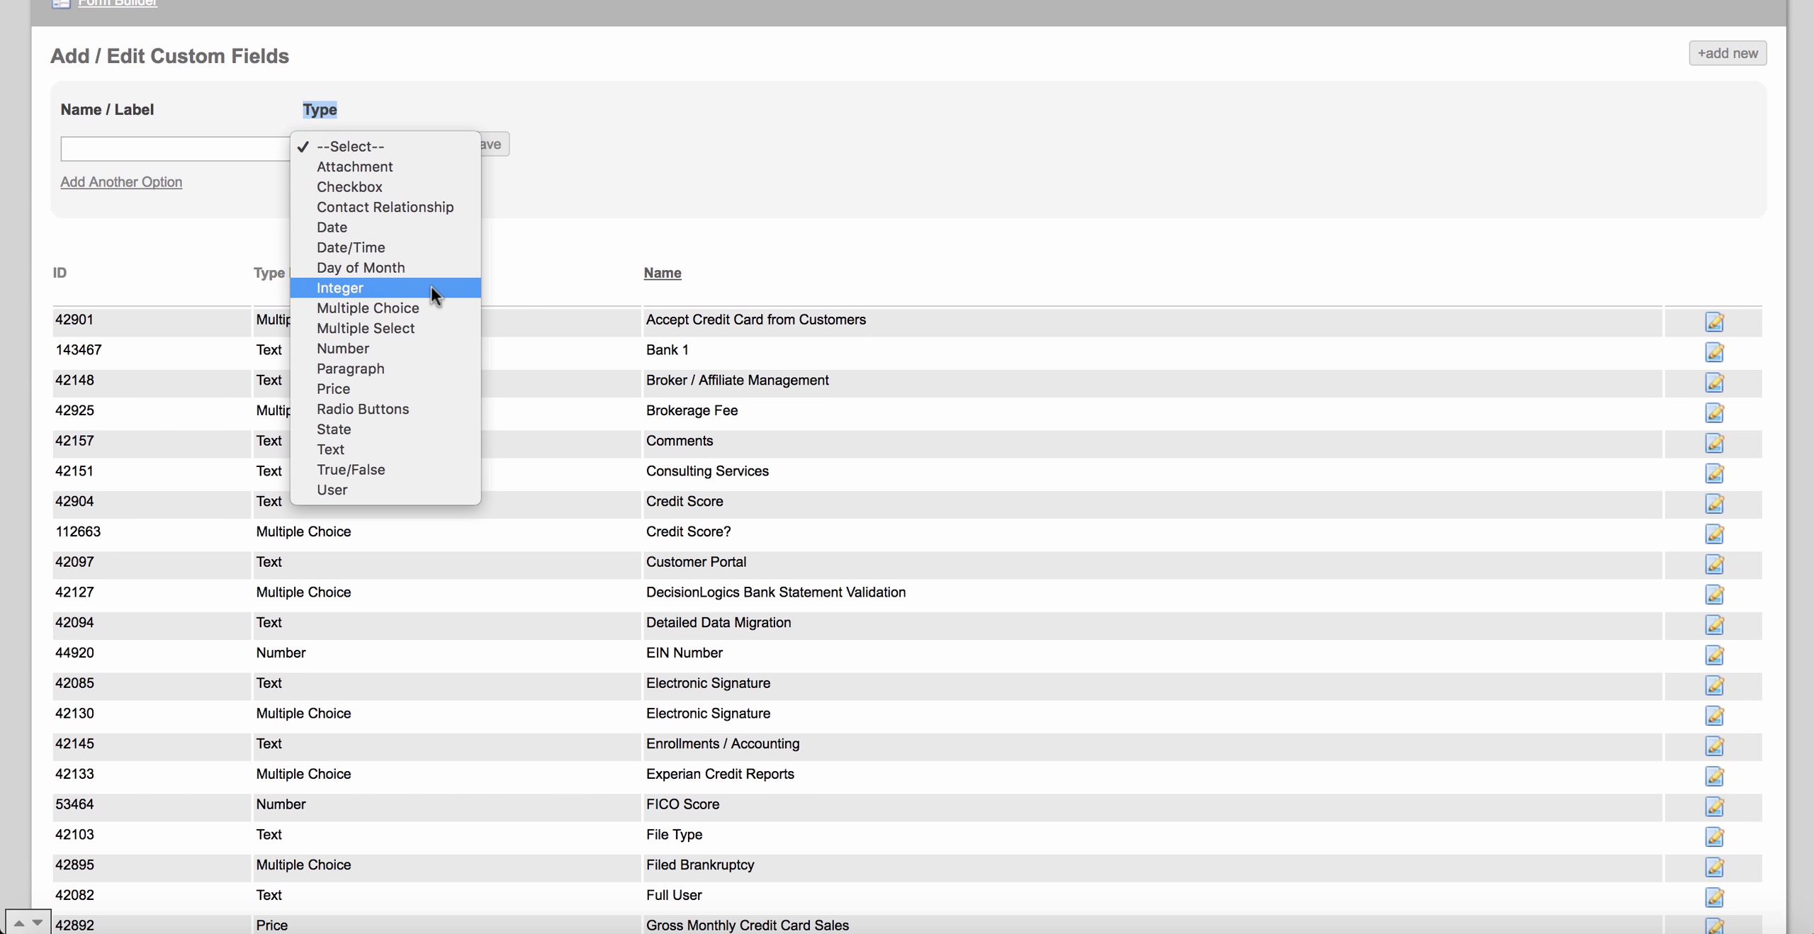
pyautogui.click(510, 231)
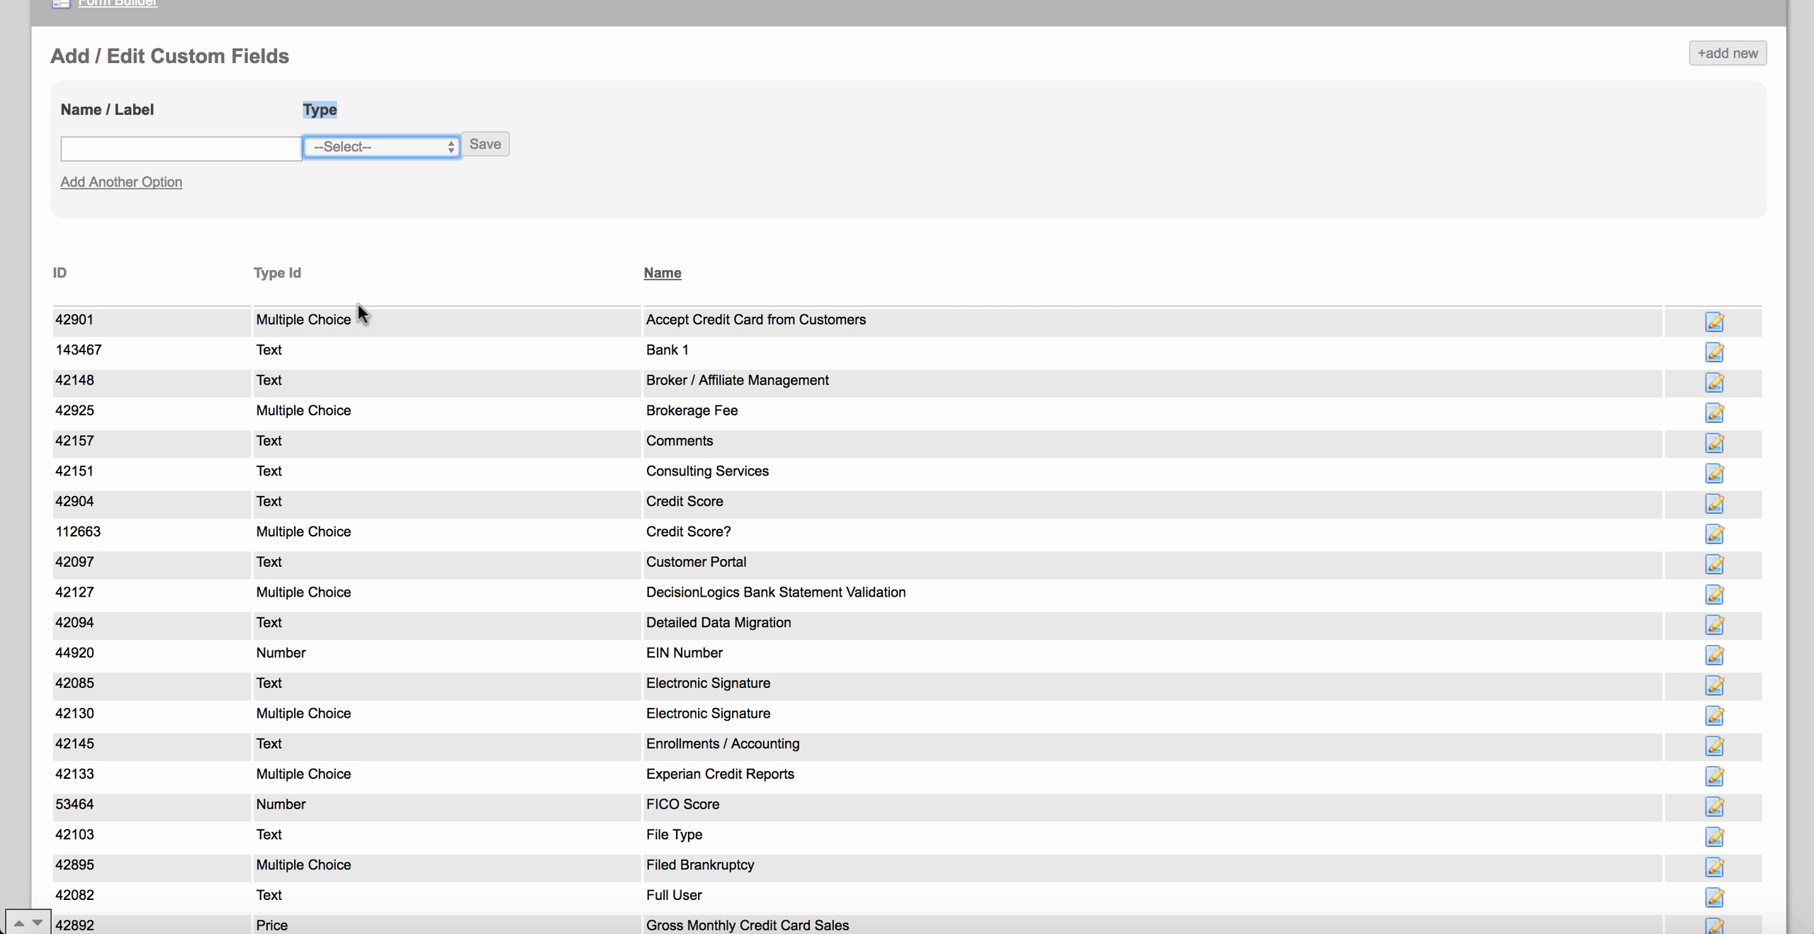
pyautogui.moveTo(269, 325); pyautogui.dragTo(360, 480)
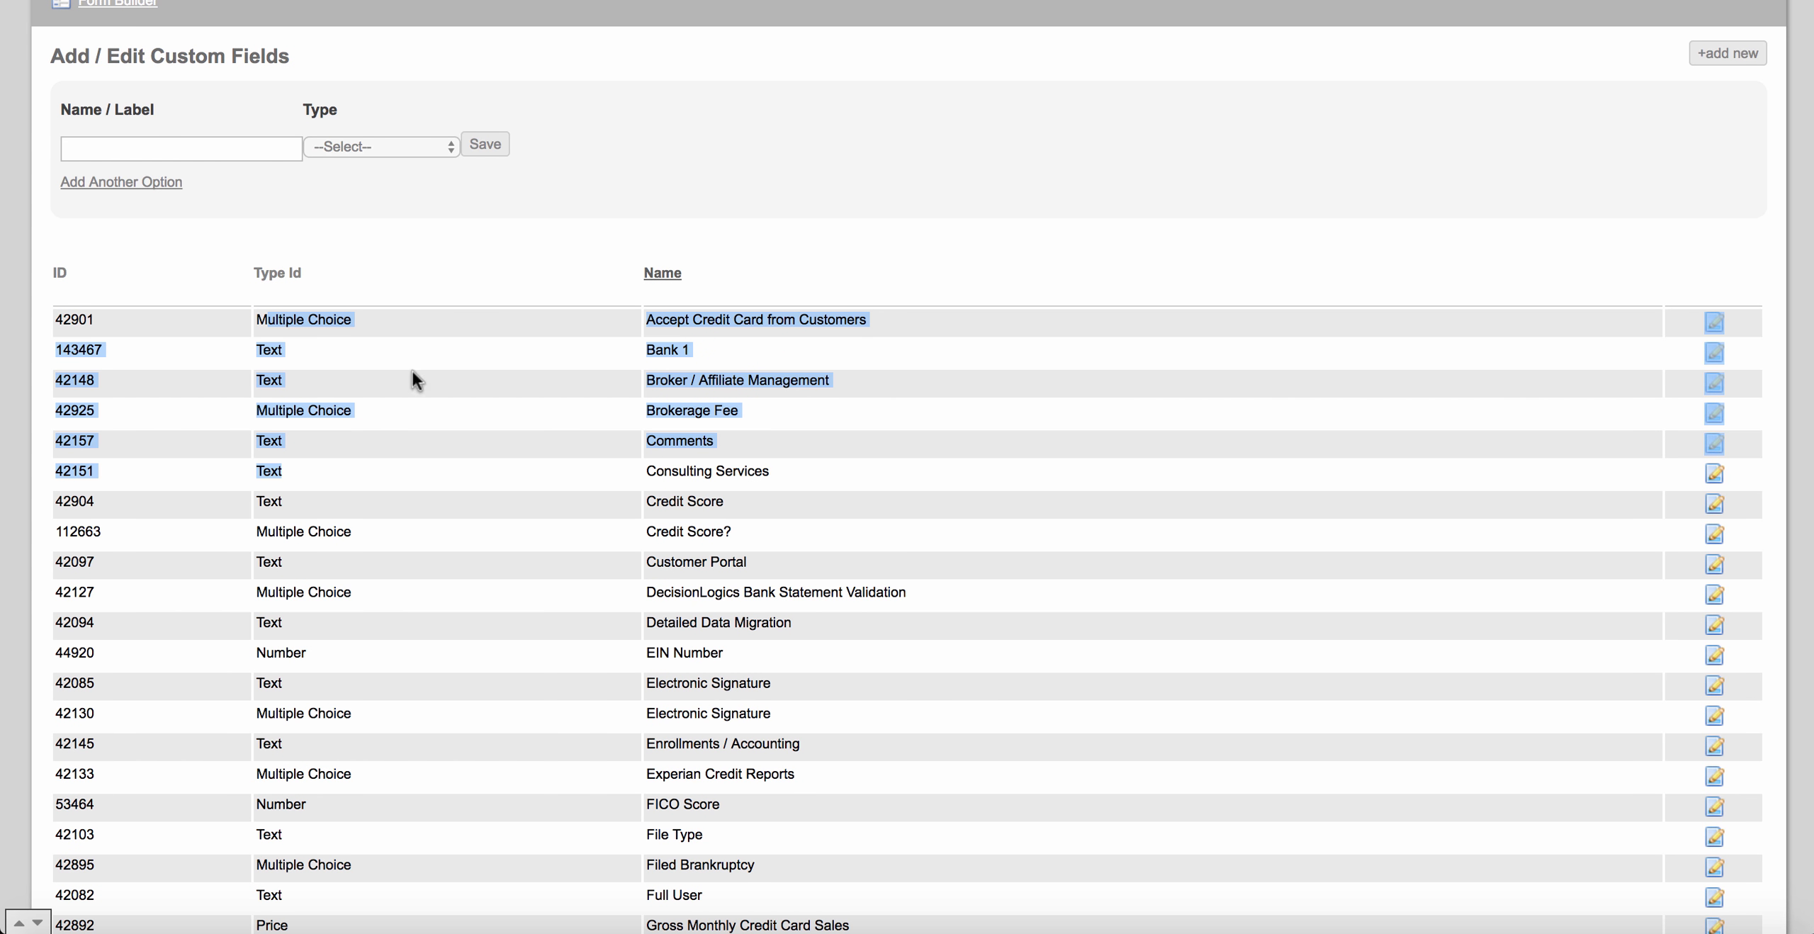
pyautogui.click(429, 283)
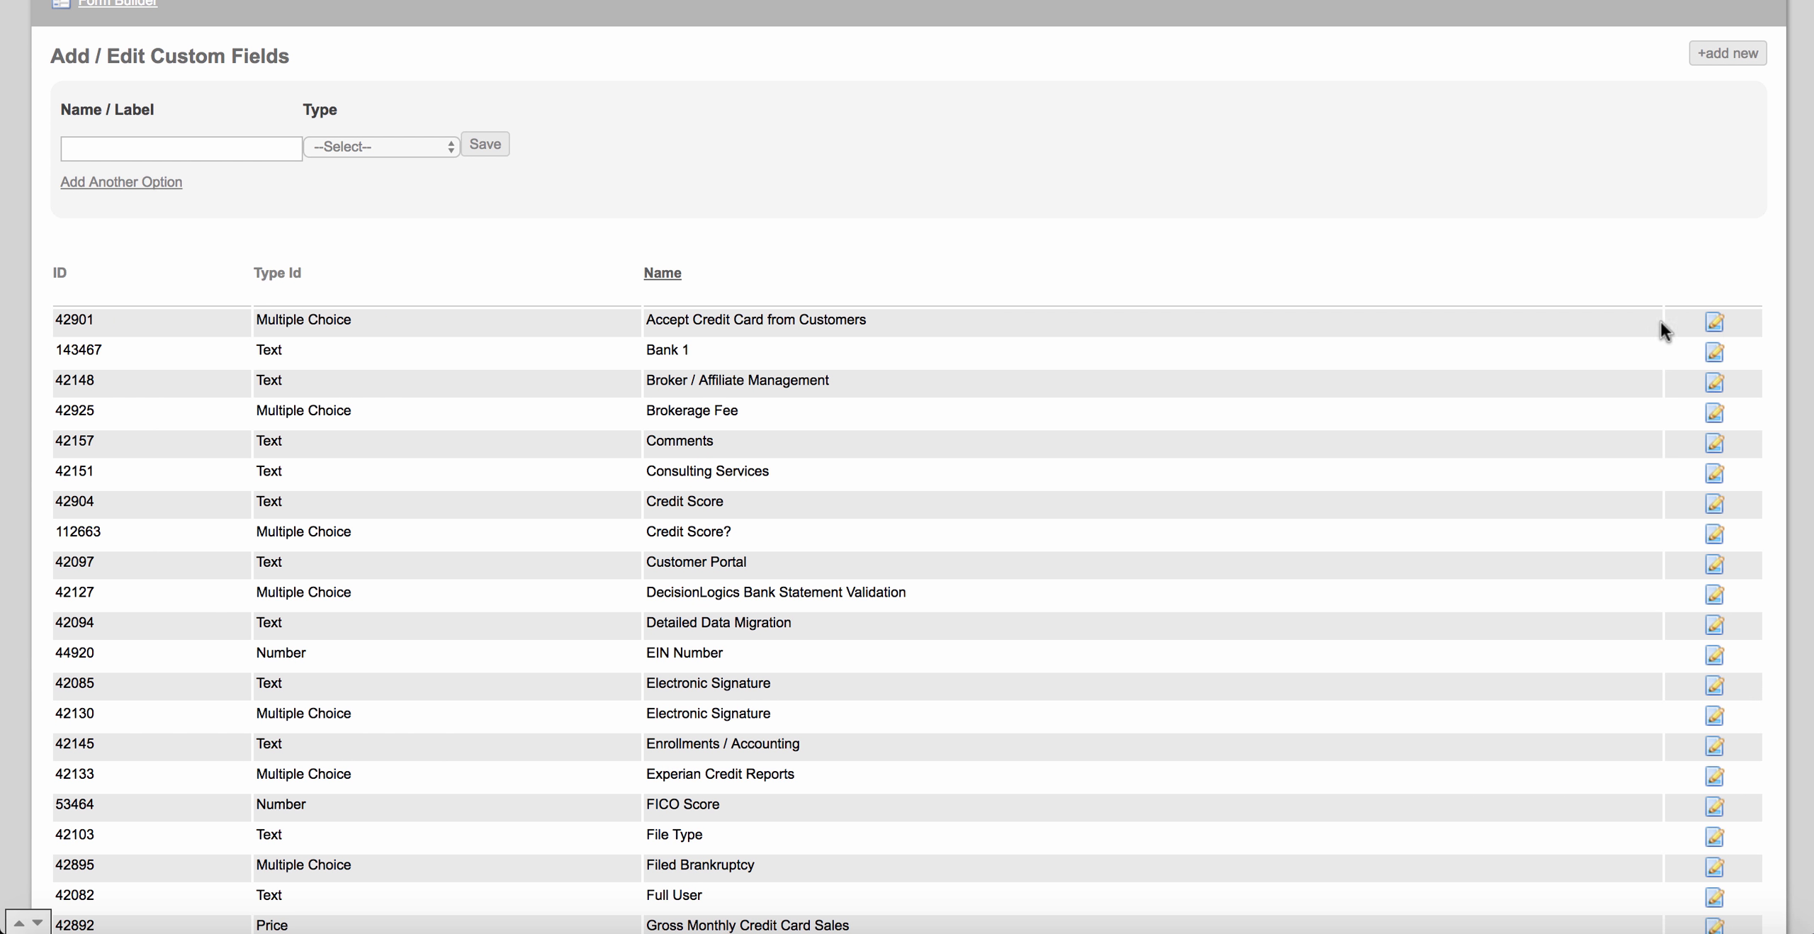
# Open the Accept Credit Card from Customers field in the edit form.
pyautogui.click(1714, 323)
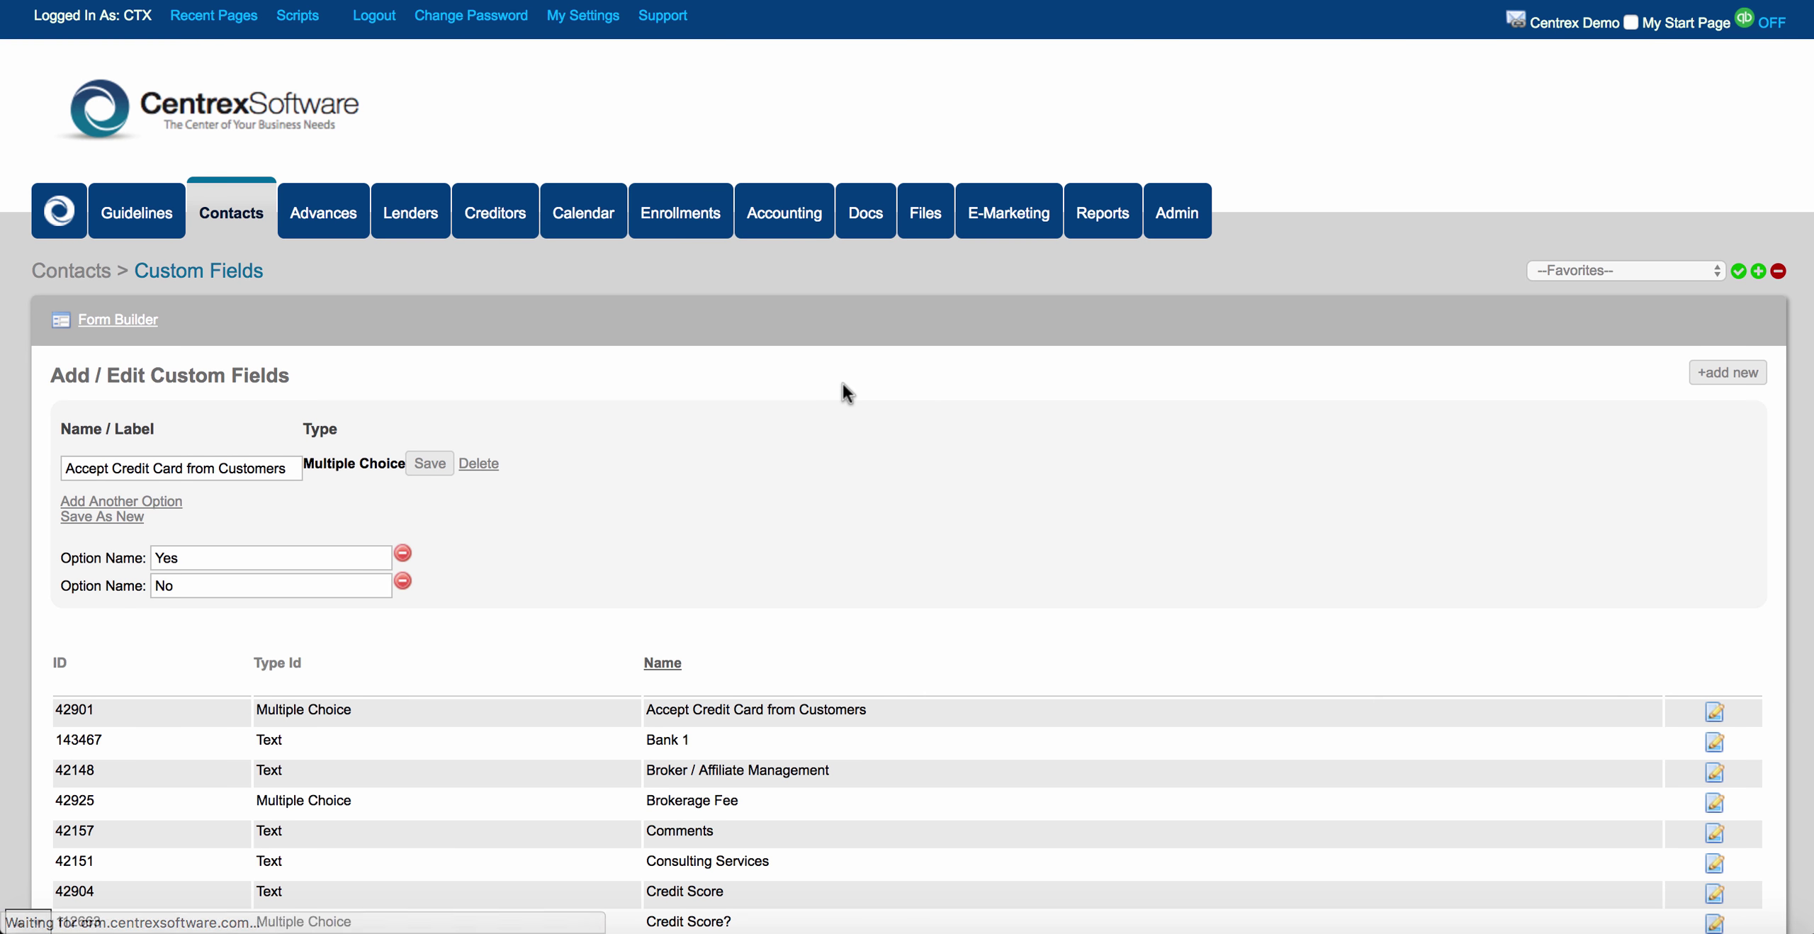
pyautogui.scroll(-3, 482, 440)
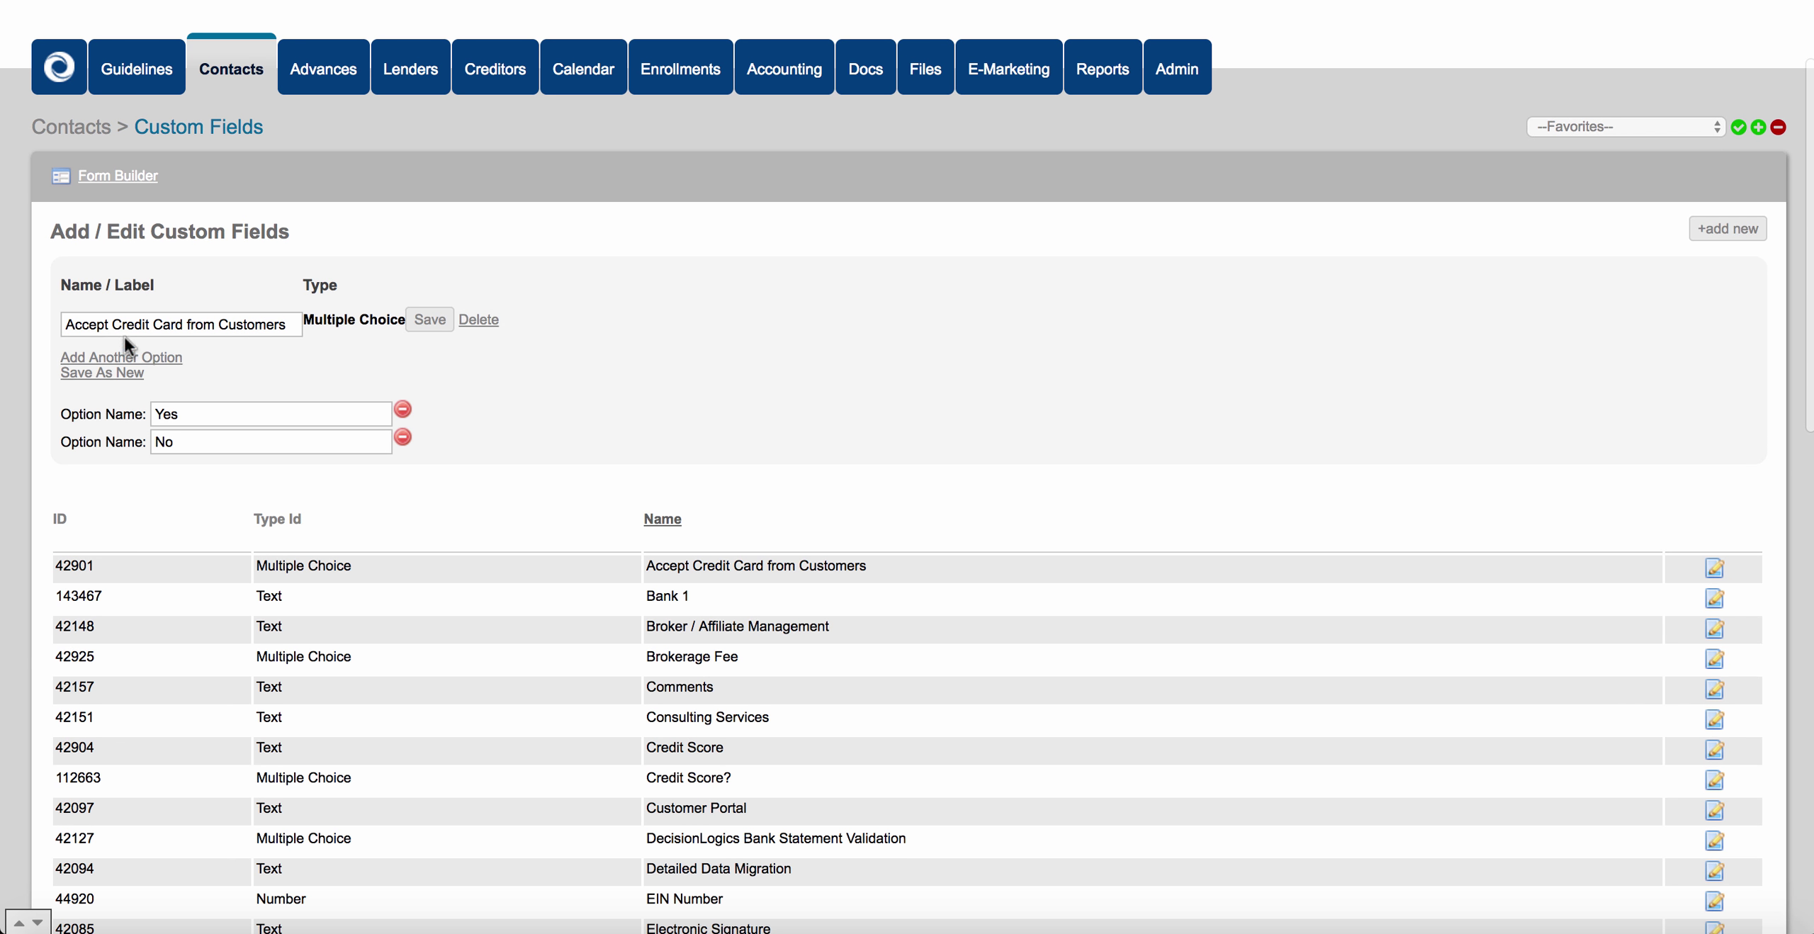
pyautogui.moveTo(65, 324); pyautogui.dragTo(270, 312)
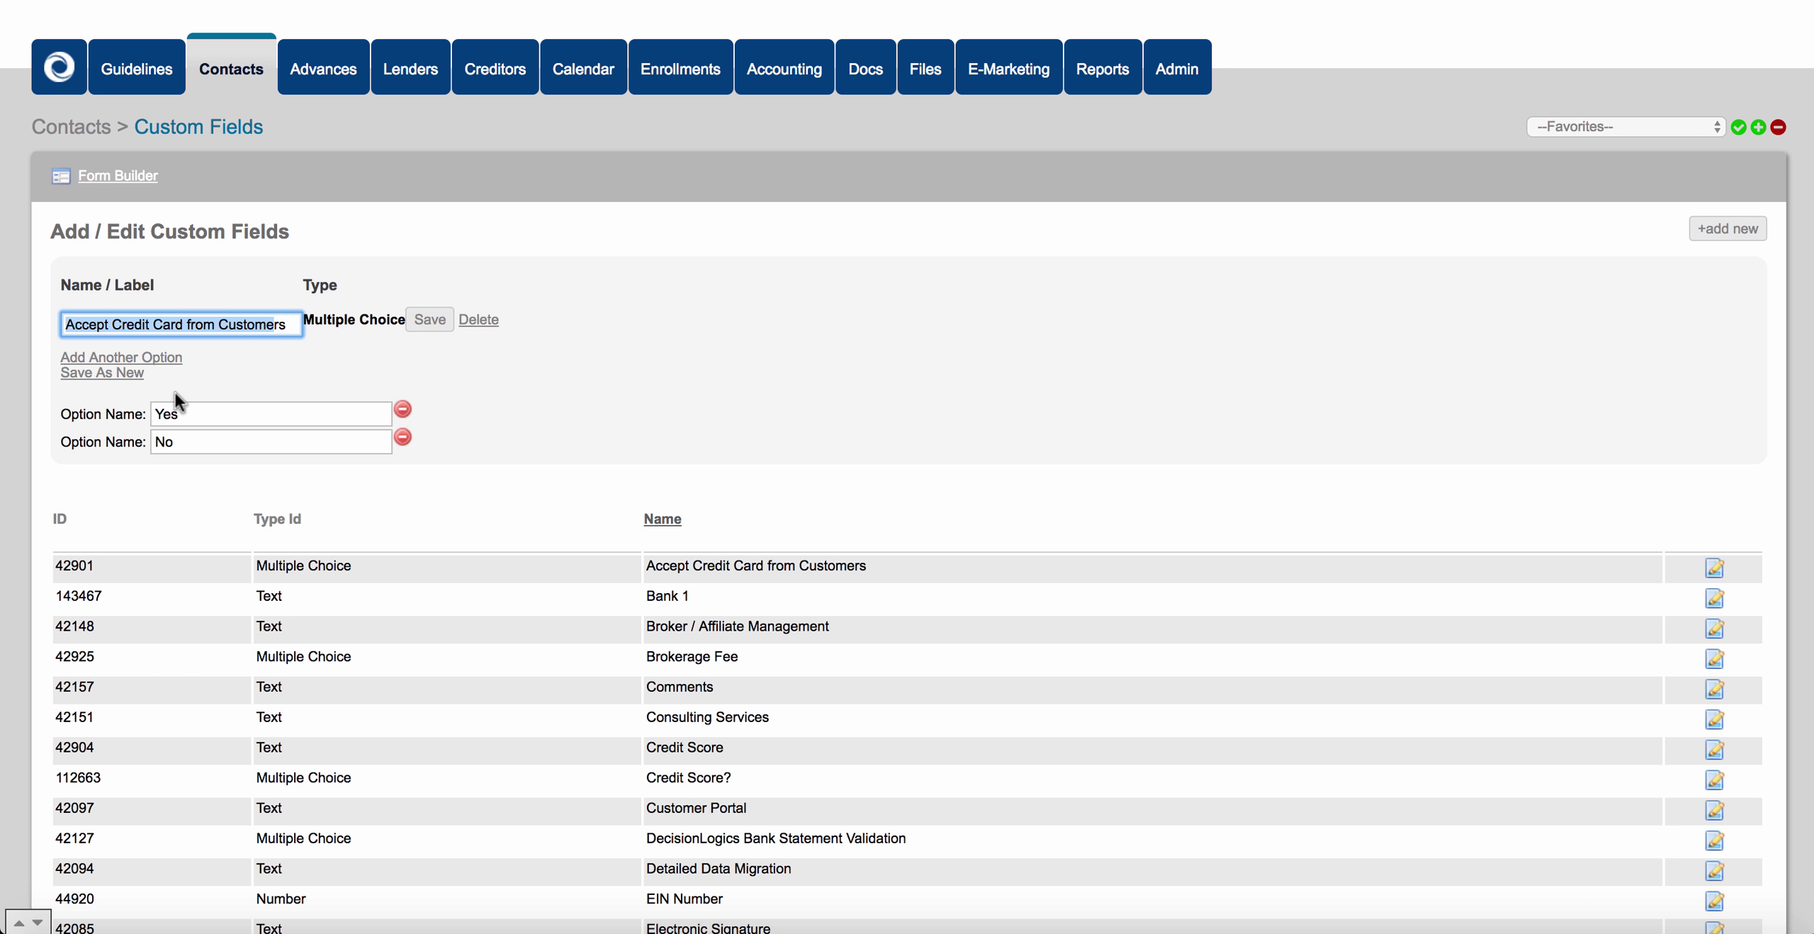
# Add four blank answer option rows below Yes and No.
pyautogui.click(113, 358)
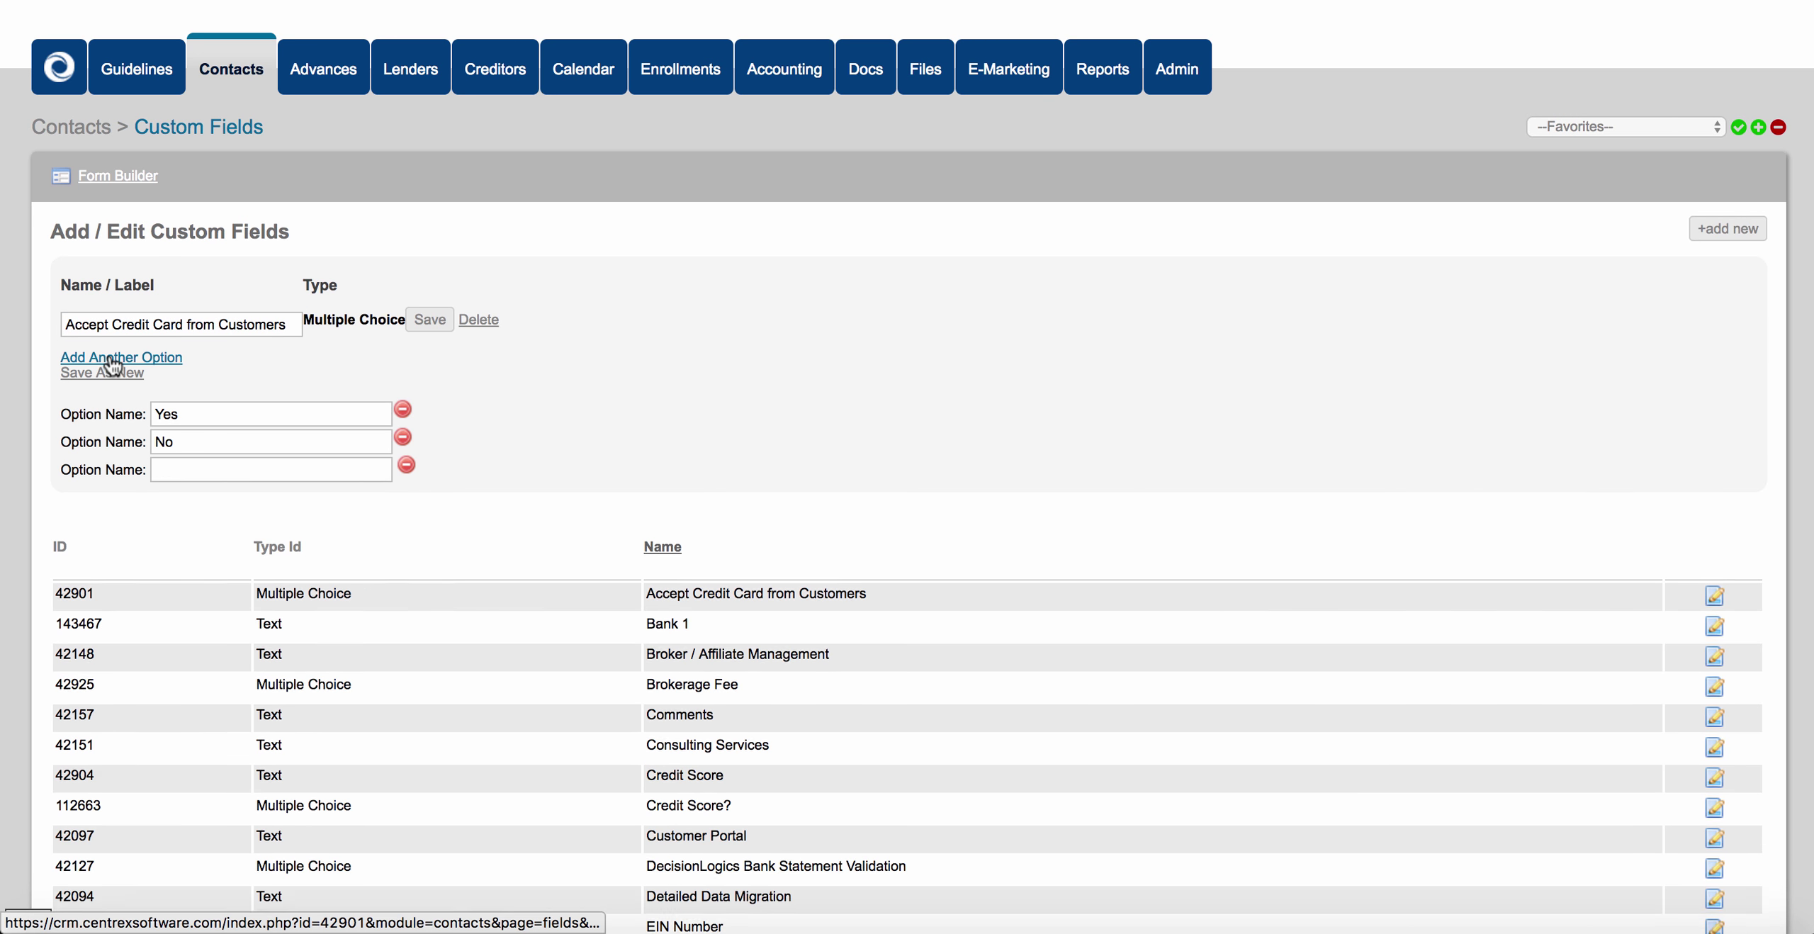
pyautogui.click(114, 358)
pyautogui.click(114, 357)
pyautogui.click(113, 358)
pyautogui.click(177, 469)
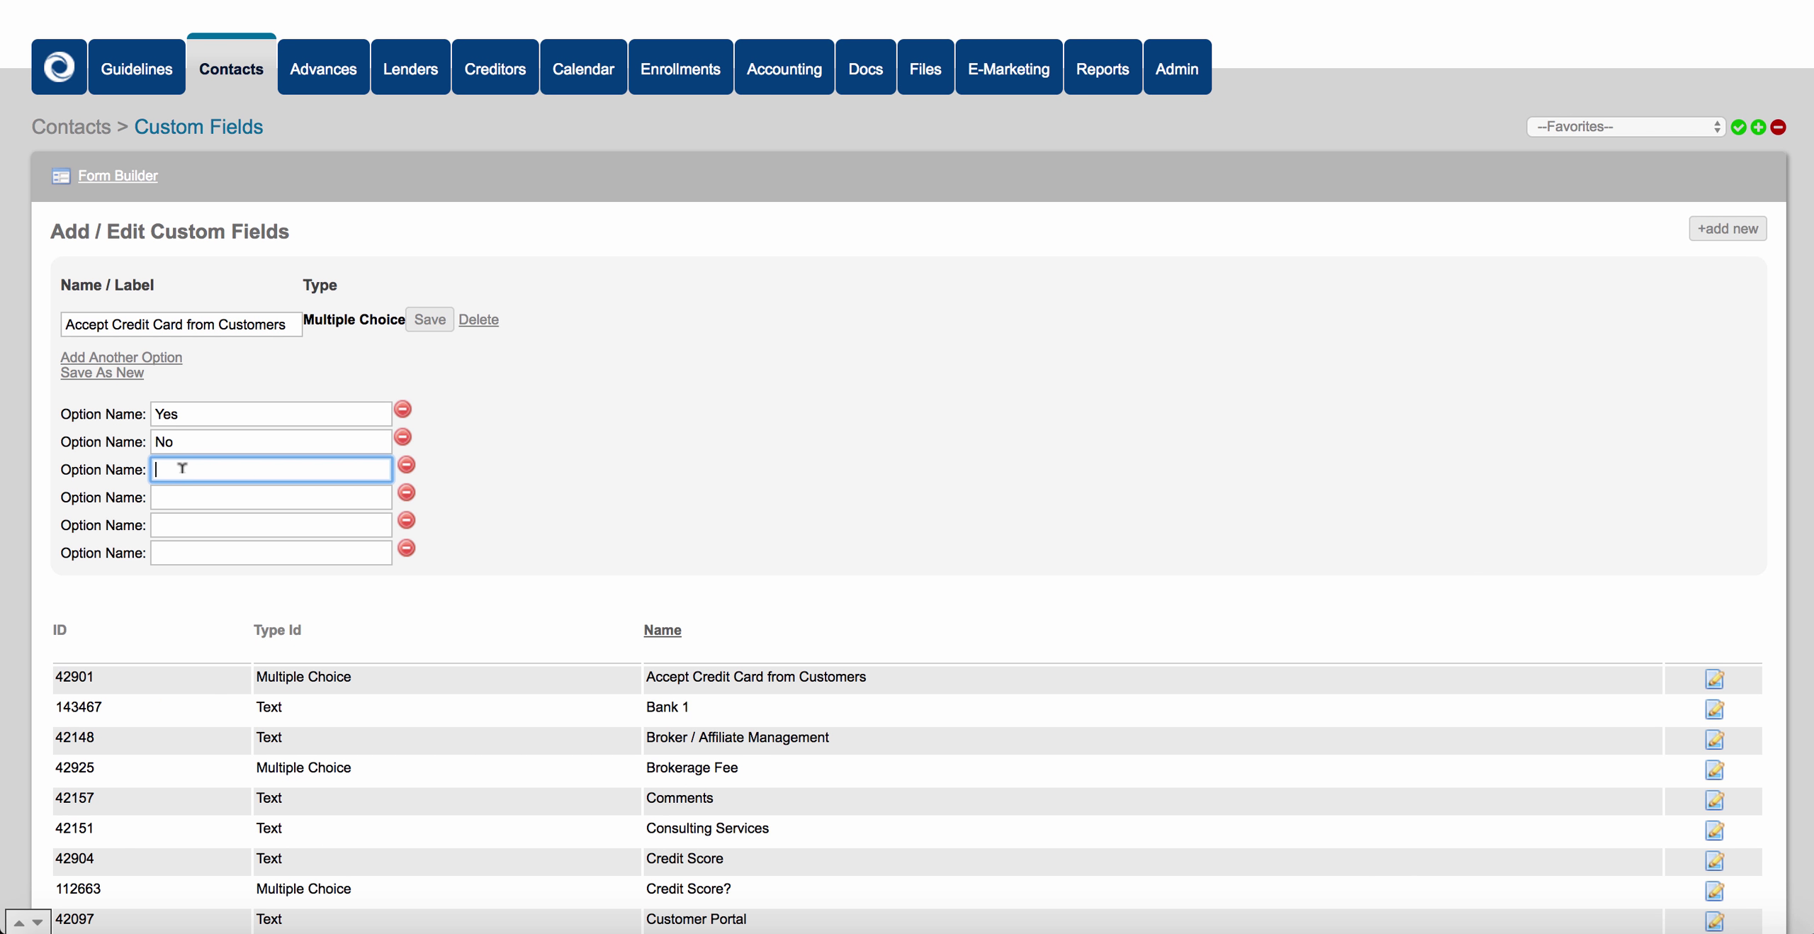
pyautogui.click(184, 499)
pyautogui.click(185, 525)
pyautogui.click(187, 554)
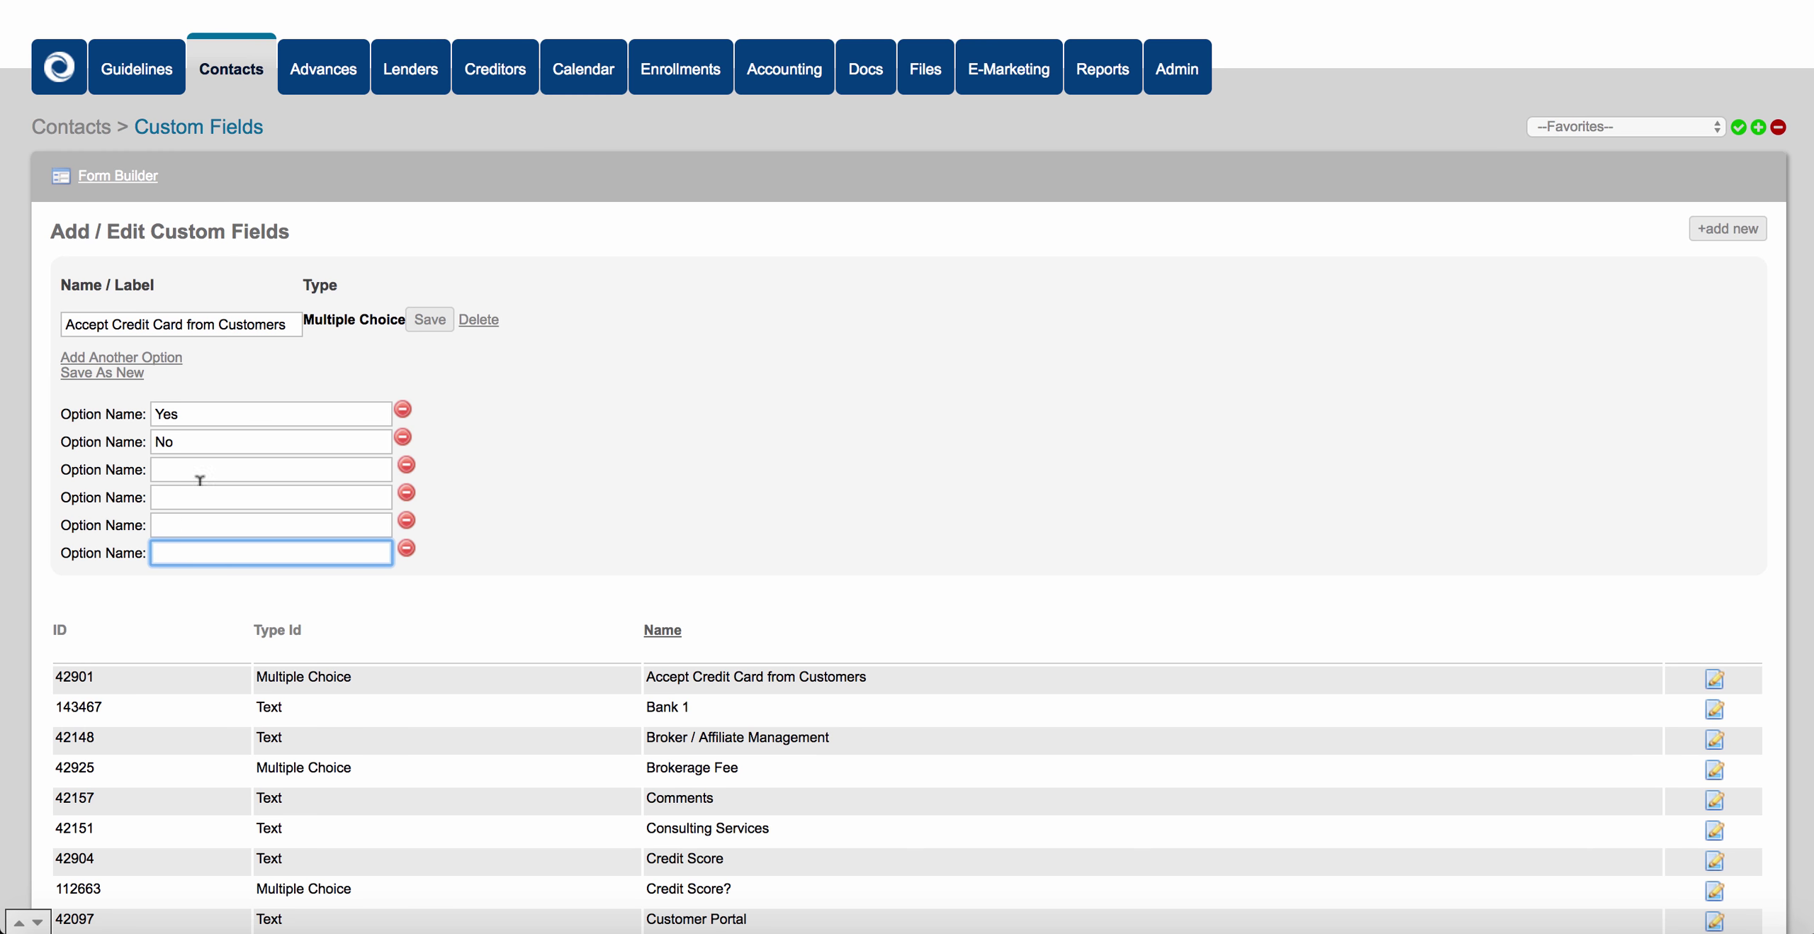
# Discard the unsaved edits and enter 'Credit Score' as a new custom field's label.
pyautogui.click(238, 75)
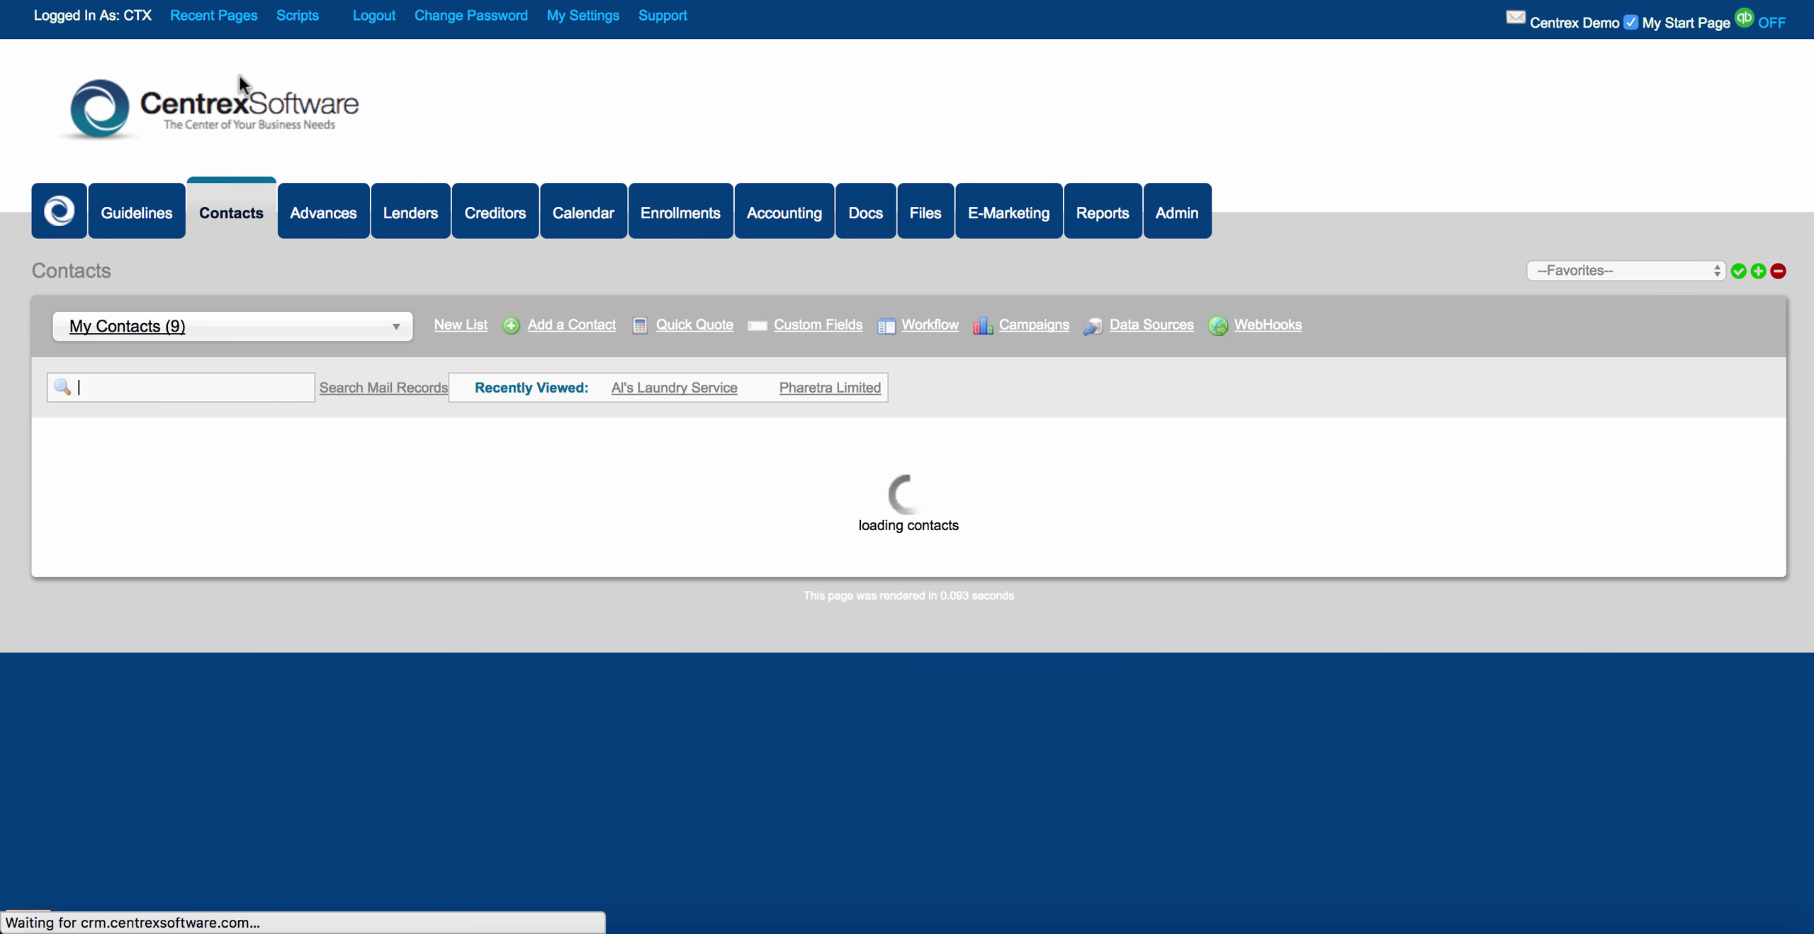
pyautogui.click(817, 328)
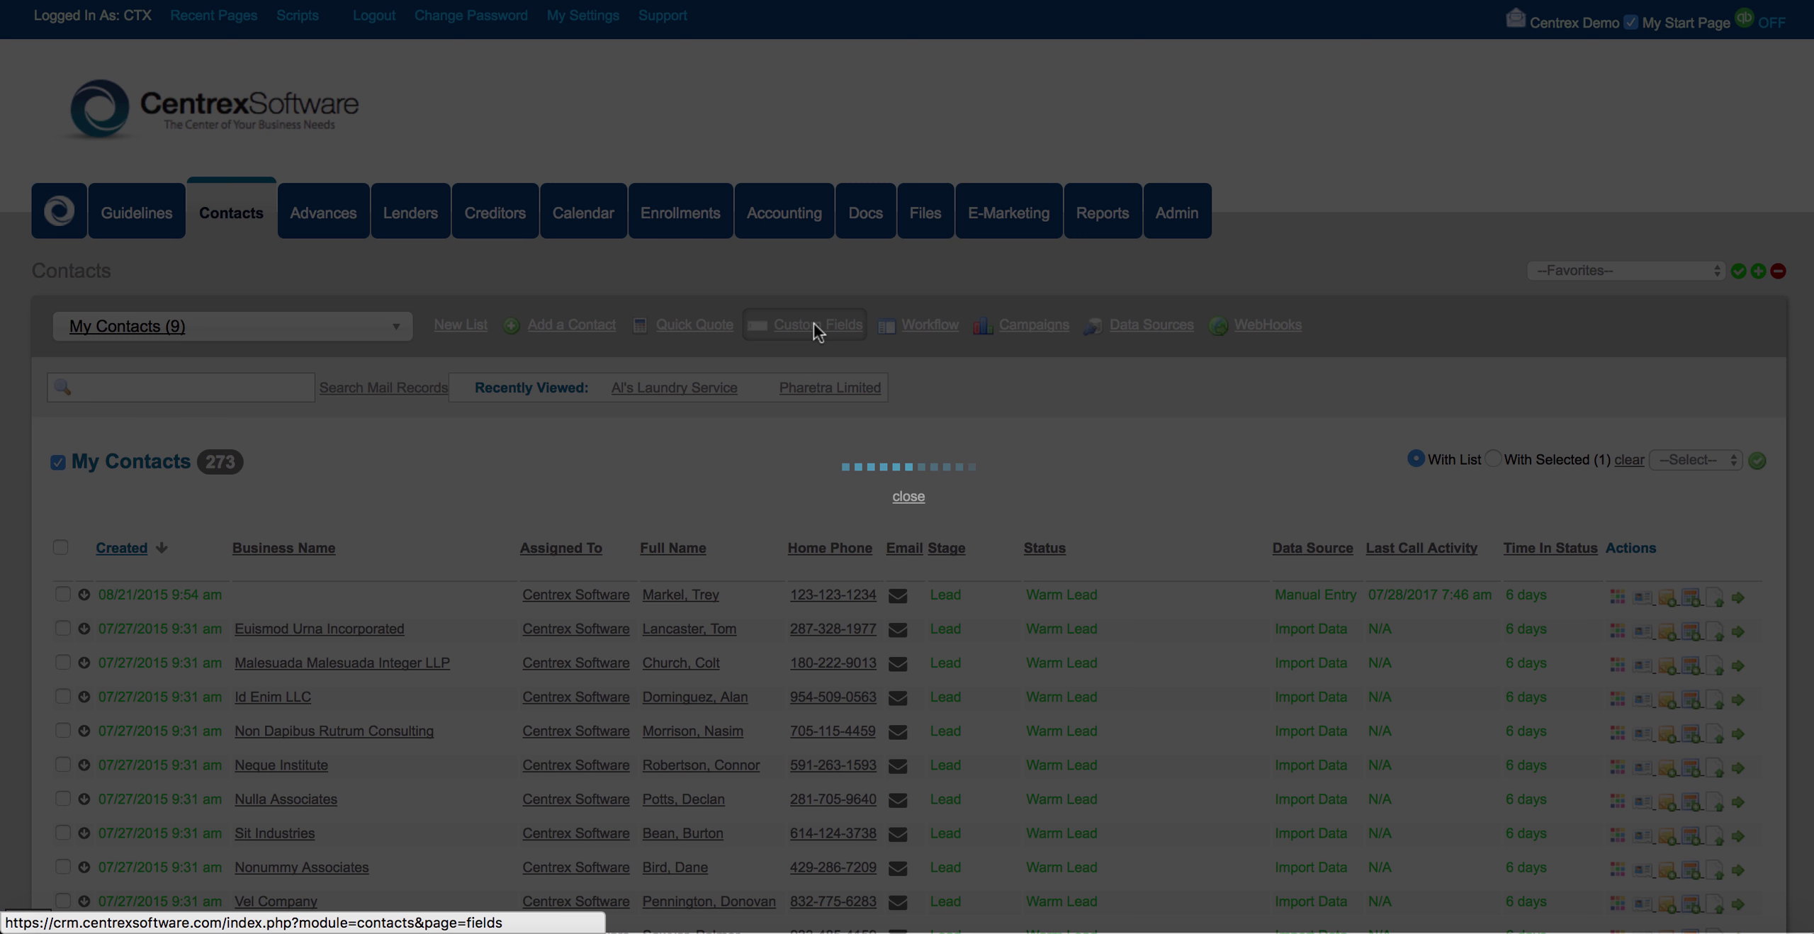
pyautogui.click(260, 466)
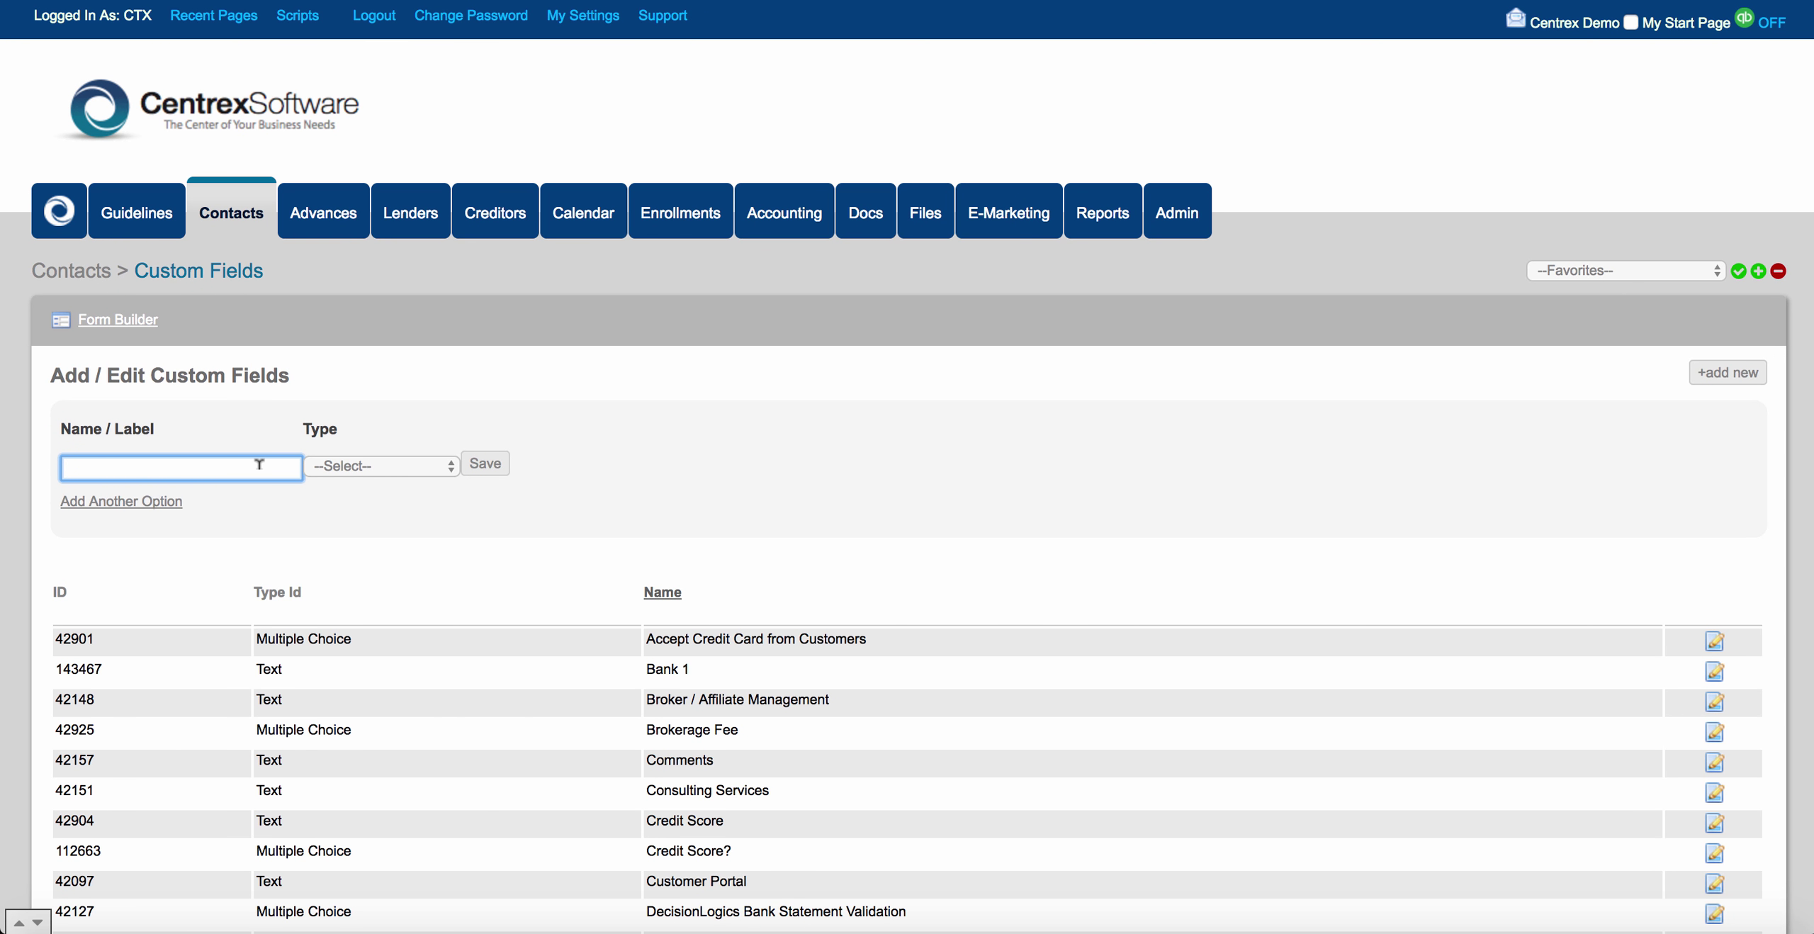
pyautogui.write('Credit ')
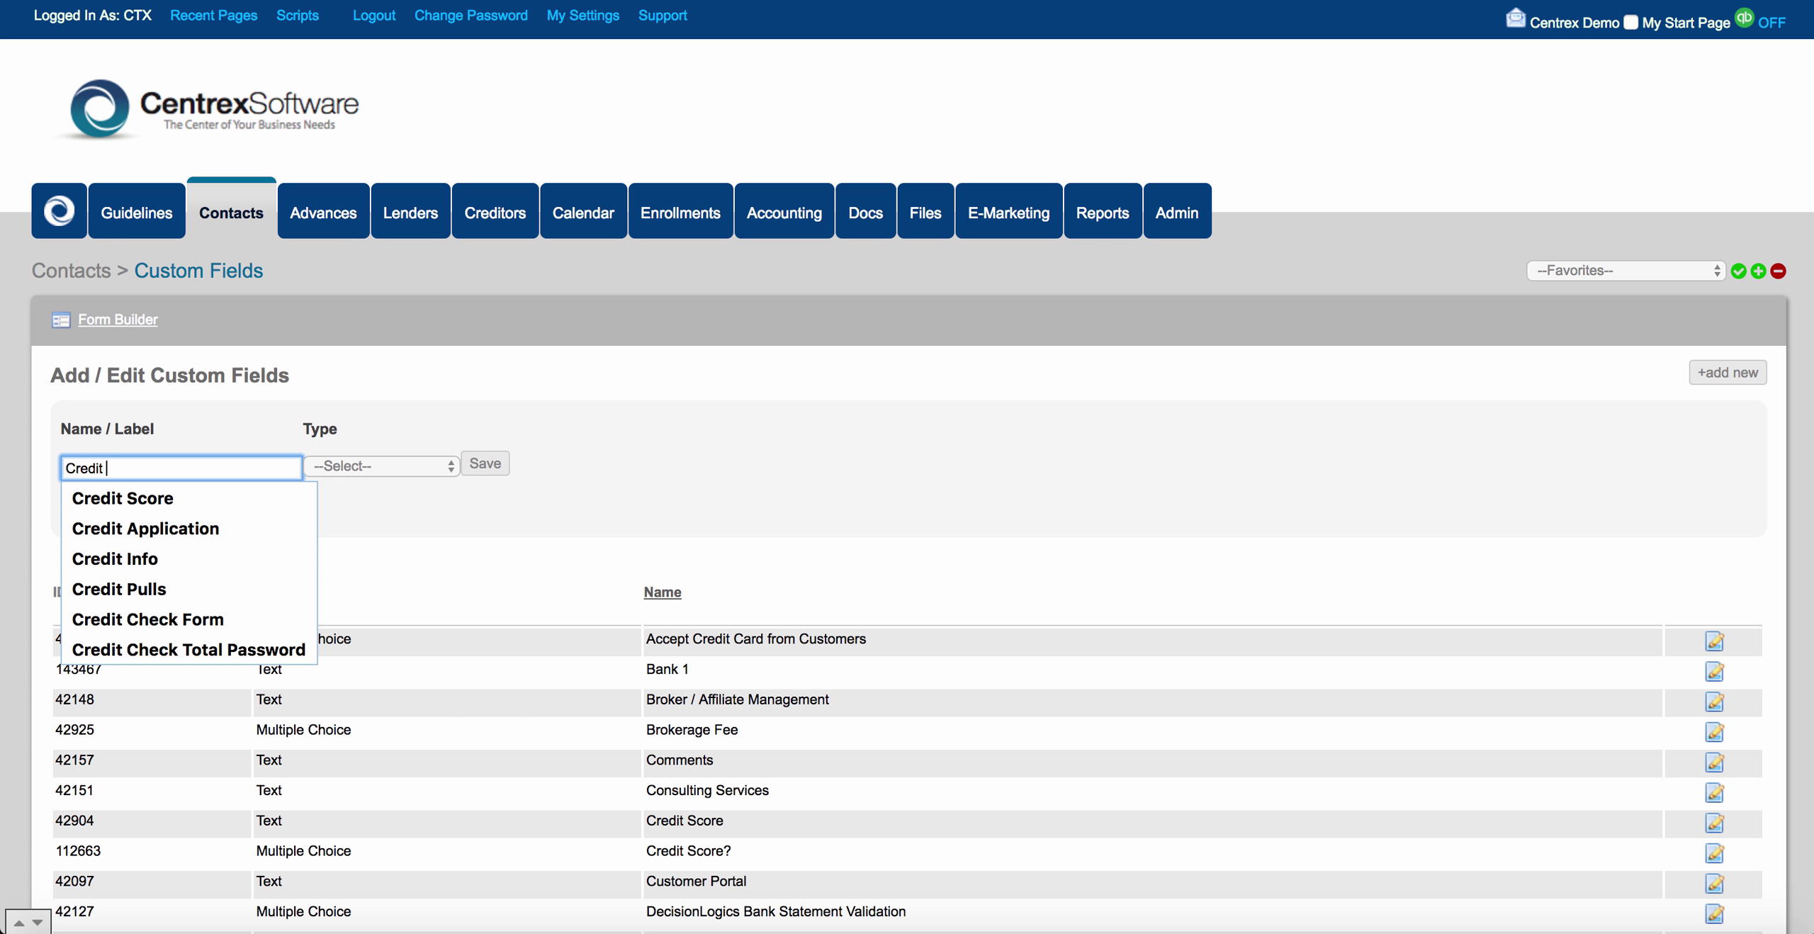
pyautogui.write('Score')
pyautogui.click(326, 485)
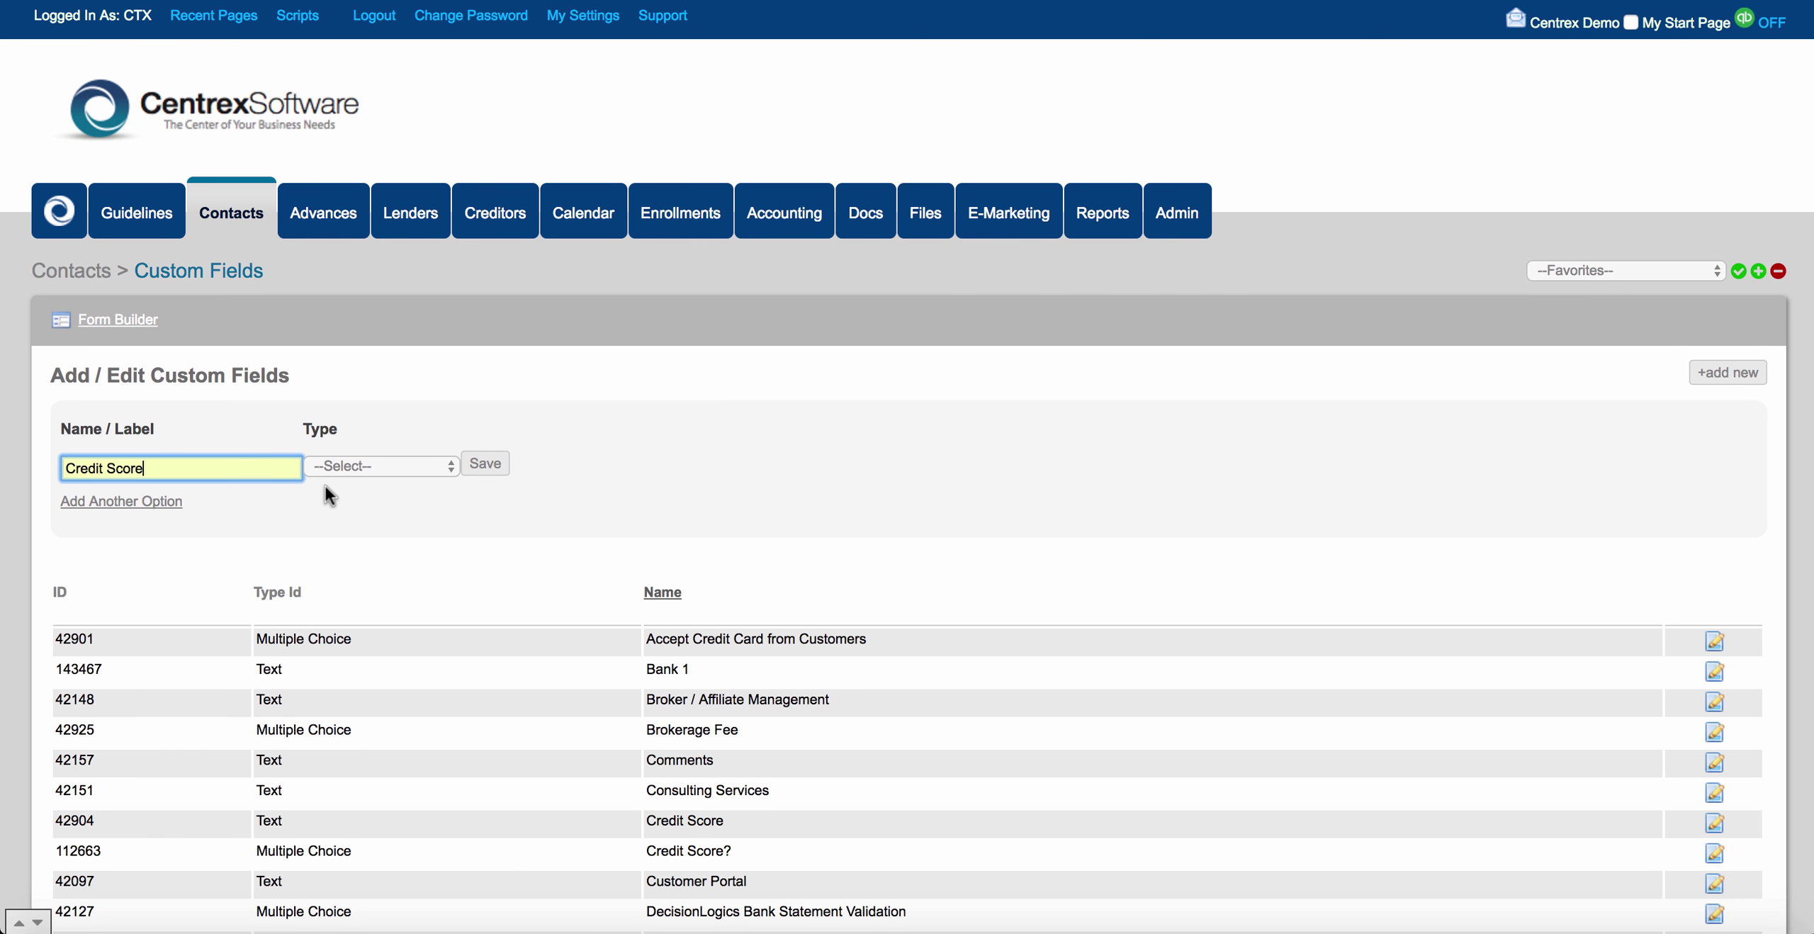
pyautogui.click(407, 464)
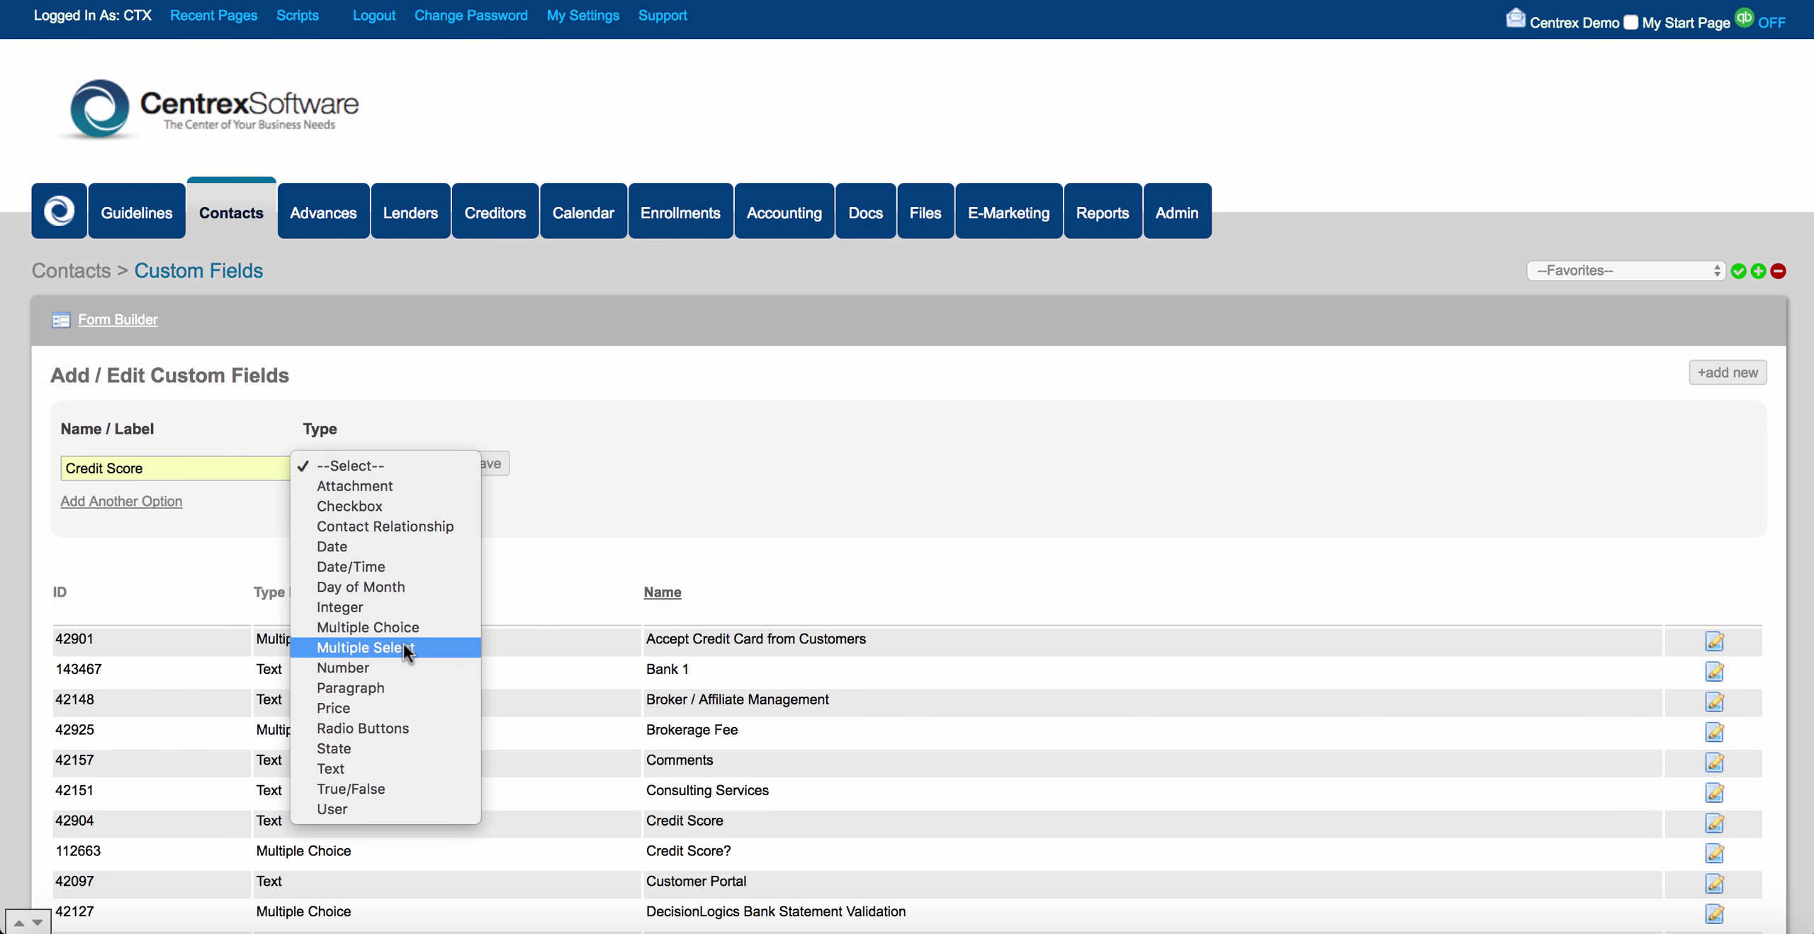
# Make Credit Score a Multiple Choice field and add blank option rows.
pyautogui.click(408, 625)
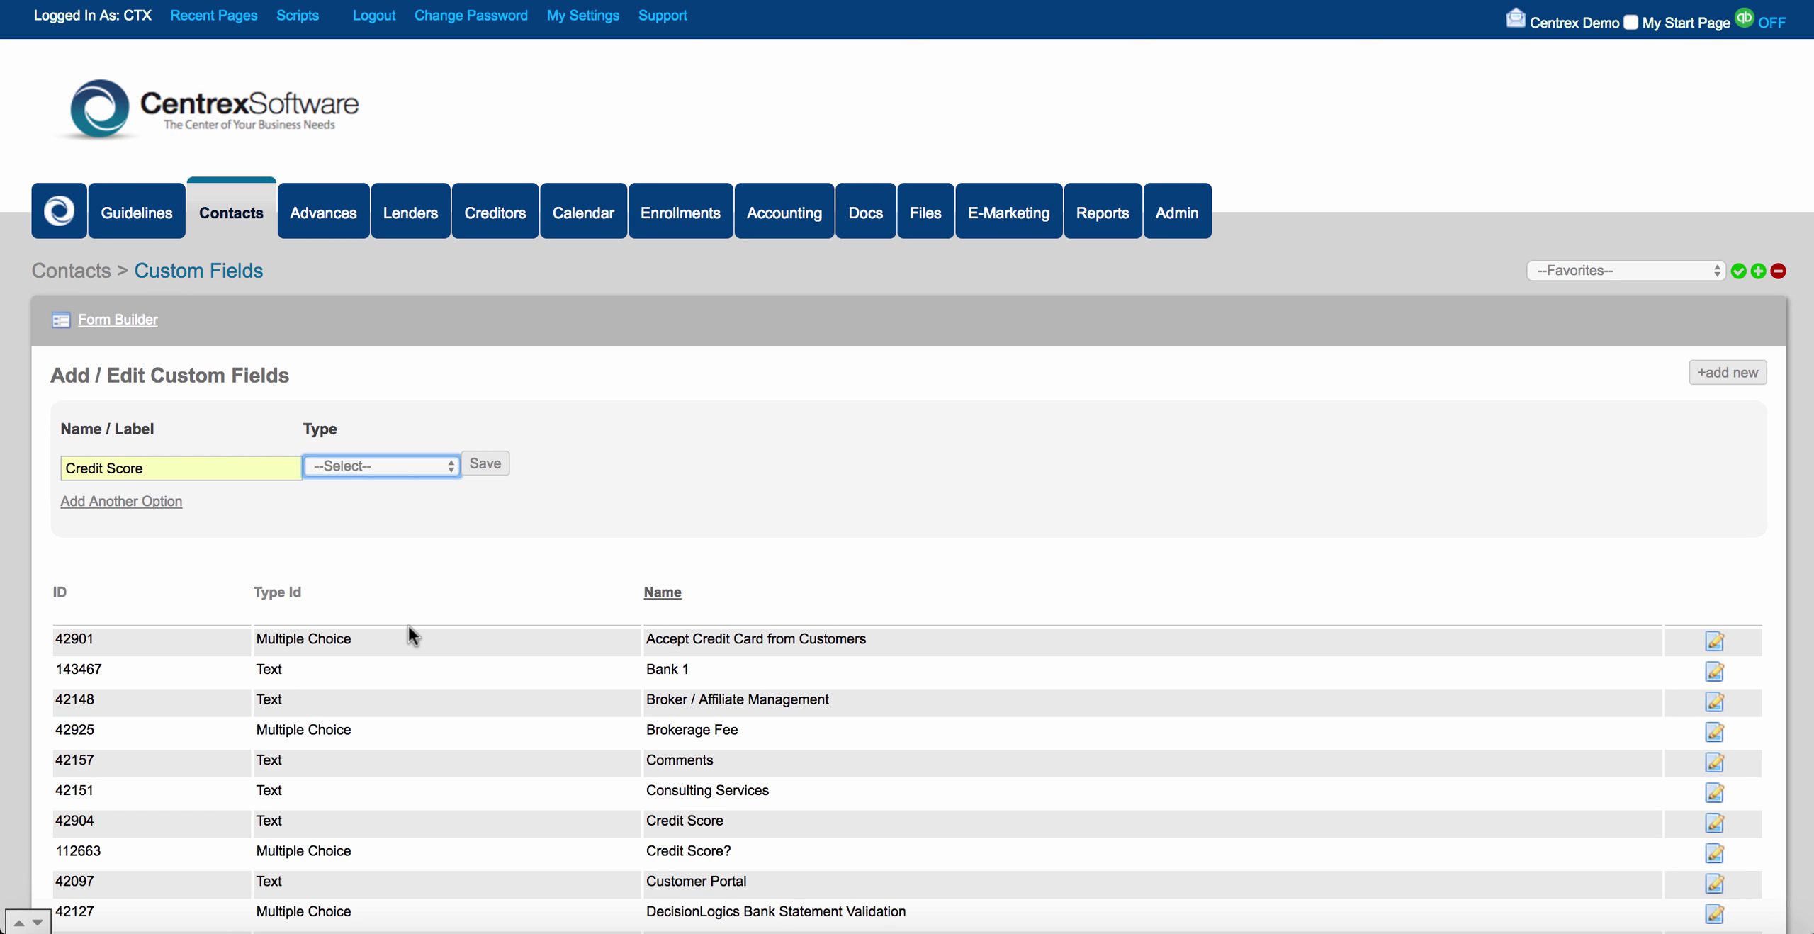
pyautogui.click(170, 502)
pyautogui.click(169, 502)
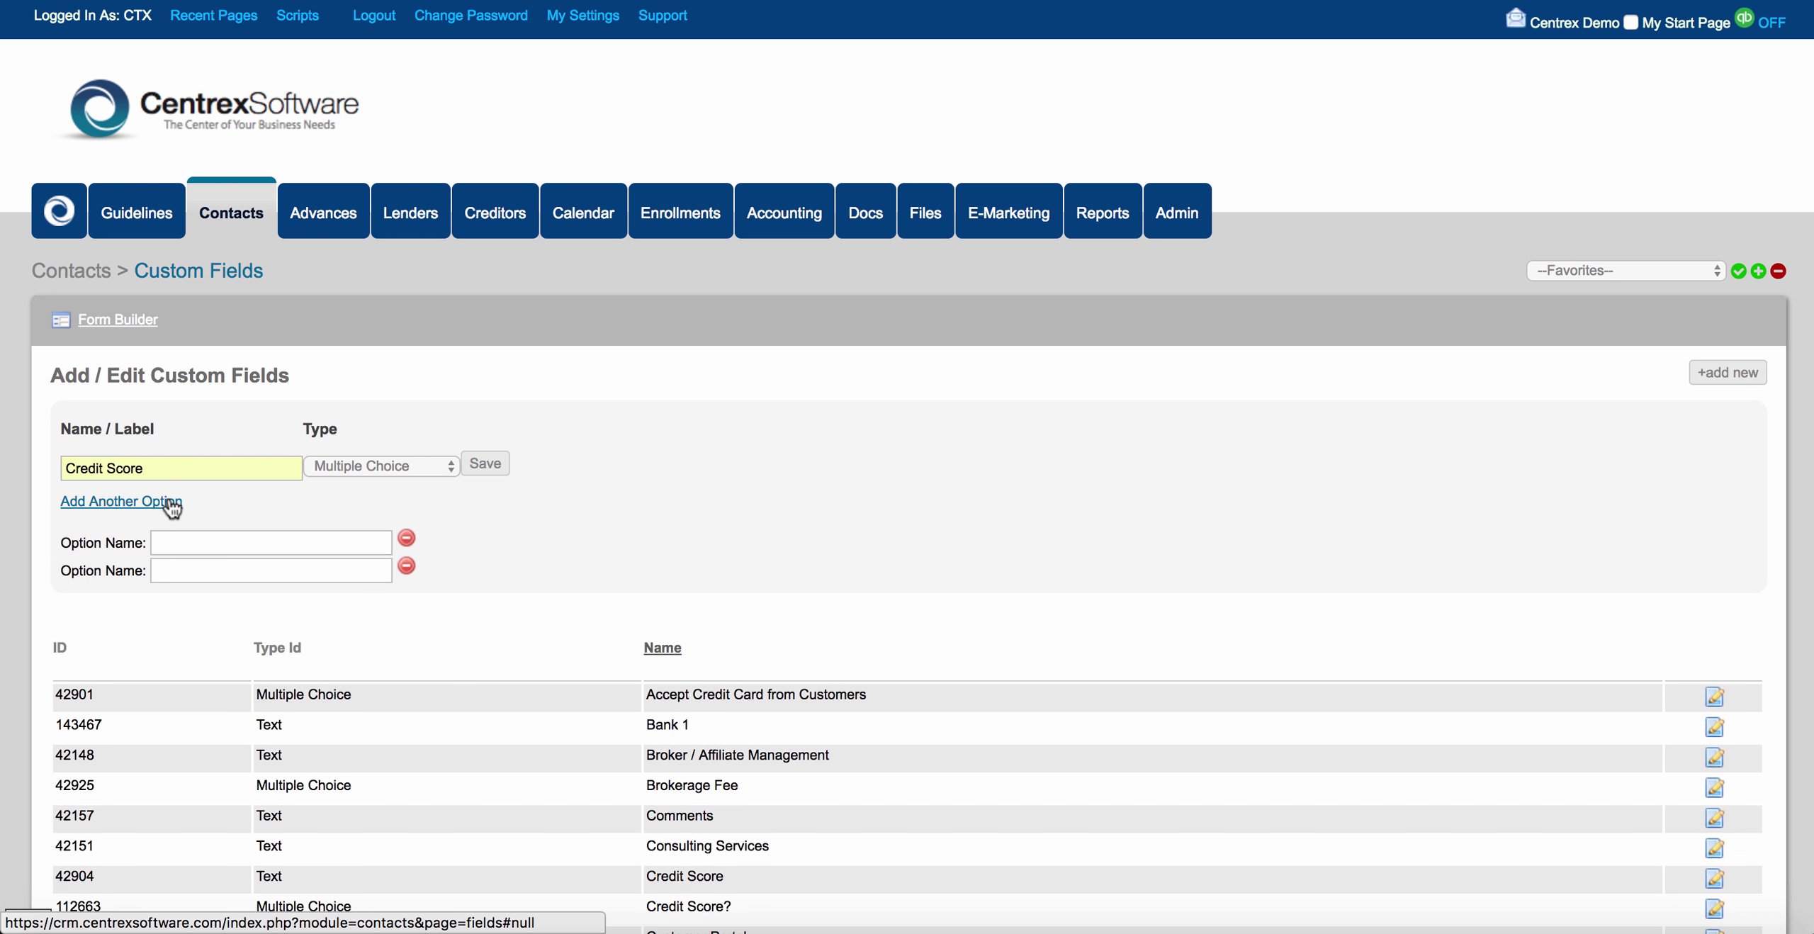
pyautogui.click(169, 502)
pyautogui.click(170, 501)
pyautogui.click(169, 502)
pyautogui.click(169, 501)
# Enter the options Poor, Fair, Good and Great.
pyautogui.click(182, 525)
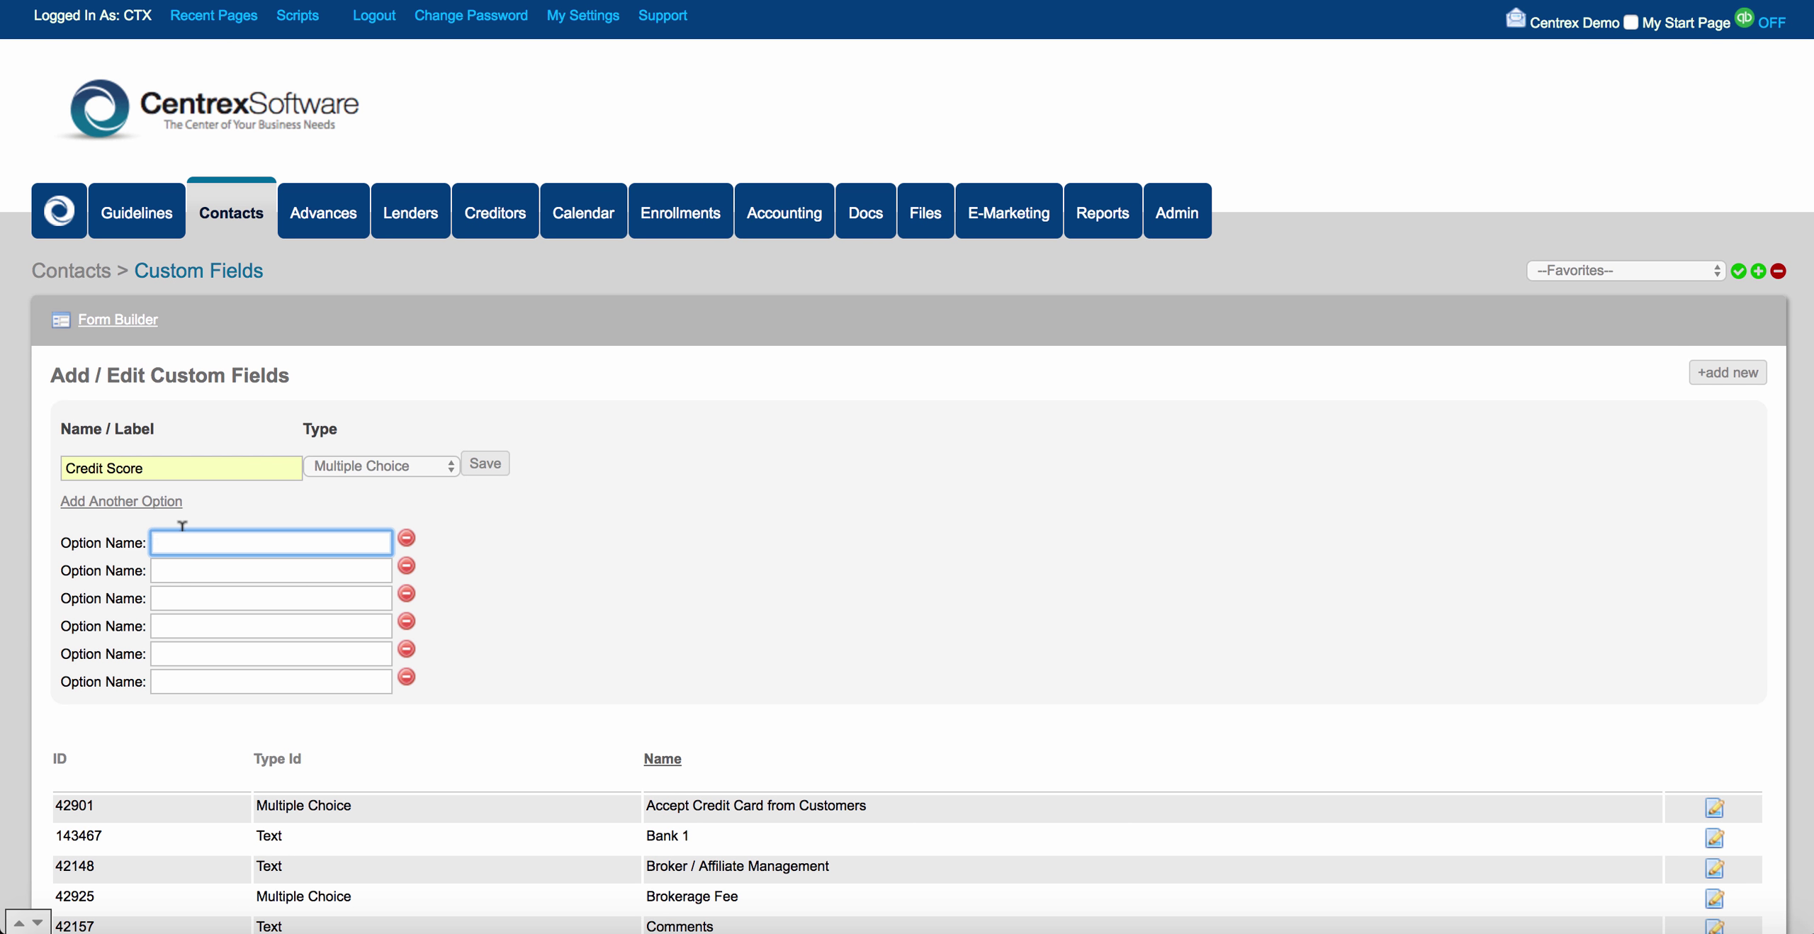
pyautogui.write('Ppor')
pyautogui.press('BackSpace')
pyautogui.press('BackSpace')
pyautogui.press('BackSpace')
pyautogui.write('oor')
pyautogui.click(183, 570)
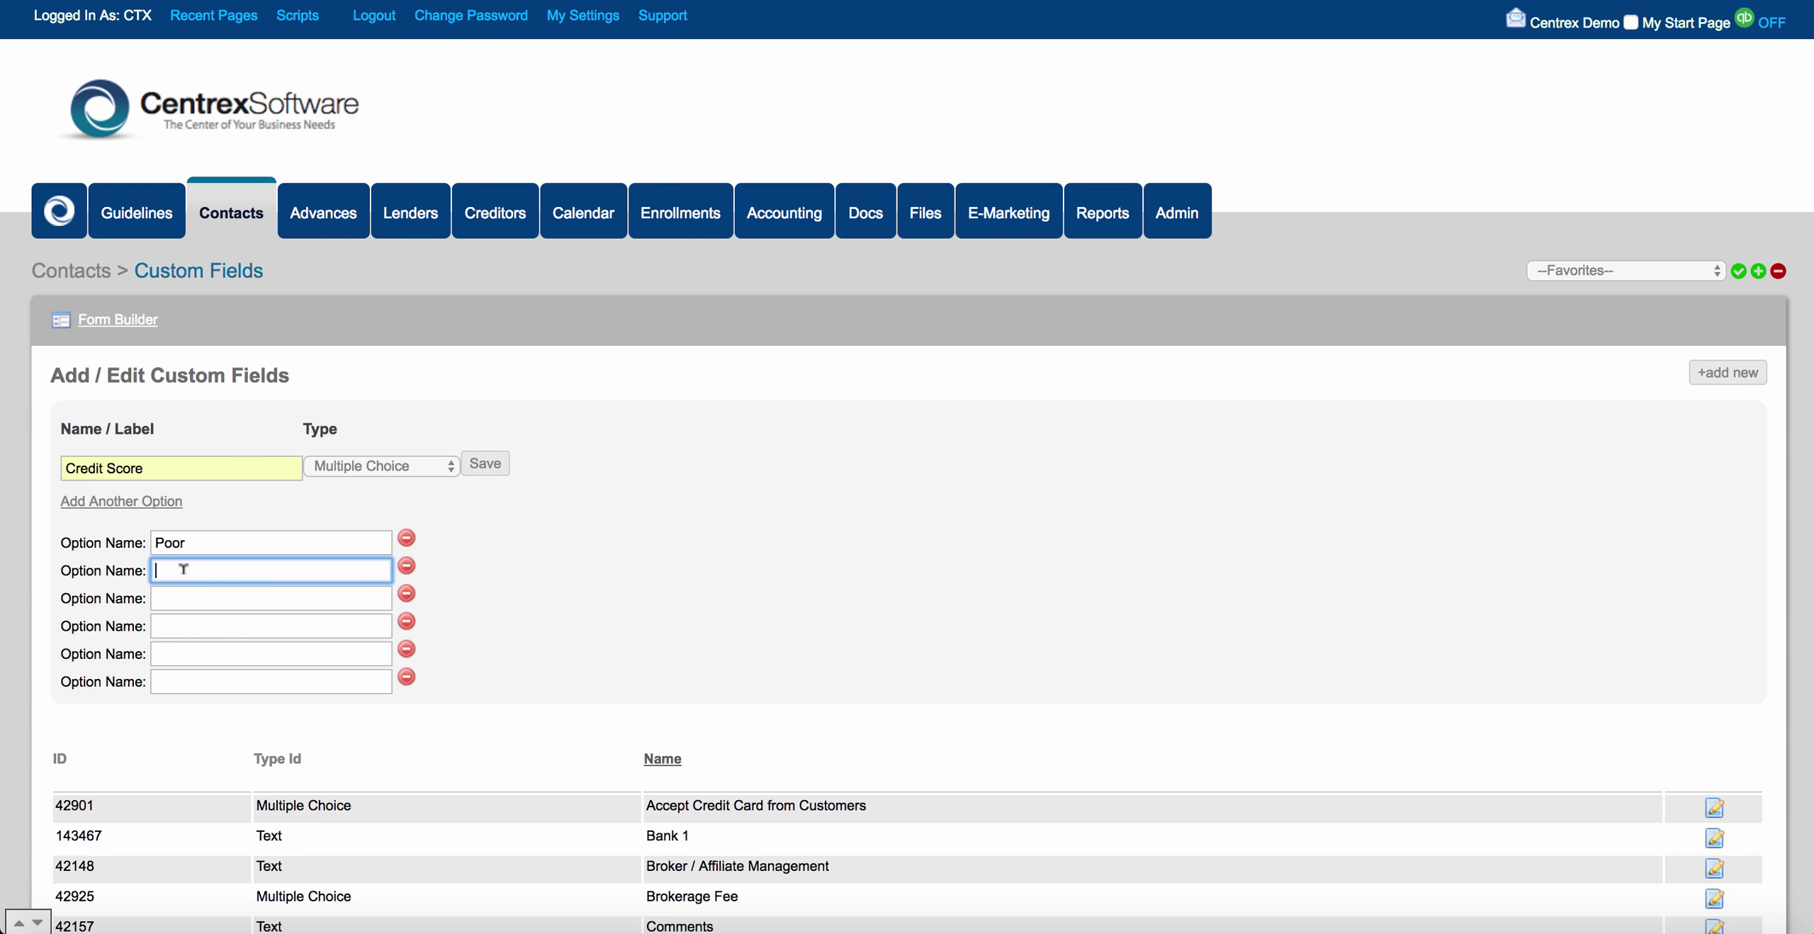
pyautogui.write('Fair')
pyautogui.click(186, 597)
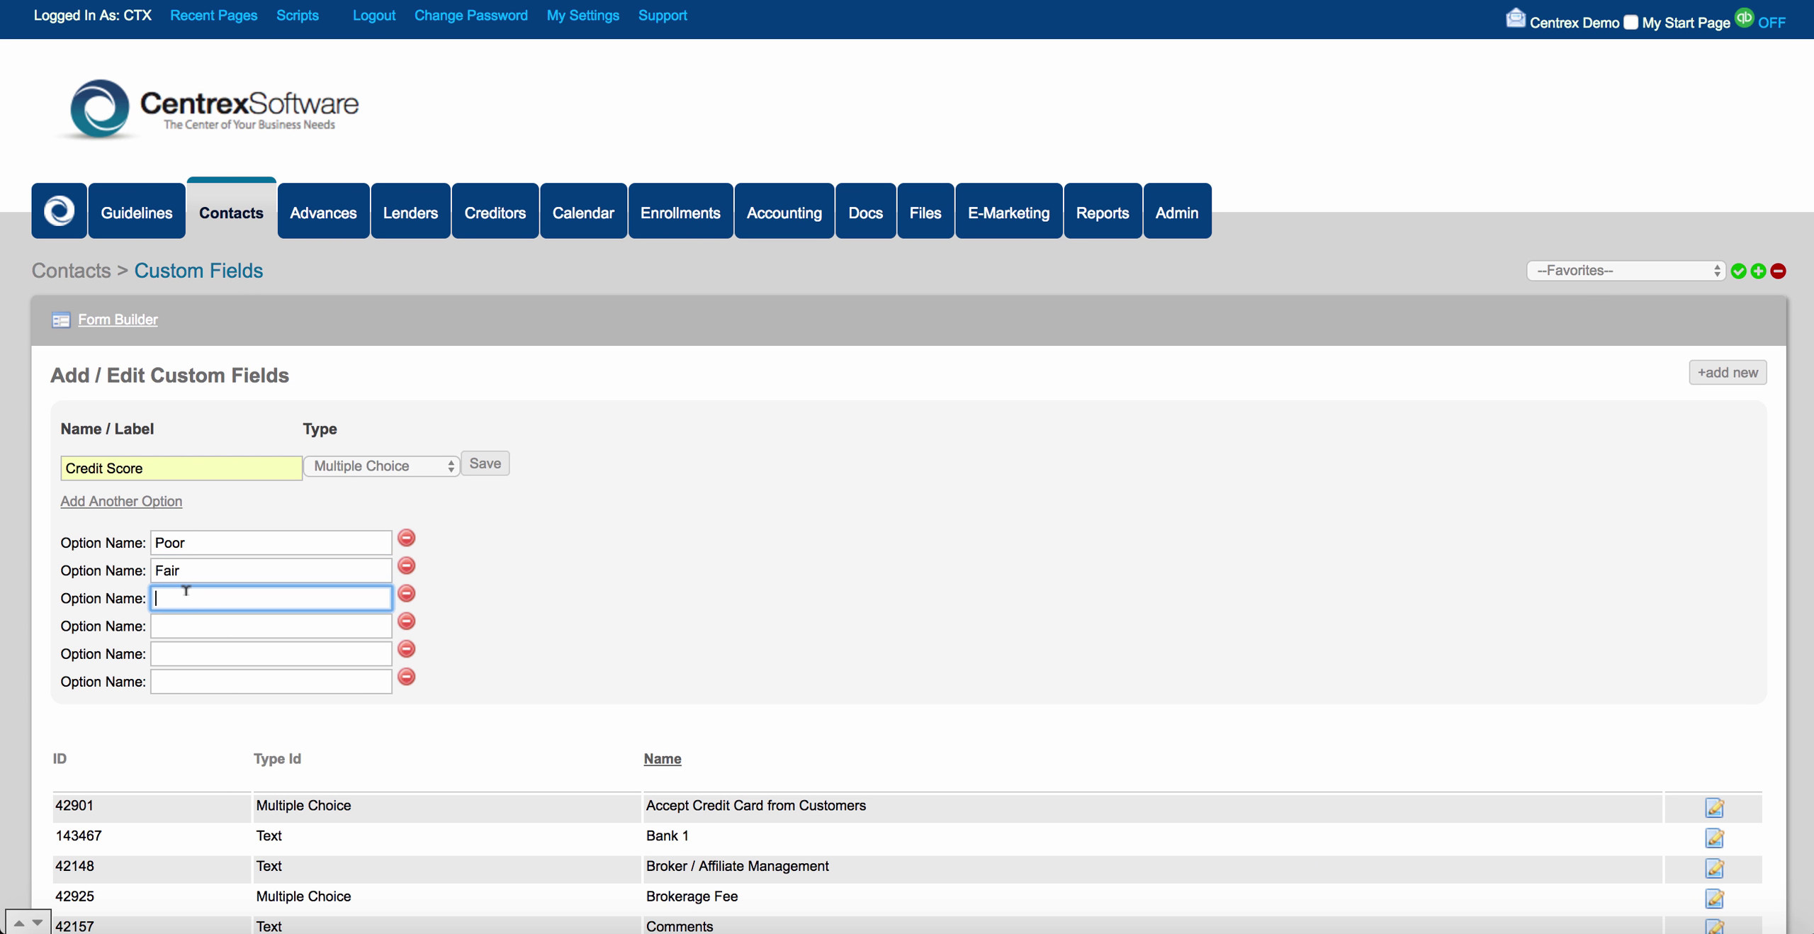
pyautogui.write('Good')
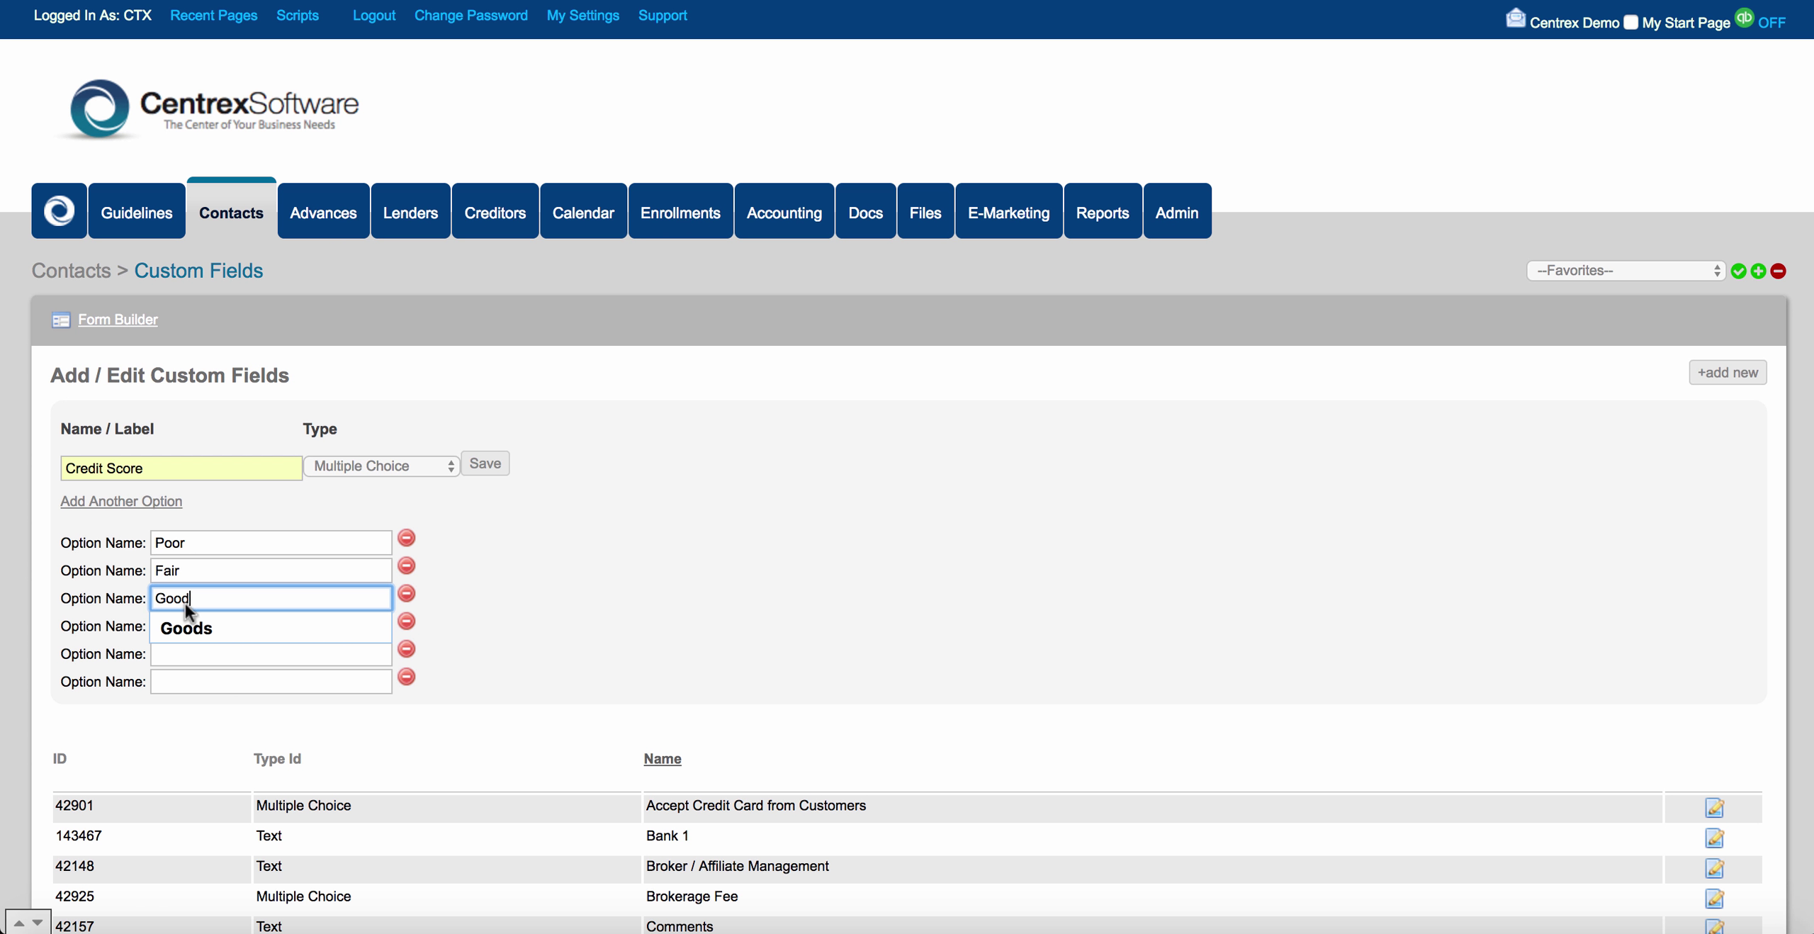
pyautogui.click(191, 648)
pyautogui.click(192, 618)
pyautogui.write('Great')
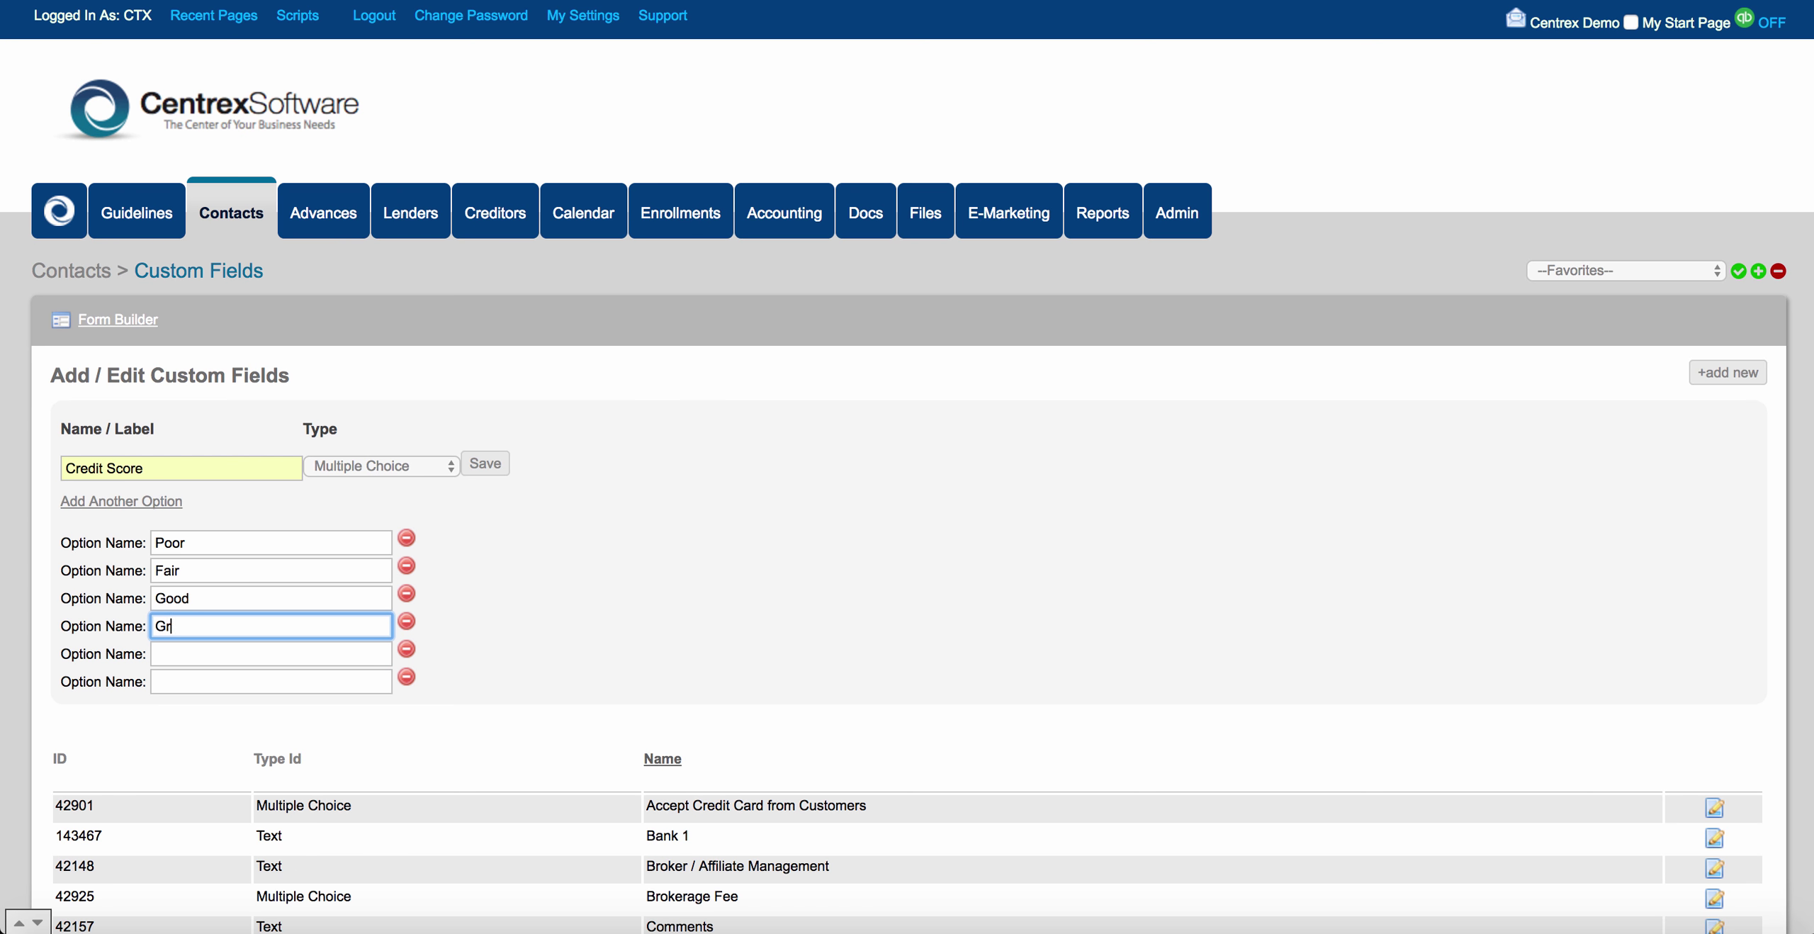
# Remove the two empty option rows and save the field.
pyautogui.click(407, 650)
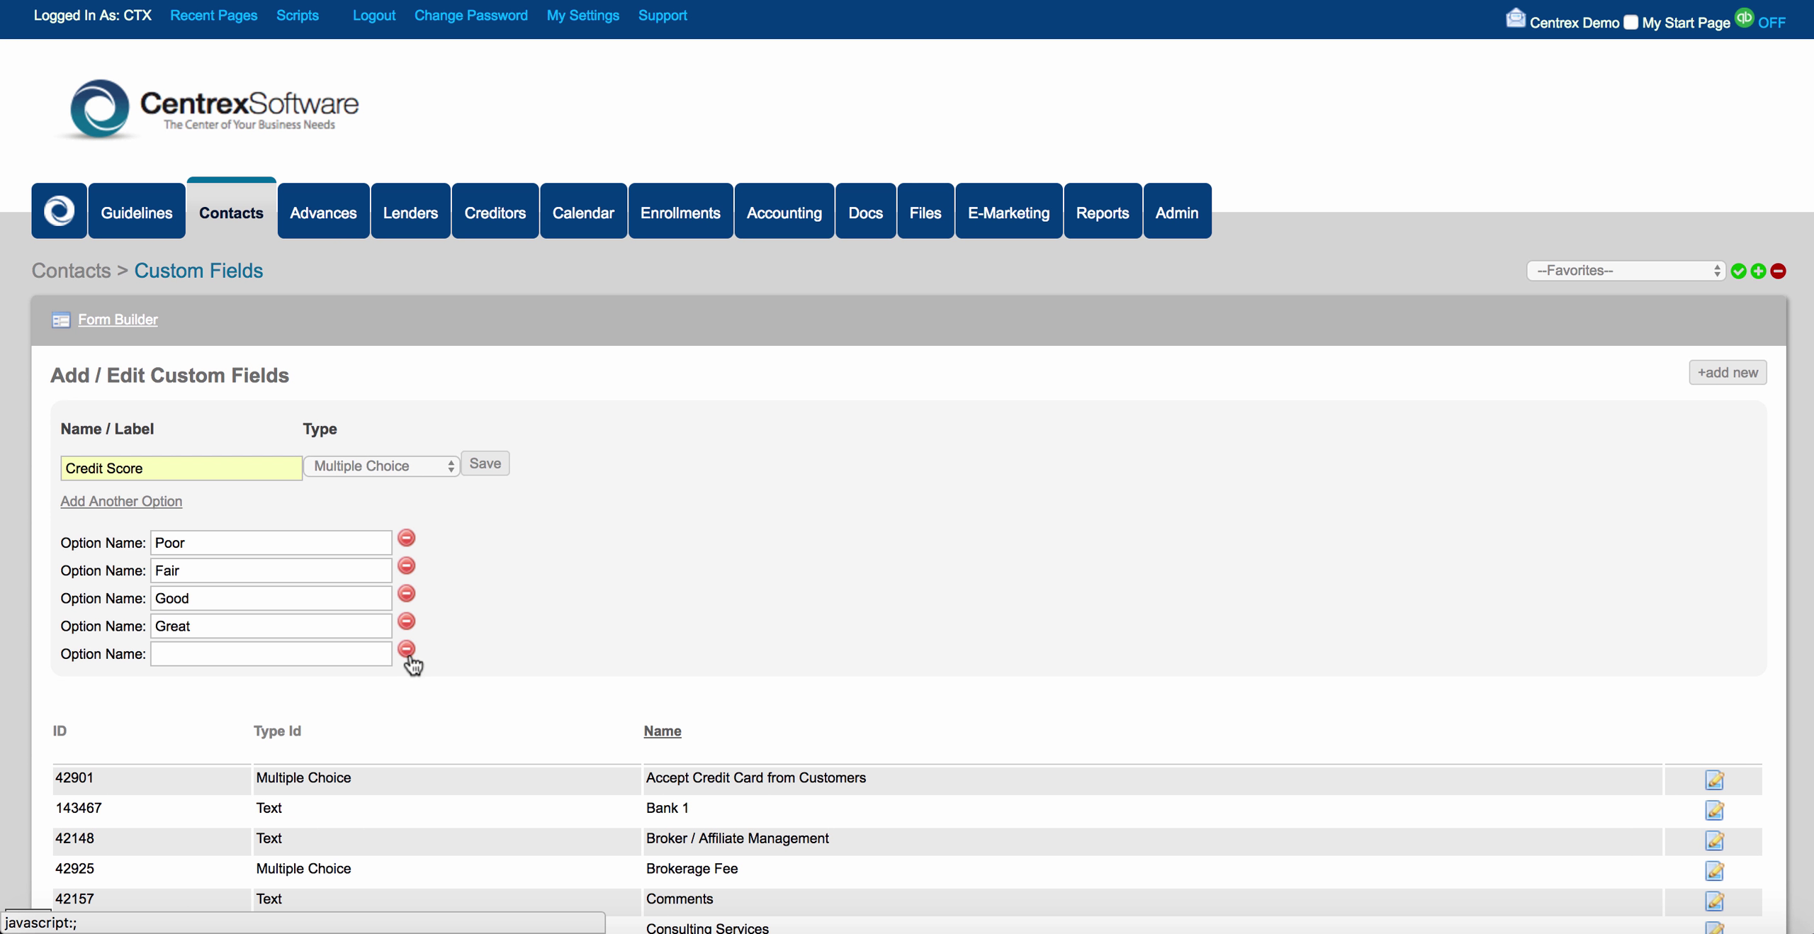
pyautogui.click(409, 651)
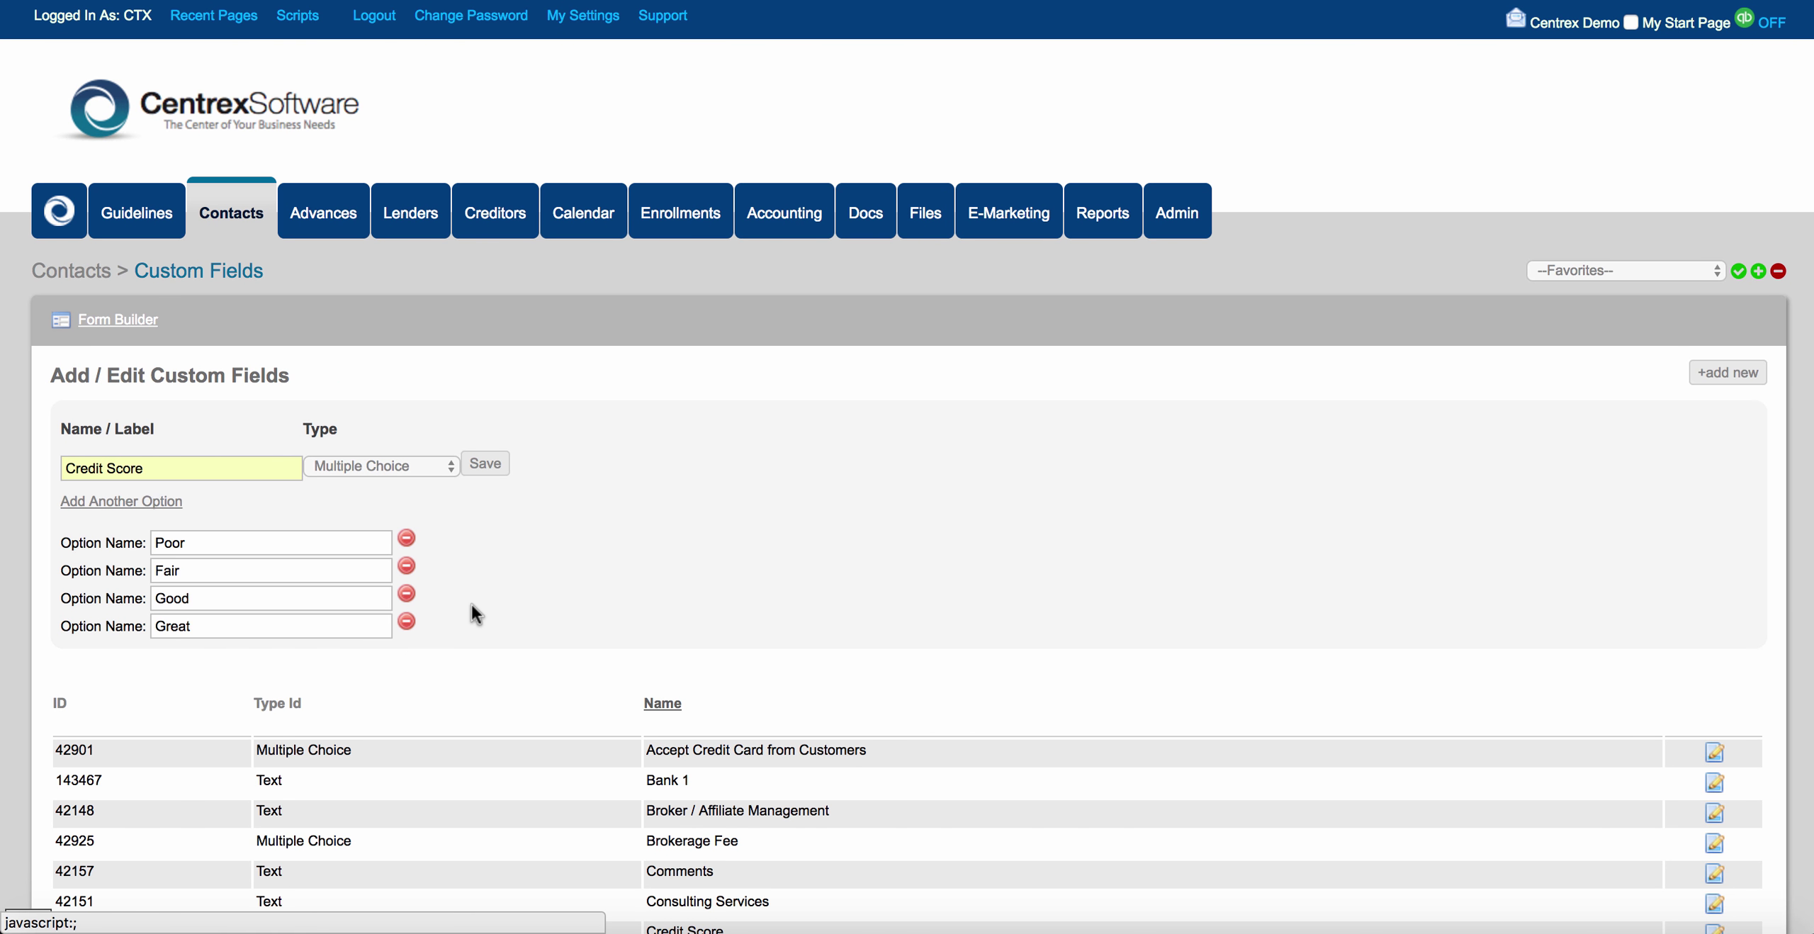
pyautogui.scroll(-1, 475, 595)
pyautogui.click(487, 440)
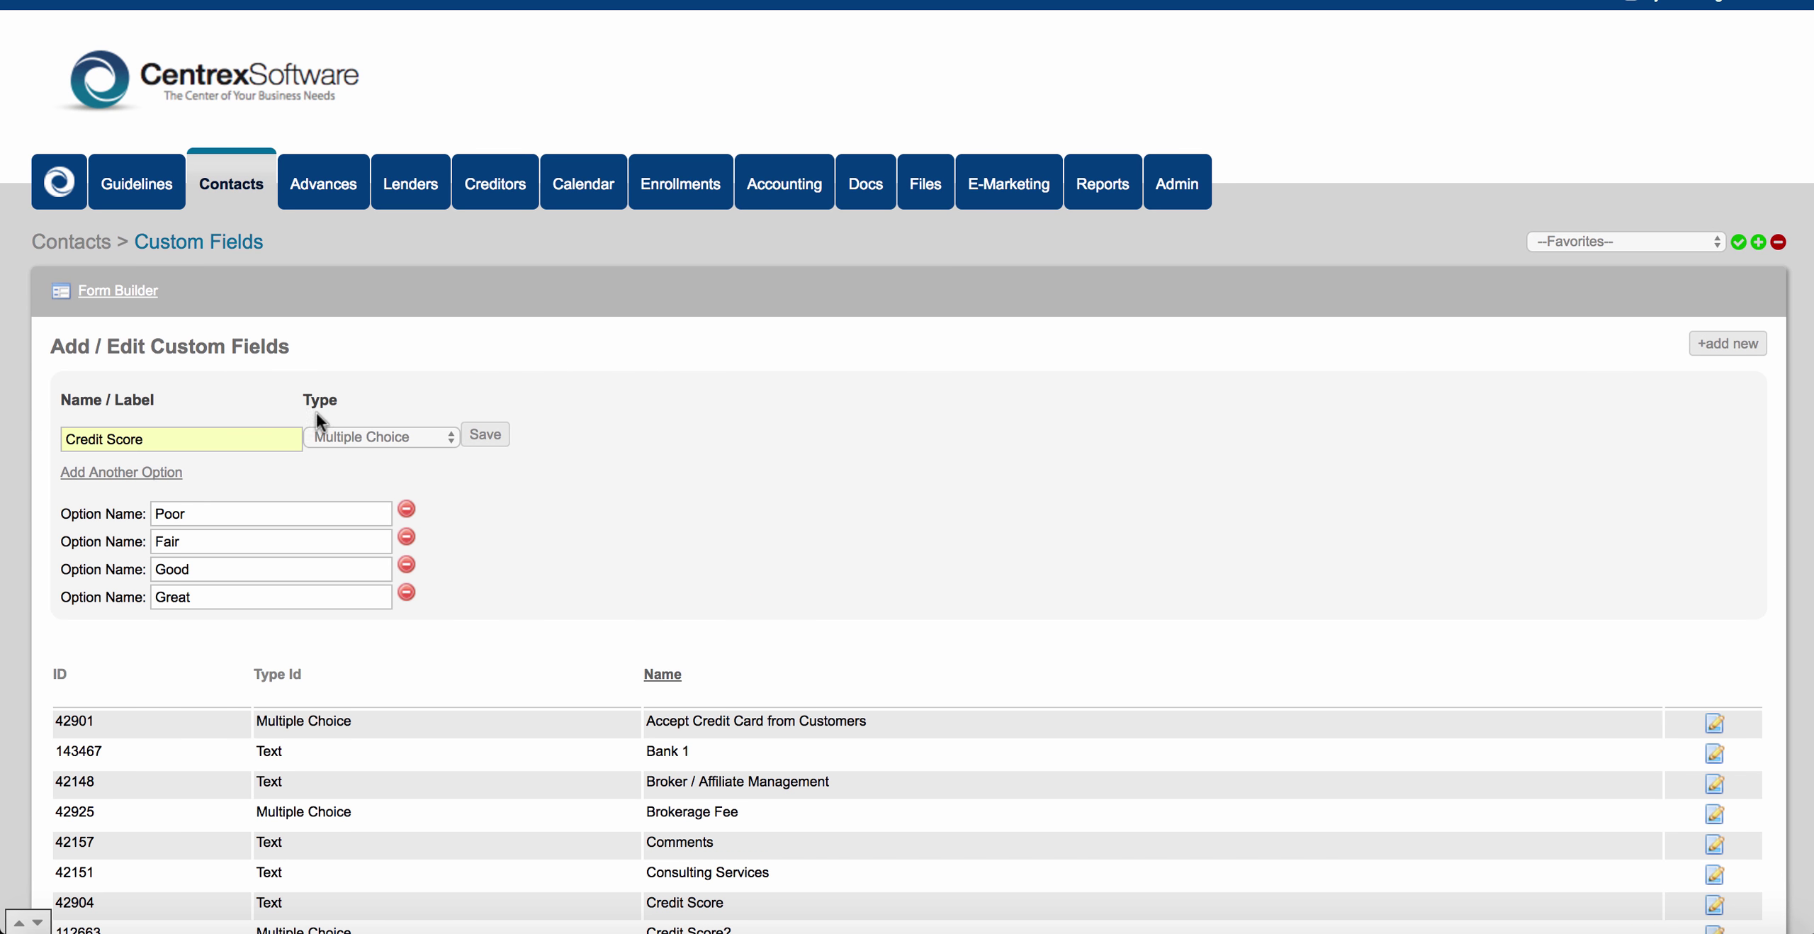
# Rename the field to 'Credit Score Etc' and save it.
pyautogui.click(214, 436)
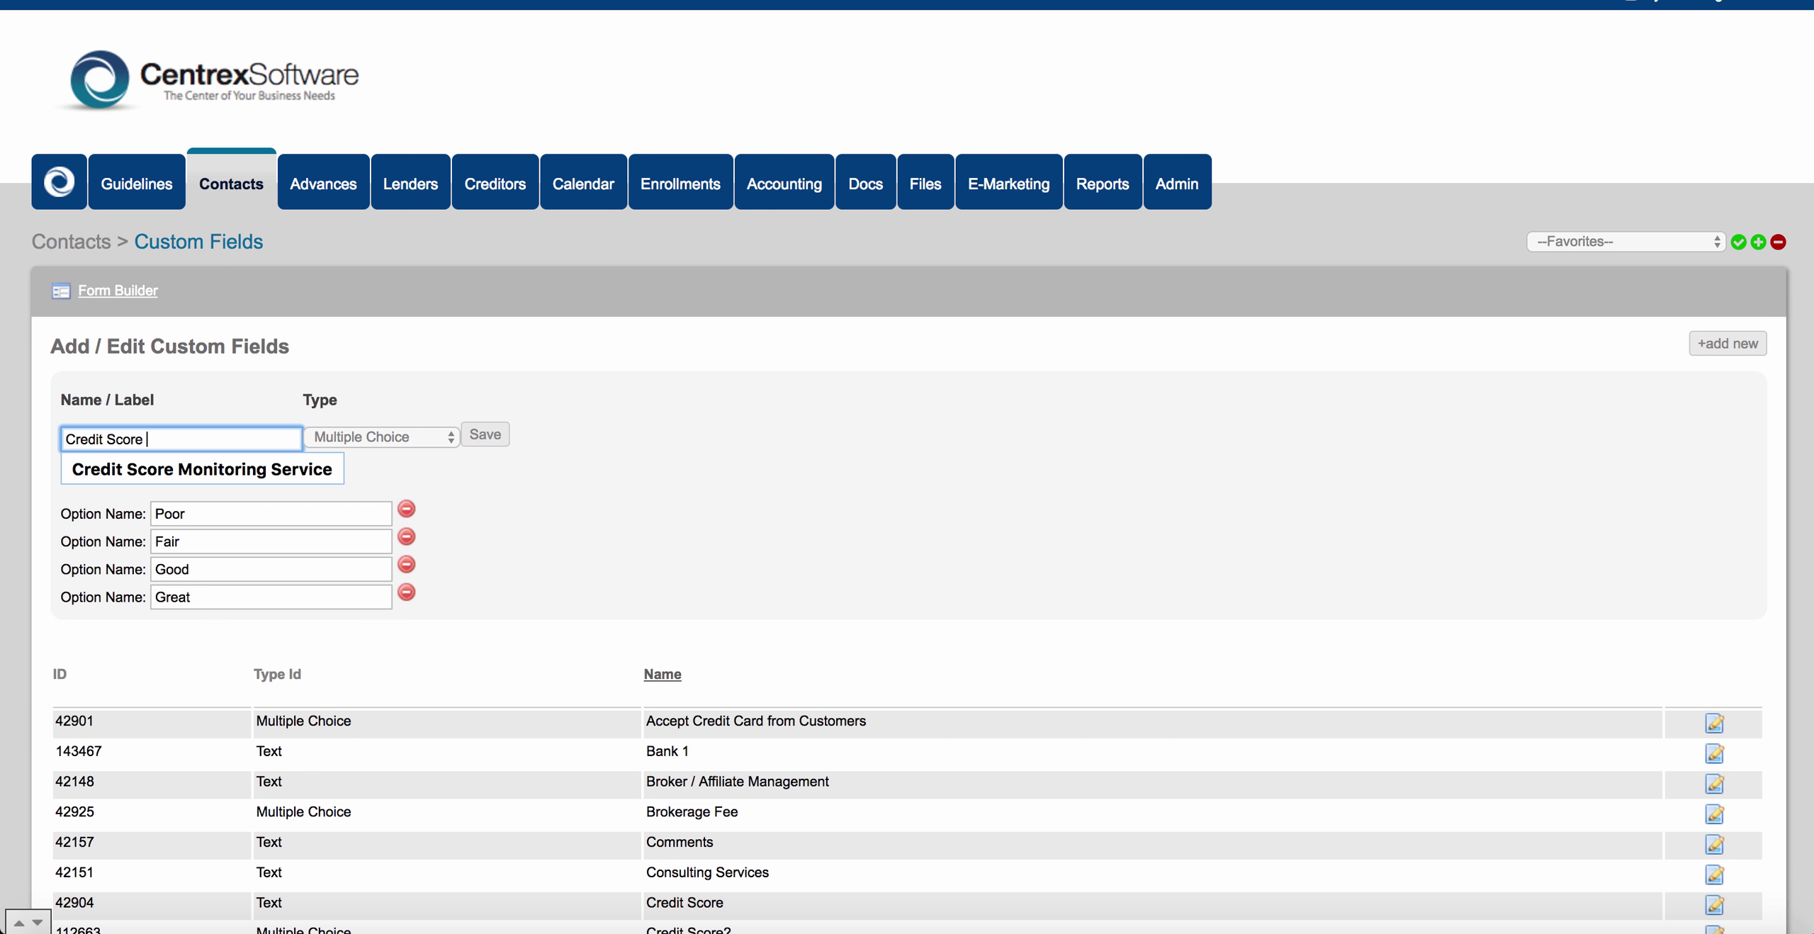
pyautogui.write('Etc')
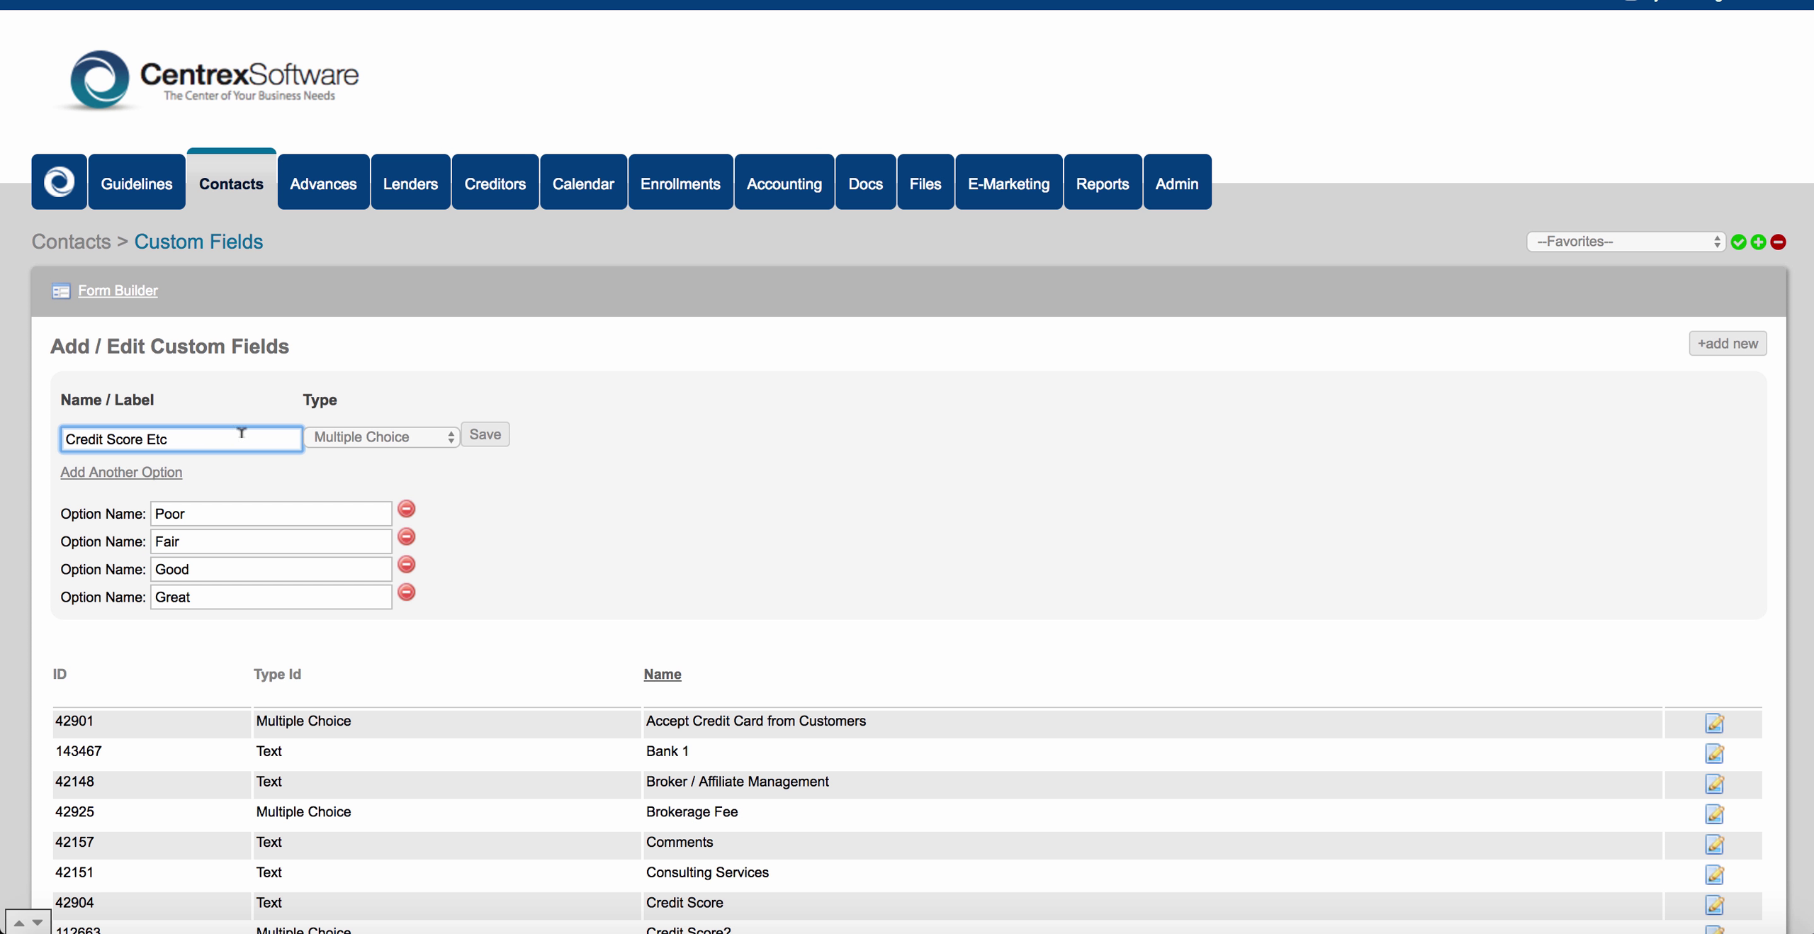
pyautogui.click(483, 433)
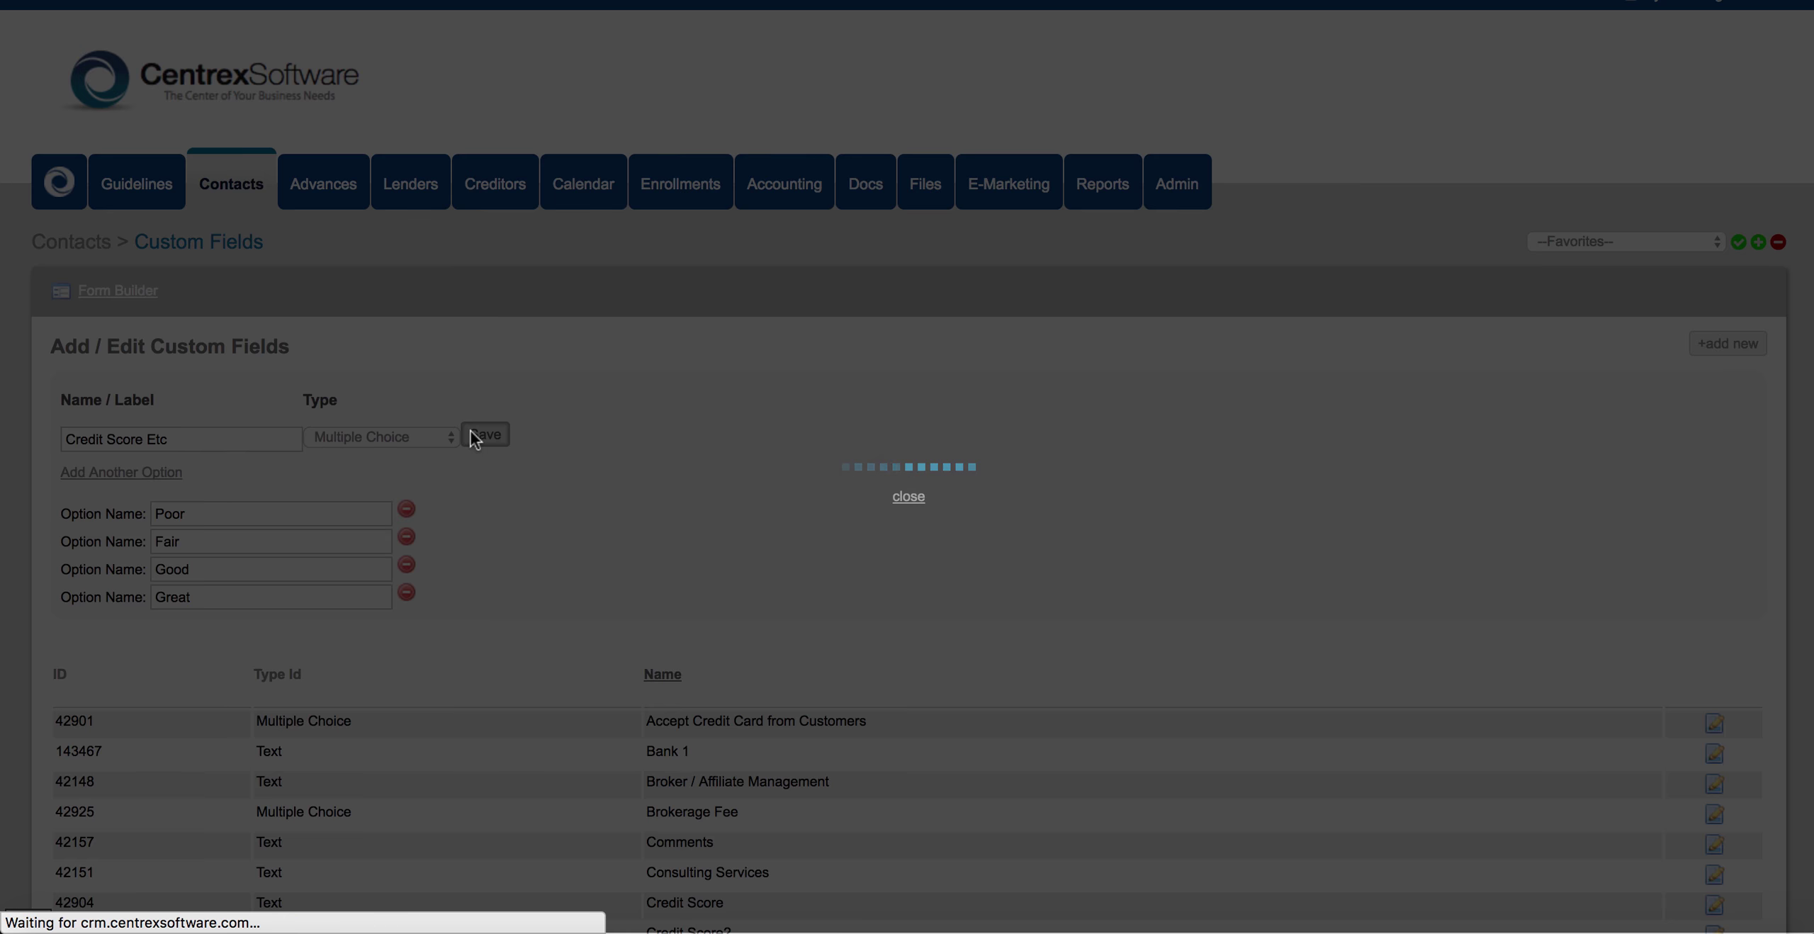
# Check the custom fields list for Credit Score Etc, then return to Contacts.
pyautogui.scroll(-15, 587, 530)
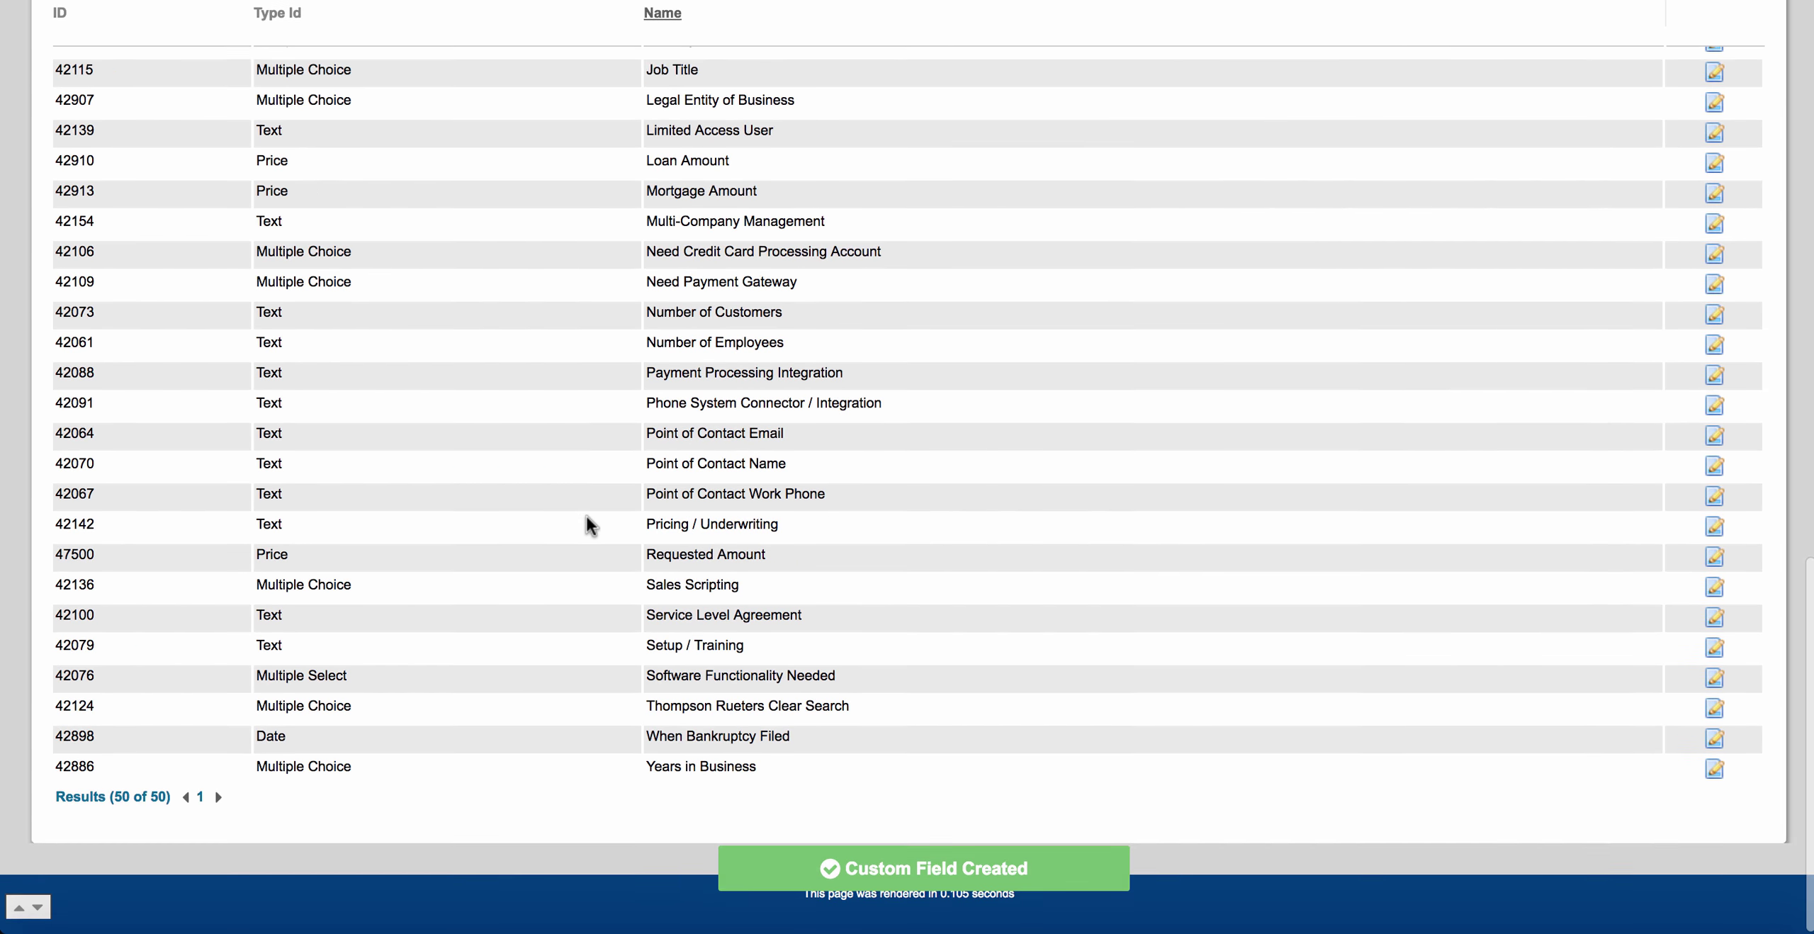
pyautogui.scroll(3, 586, 516)
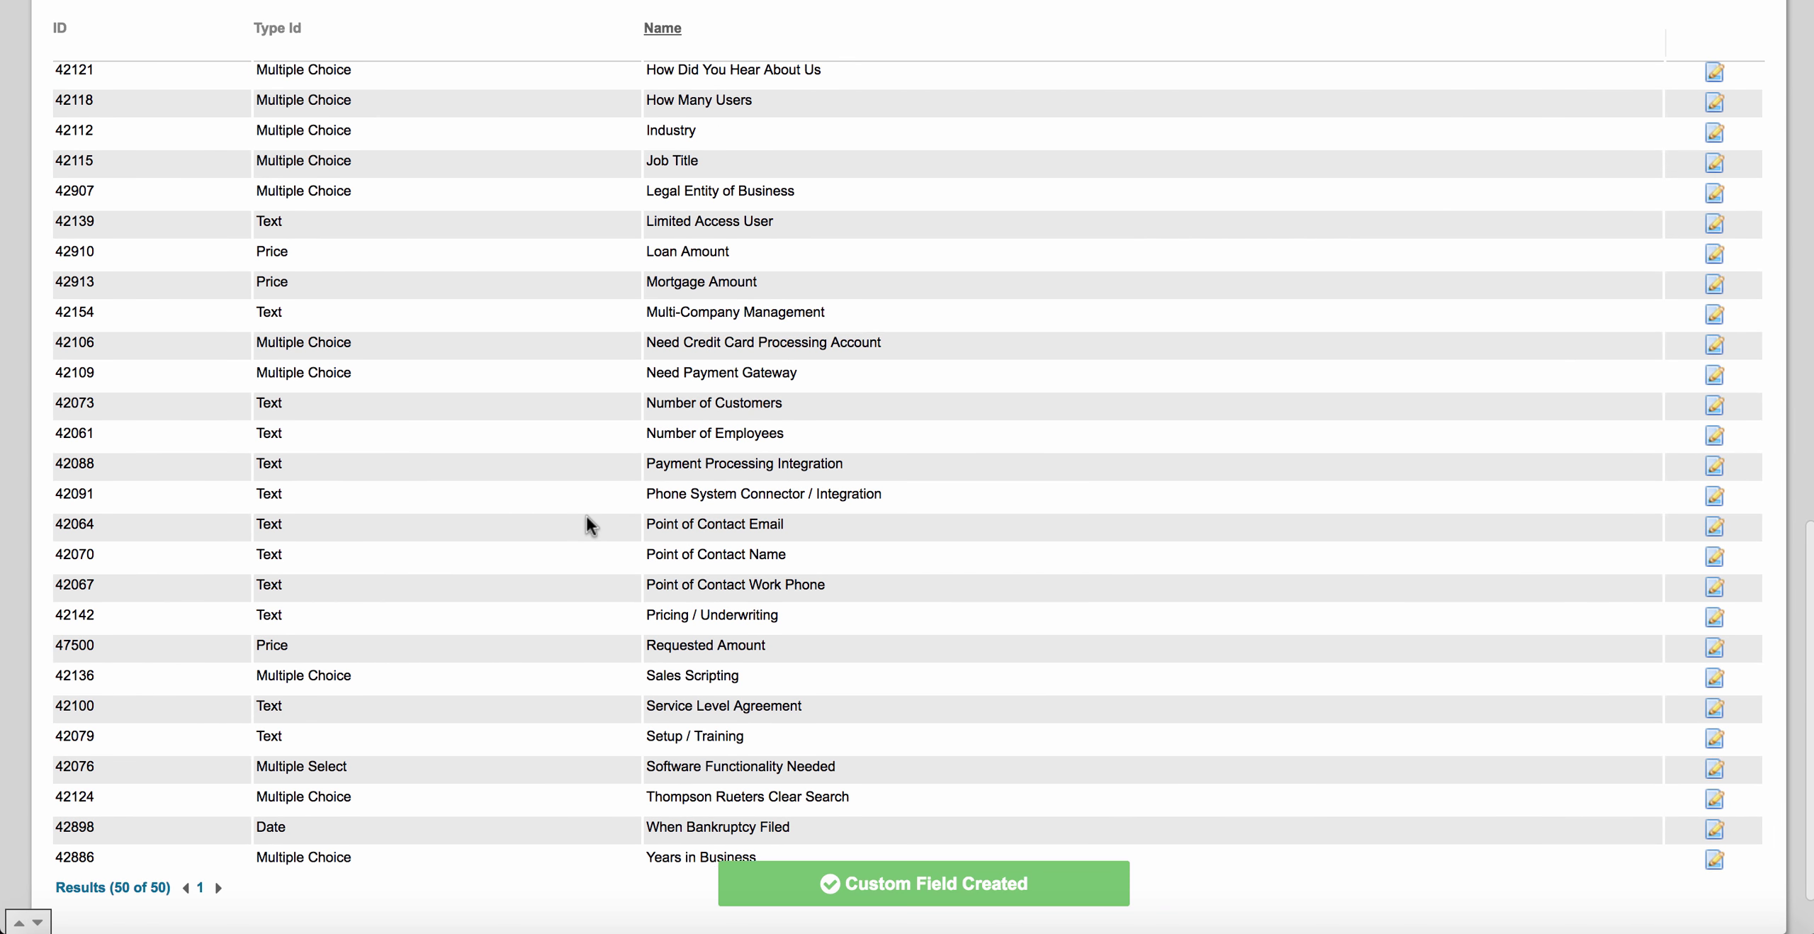
pyautogui.scroll(7, 588, 518)
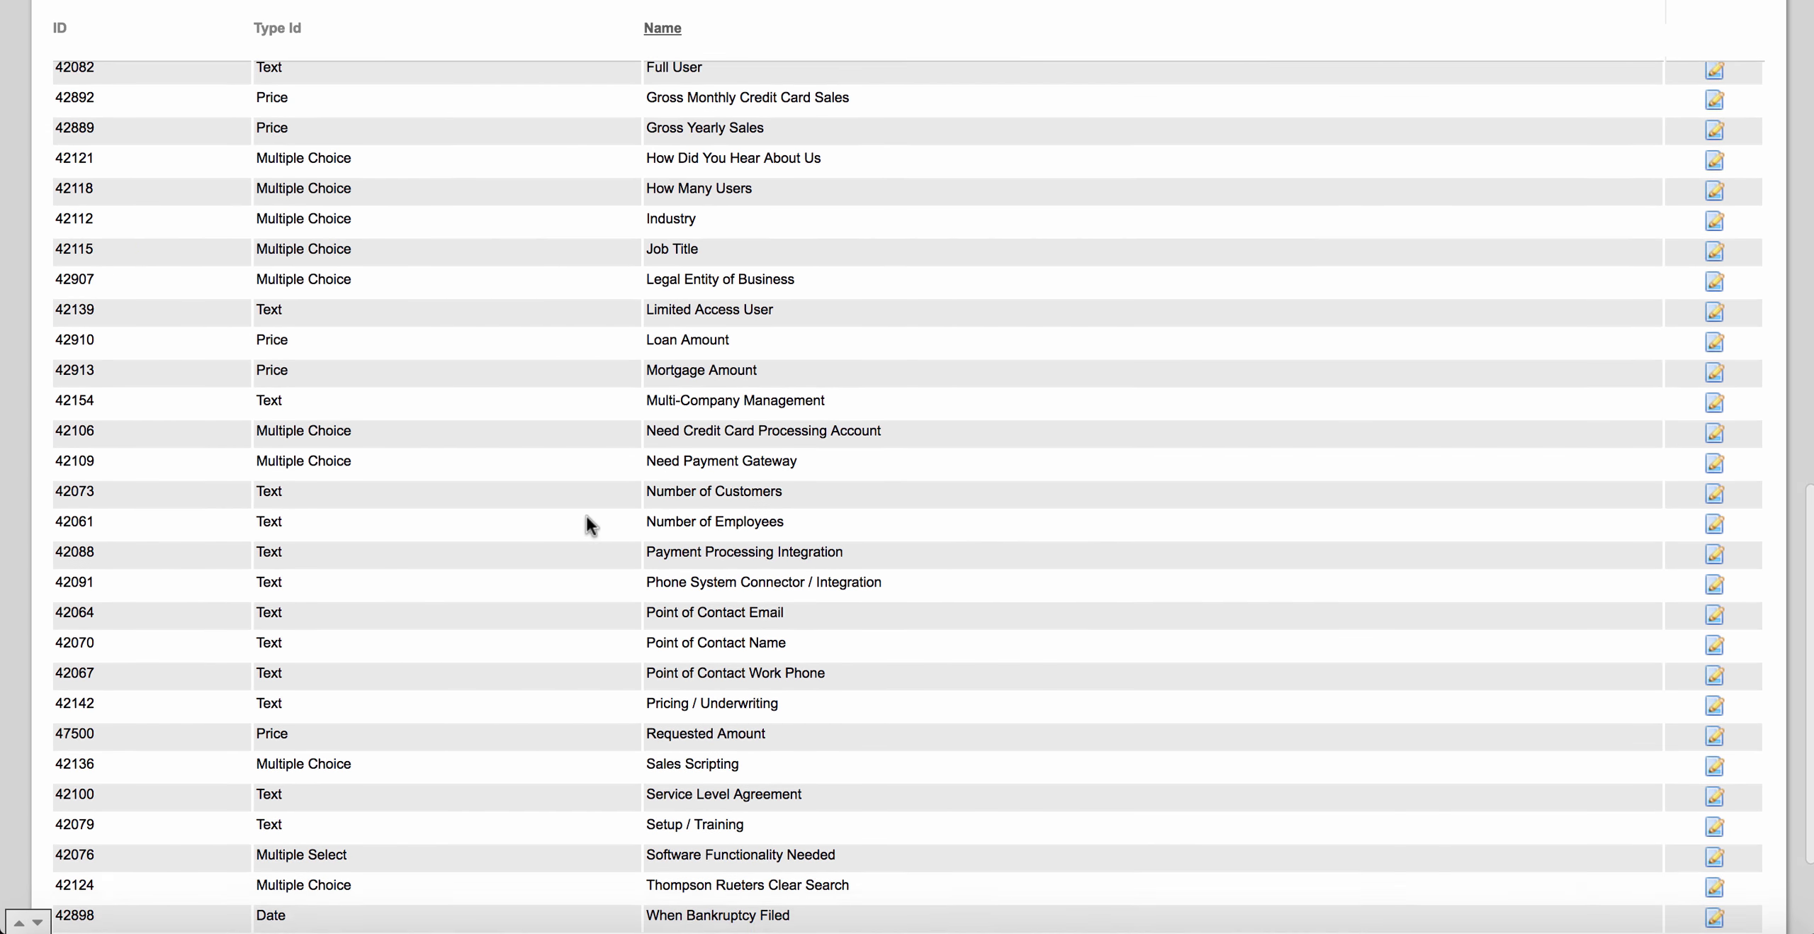
pyautogui.scroll(20, 587, 516)
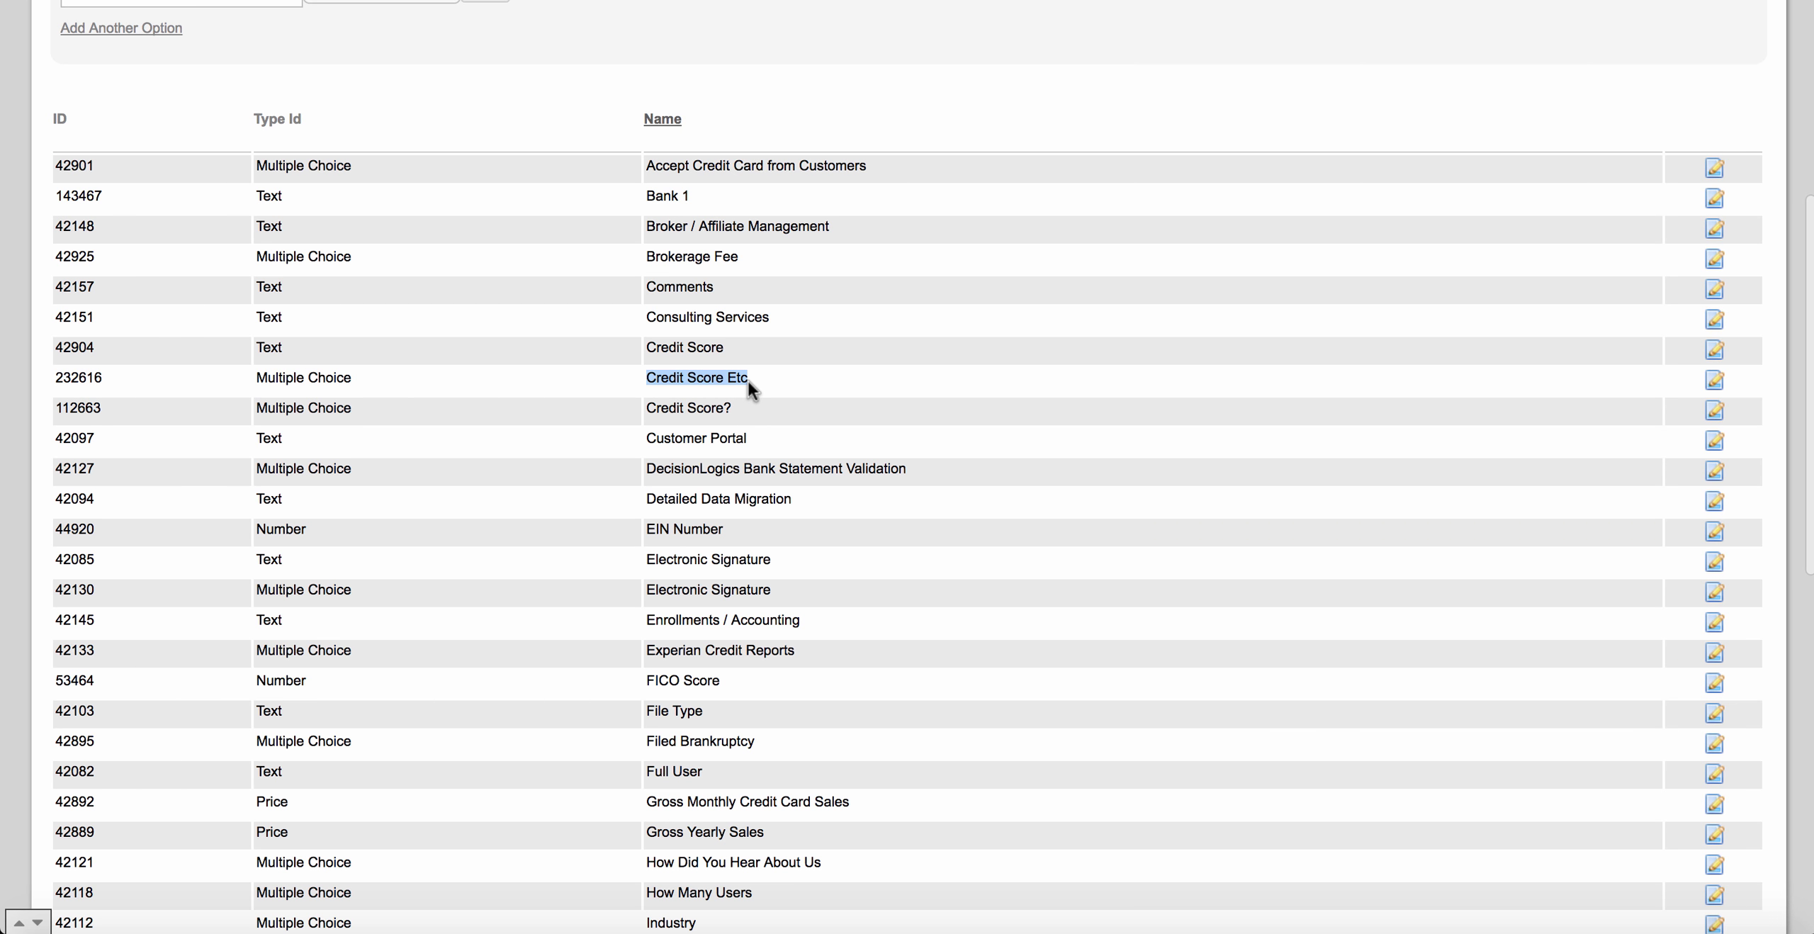
pyautogui.scroll(15, 812, 369)
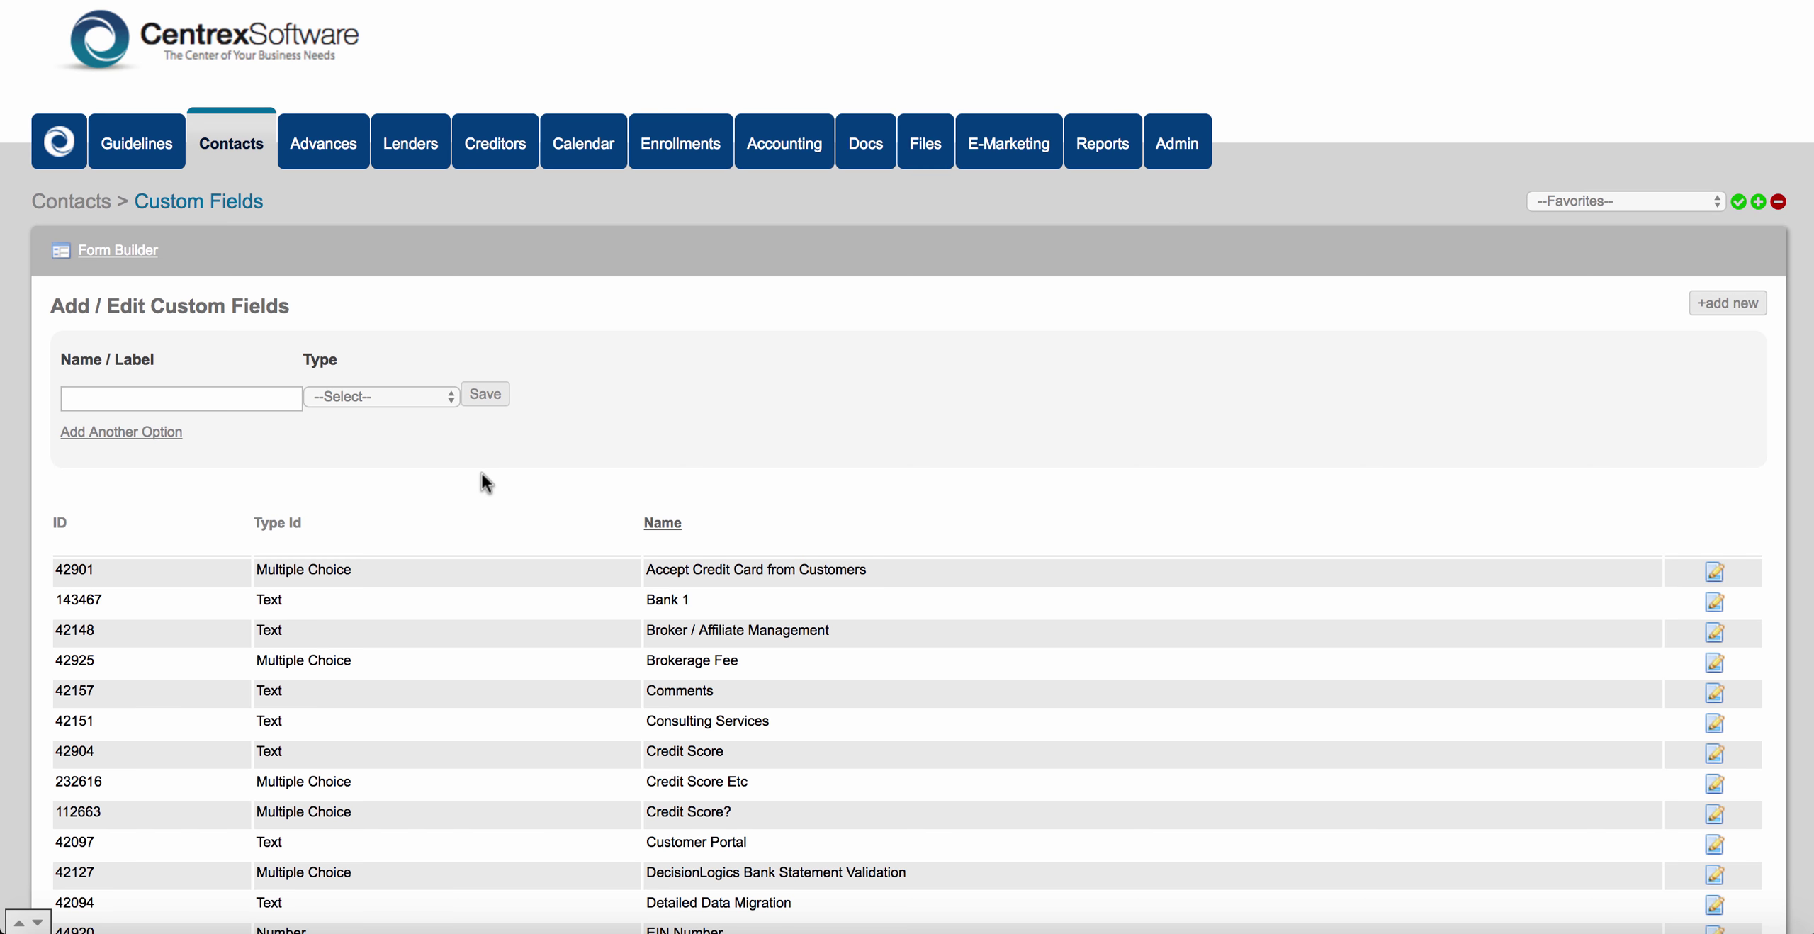
pyautogui.click(255, 147)
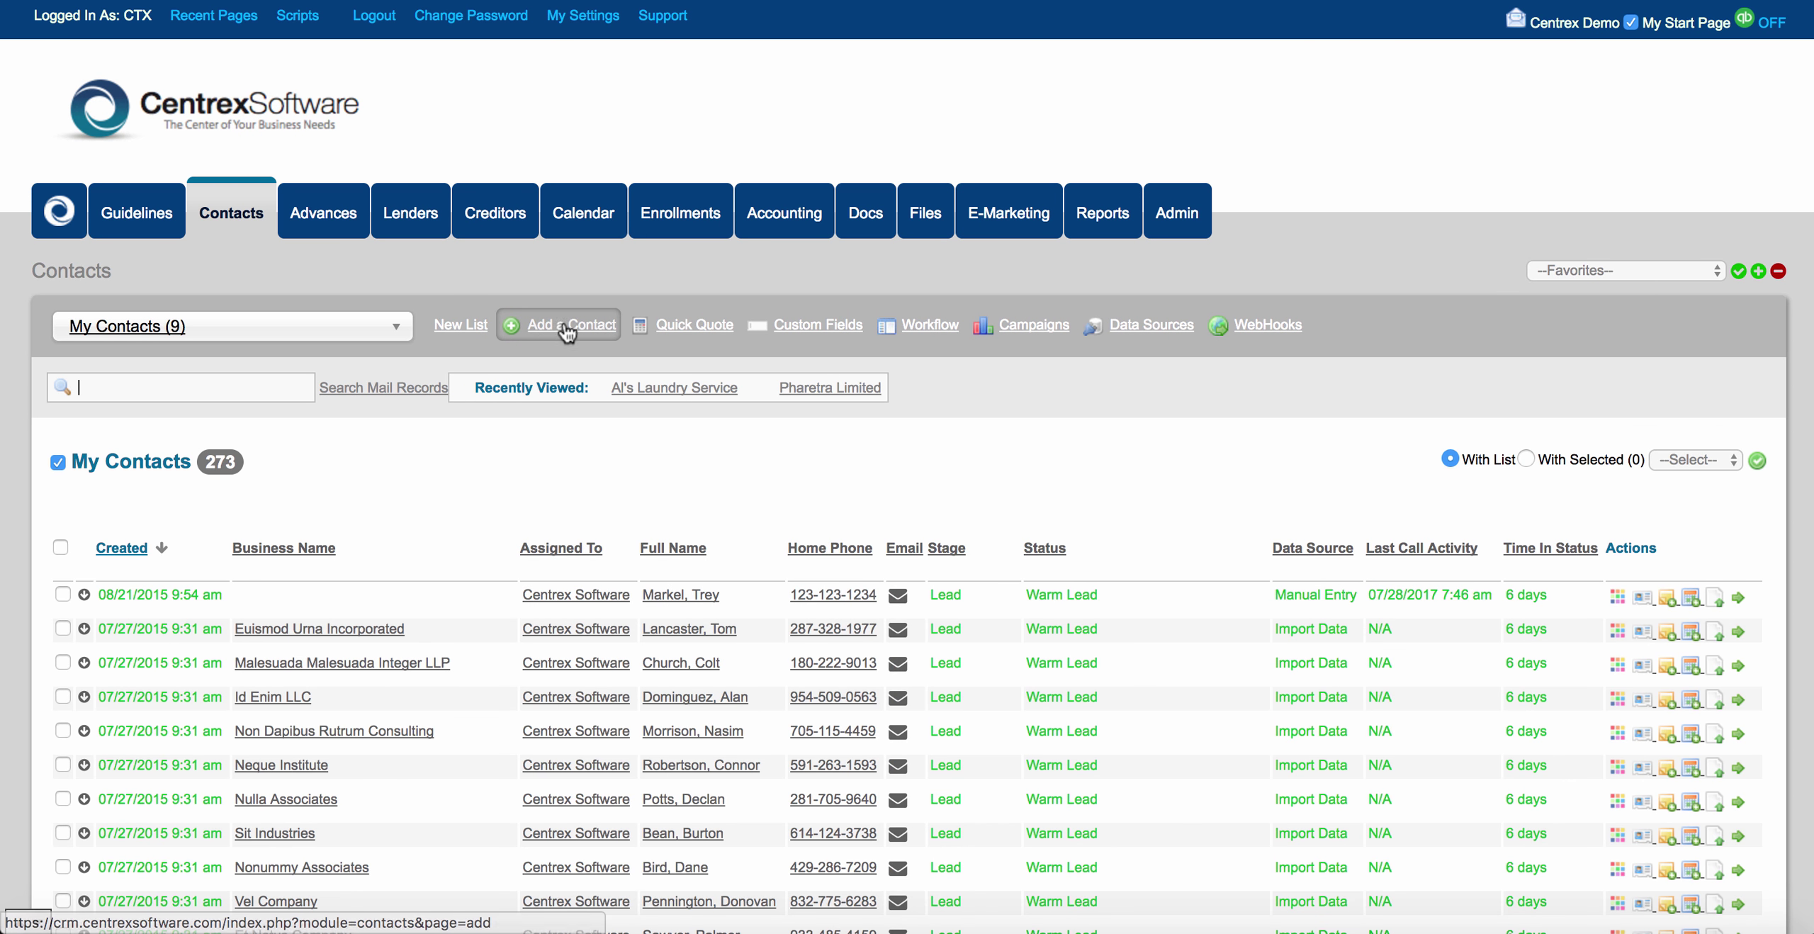
pyautogui.click(567, 331)
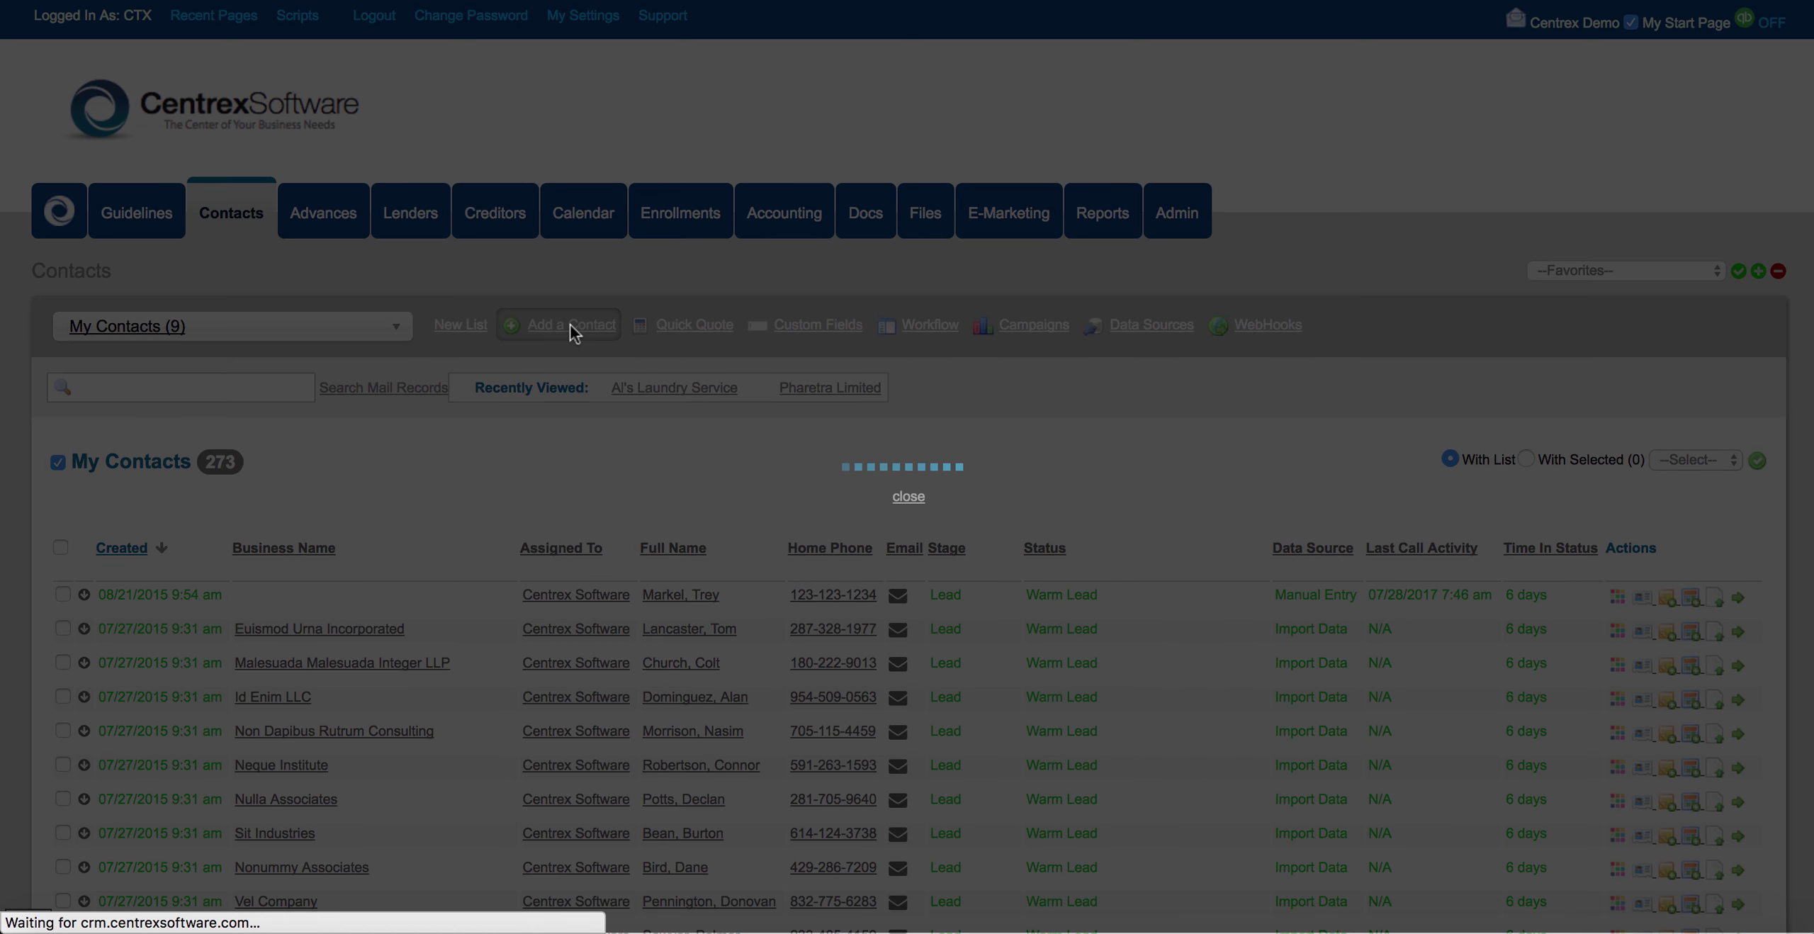
pyautogui.scroll(-1, 526, 479)
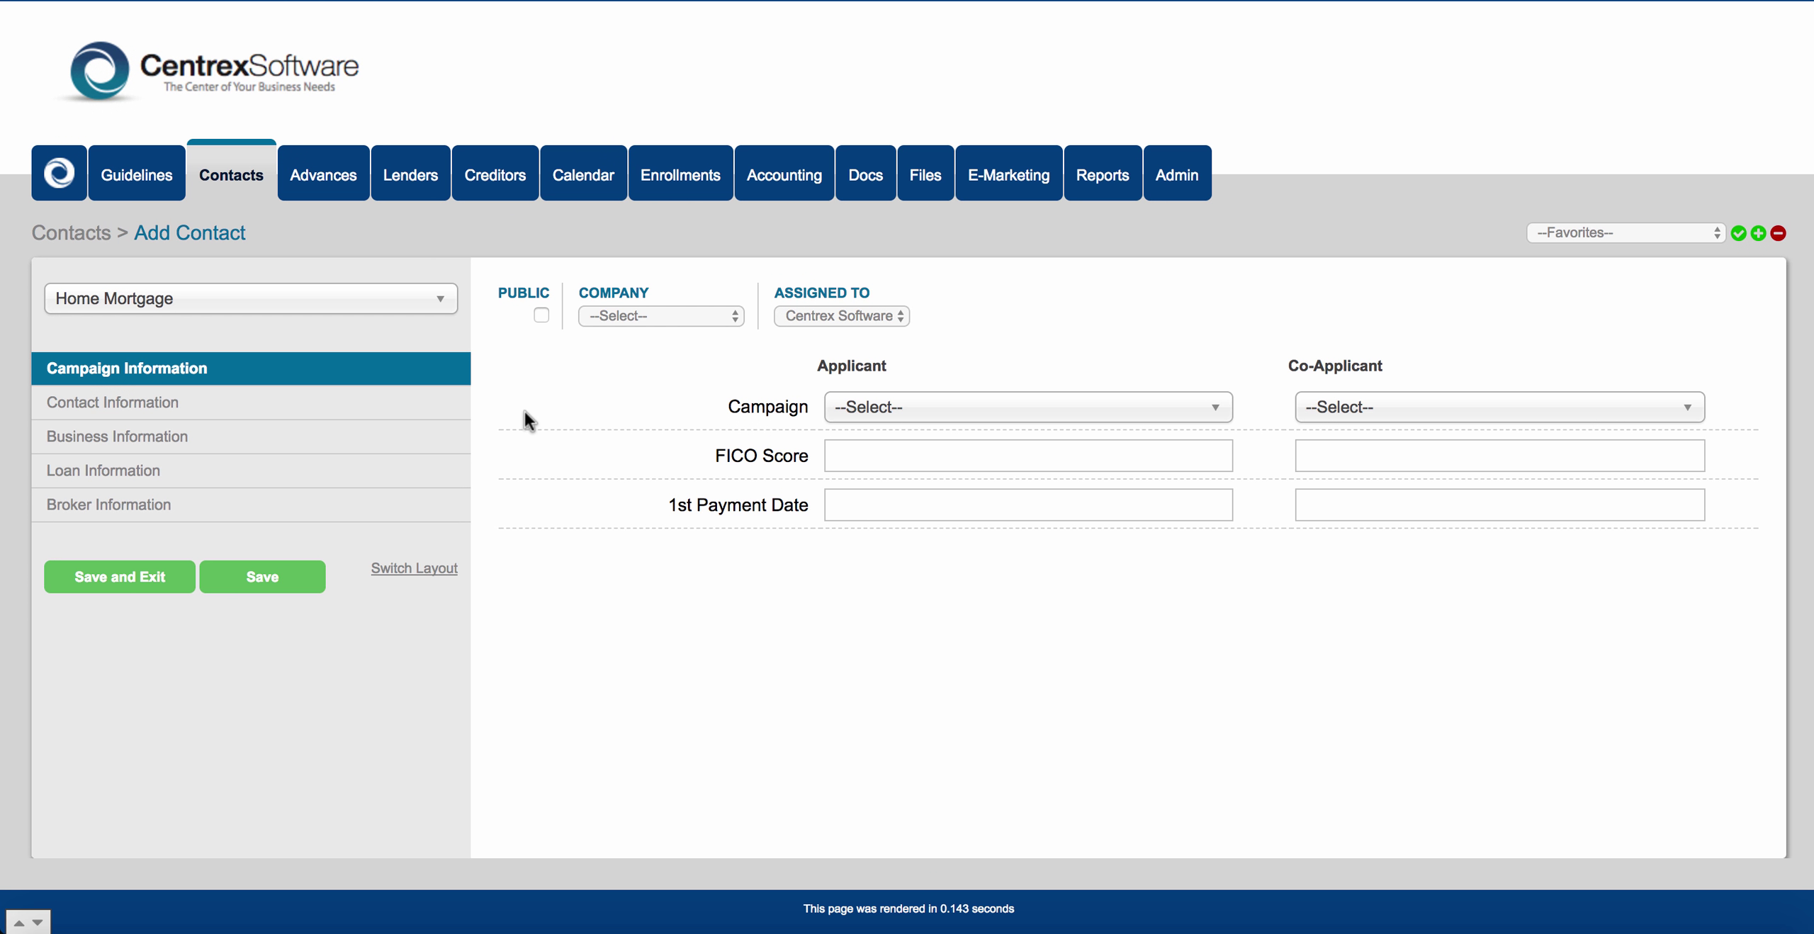
pyautogui.click(448, 309)
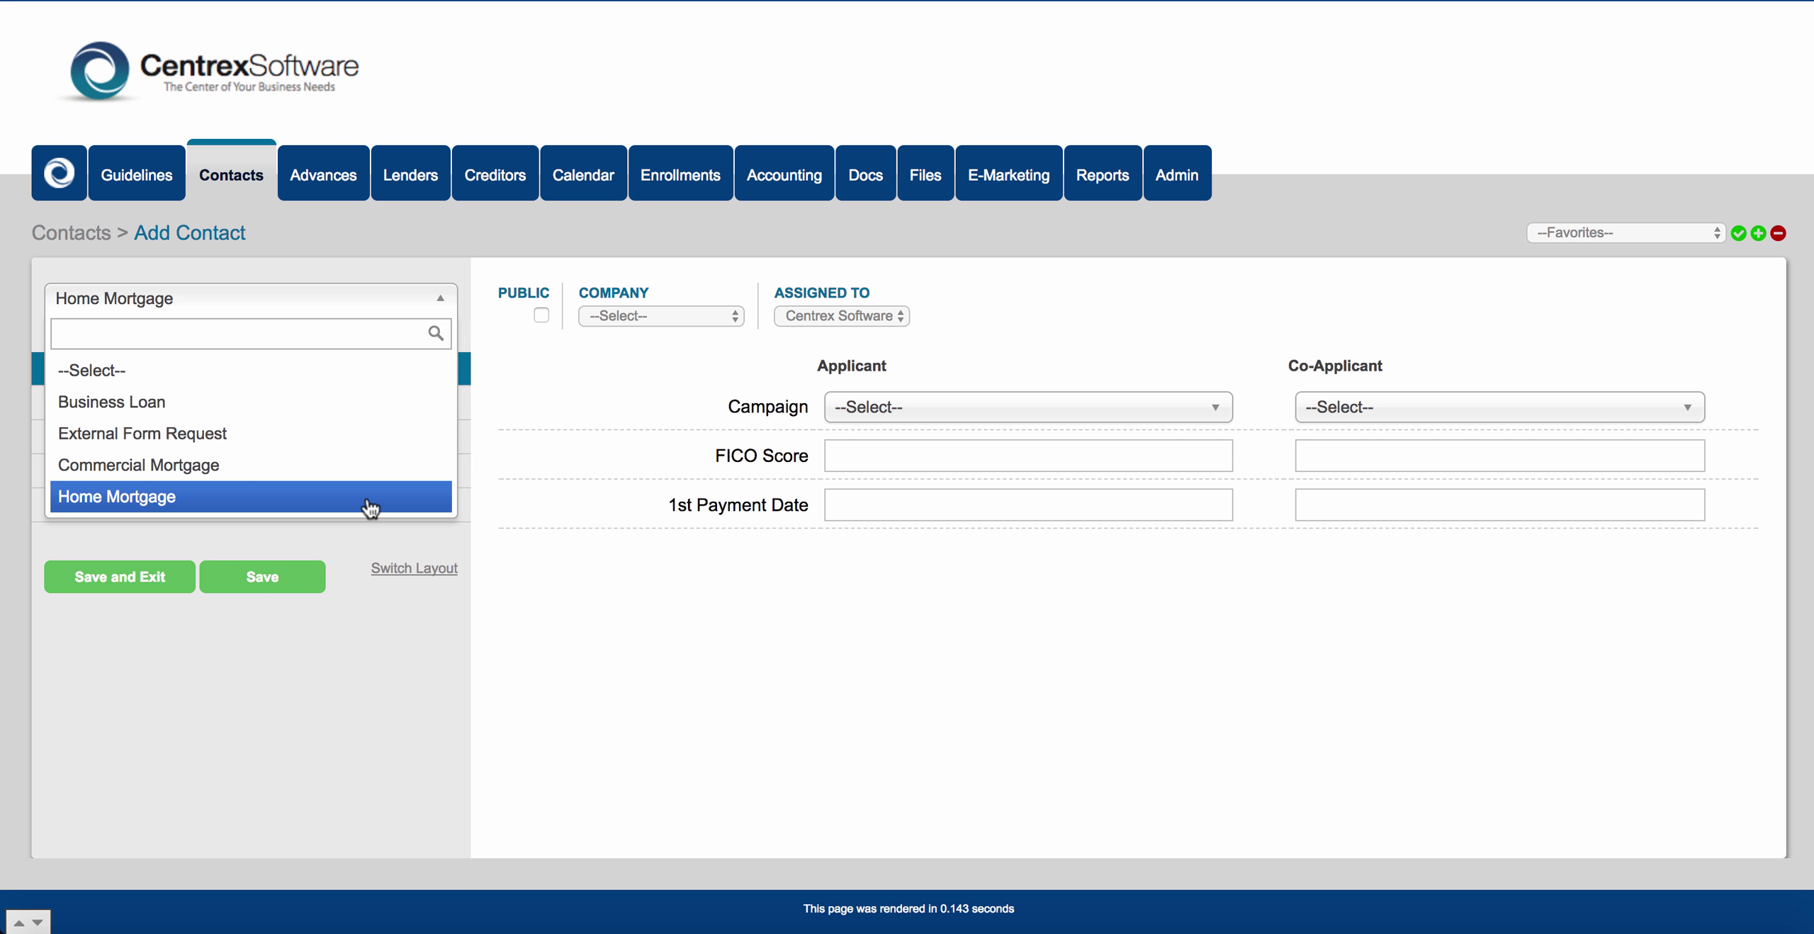
pyautogui.click(491, 392)
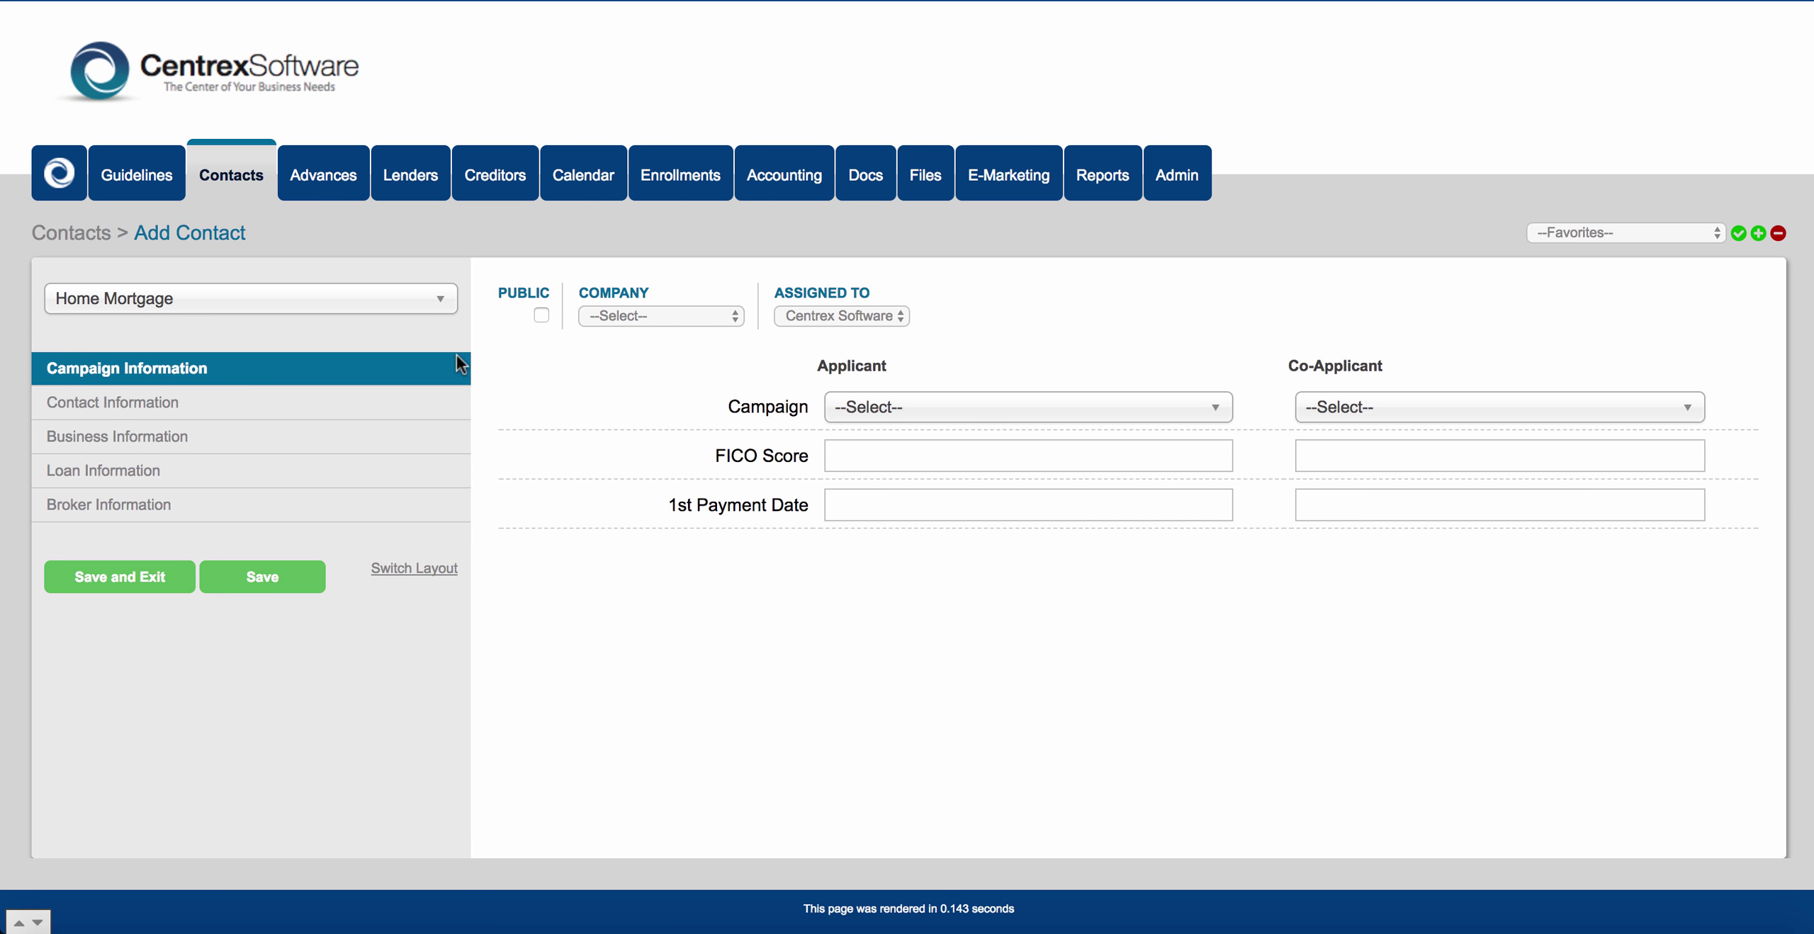
pyautogui.click(251, 182)
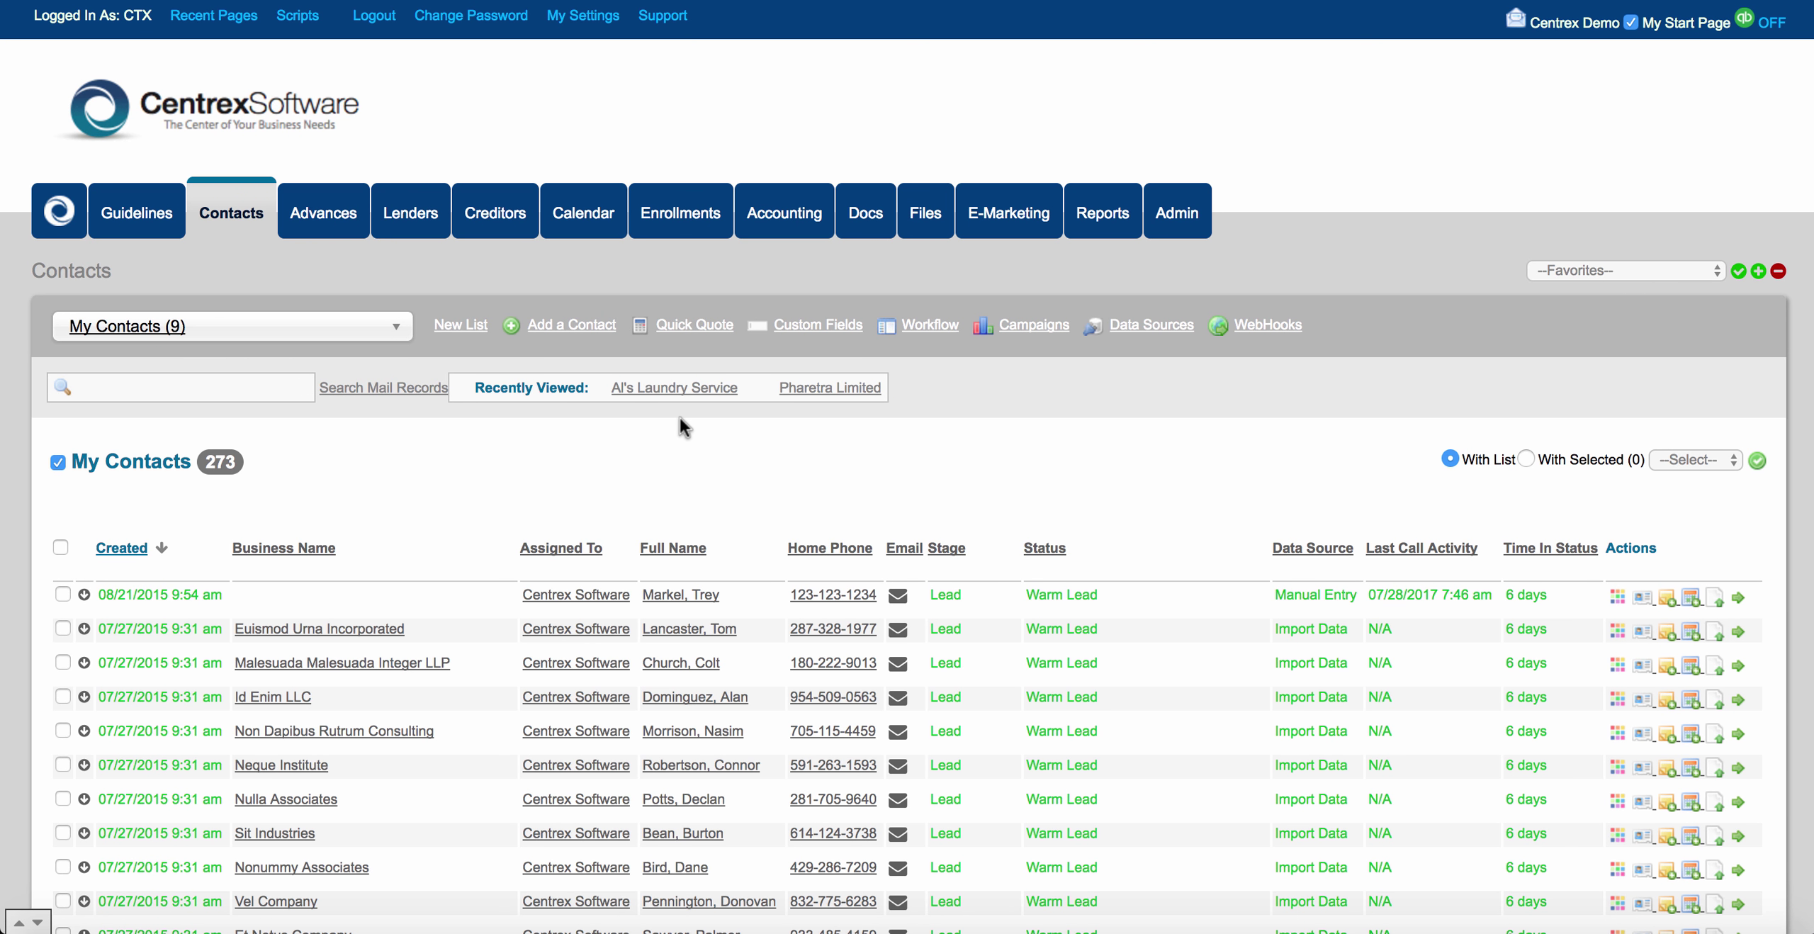
# Open the Business Loan form for editing in the Form Builder.
pyautogui.click(800, 324)
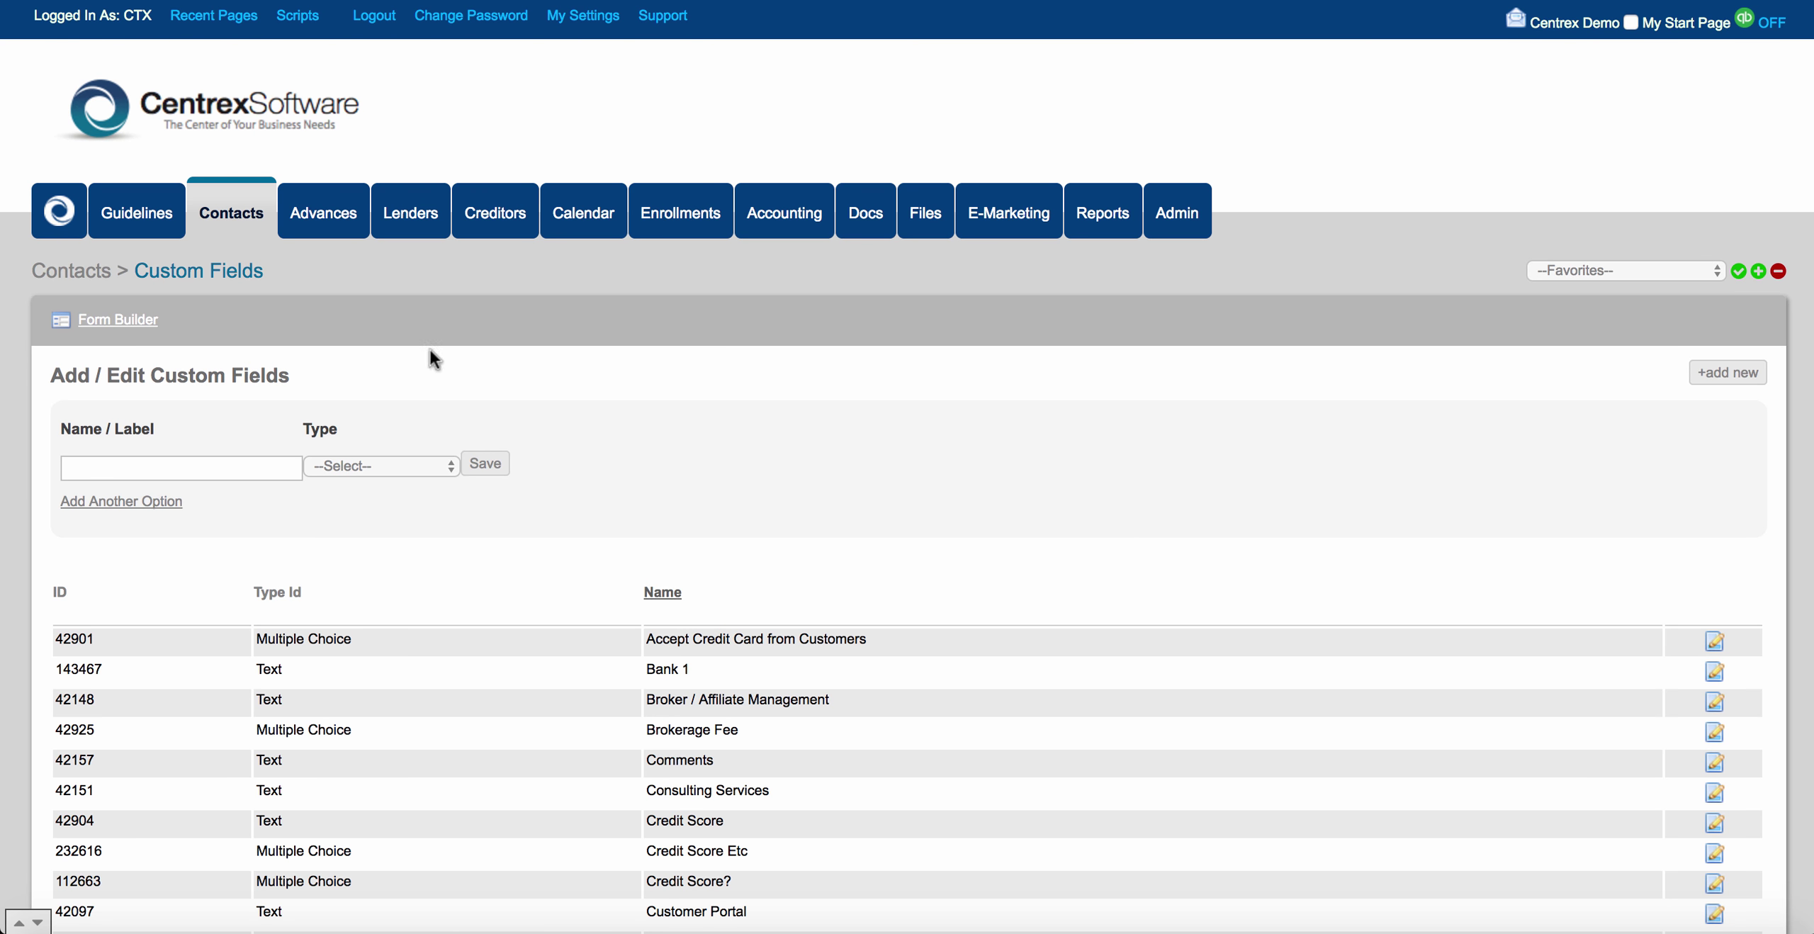
pyautogui.click(150, 320)
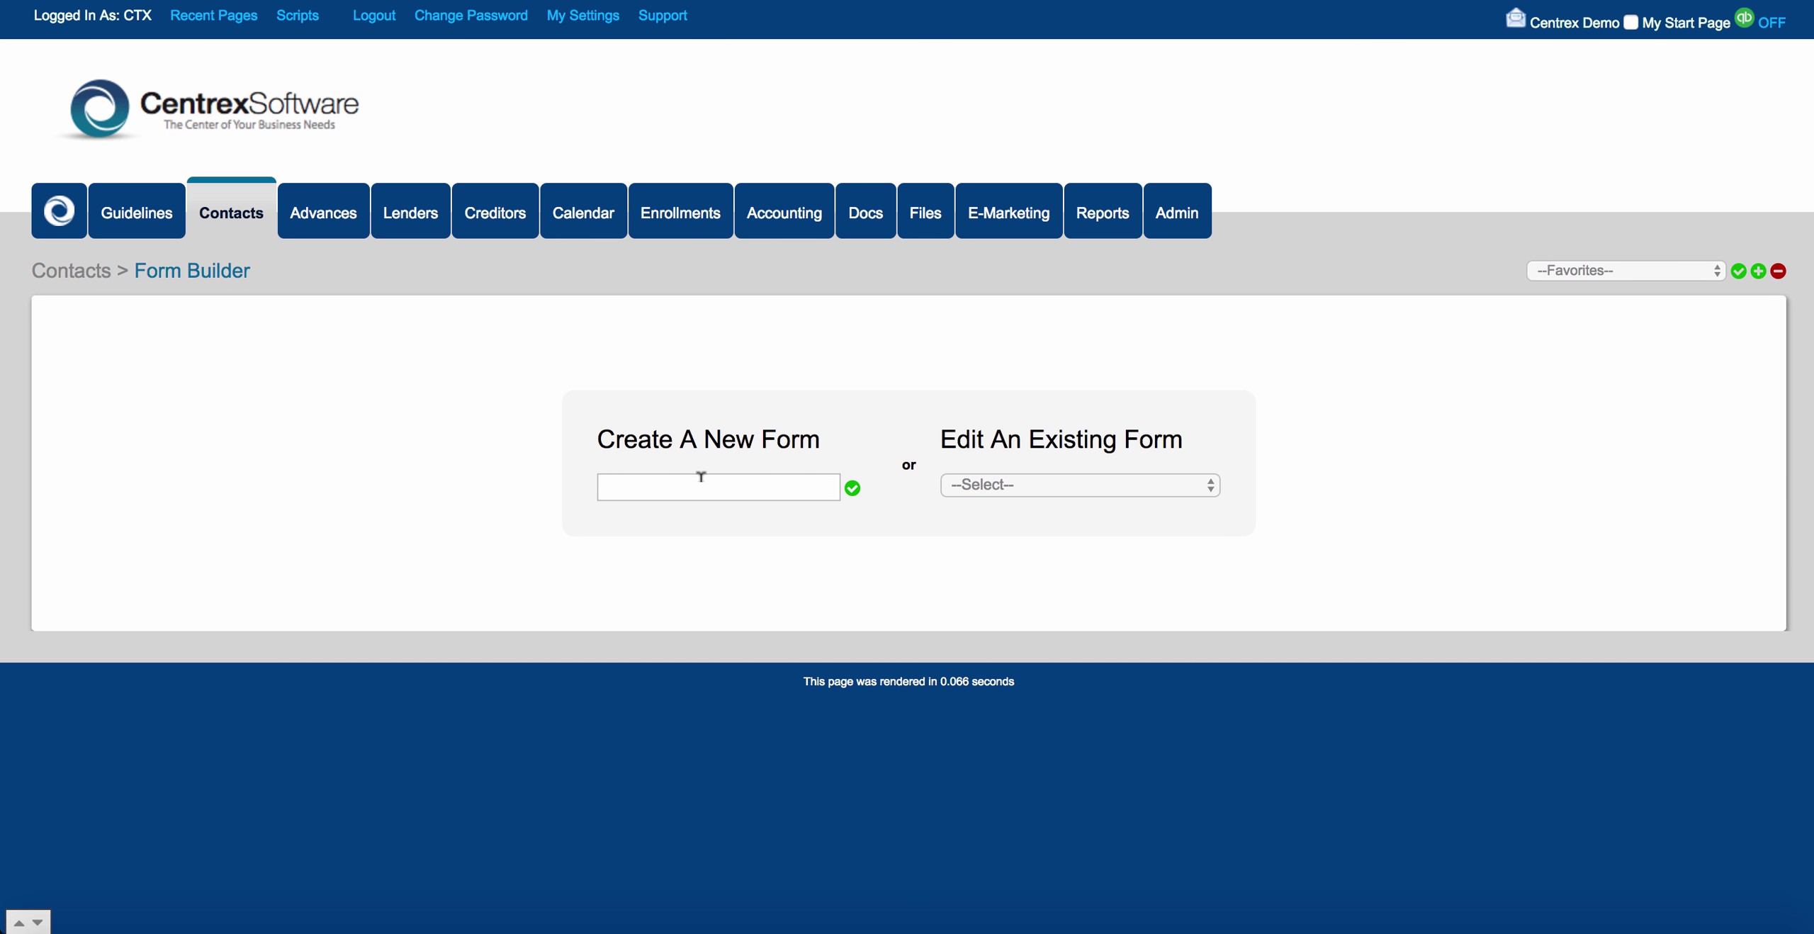
pyautogui.click(701, 482)
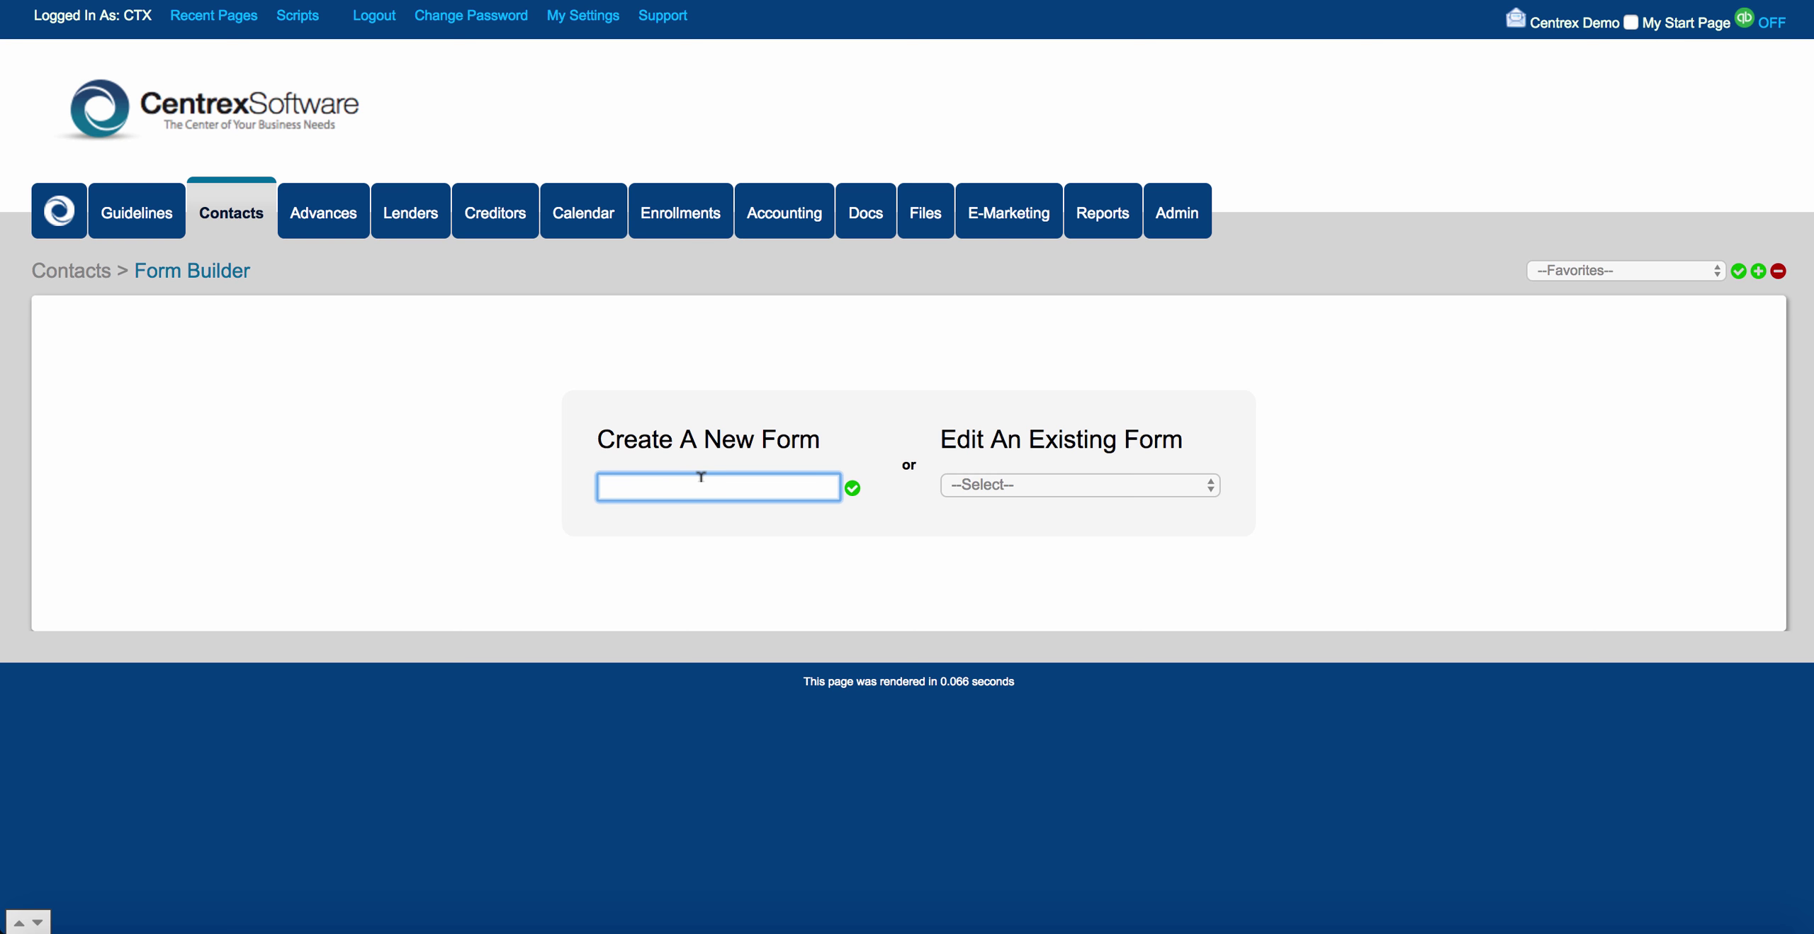
pyautogui.click(1013, 485)
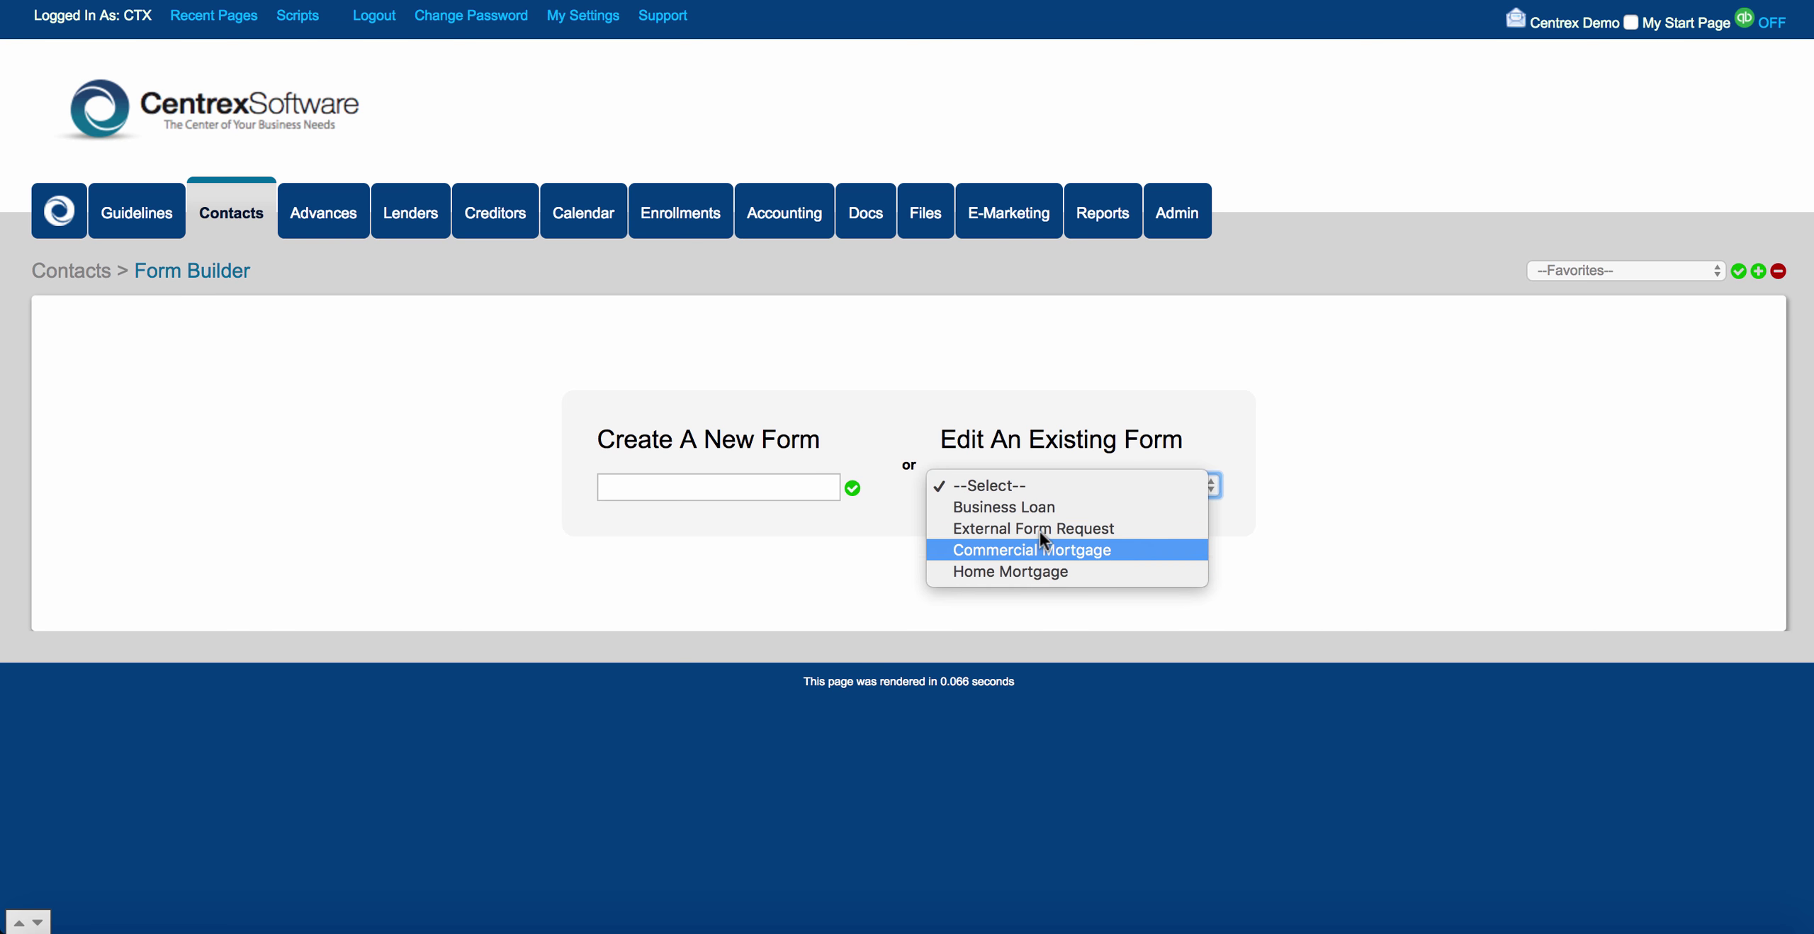
pyautogui.click(1041, 507)
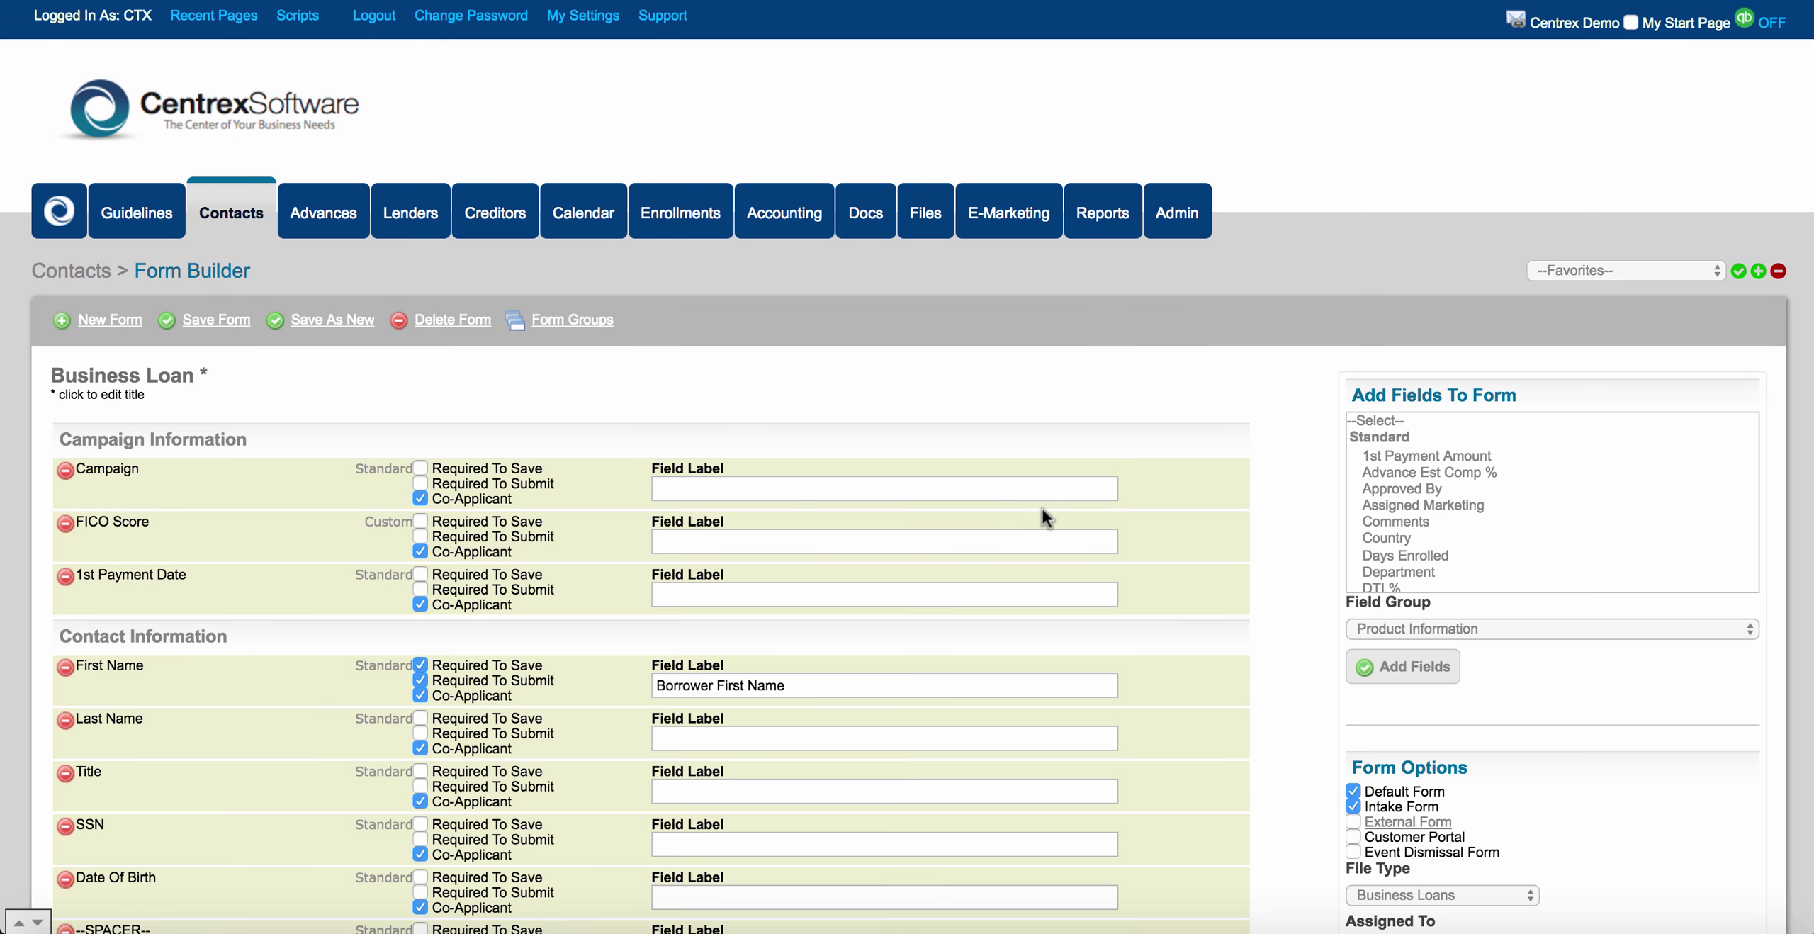
# Scroll through the form's sections down to Business Information, then go back to Contacts.
pyautogui.scroll(-5, 574, 599)
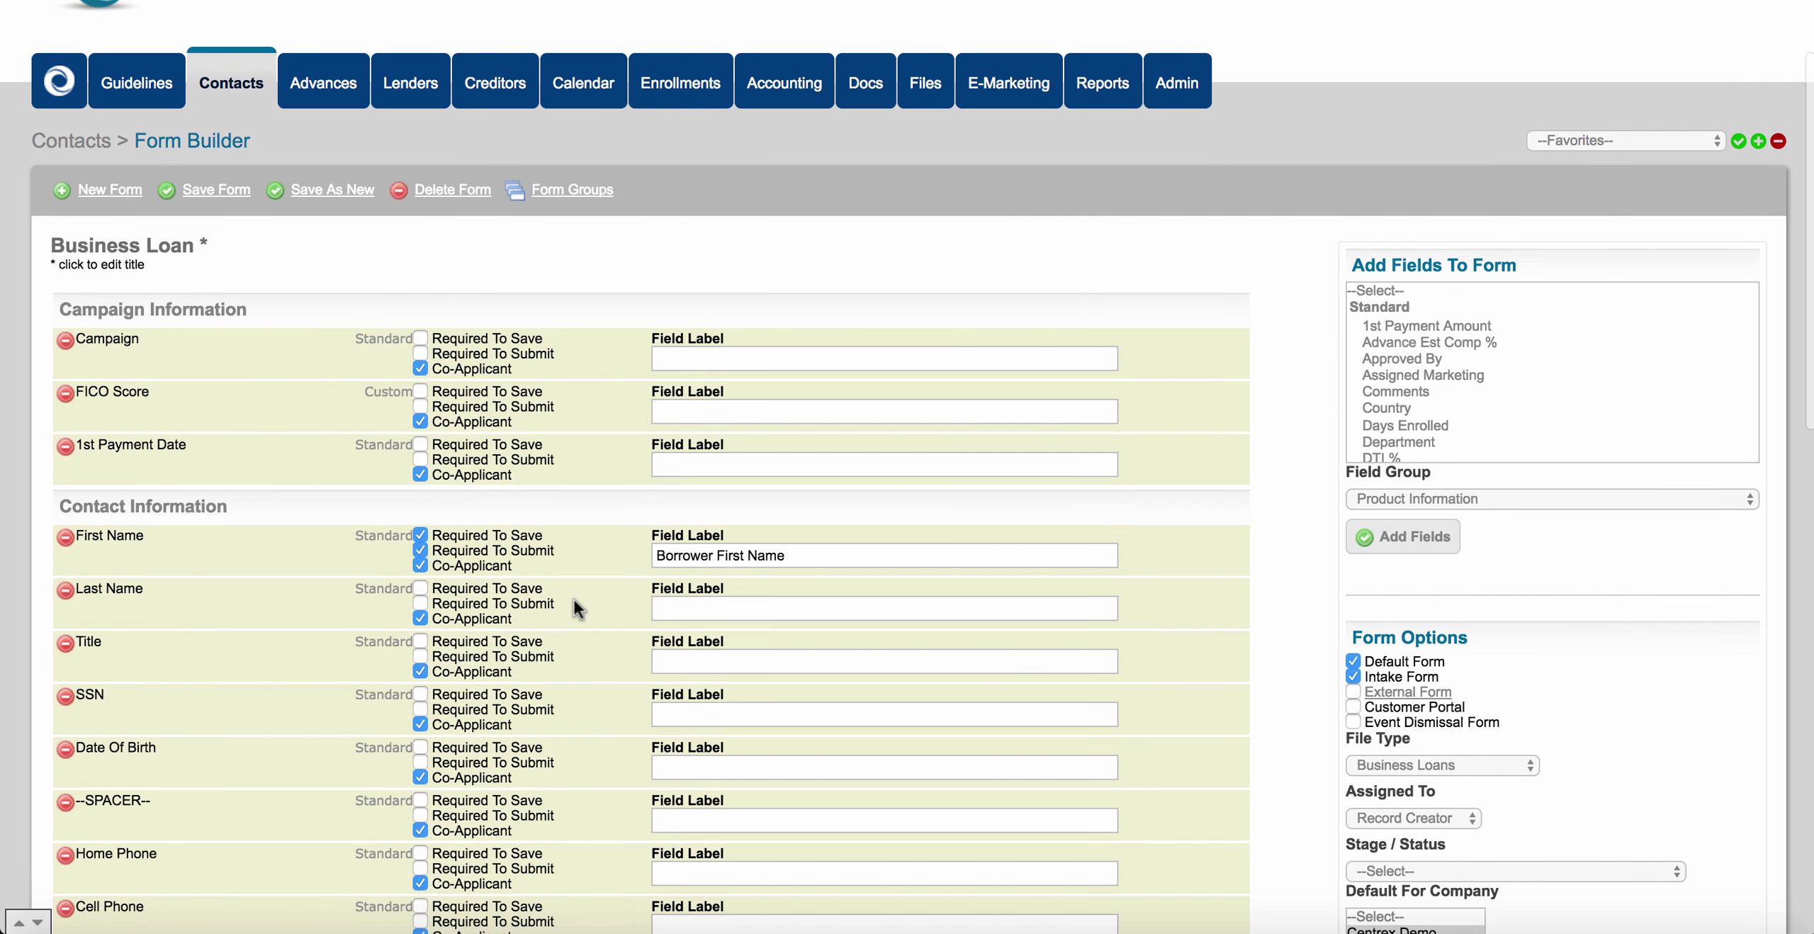
pyautogui.scroll(-3, 576, 606)
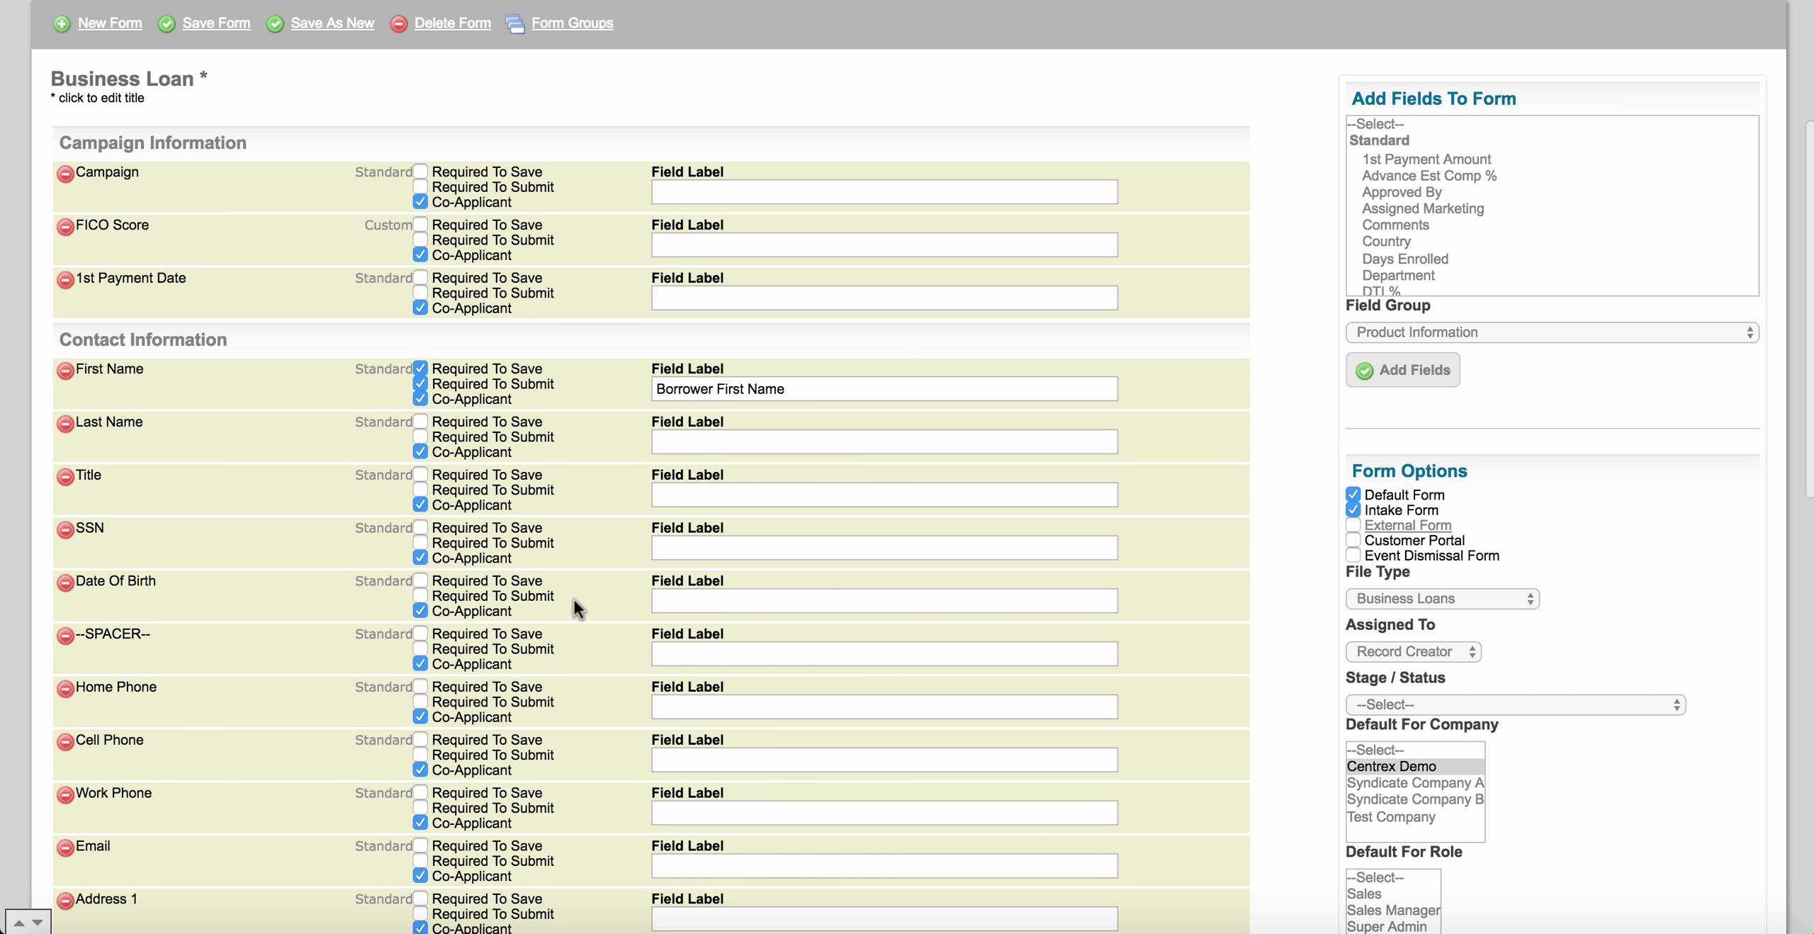
pyautogui.scroll(3, 575, 606)
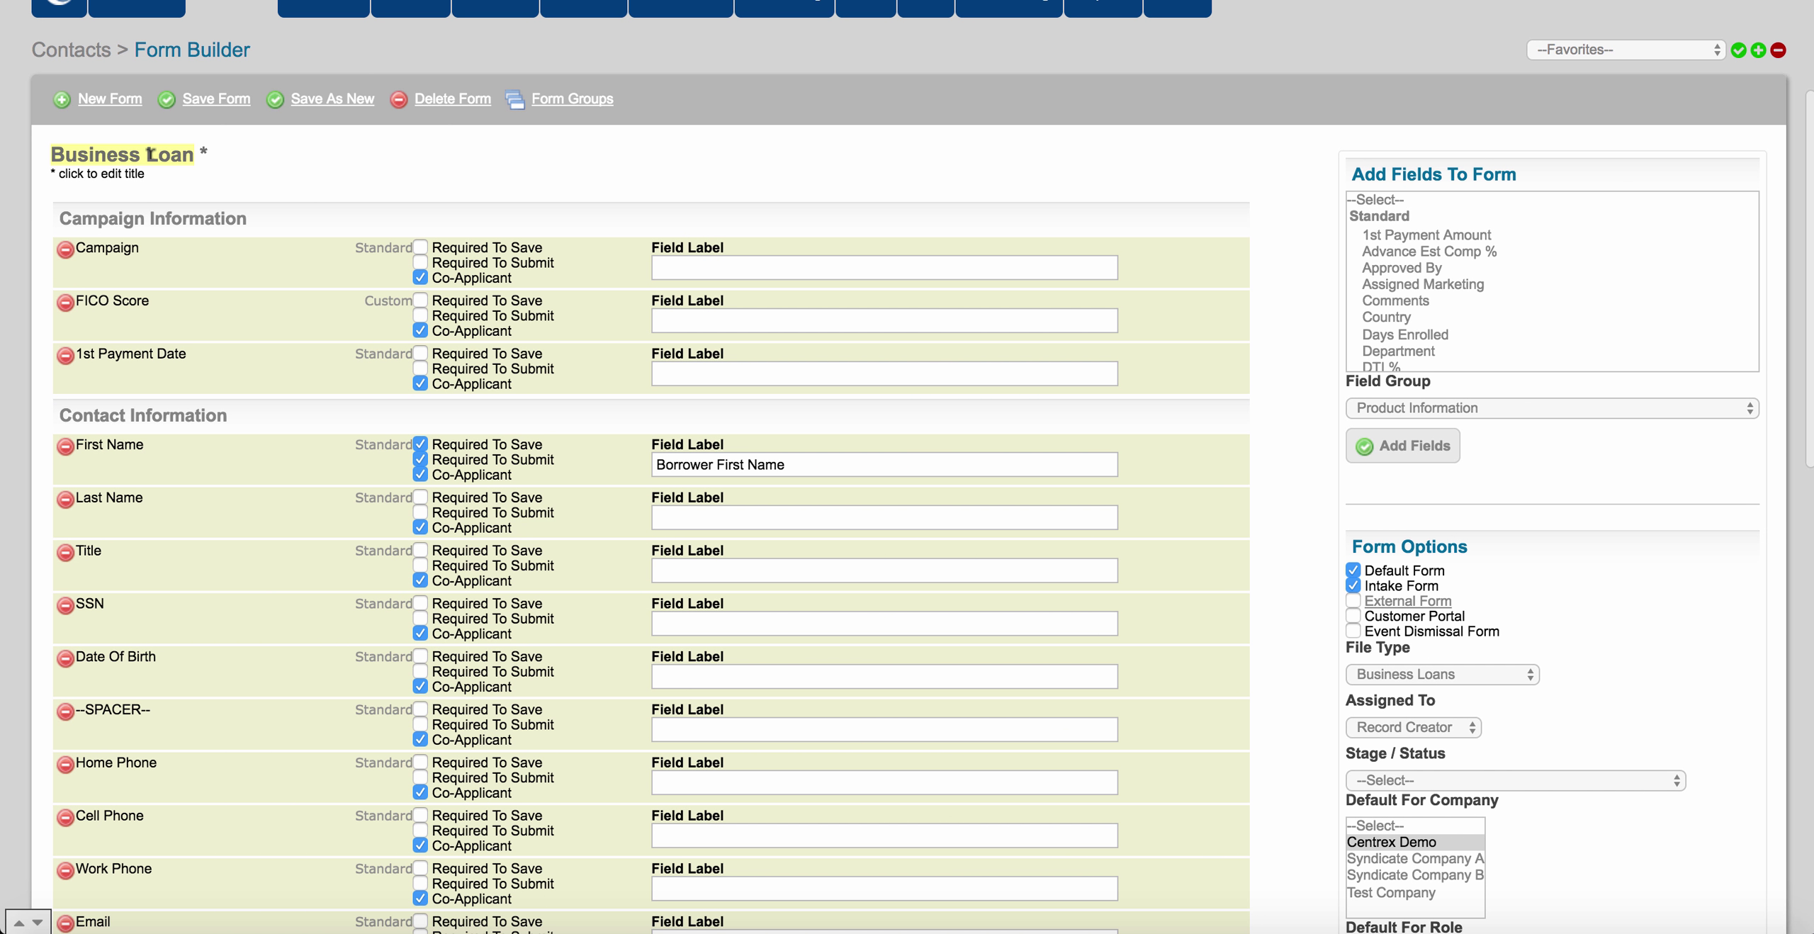
pyautogui.scroll(-1, 406, 187)
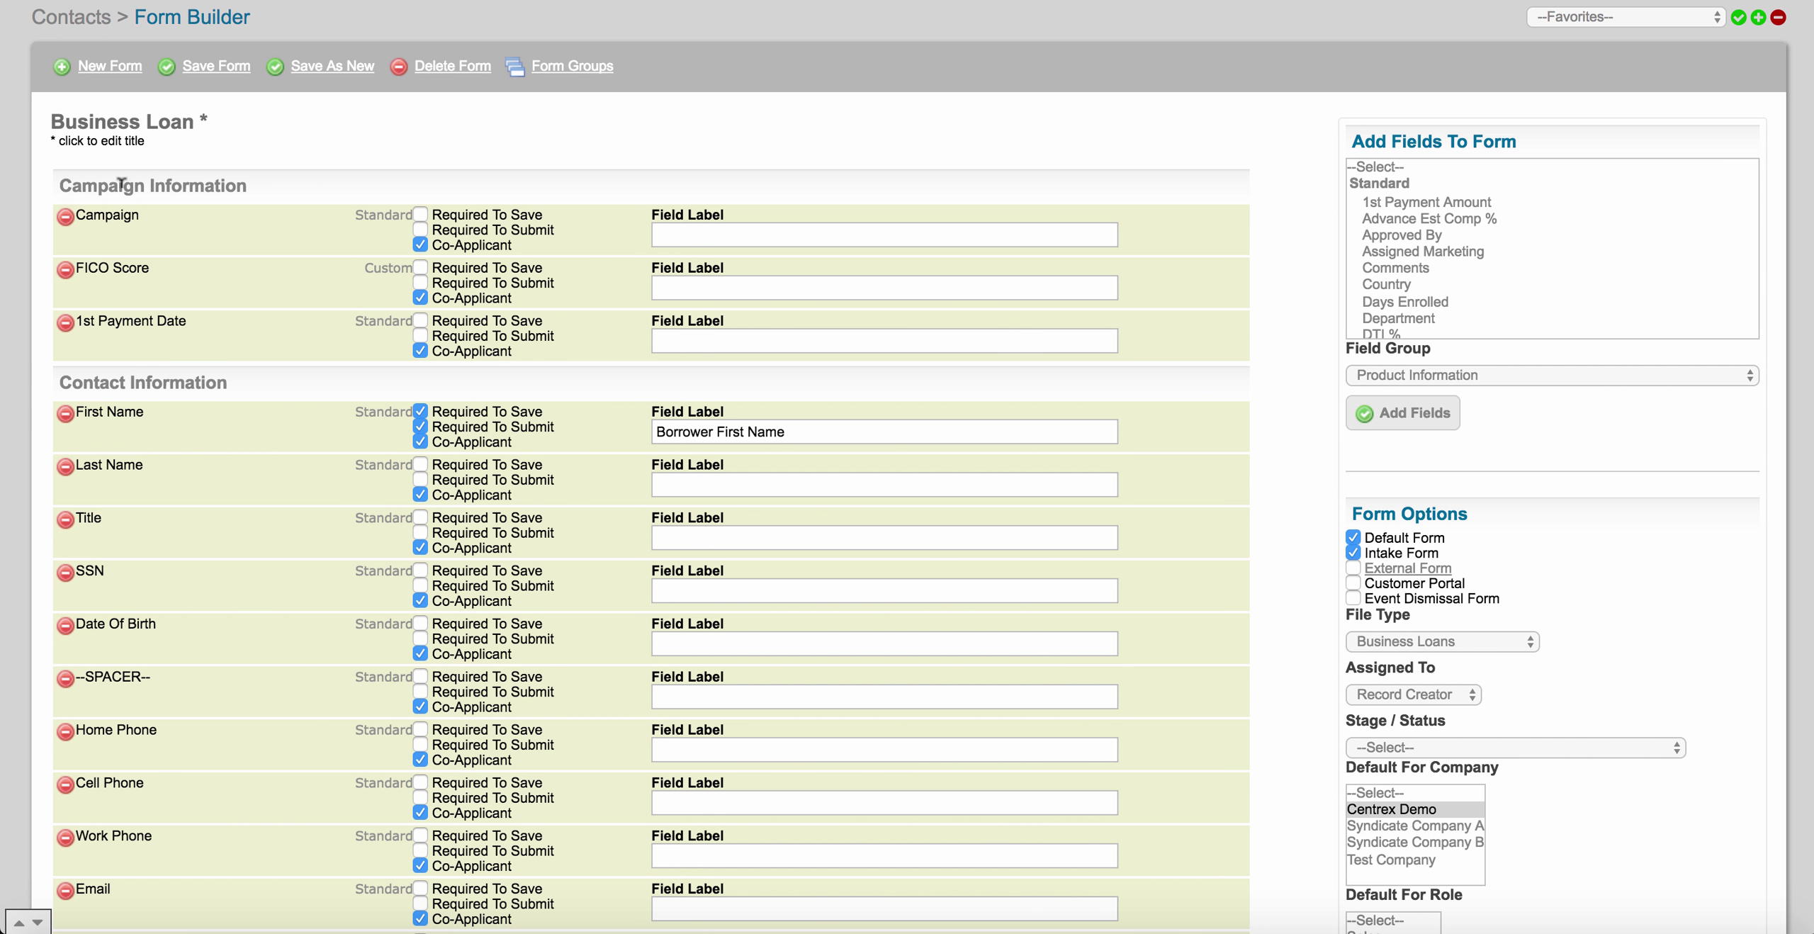
pyautogui.scroll(-2, 214, 273)
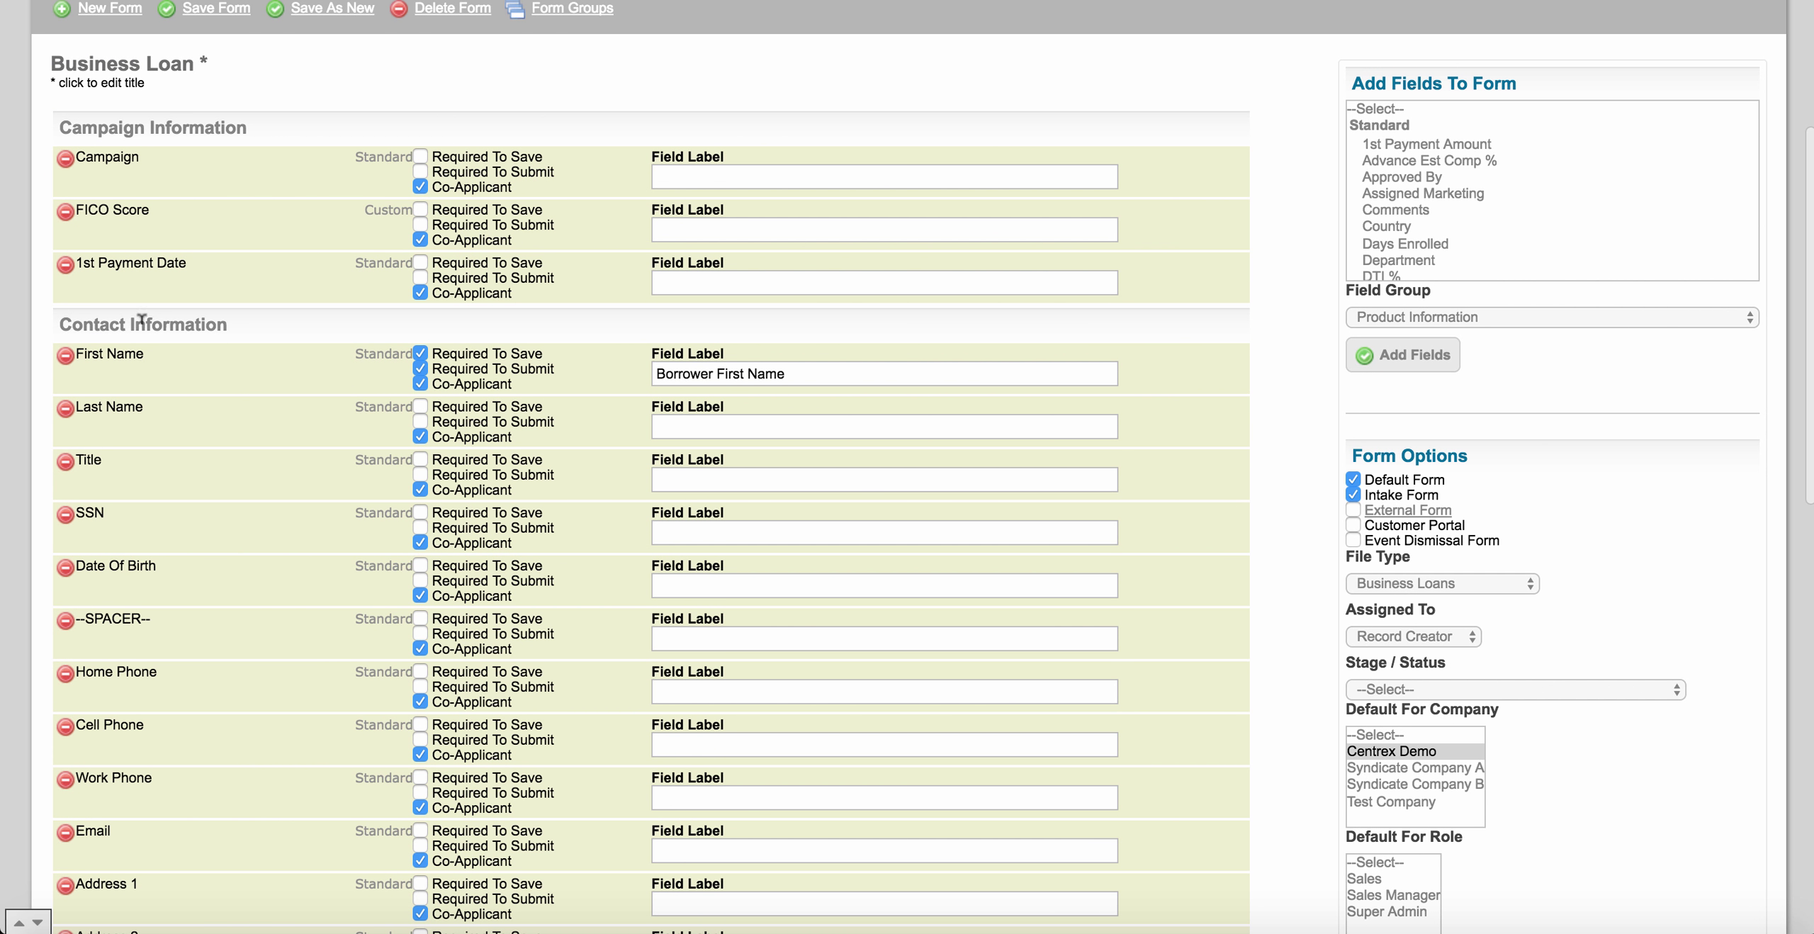
pyautogui.scroll(-12, 216, 390)
pyautogui.scroll(-2, 215, 390)
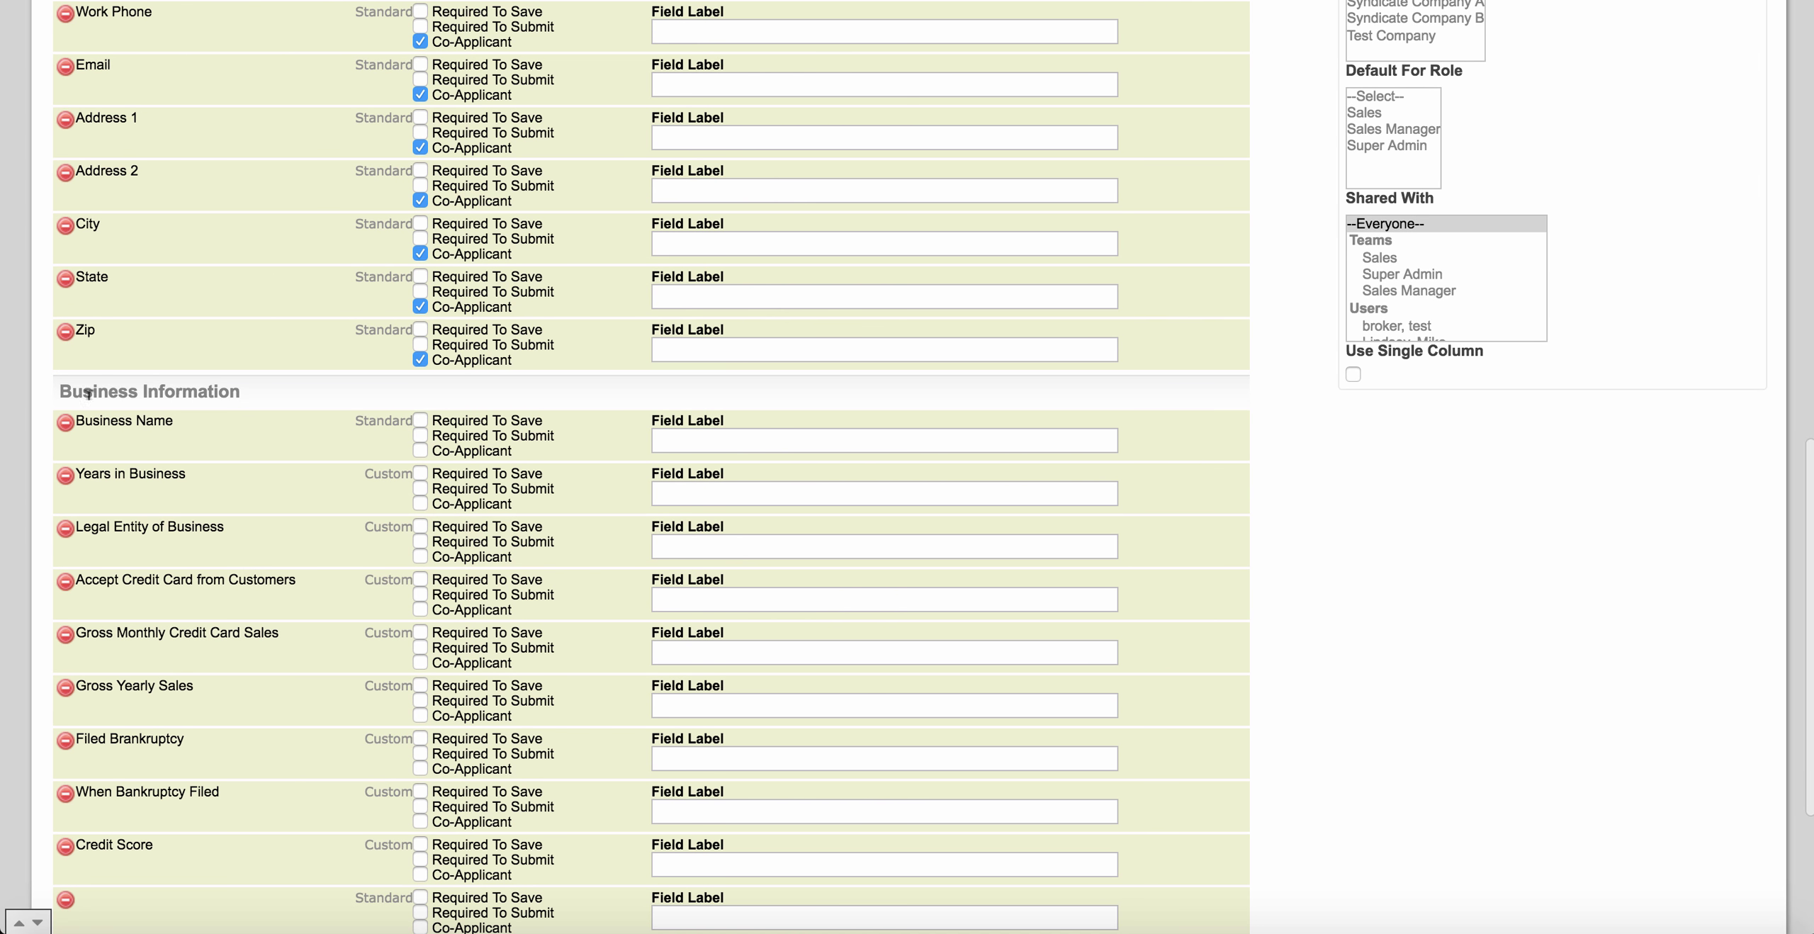
pyautogui.scroll(-5, 154, 414)
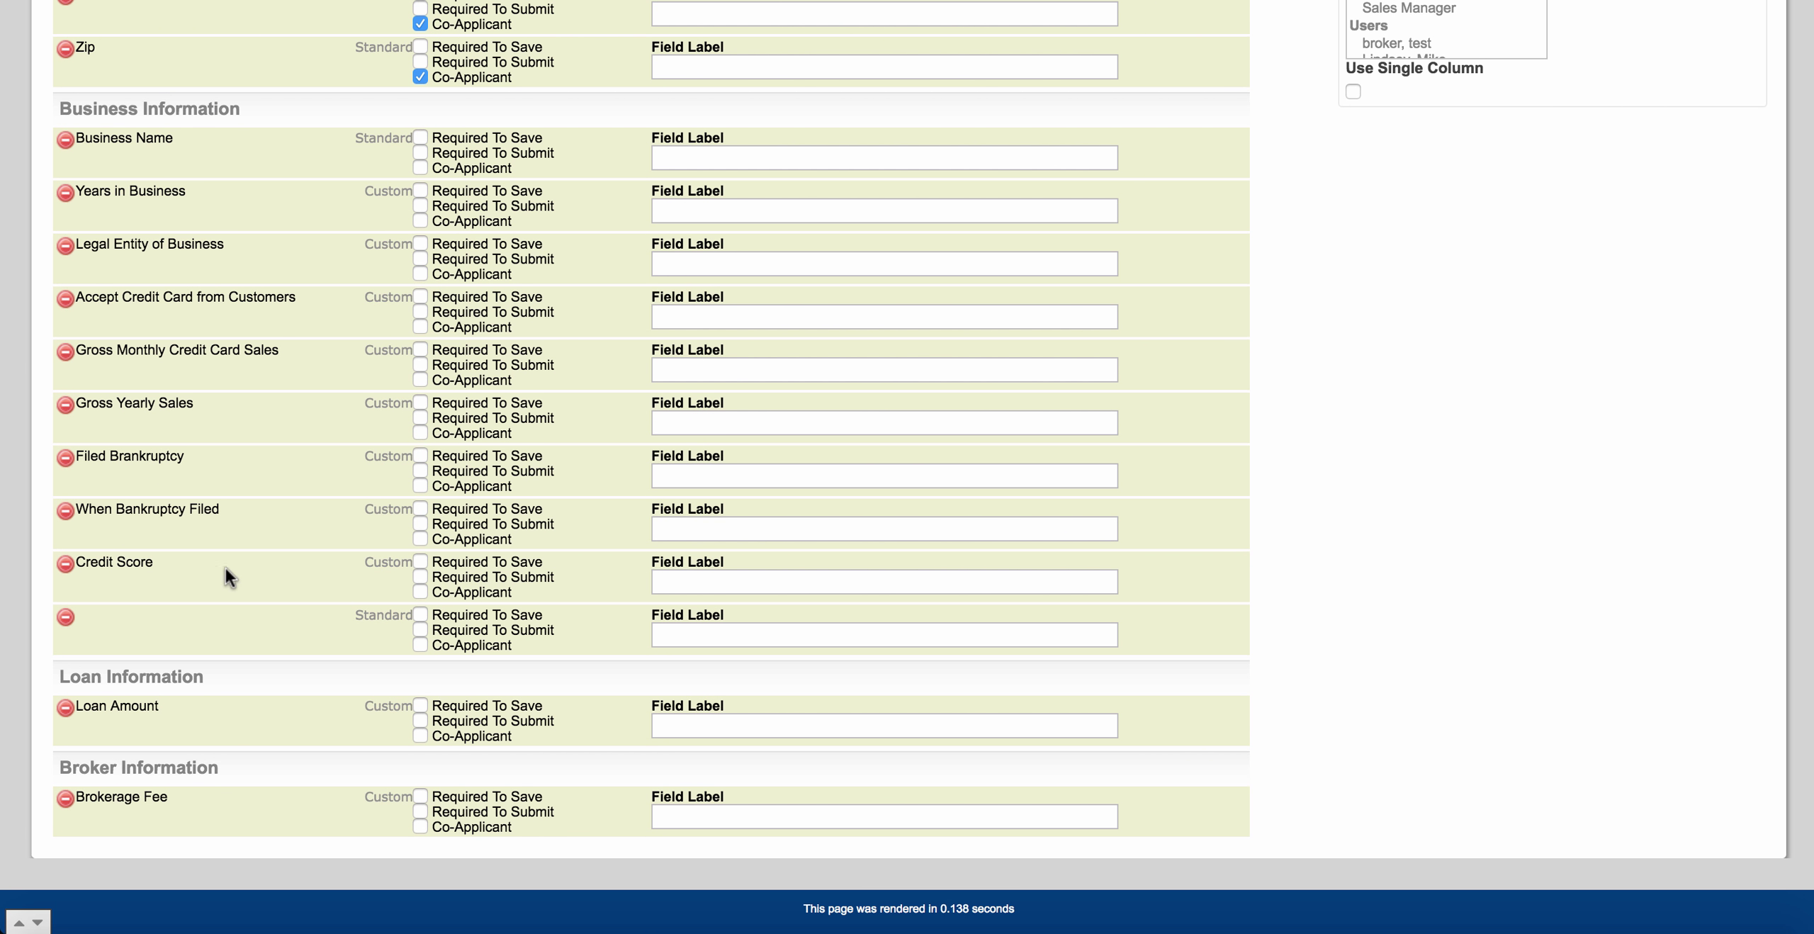
pyautogui.scroll(15, 225, 569)
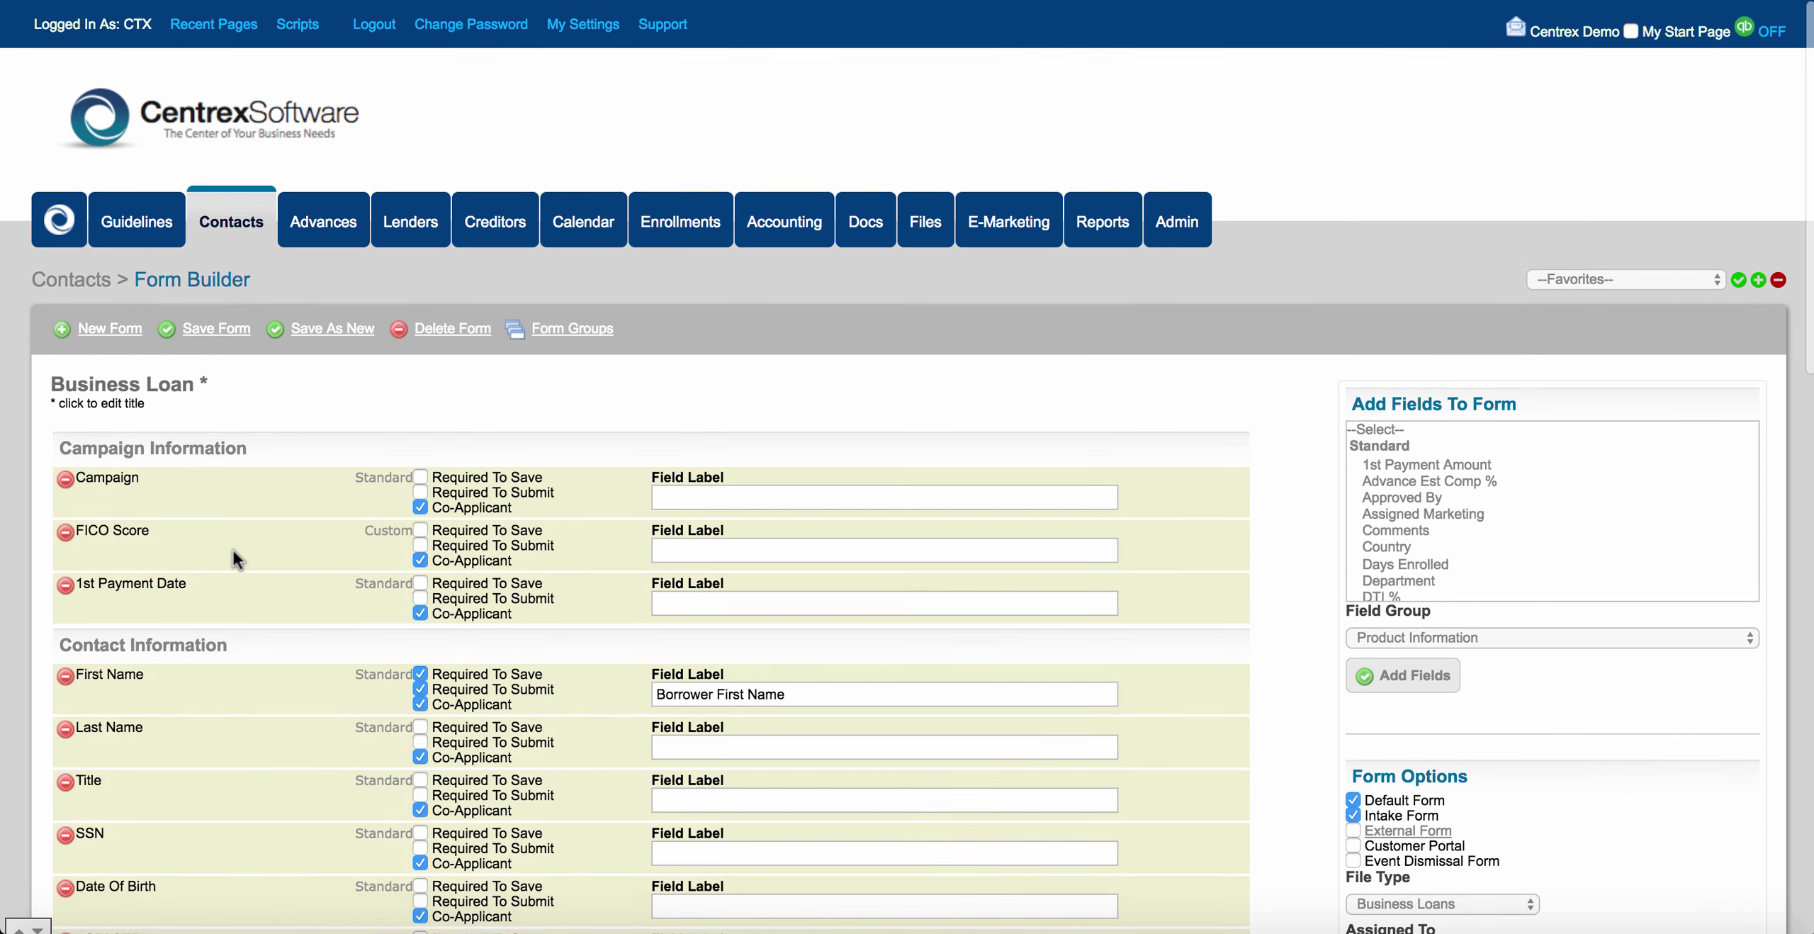
pyautogui.click(241, 221)
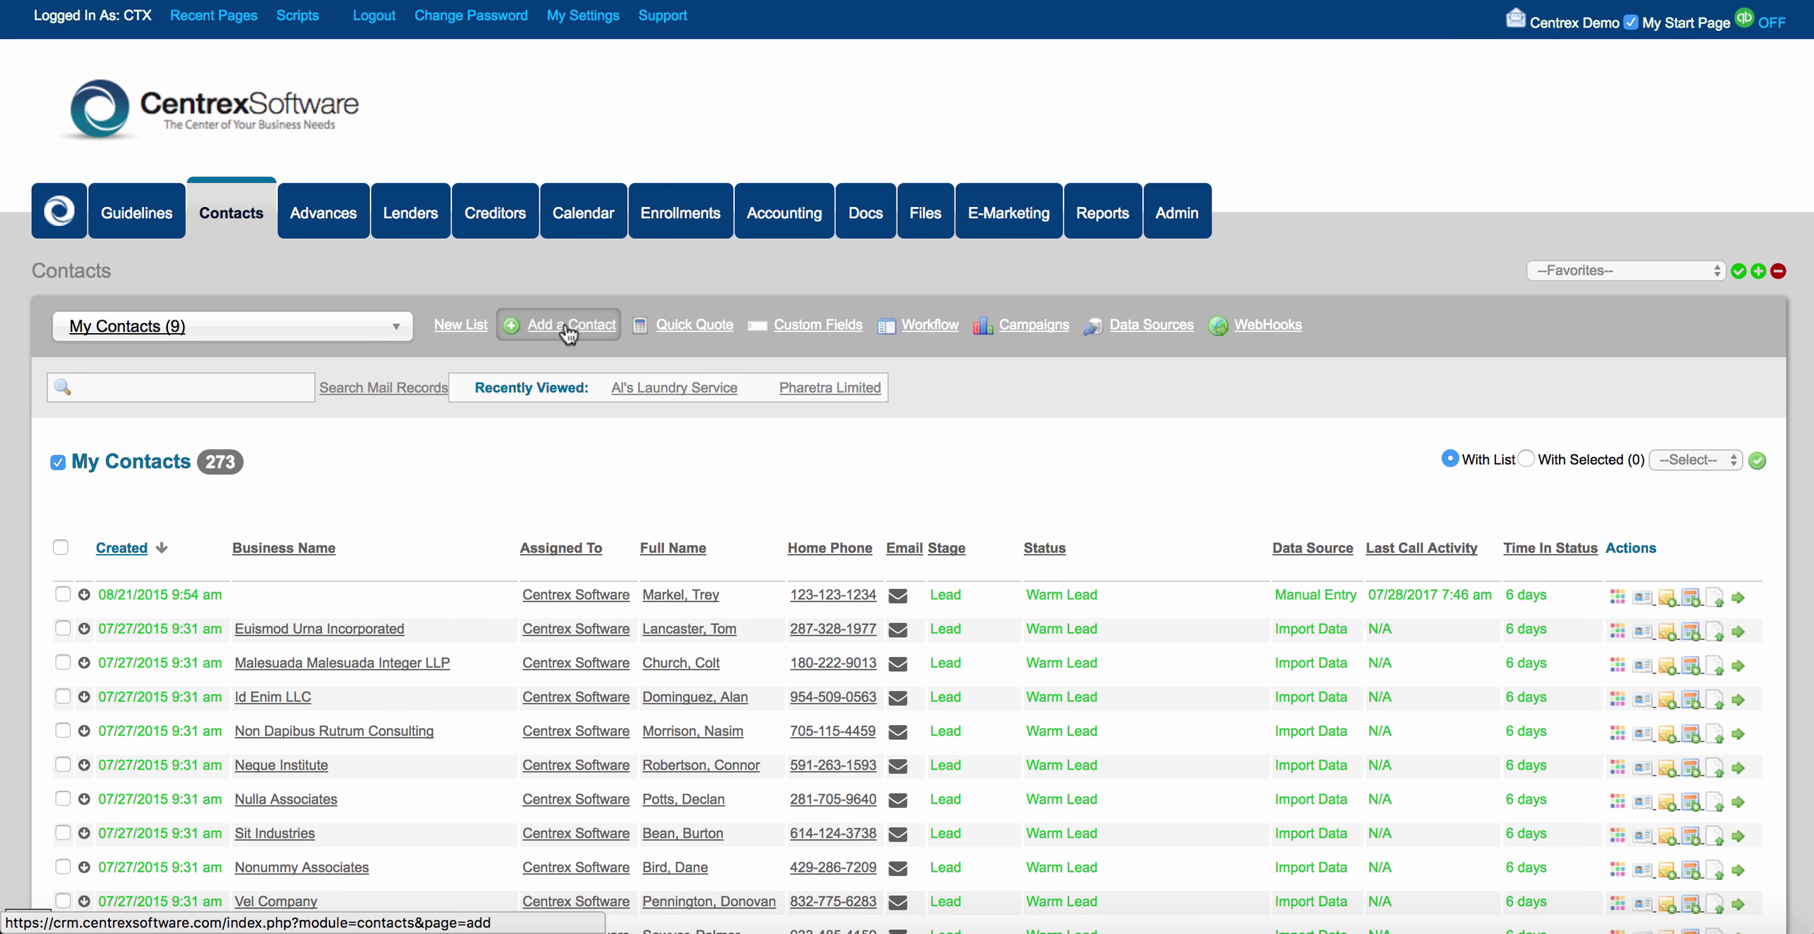
pyautogui.click(567, 326)
pyautogui.scroll(-1, 529, 489)
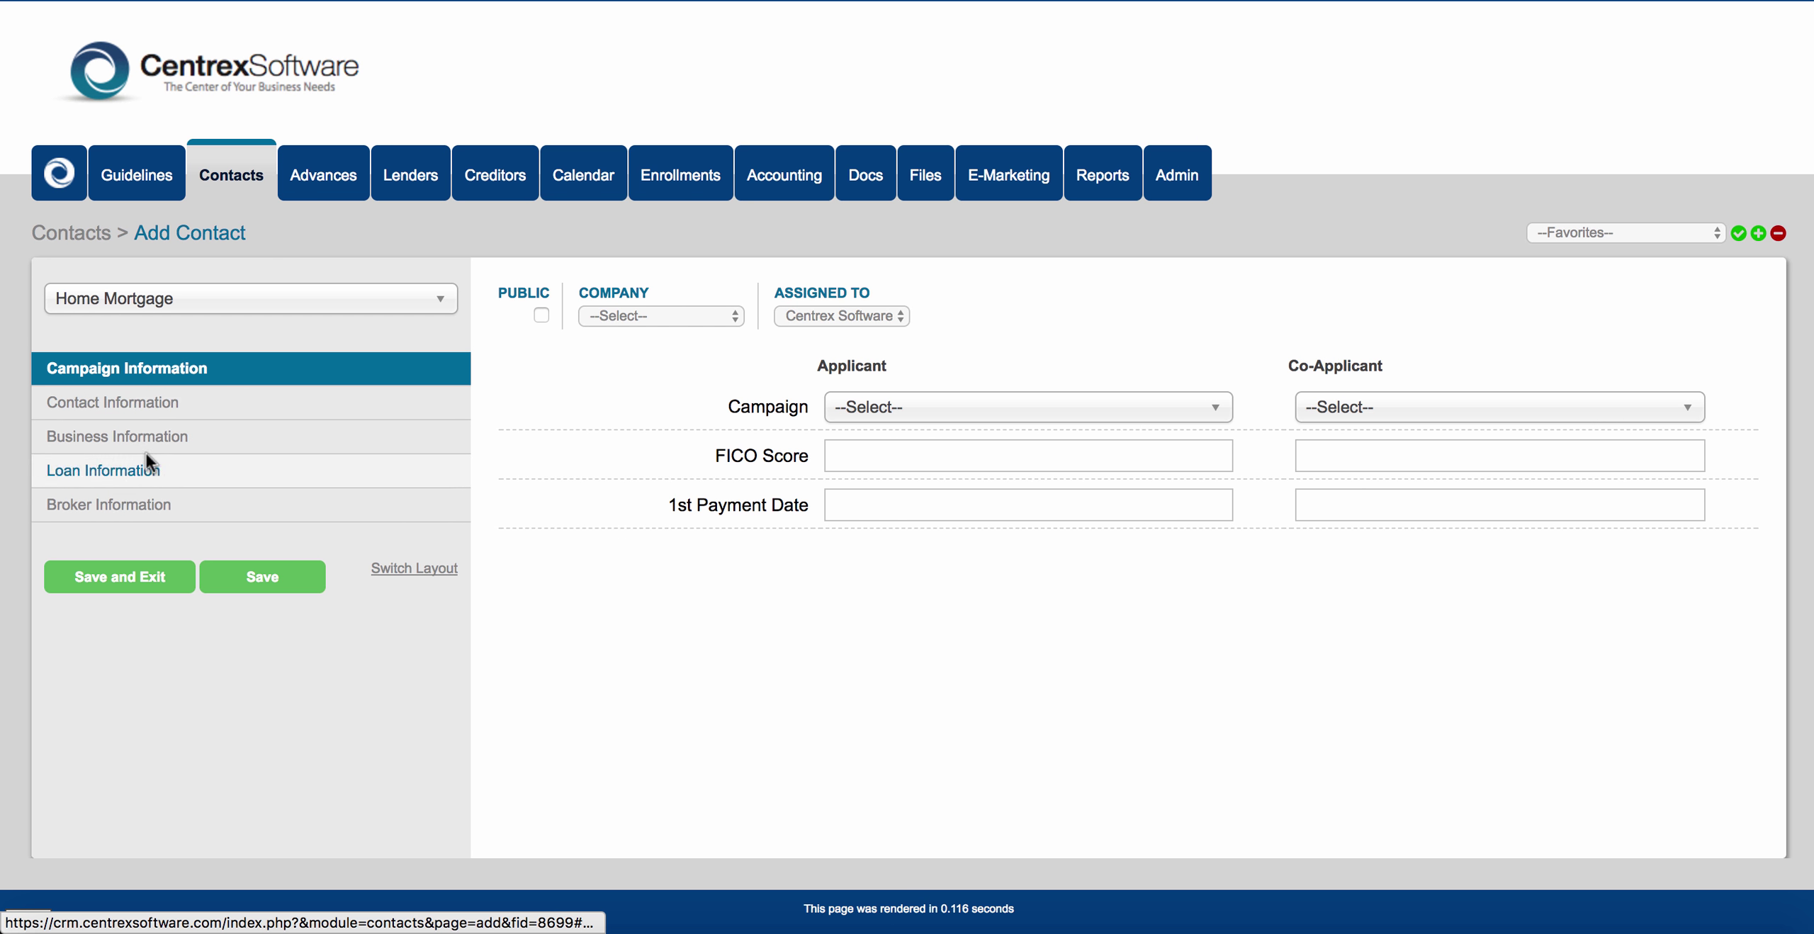
pyautogui.click(143, 411)
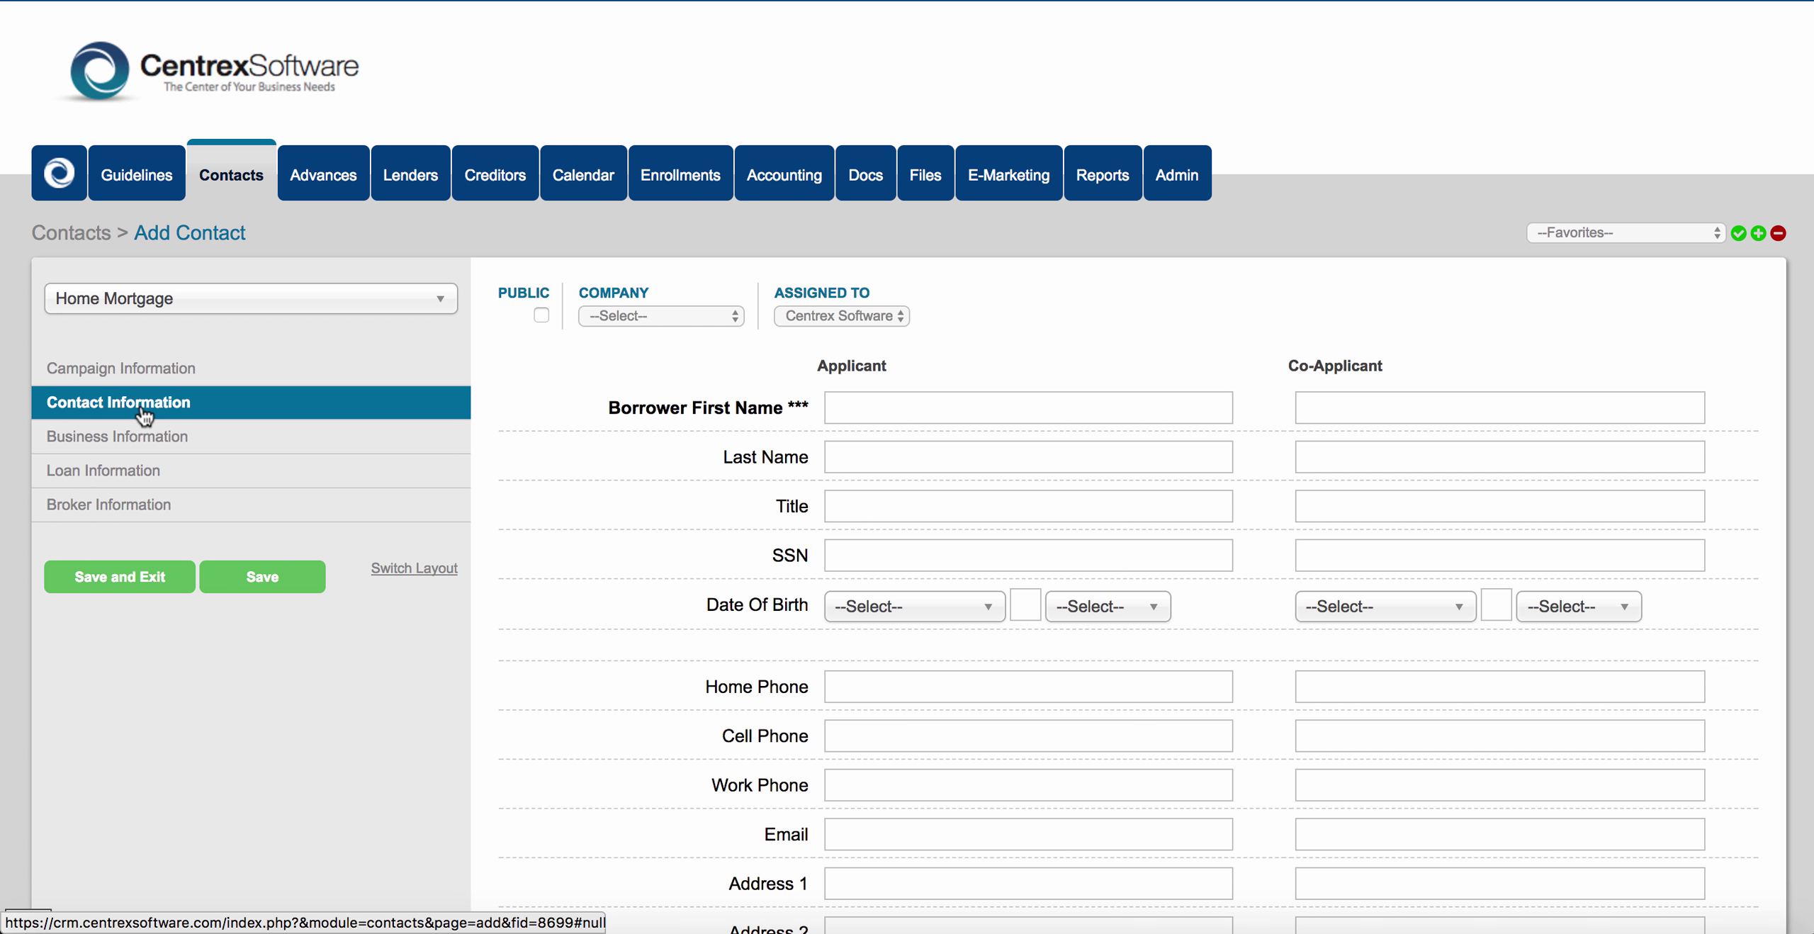
pyautogui.click(146, 438)
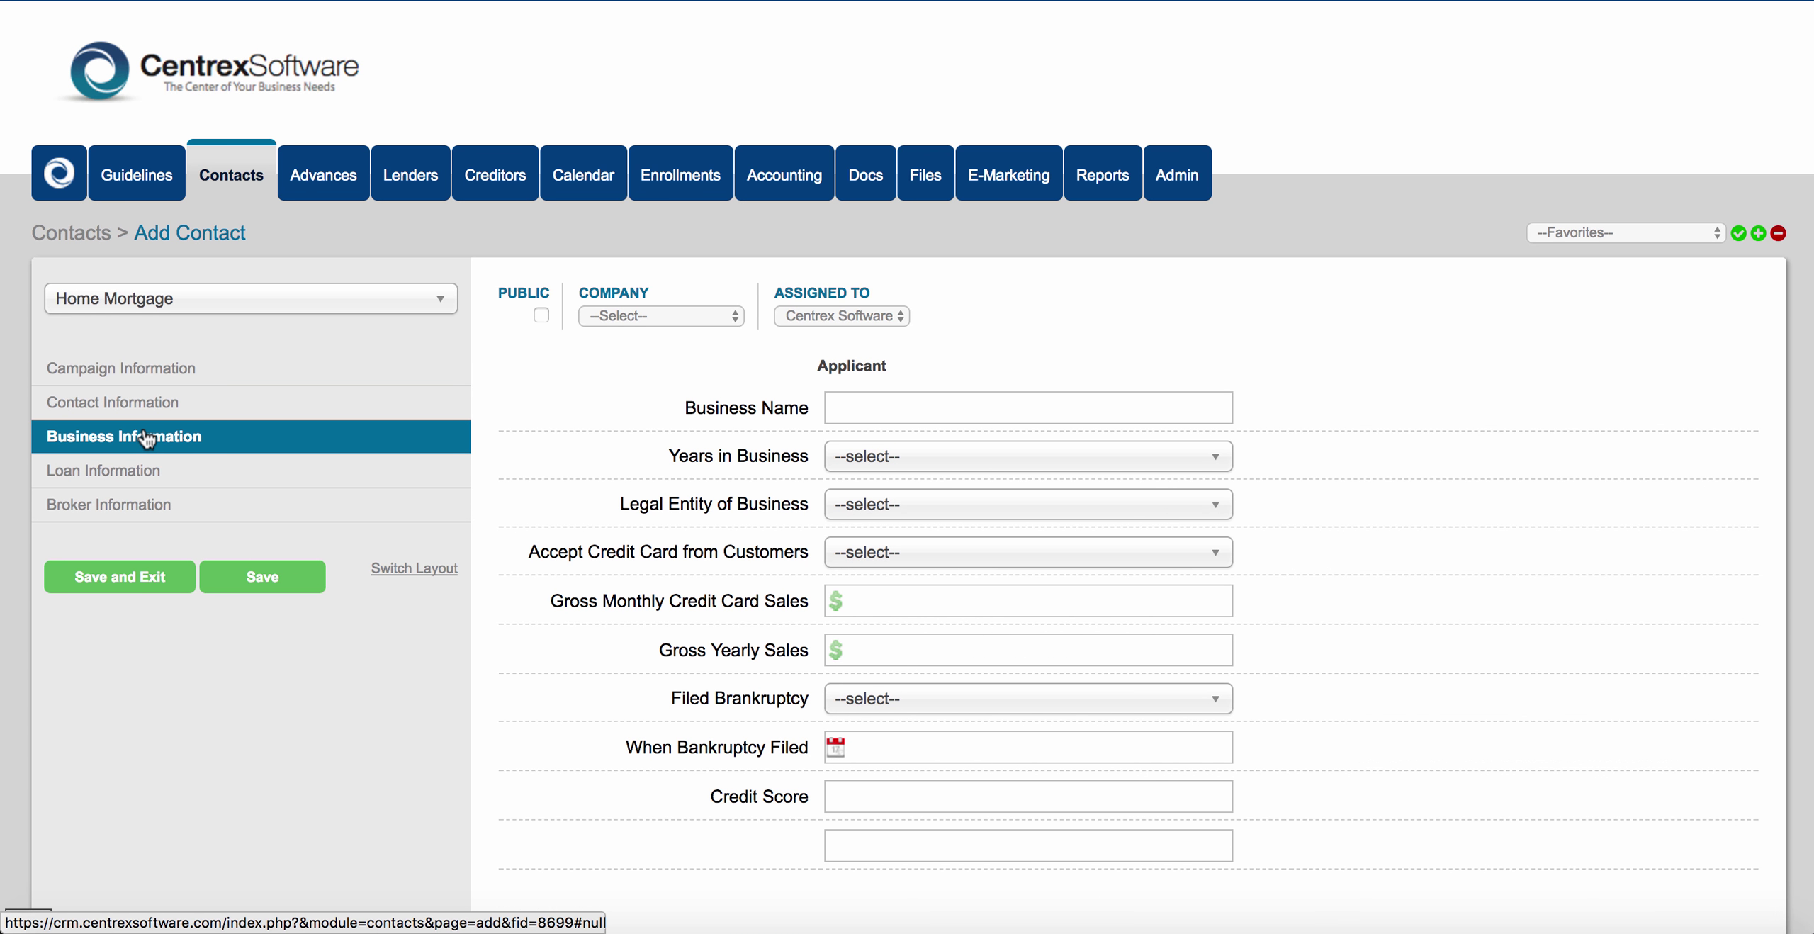
pyautogui.click(146, 472)
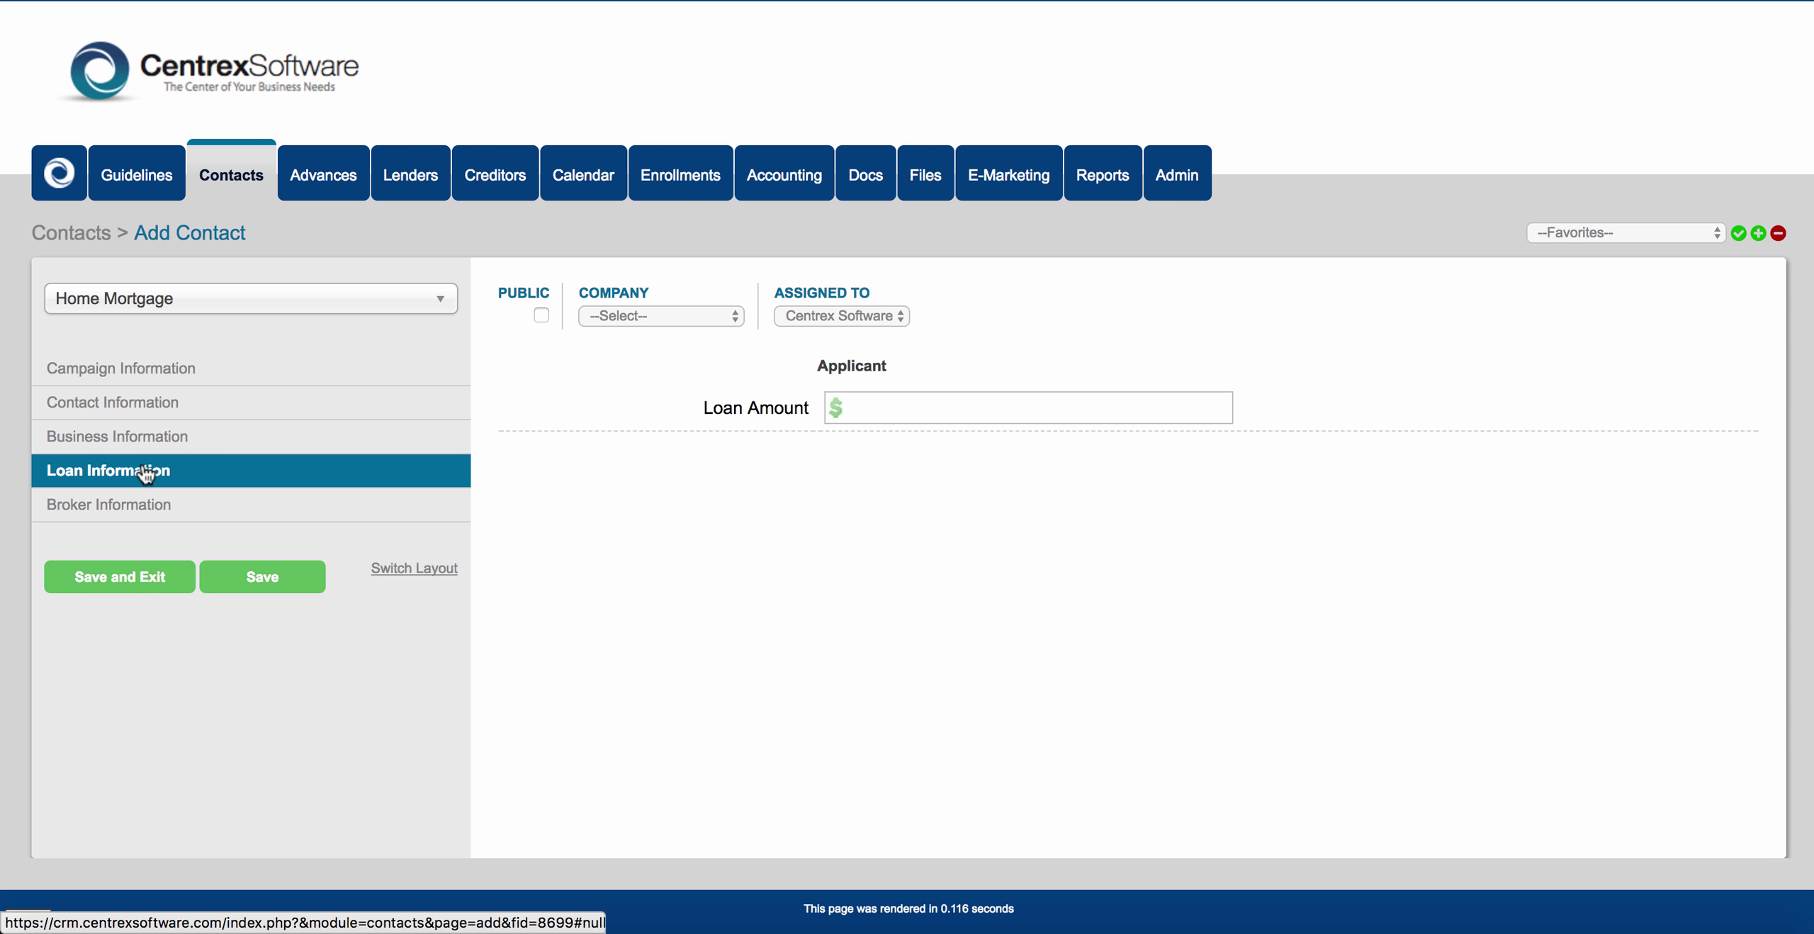
pyautogui.click(146, 438)
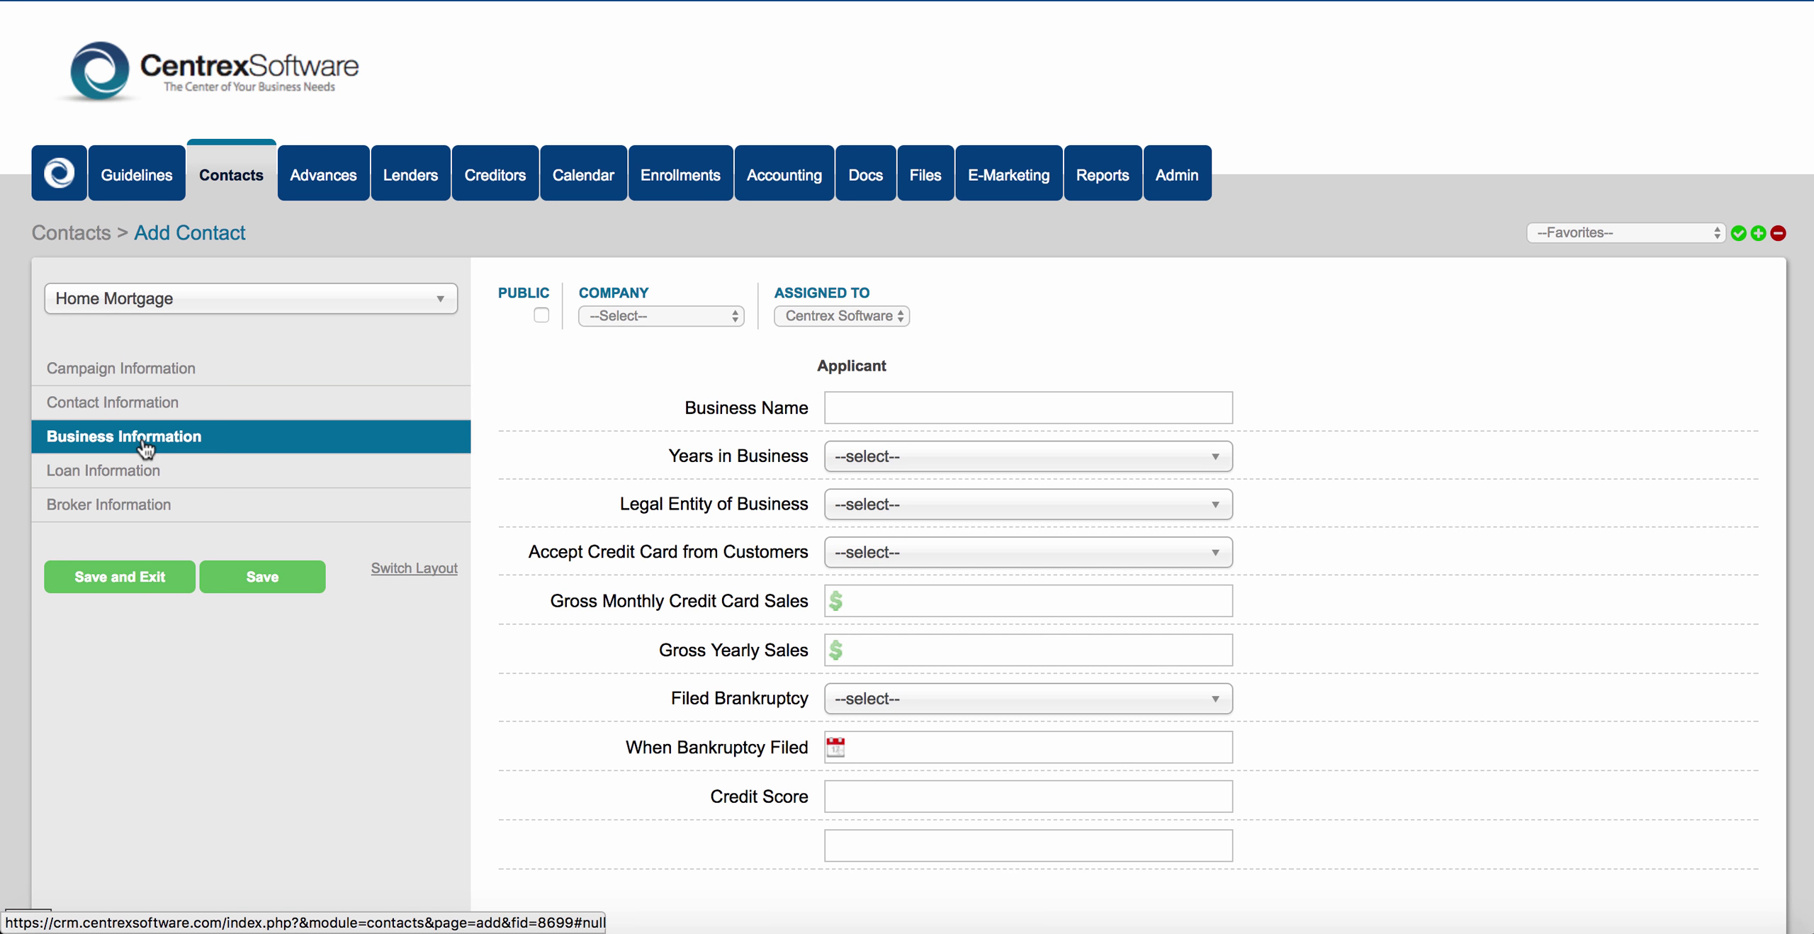
pyautogui.click(216, 190)
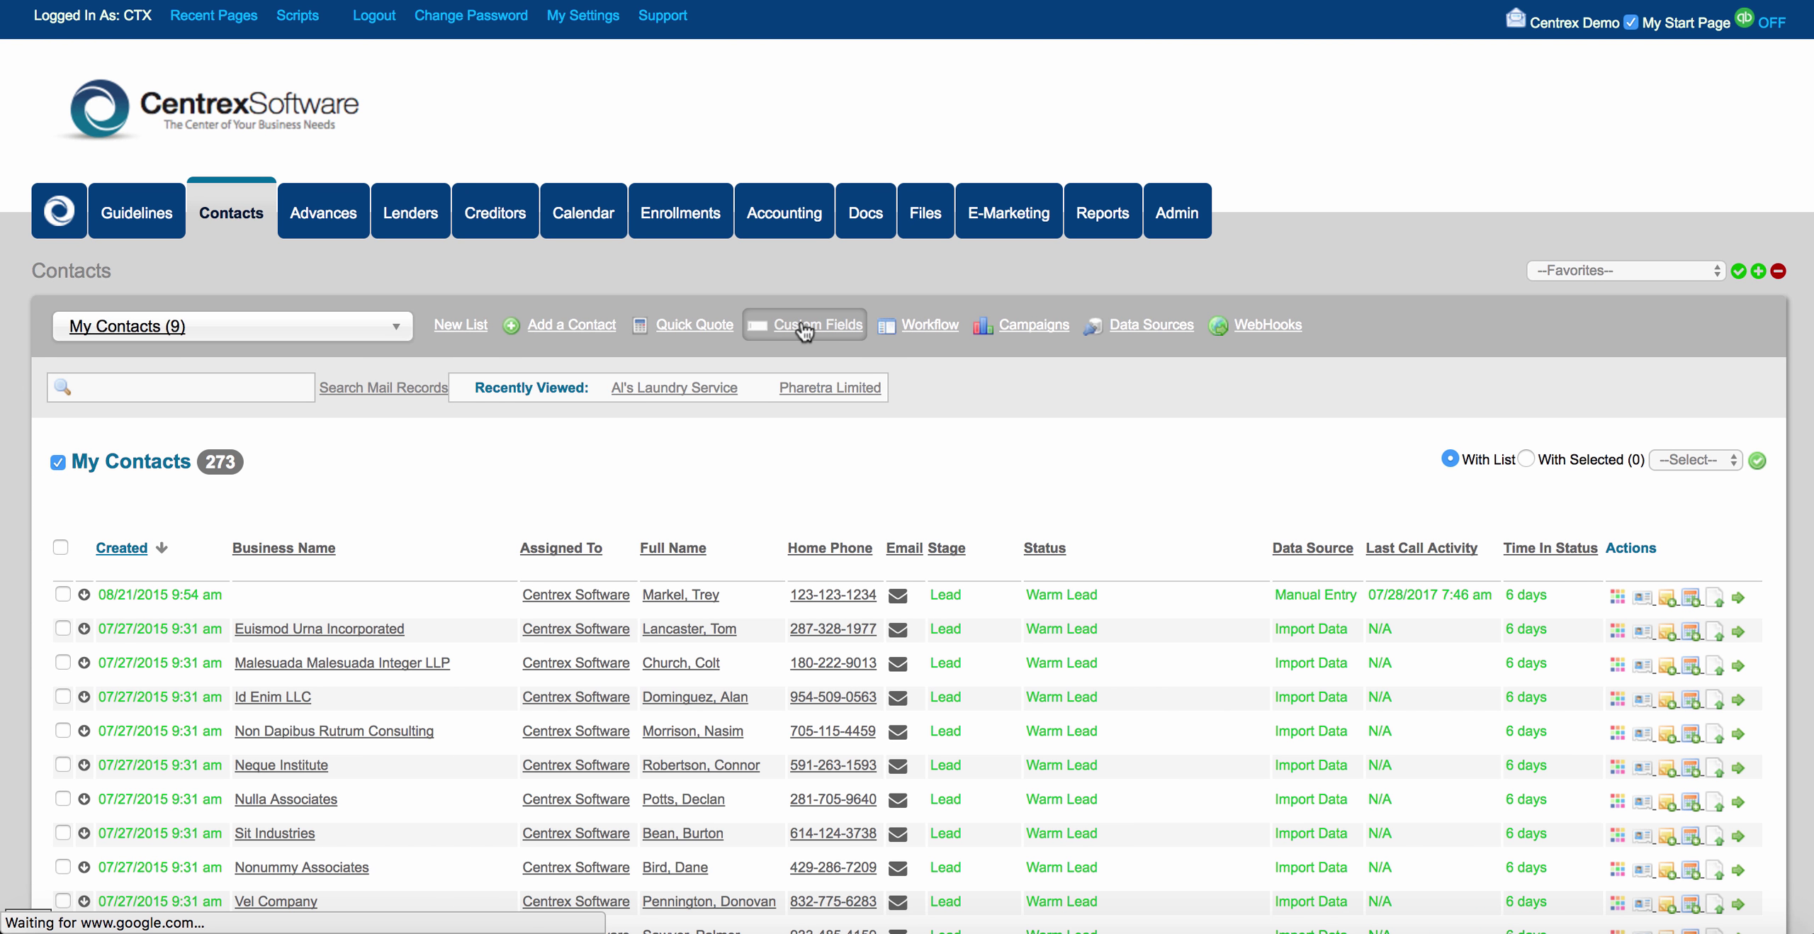
# Open Business Loan from Edit An Existing Form in the Form Builder.
pyautogui.click(803, 323)
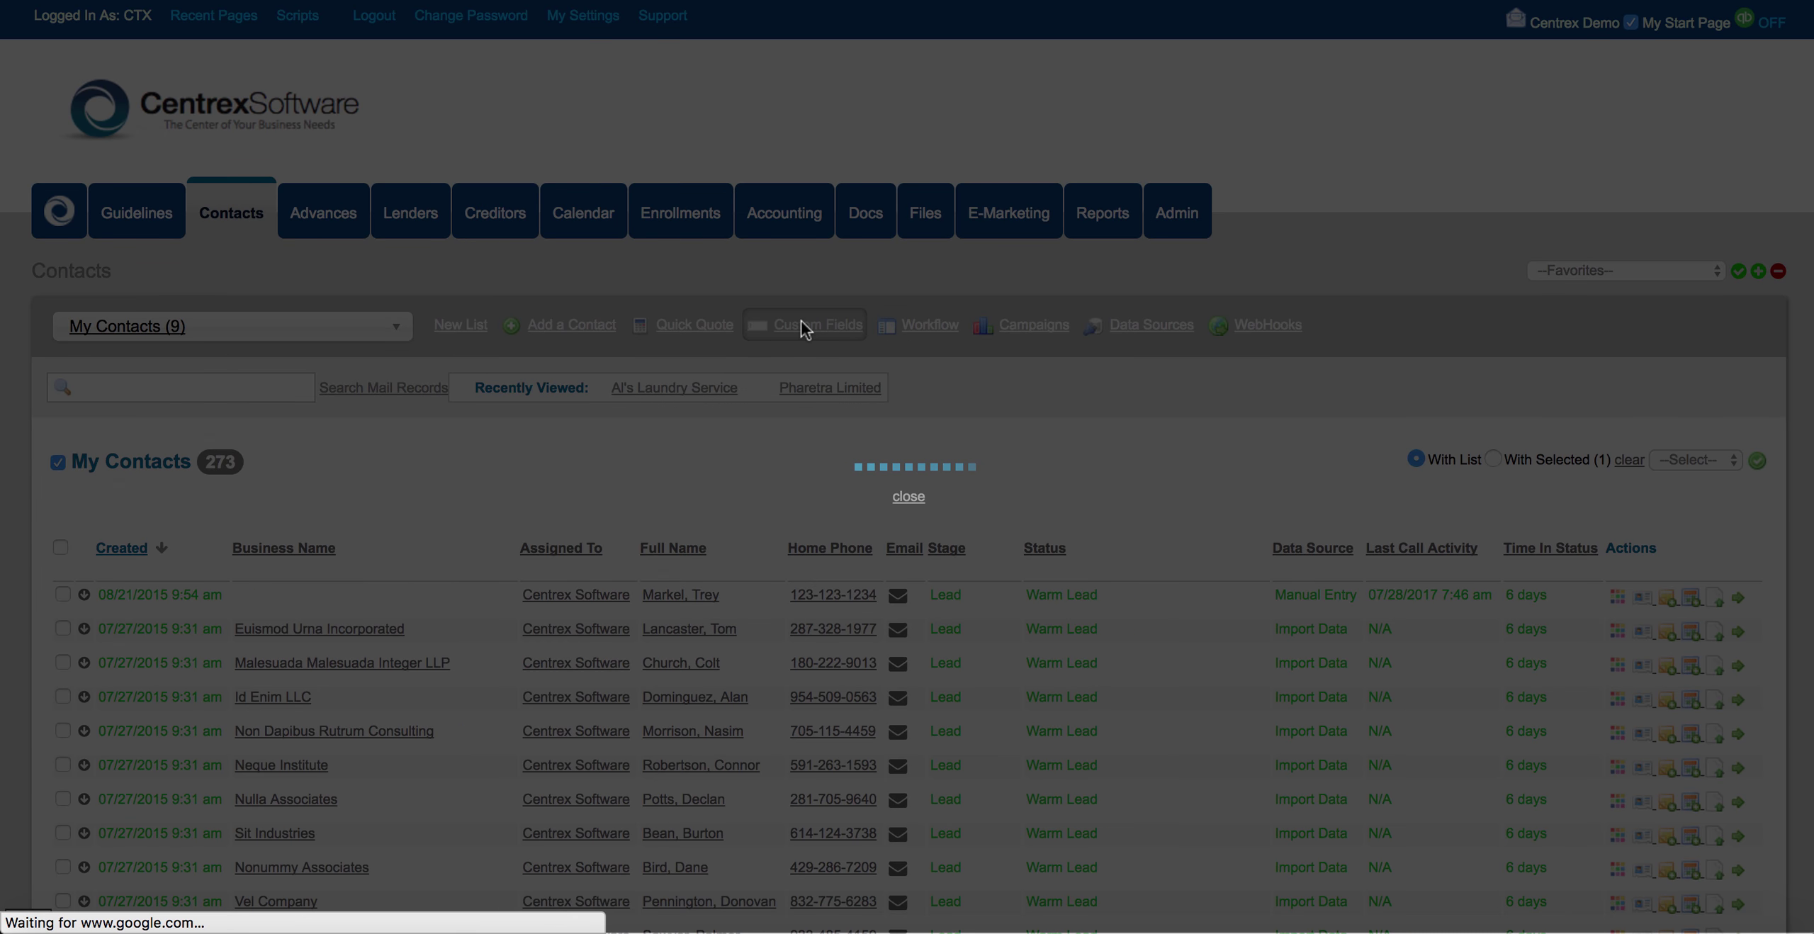
pyautogui.click(148, 320)
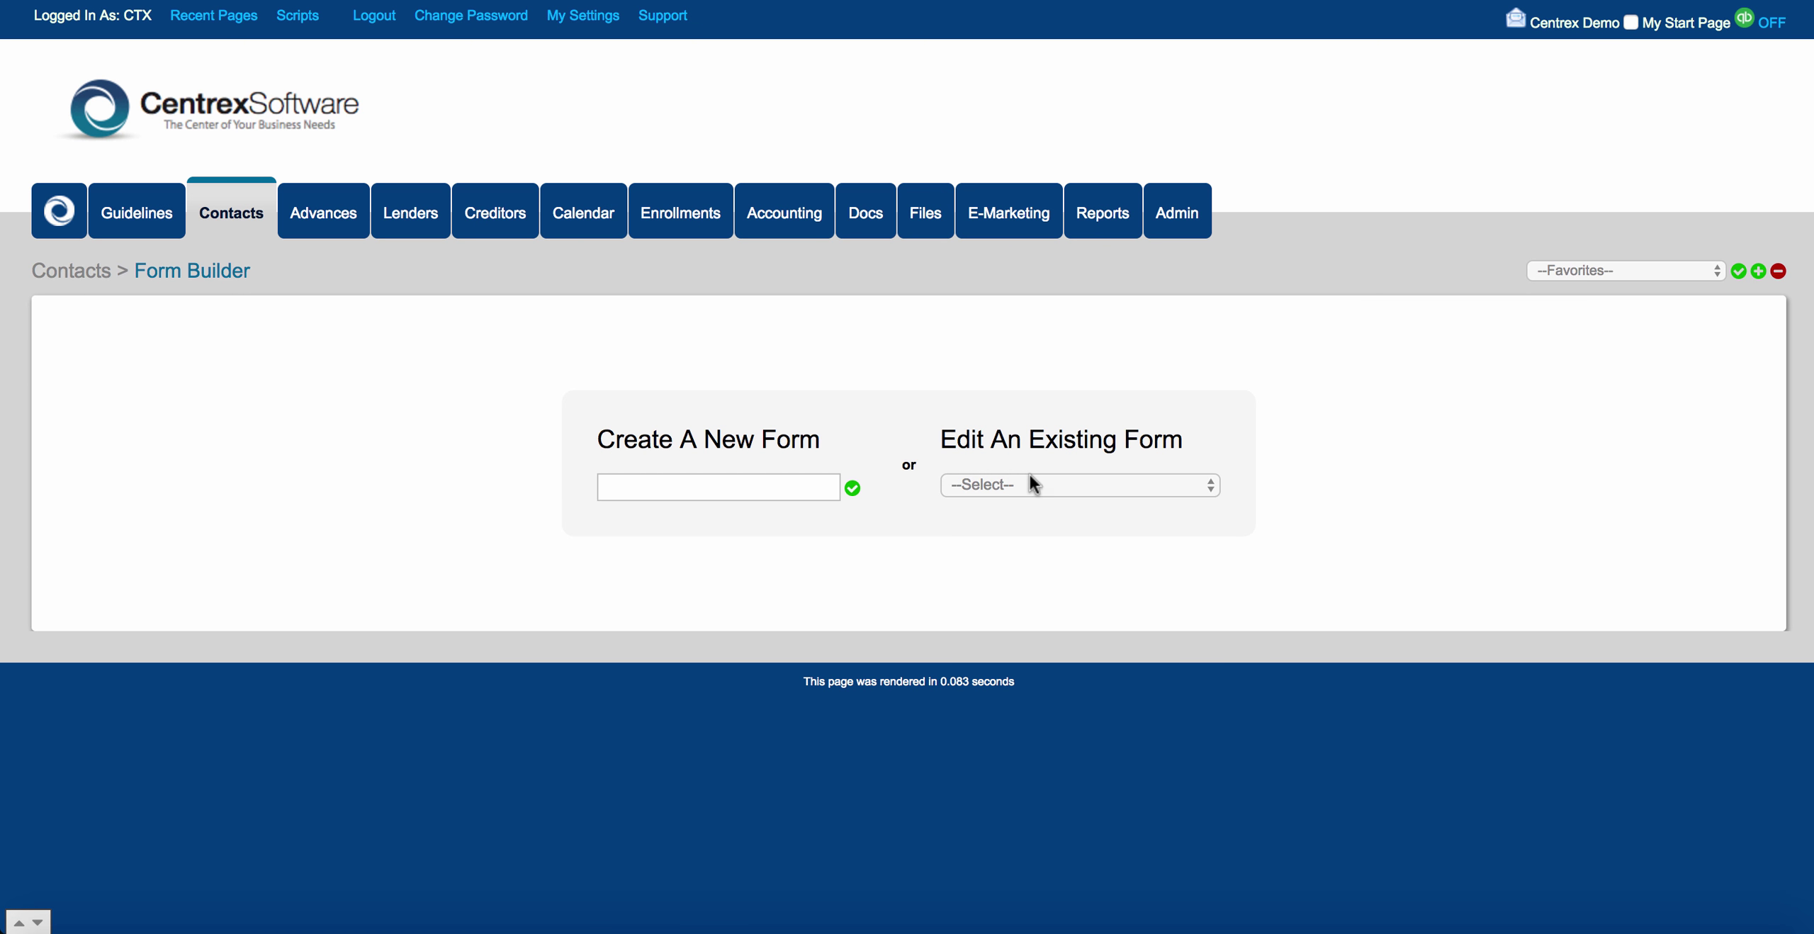
pyautogui.click(1043, 482)
pyautogui.click(1049, 500)
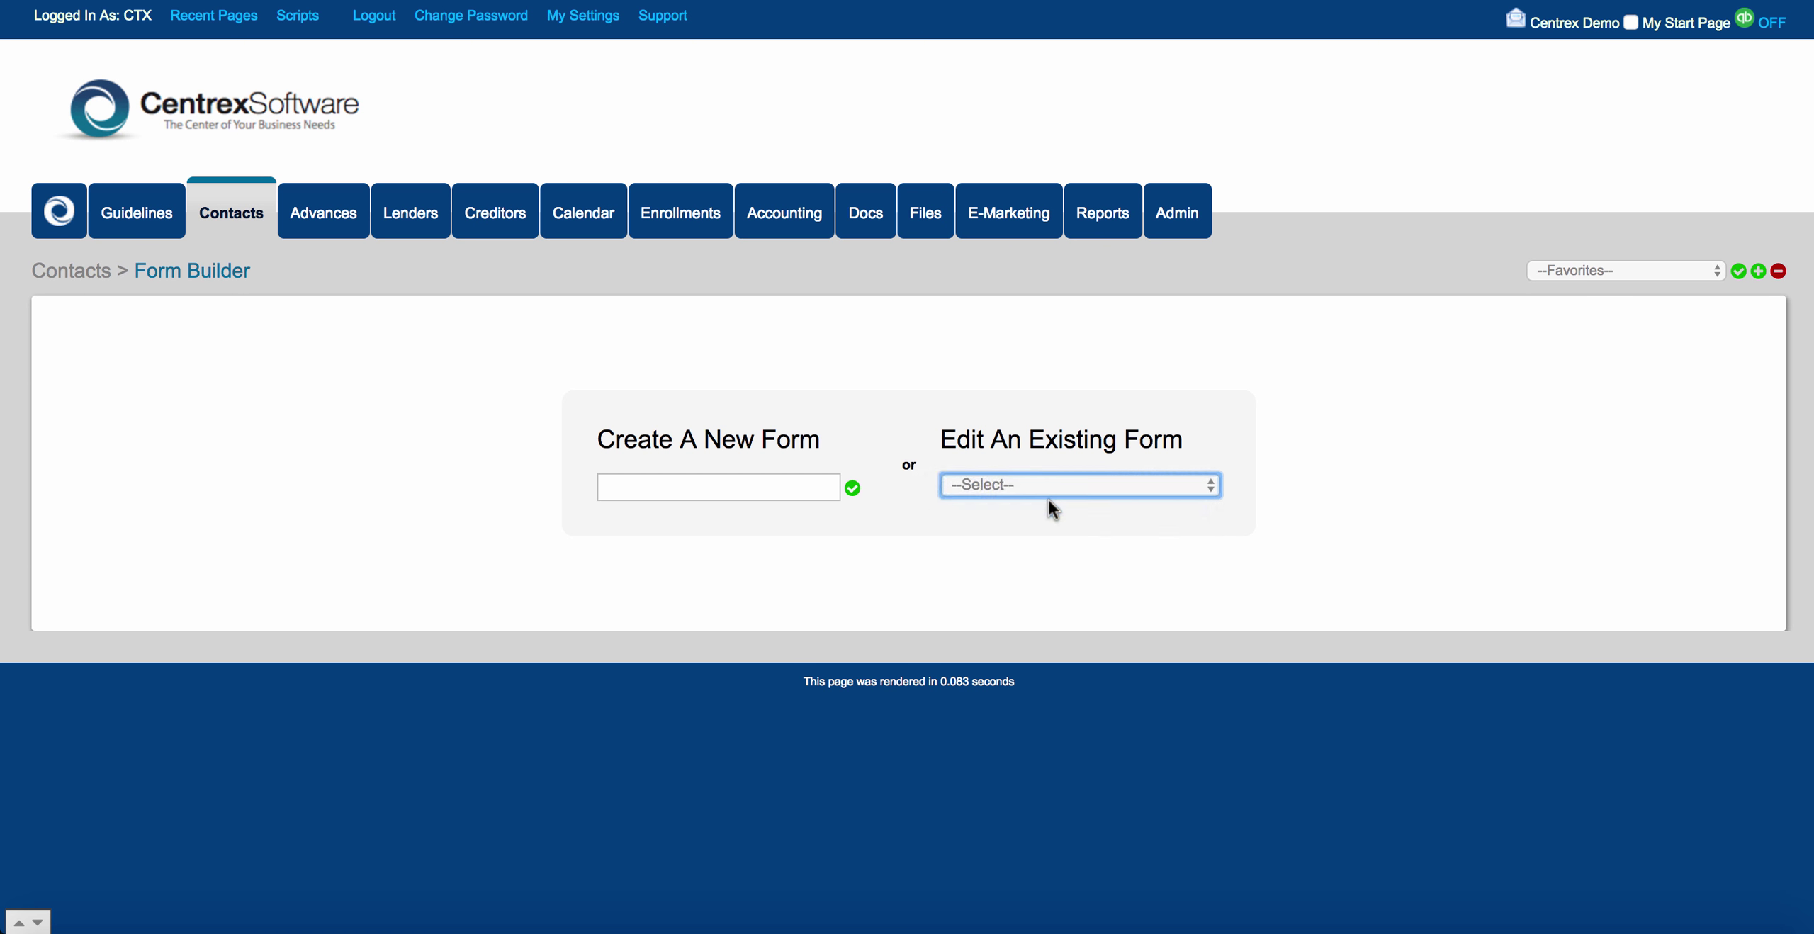
# Review the Add Fields panel and its Field Group setting.
pyautogui.scroll(-1, 609, 579)
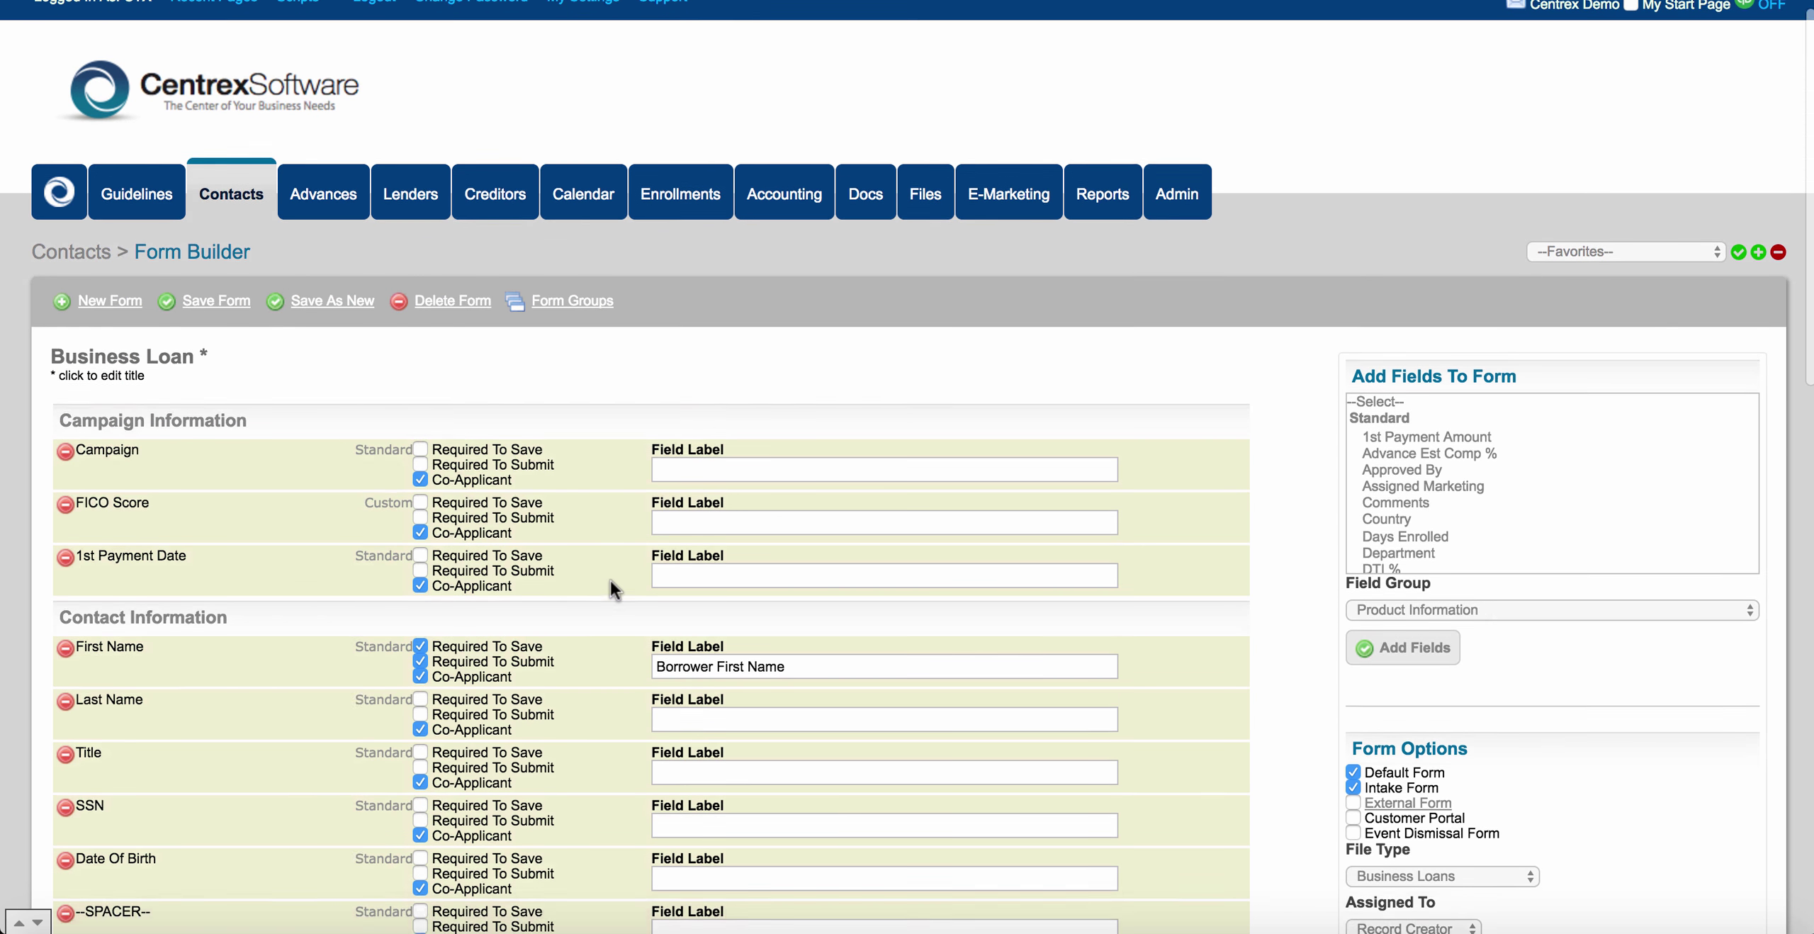
pyautogui.scroll(-3, 609, 579)
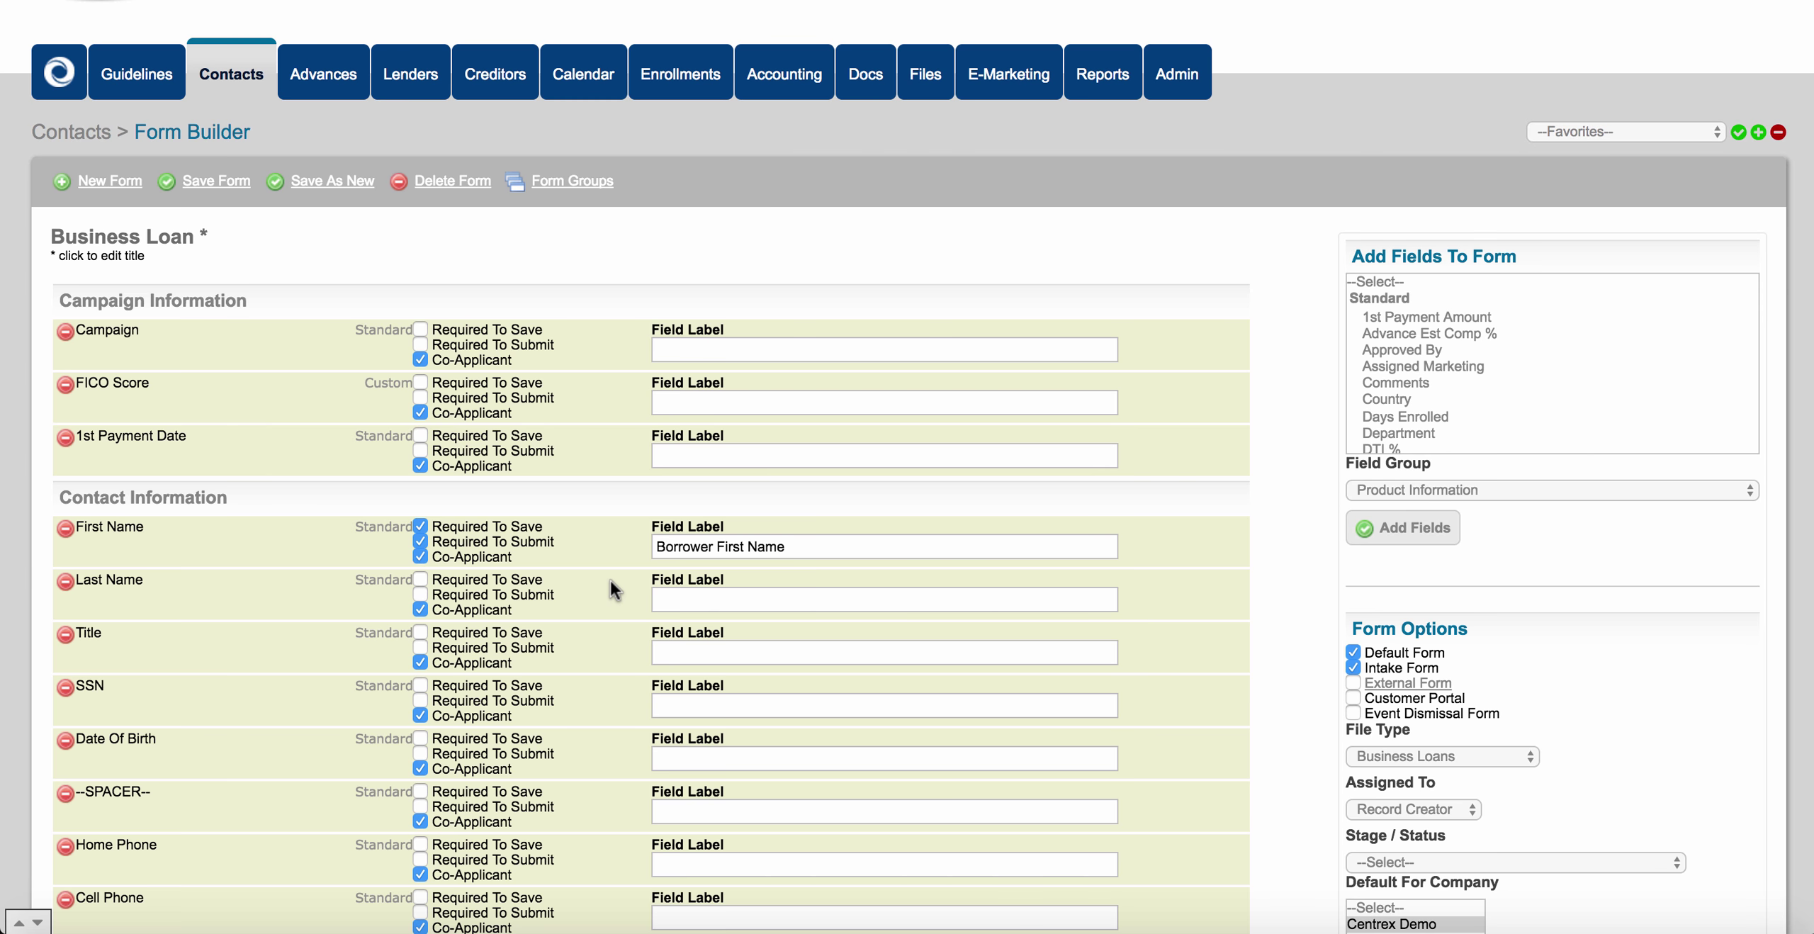
pyautogui.scroll(-2, 658, 496)
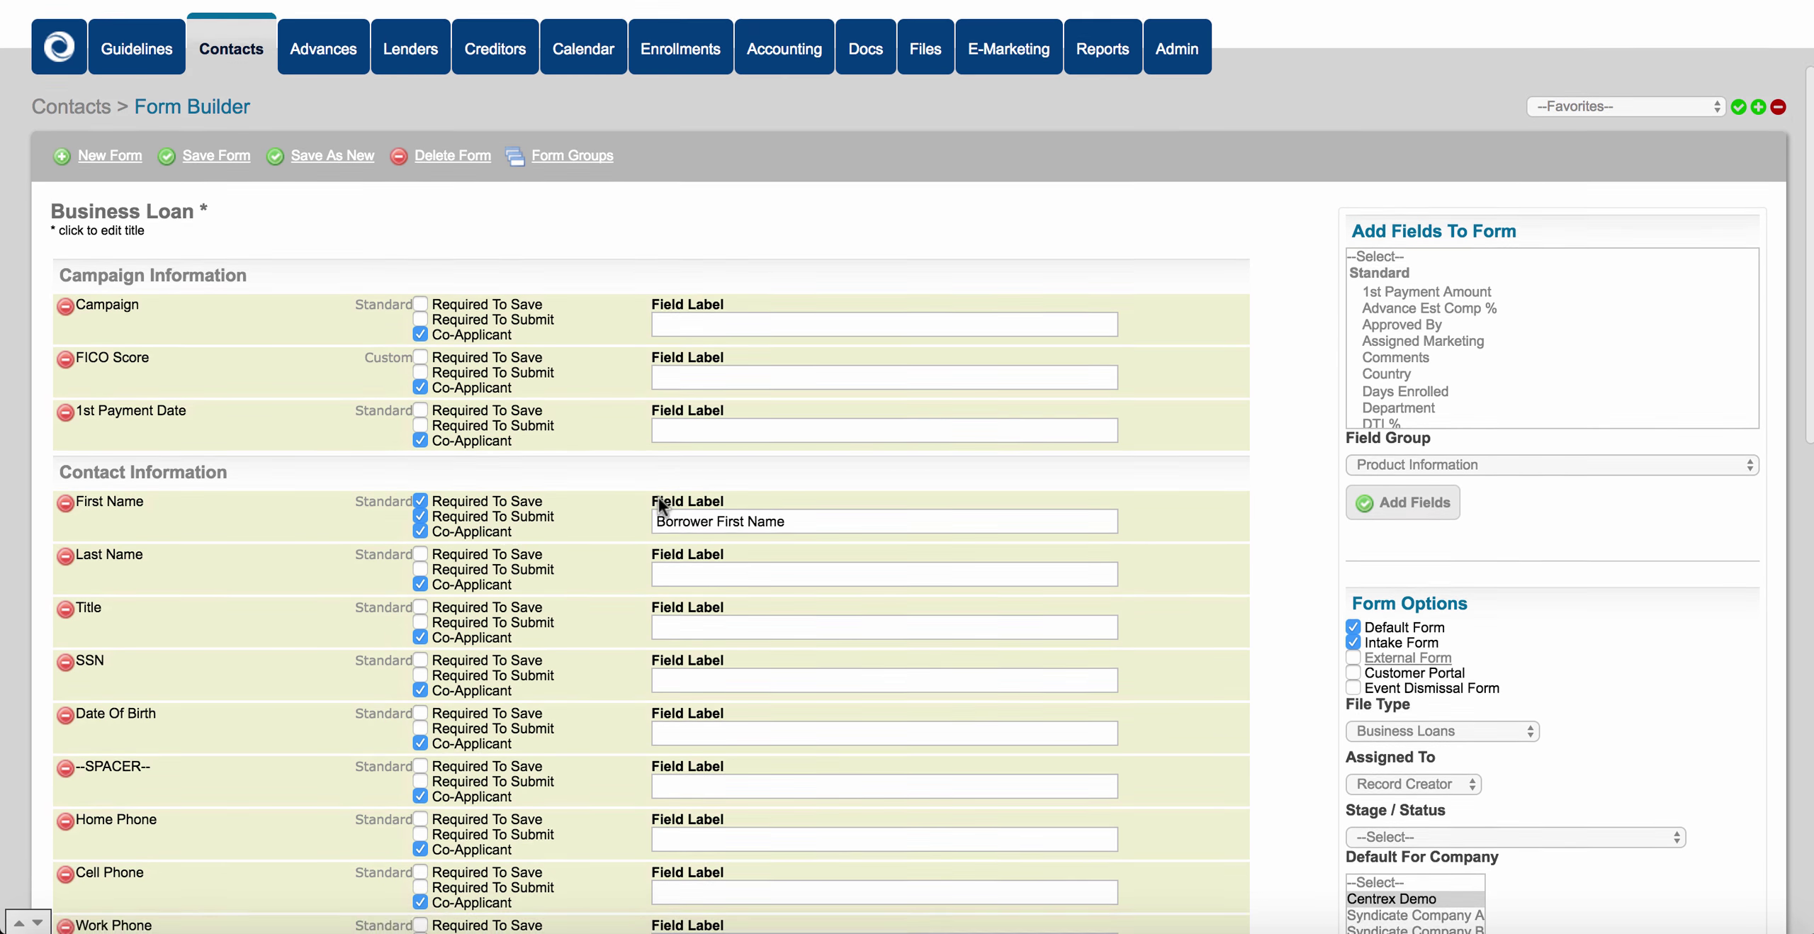
pyautogui.moveTo(1350, 180); pyautogui.dragTo(1518, 180)
pyautogui.click(1192, 181)
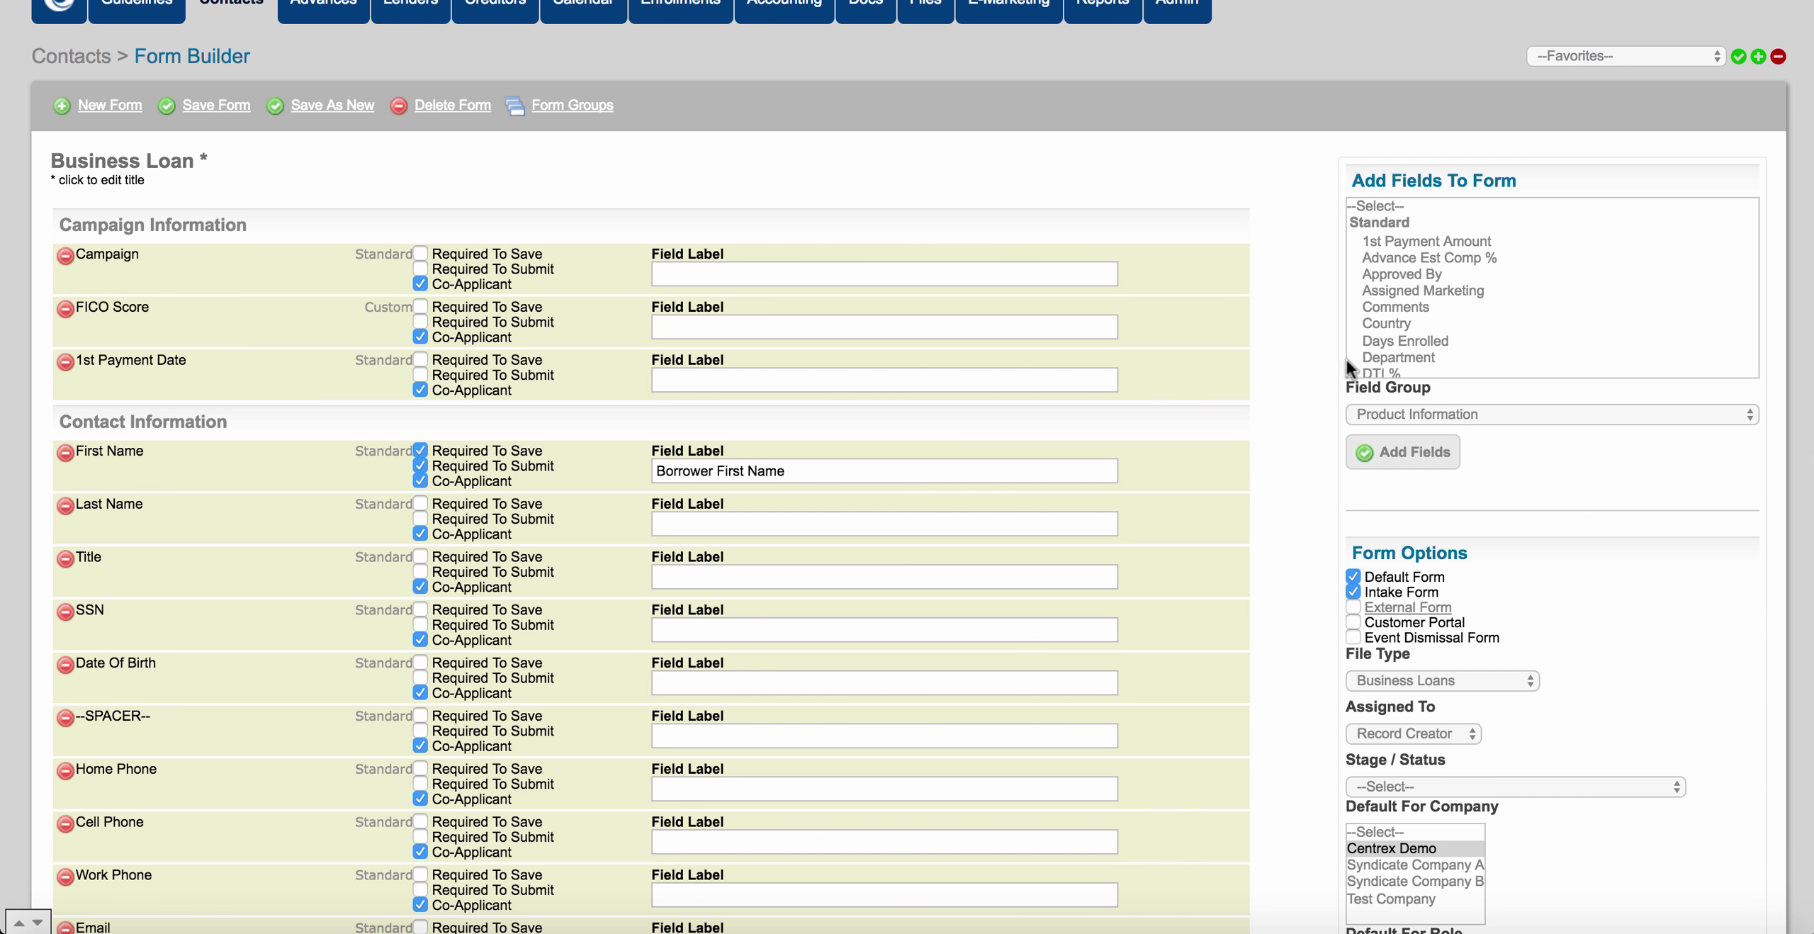
pyautogui.moveTo(1345, 387); pyautogui.dragTo(1426, 383)
pyautogui.click(1316, 330)
# Look over the existing Form Groups, leaving Group Name blank, then go back to Forms.
pyautogui.click(553, 105)
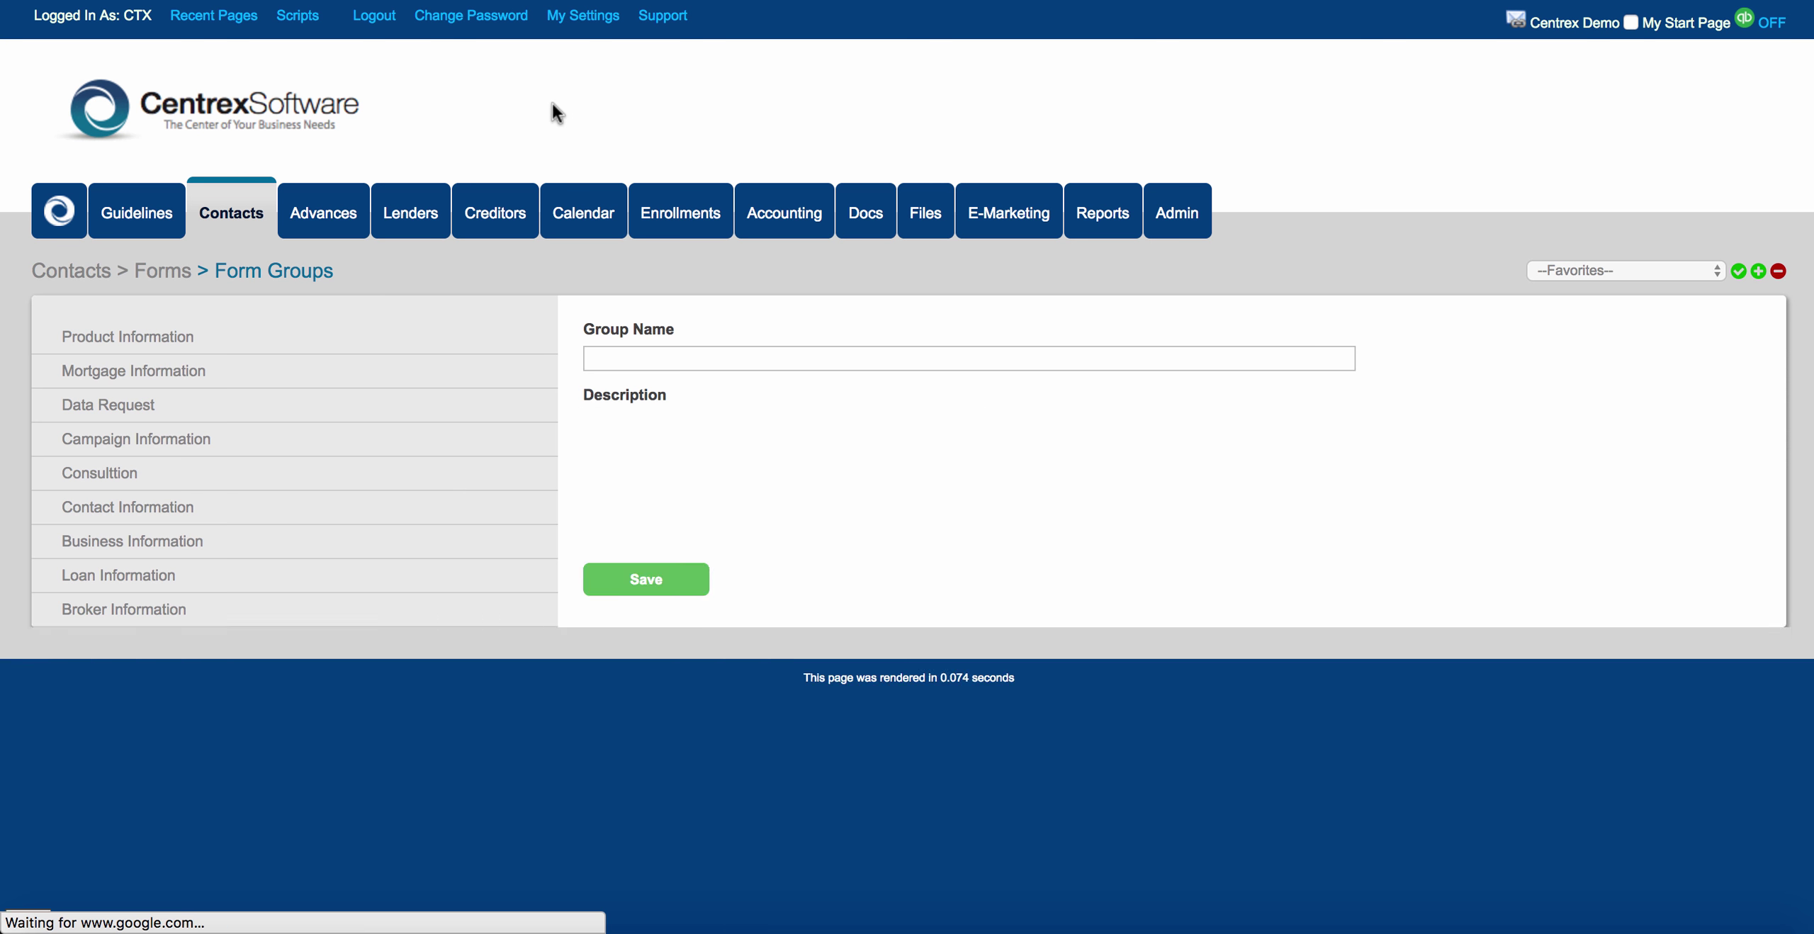
pyautogui.scroll(-2, 283, 397)
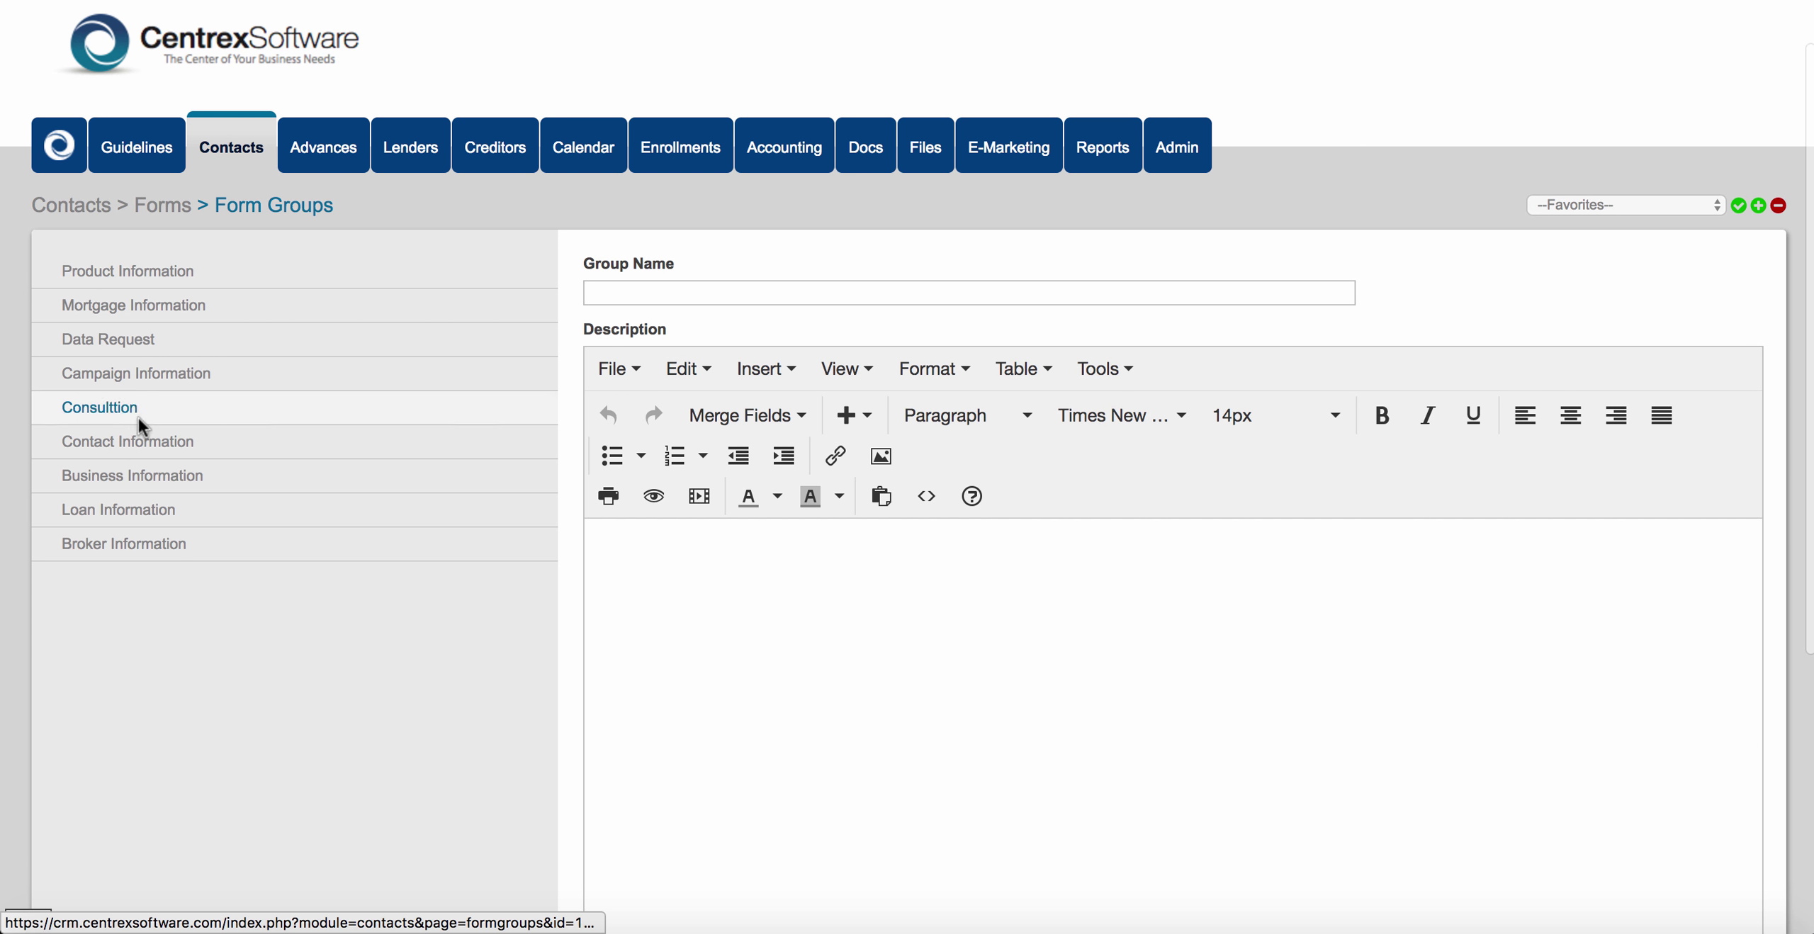
pyautogui.click(613, 287)
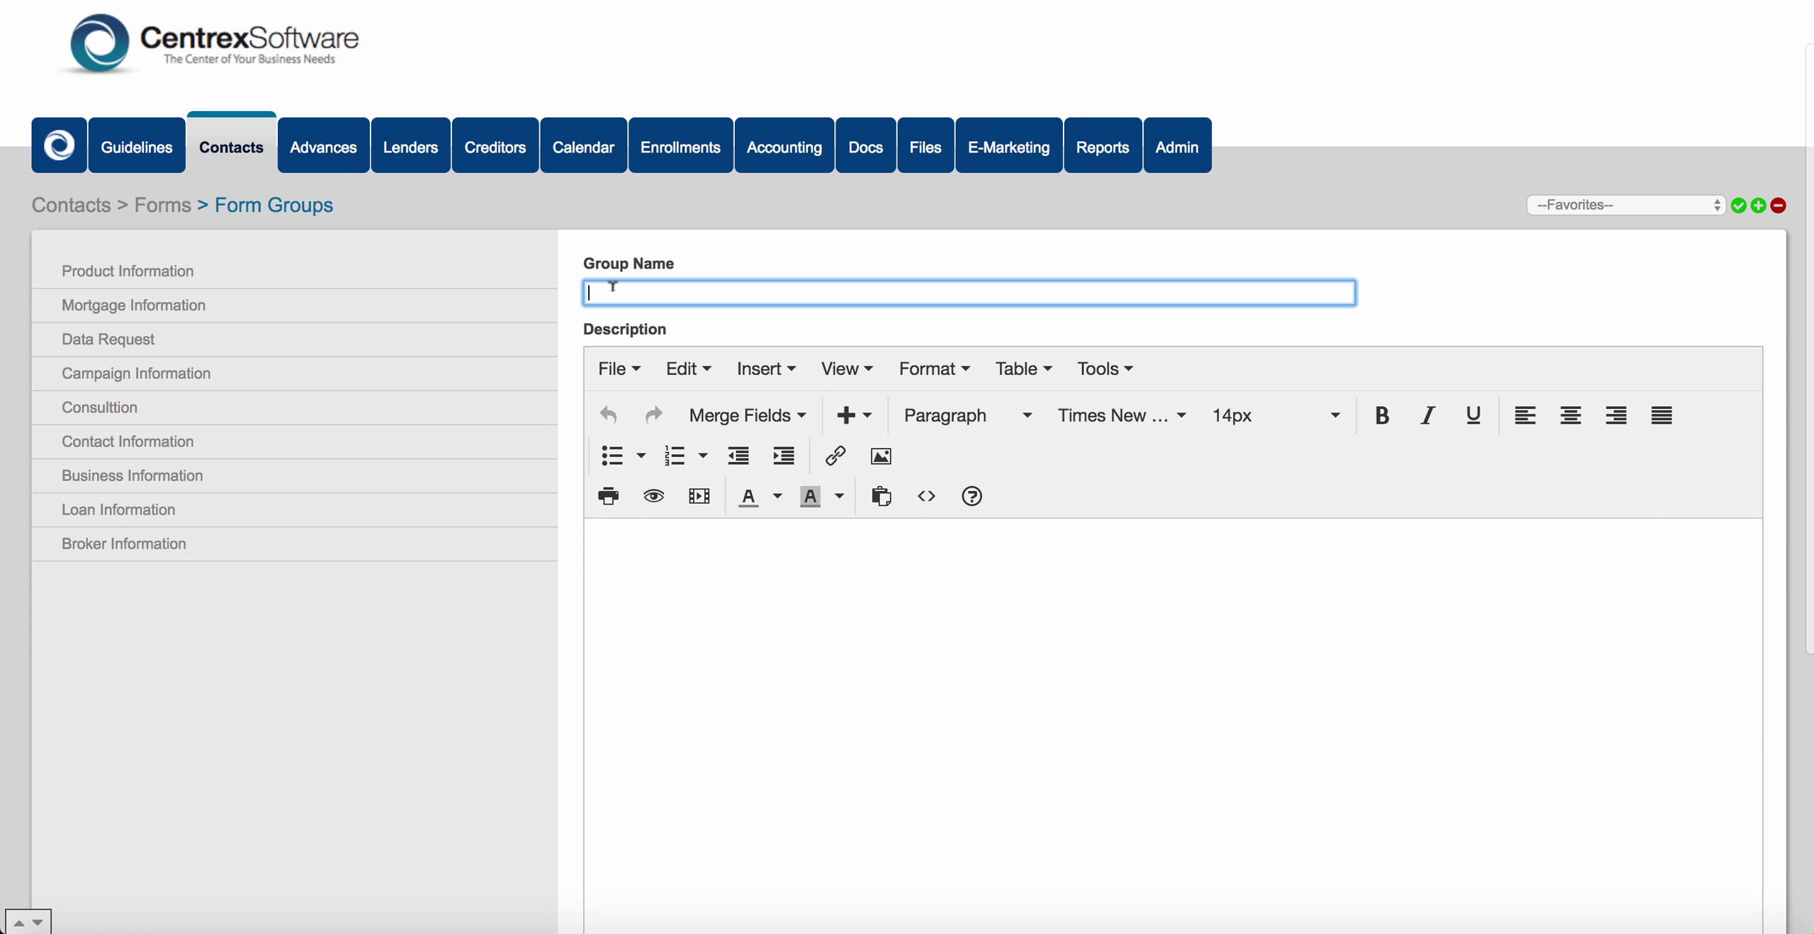
pyautogui.scroll(-6, 560, 443)
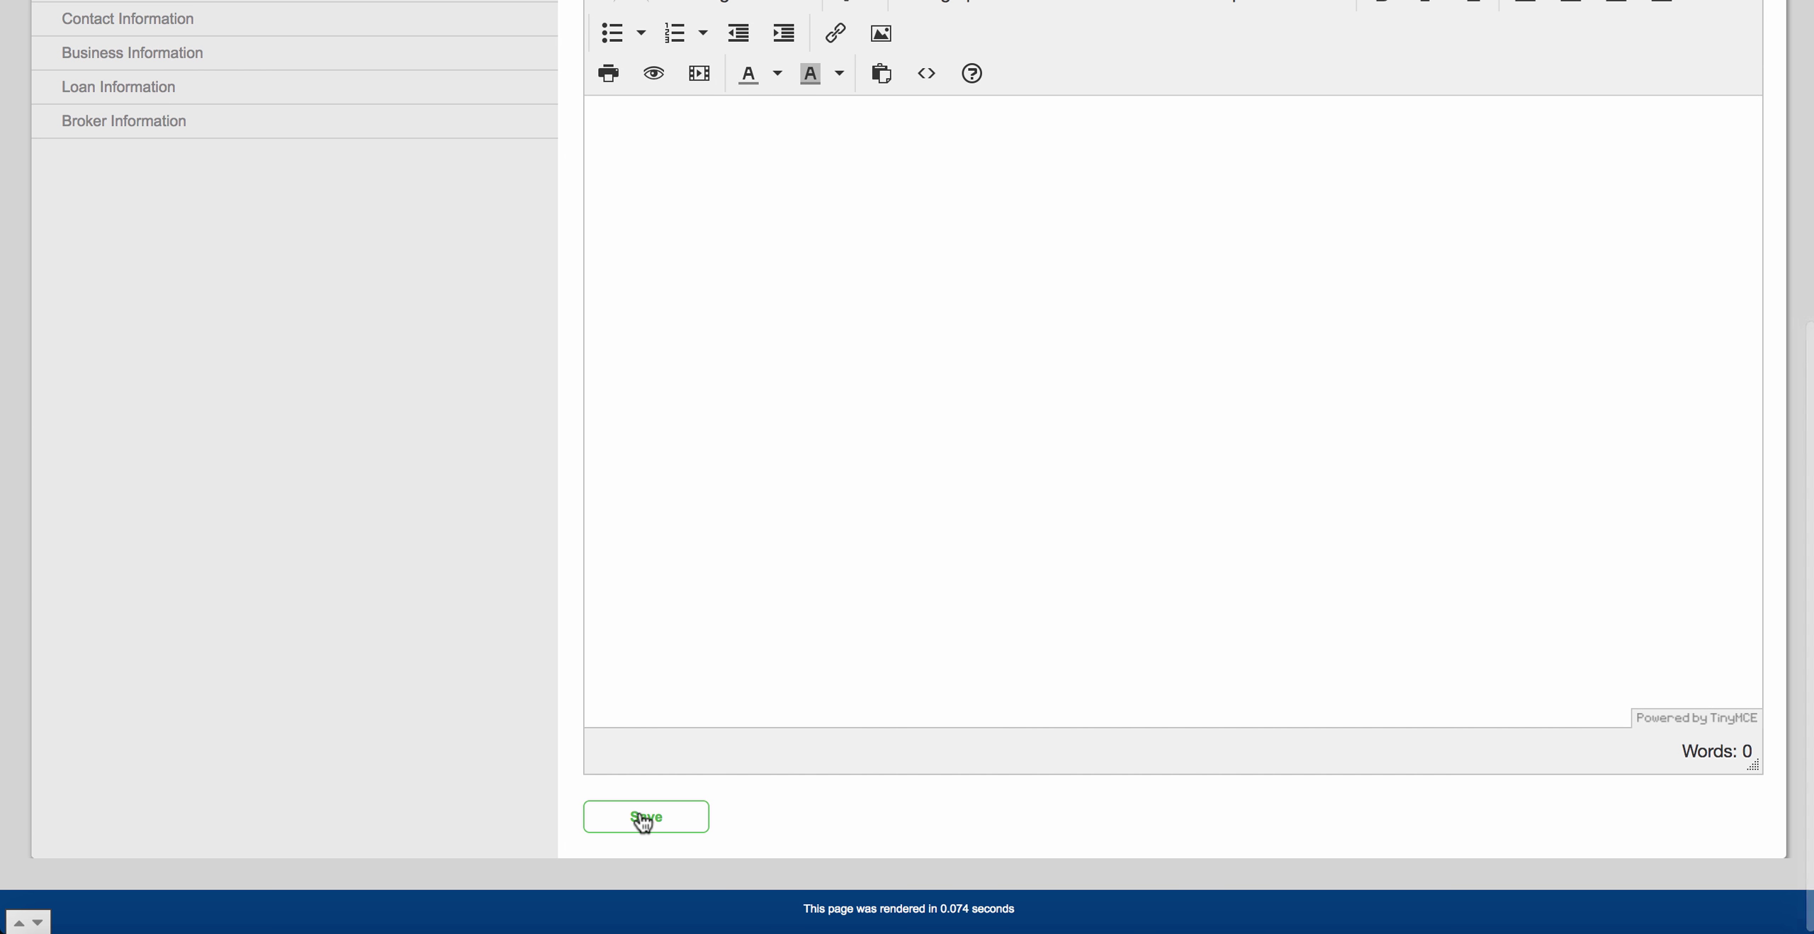
pyautogui.scroll(2, 189, 278)
pyautogui.scroll(2, 187, 273)
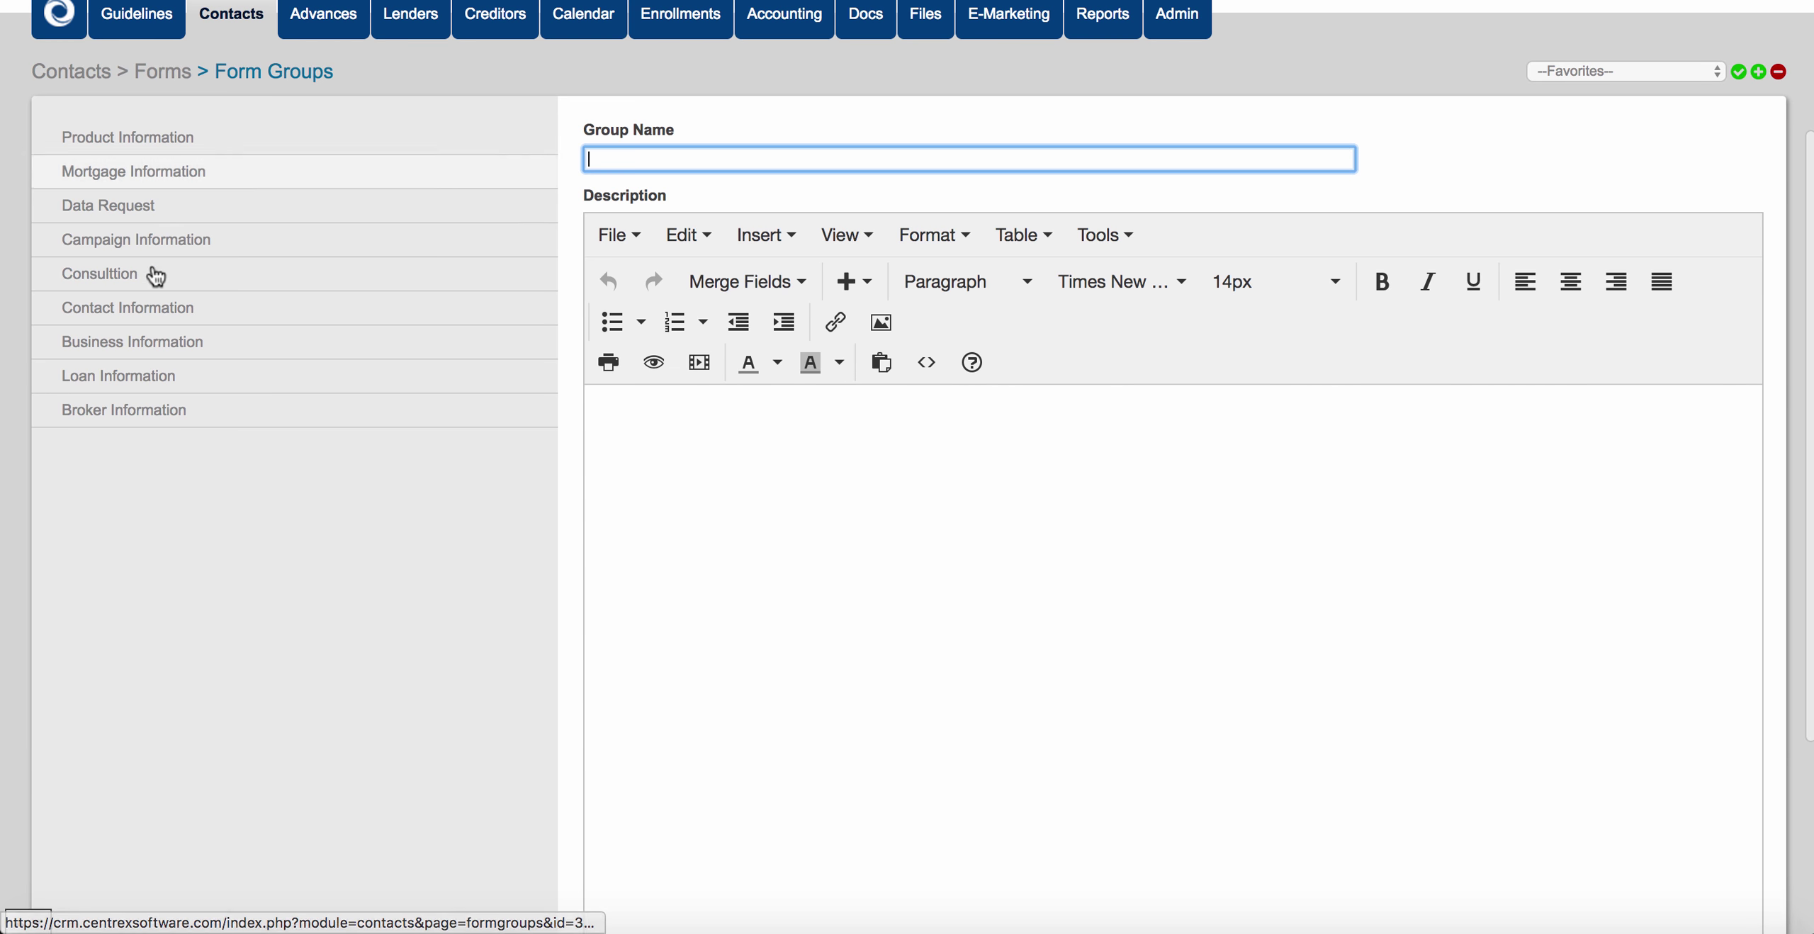
pyautogui.click(166, 73)
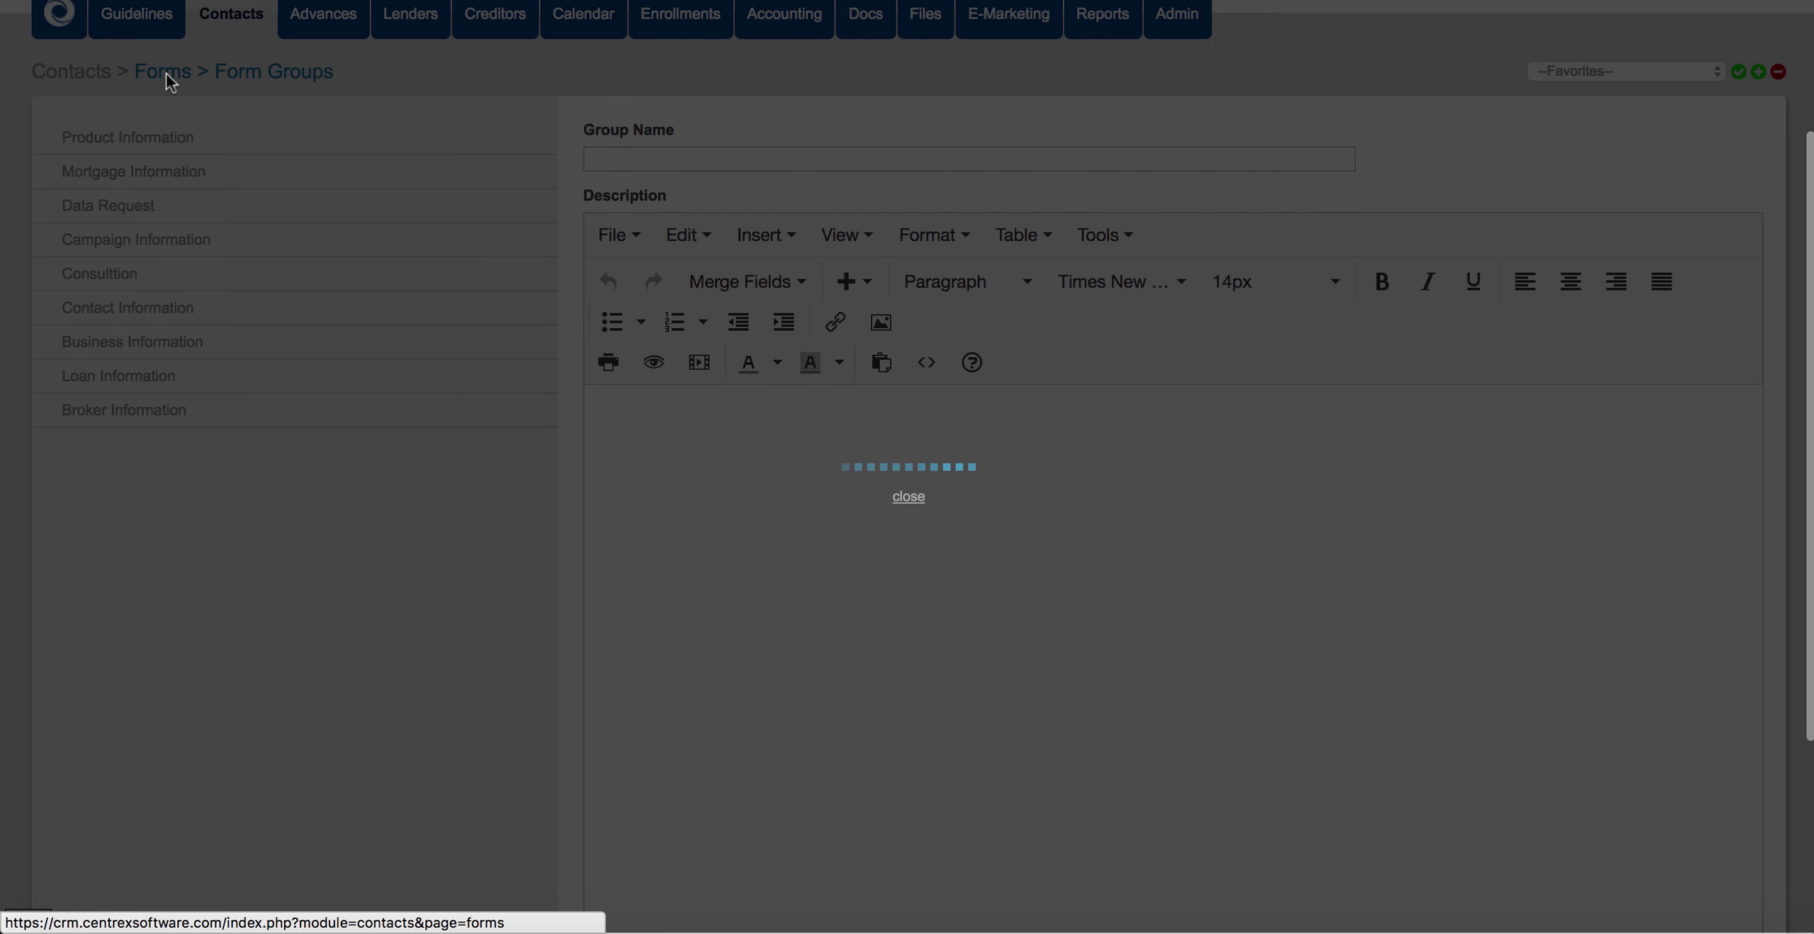
# Reopen the Business Loan form and scroll to the Add Fields To Form panel.
pyautogui.click(1066, 486)
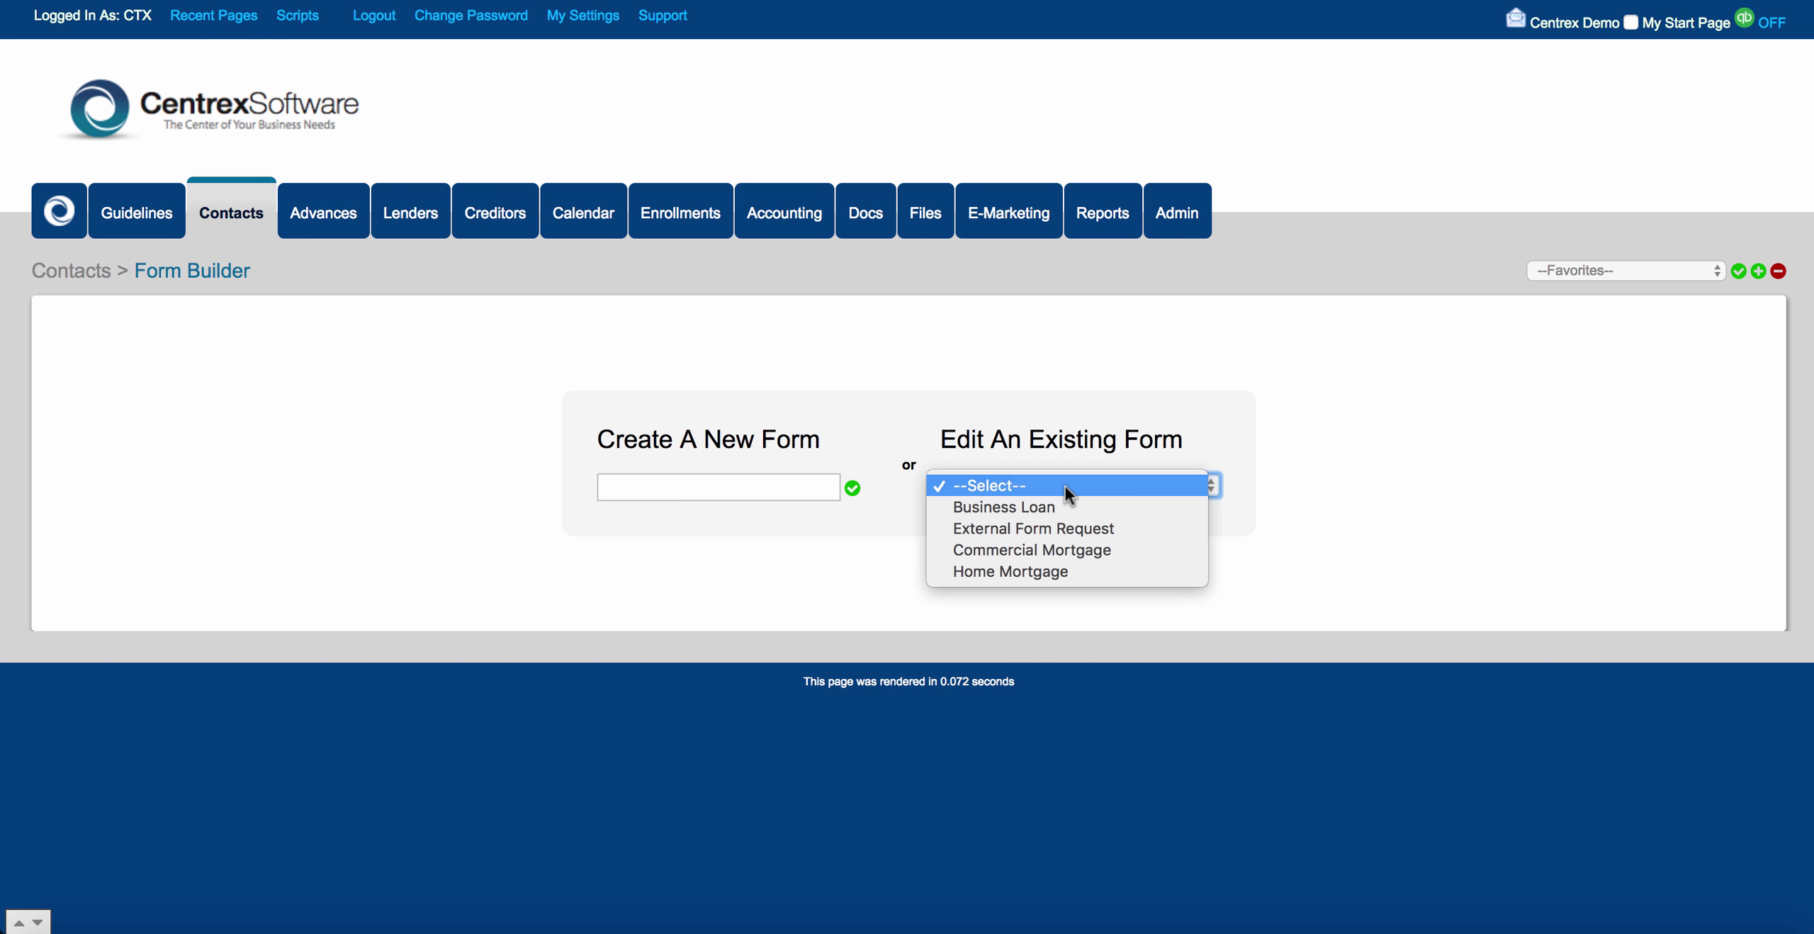
pyautogui.click(1068, 505)
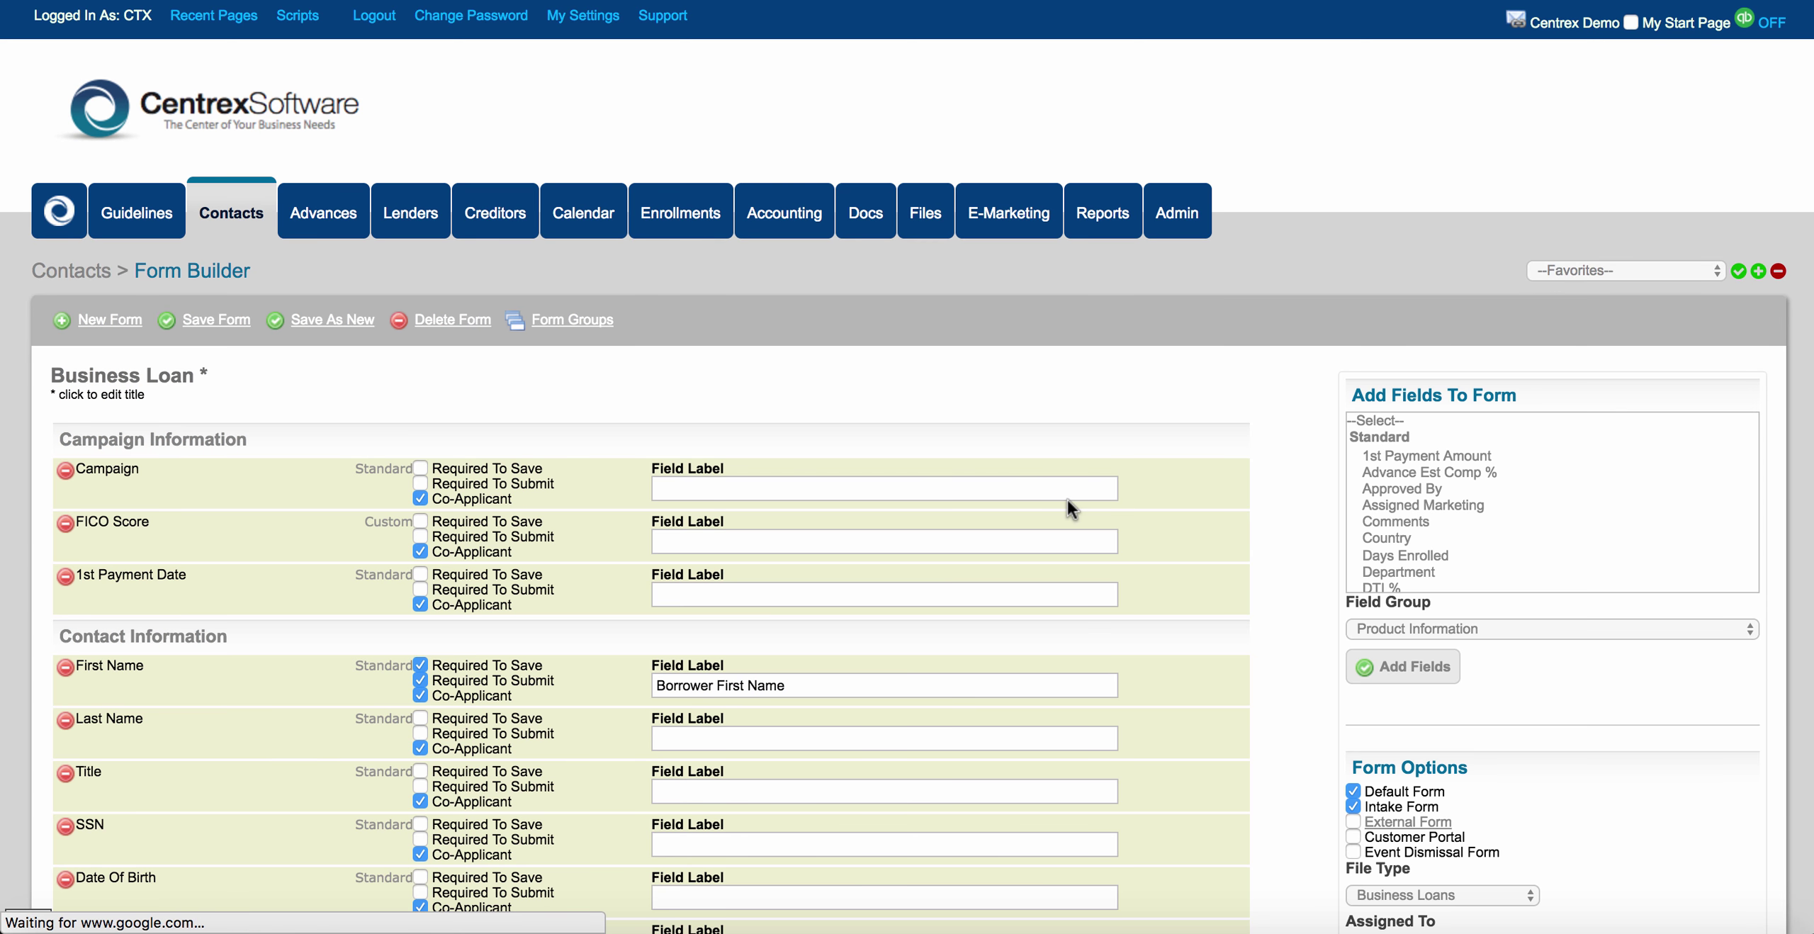
pyautogui.scroll(-2, 1207, 450)
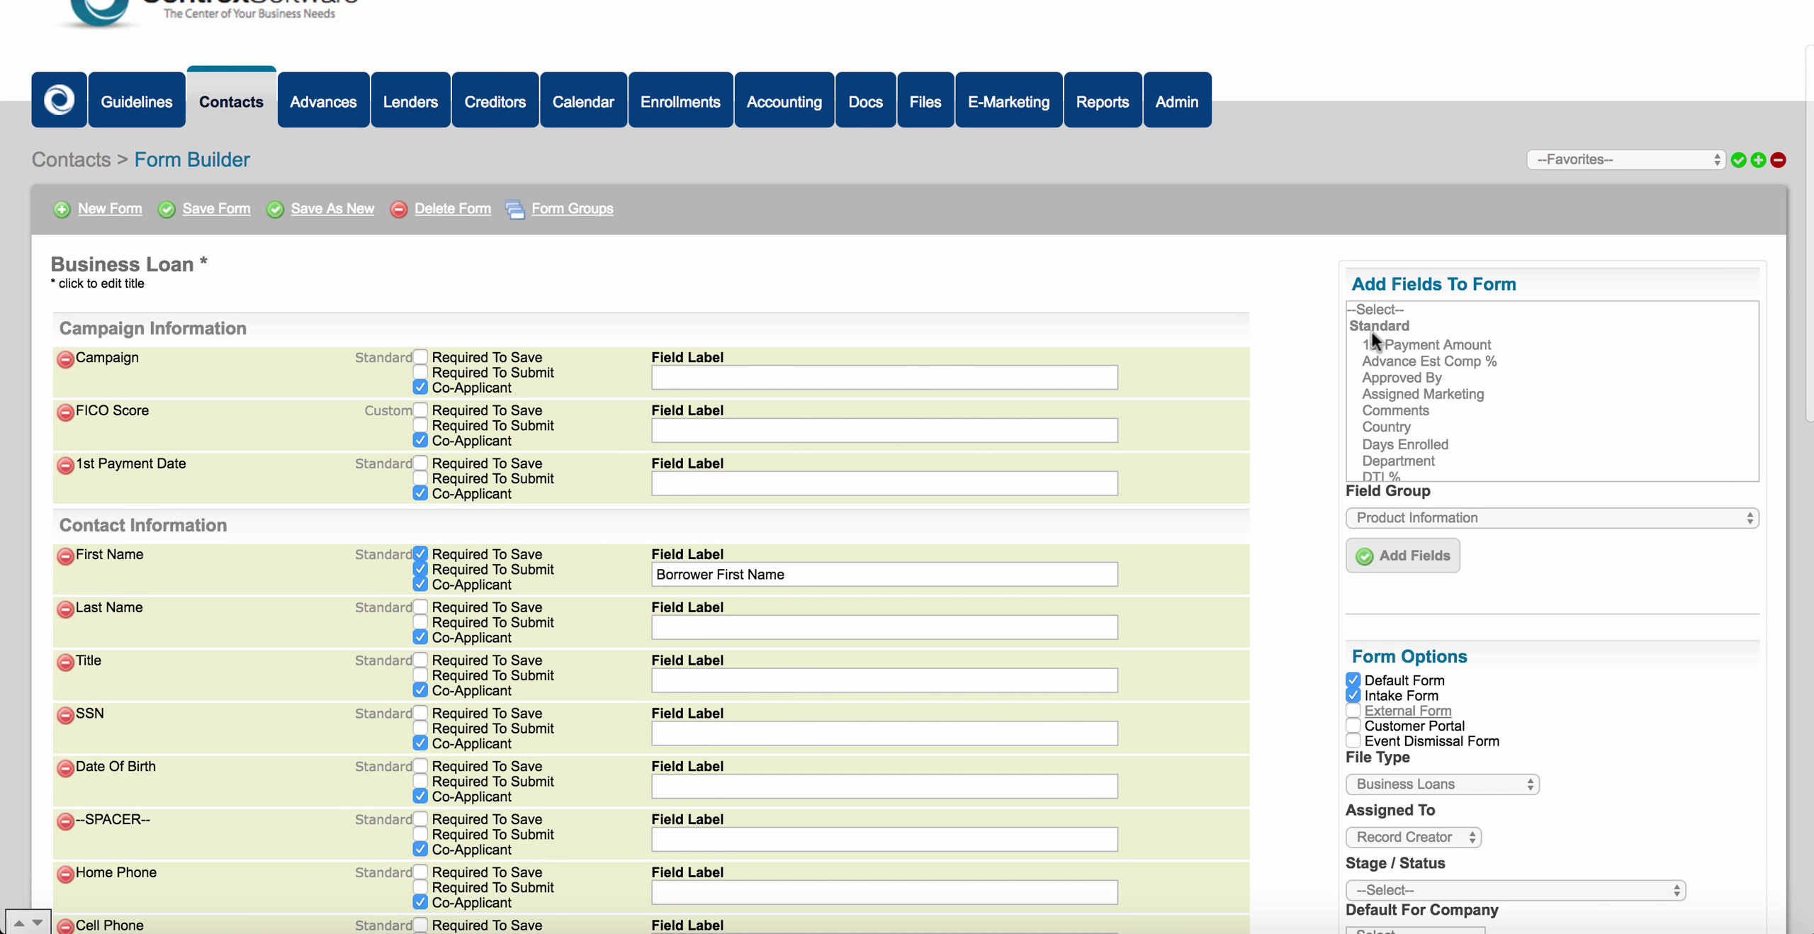
pyautogui.scroll(-1, 1457, 408)
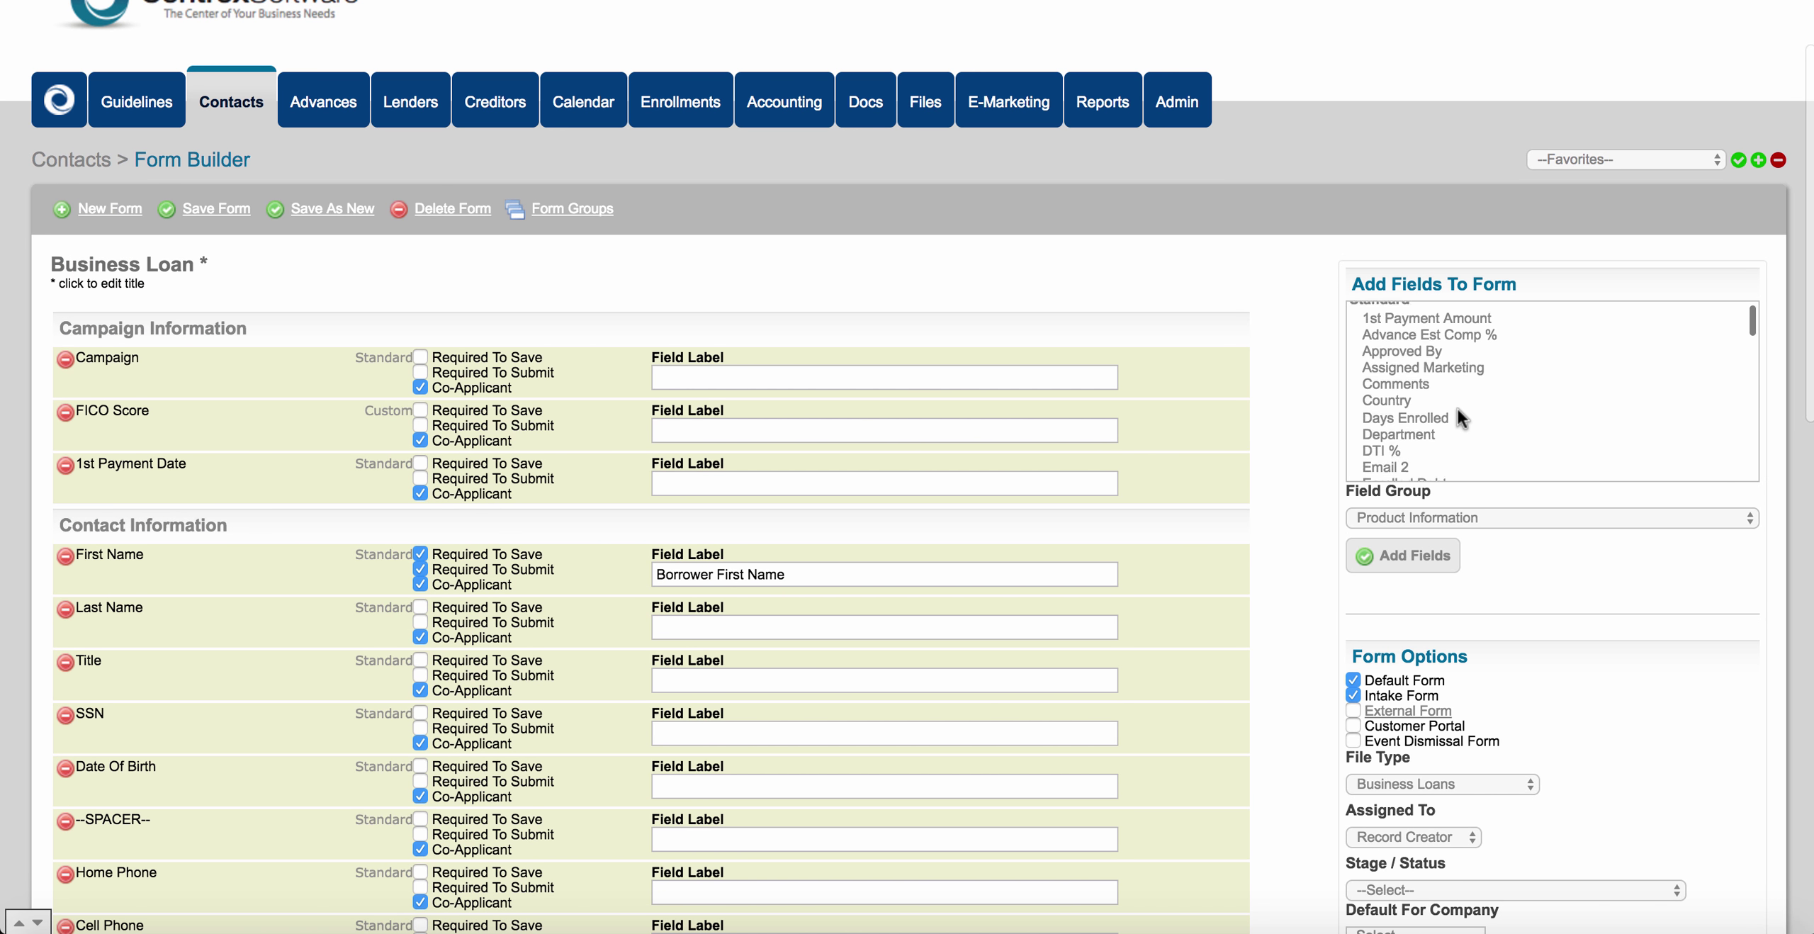
pyautogui.scroll(2, 1457, 409)
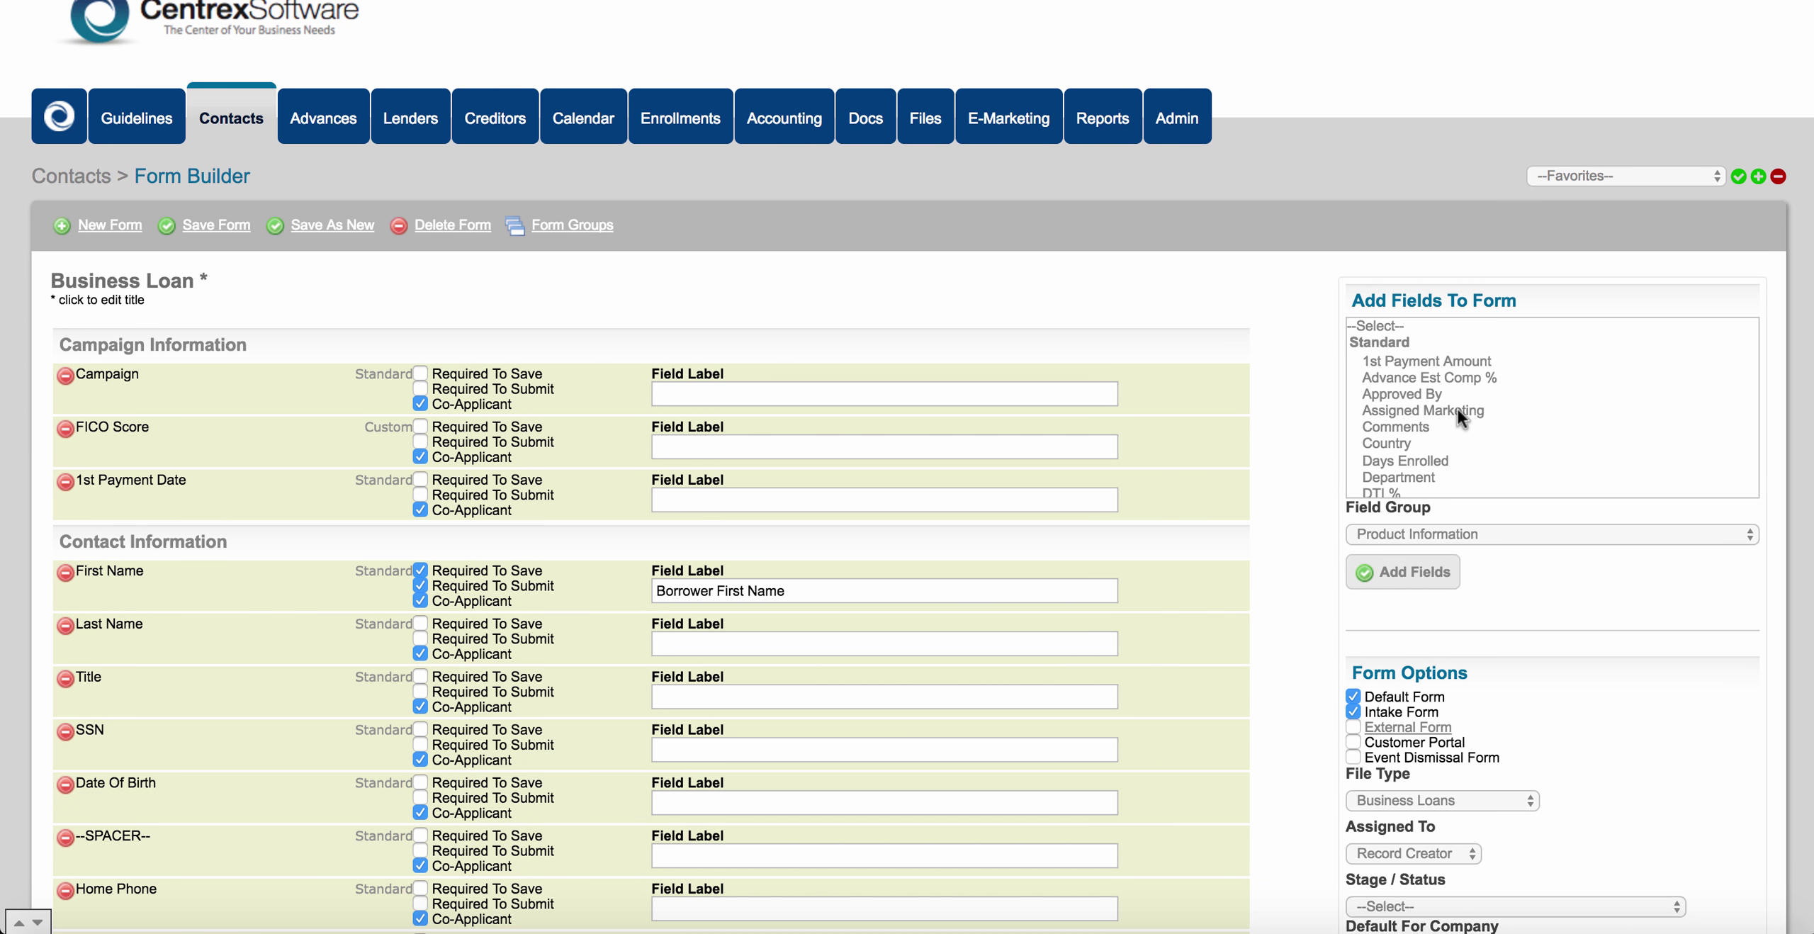
pyautogui.scroll(-10, 1457, 408)
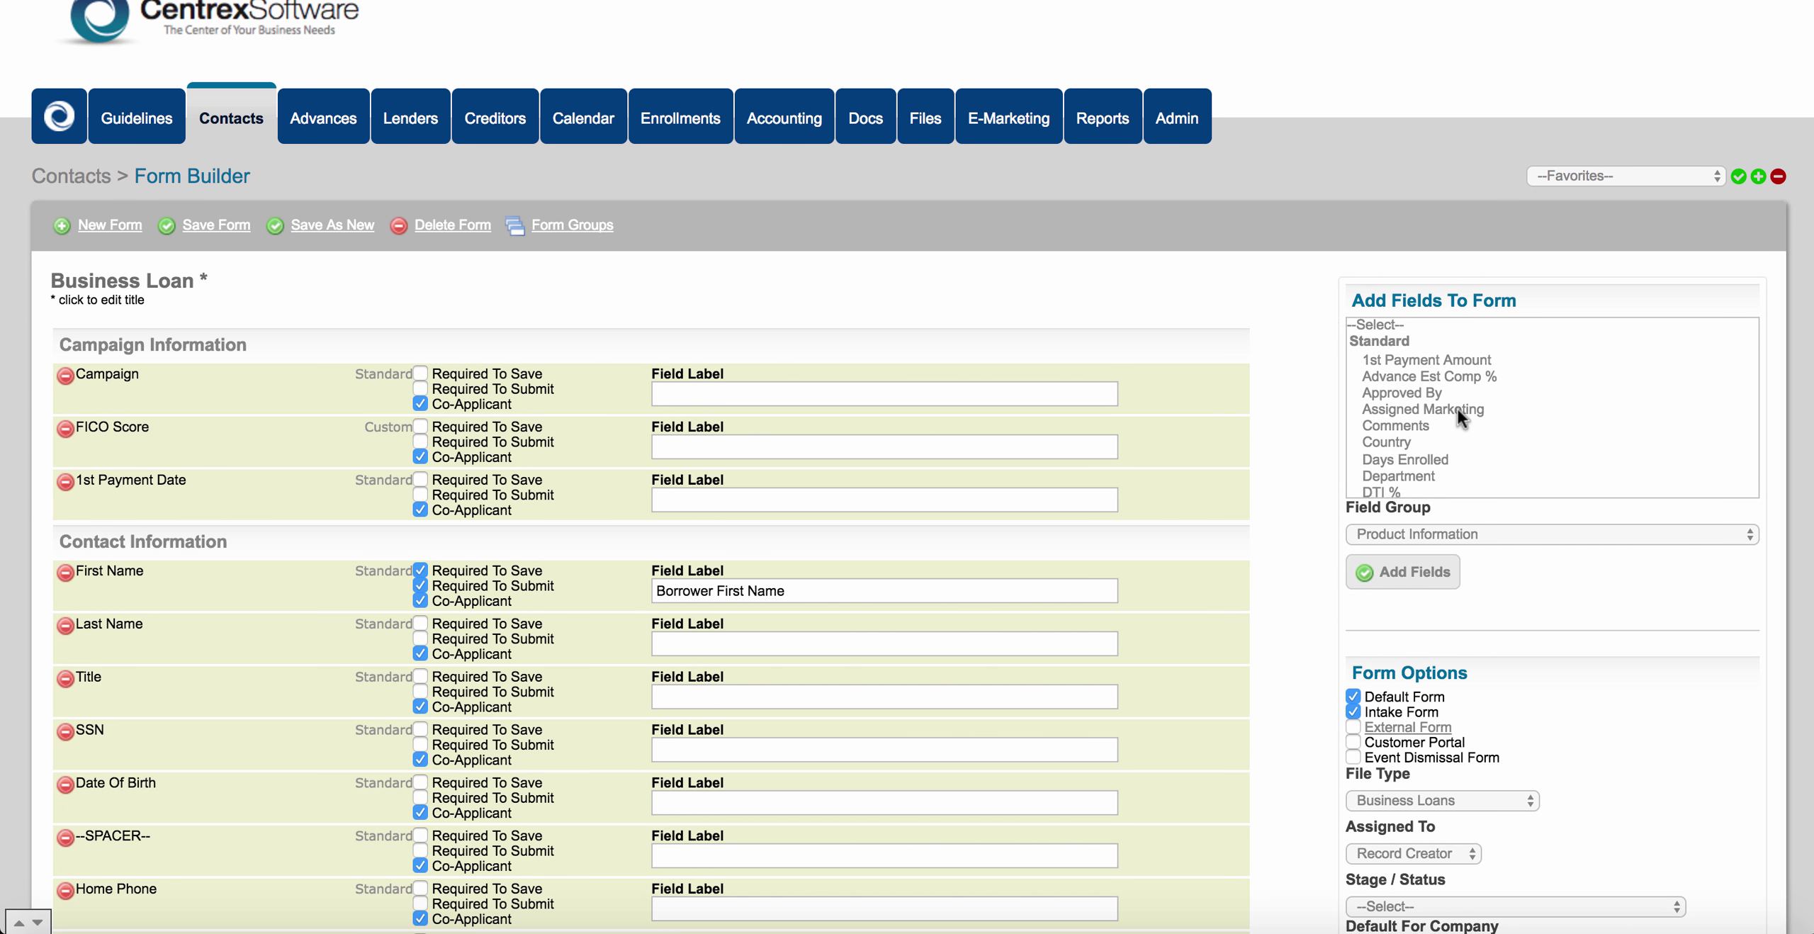
pyautogui.scroll(-8, 1457, 408)
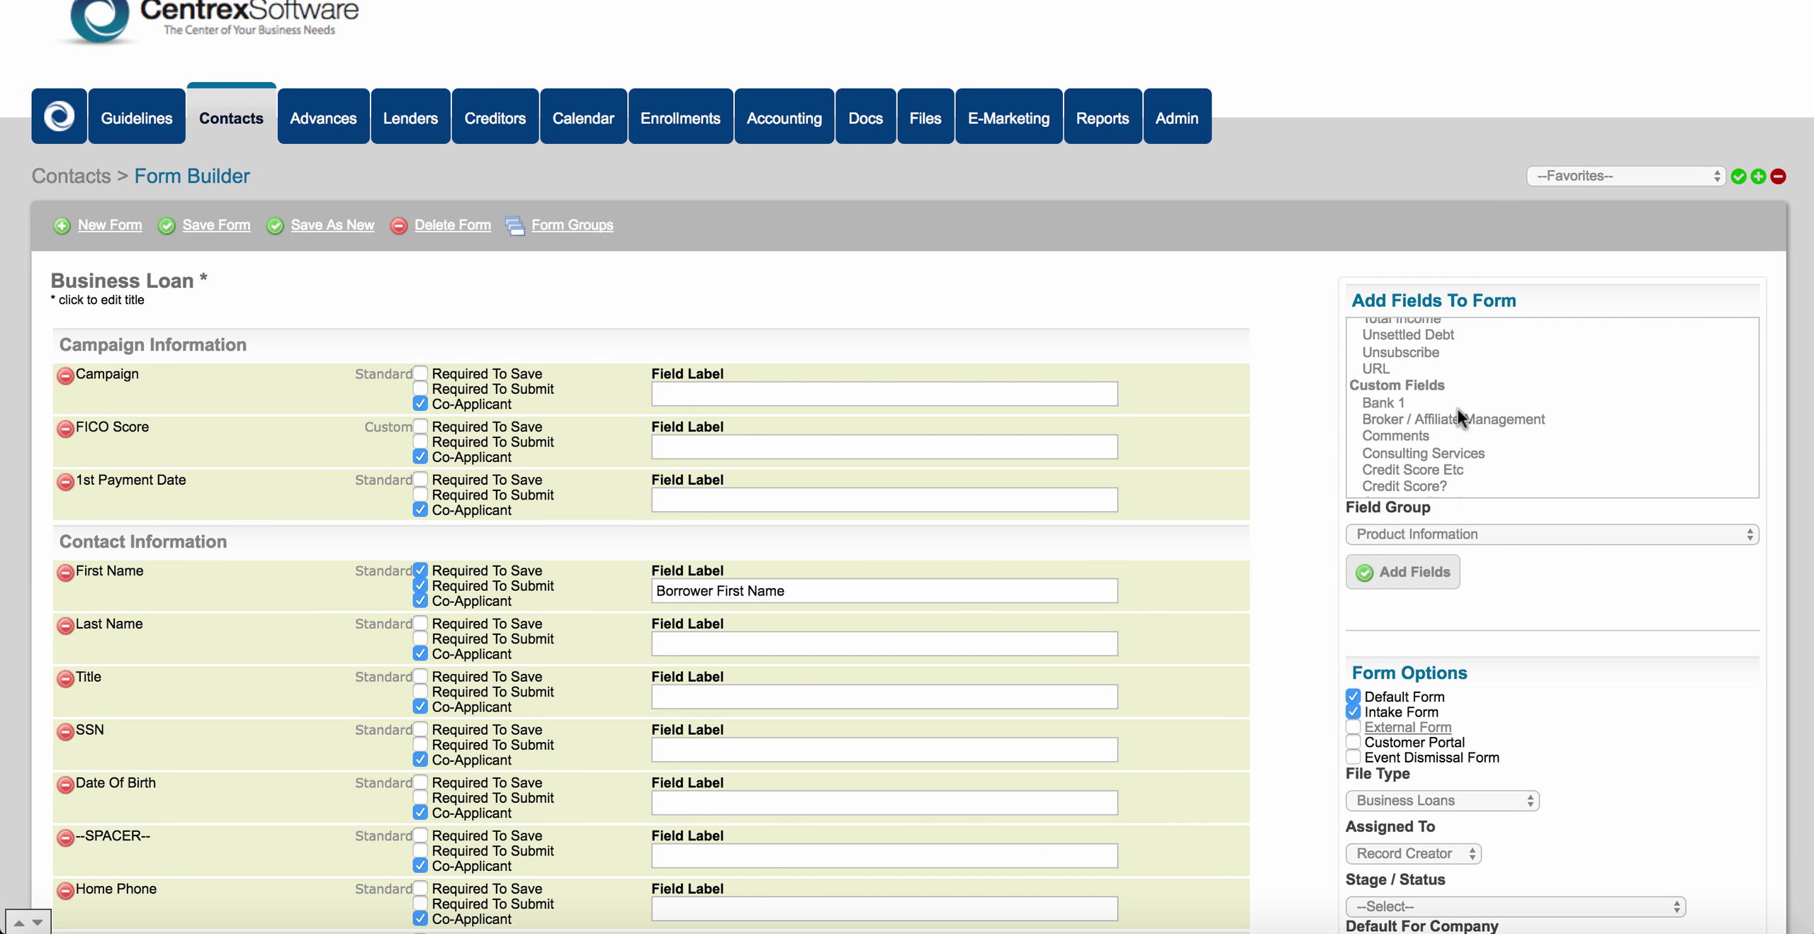
pyautogui.scroll(-2, 1514, 417)
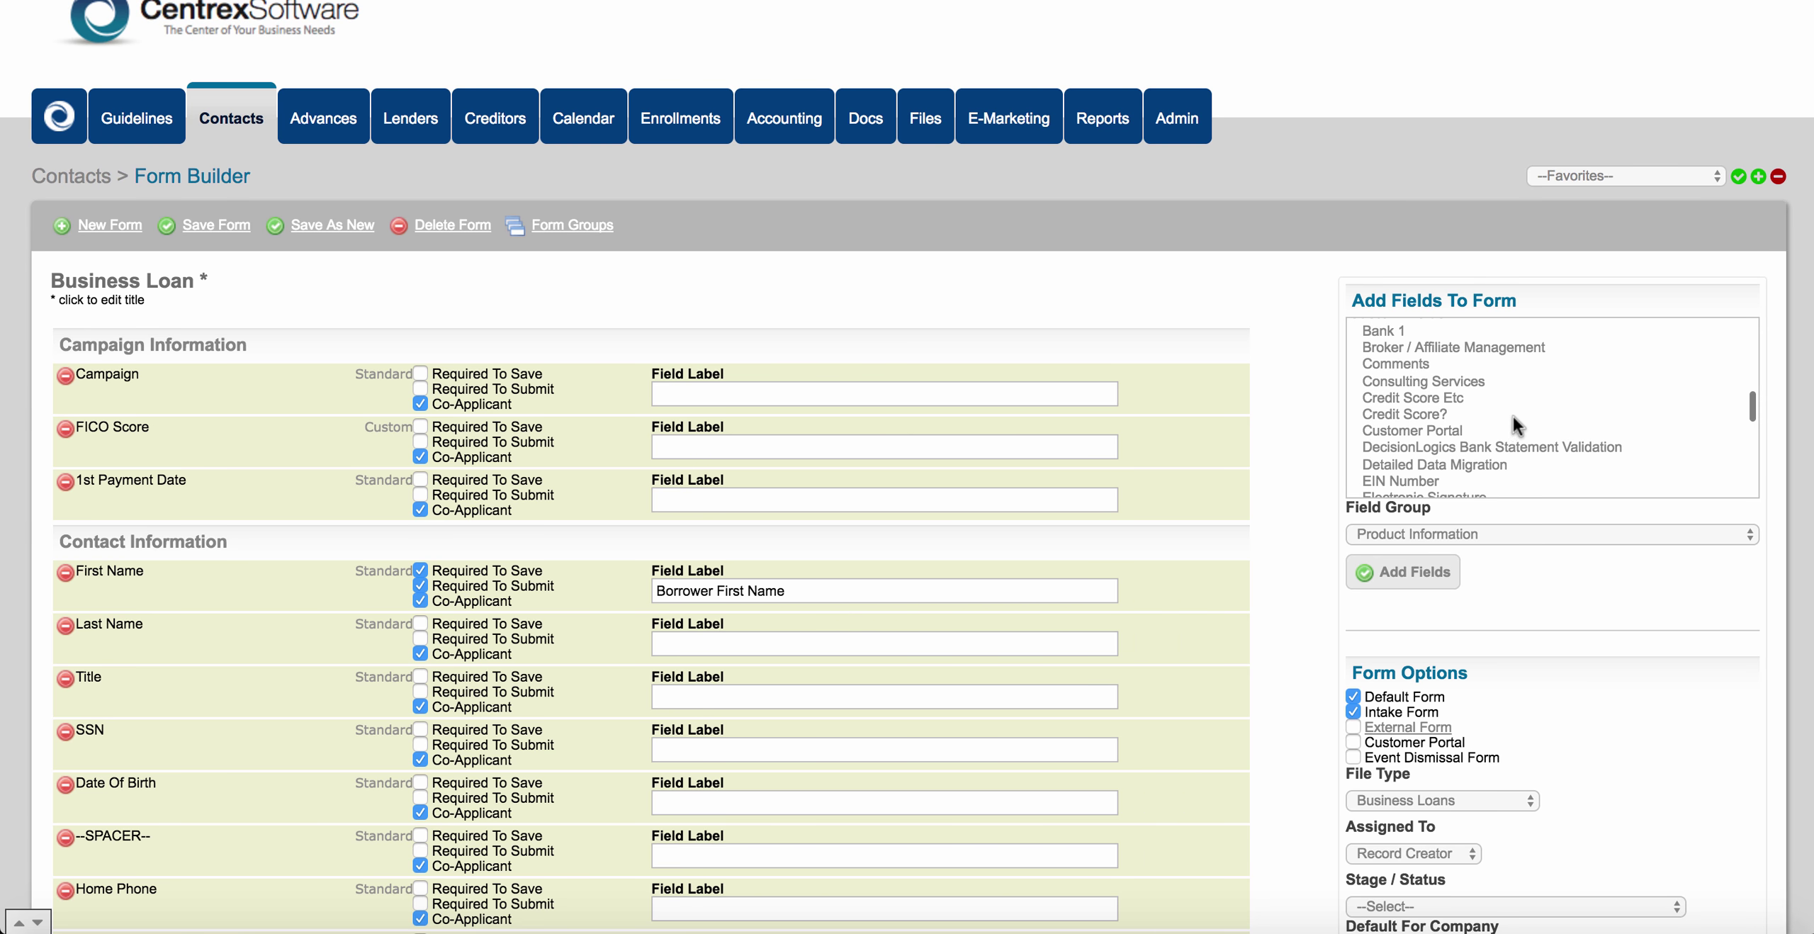
# Add Credit Score Etc to the form in the Campaign Information group.
pyautogui.click(1445, 398)
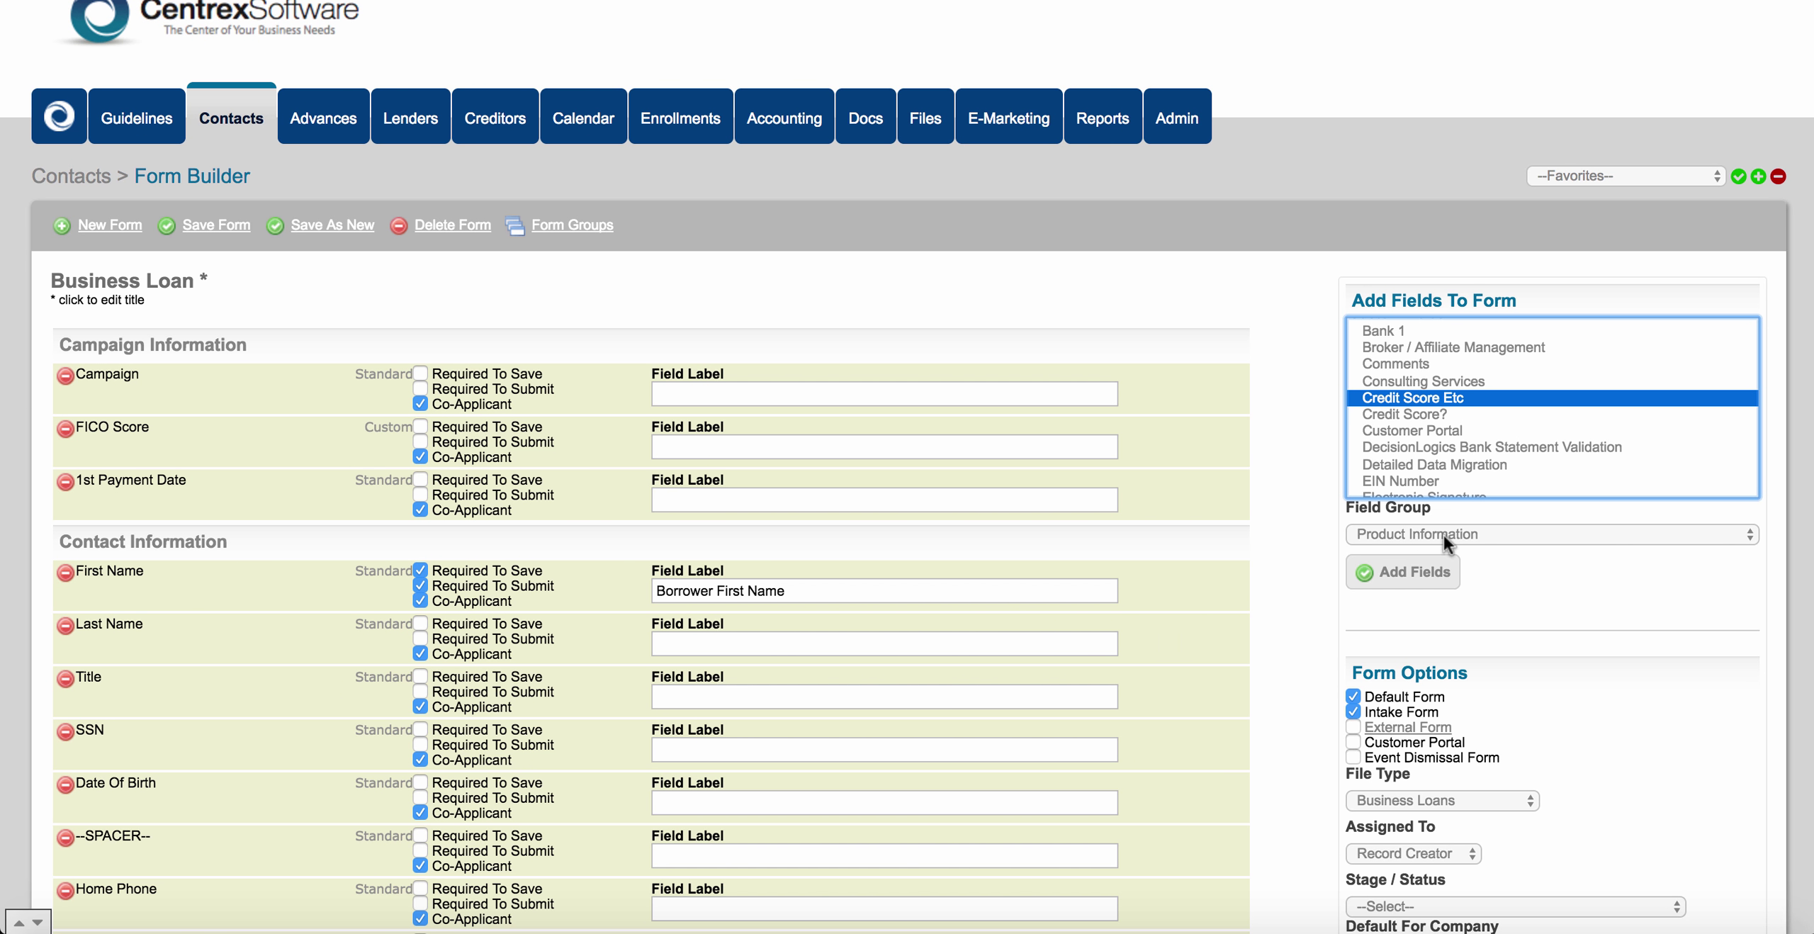
pyautogui.click(1474, 534)
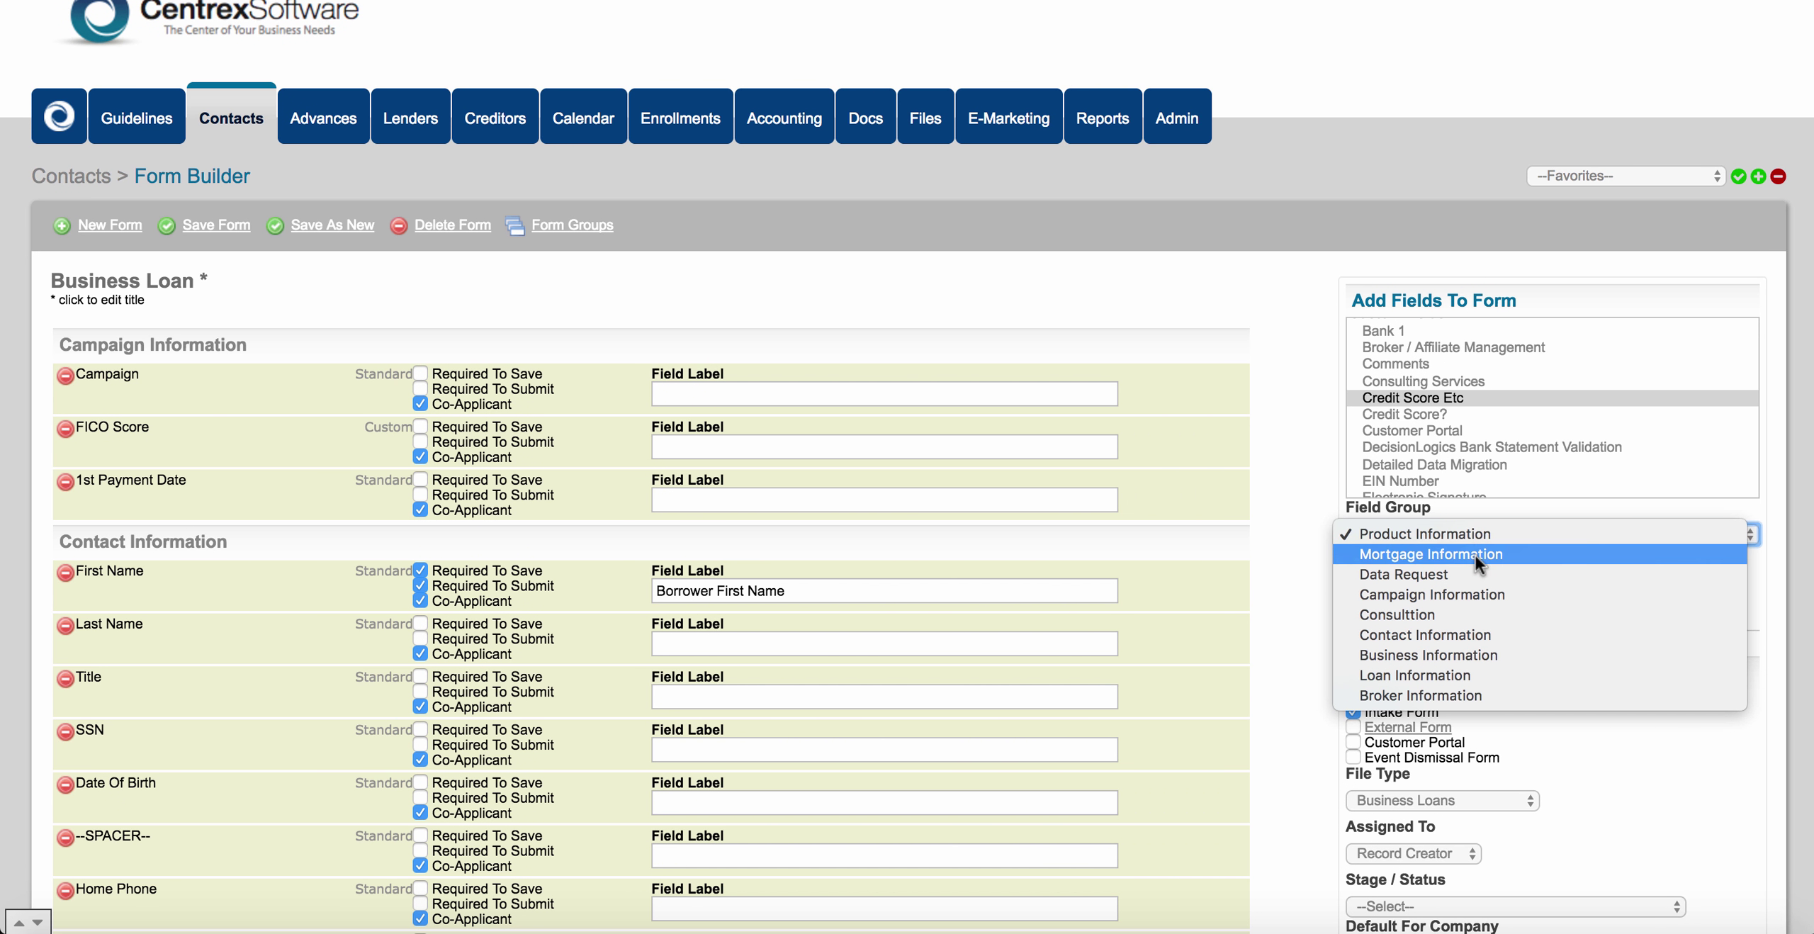
pyautogui.click(1471, 595)
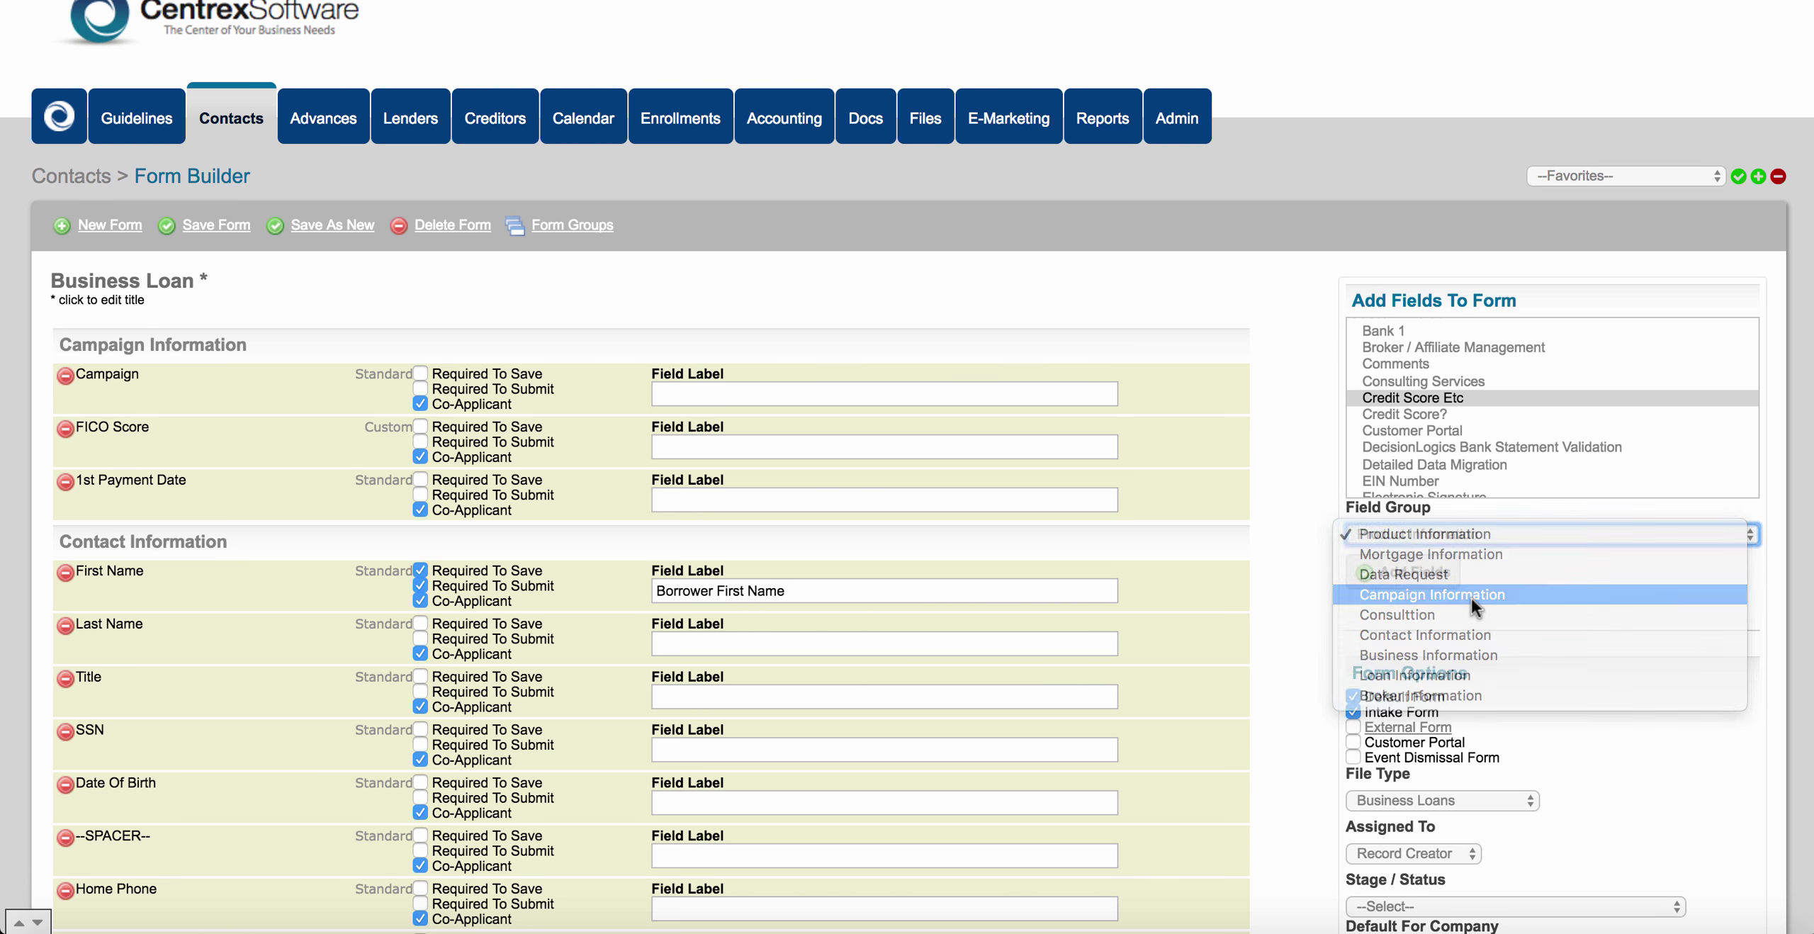
pyautogui.click(1421, 583)
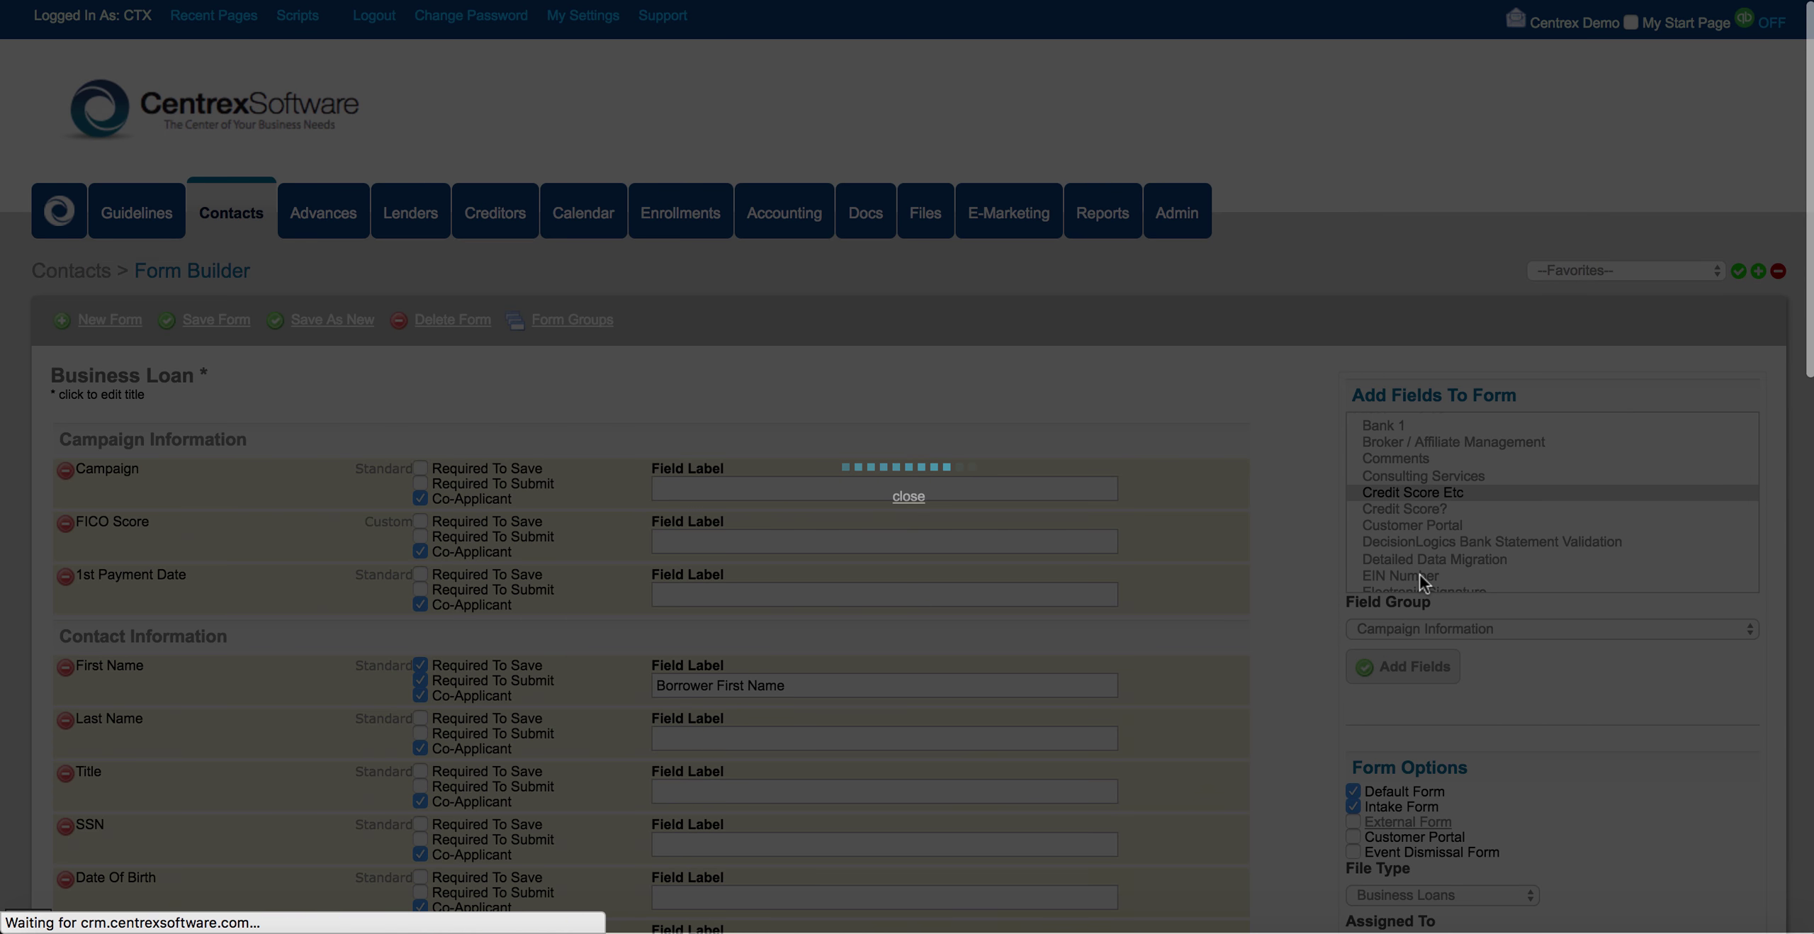
# Tick Required To Save and Co-Applicant for Credit Score Etc, leaving Required To Submit unchecked.
pyautogui.scroll(-3, 190, 548)
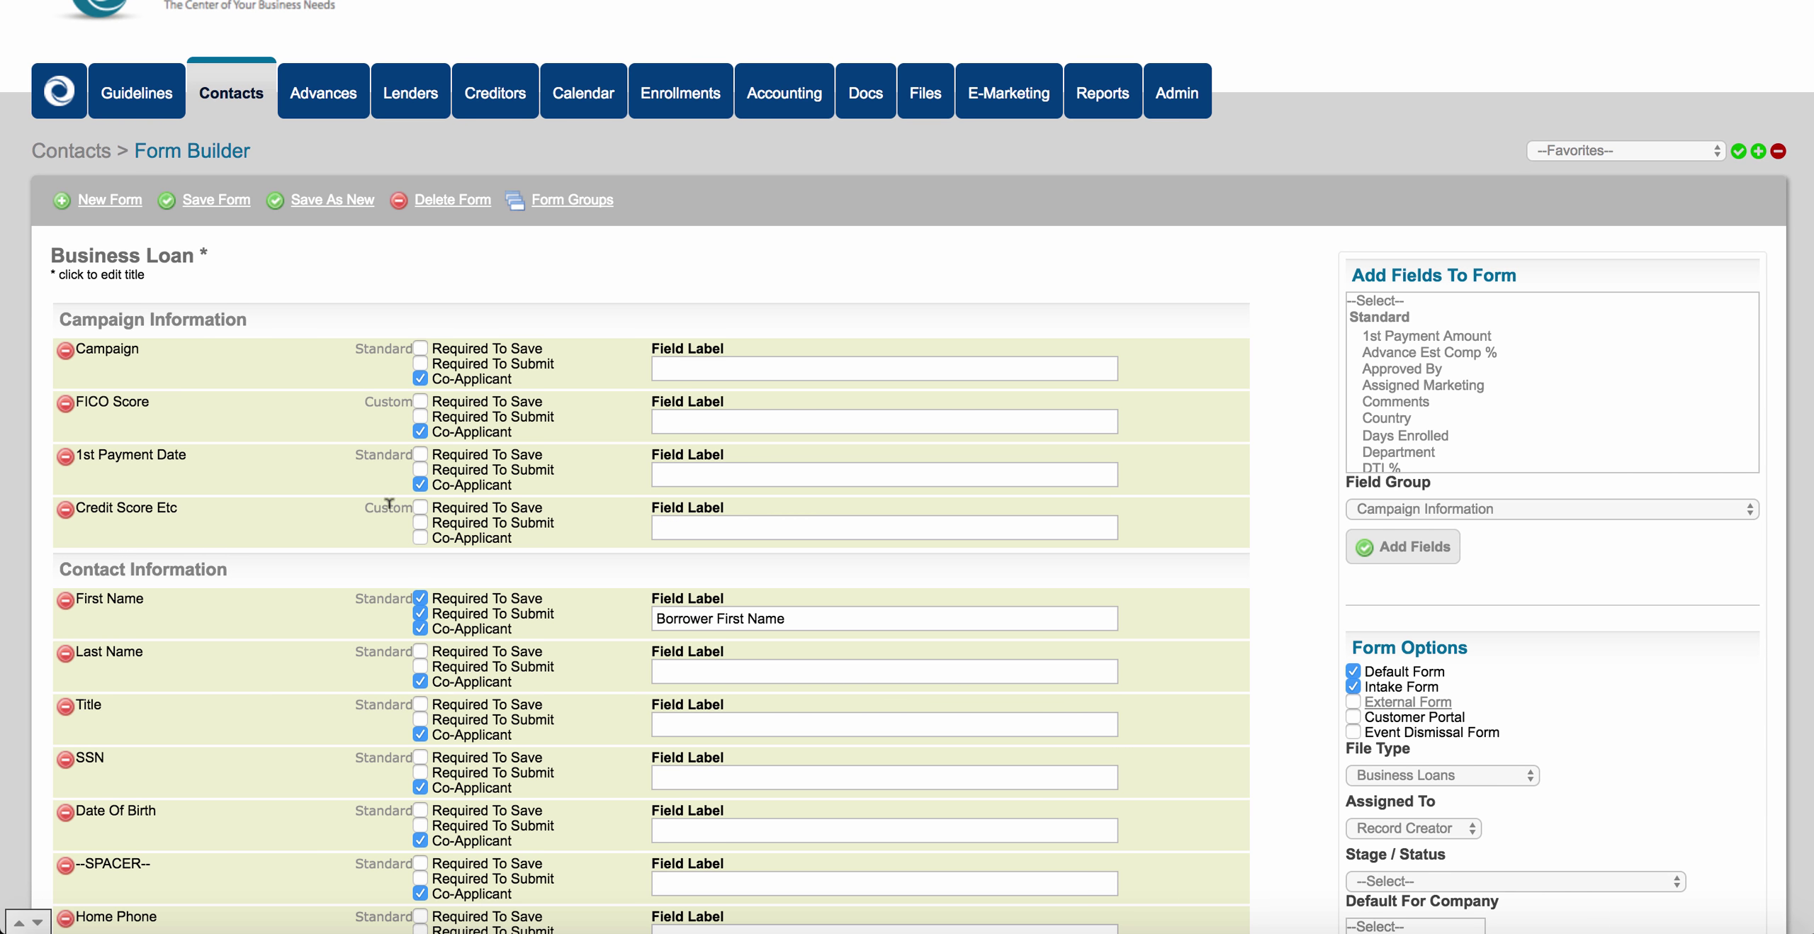
pyautogui.click(420, 507)
pyautogui.click(421, 522)
pyautogui.click(420, 538)
pyautogui.click(420, 538)
pyautogui.click(420, 522)
pyautogui.click(420, 507)
pyautogui.click(419, 508)
pyautogui.click(420, 508)
pyautogui.click(420, 508)
pyautogui.click(420, 523)
pyautogui.click(419, 526)
pyautogui.click(420, 538)
# Change the Credit Score Etc label to 'What is your credit score', save the form, and return to Contacts.
pyautogui.click(669, 519)
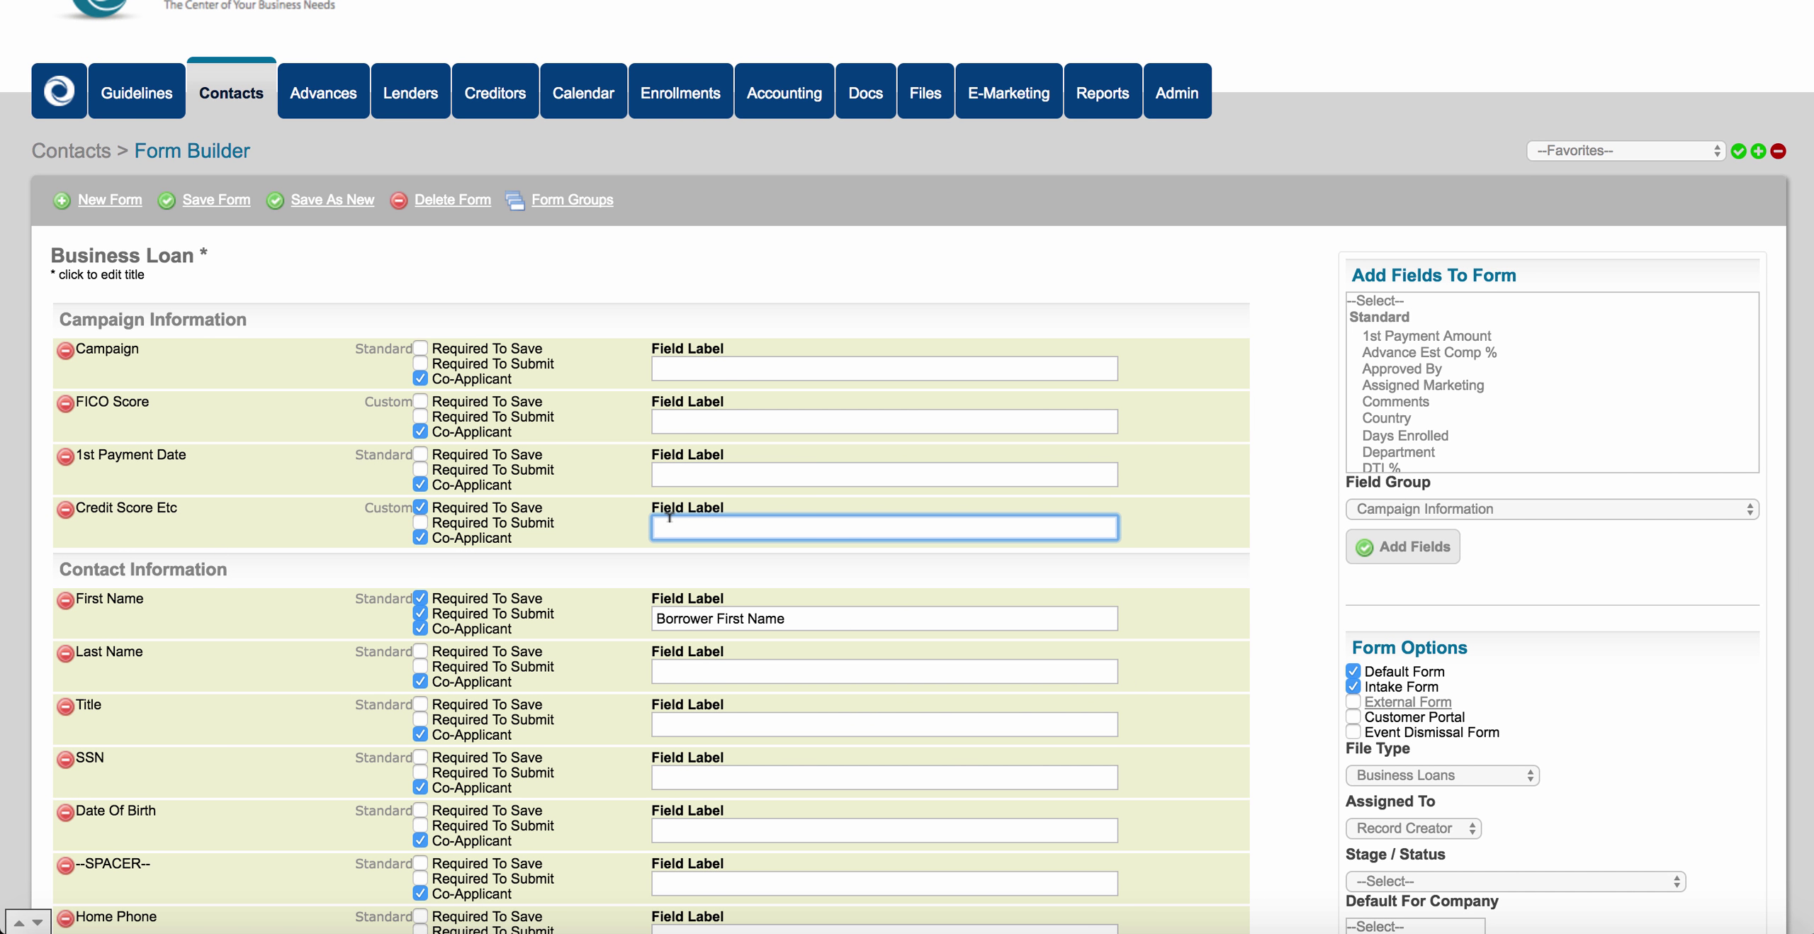
pyautogui.write('What is your credit scireore')
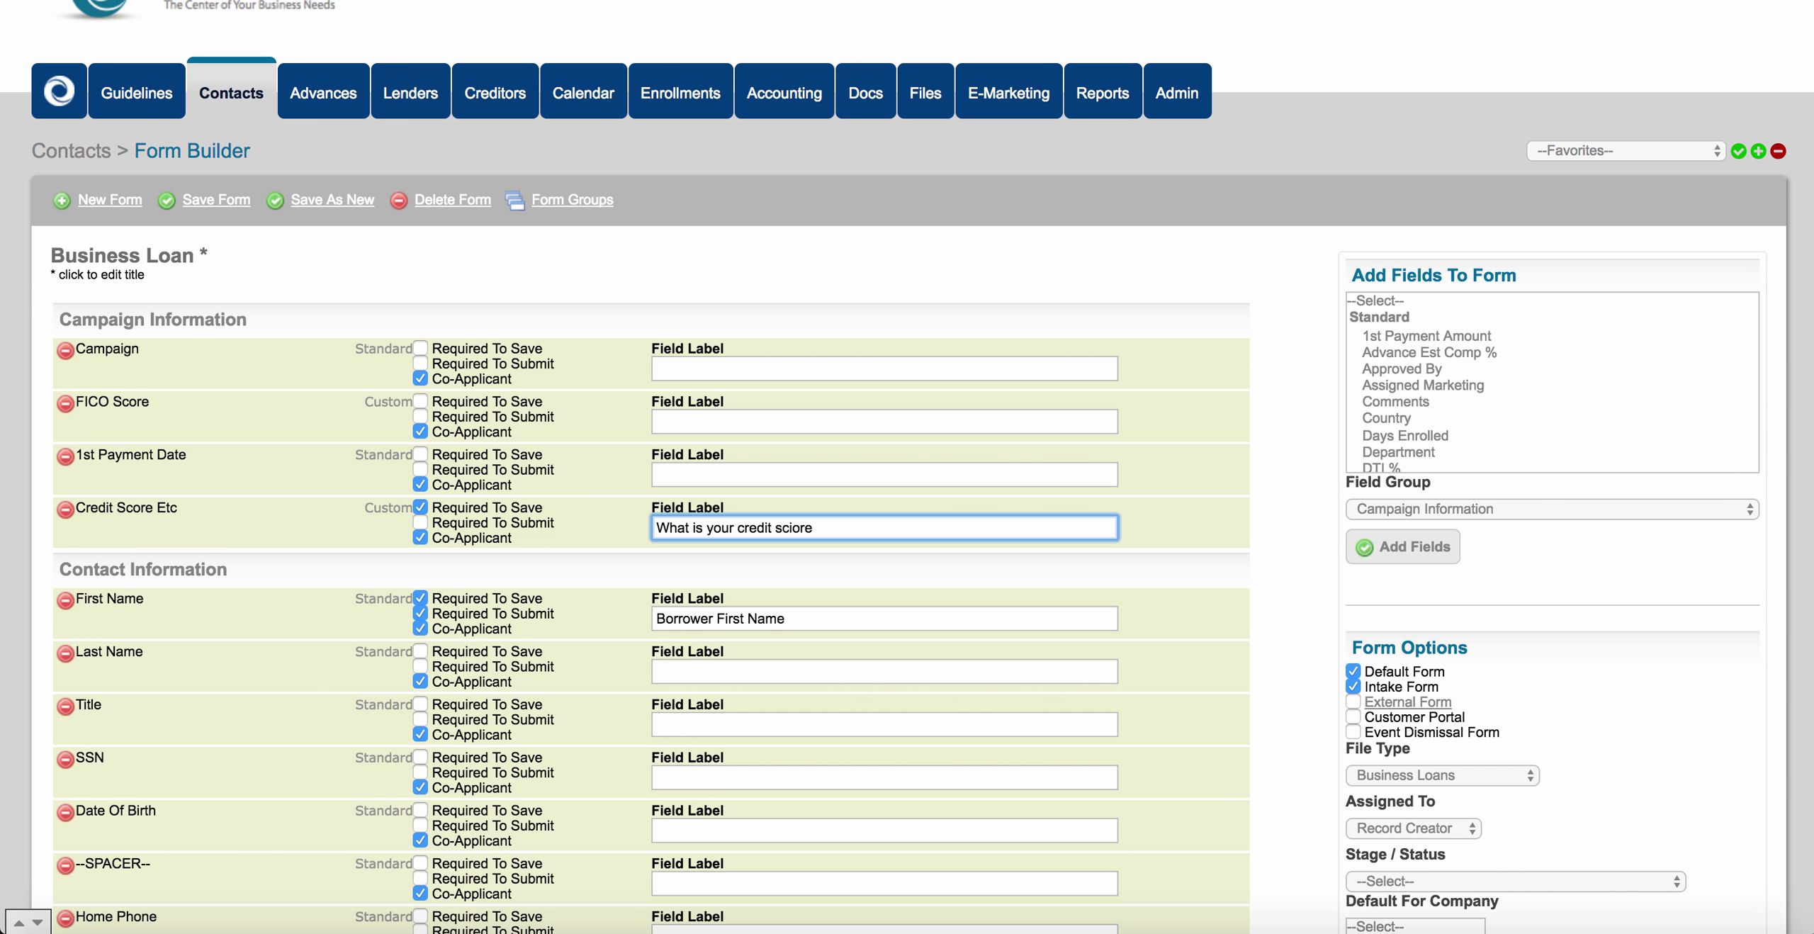
pyautogui.press('BackSpace')
pyautogui.press('BackSpace')
pyautogui.write('ore')
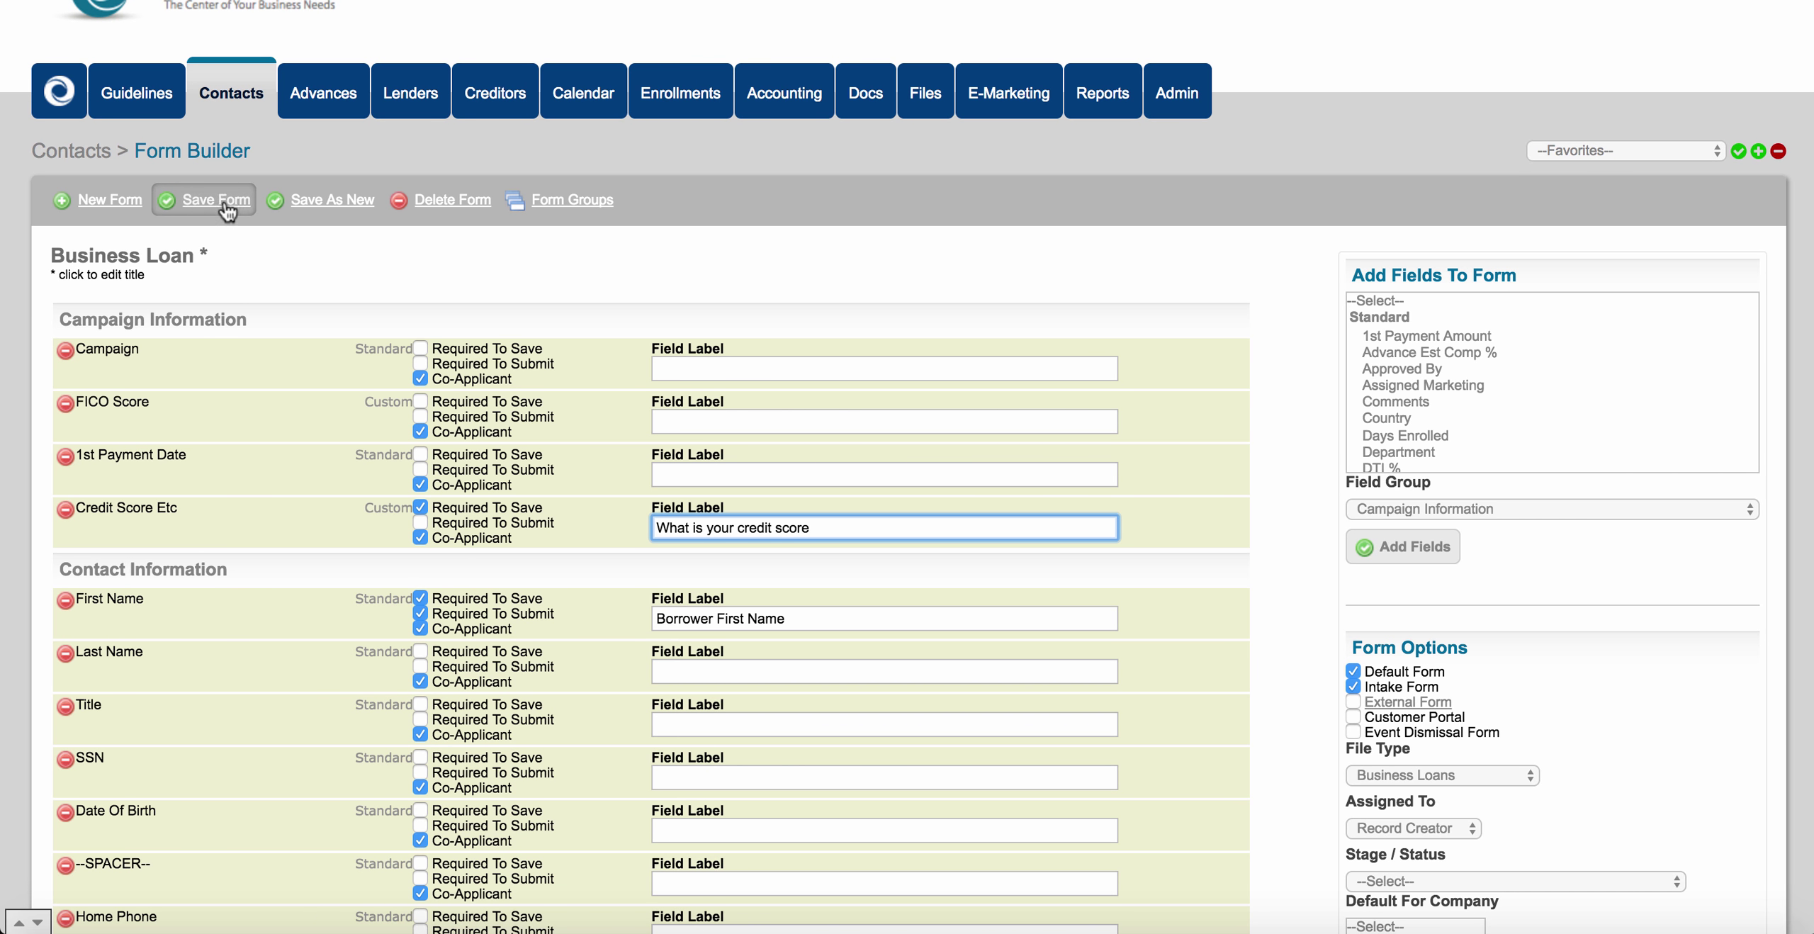
pyautogui.moveTo(810, 528); pyautogui.dragTo(653, 528)
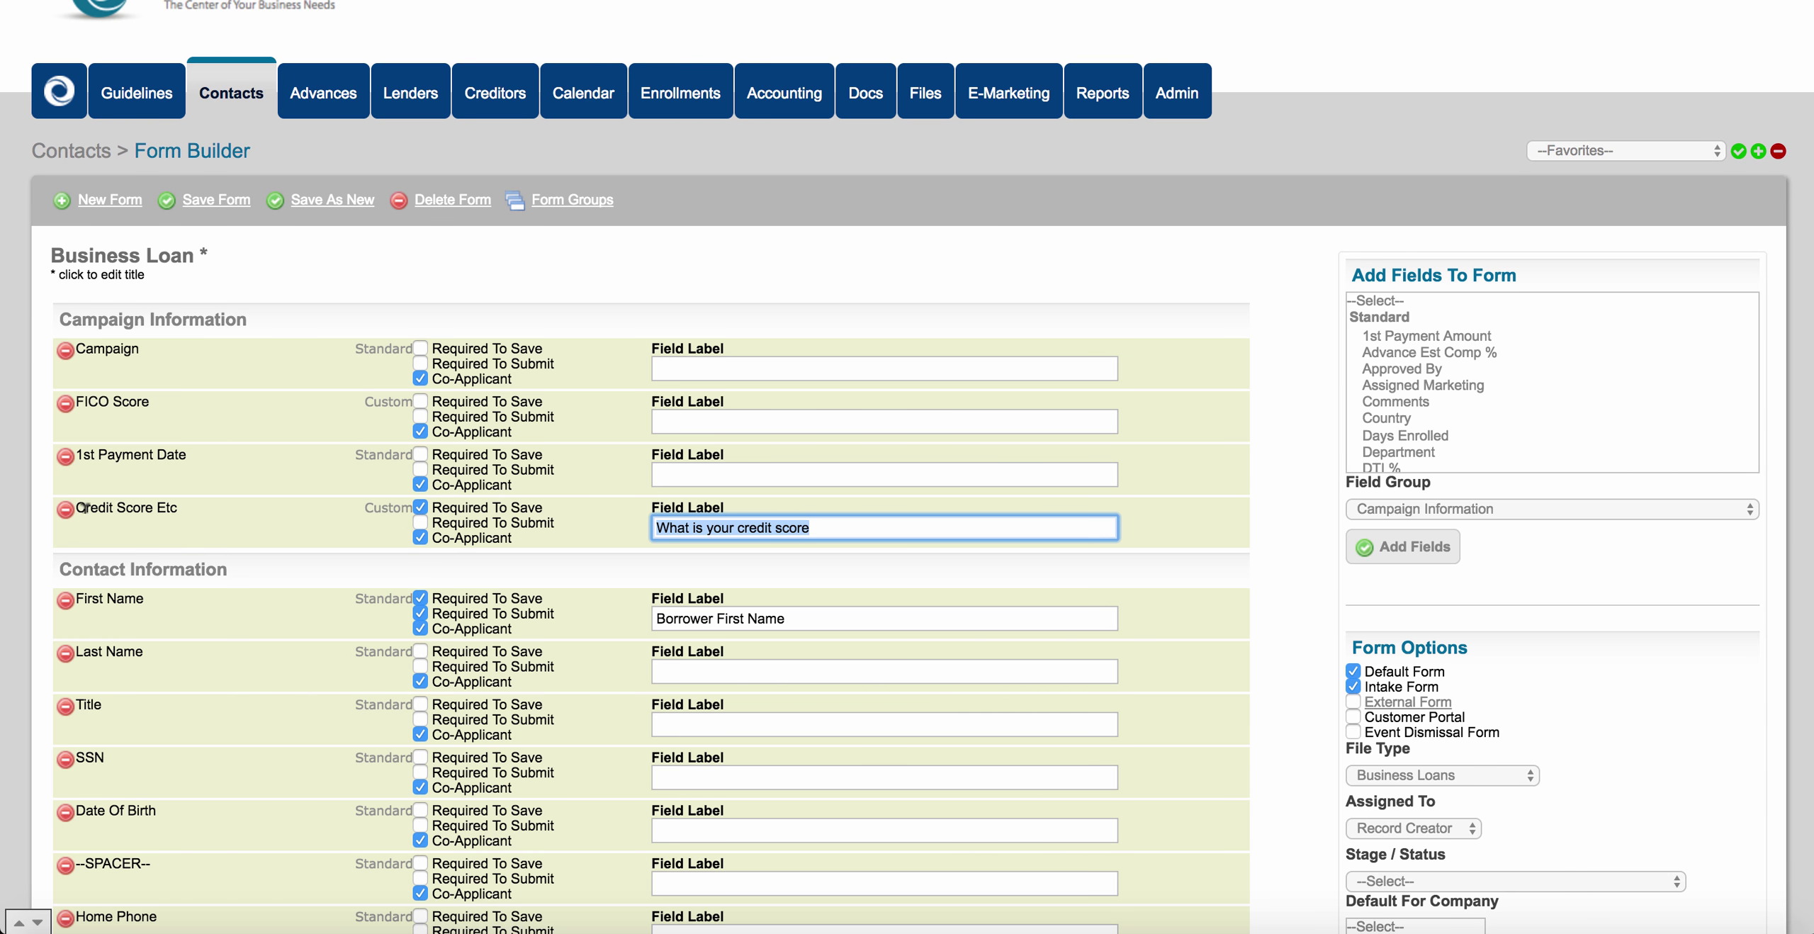
pyautogui.click(226, 199)
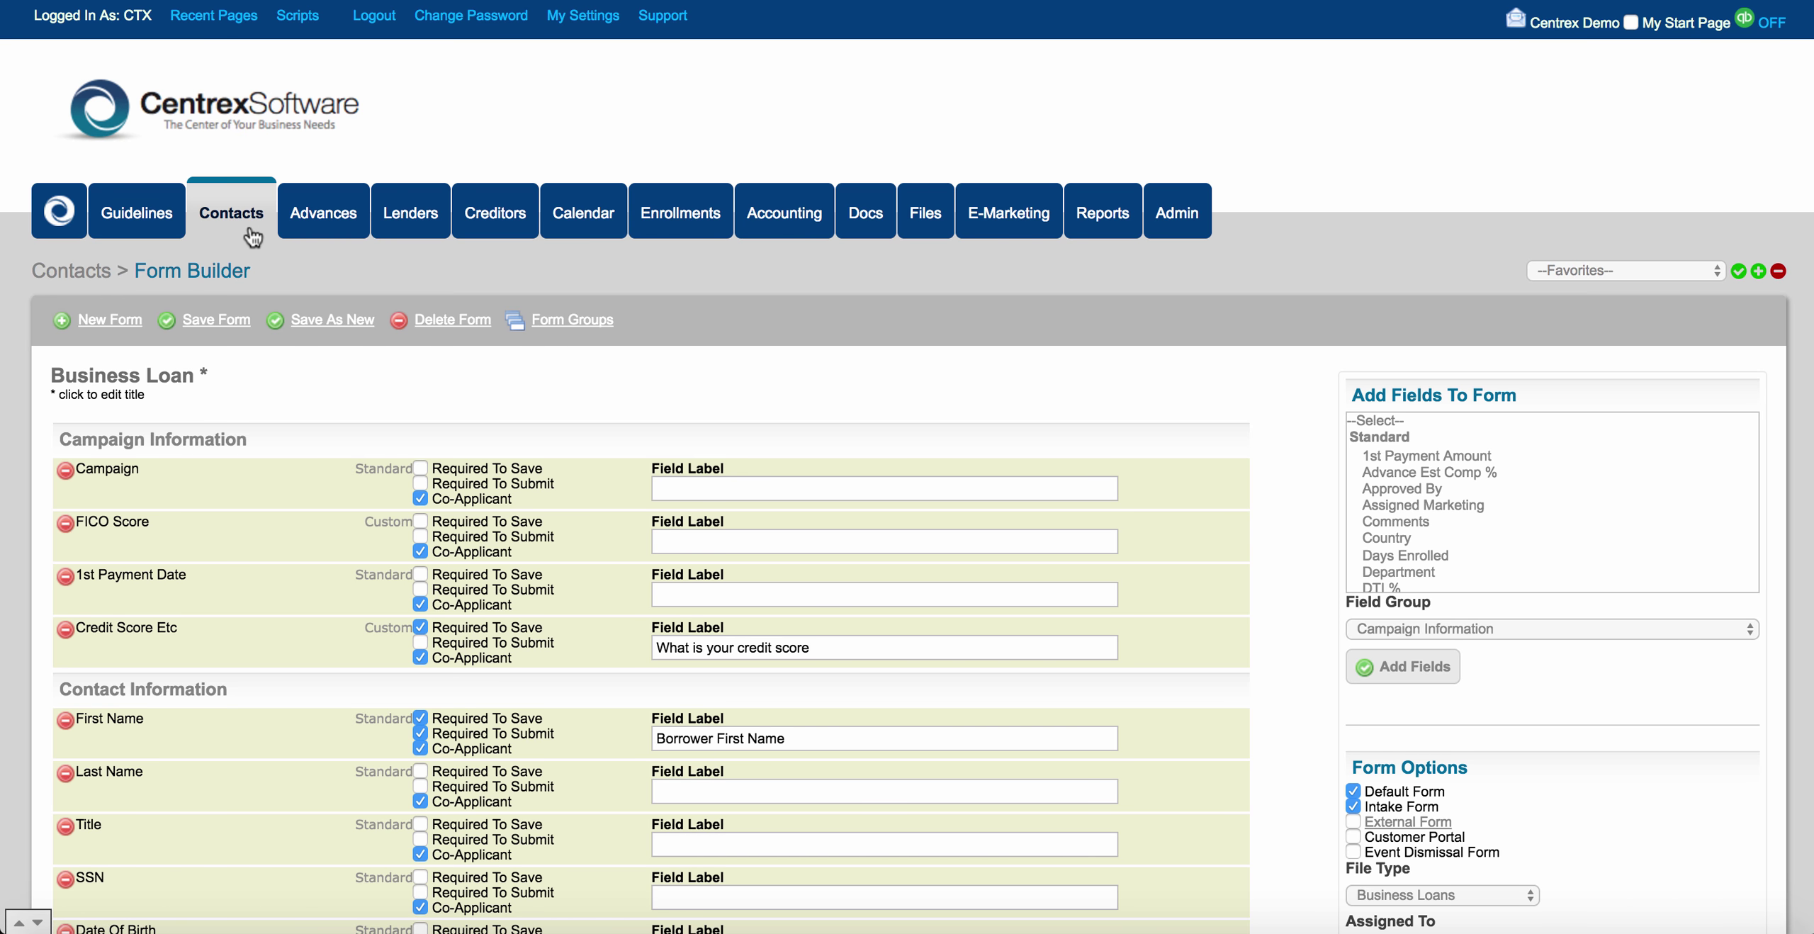
pyautogui.click(249, 223)
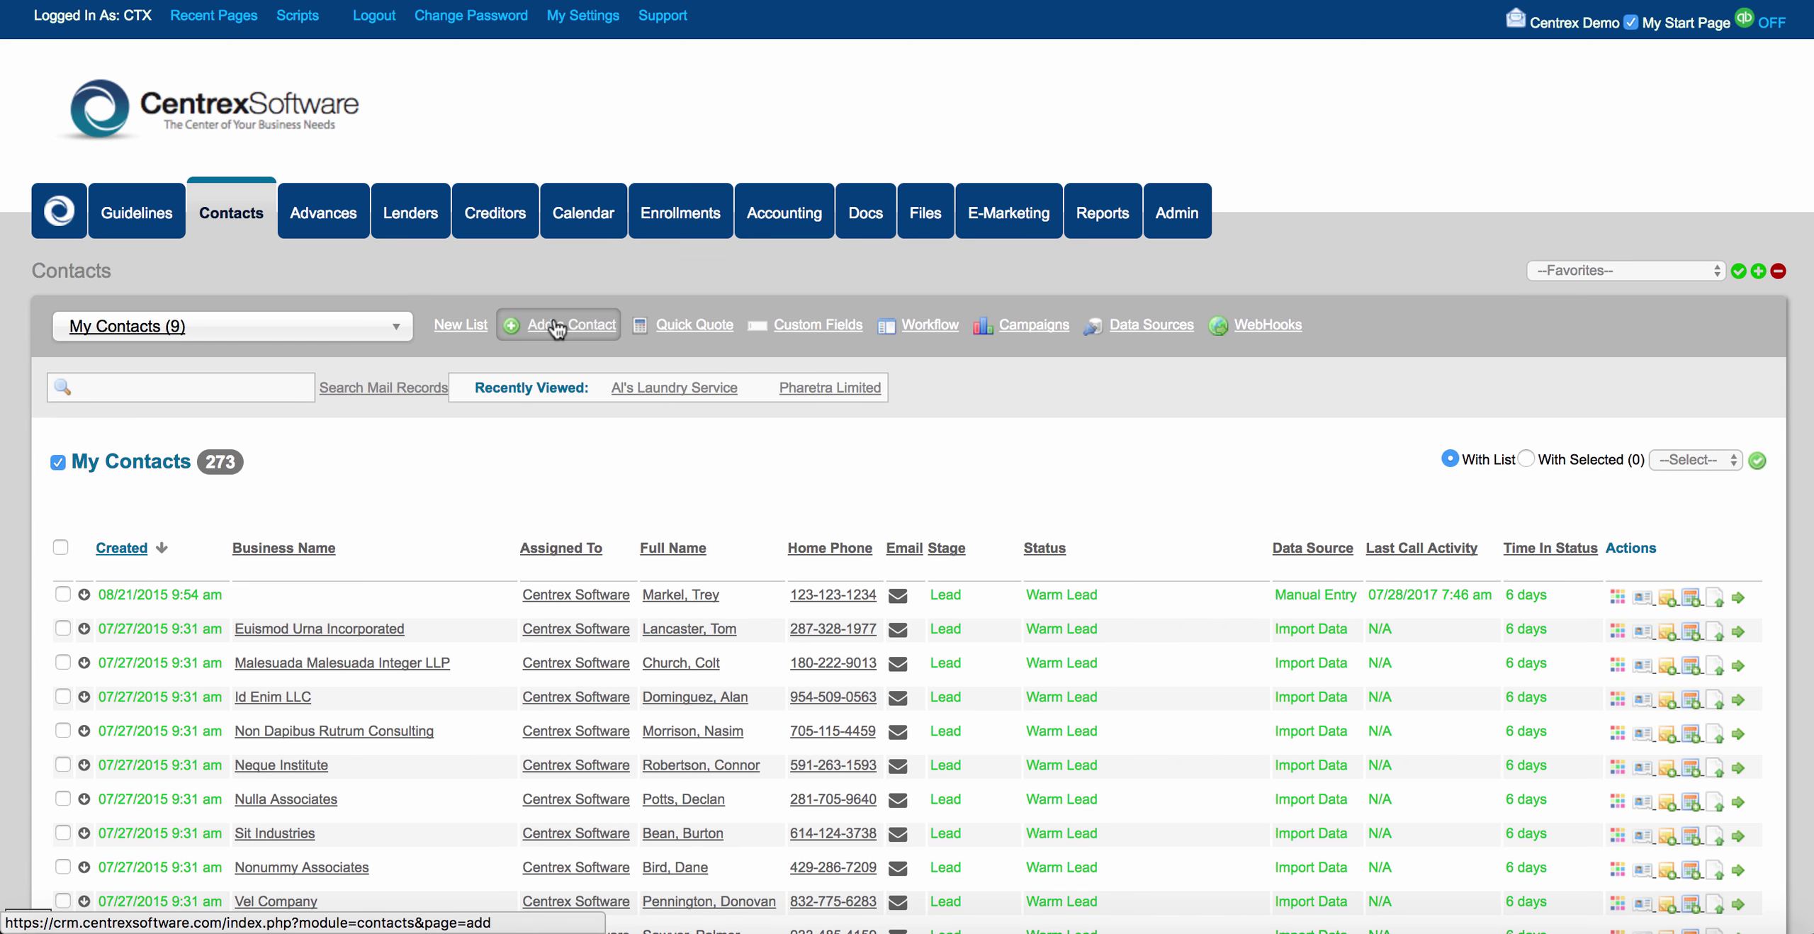
# Start a new contact and switch it to the Business Loan form.
pyautogui.click(556, 326)
pyautogui.scroll(-1, 632, 469)
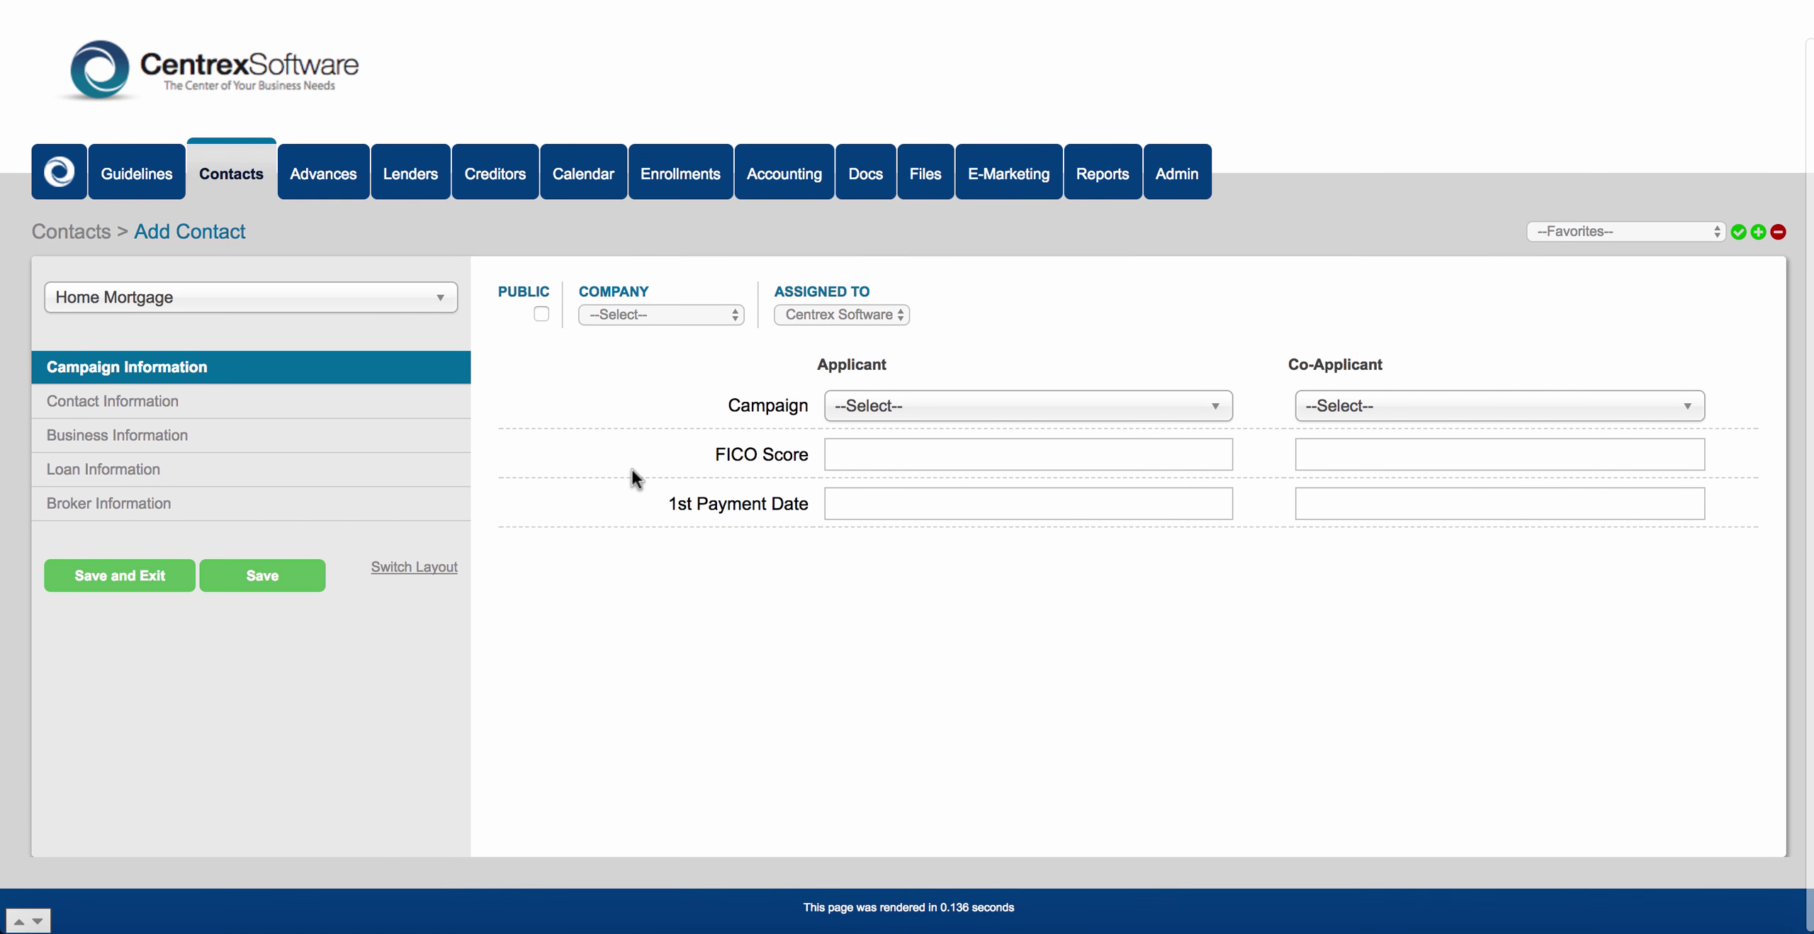
pyautogui.click(190, 314)
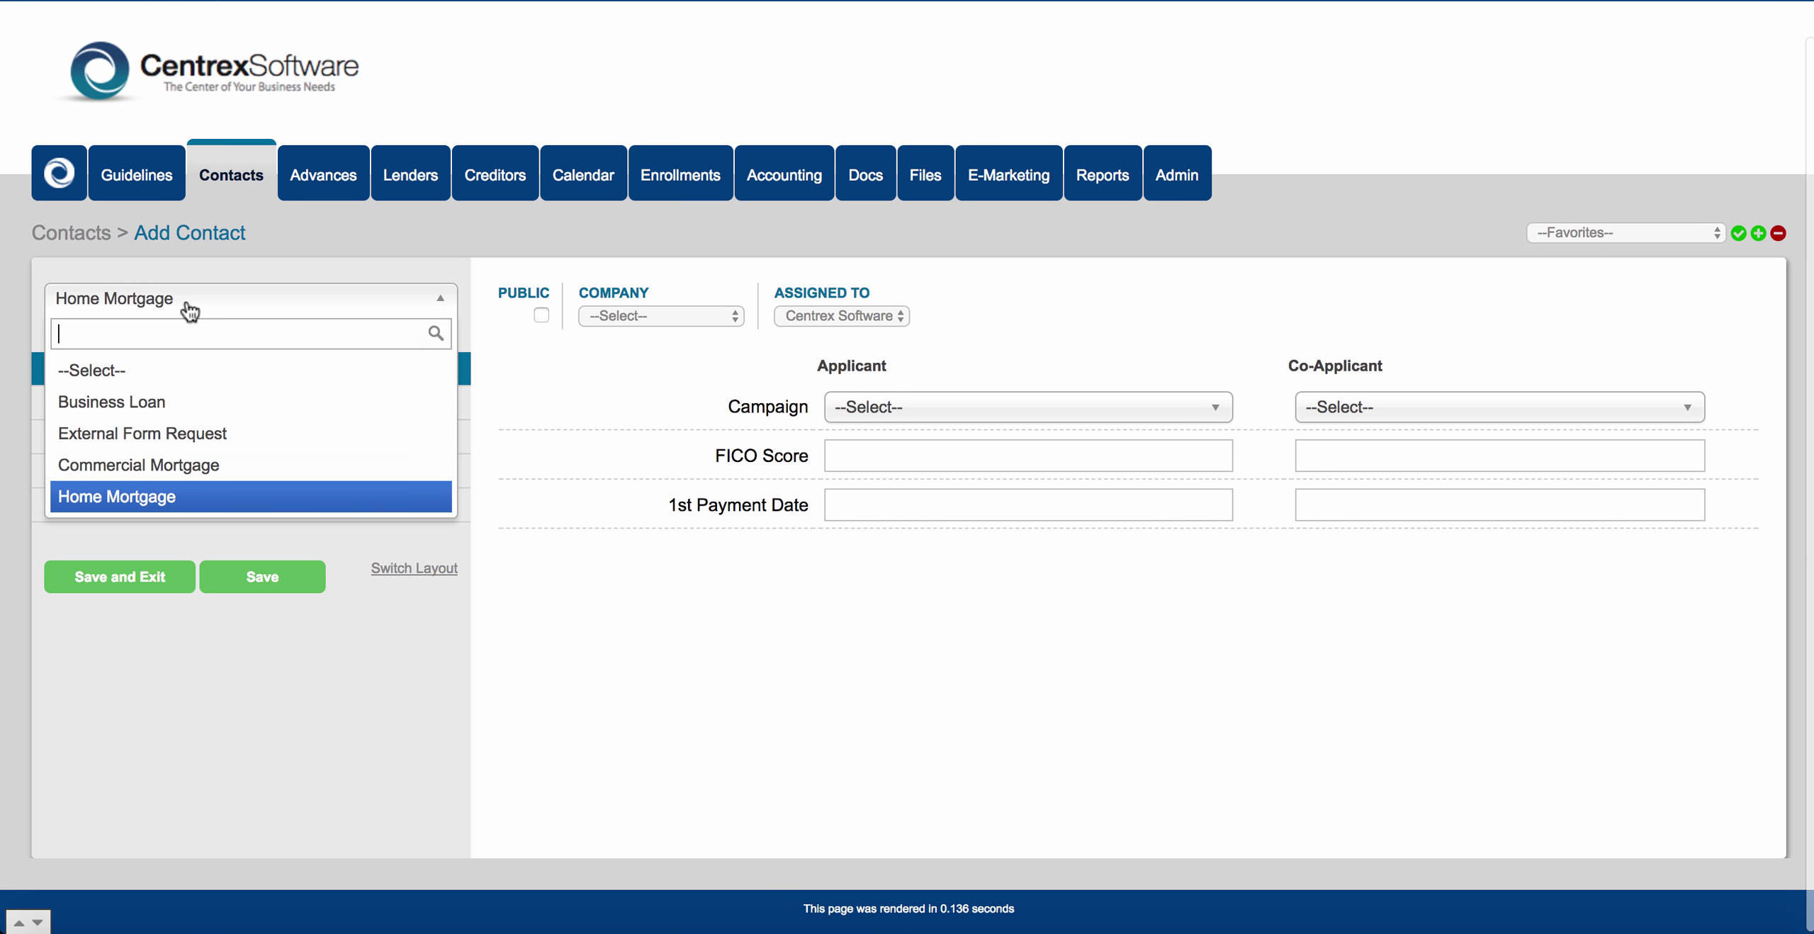
pyautogui.click(190, 401)
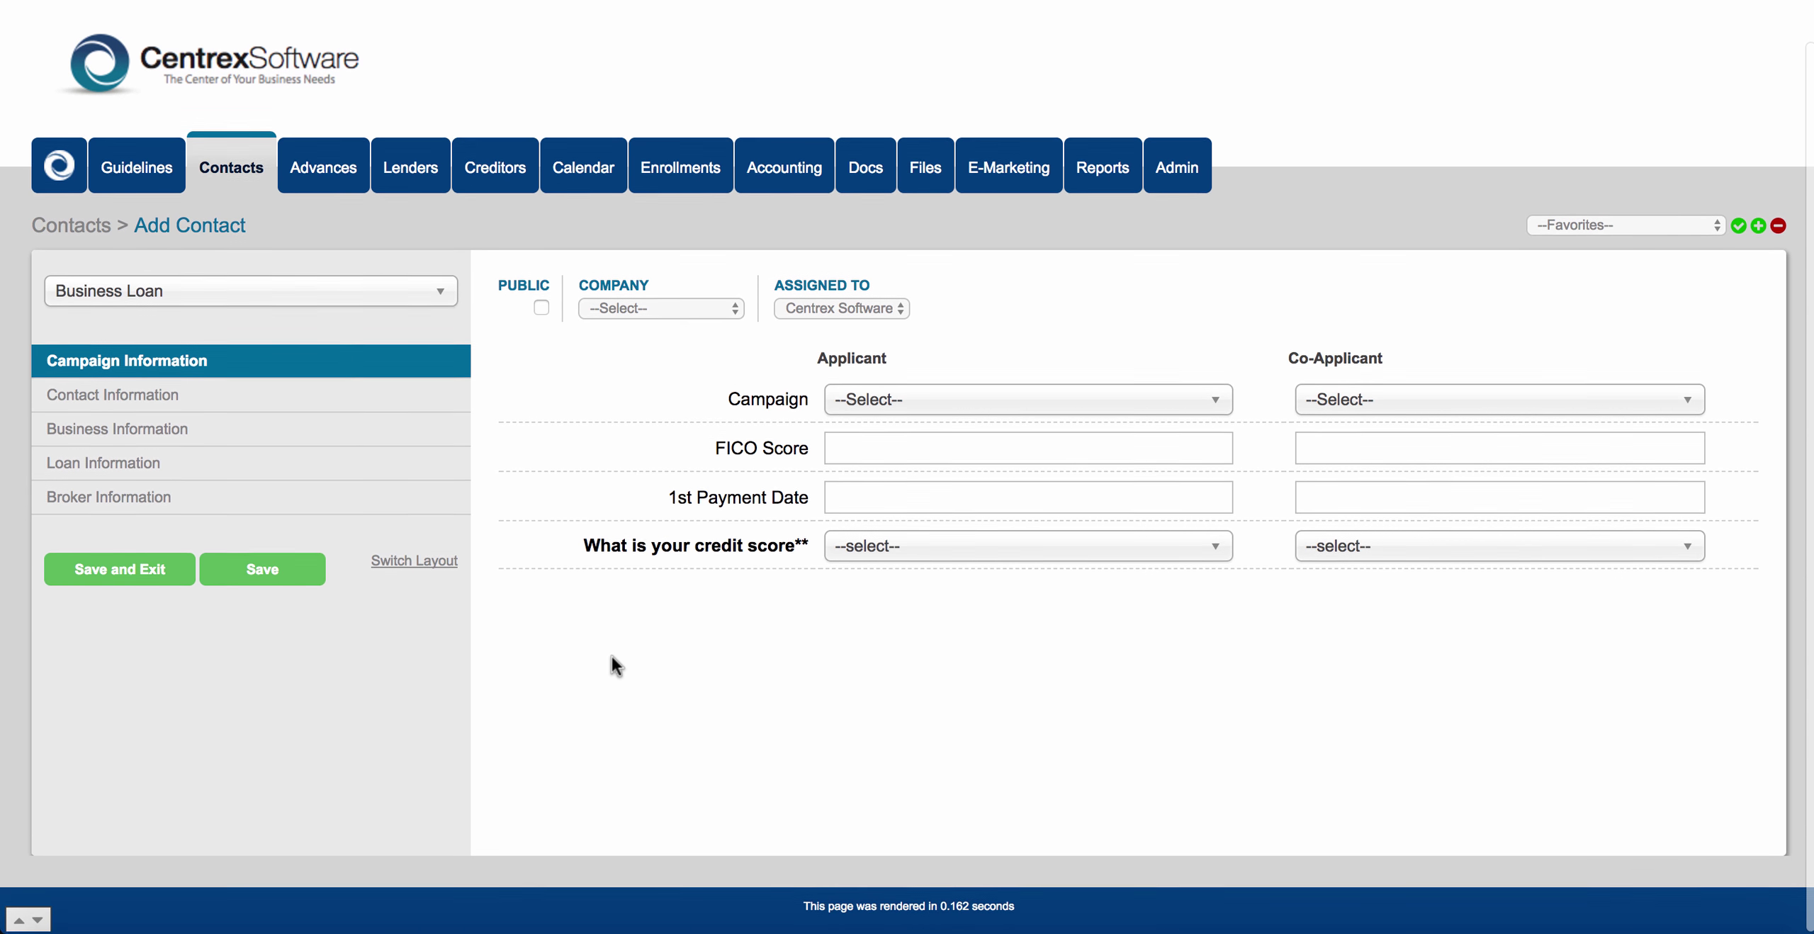
# Check the credit score question and its choices, then attempt Save and Exit and dismiss the required-fields warning.
pyautogui.moveTo(583, 545); pyautogui.dragTo(801, 540)
pyautogui.click(801, 544)
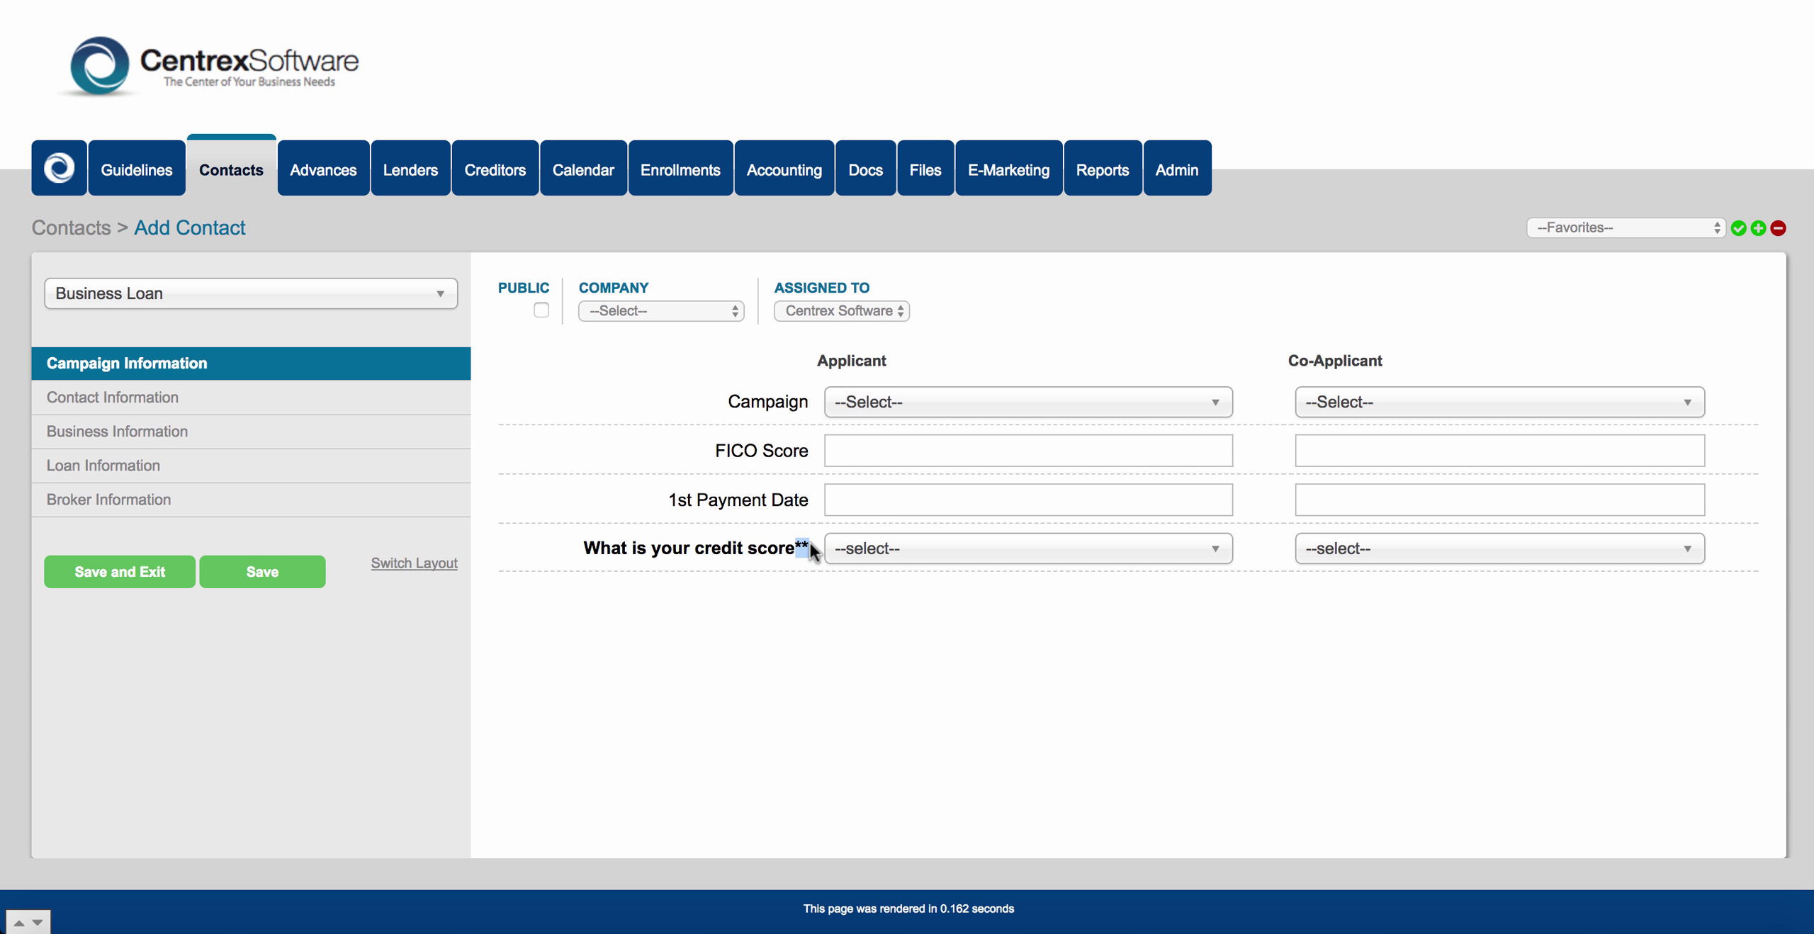
pyautogui.click(960, 550)
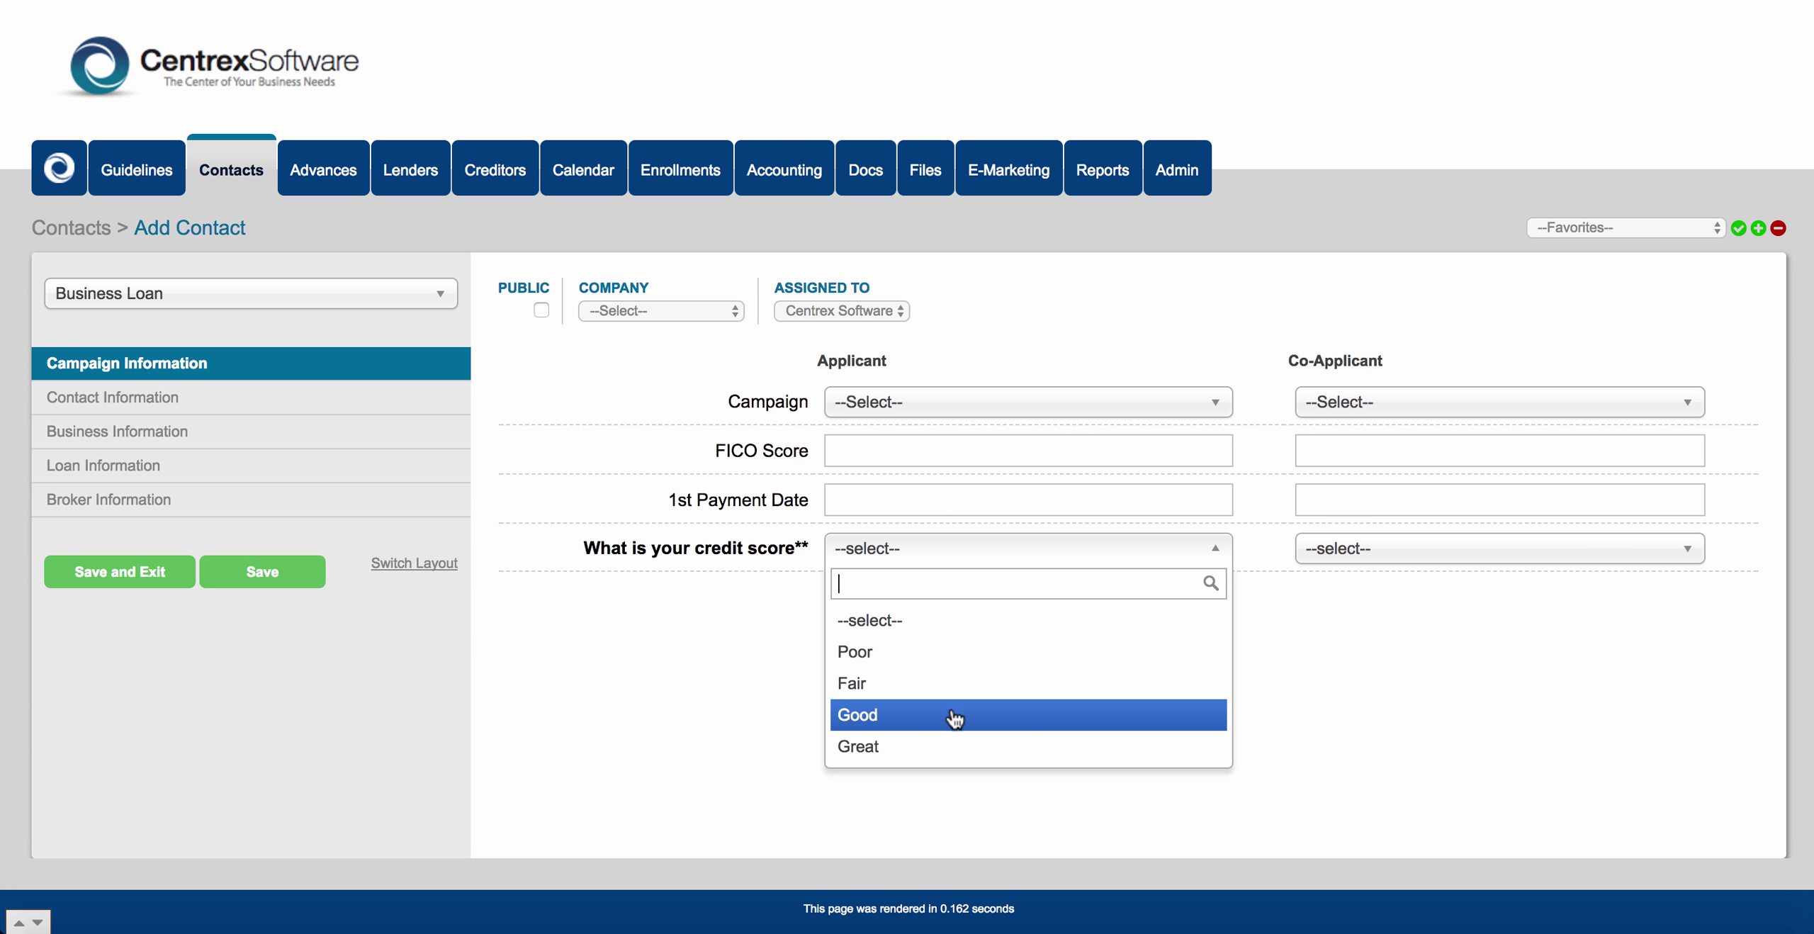
pyautogui.click(717, 660)
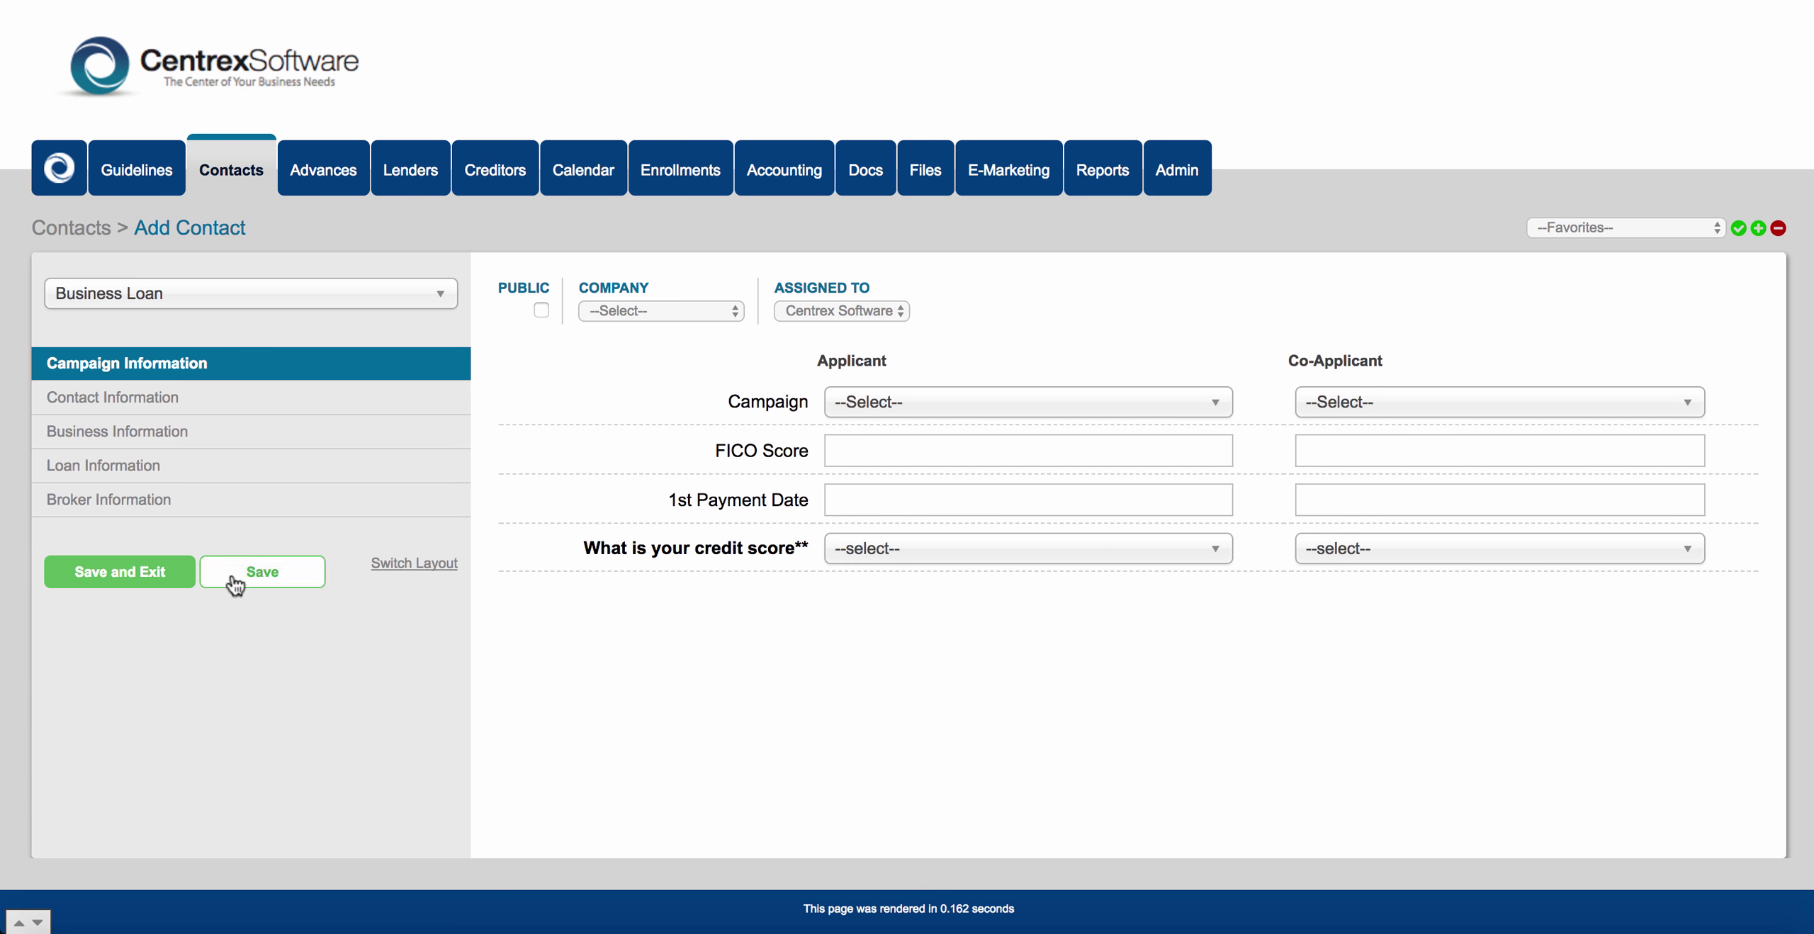
pyautogui.click(153, 578)
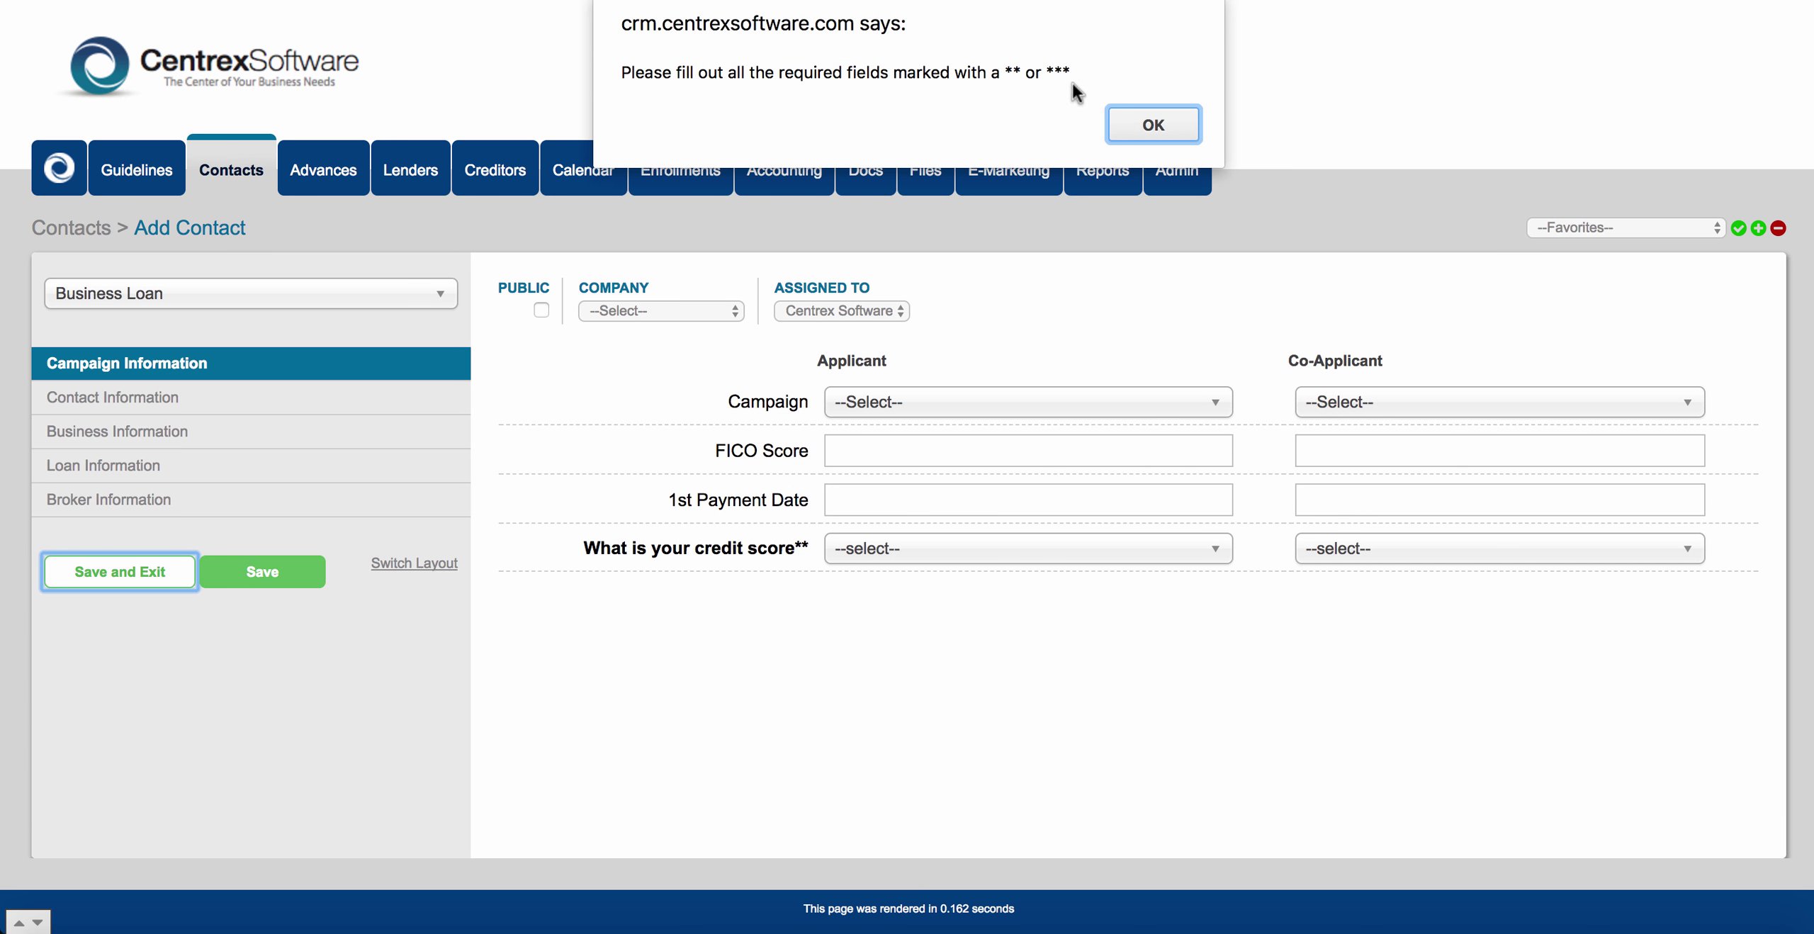
pyautogui.click(1149, 127)
# Answer the credit score question with Poor, retry Save and Exit, and dismiss the warning.
pyautogui.click(911, 560)
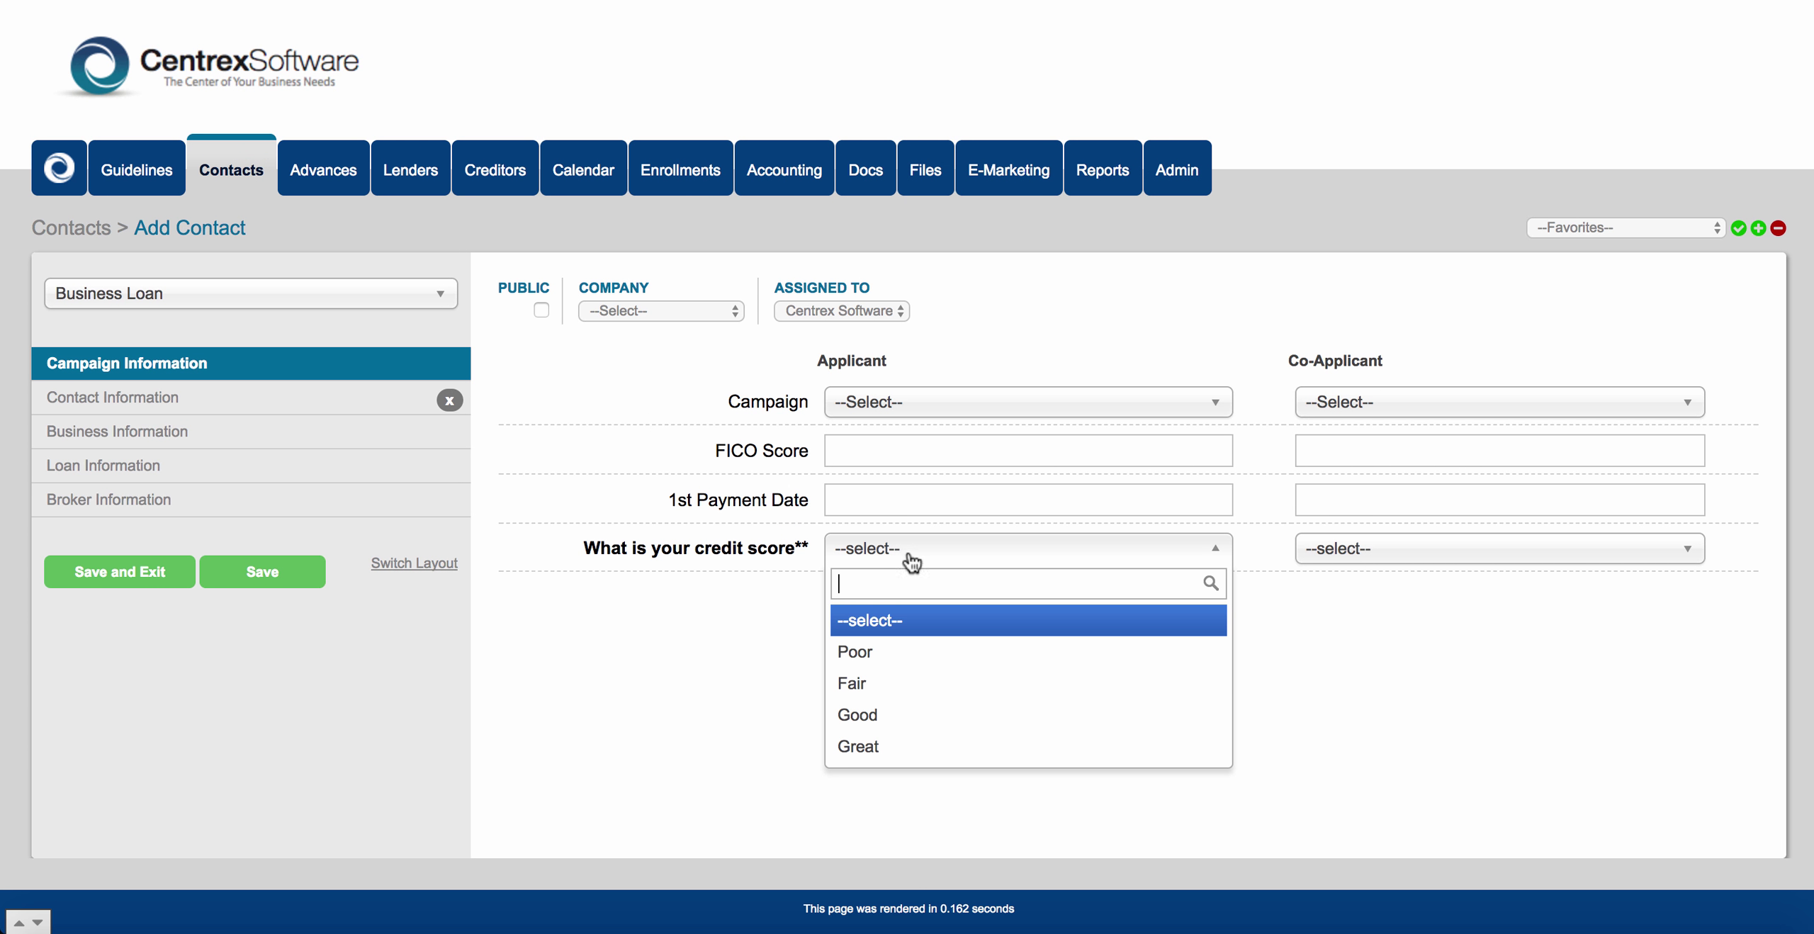
pyautogui.click(893, 651)
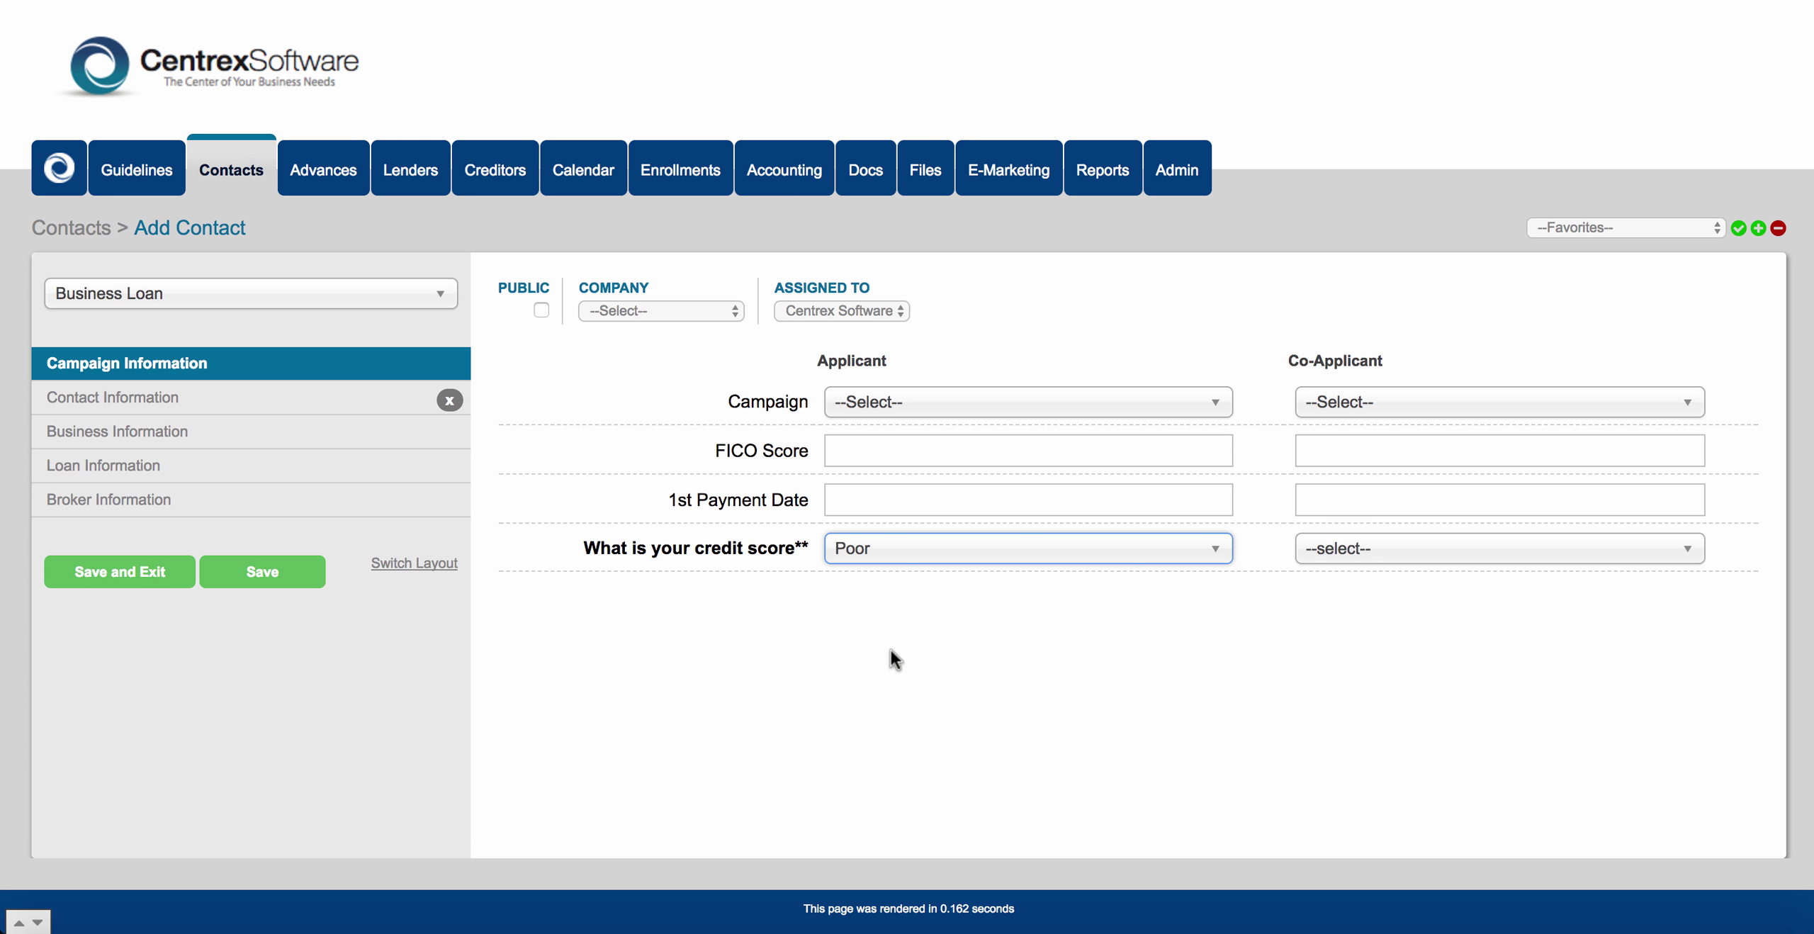
pyautogui.click(167, 580)
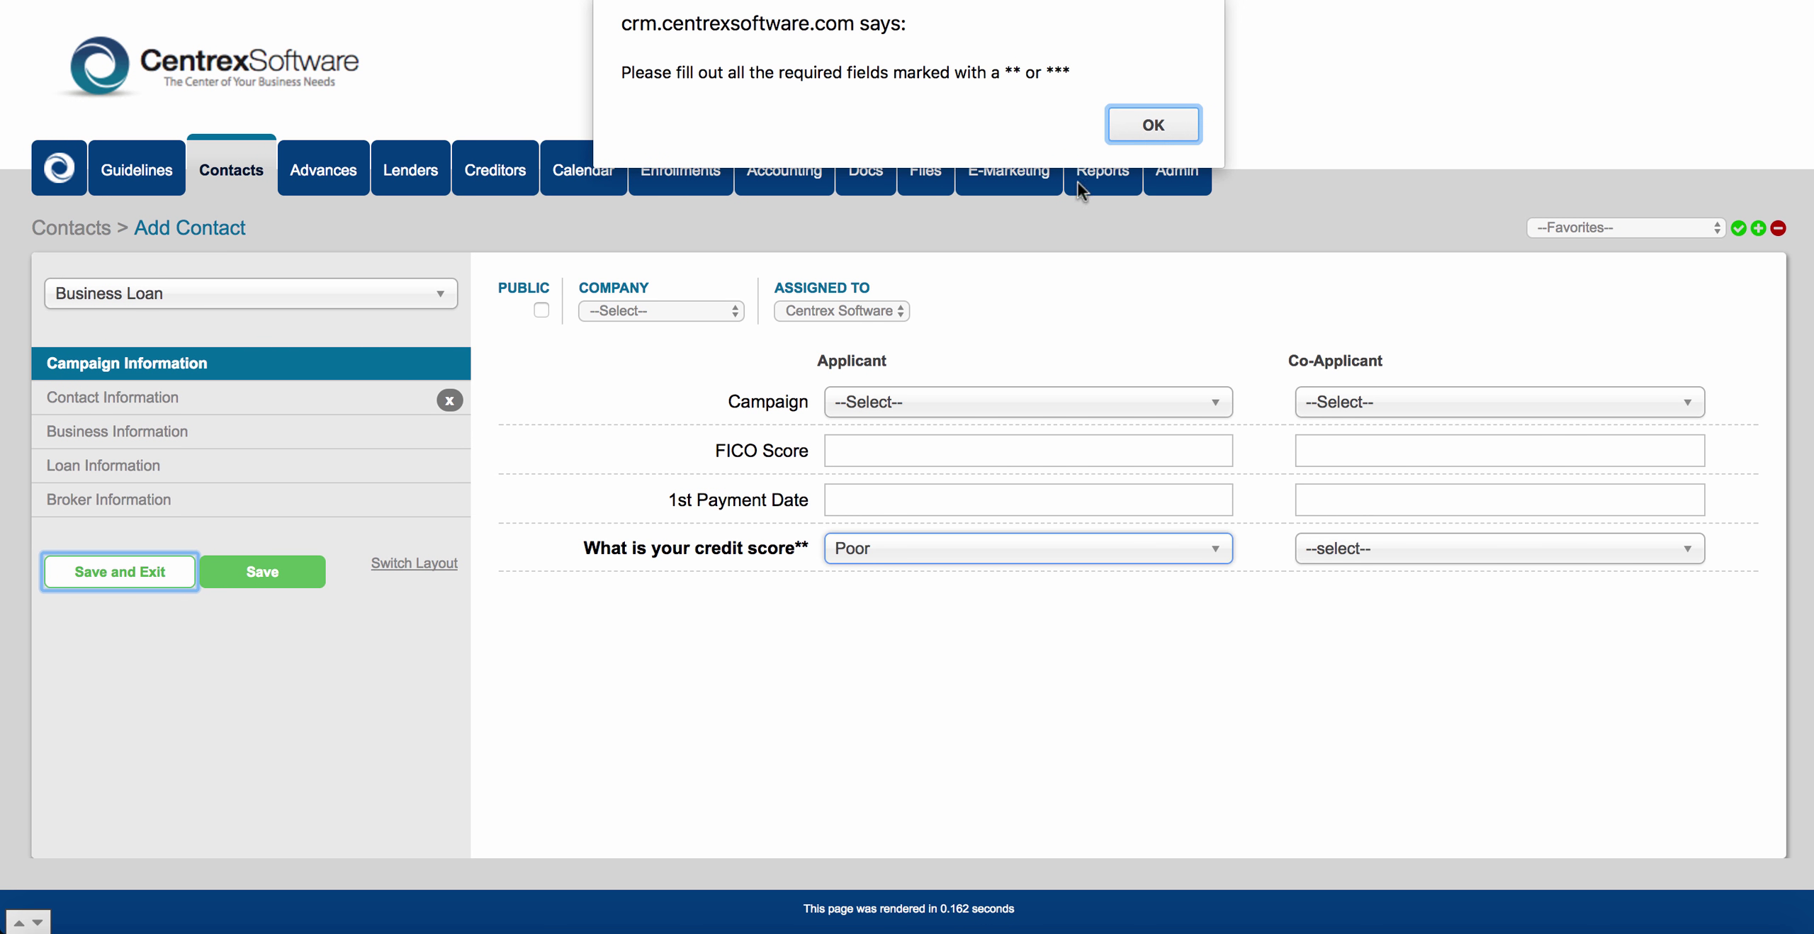
pyautogui.click(1133, 131)
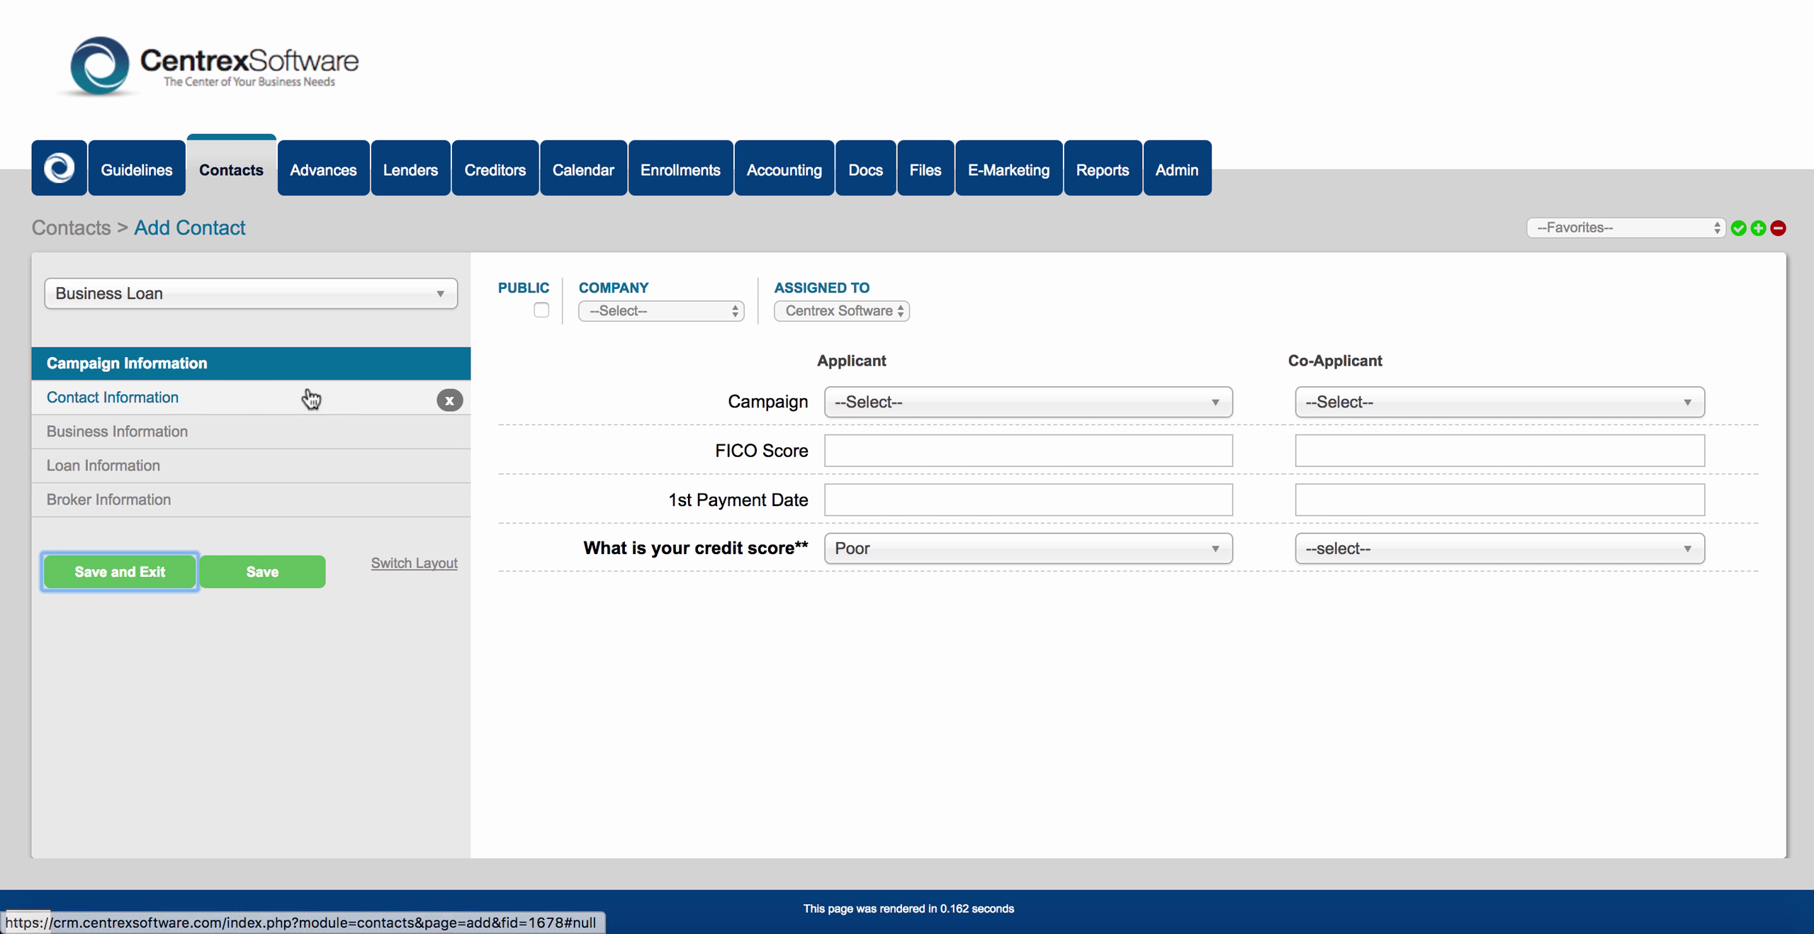
# Look through the Contact, Business and Campaign Information sections, then return to the 273-contact list.
pyautogui.click(171, 406)
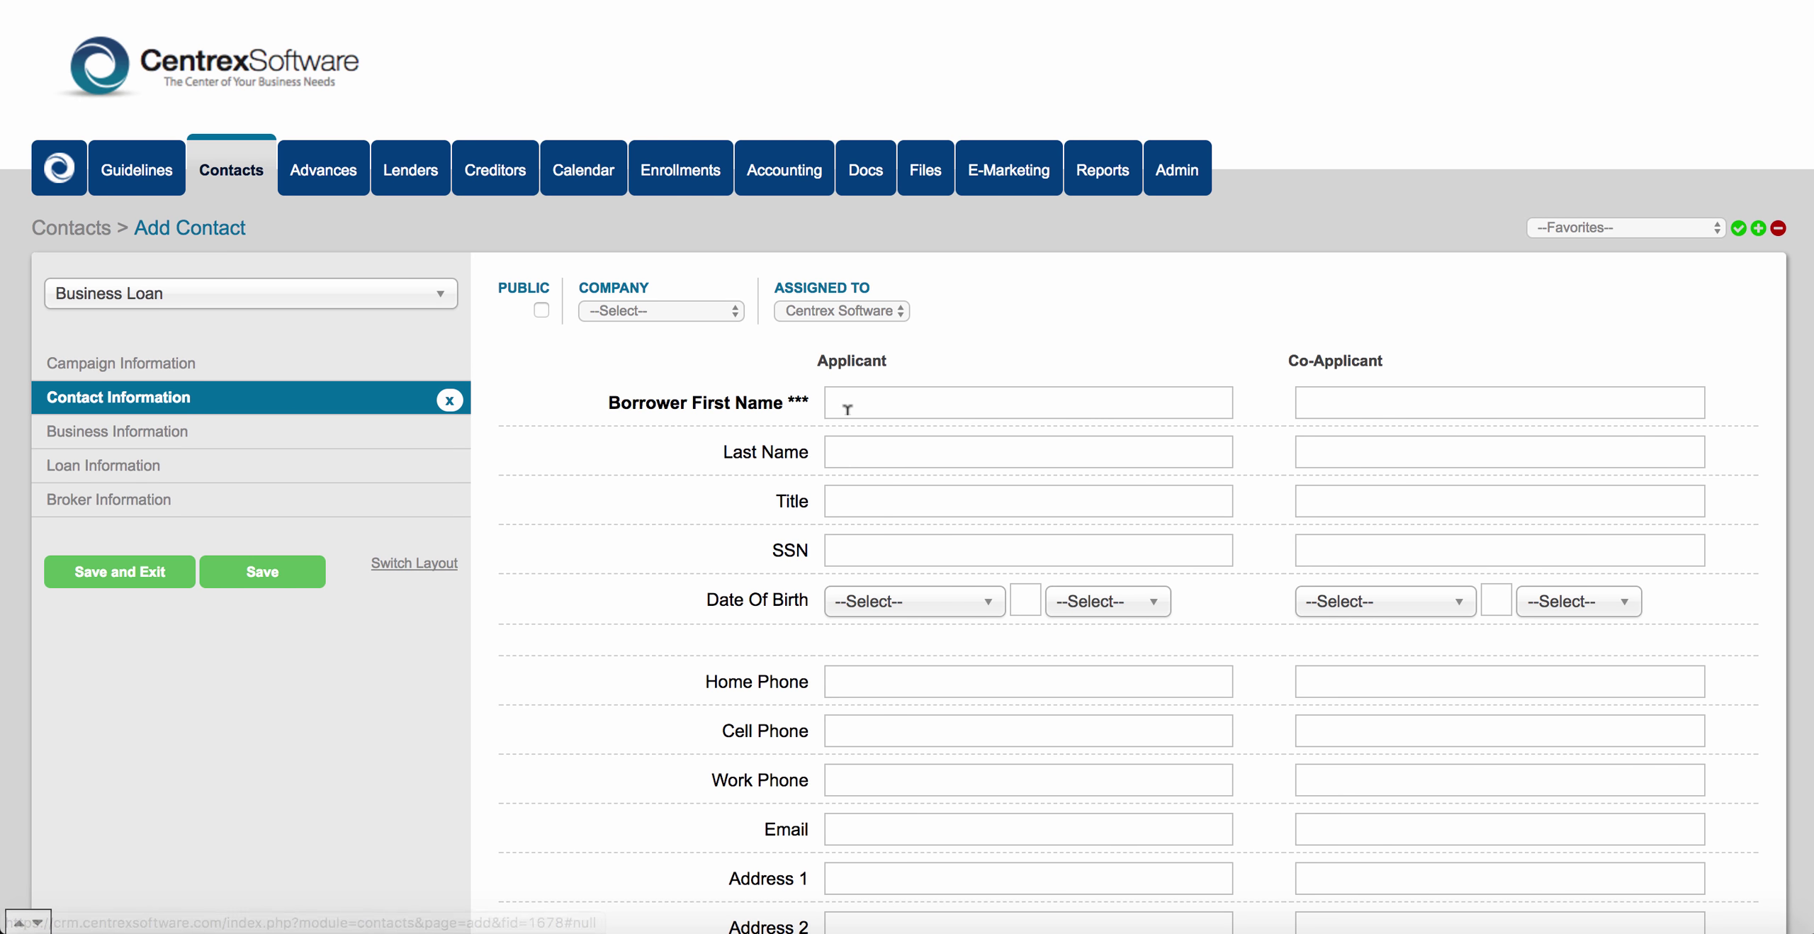
pyautogui.click(164, 439)
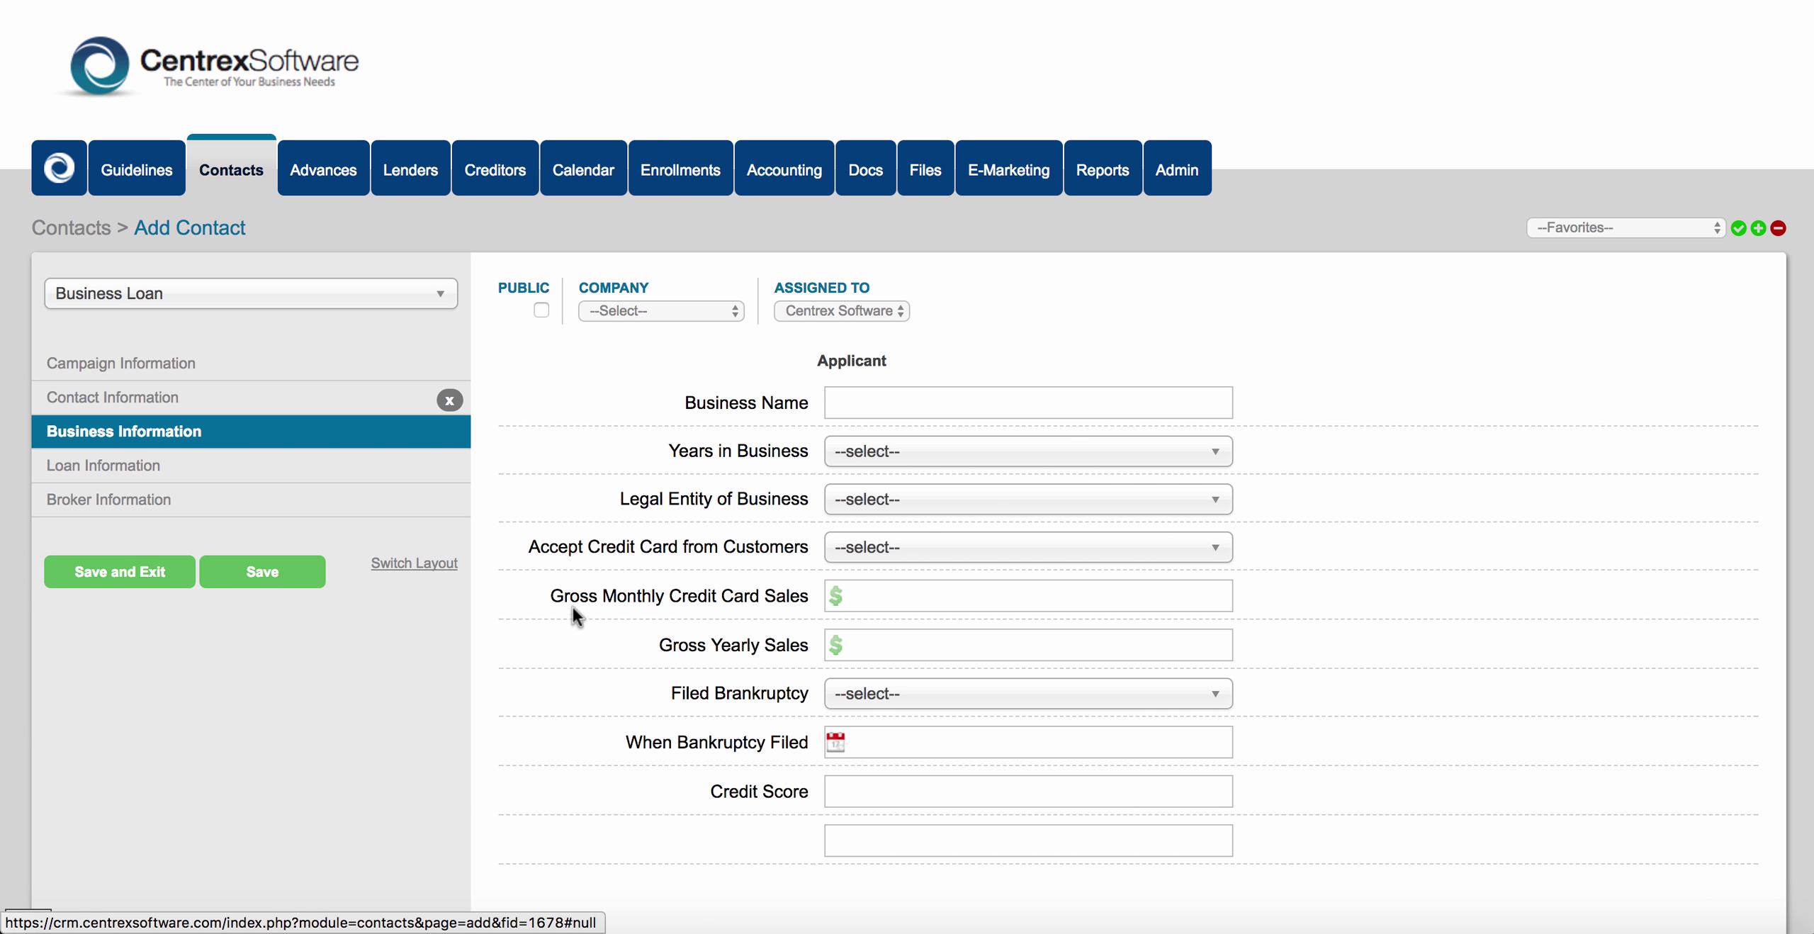
pyautogui.scroll(-3, 584, 620)
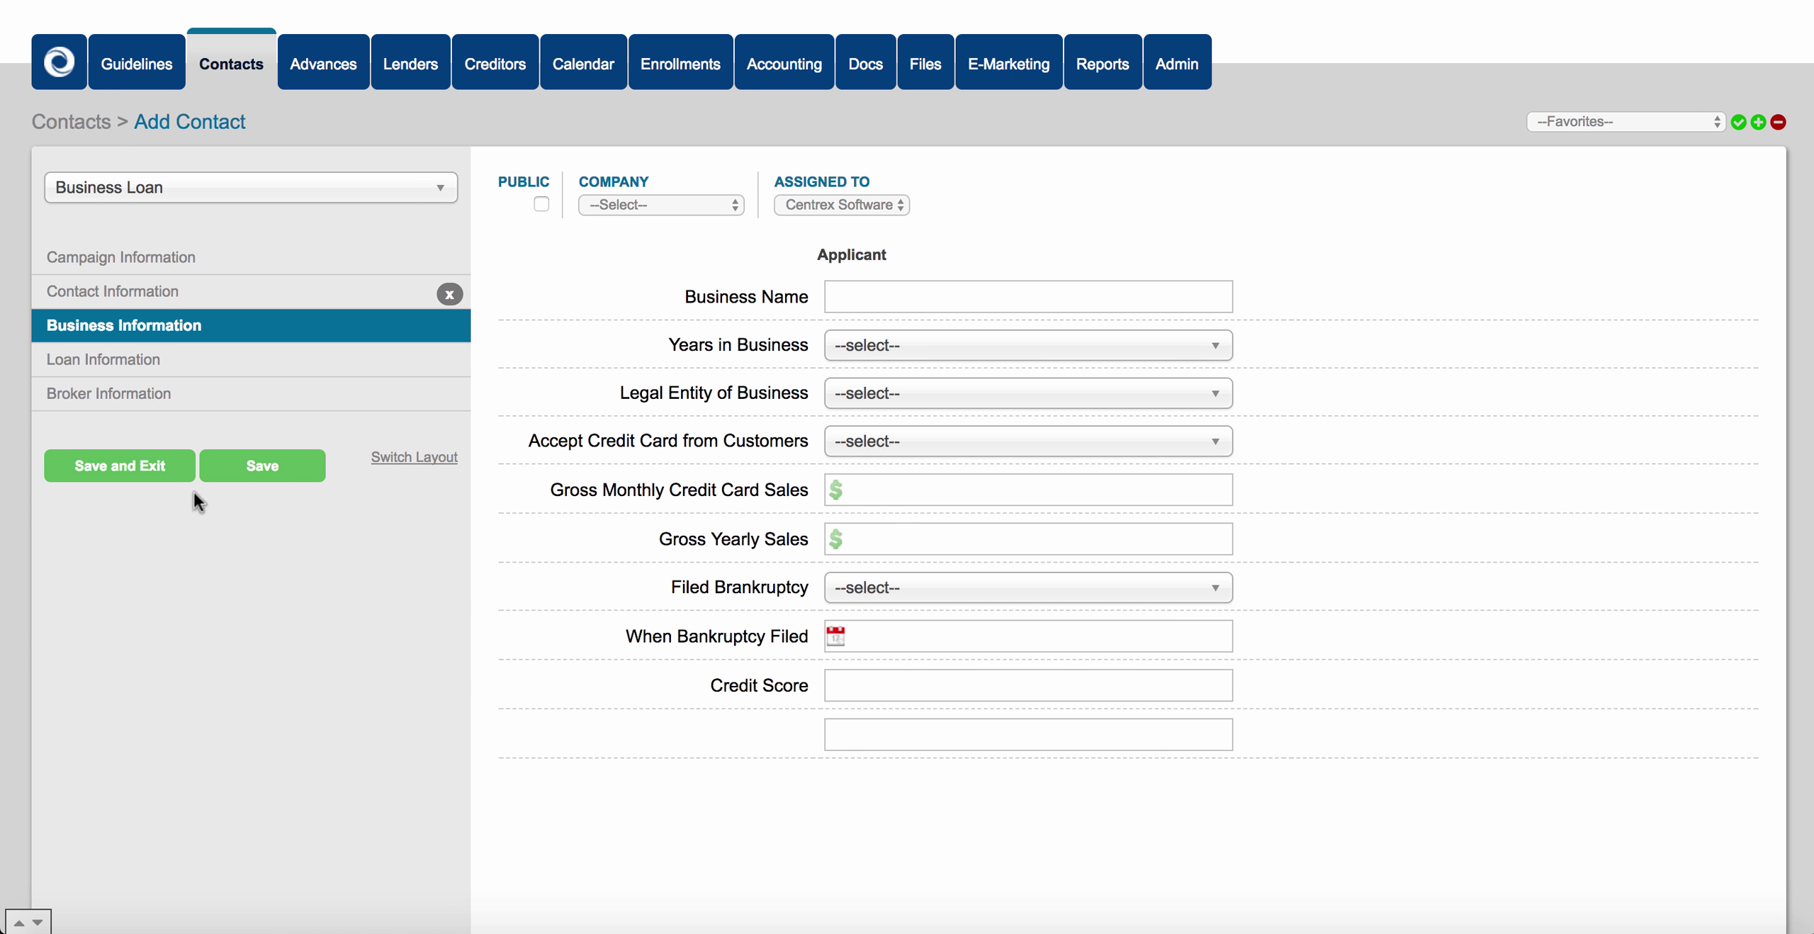
pyautogui.click(151, 261)
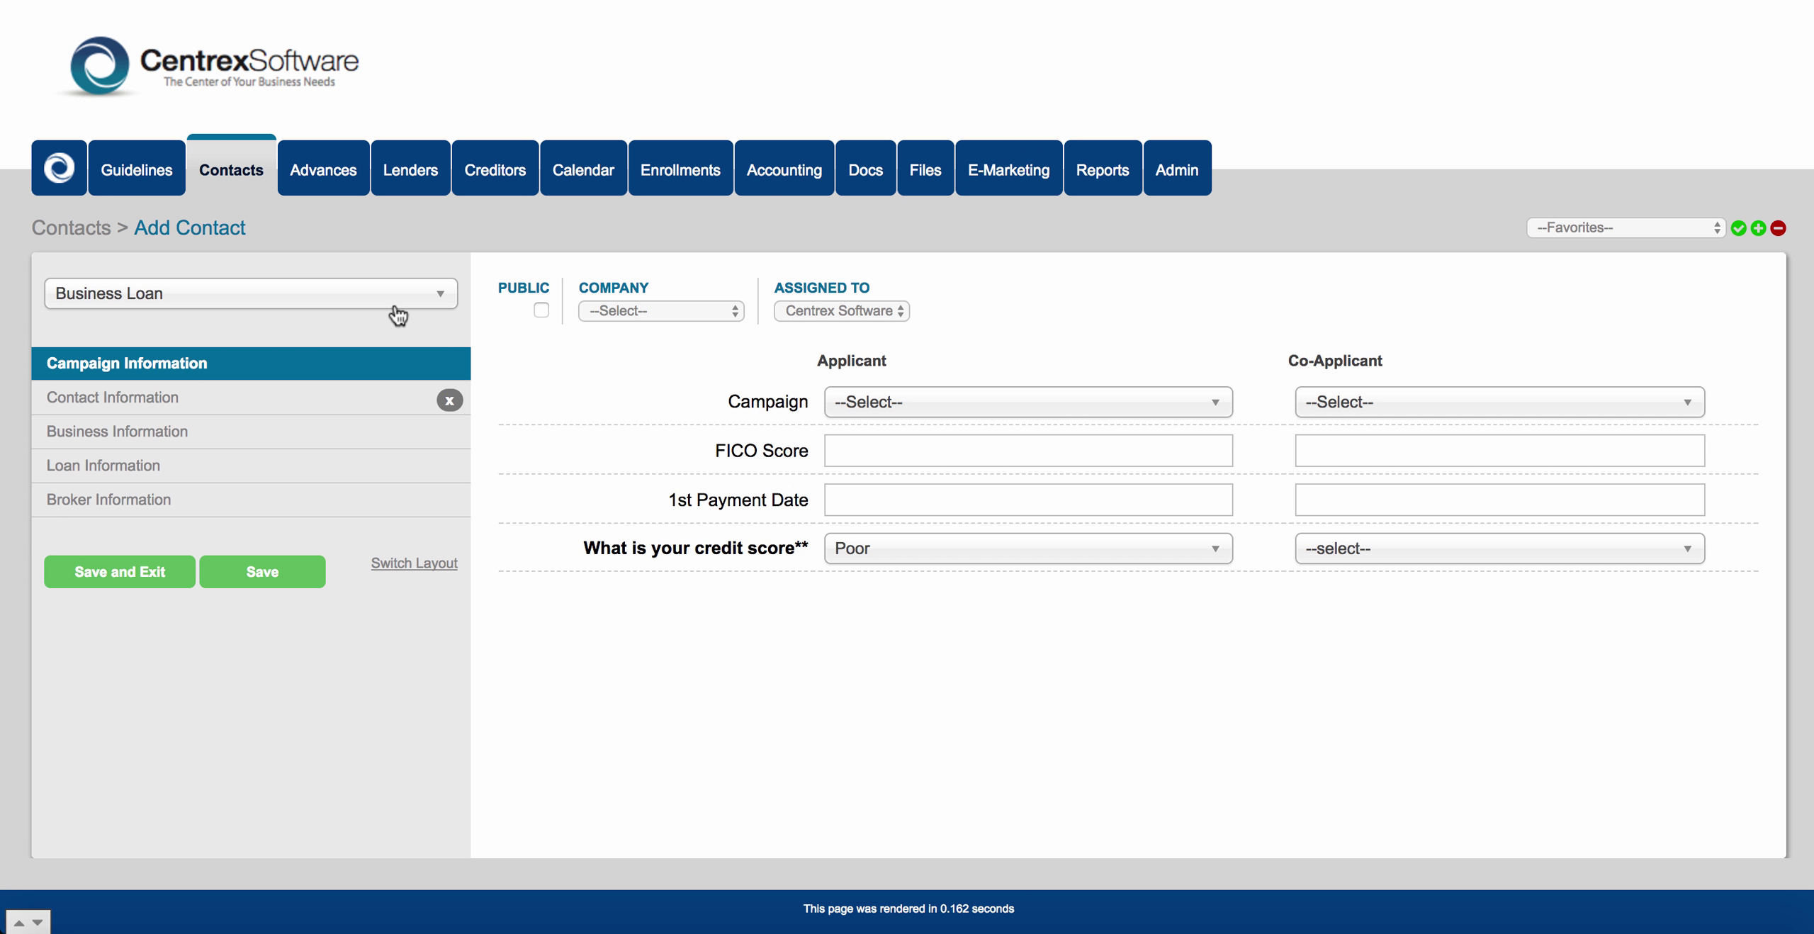
pyautogui.click(257, 178)
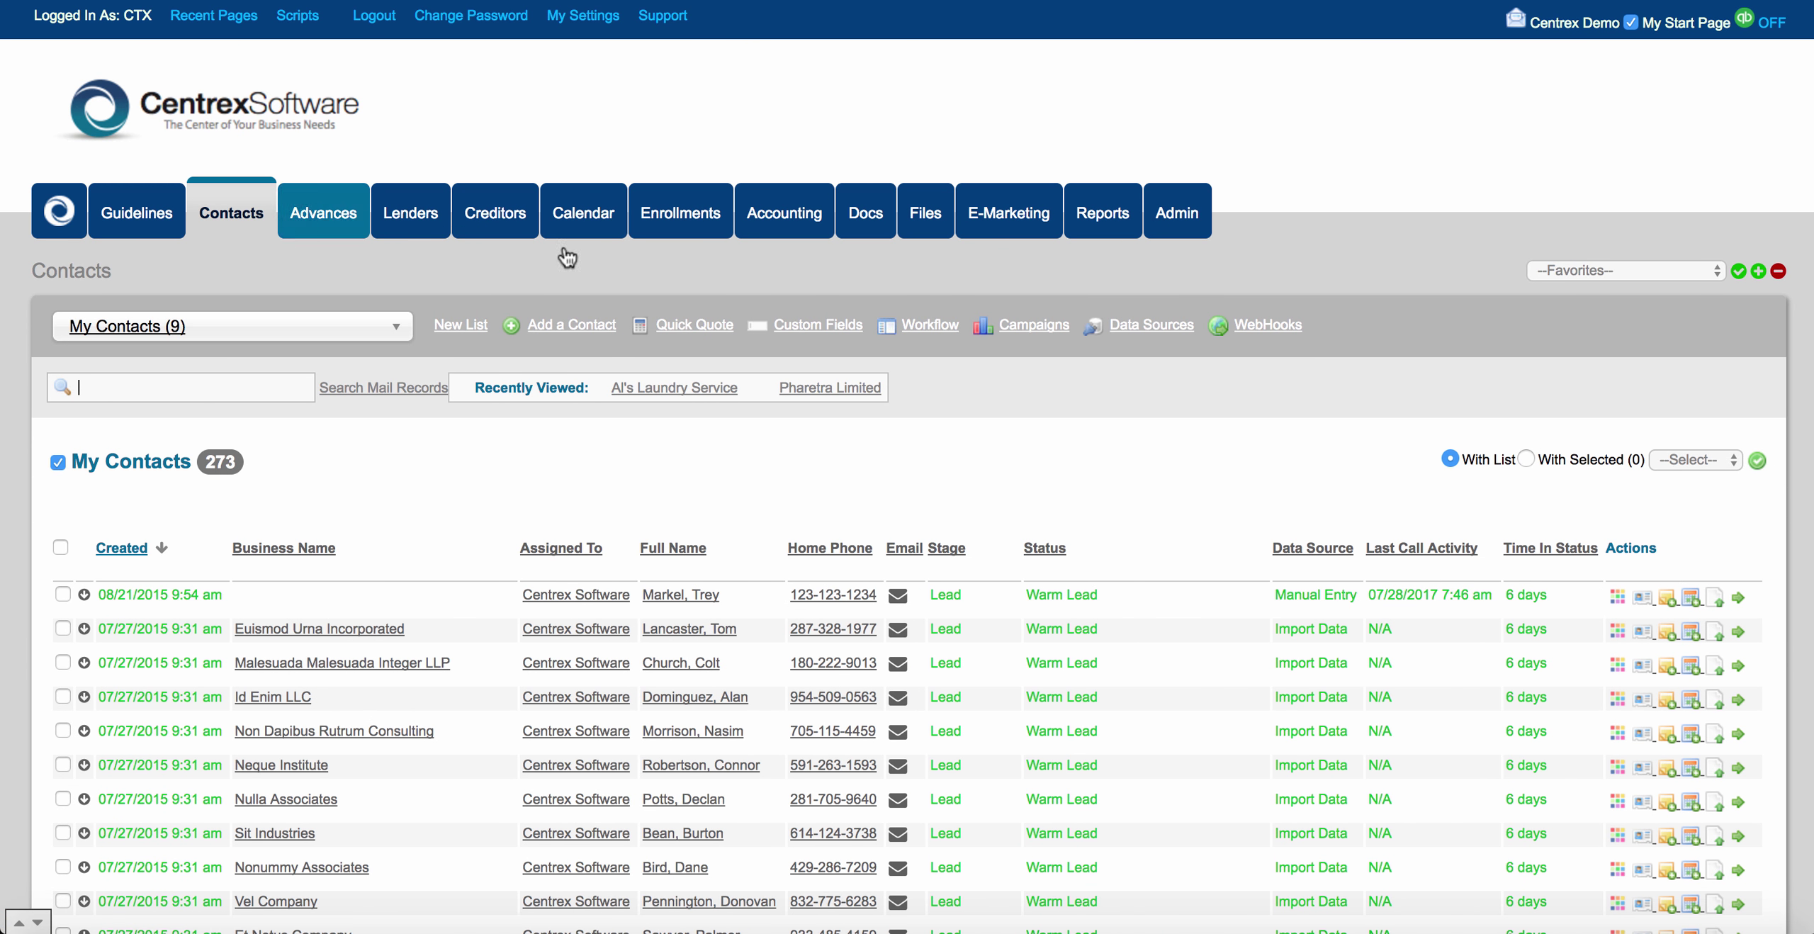
# Go to Form Builder and create a new form named 'New Intake Form'.
pyautogui.click(839, 329)
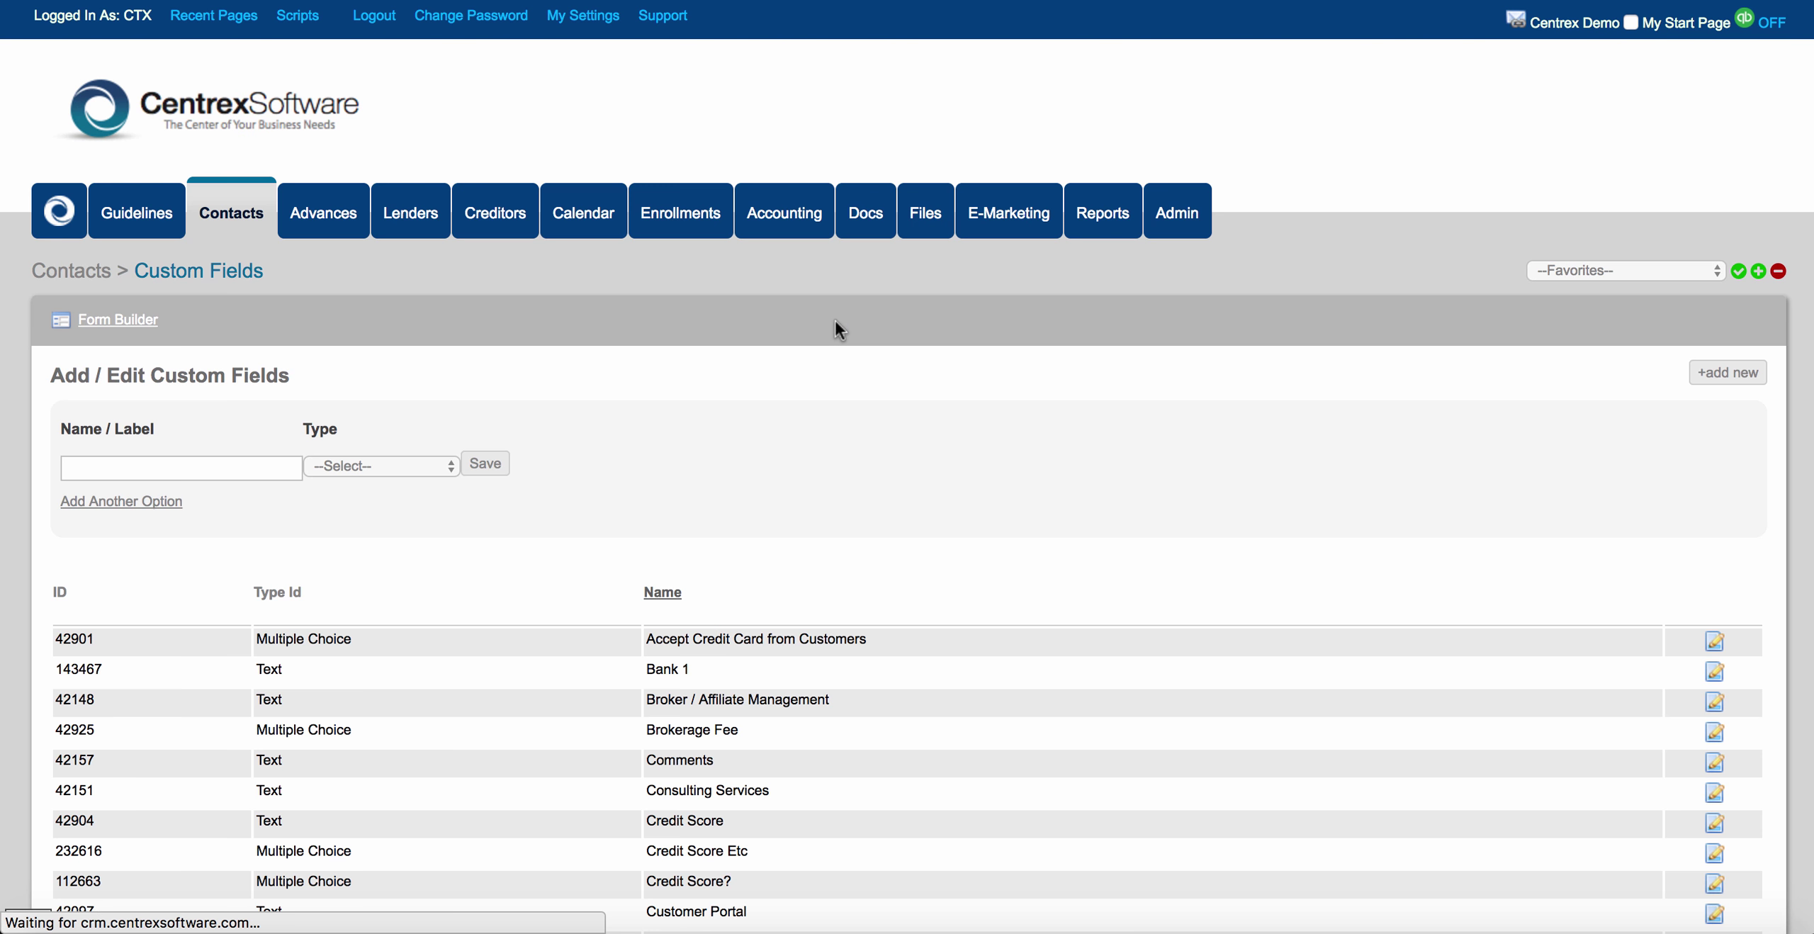
pyautogui.scroll(-5, 845, 567)
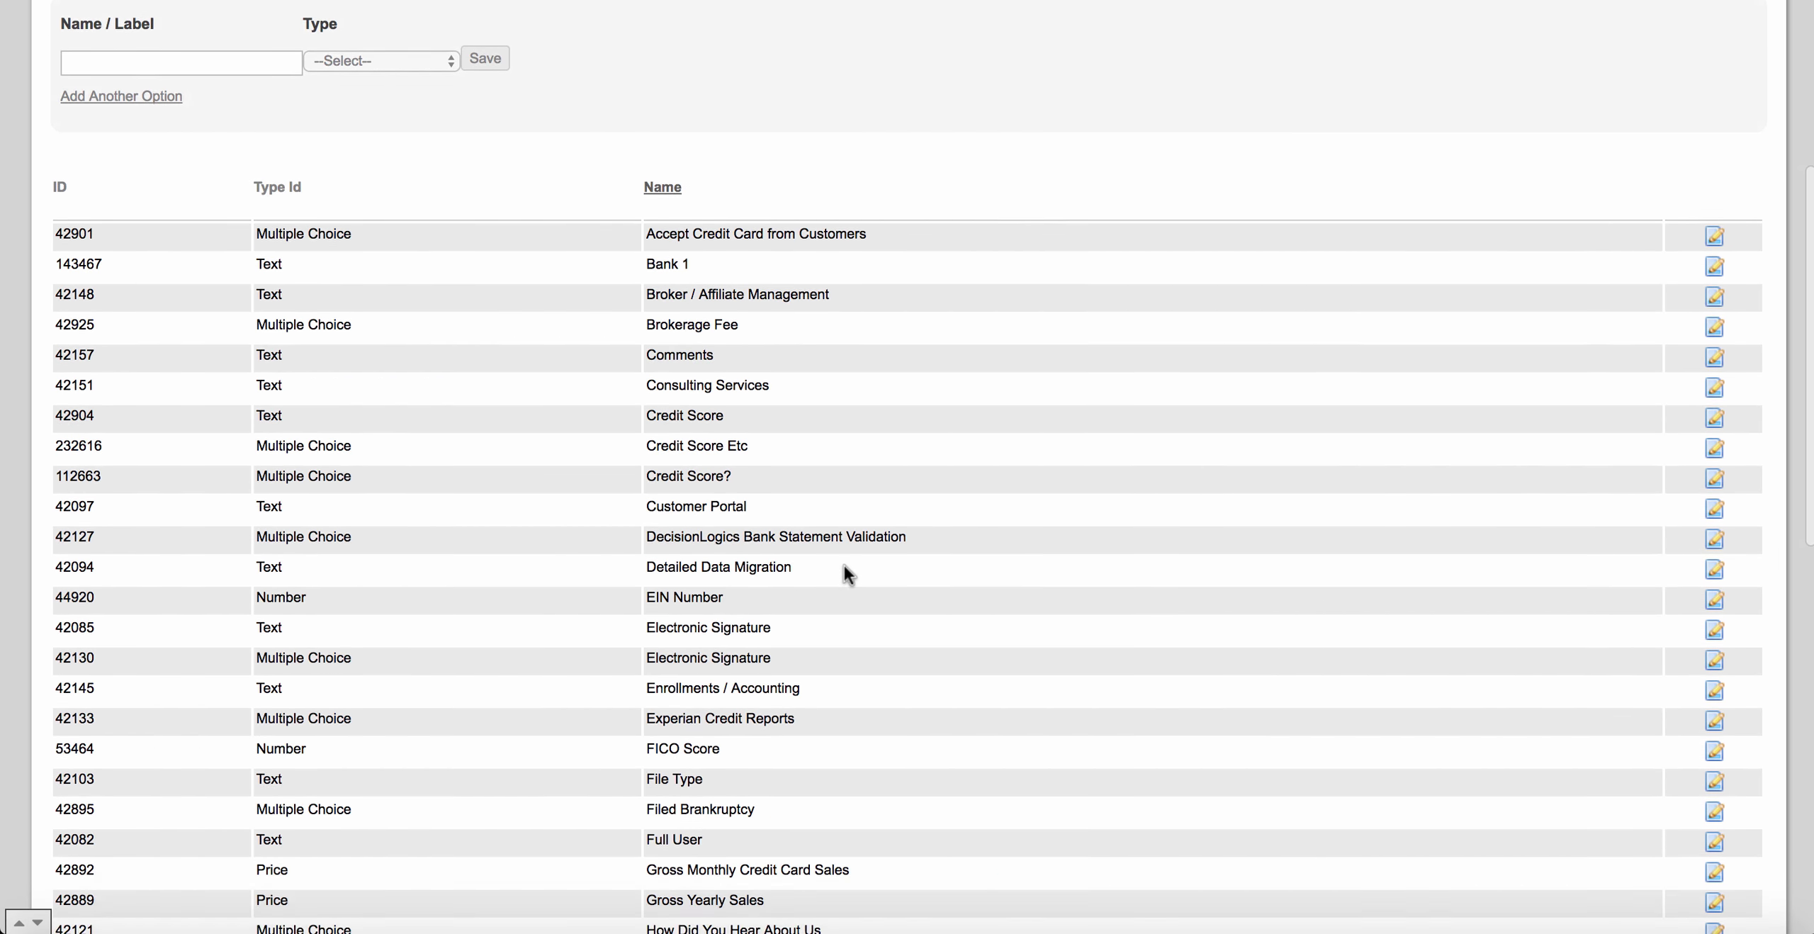
pyautogui.scroll(5, 845, 564)
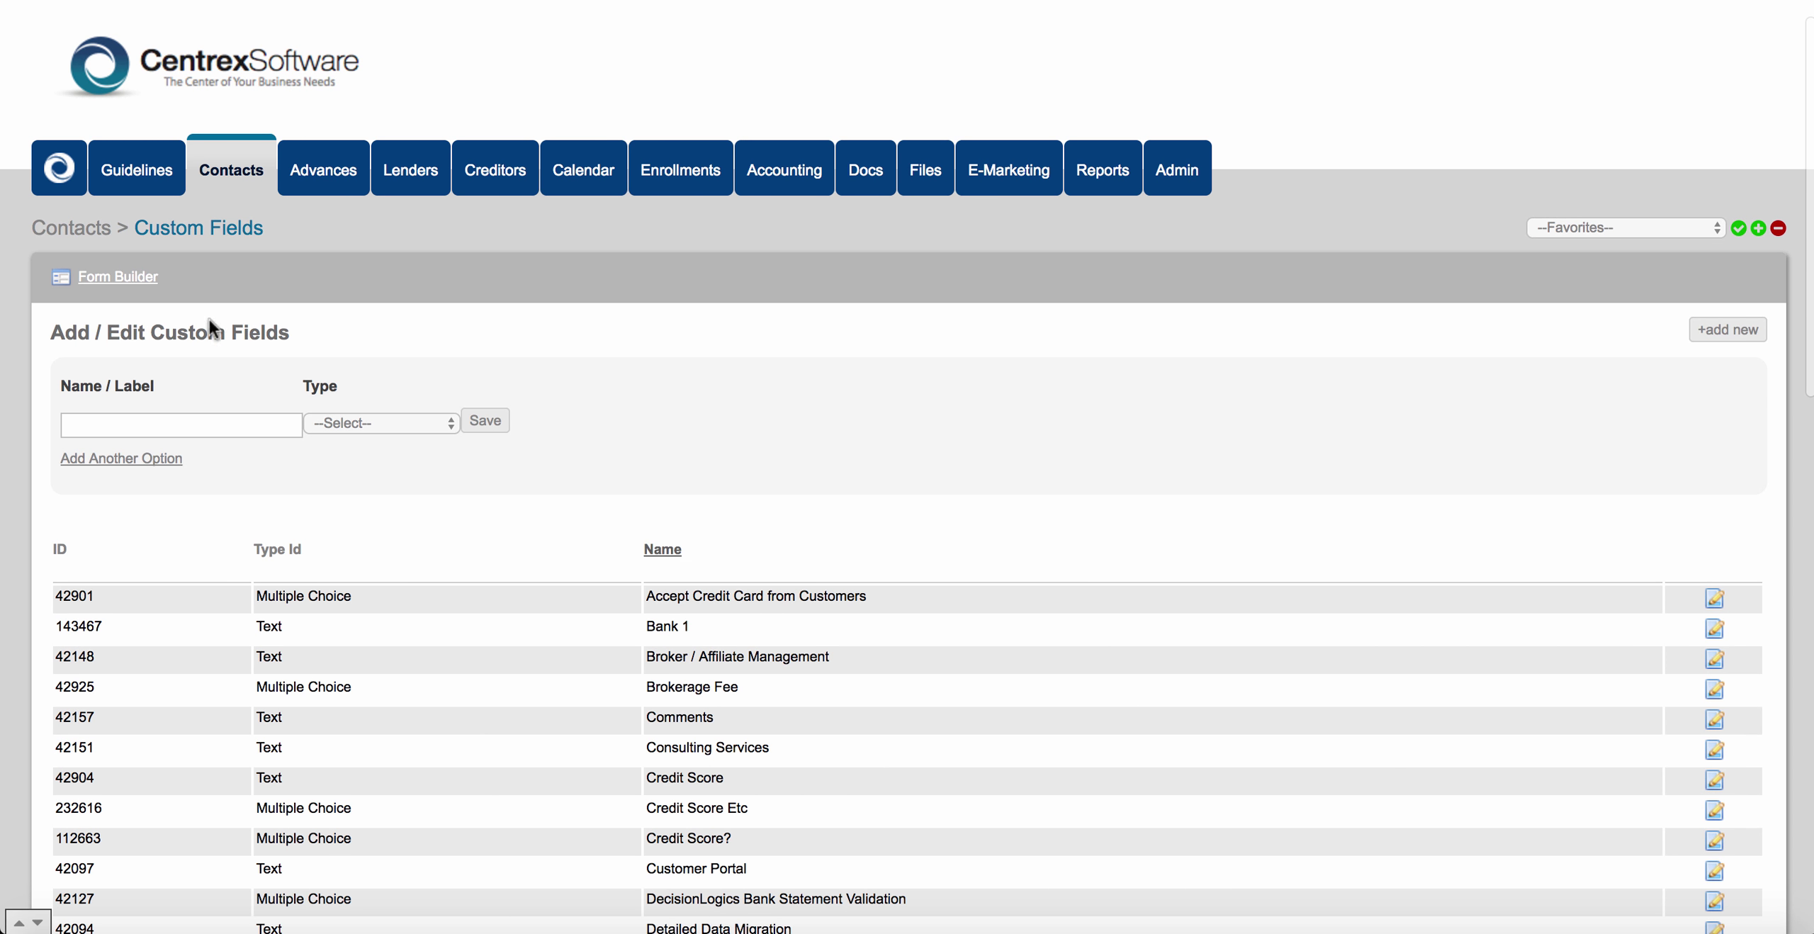
pyautogui.click(154, 282)
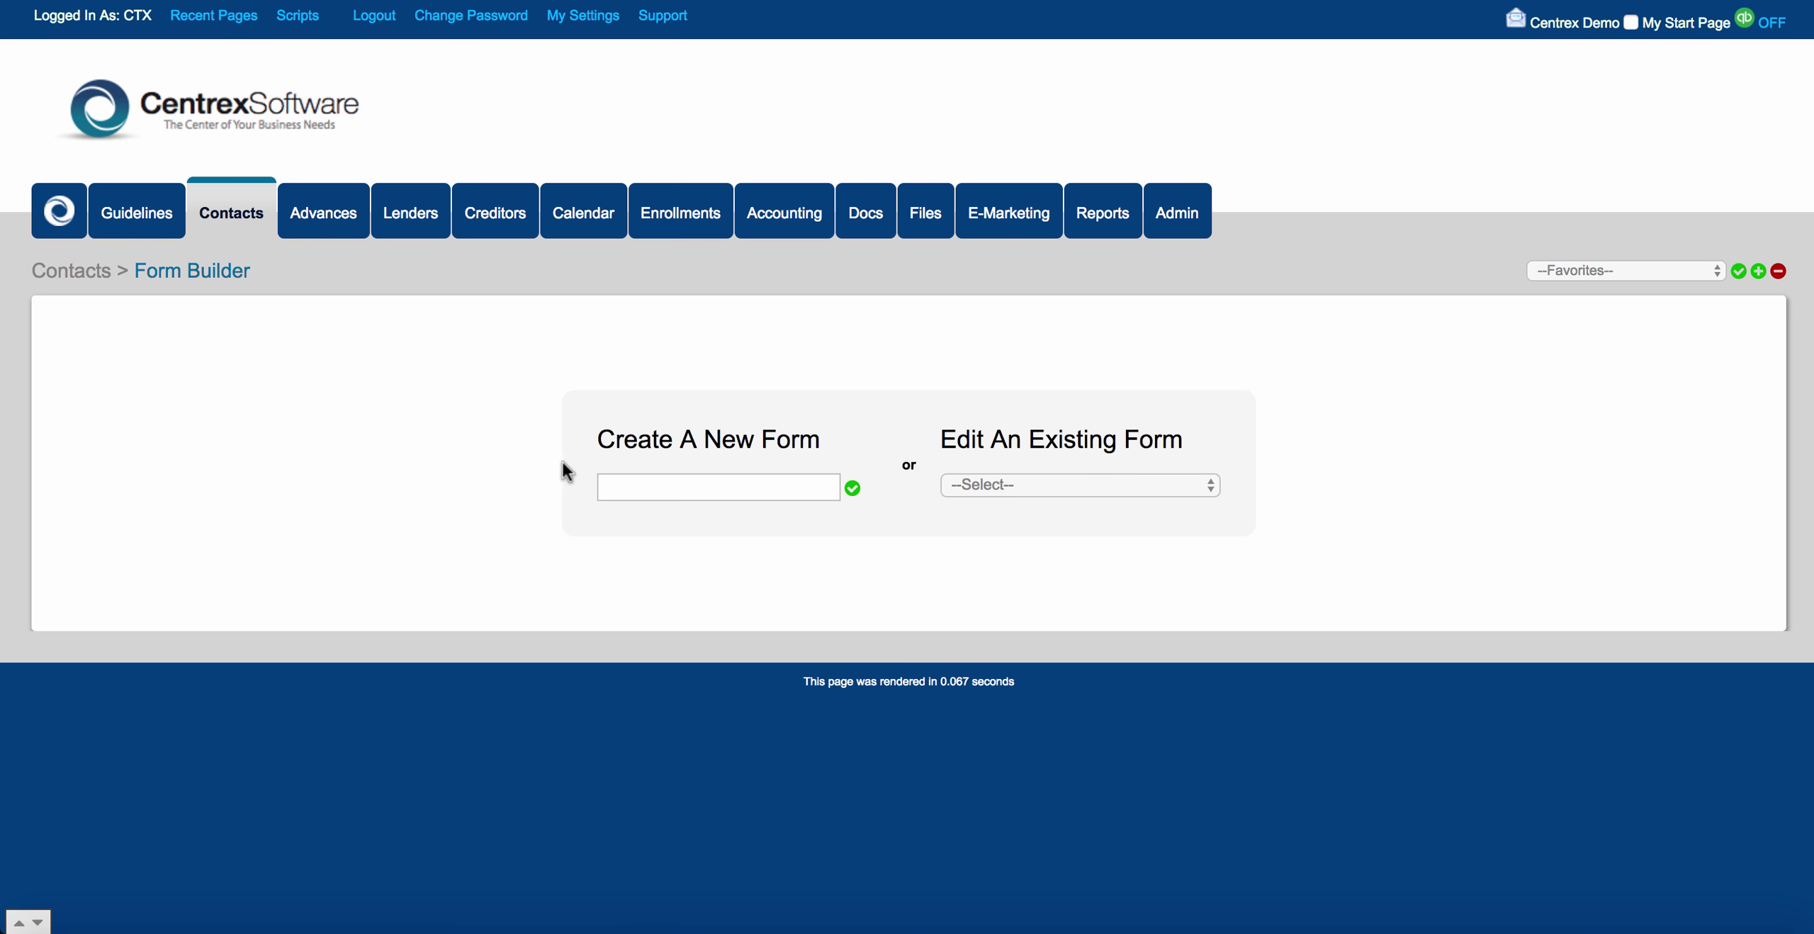
pyautogui.click(636, 482)
pyautogui.write('New ')
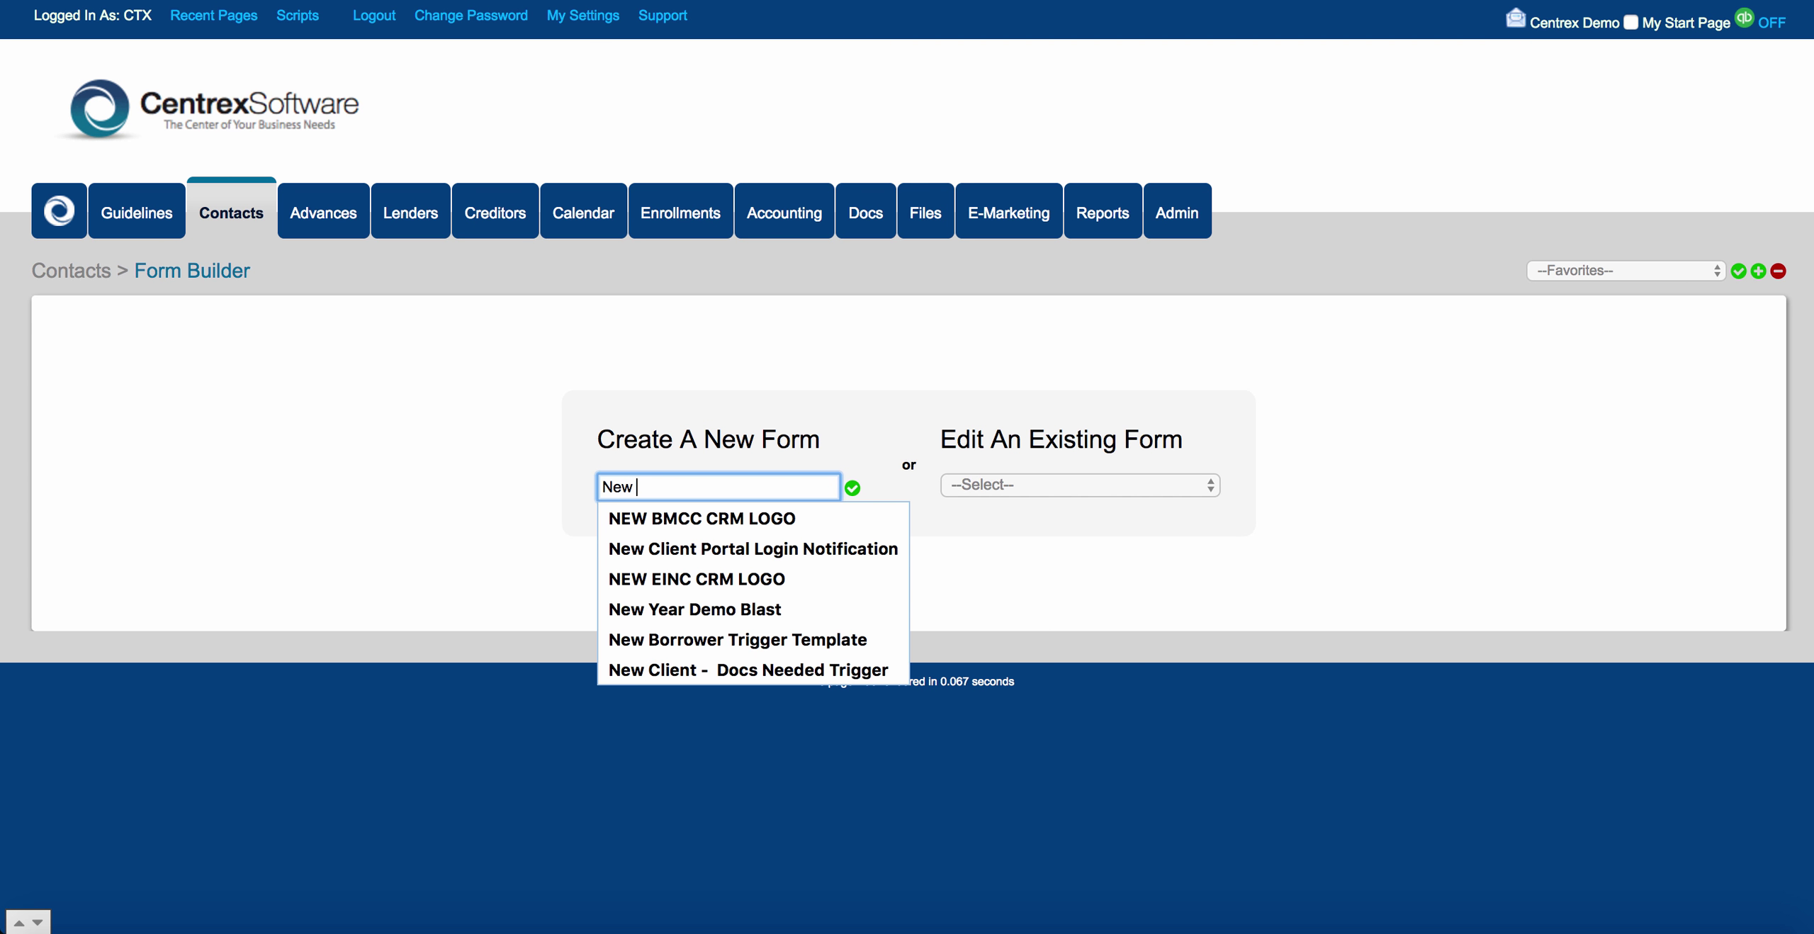
pyautogui.write('Intake Form')
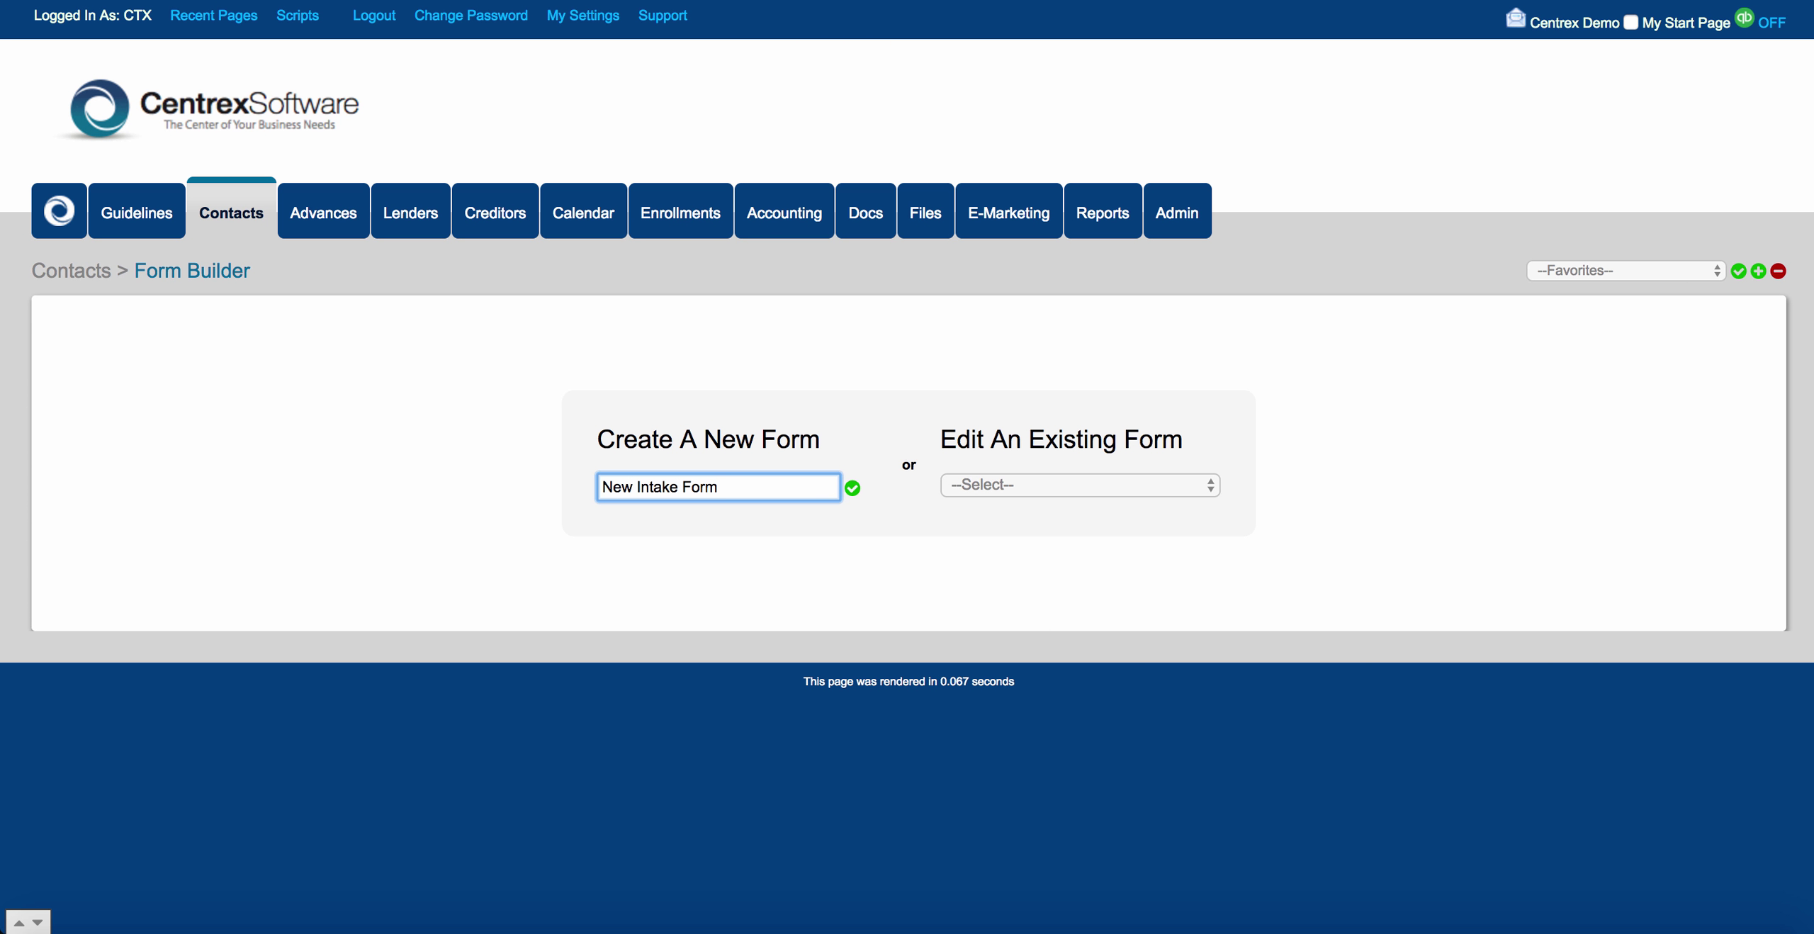
pyautogui.click(852, 488)
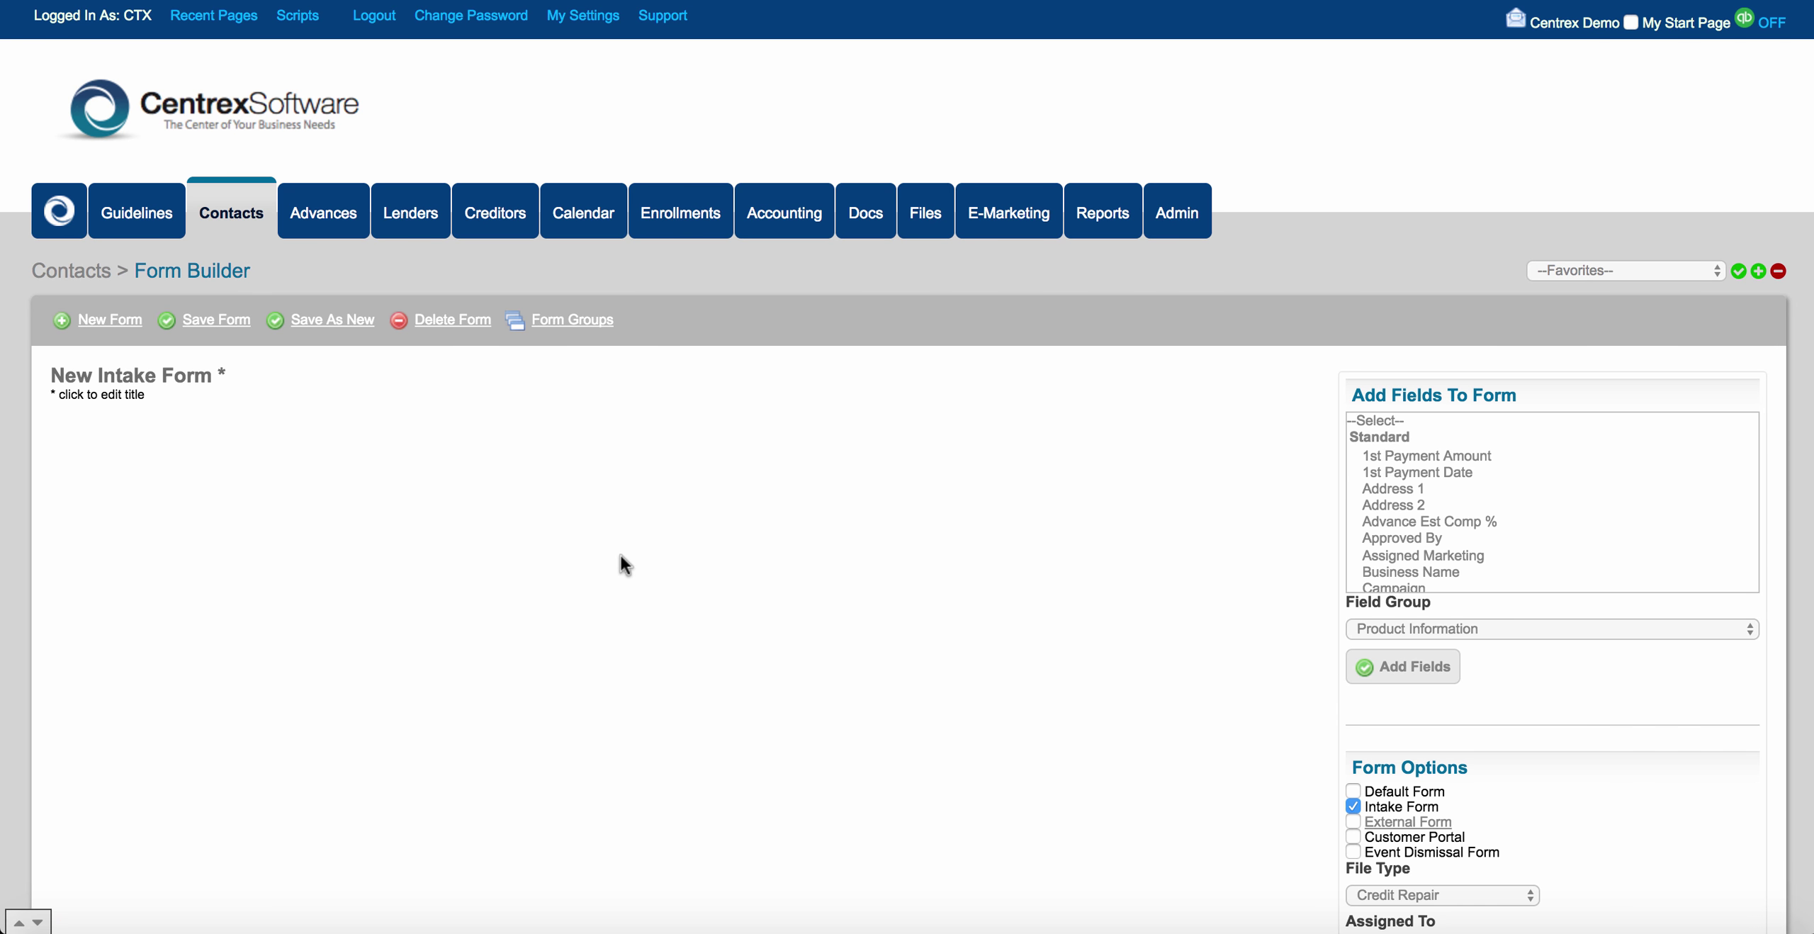
# Select Business Name, Cell Phone, City, Date Of Birth and Email from the available fields.
pyautogui.scroll(-5, 460, 598)
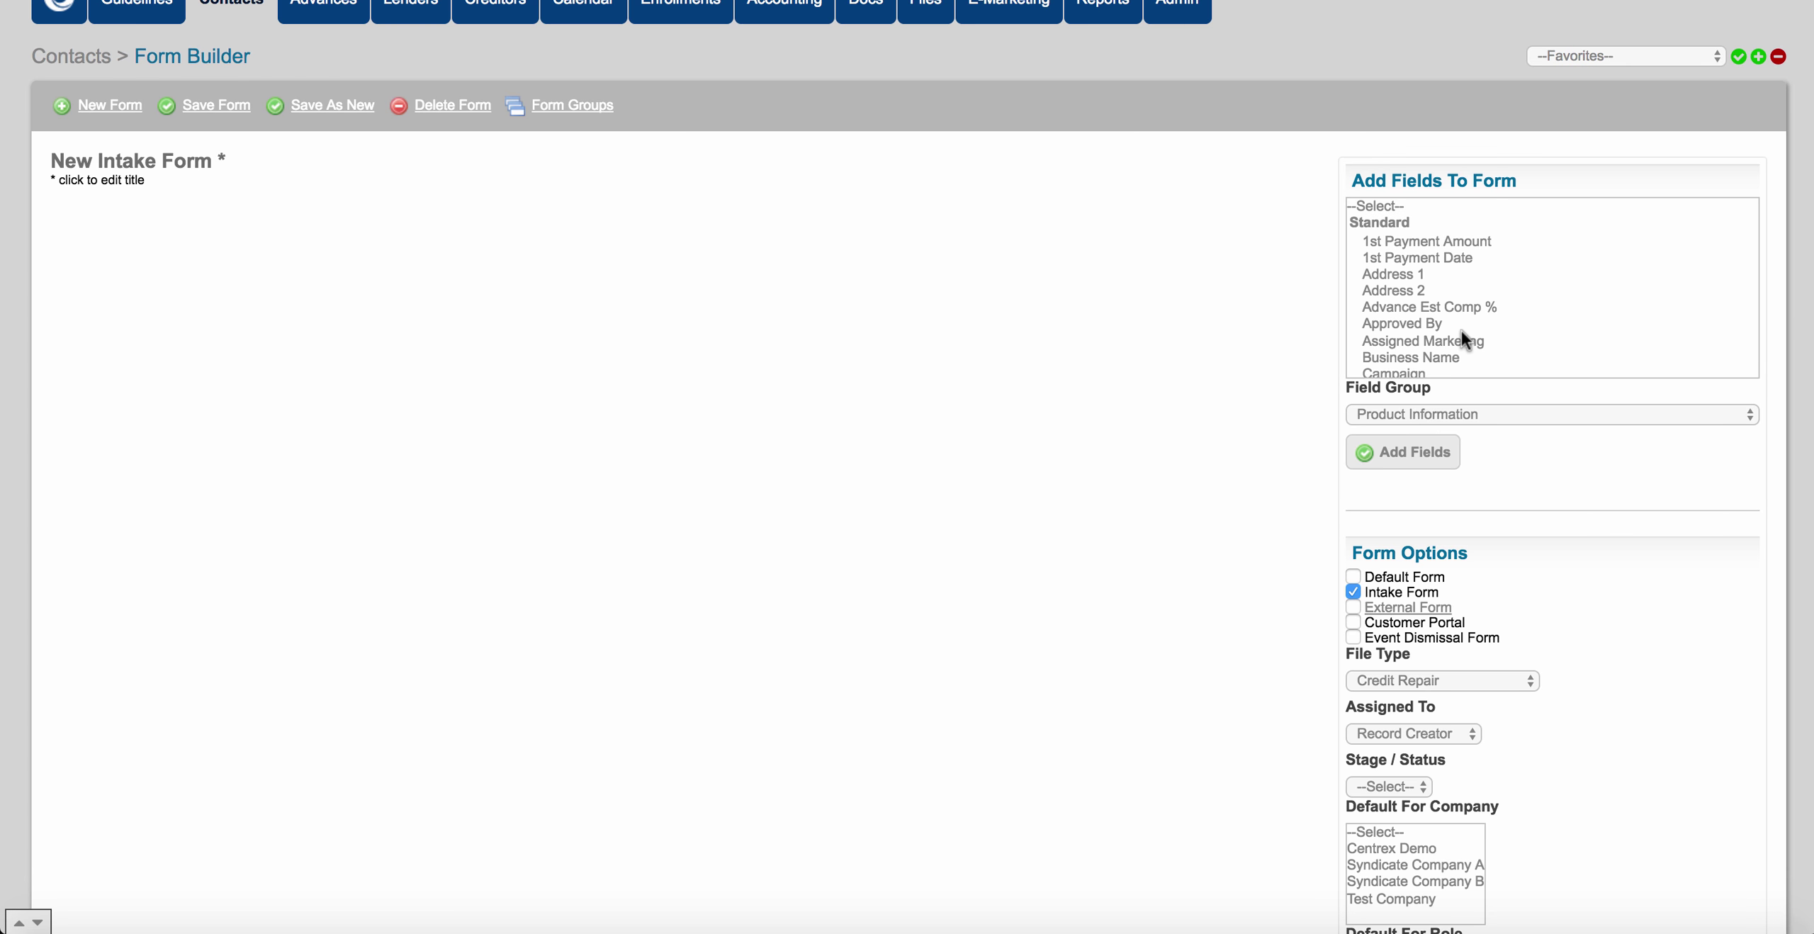
pyautogui.scroll(-2, 1461, 330)
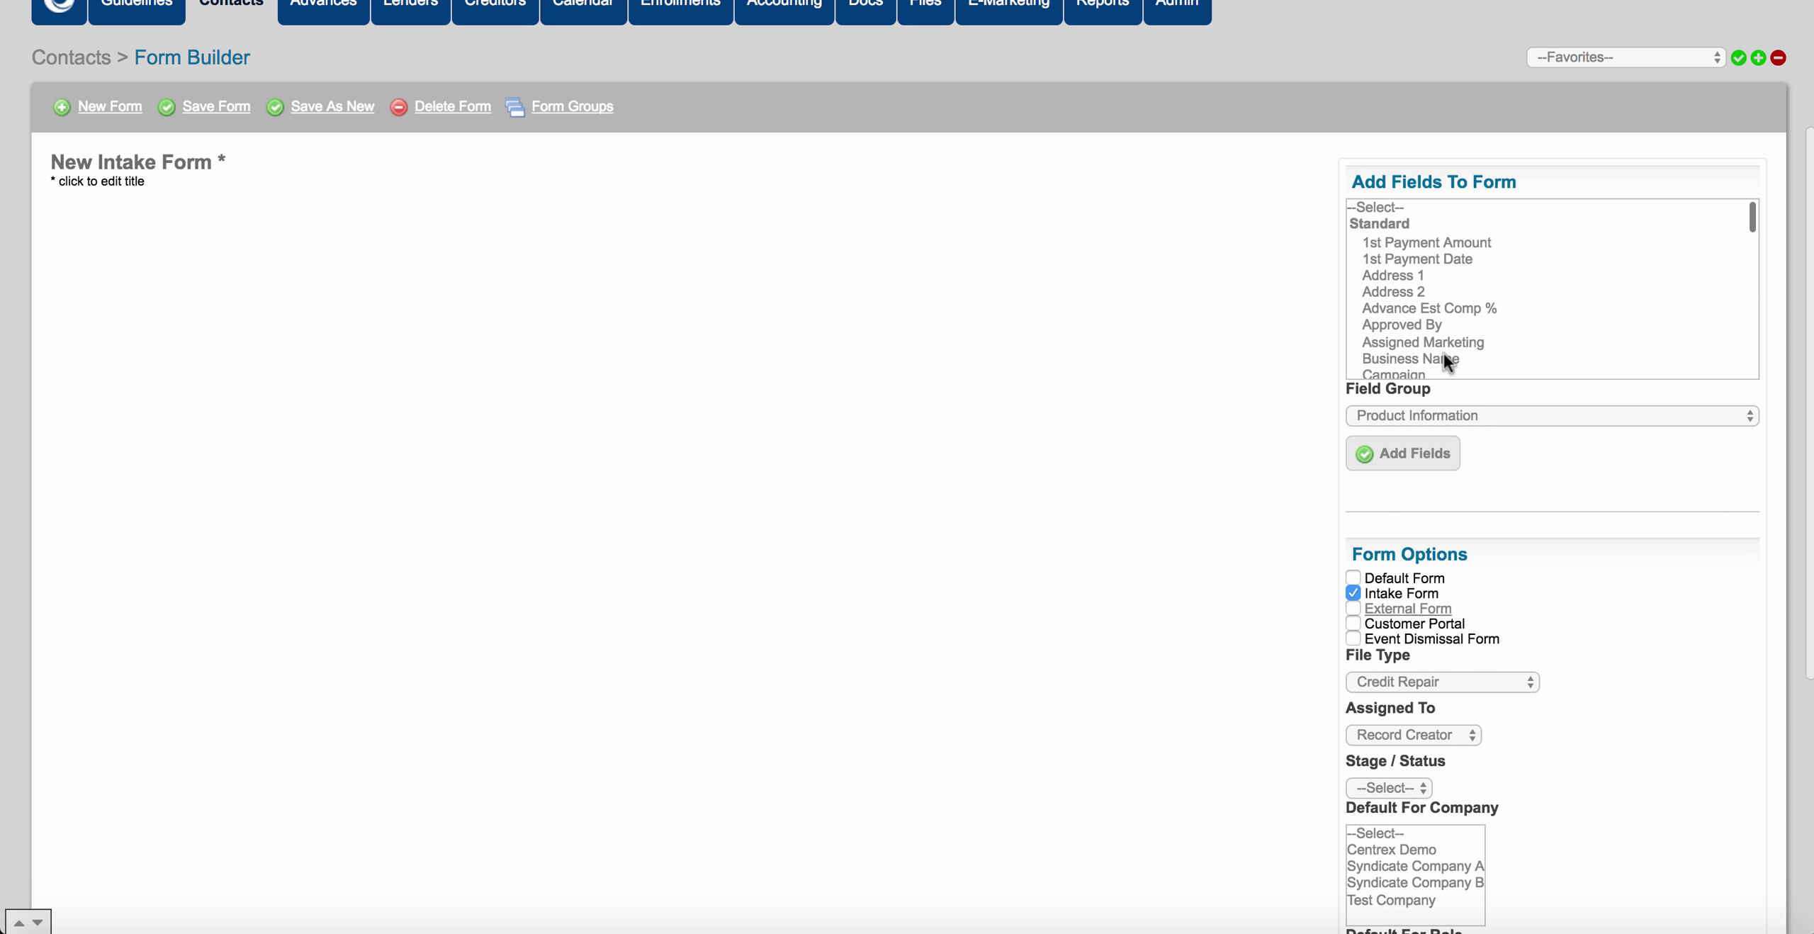
pyautogui.click(1440, 358)
pyautogui.scroll(-3, 1482, 293)
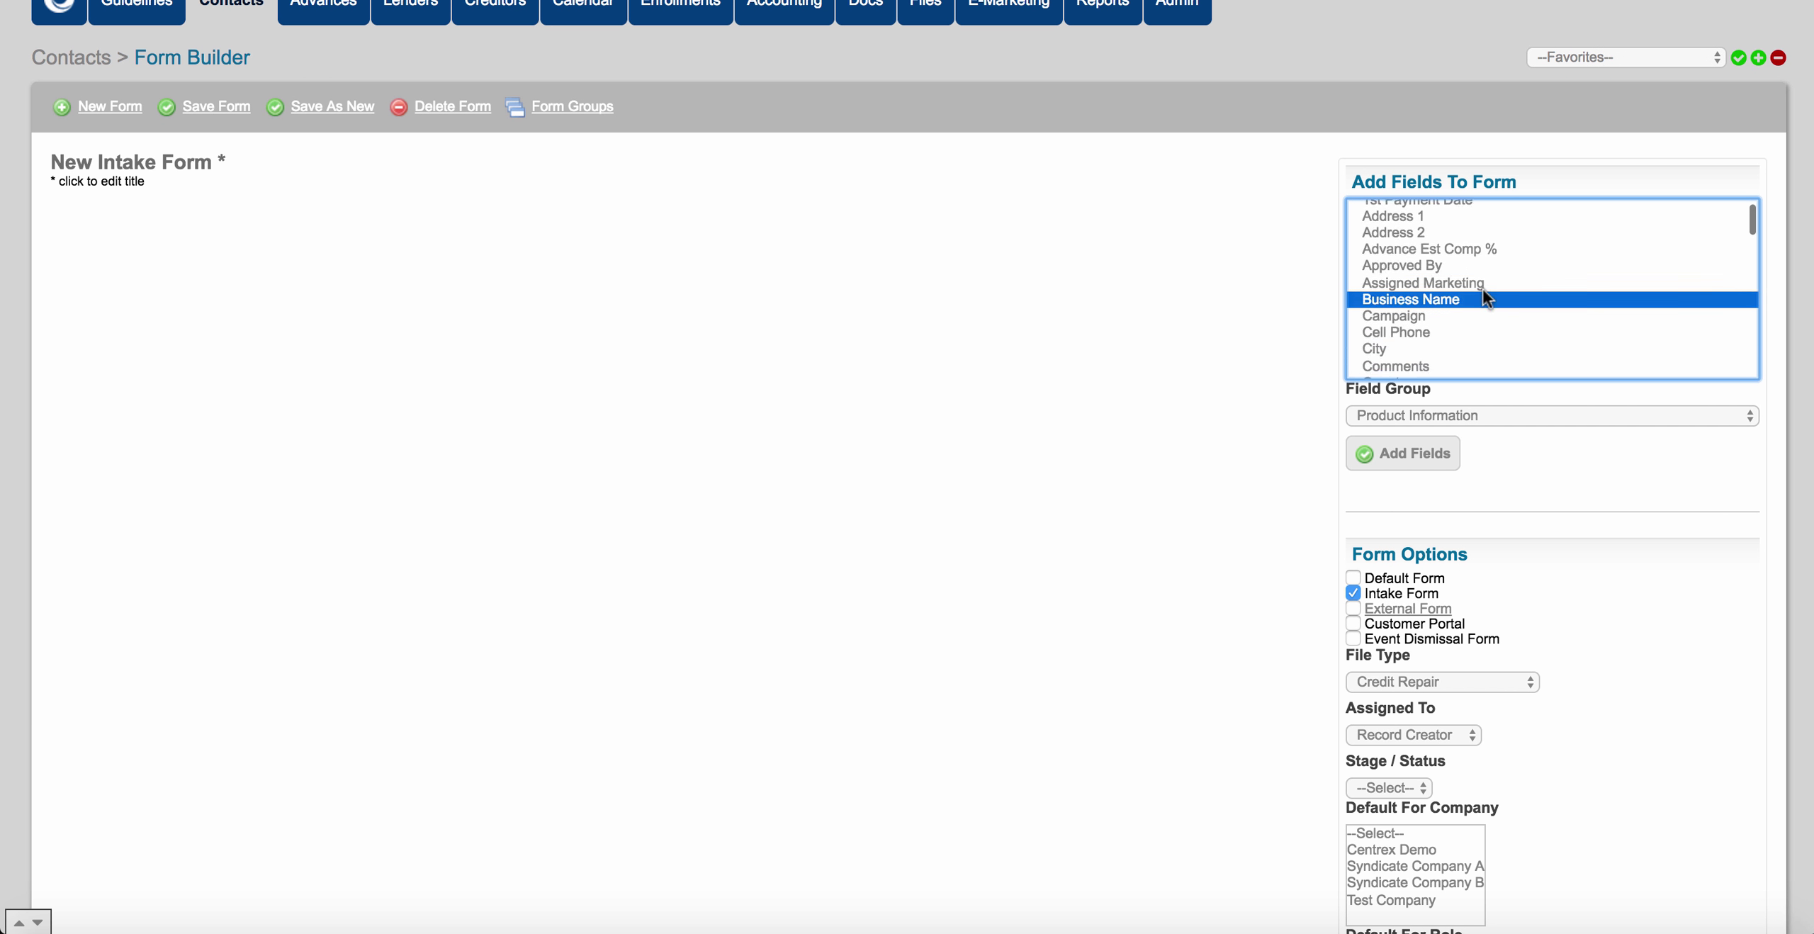
pyautogui.scroll(-2, 1482, 294)
pyautogui.keyDown('super'); pyautogui.click(1423, 302); pyautogui.keyUp('super')
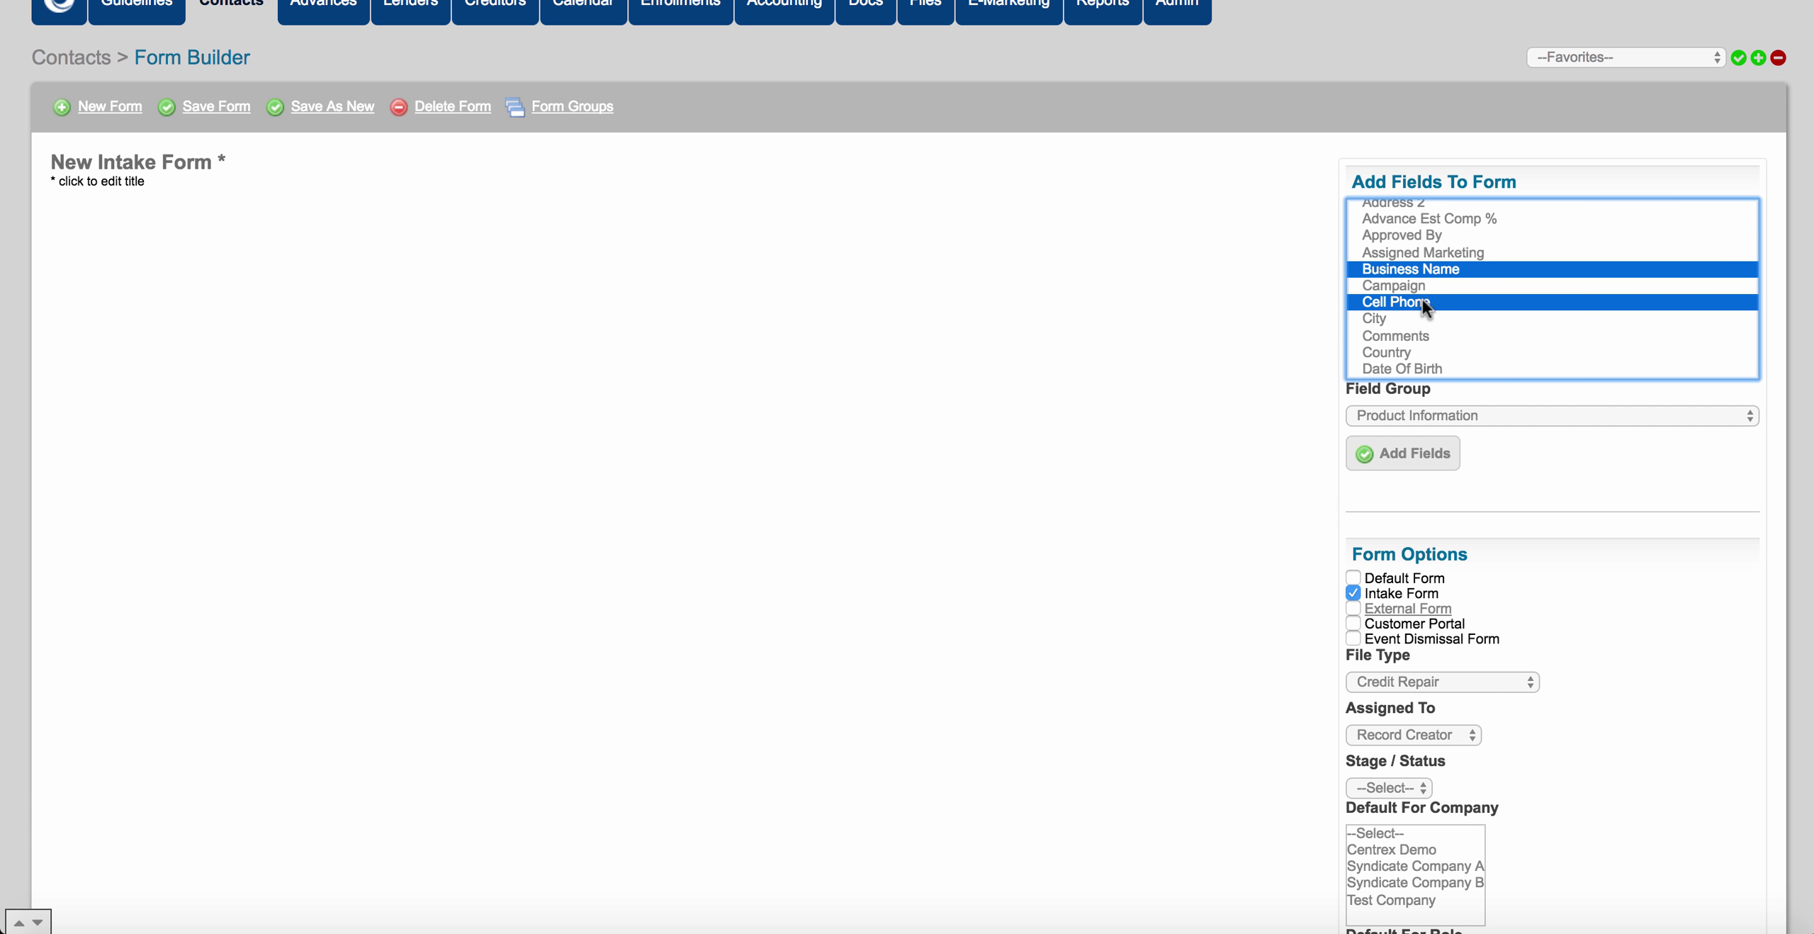
pyautogui.scroll(-1, 1417, 303)
pyautogui.keyDown('super'); pyautogui.click(1395, 297); pyautogui.keyUp('super')
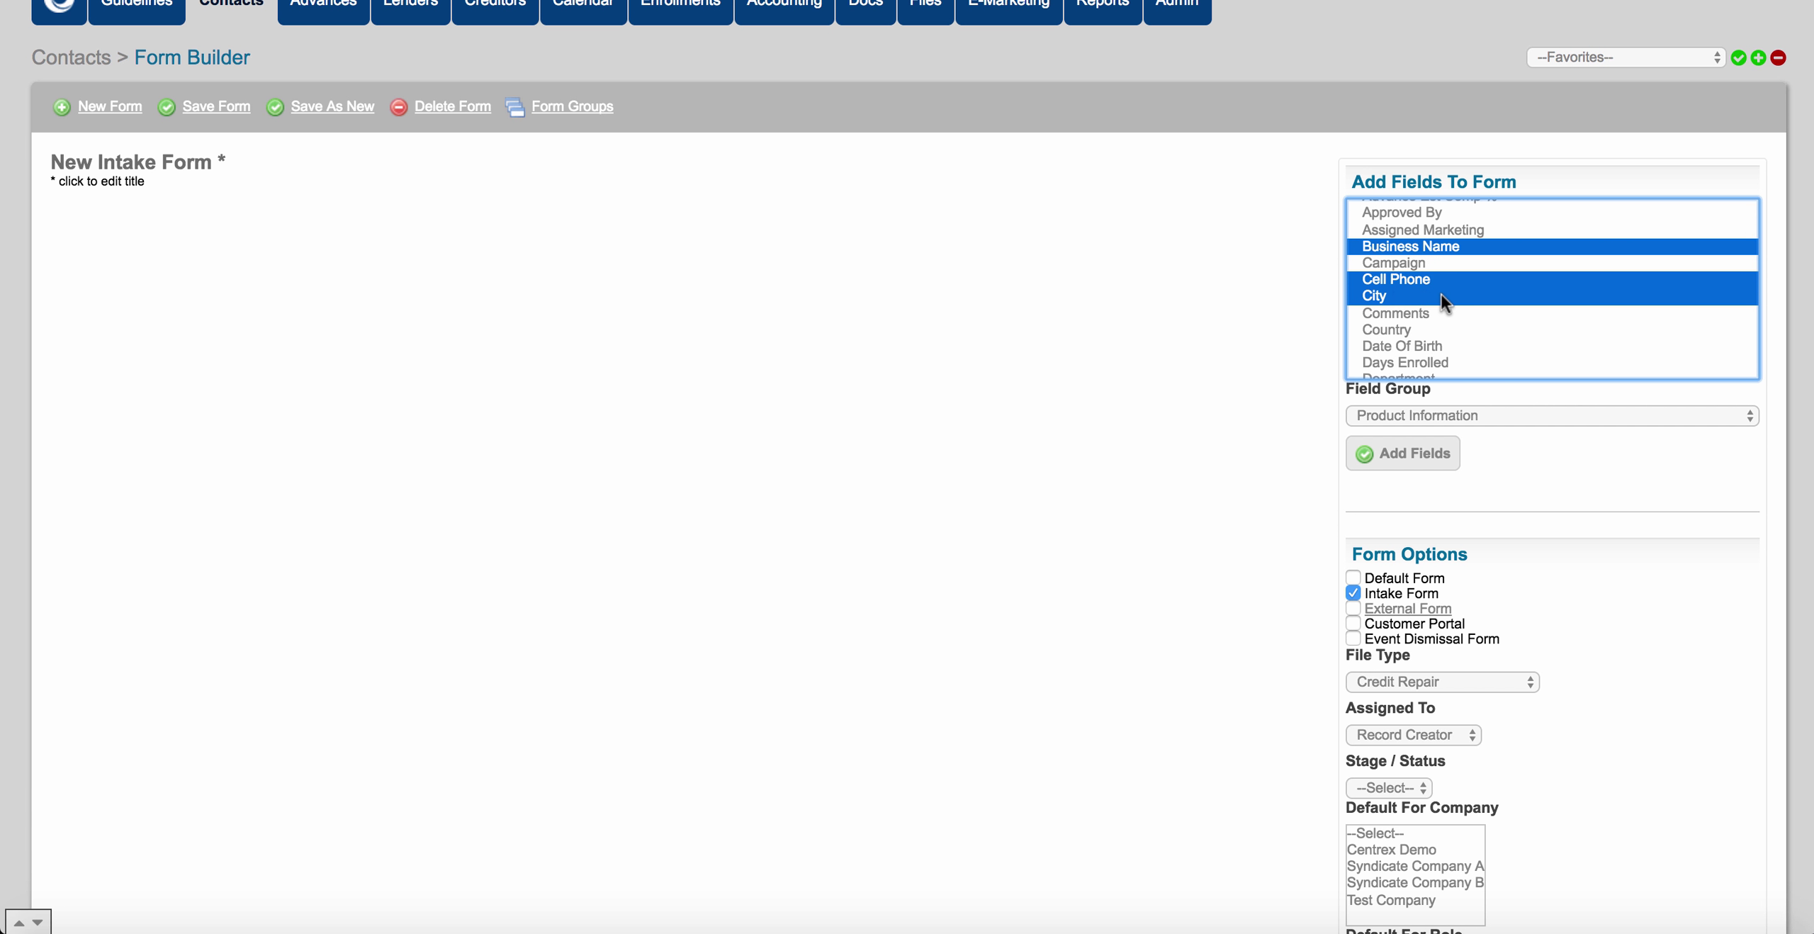
pyautogui.scroll(-2, 1440, 294)
pyautogui.keyDown('super'); pyautogui.click(1428, 309); pyautogui.keyUp('super')
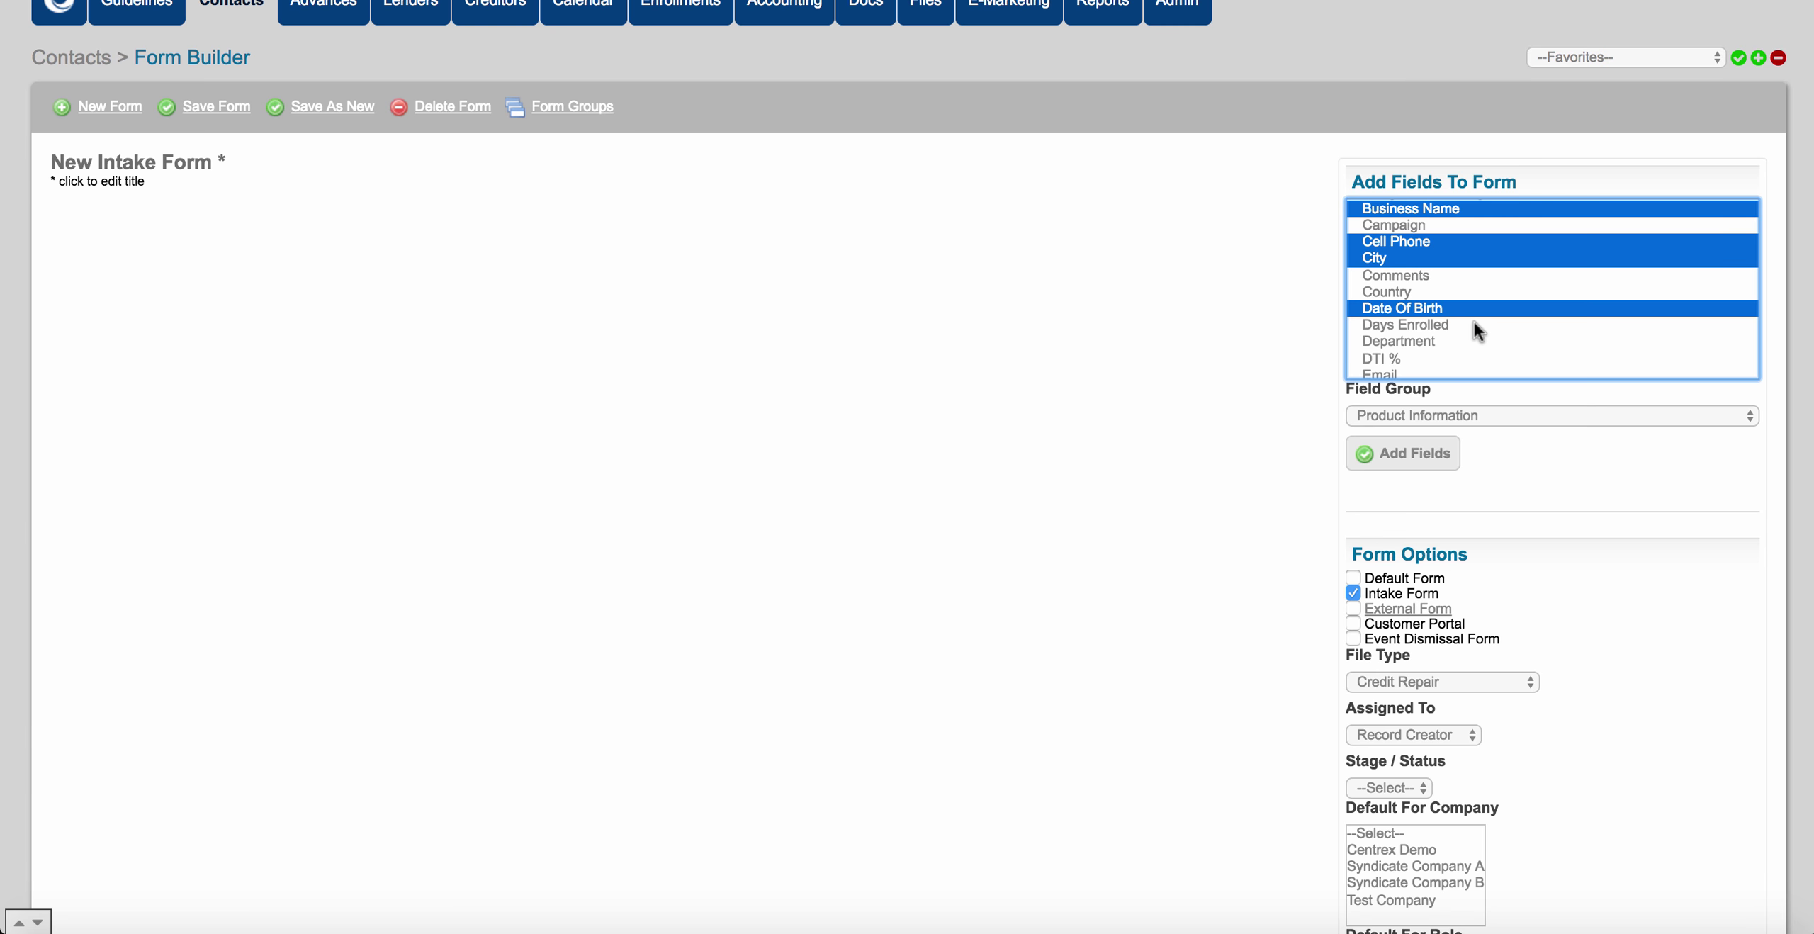
pyautogui.scroll(-5, 1474, 321)
pyautogui.keyDown('super'); pyautogui.click(1394, 294); pyautogui.keyUp('super')
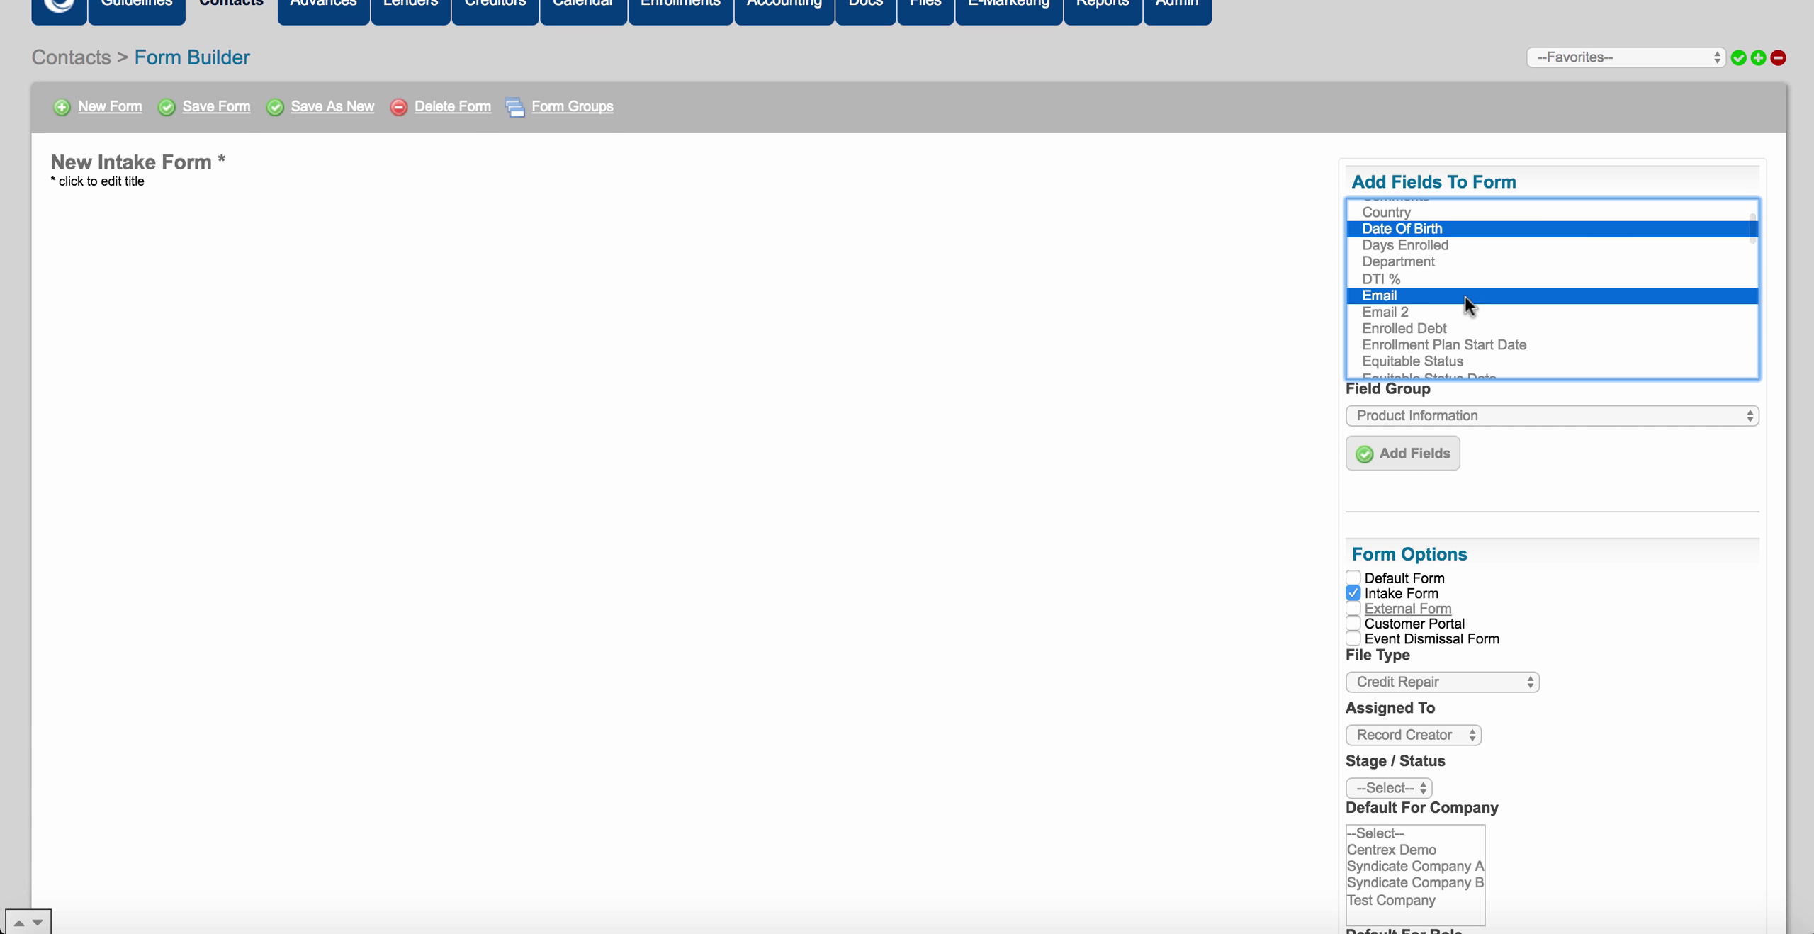
# Also select First, Last and Middle Name, SSN, State, Zip and Work Phone, then add all under Contact Information.
pyautogui.scroll(-7, 1465, 296)
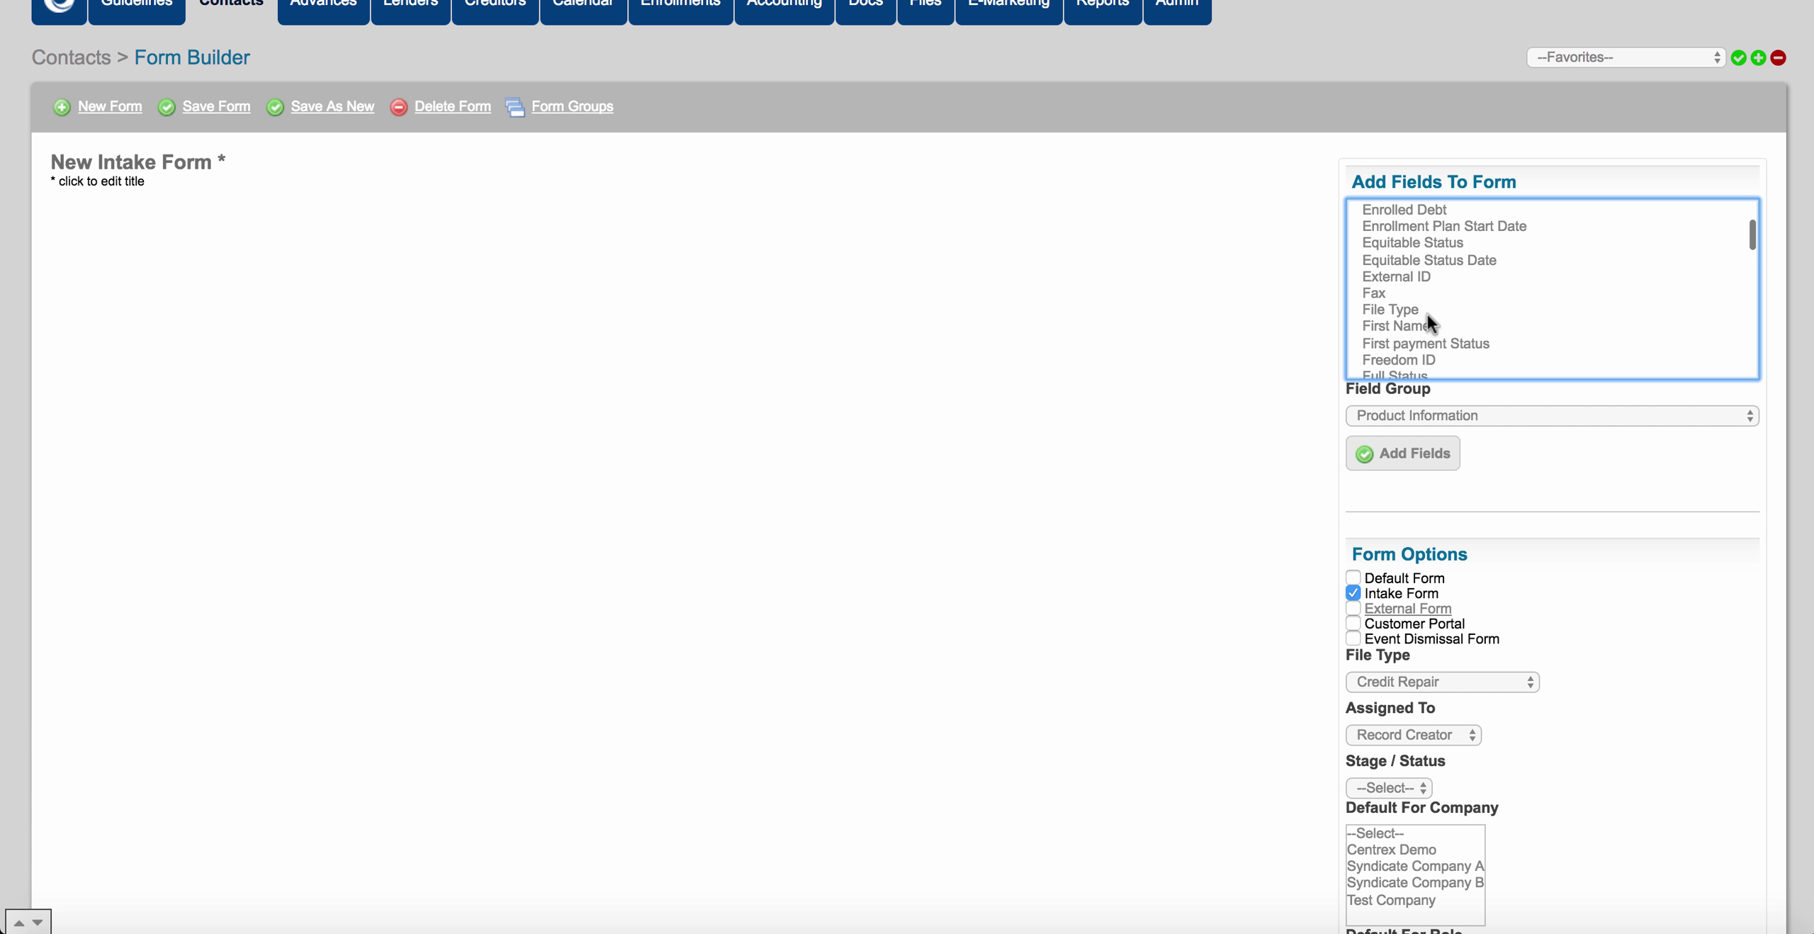
pyautogui.keyDown('super'); pyautogui.click(1417, 325); pyautogui.keyUp('super')
pyautogui.scroll(-5, 1458, 309)
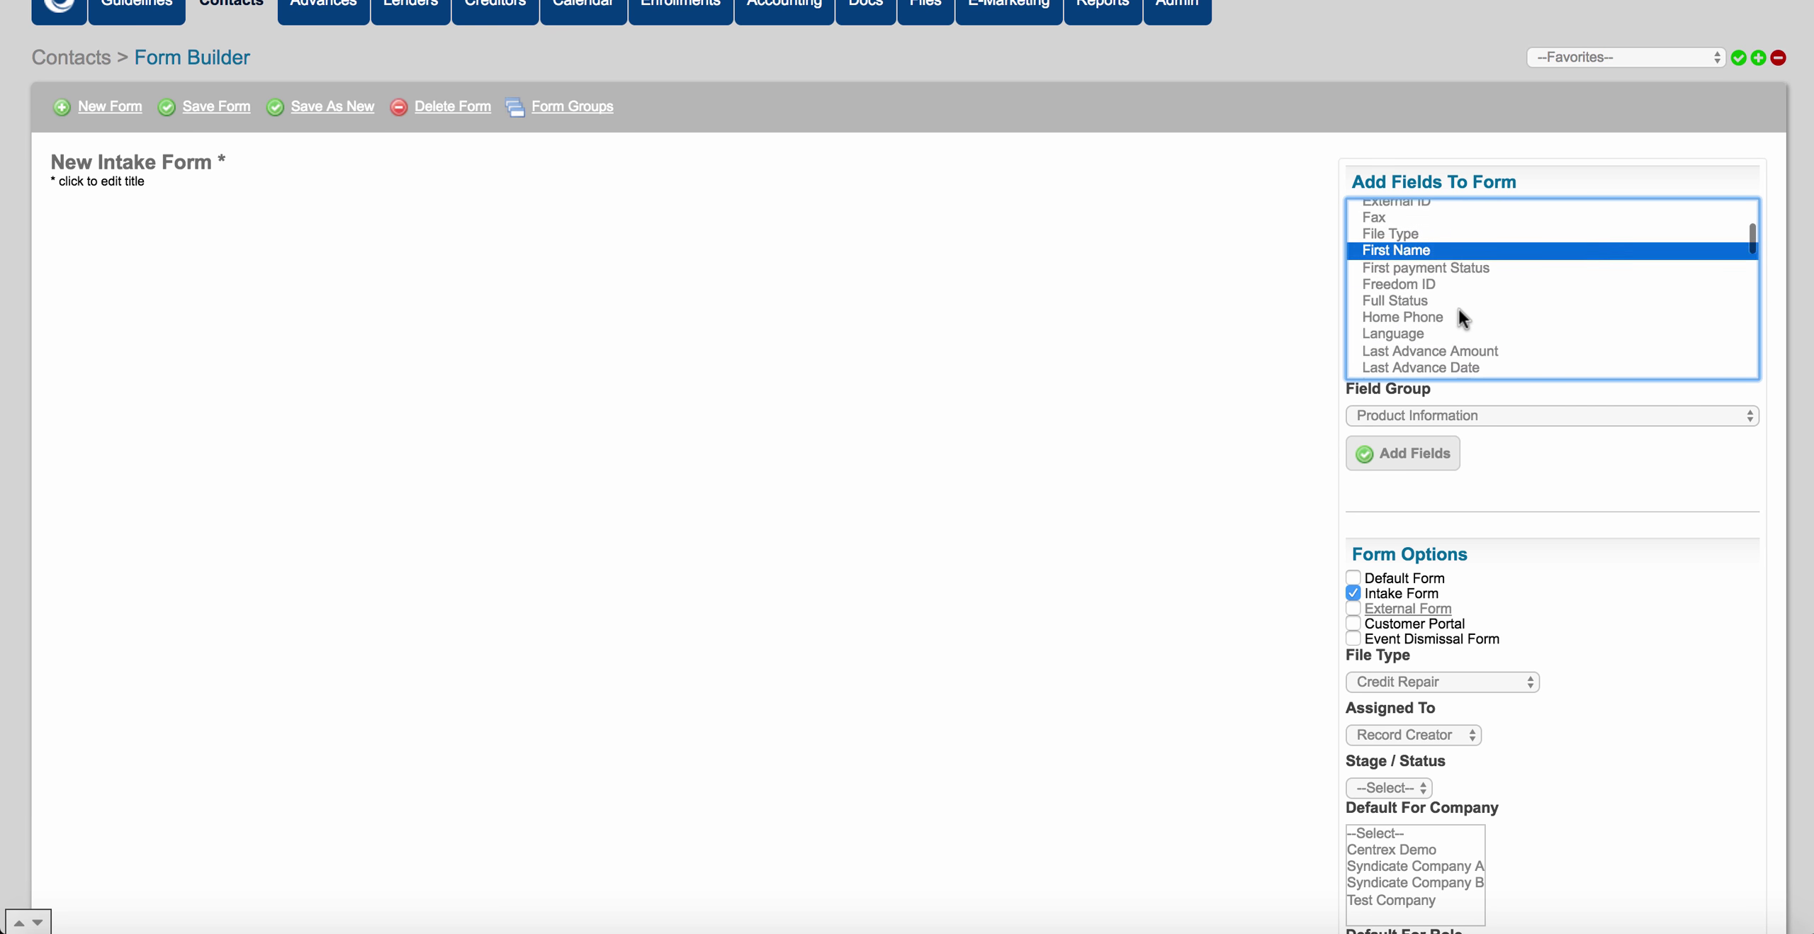
pyautogui.scroll(-11, 1460, 316)
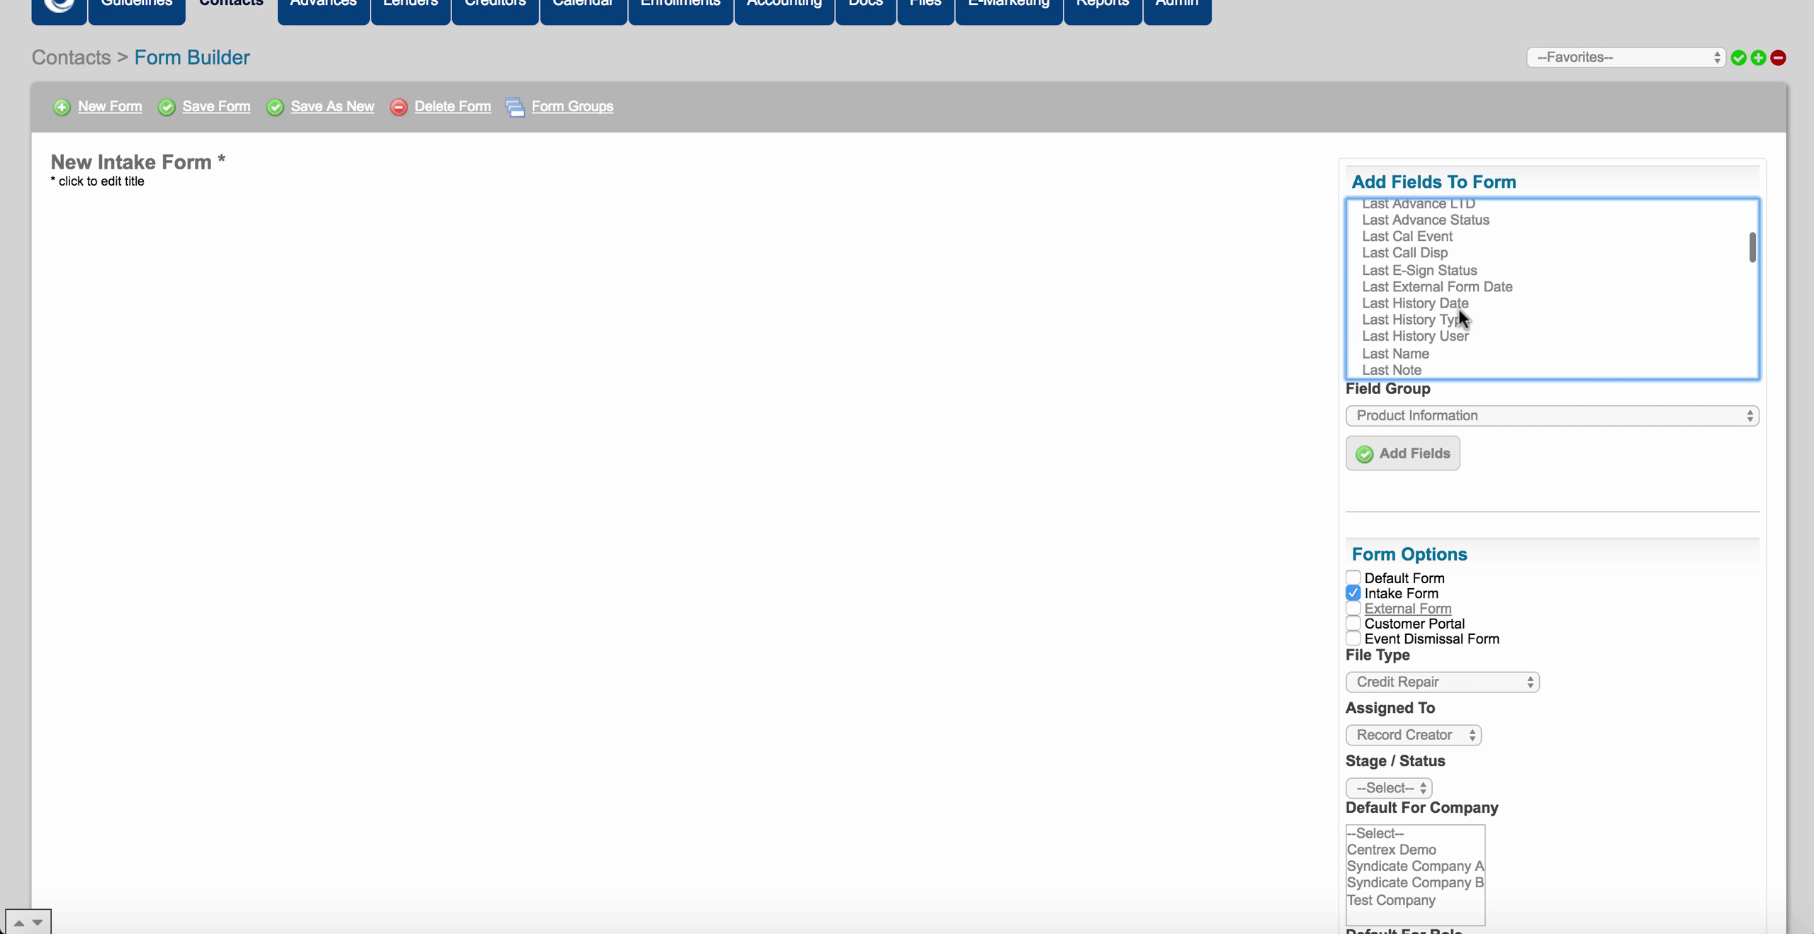
pyautogui.keyDown('super'); pyautogui.click(1423, 332); pyautogui.keyUp('super')
pyautogui.scroll(-3, 1488, 316)
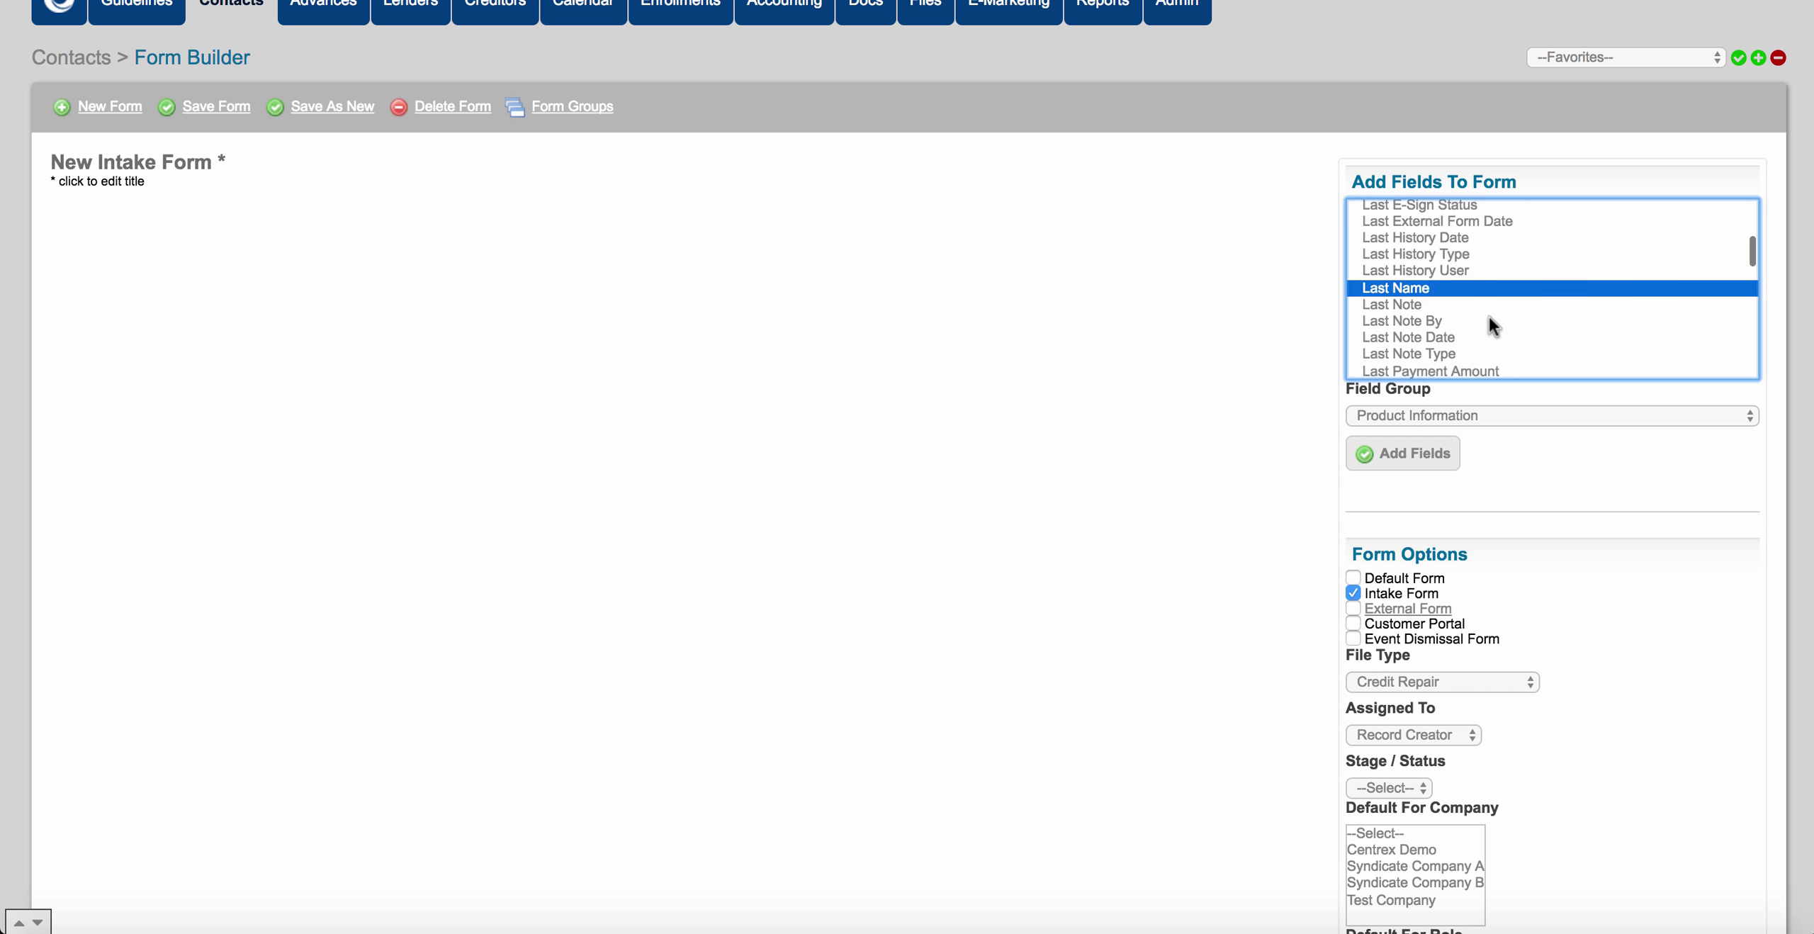
pyautogui.scroll(-10, 1488, 316)
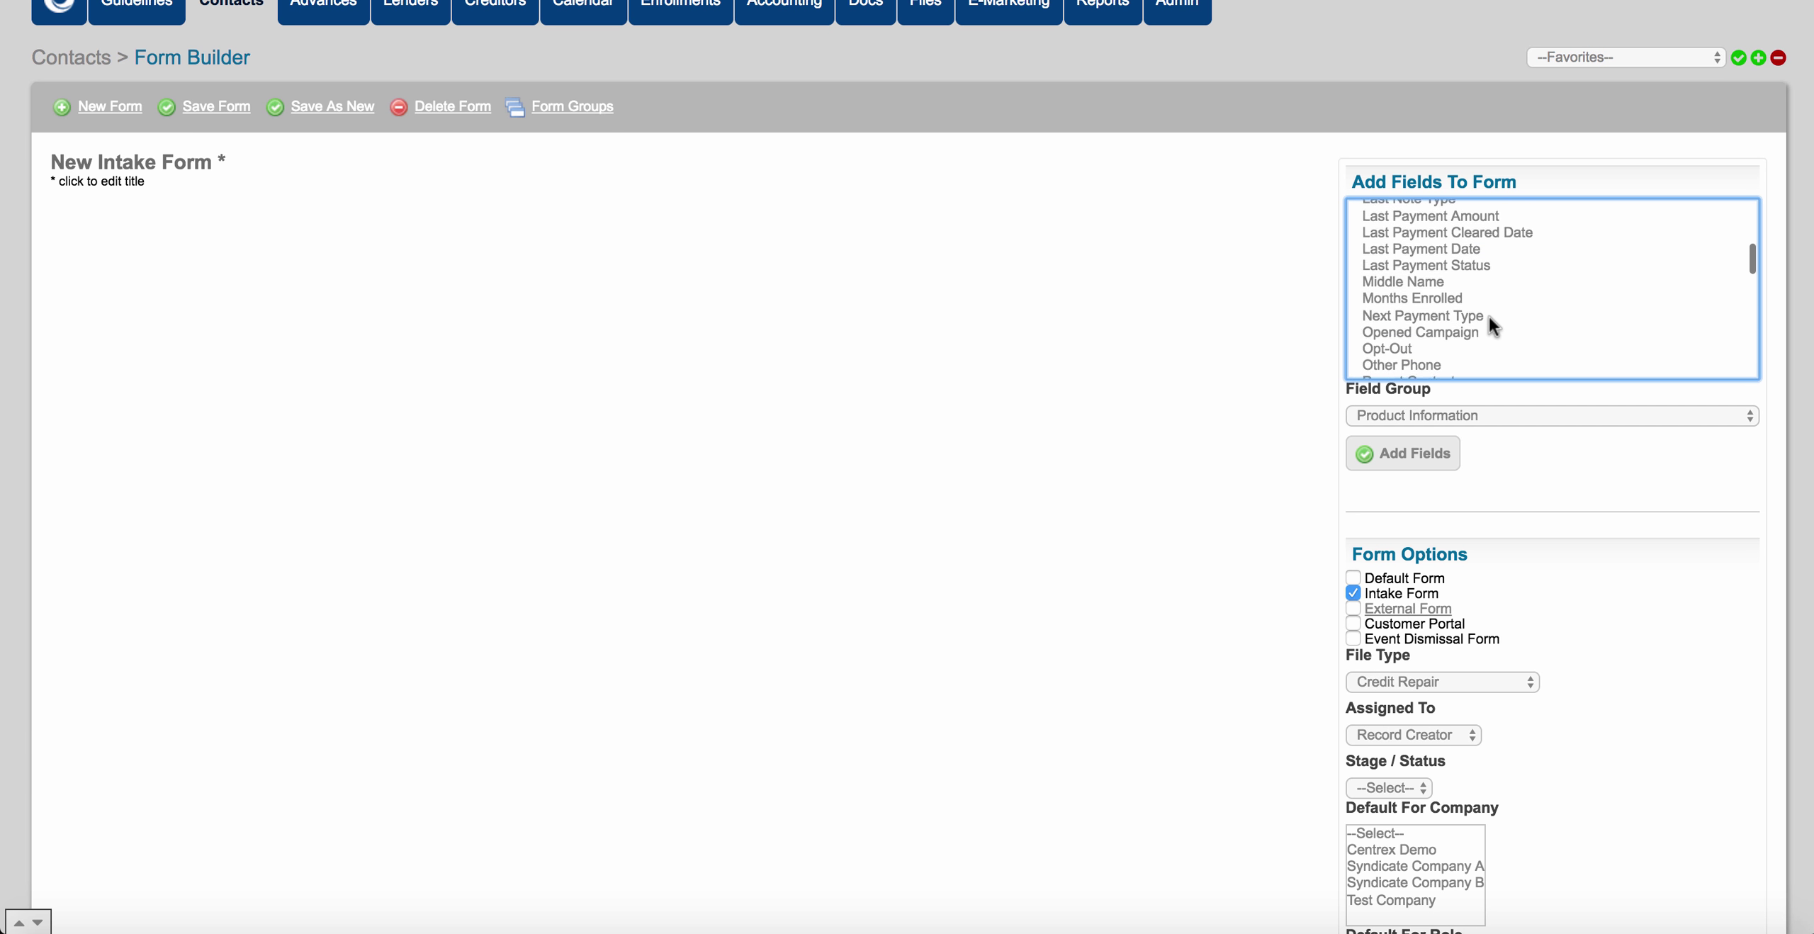
pyautogui.keyDown('super'); pyautogui.click(1423, 279); pyautogui.keyUp('super')
pyautogui.scroll(-1, 1488, 307)
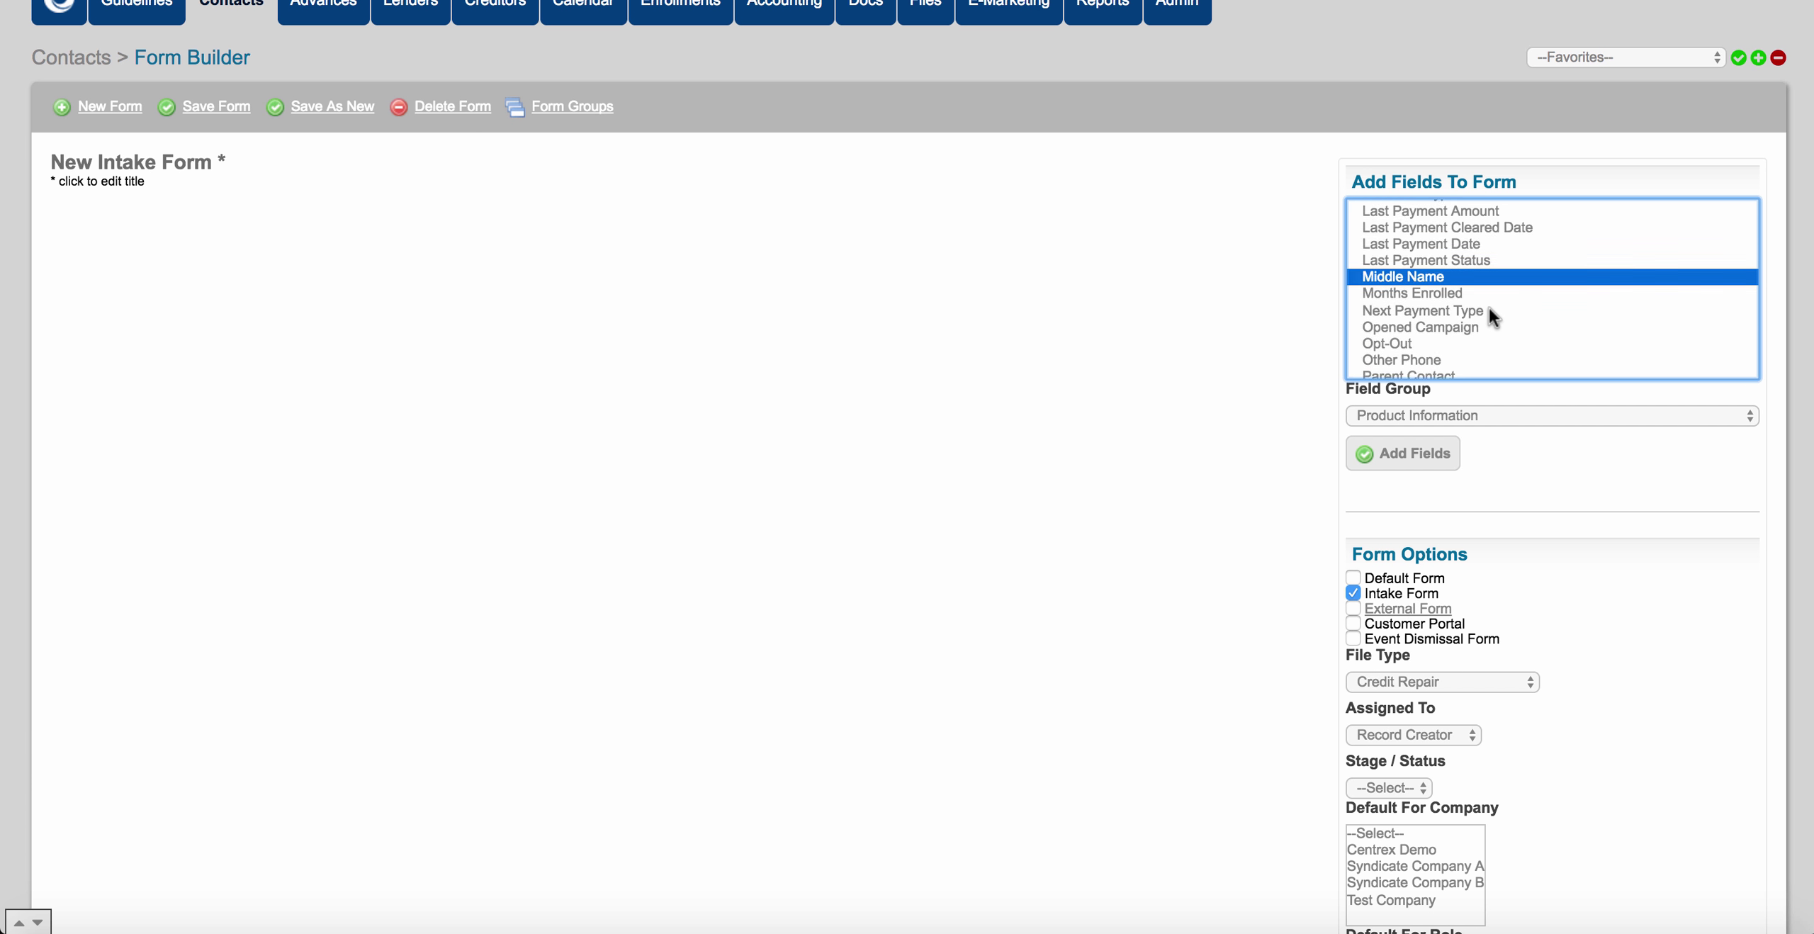
pyautogui.scroll(-6, 1488, 312)
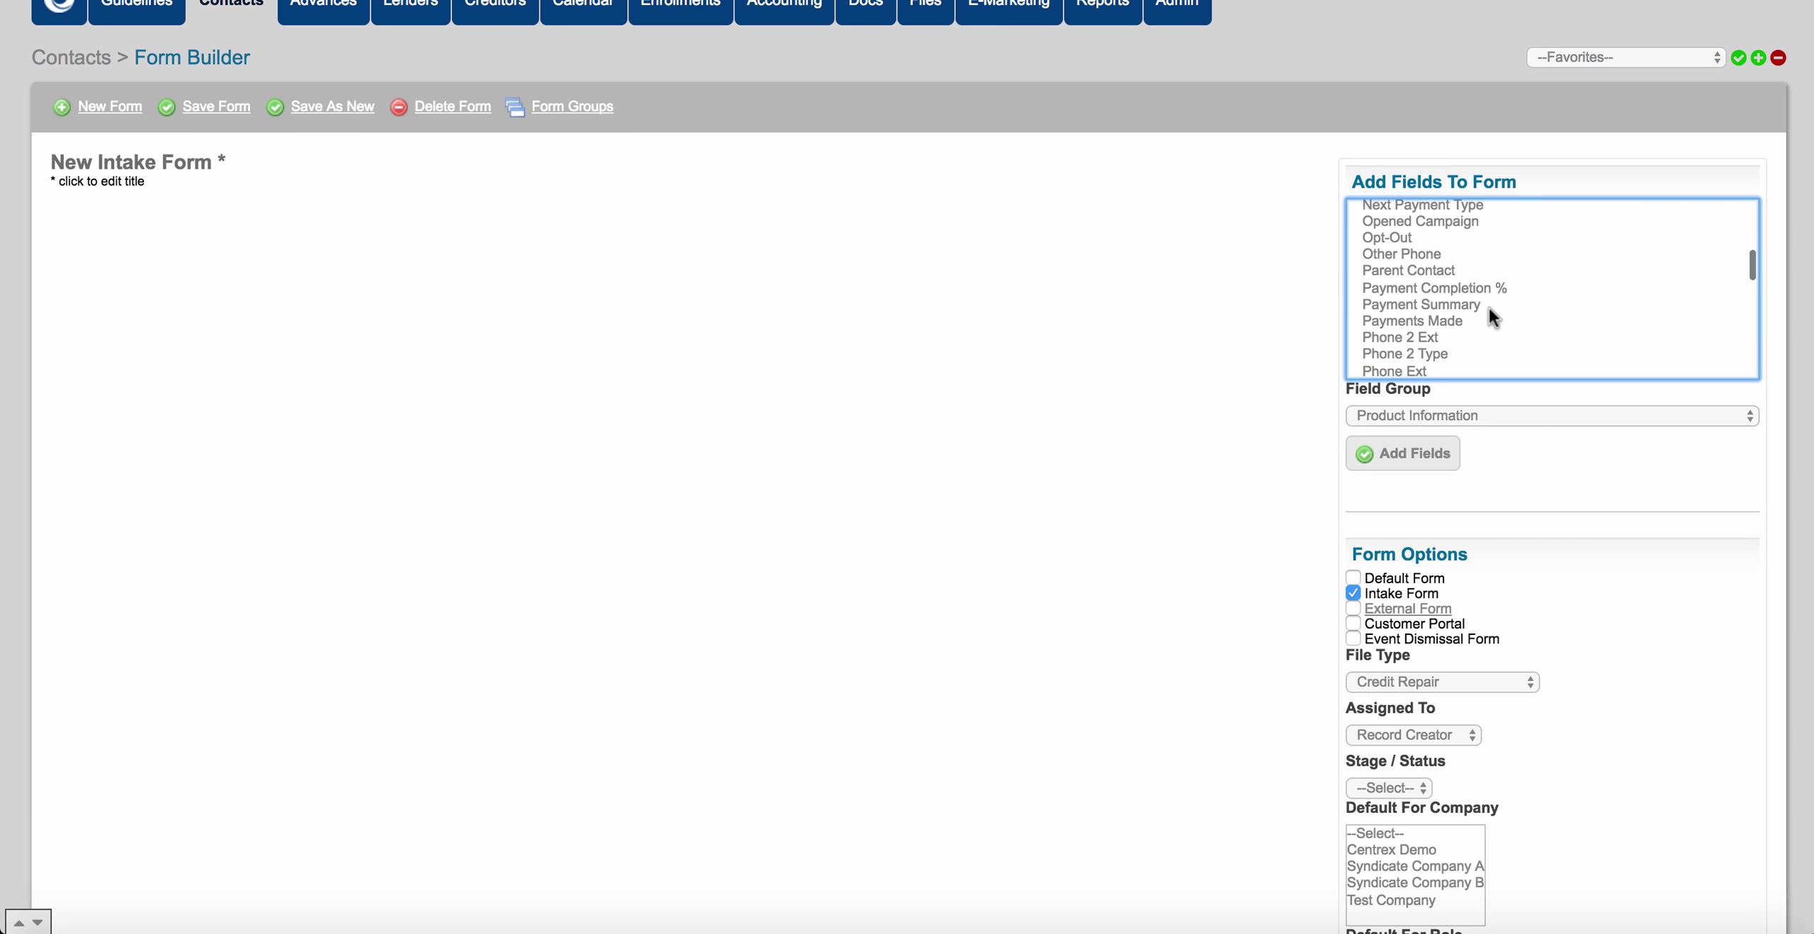
pyautogui.scroll(-6, 1488, 308)
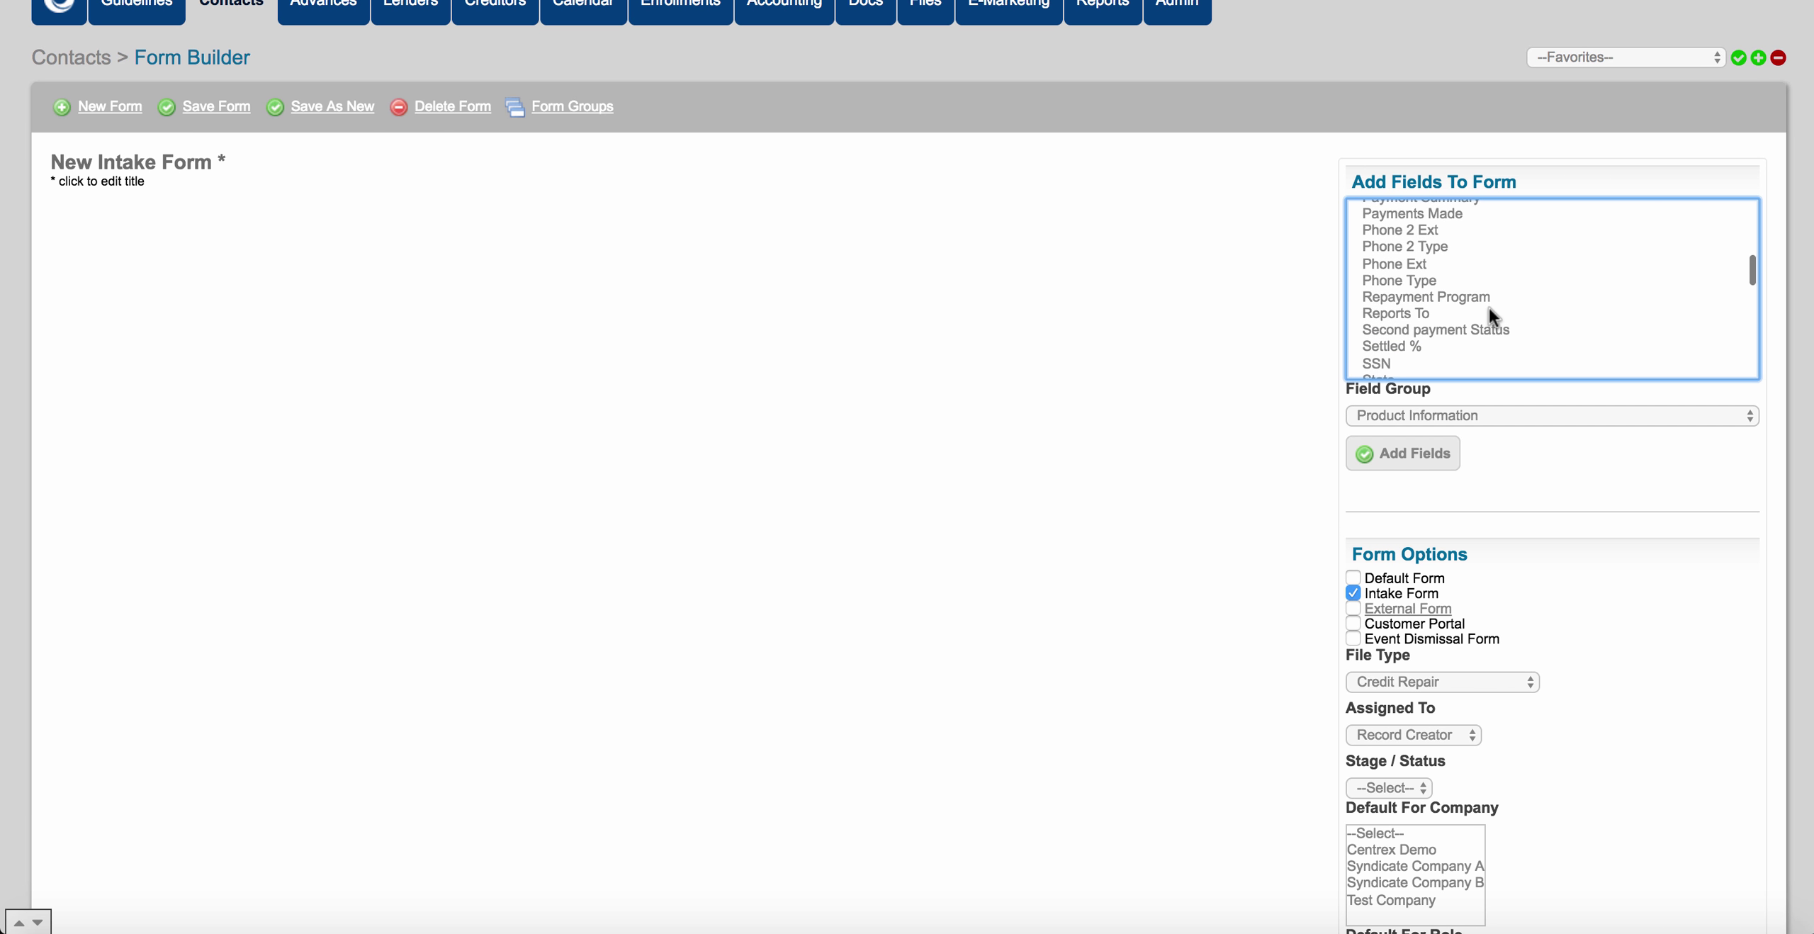
pyautogui.scroll(-4, 1488, 307)
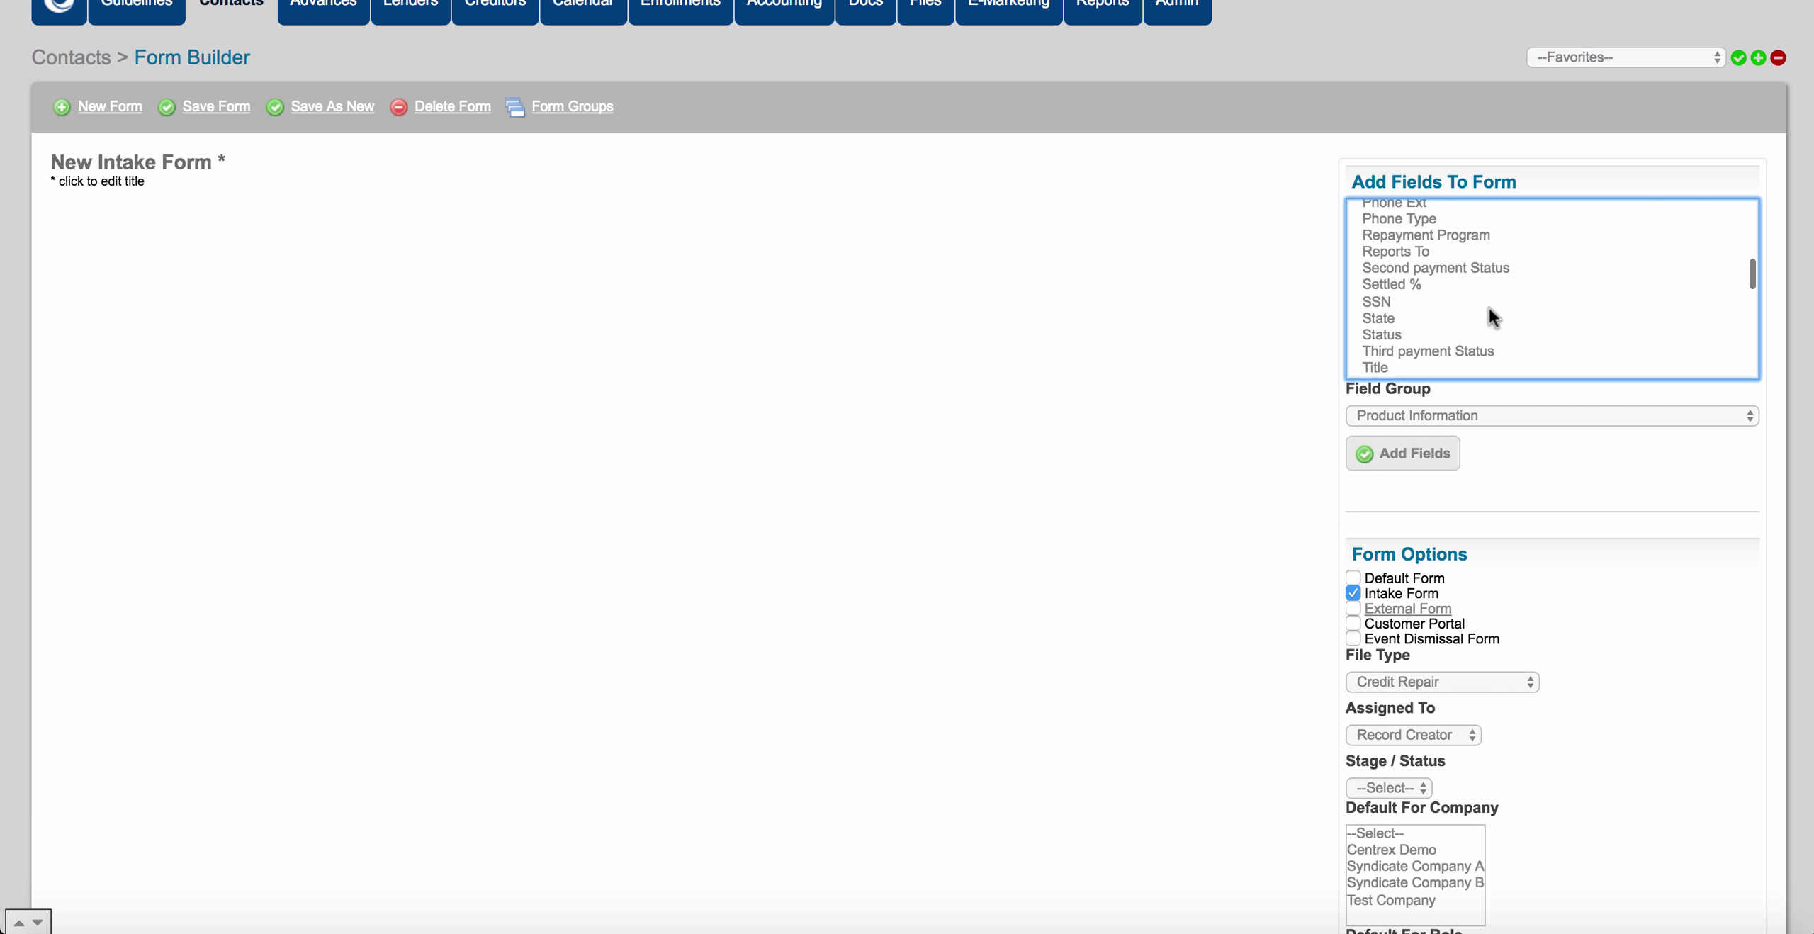
pyautogui.scroll(-1, 1488, 308)
pyautogui.moveTo(1379, 297); pyautogui.dragTo(1392, 281)
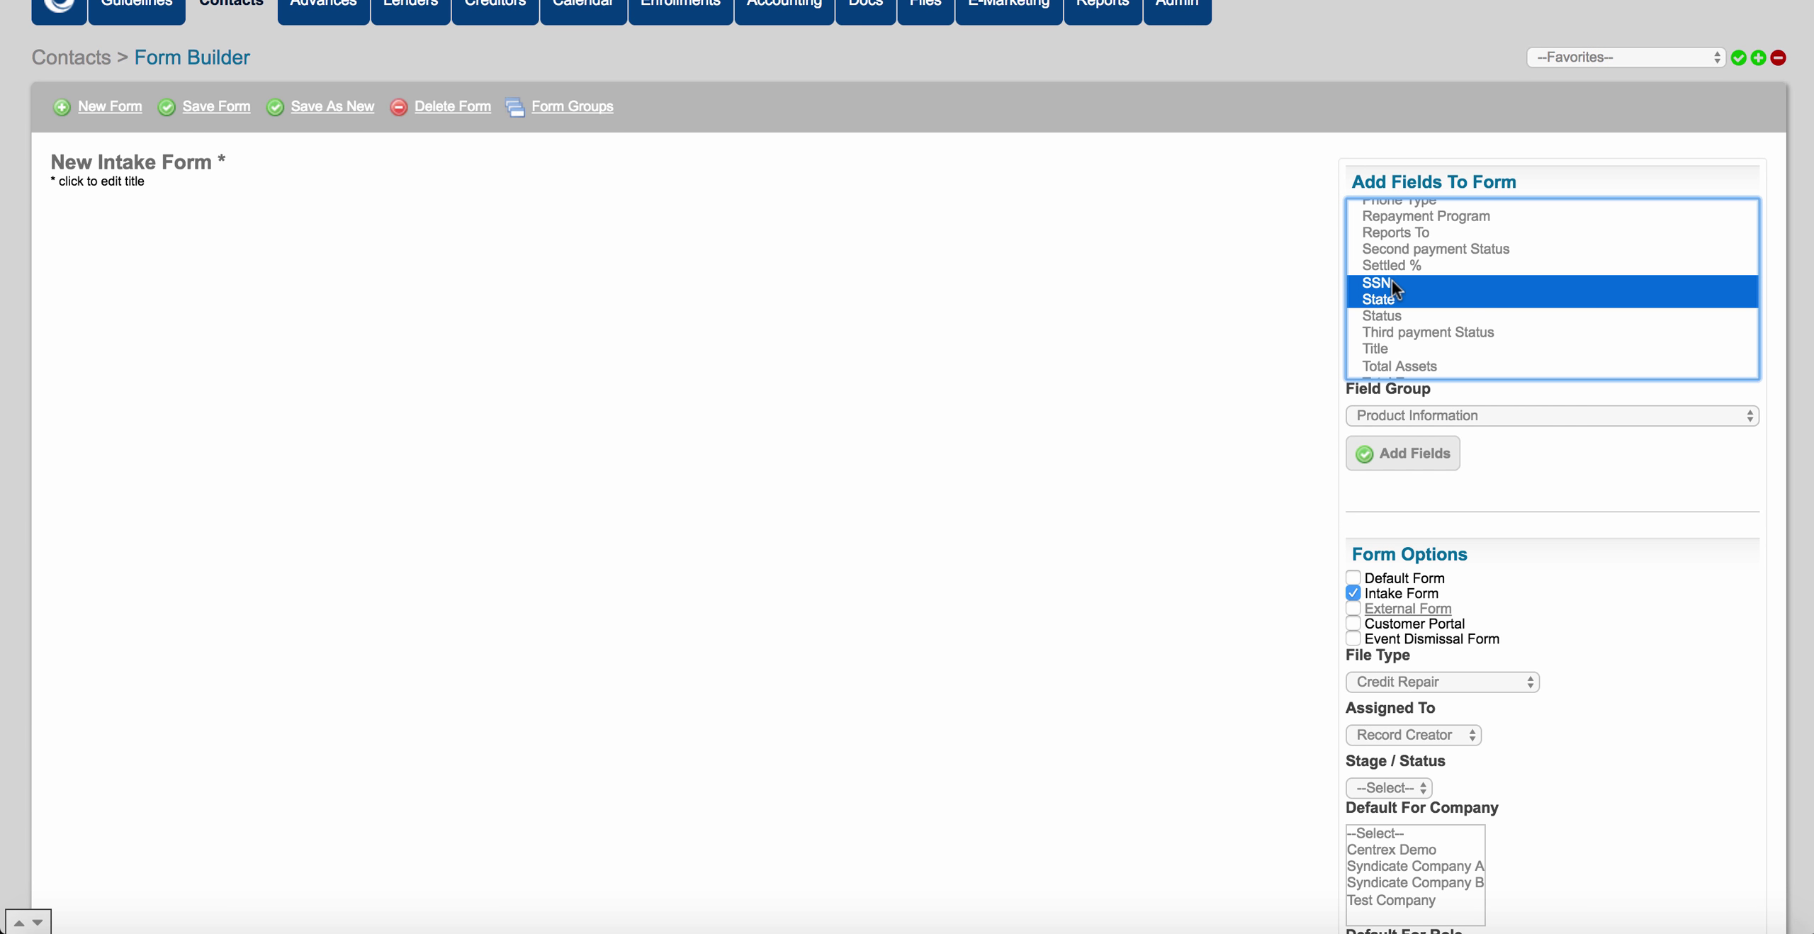
pyautogui.scroll(-8, 1460, 300)
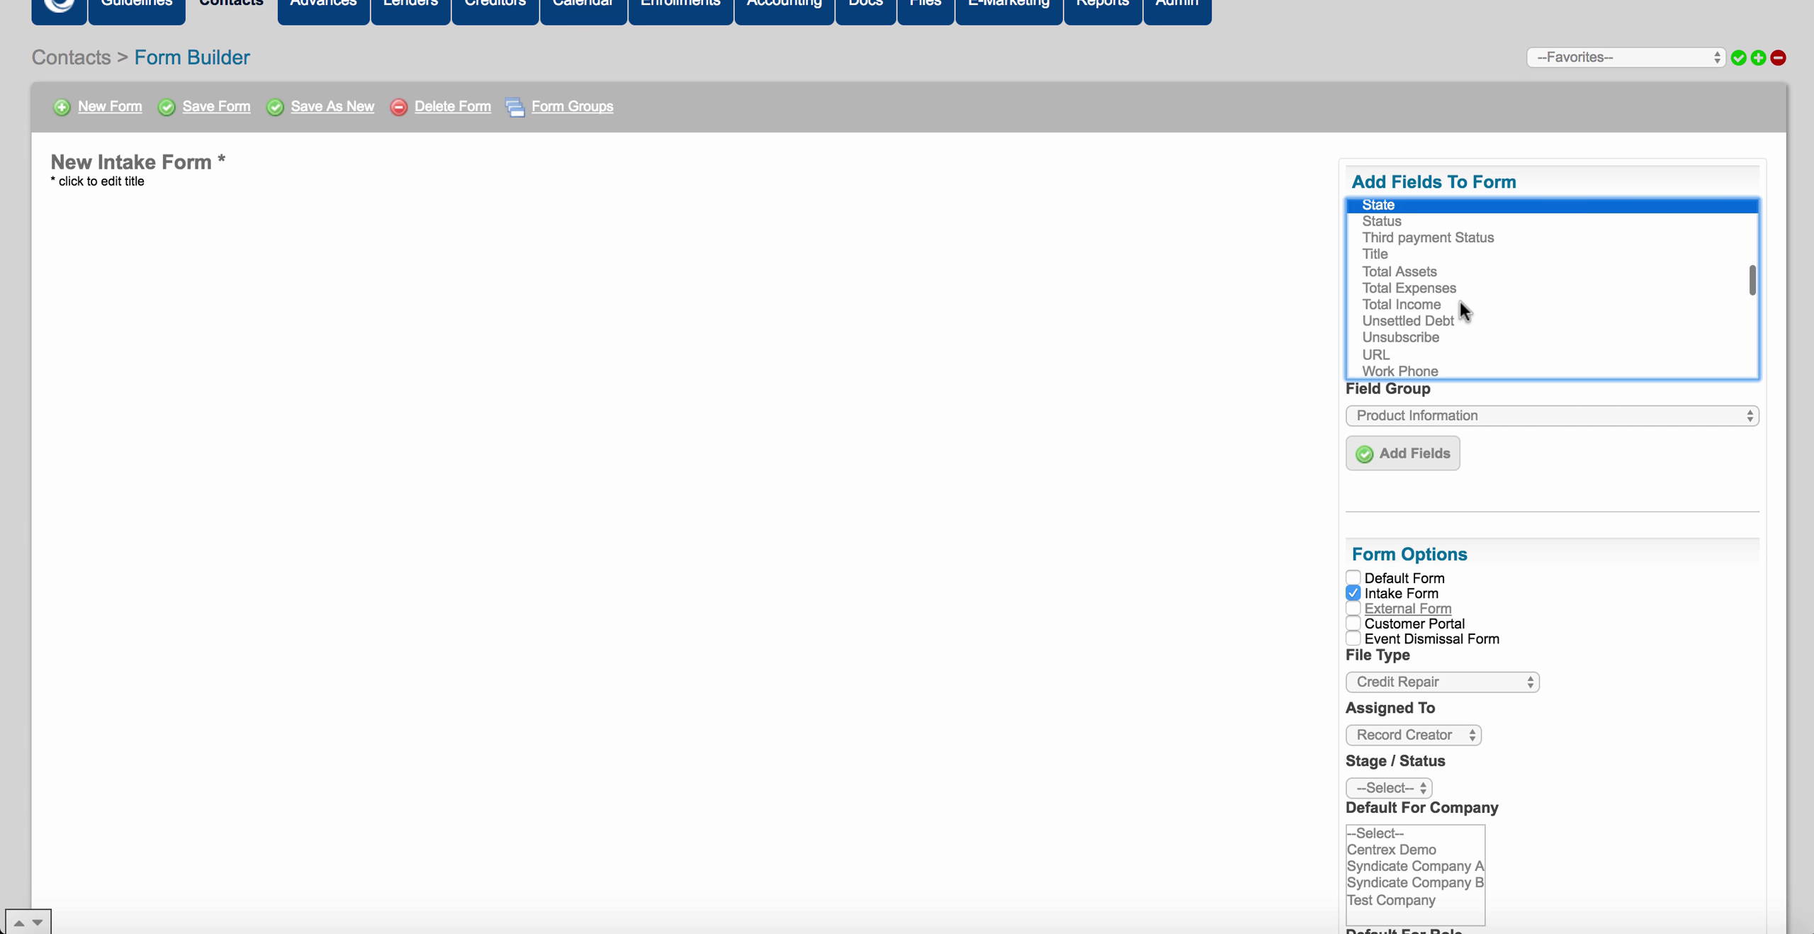
pyautogui.scroll(-3, 1460, 300)
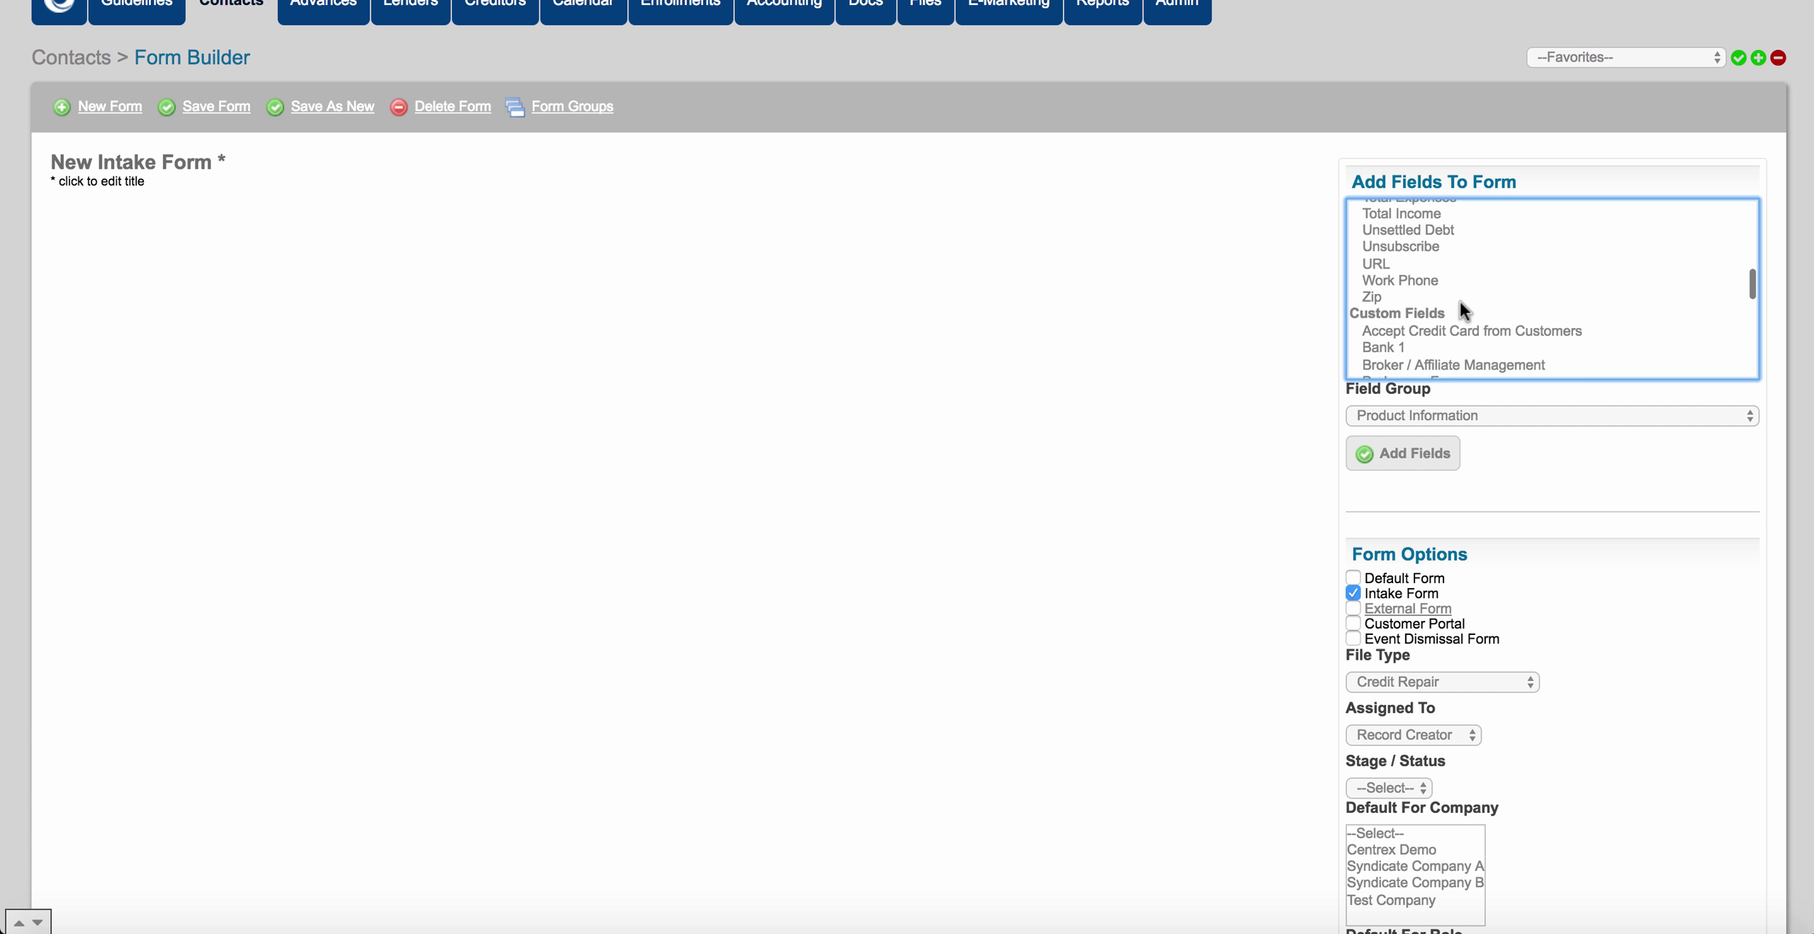
pyautogui.click(1400, 300)
pyautogui.moveTo(1400, 300); pyautogui.dragTo(1413, 290)
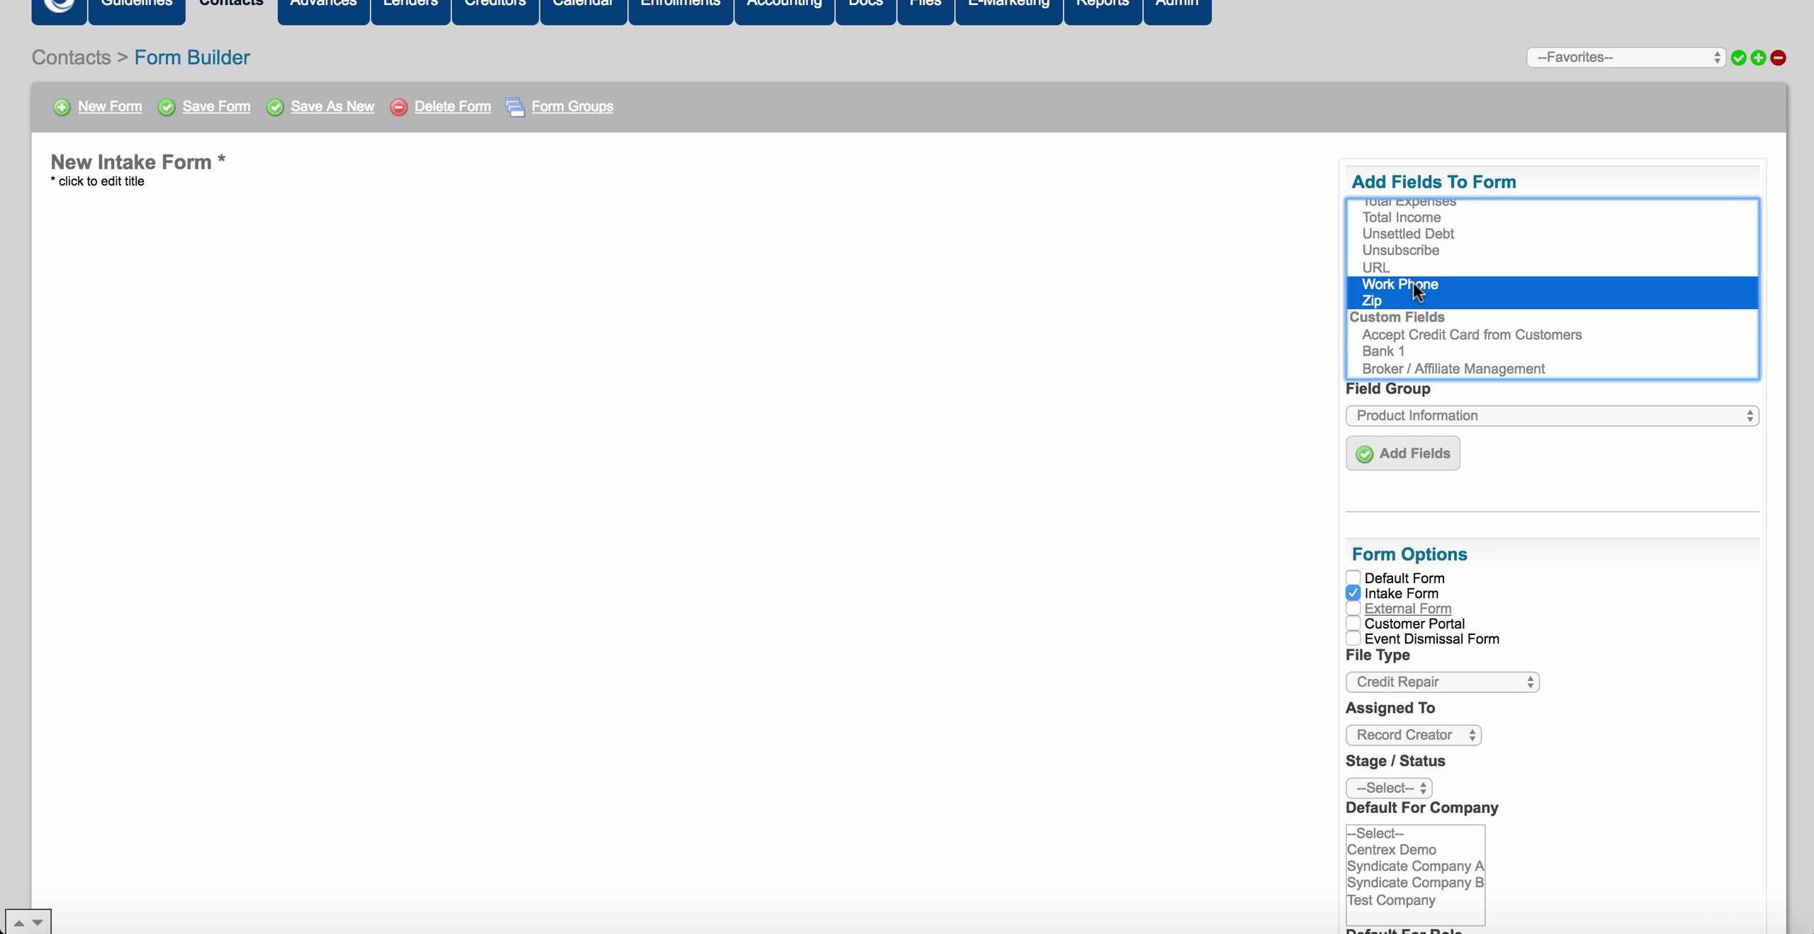
pyautogui.click(1498, 415)
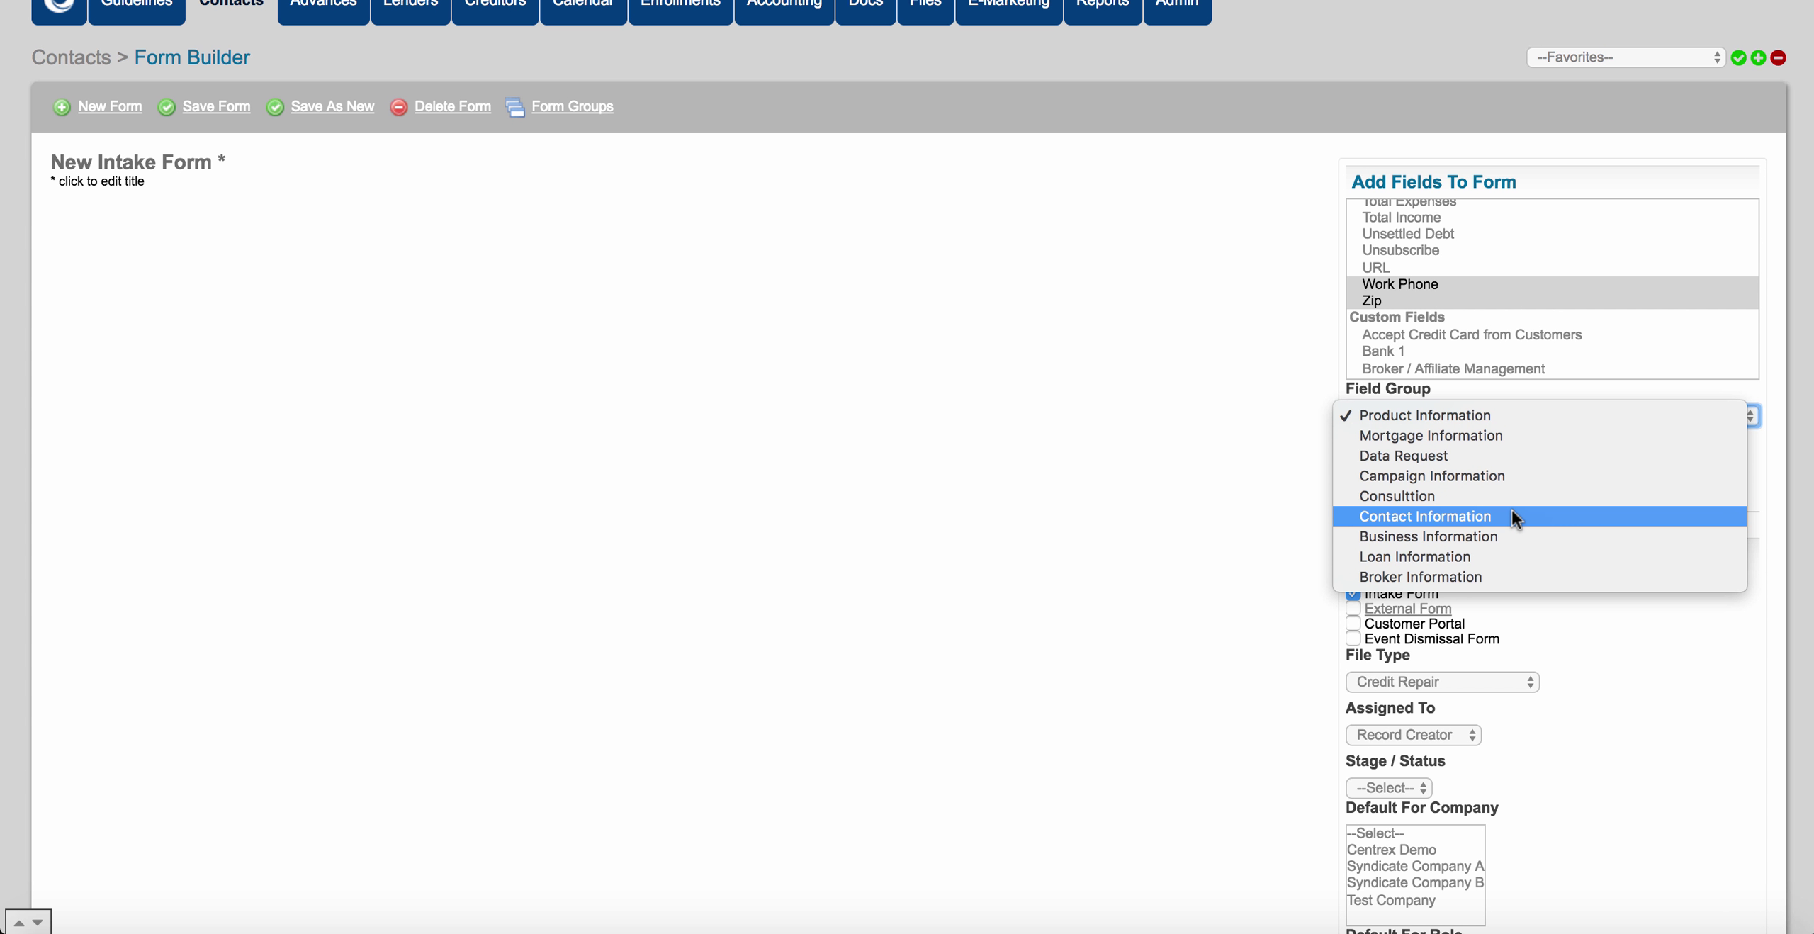
pyautogui.click(1511, 514)
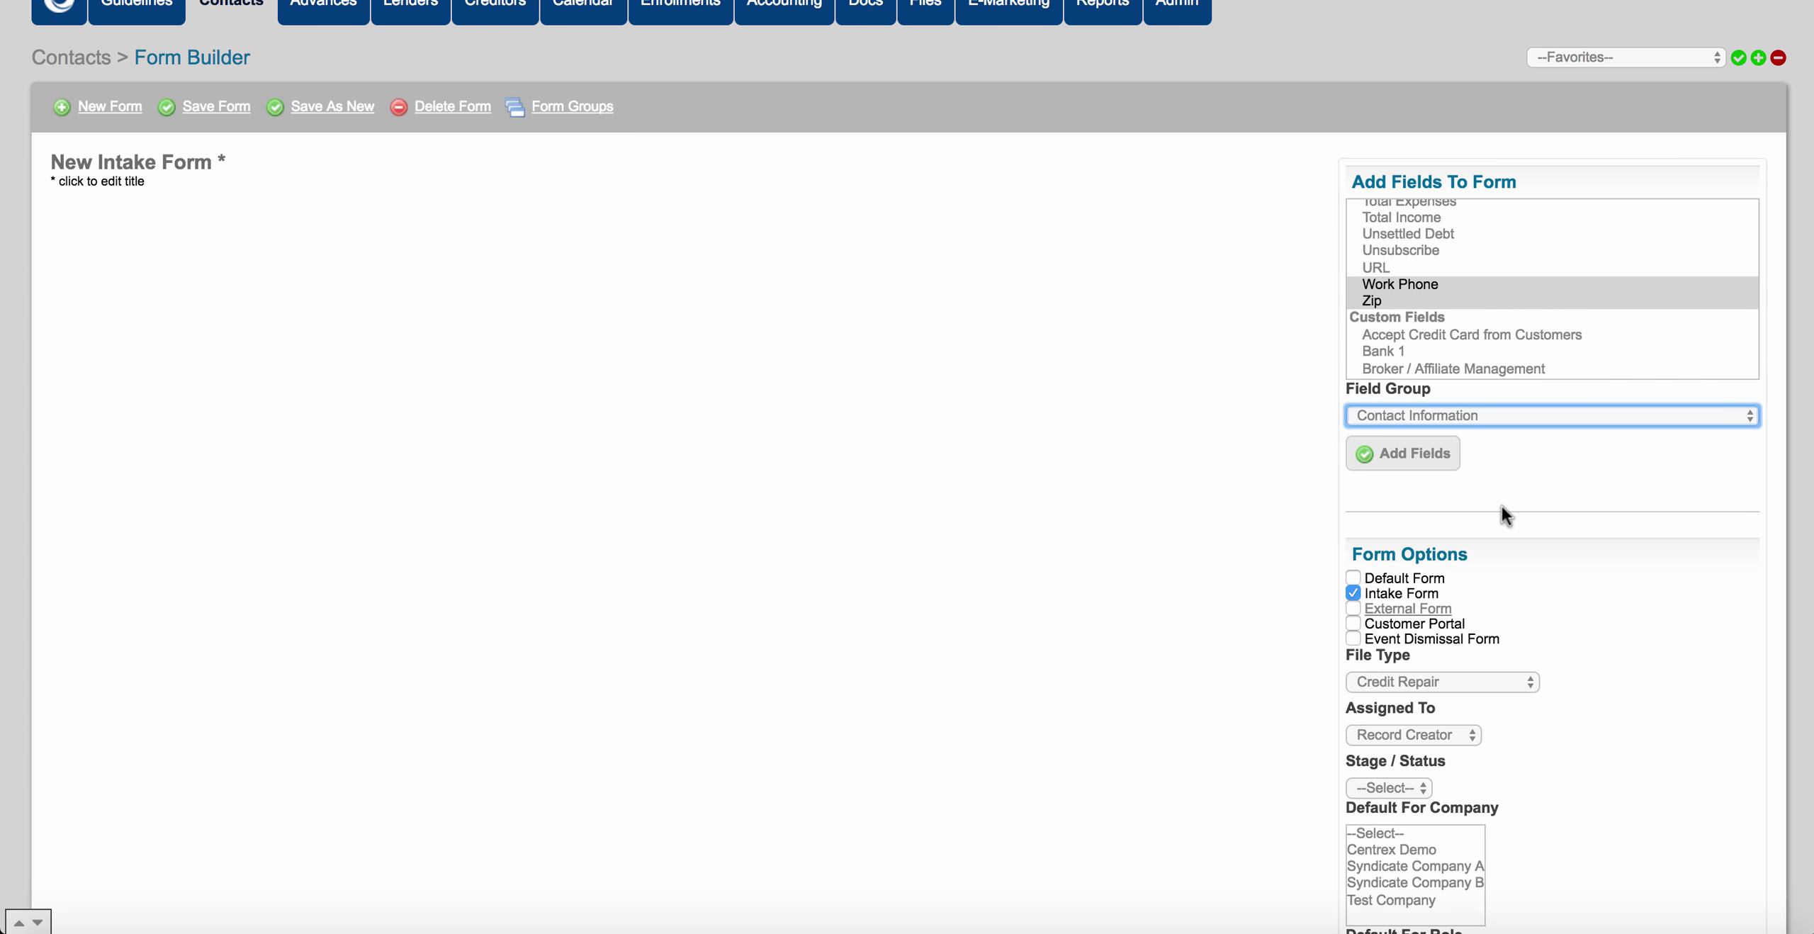
pyautogui.click(1440, 467)
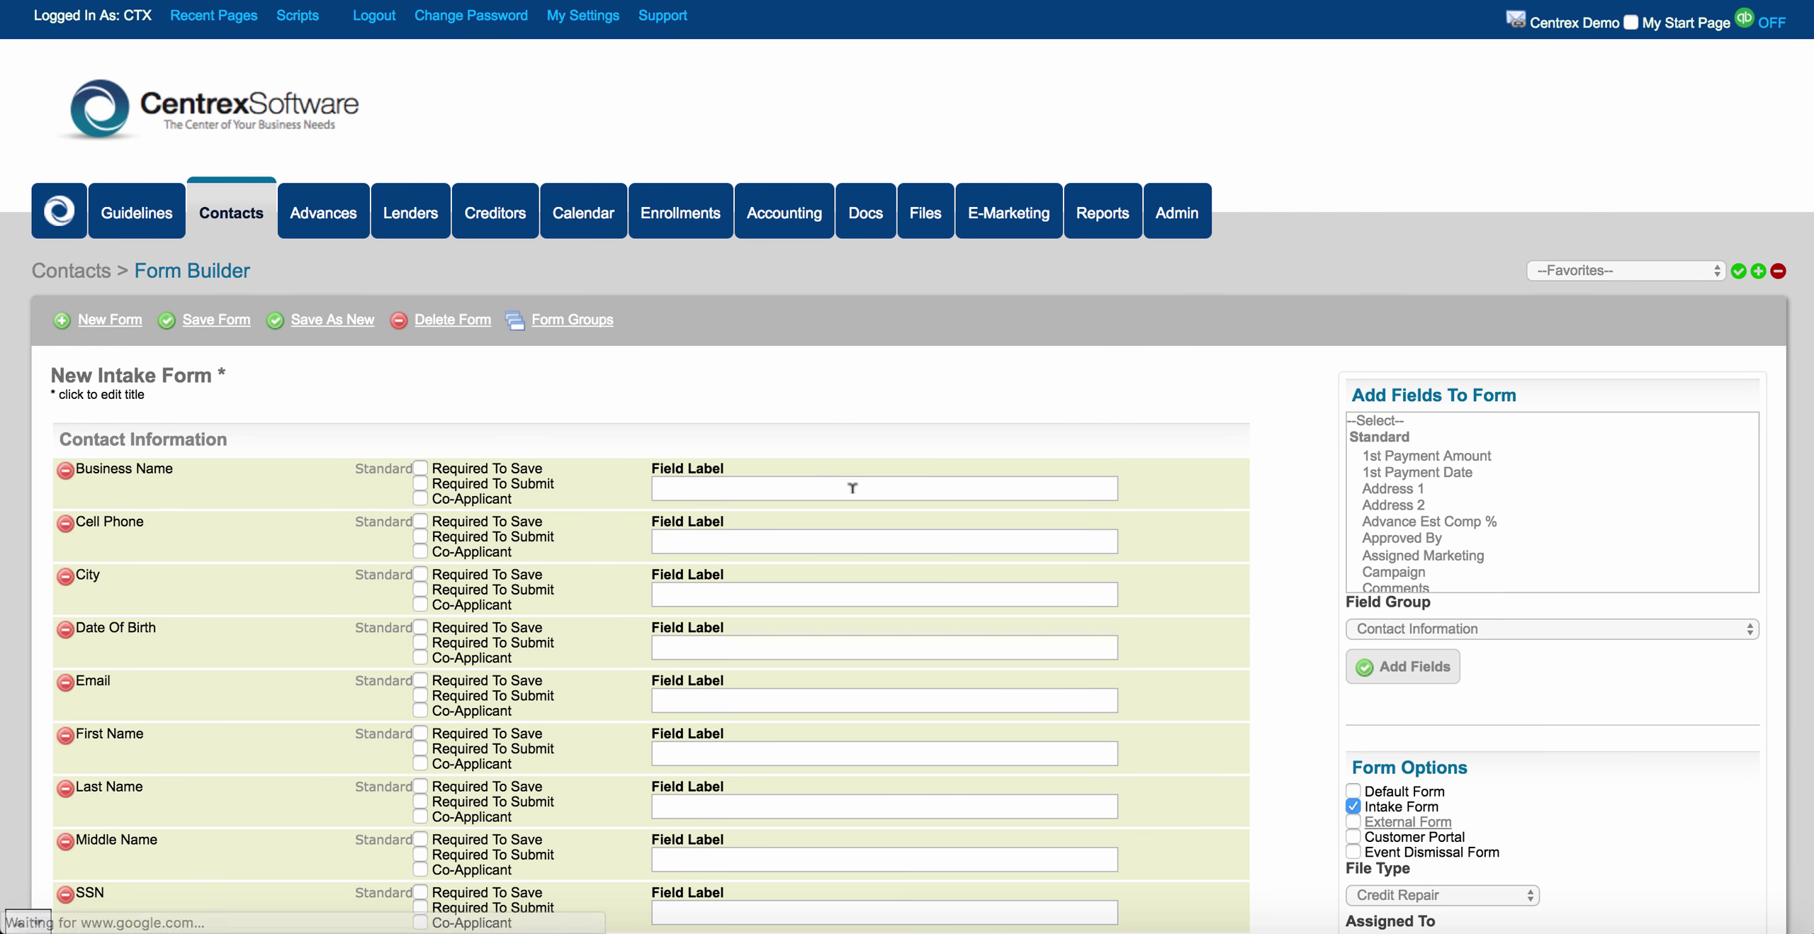
# Move First Name to the top, followed by Middle Name and Last Name.
pyautogui.scroll(-4, 542, 549)
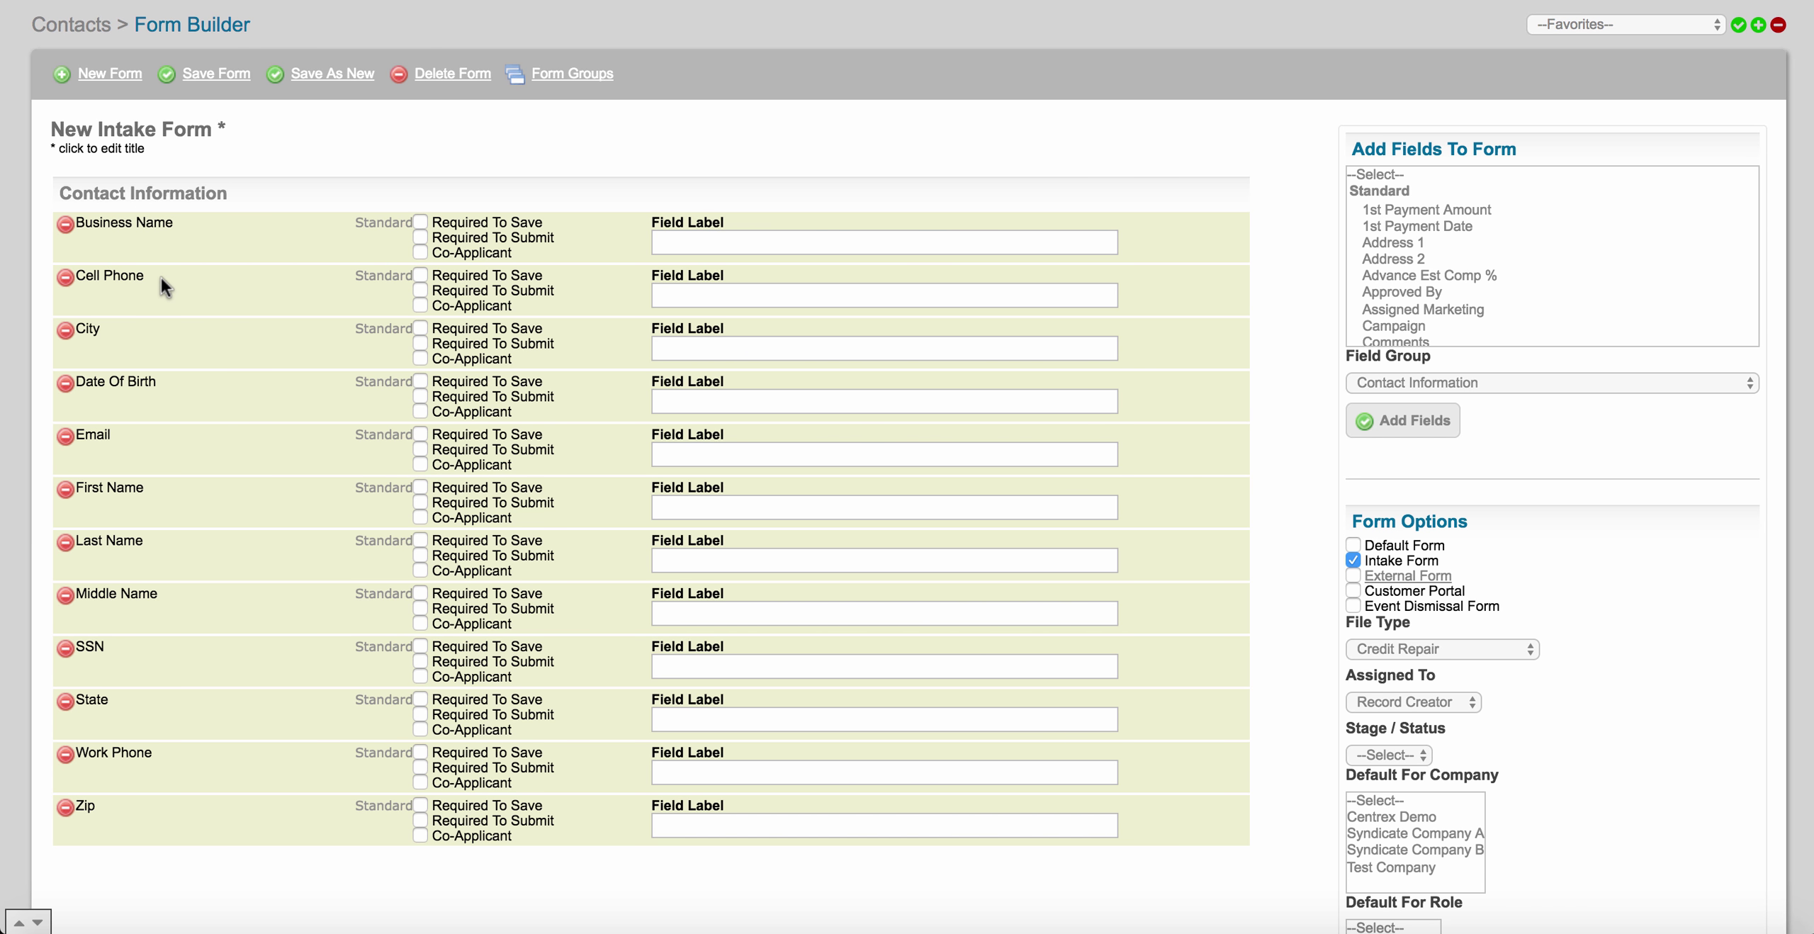
pyautogui.moveTo(165, 493); pyautogui.dragTo(182, 224)
pyautogui.moveTo(159, 544); pyautogui.dragTo(165, 281)
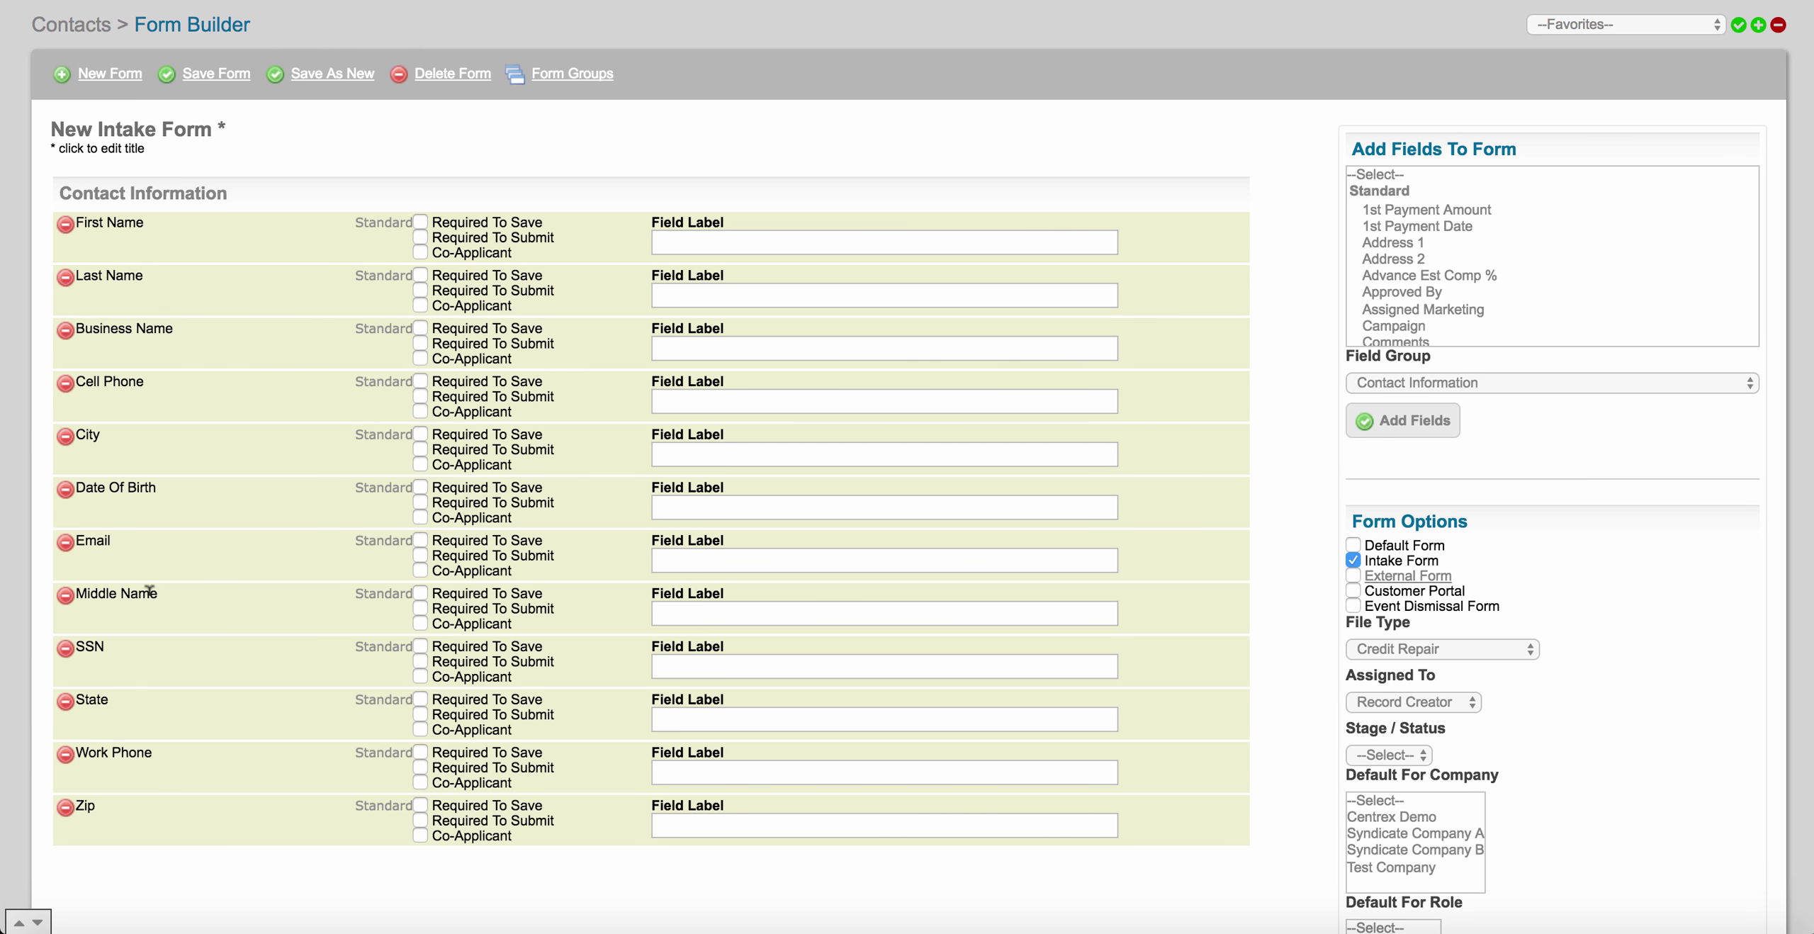
pyautogui.moveTo(150, 578); pyautogui.dragTo(164, 280)
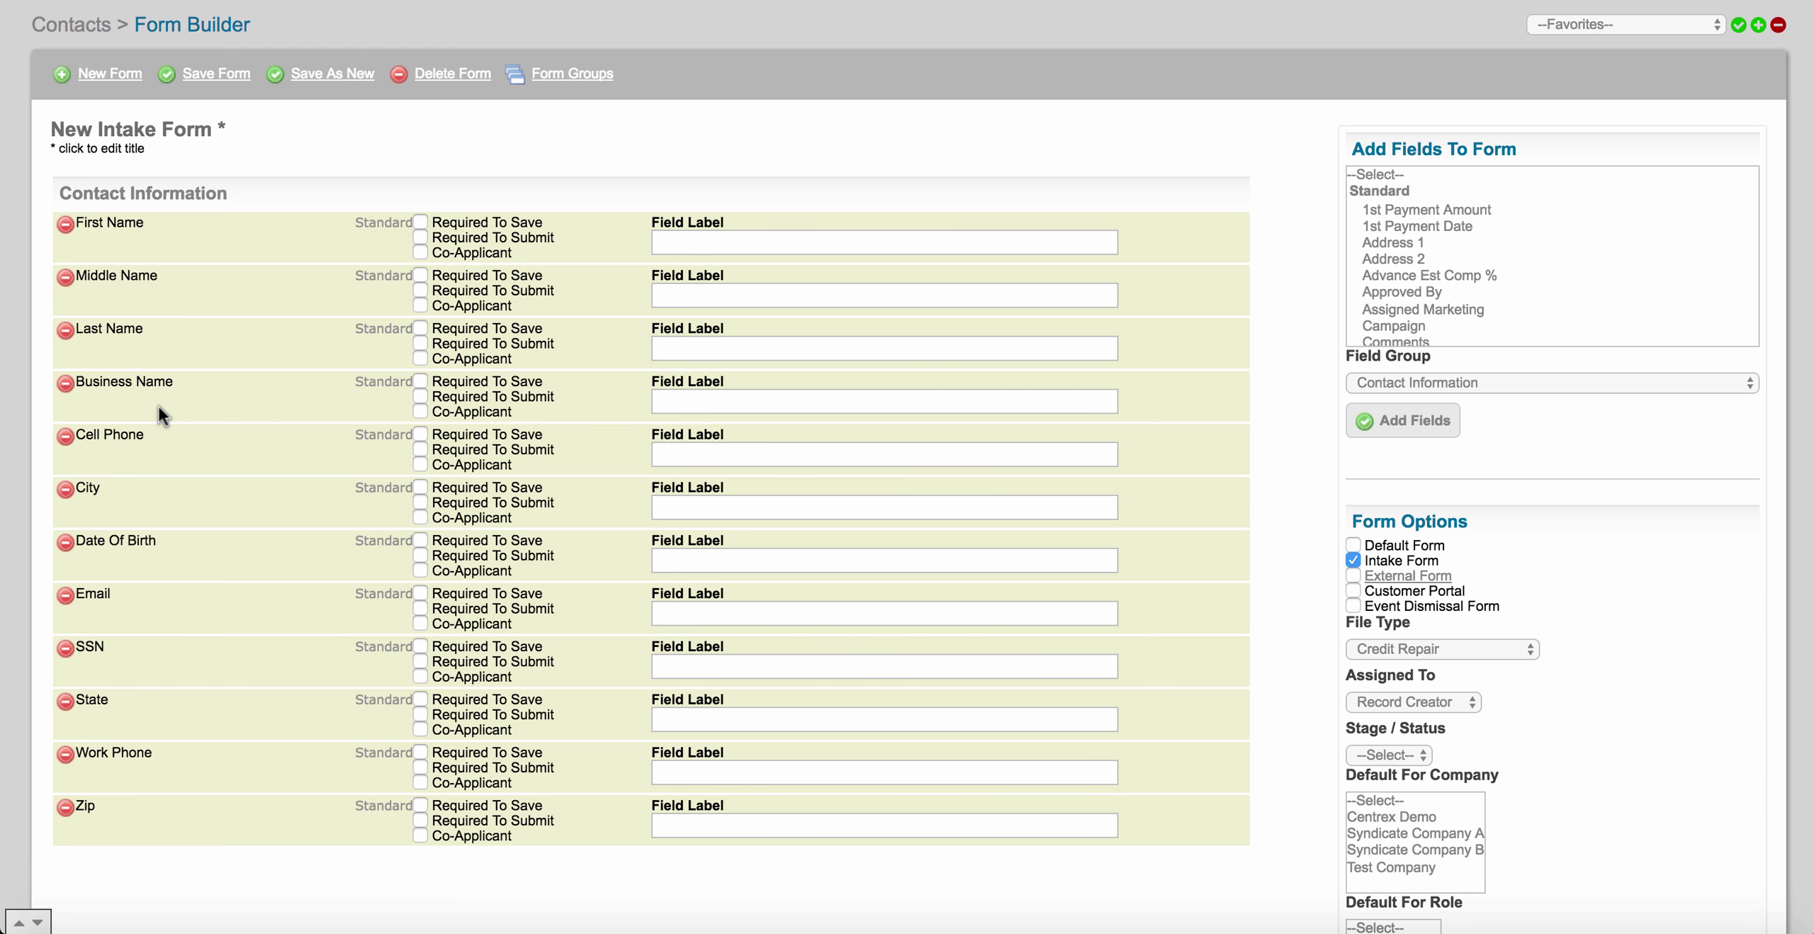
# Group City, State and Zip above Cell Phone, put Work Phone after Cell Phone, and Email before Date Of Birth.
pyautogui.moveTo(145, 494); pyautogui.dragTo(147, 436)
pyautogui.moveTo(118, 702); pyautogui.dragTo(127, 489)
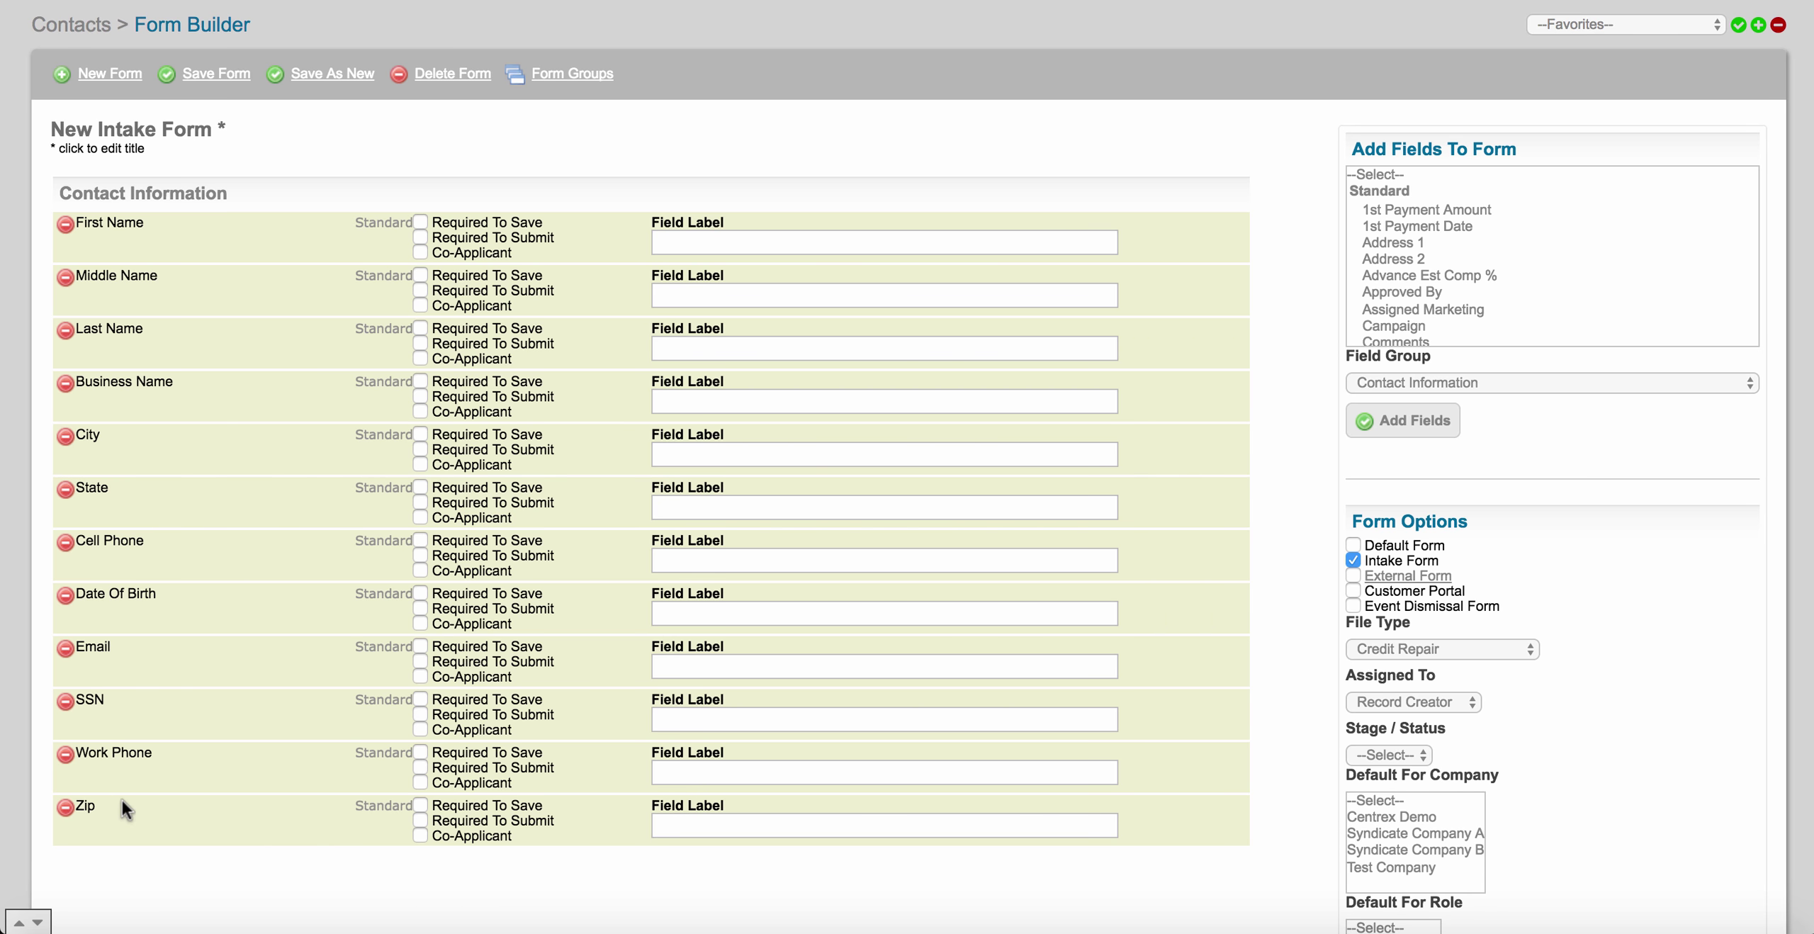
pyautogui.moveTo(124, 811); pyautogui.dragTo(133, 545)
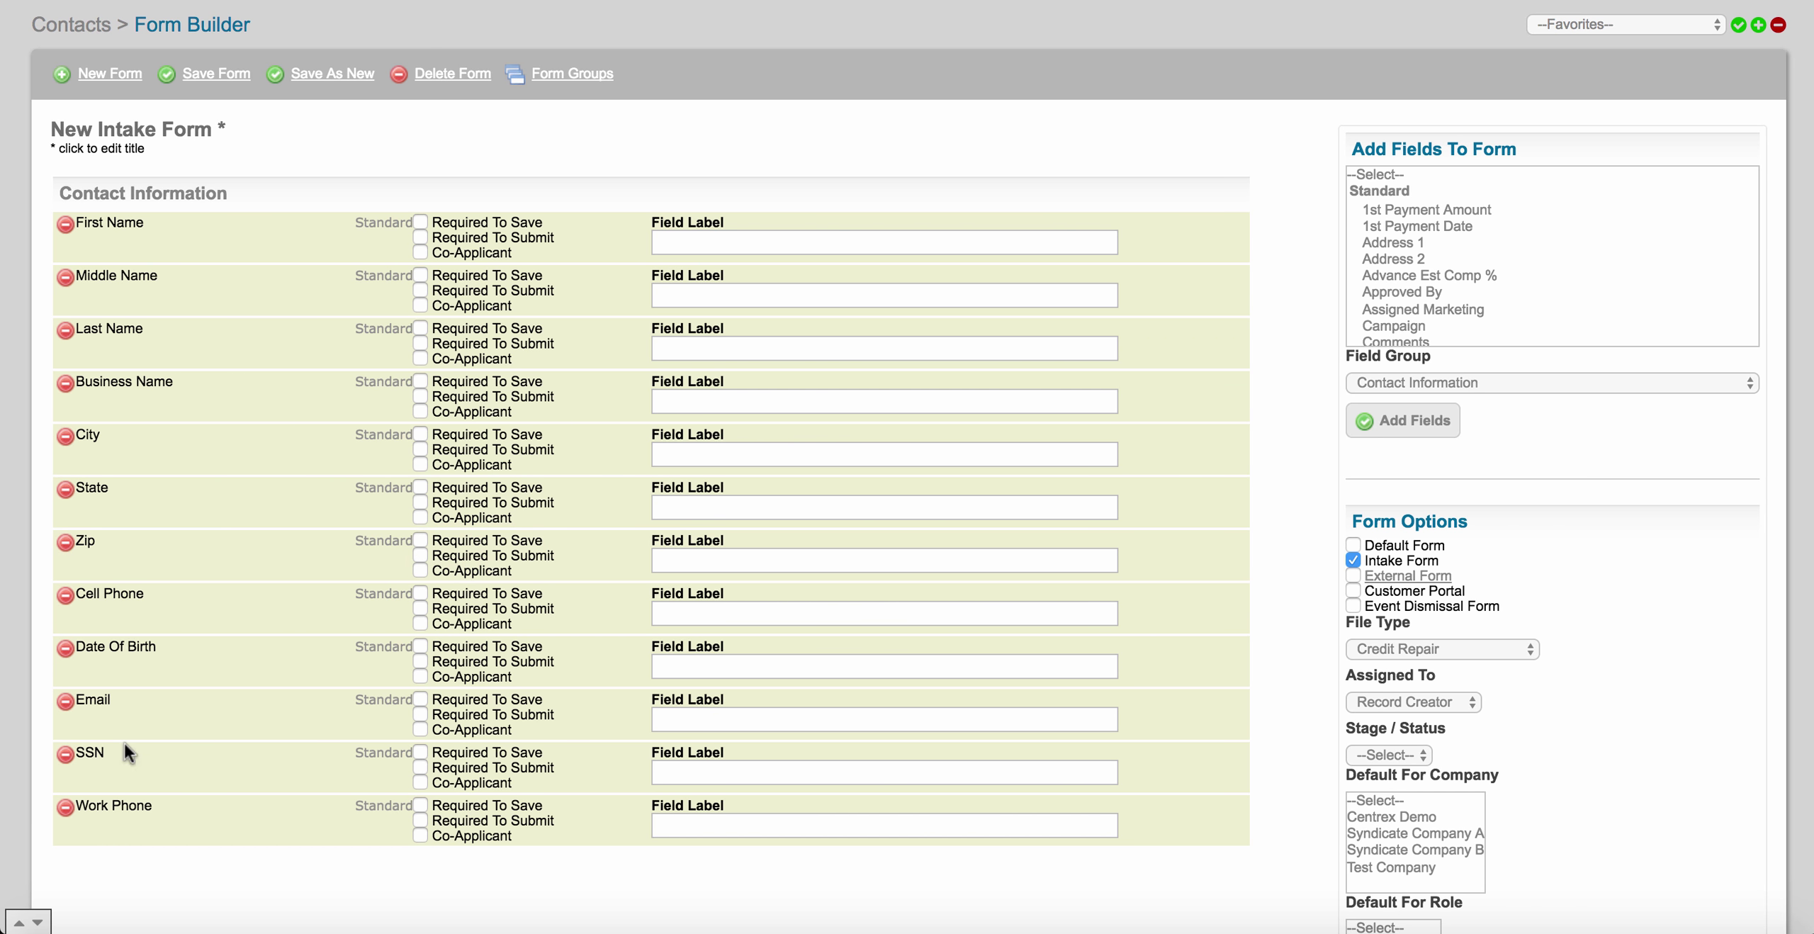
pyautogui.moveTo(124, 804); pyautogui.dragTo(125, 637)
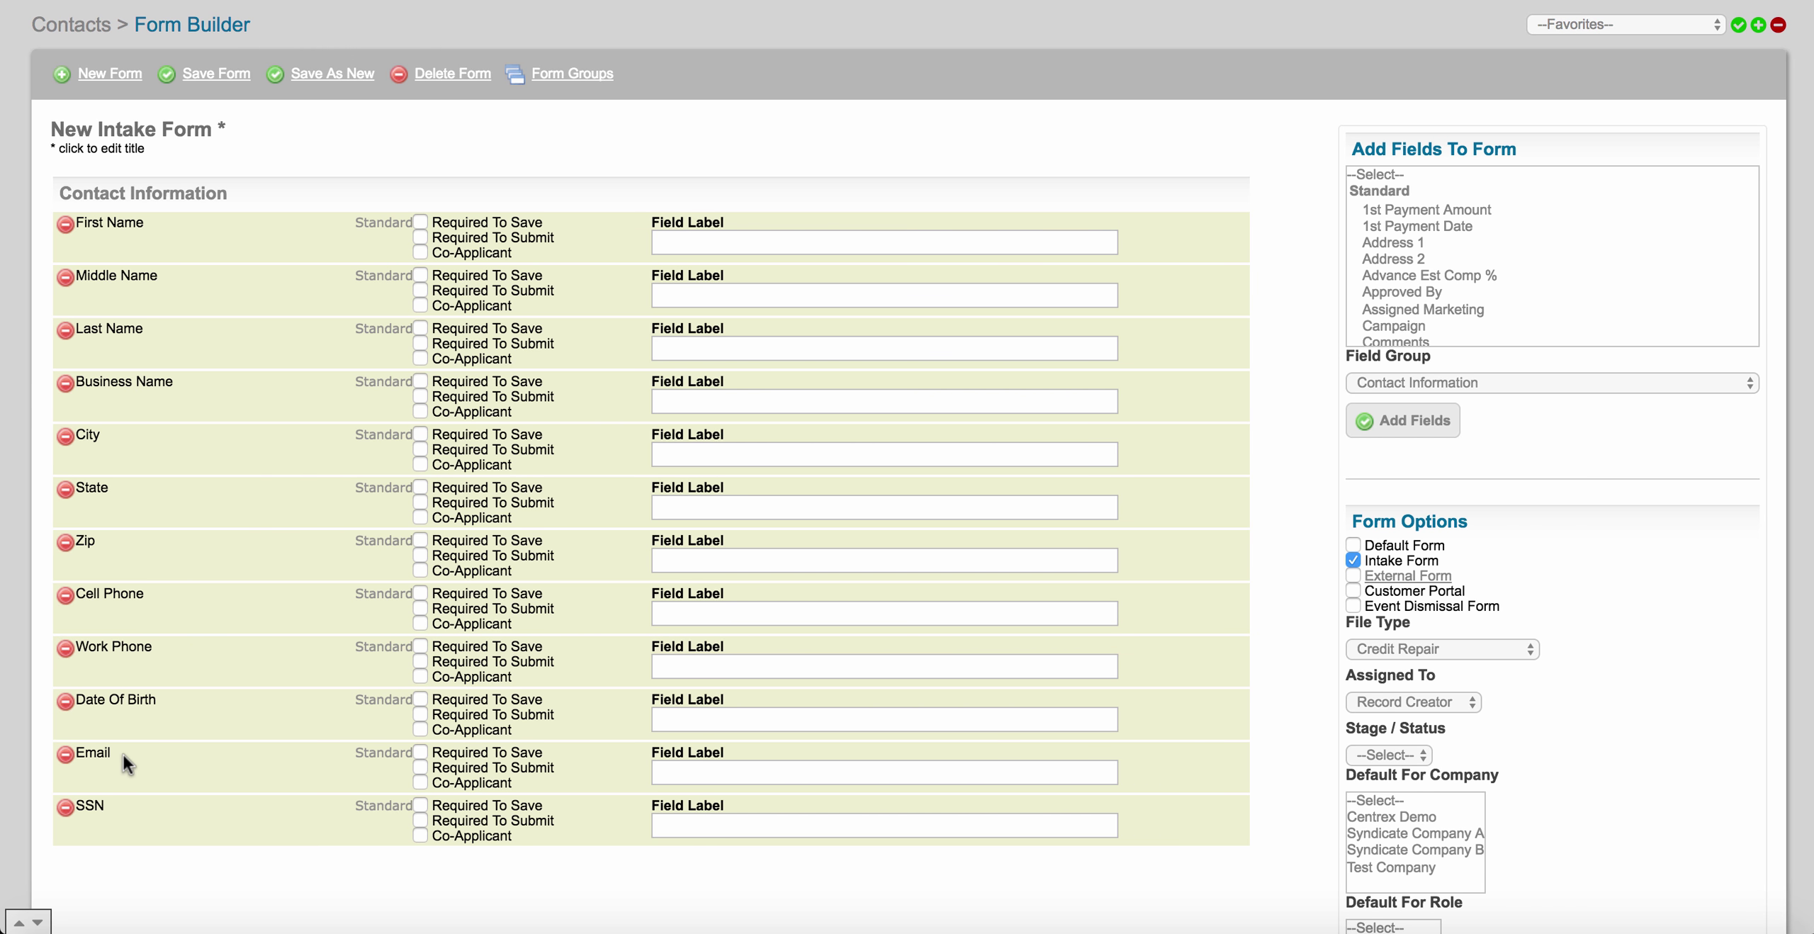
pyautogui.moveTo(122, 754); pyautogui.dragTo(128, 700)
# Toggle First Name's requirement options and clear them again, leaving First Name unchanged.
pyautogui.click(420, 223)
pyautogui.click(421, 253)
pyautogui.click(421, 238)
pyautogui.click(421, 222)
pyautogui.click(681, 241)
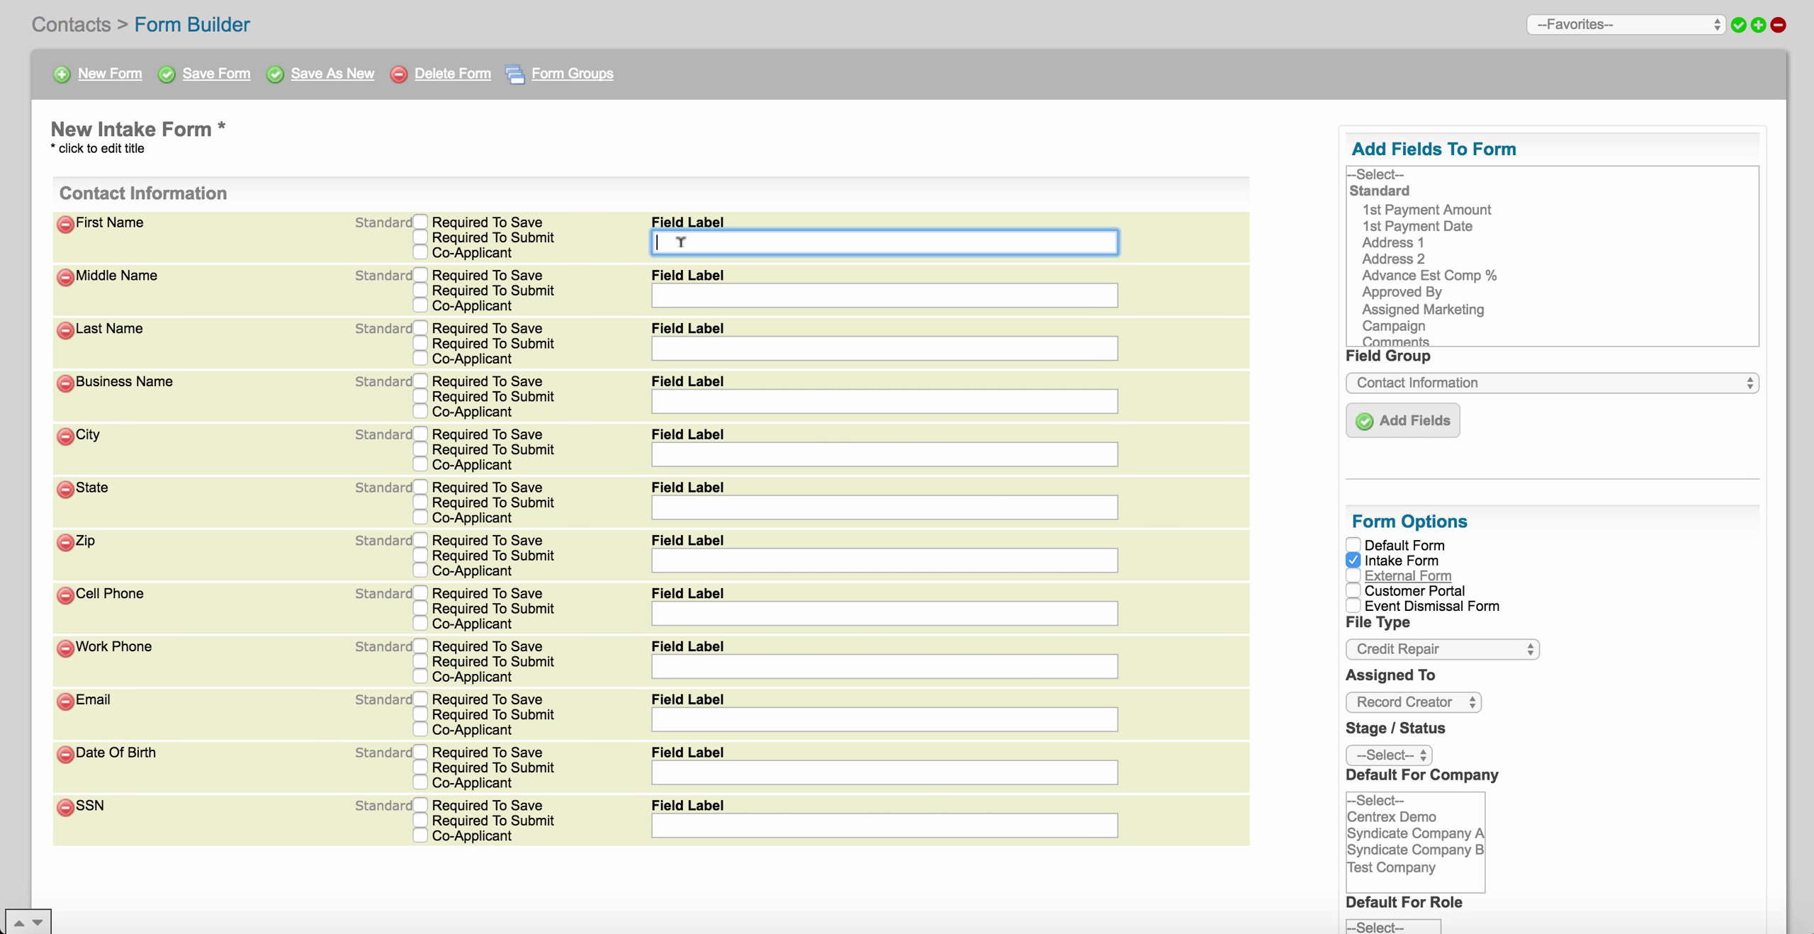
# Set the SSN field label to 'Social Security Number', fixing the typo in Security.
pyautogui.click(714, 822)
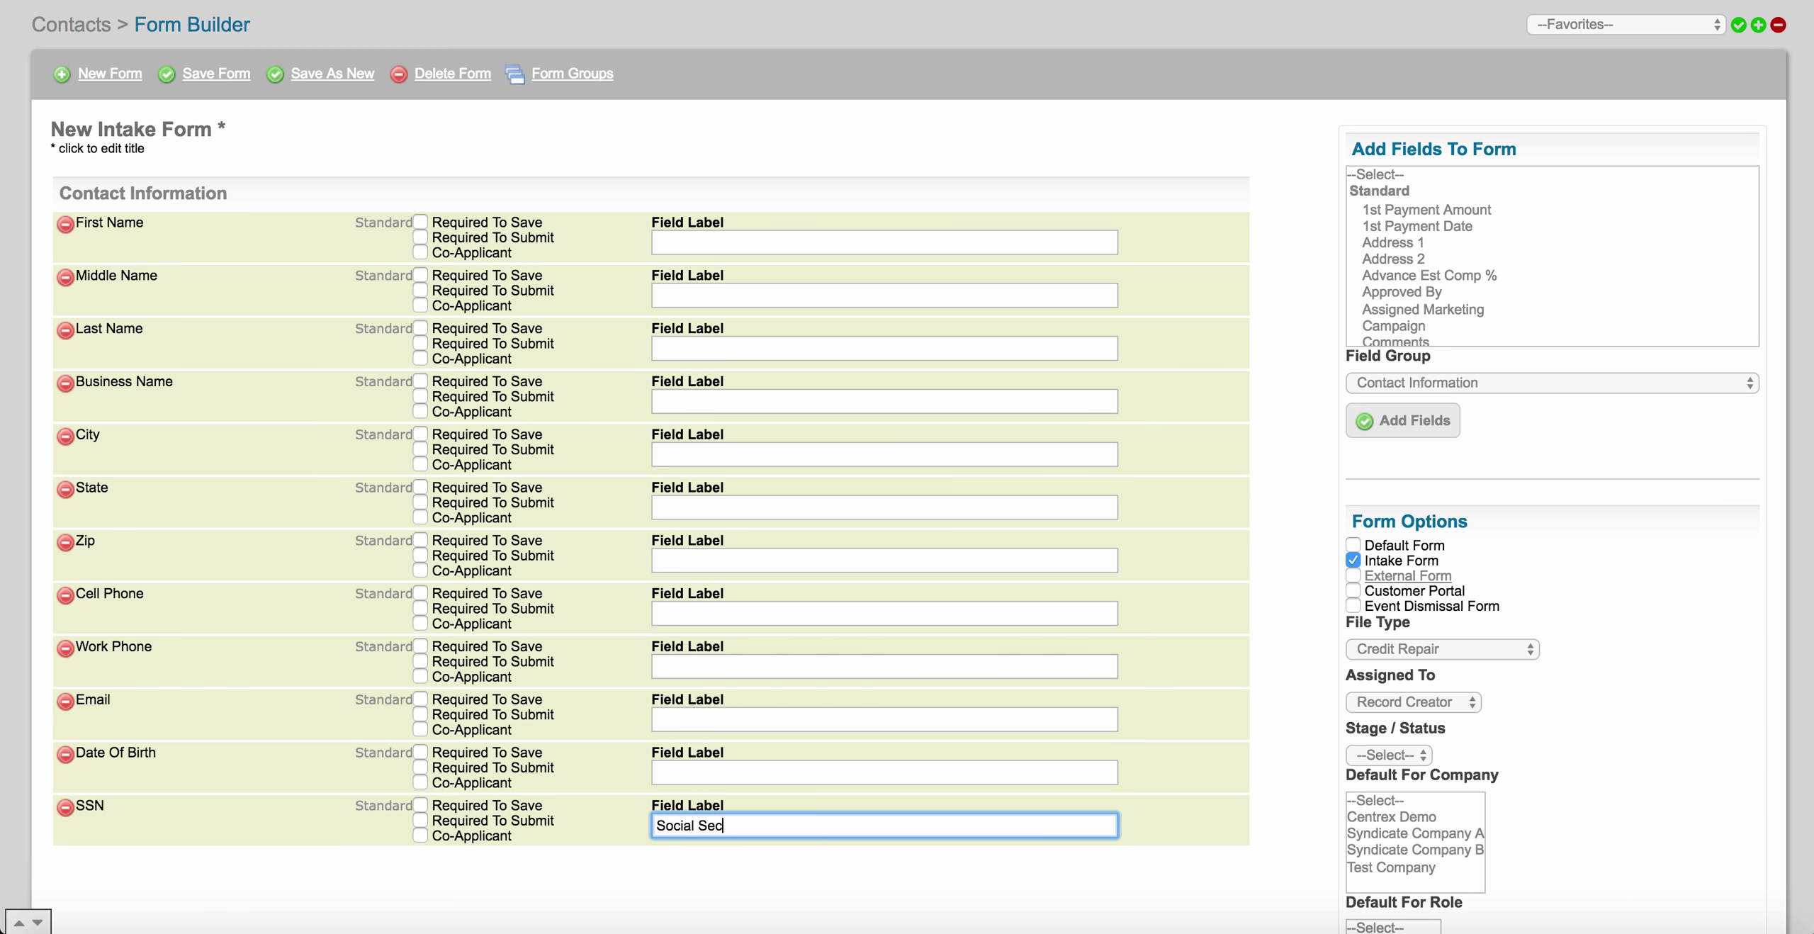
pyautogui.click(741, 824)
pyautogui.press('BackSpace')
pyautogui.write('i')
# Share the form with --Everyone-- and save the New Intake Form.
pyautogui.scroll(-3, 259, 567)
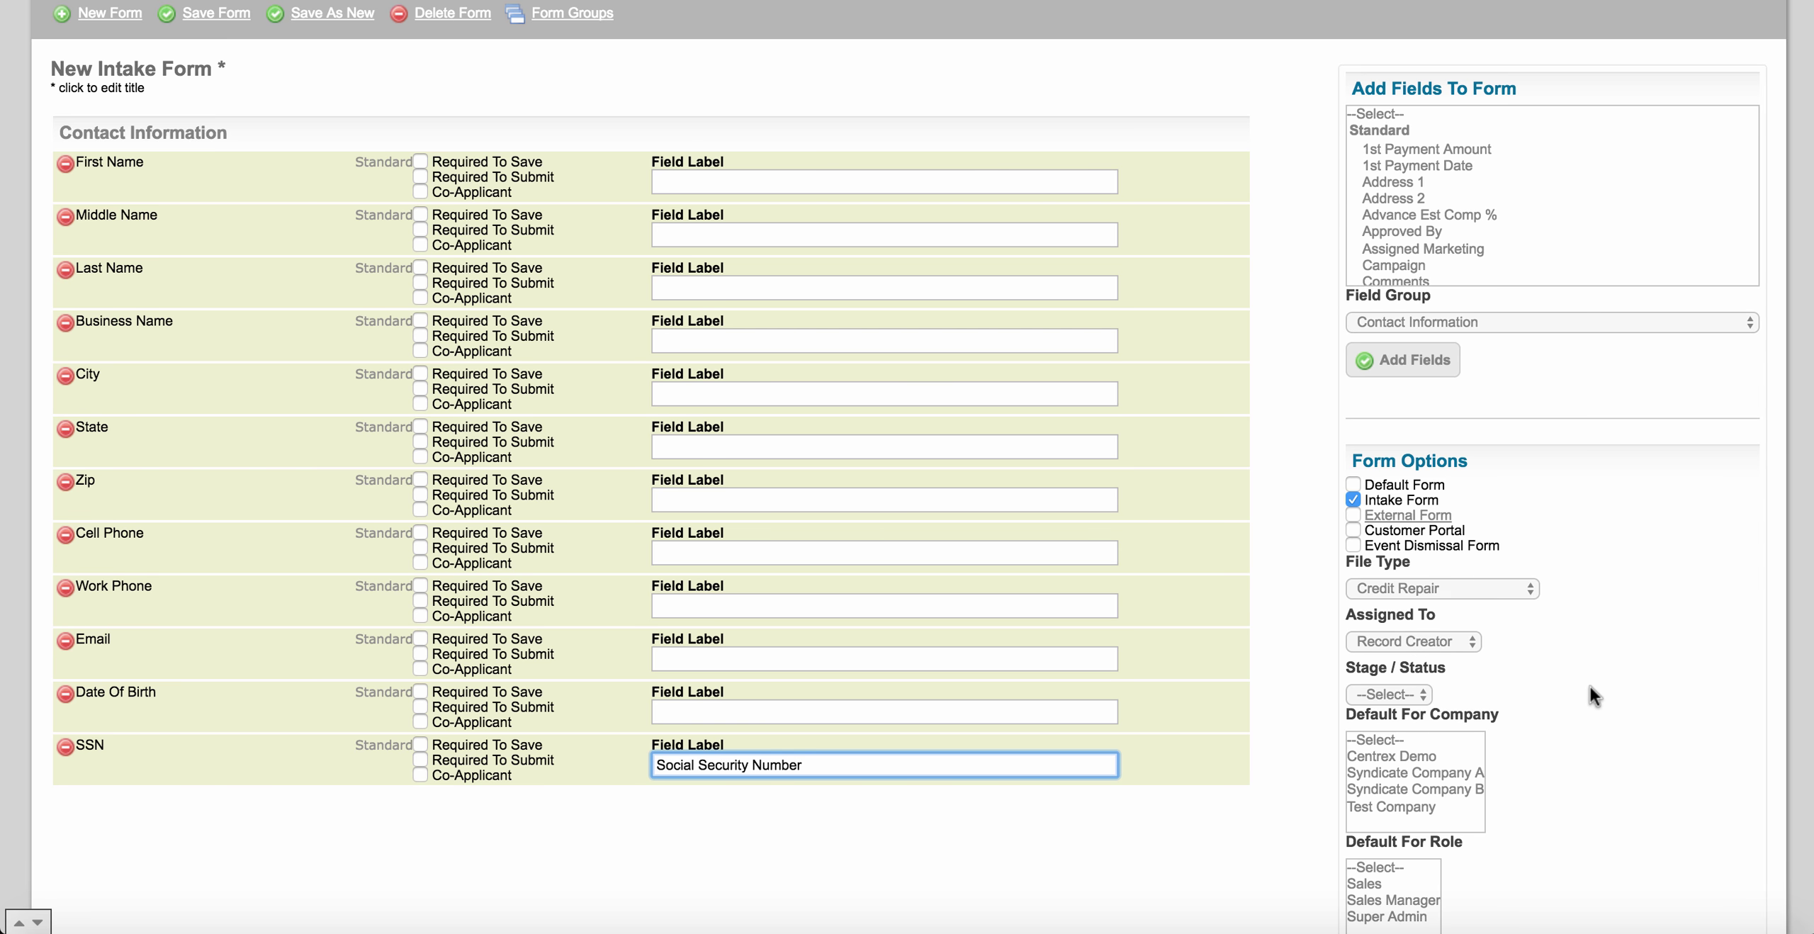
pyautogui.scroll(-5, 1590, 686)
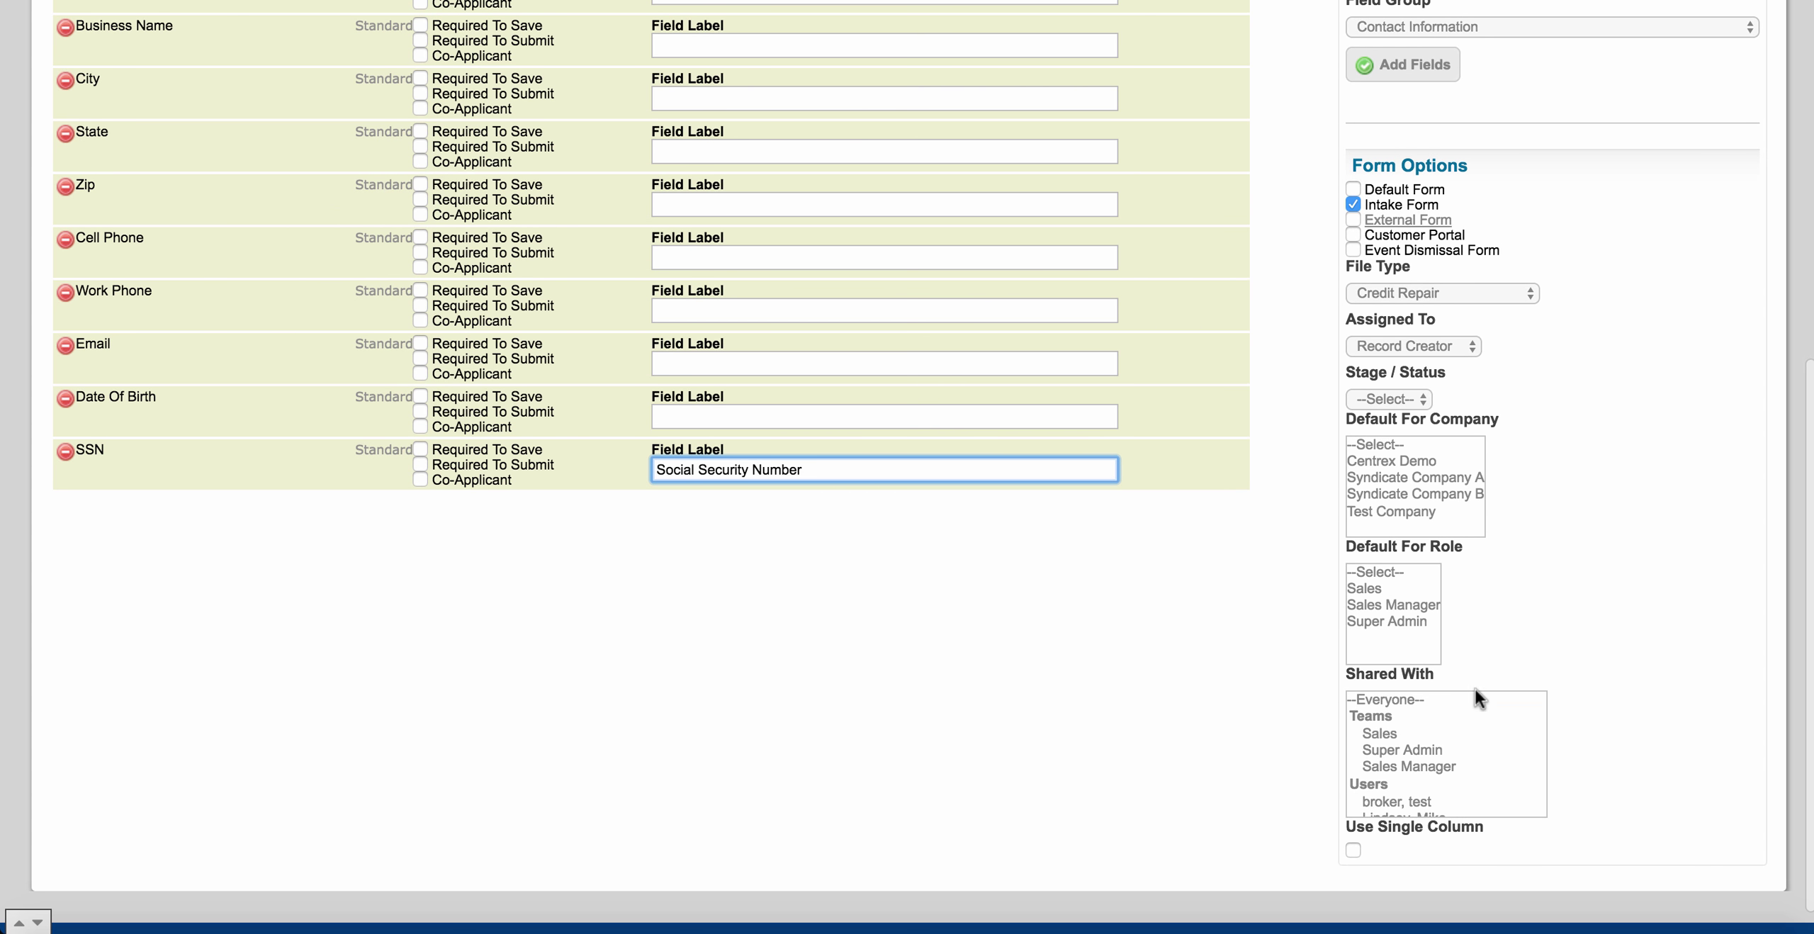
pyautogui.click(1422, 699)
pyautogui.scroll(1, 1601, 507)
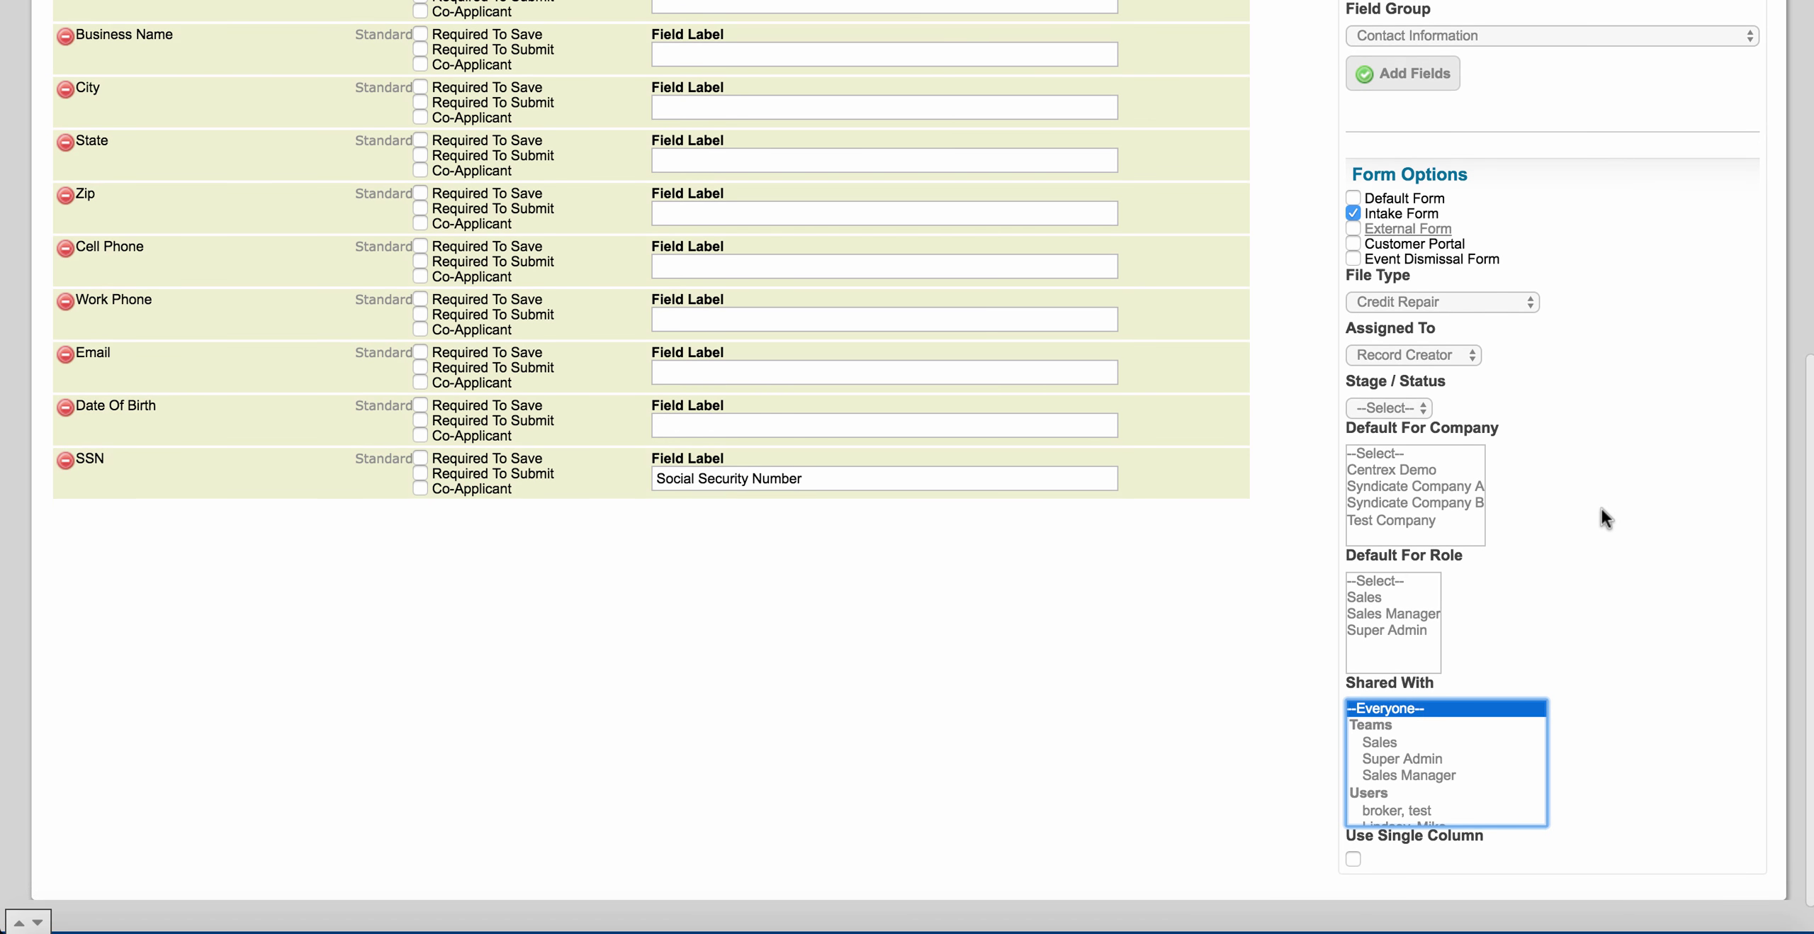
pyautogui.scroll(10, 1601, 507)
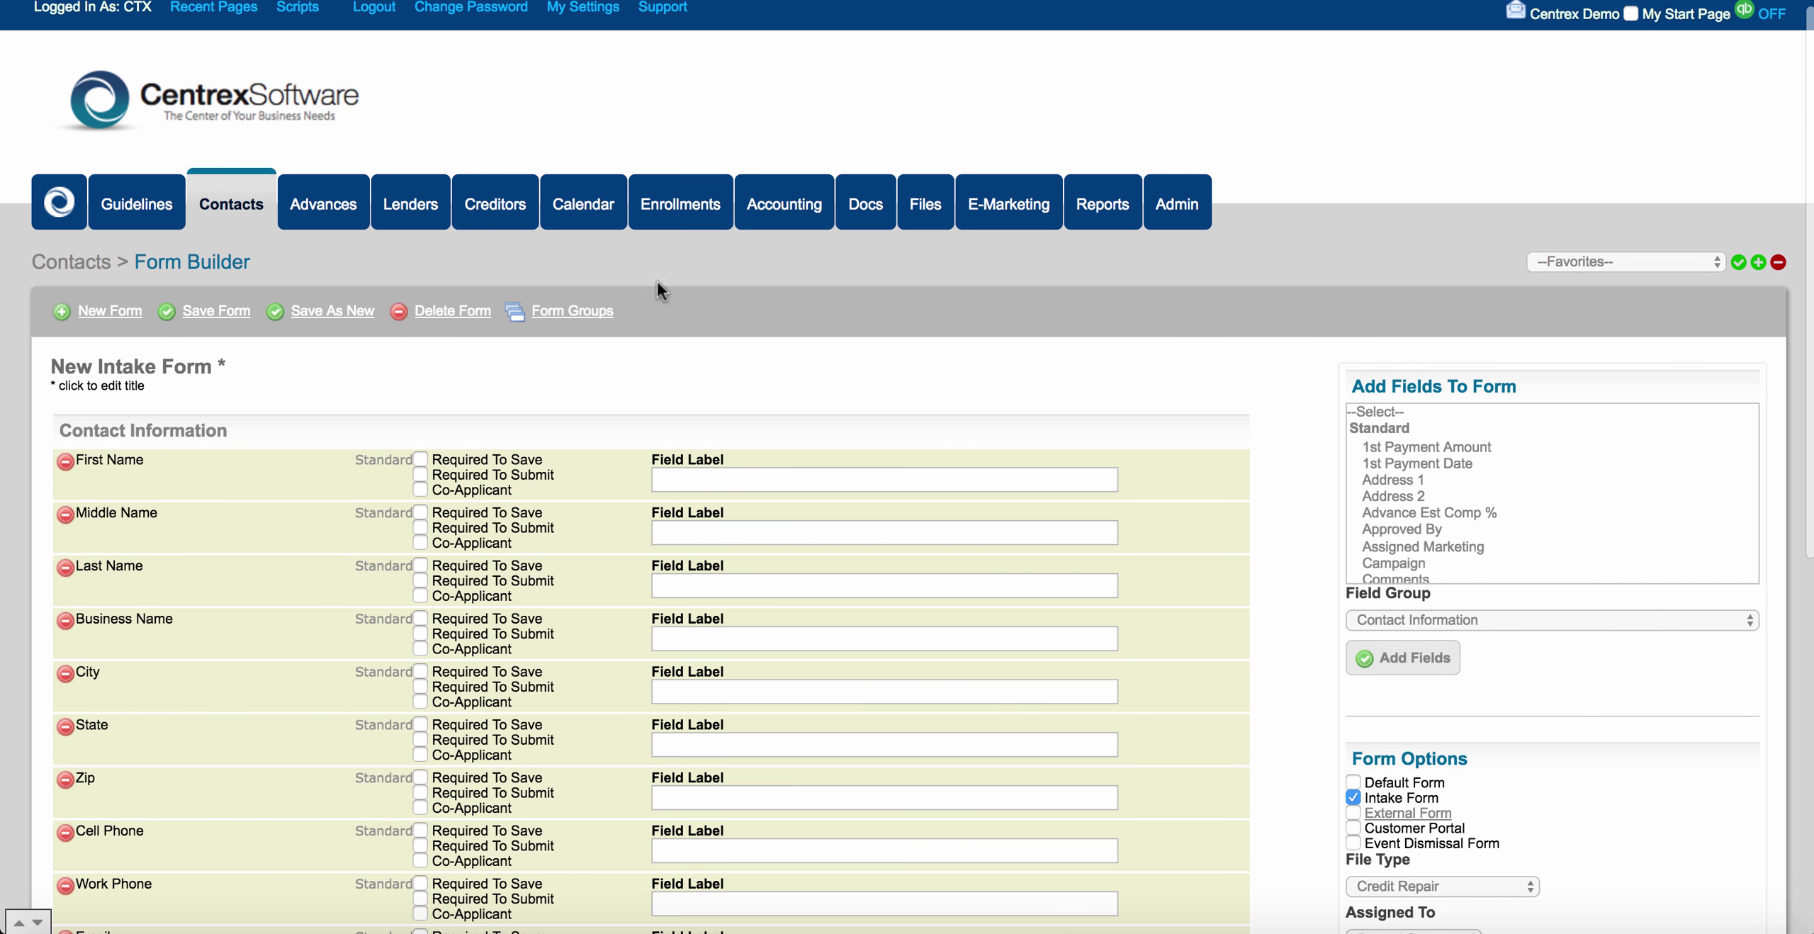
pyautogui.click(227, 312)
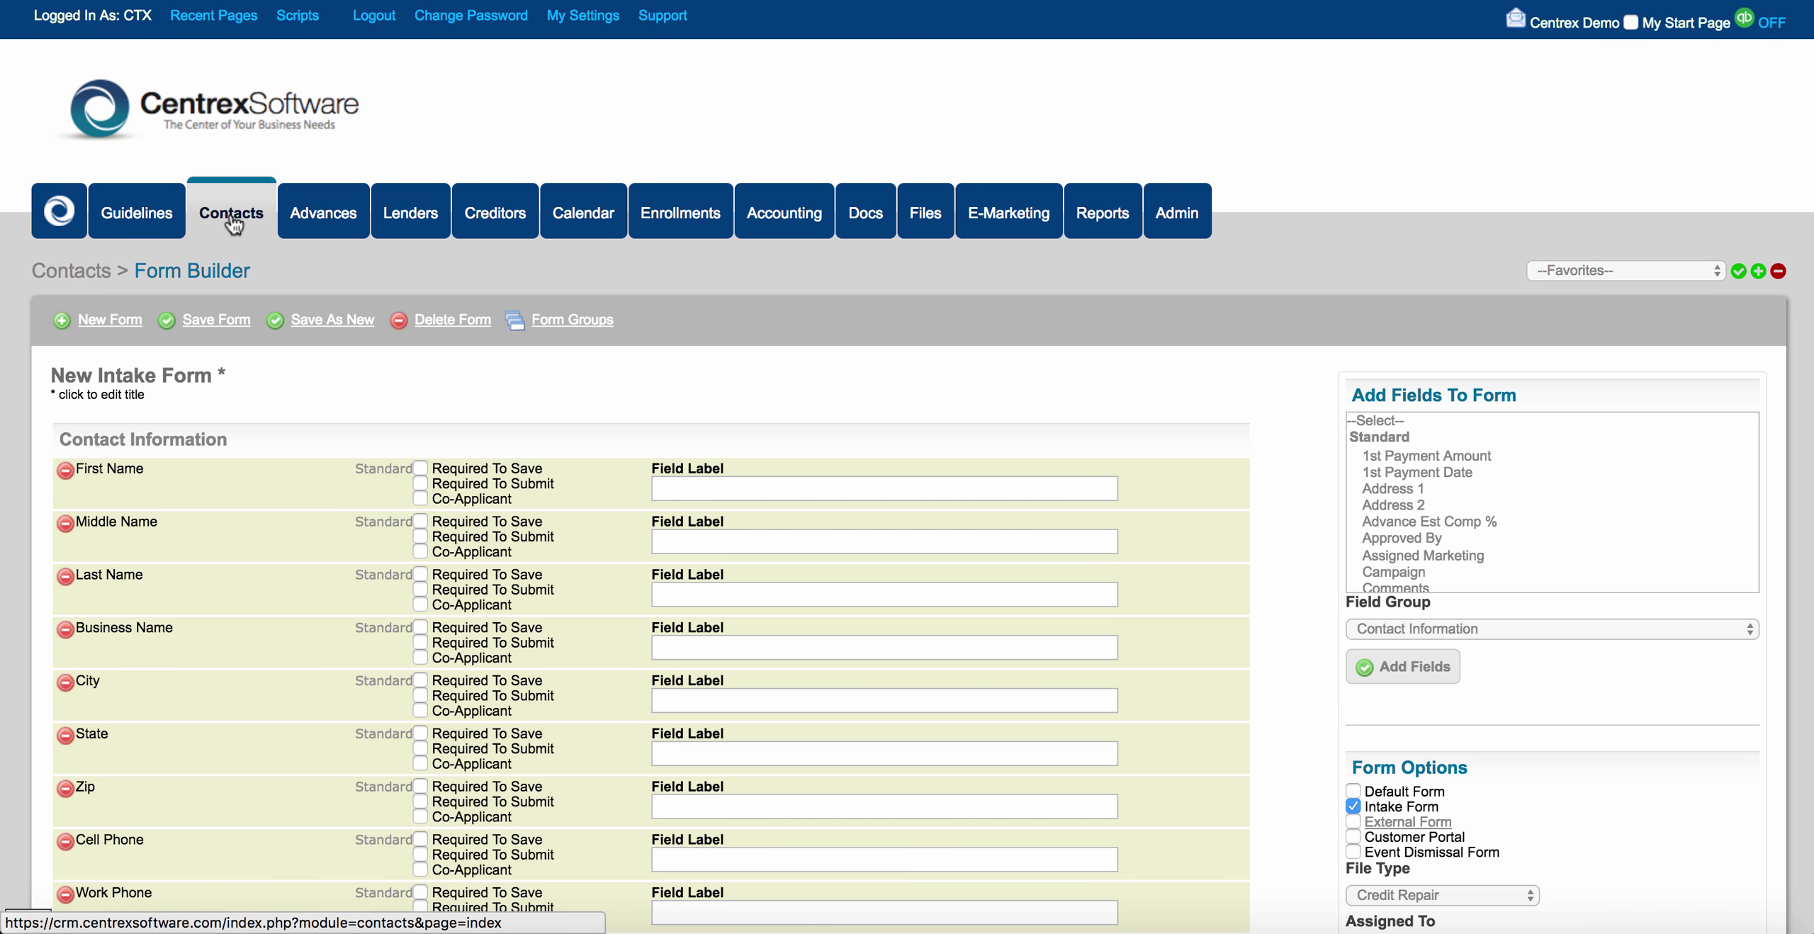
# Preview an Add Contact page in the New Intake Form layout, then return to the contacts list.
pyautogui.click(229, 212)
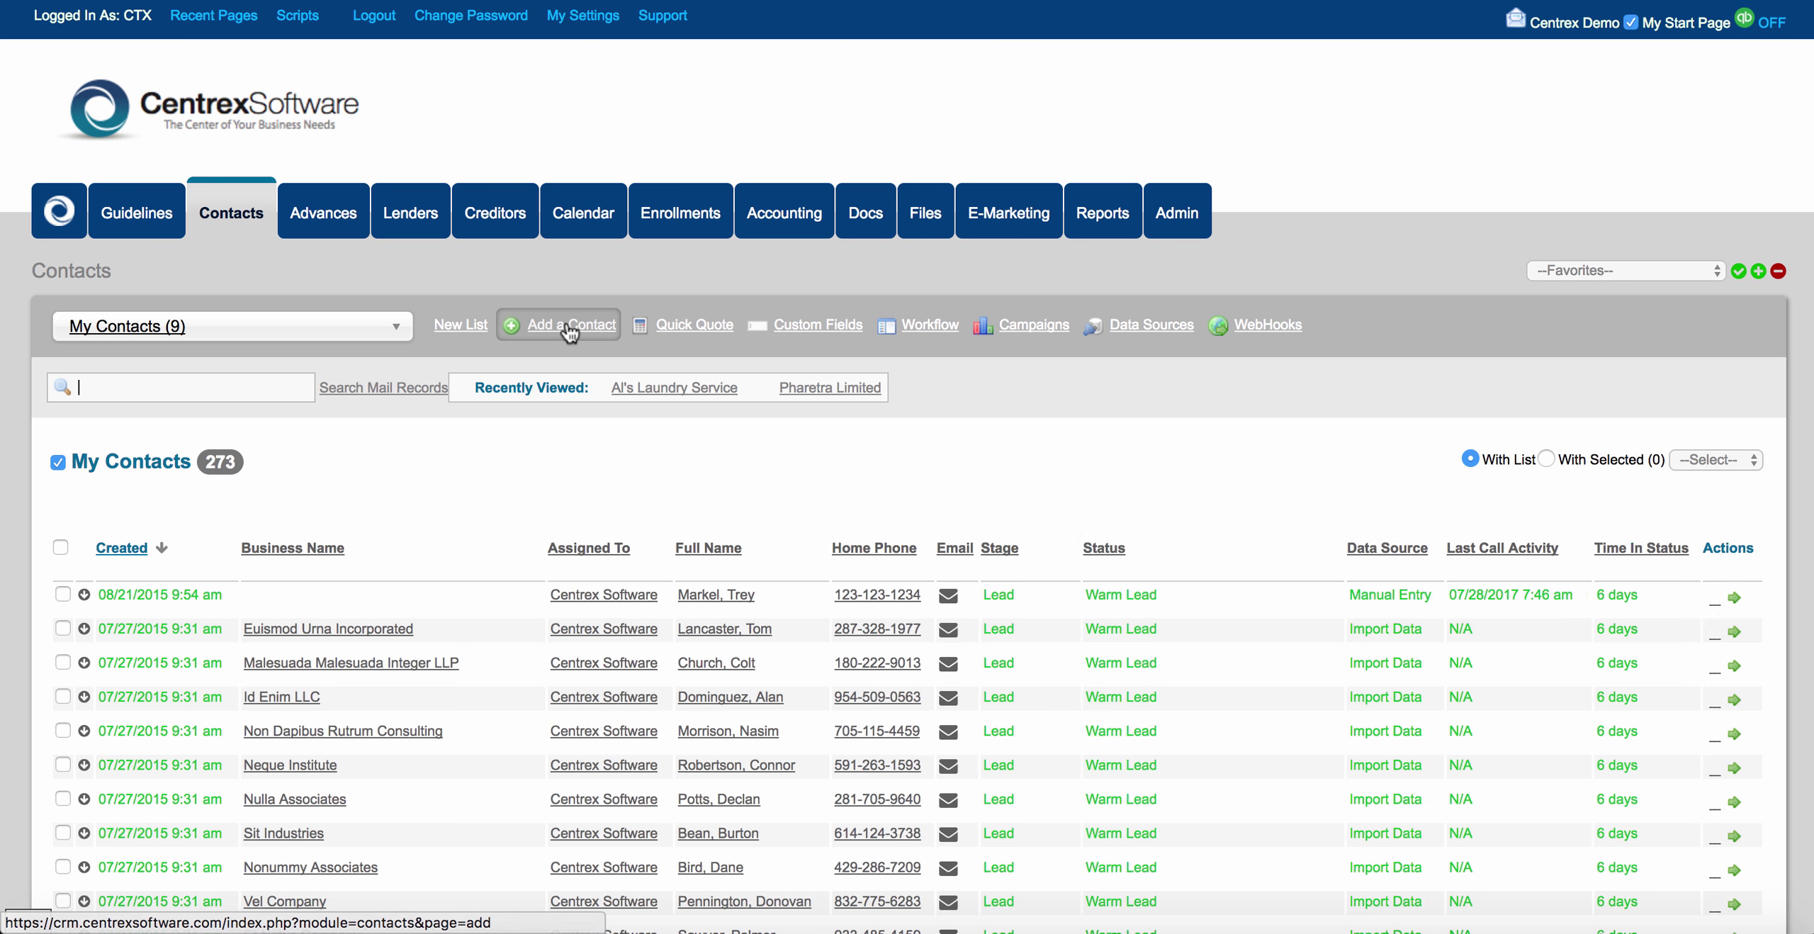
pyautogui.click(569, 327)
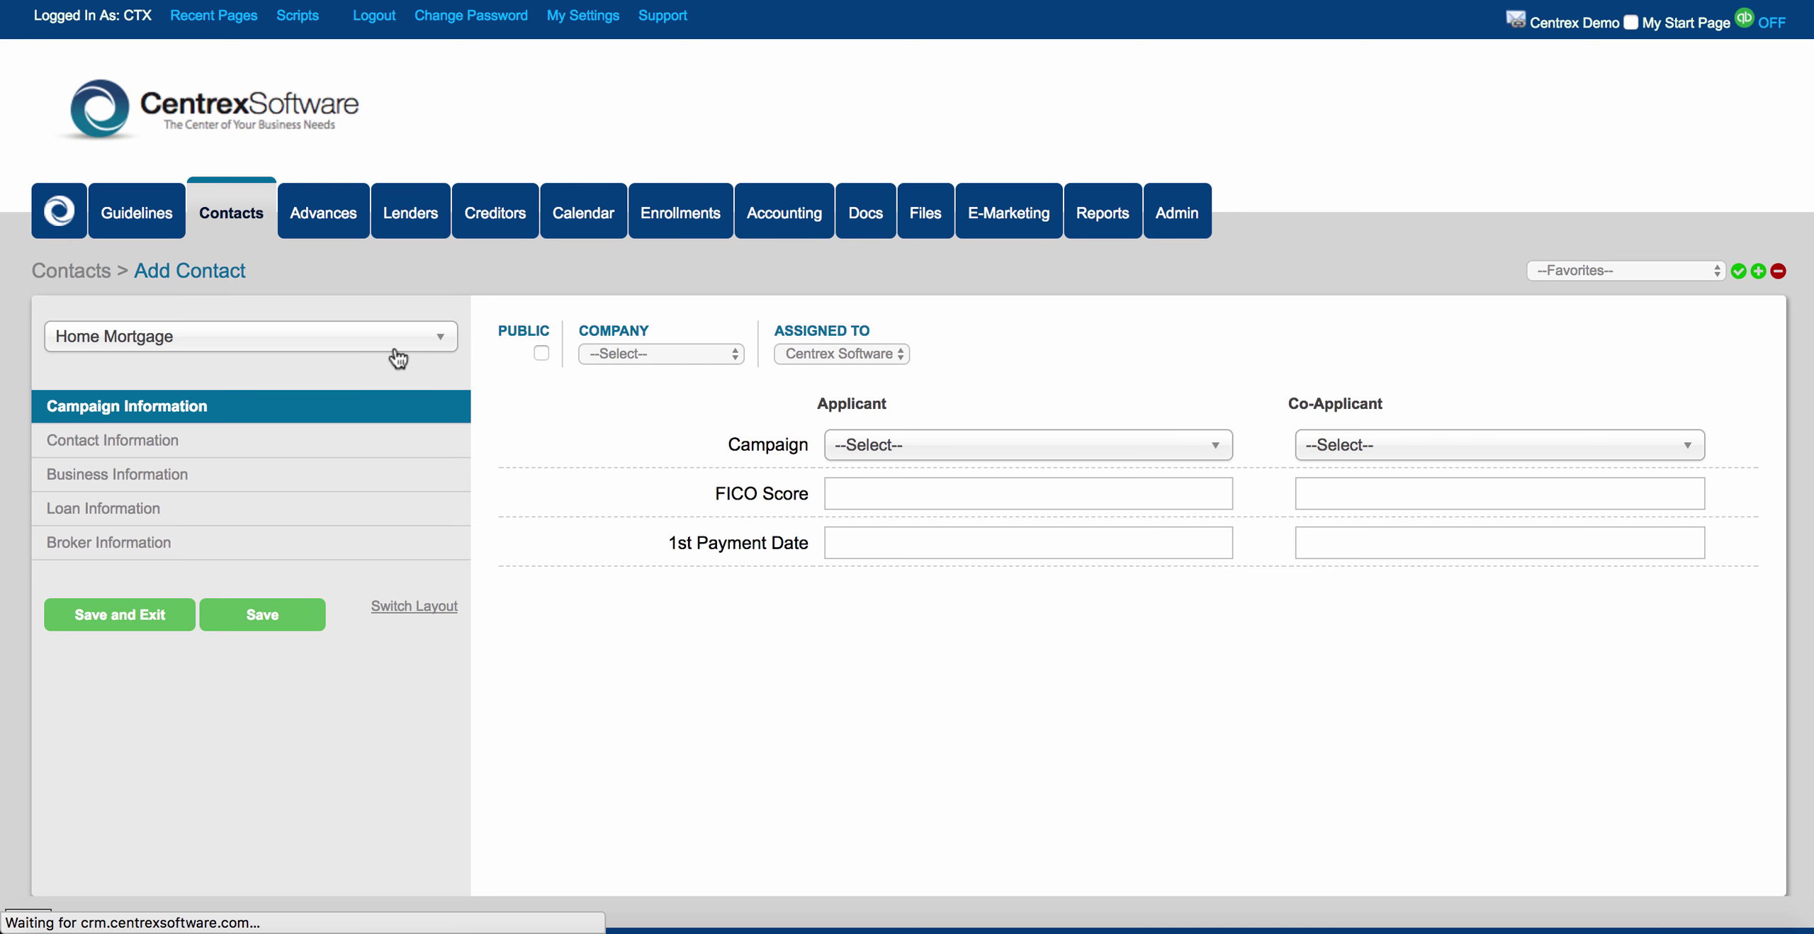
pyautogui.click(346, 346)
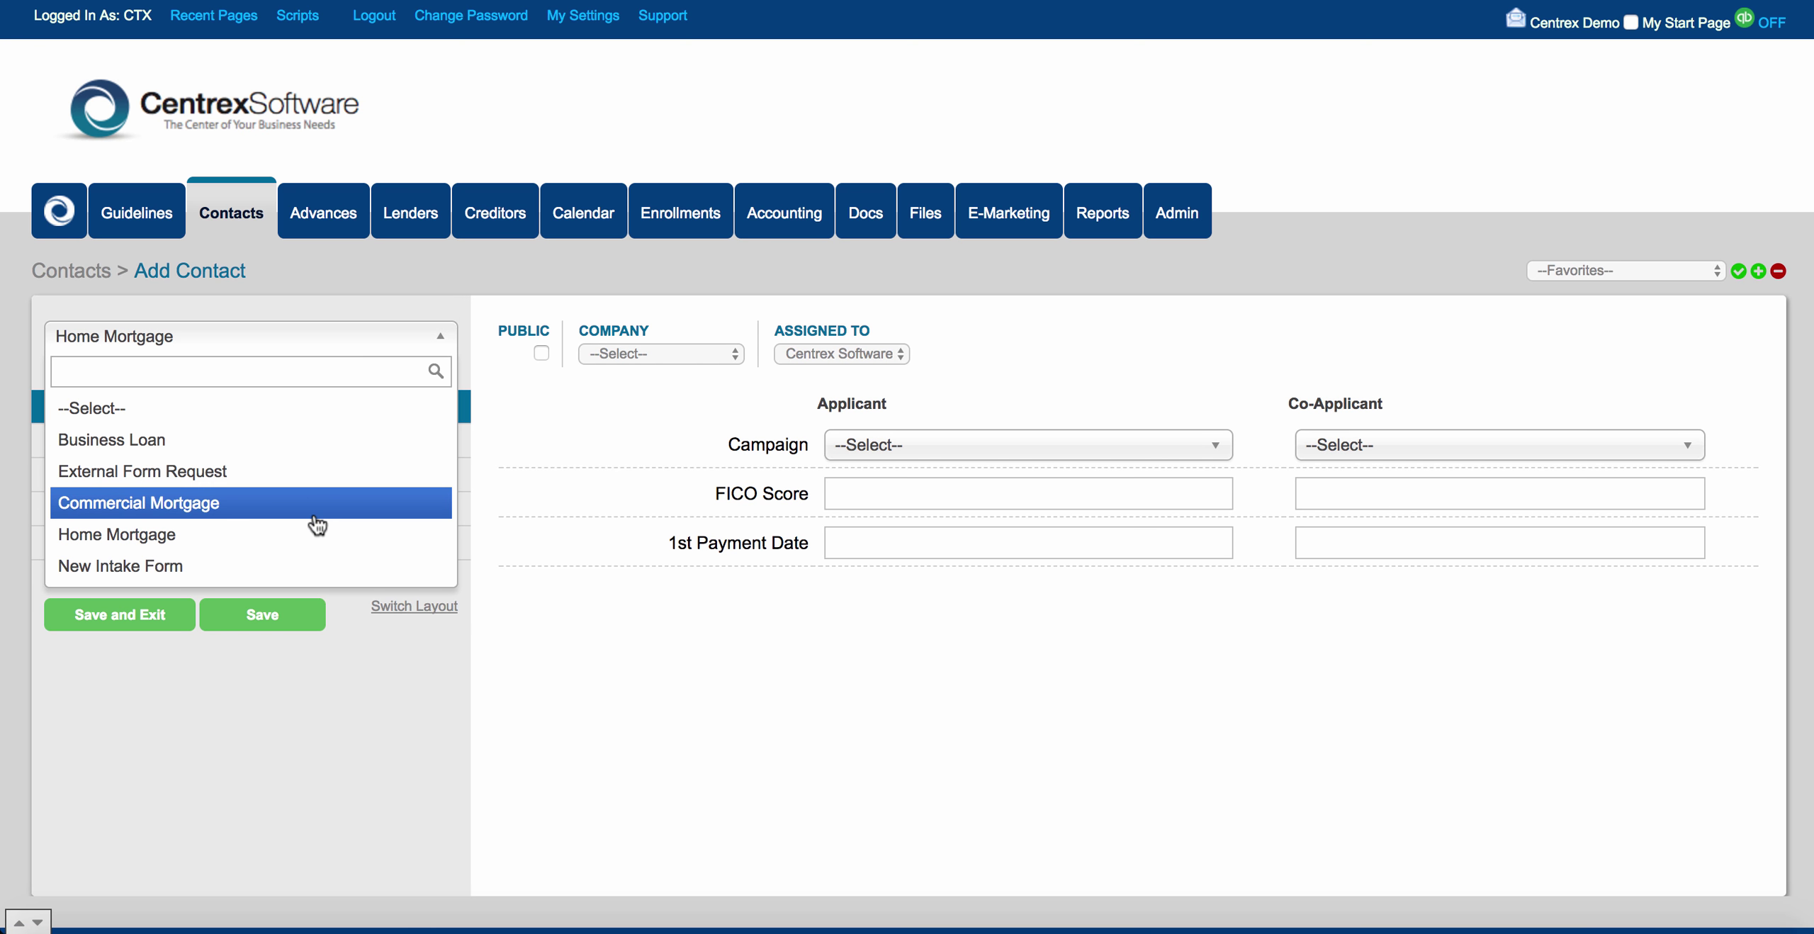
pyautogui.click(311, 564)
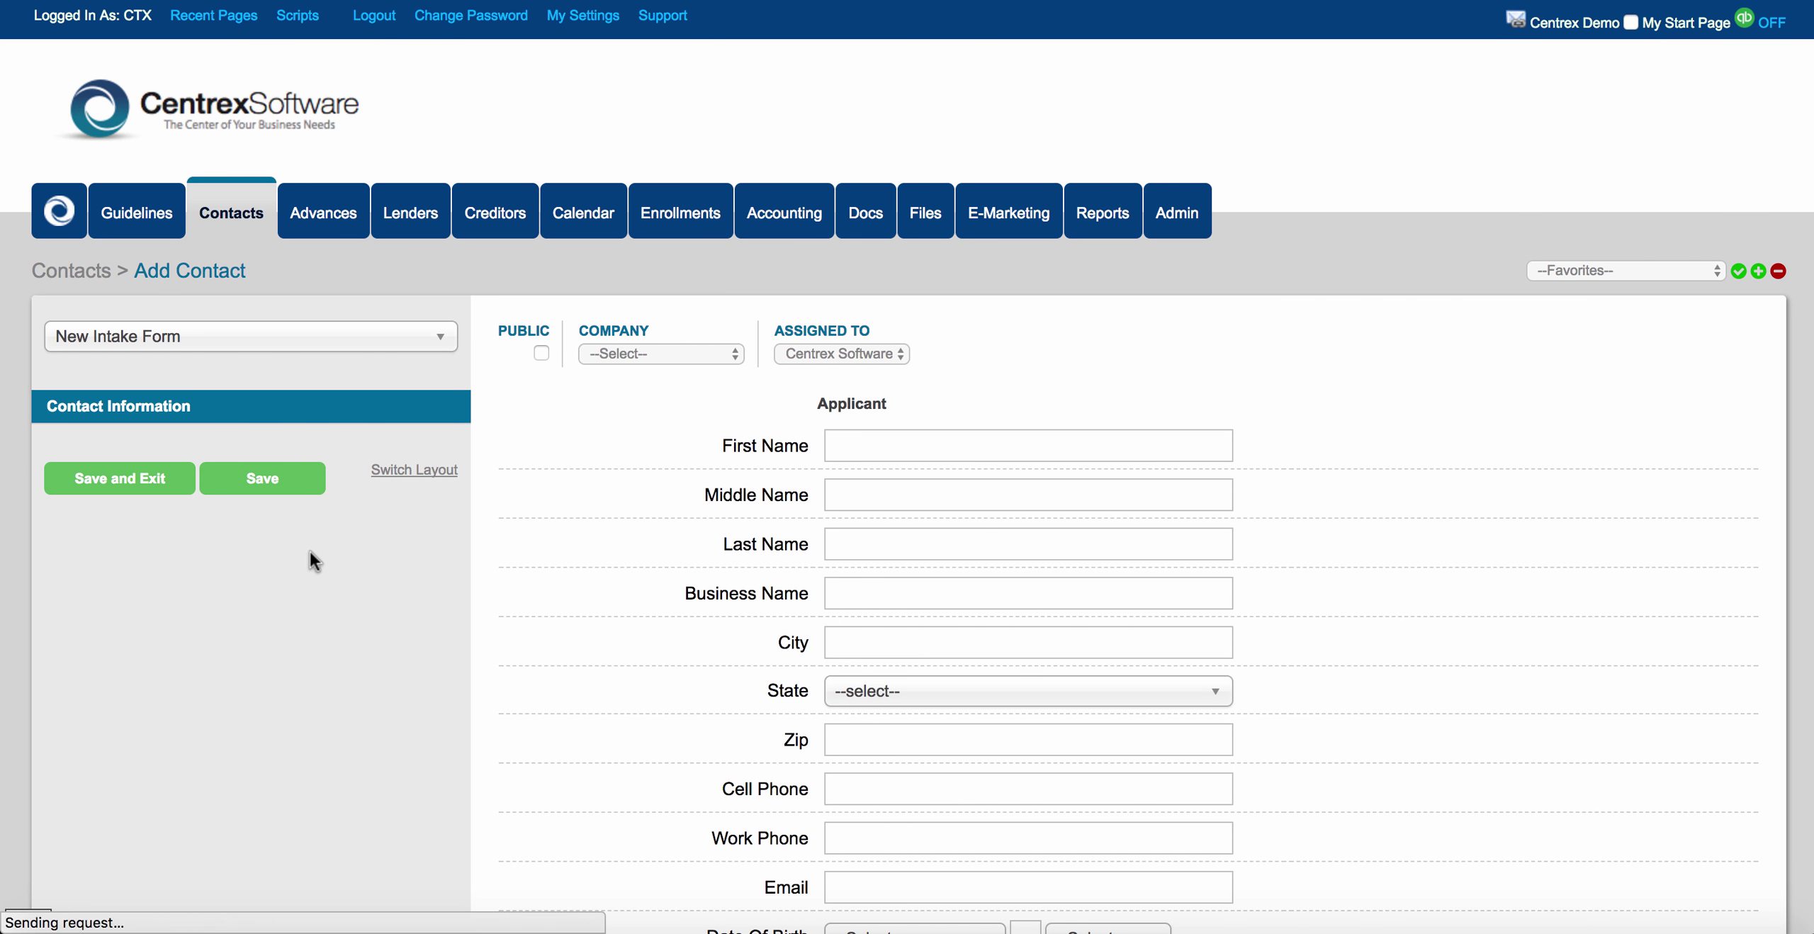
pyautogui.scroll(-3, 649, 602)
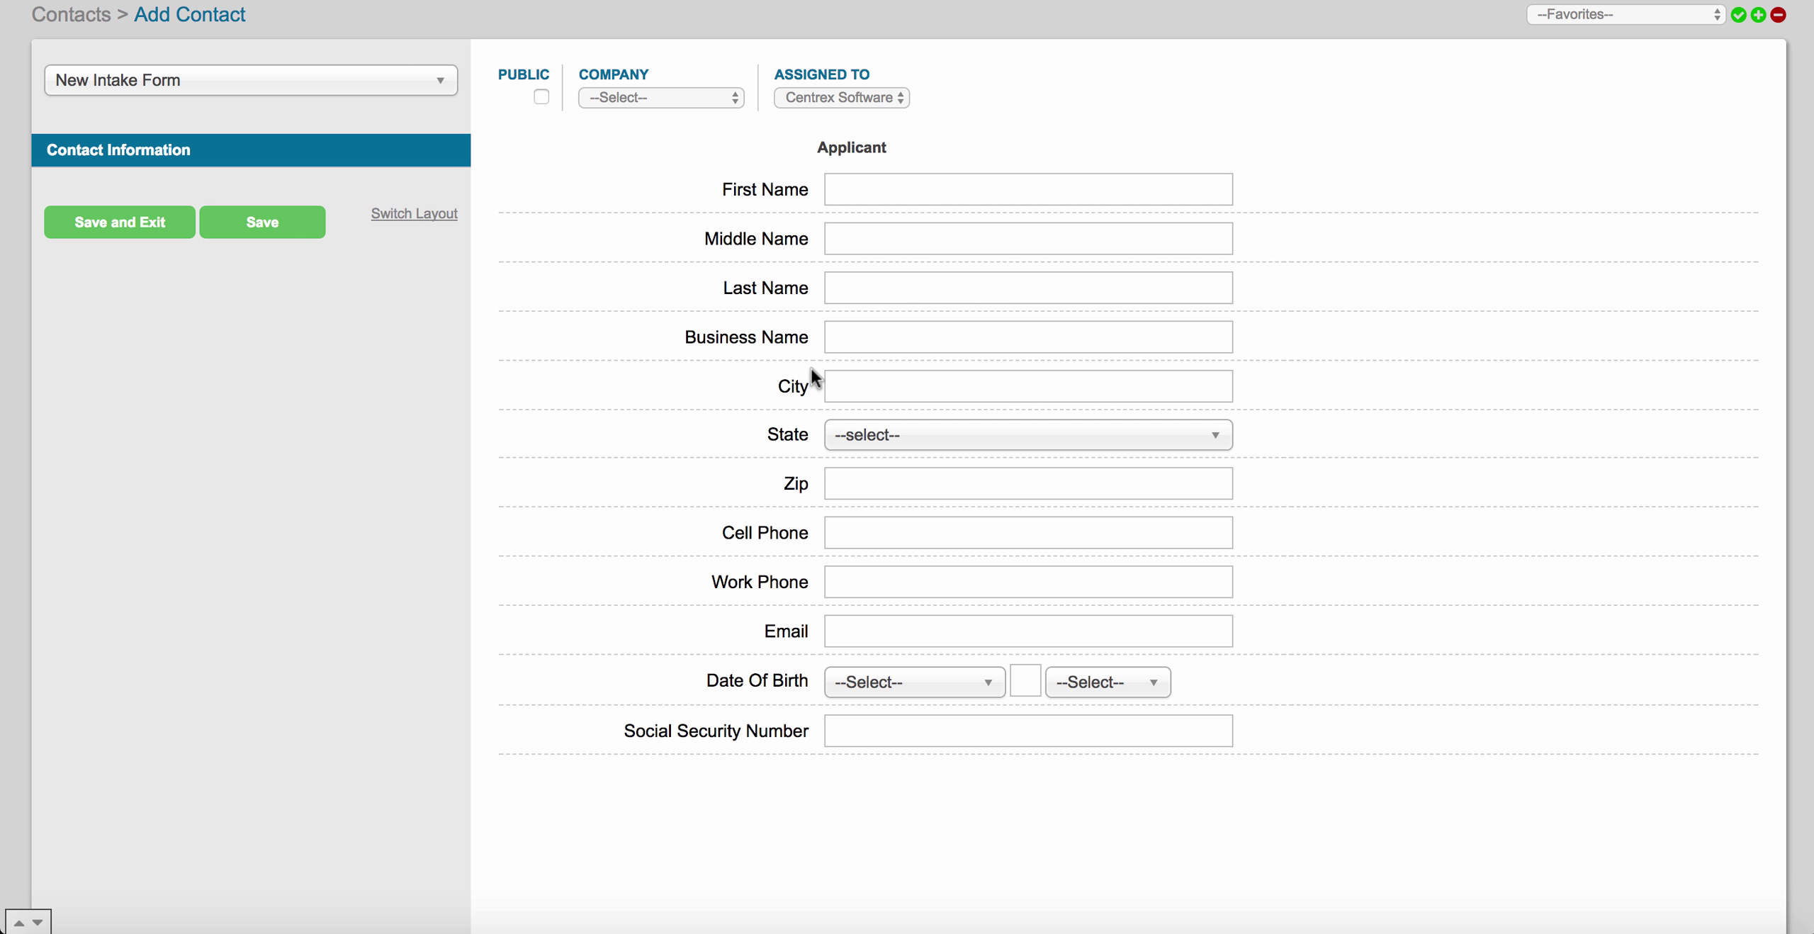
pyautogui.scroll(4, 635, 234)
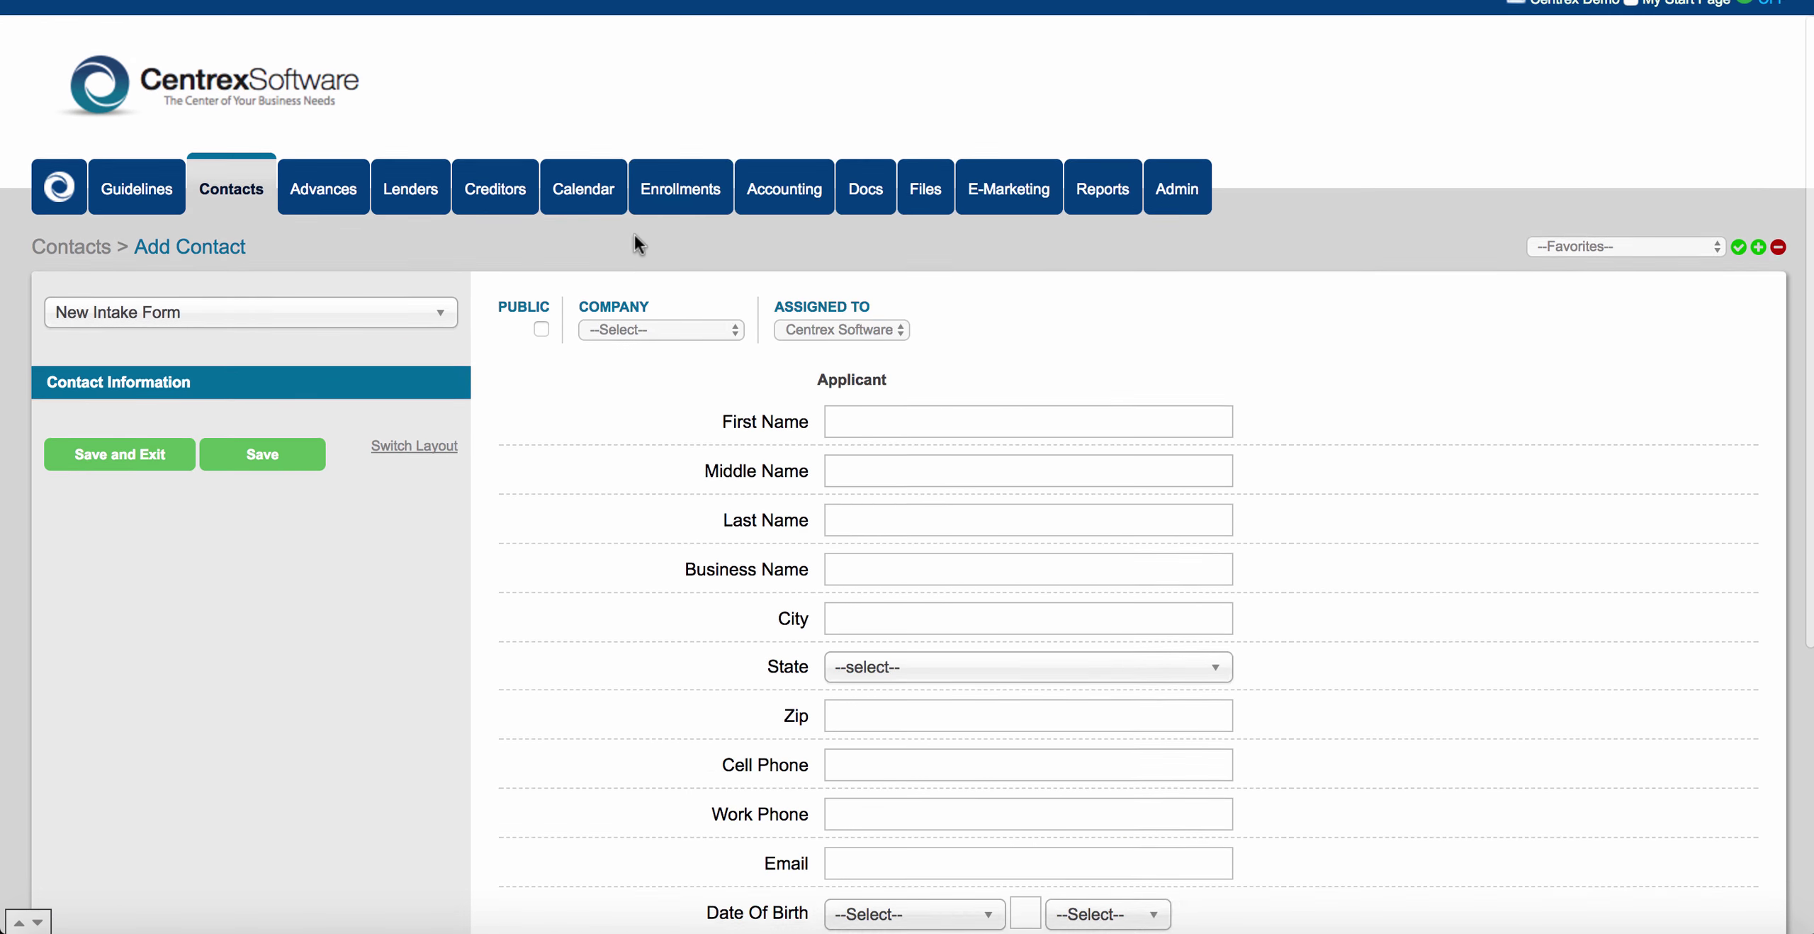
pyautogui.click(255, 231)
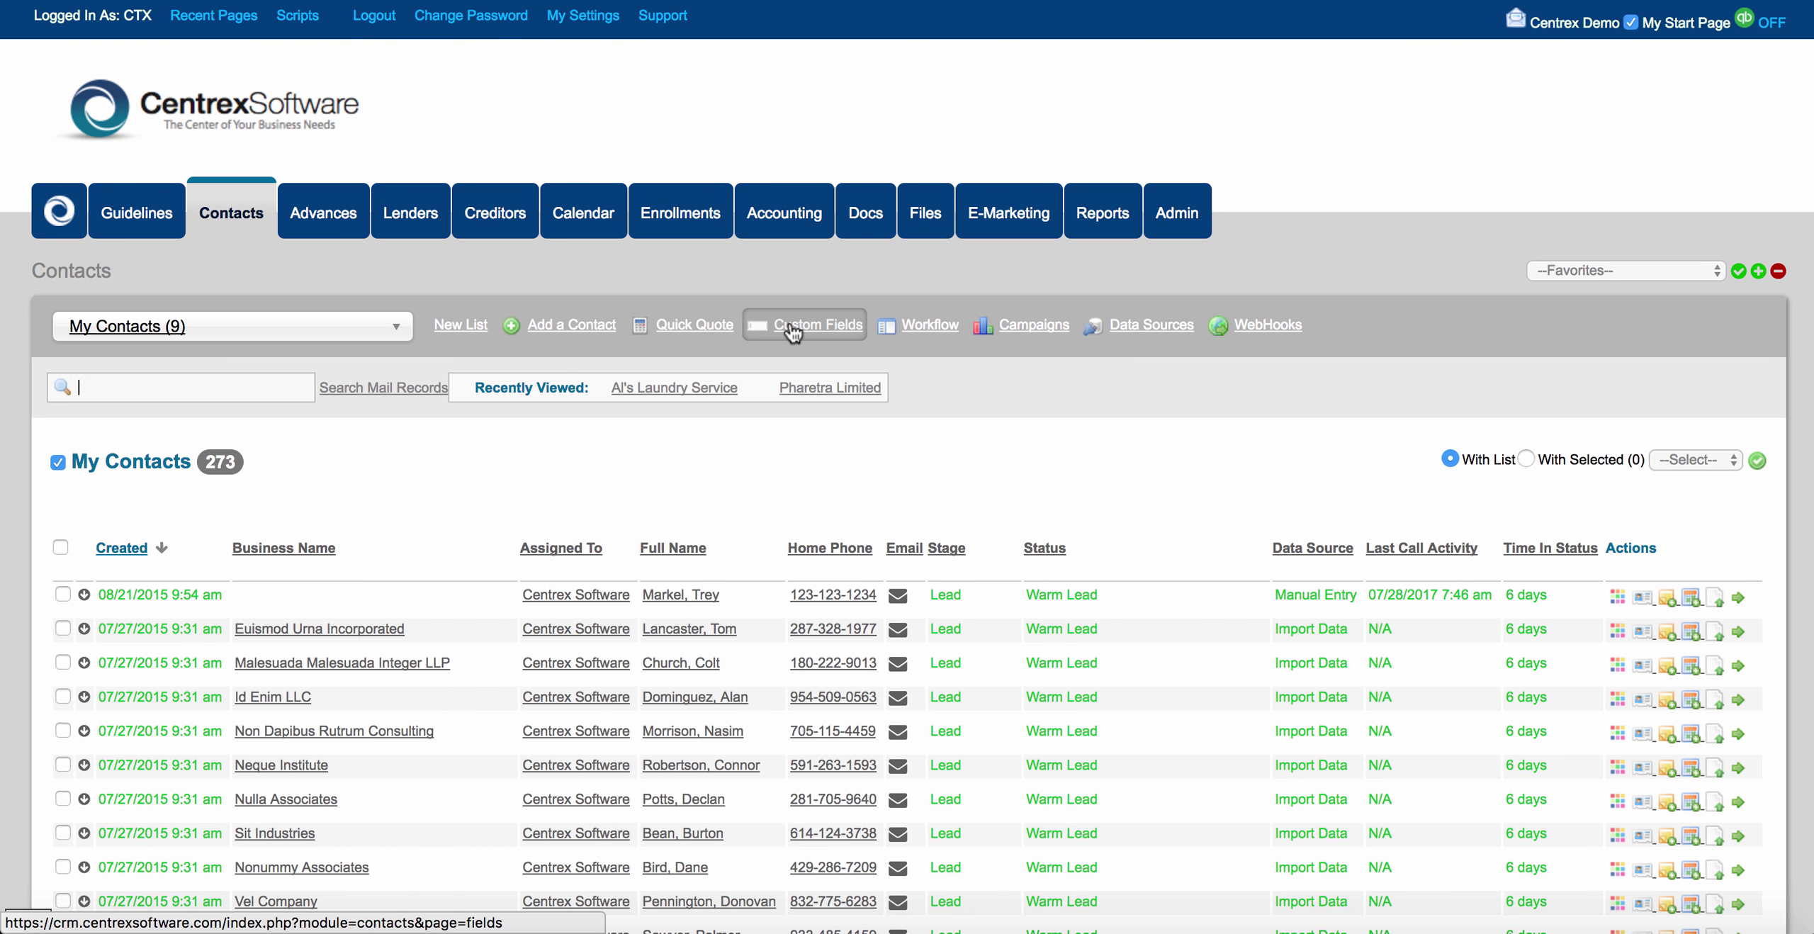
# Reopen New Intake Form for editing in Form Builder.
pyautogui.click(789, 323)
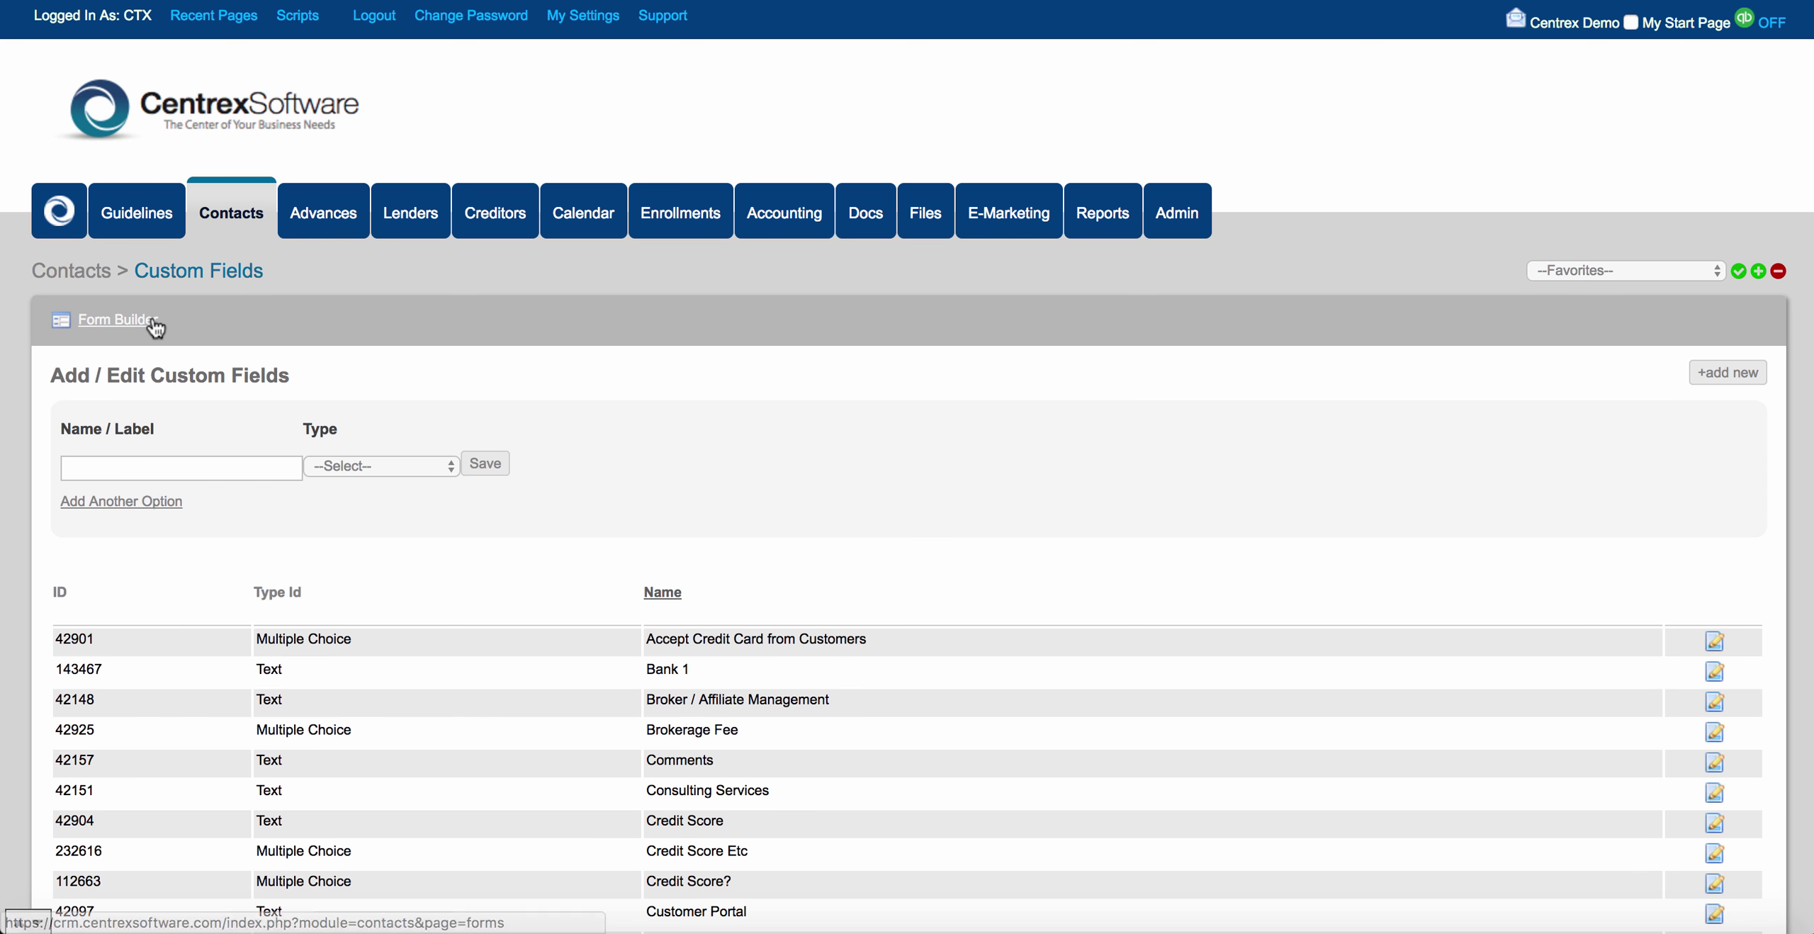
pyautogui.click(146, 318)
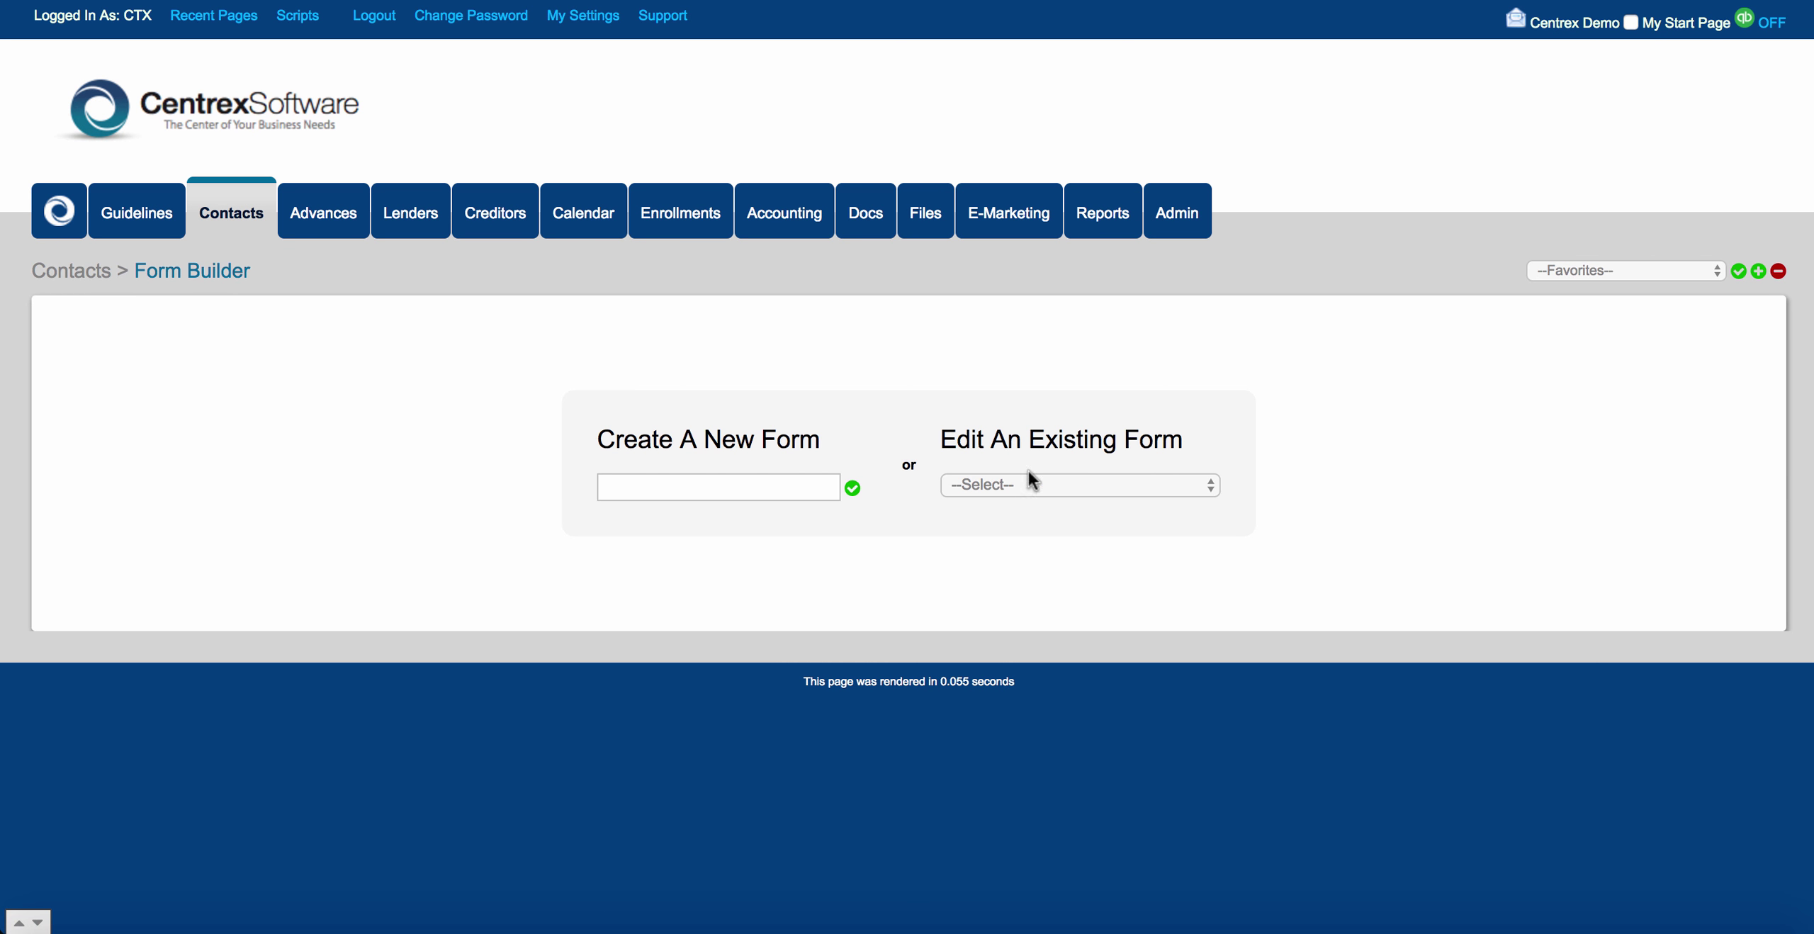
pyautogui.click(1072, 485)
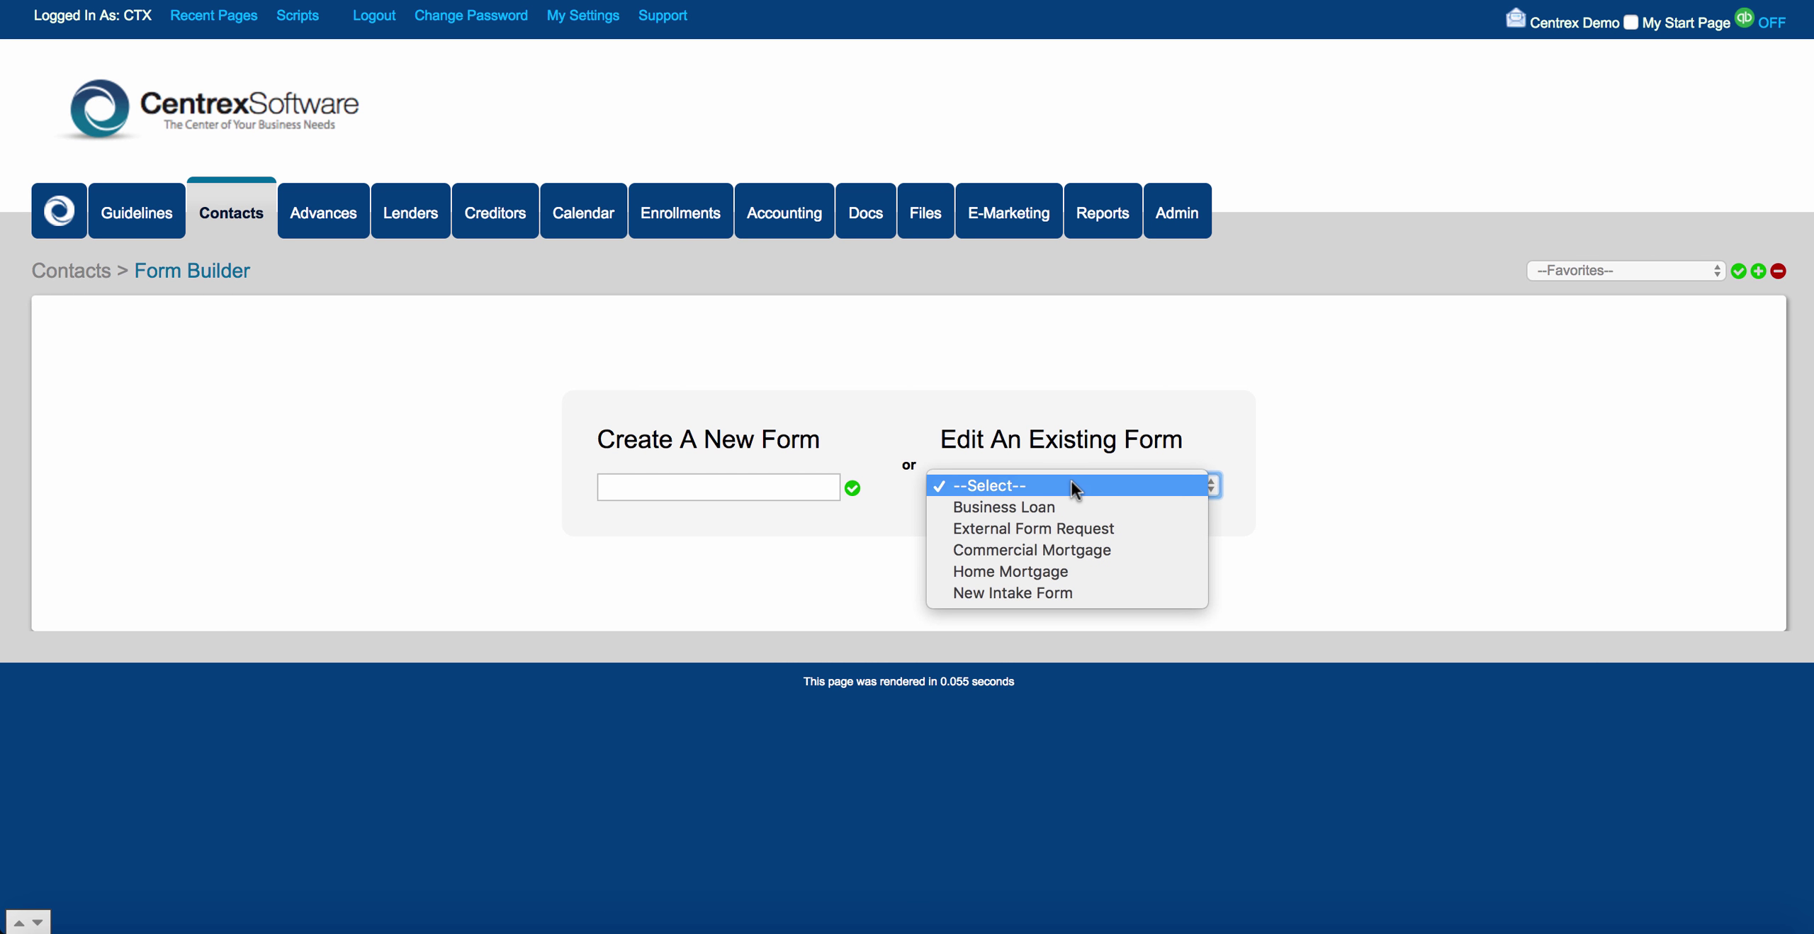
pyautogui.click(1084, 591)
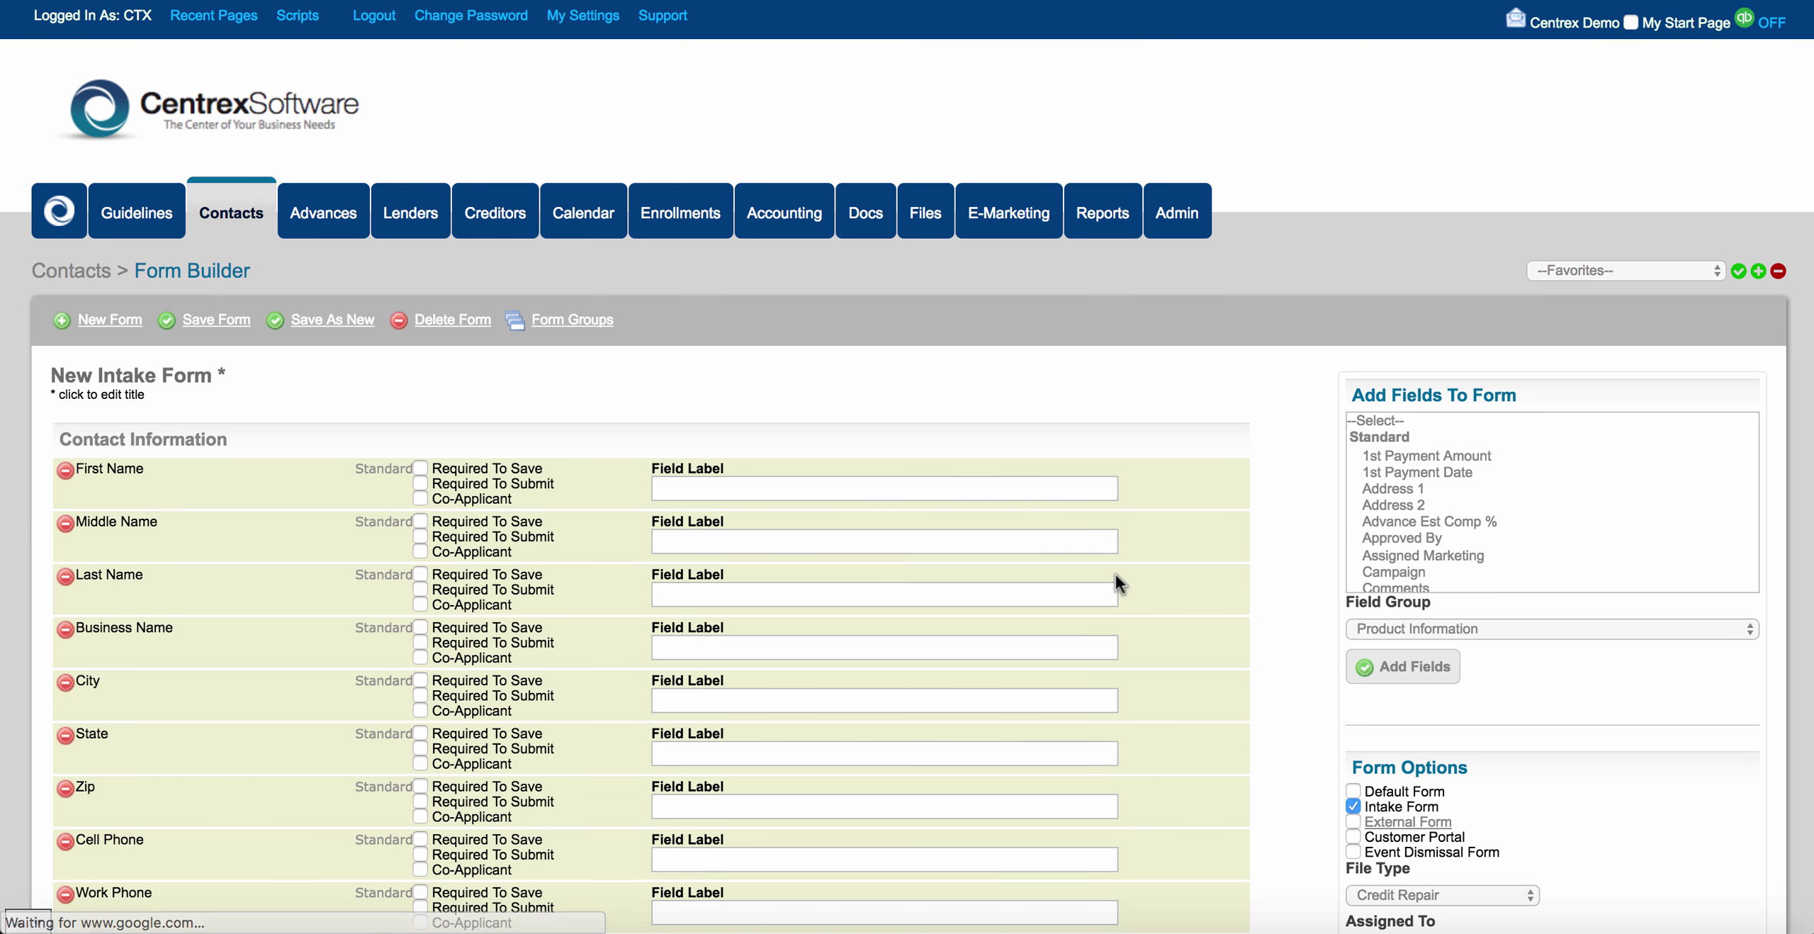
# Add a --Spacer-- to Contact Information and position it after Last Name.
pyautogui.scroll(-1, 1258, 545)
pyautogui.scroll(-2, 1259, 547)
pyautogui.scroll(-15, 1501, 325)
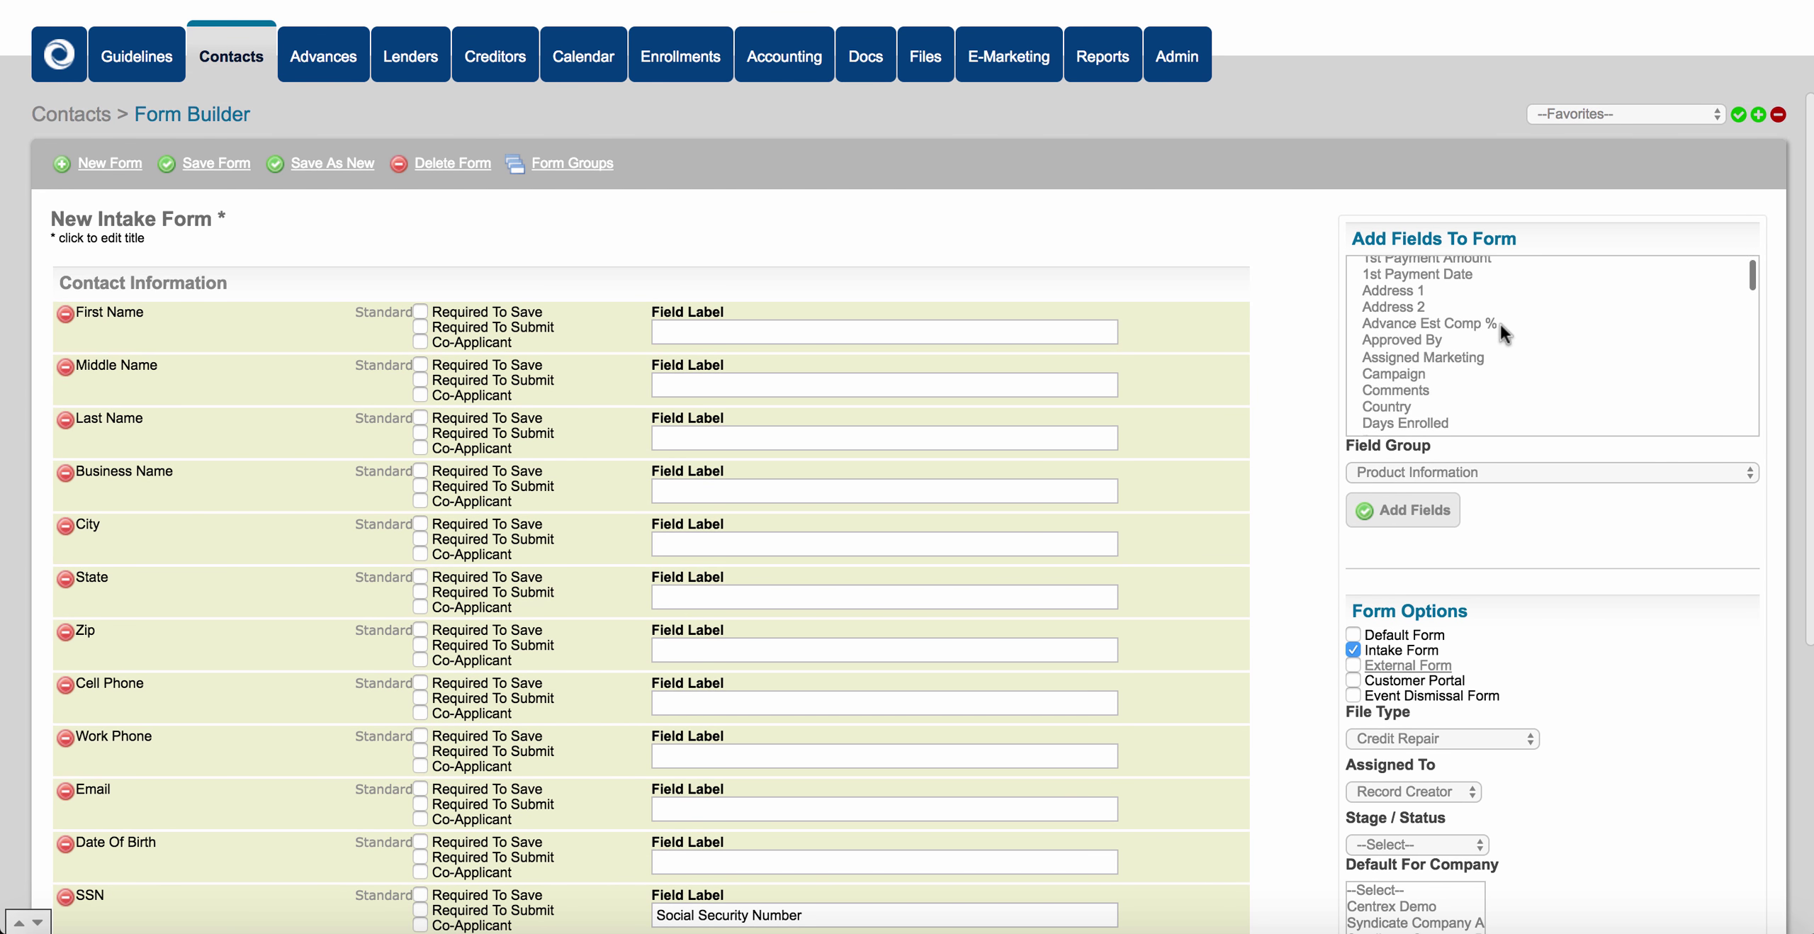
pyautogui.scroll(-15, 1499, 324)
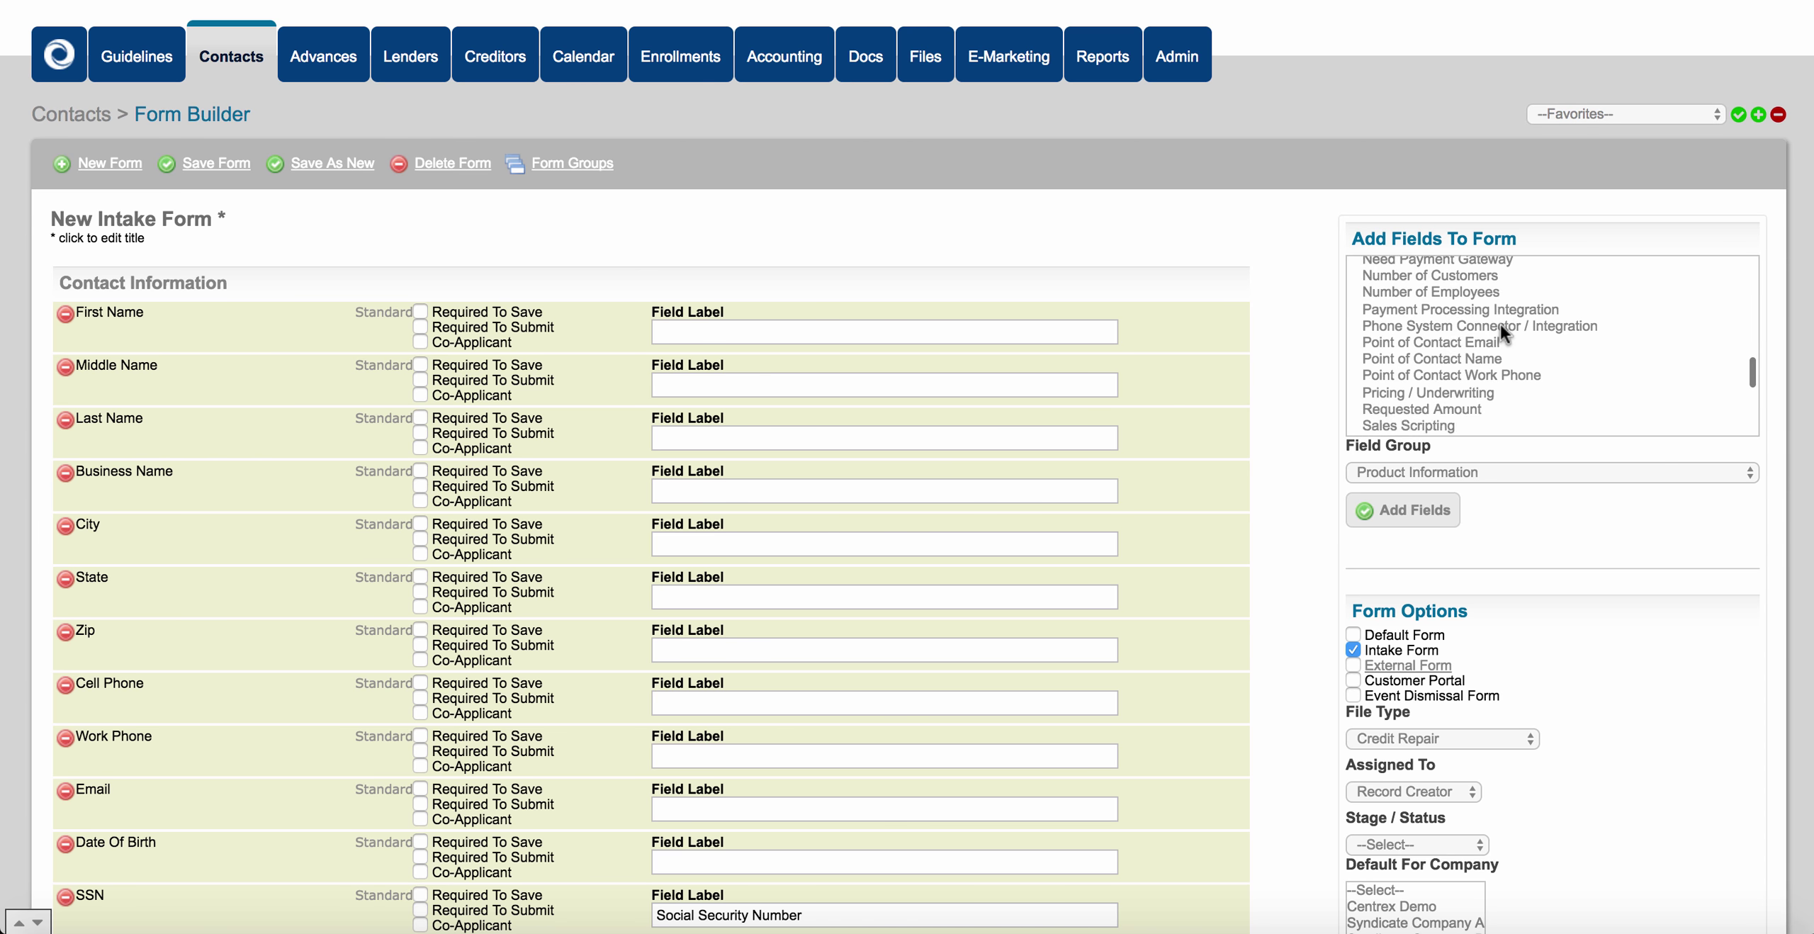
pyautogui.scroll(-8, 1499, 323)
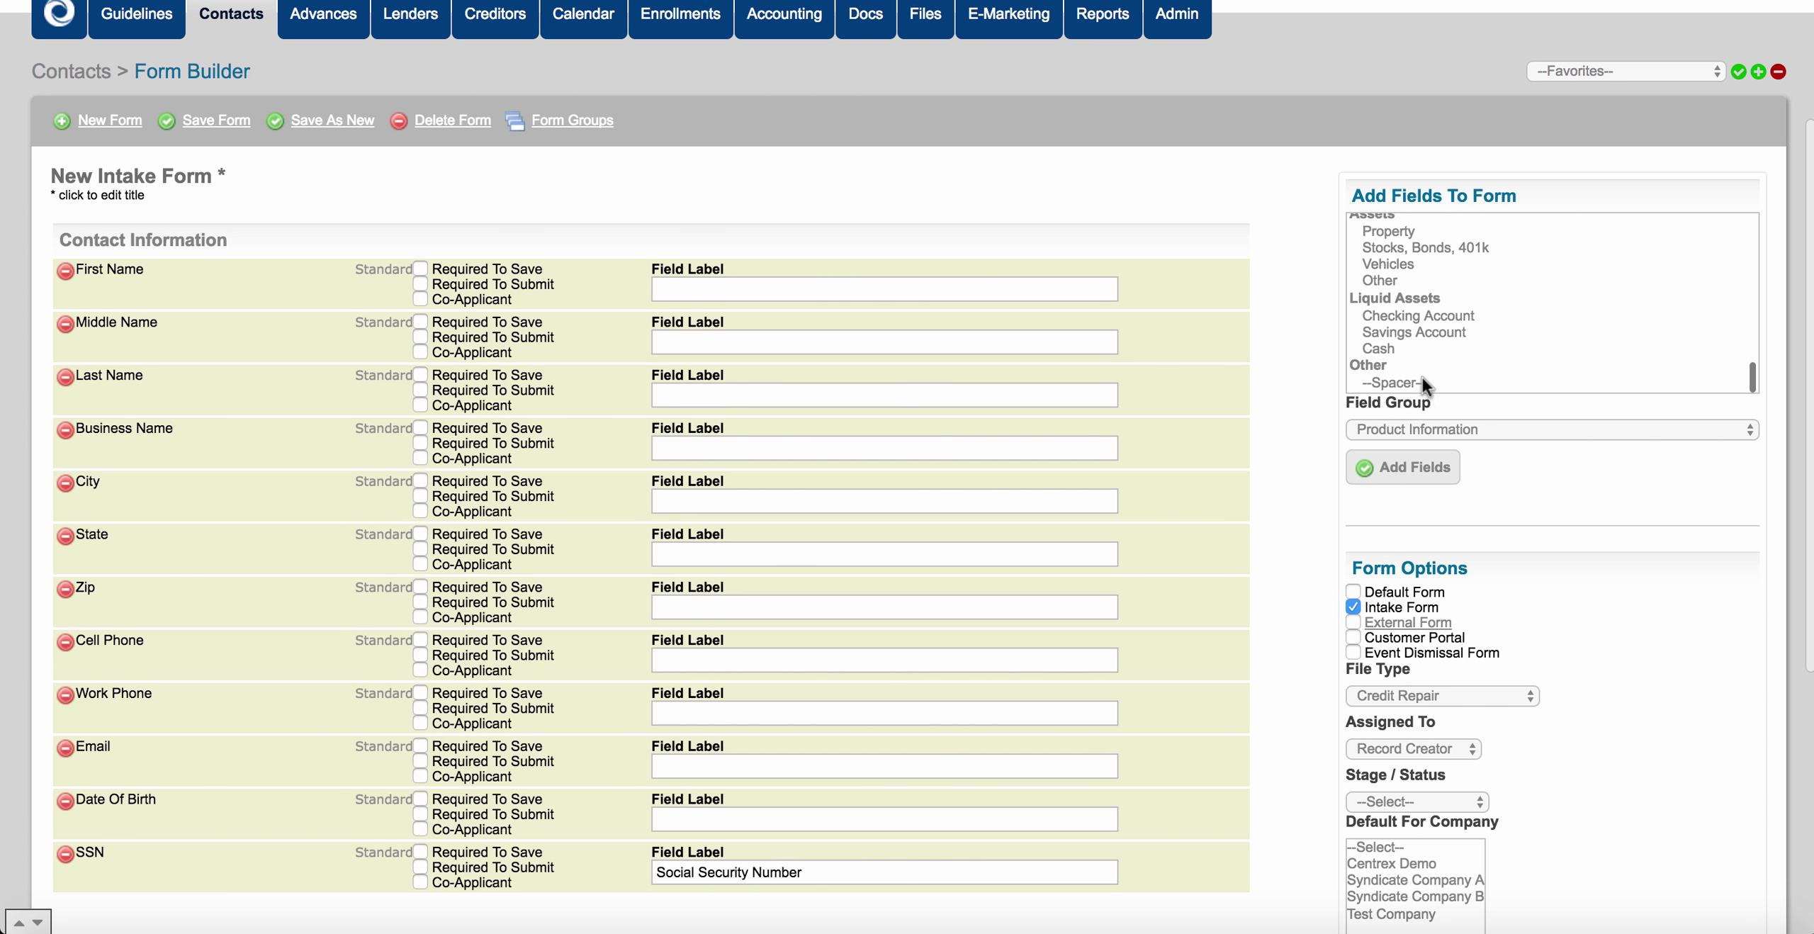
pyautogui.click(1414, 383)
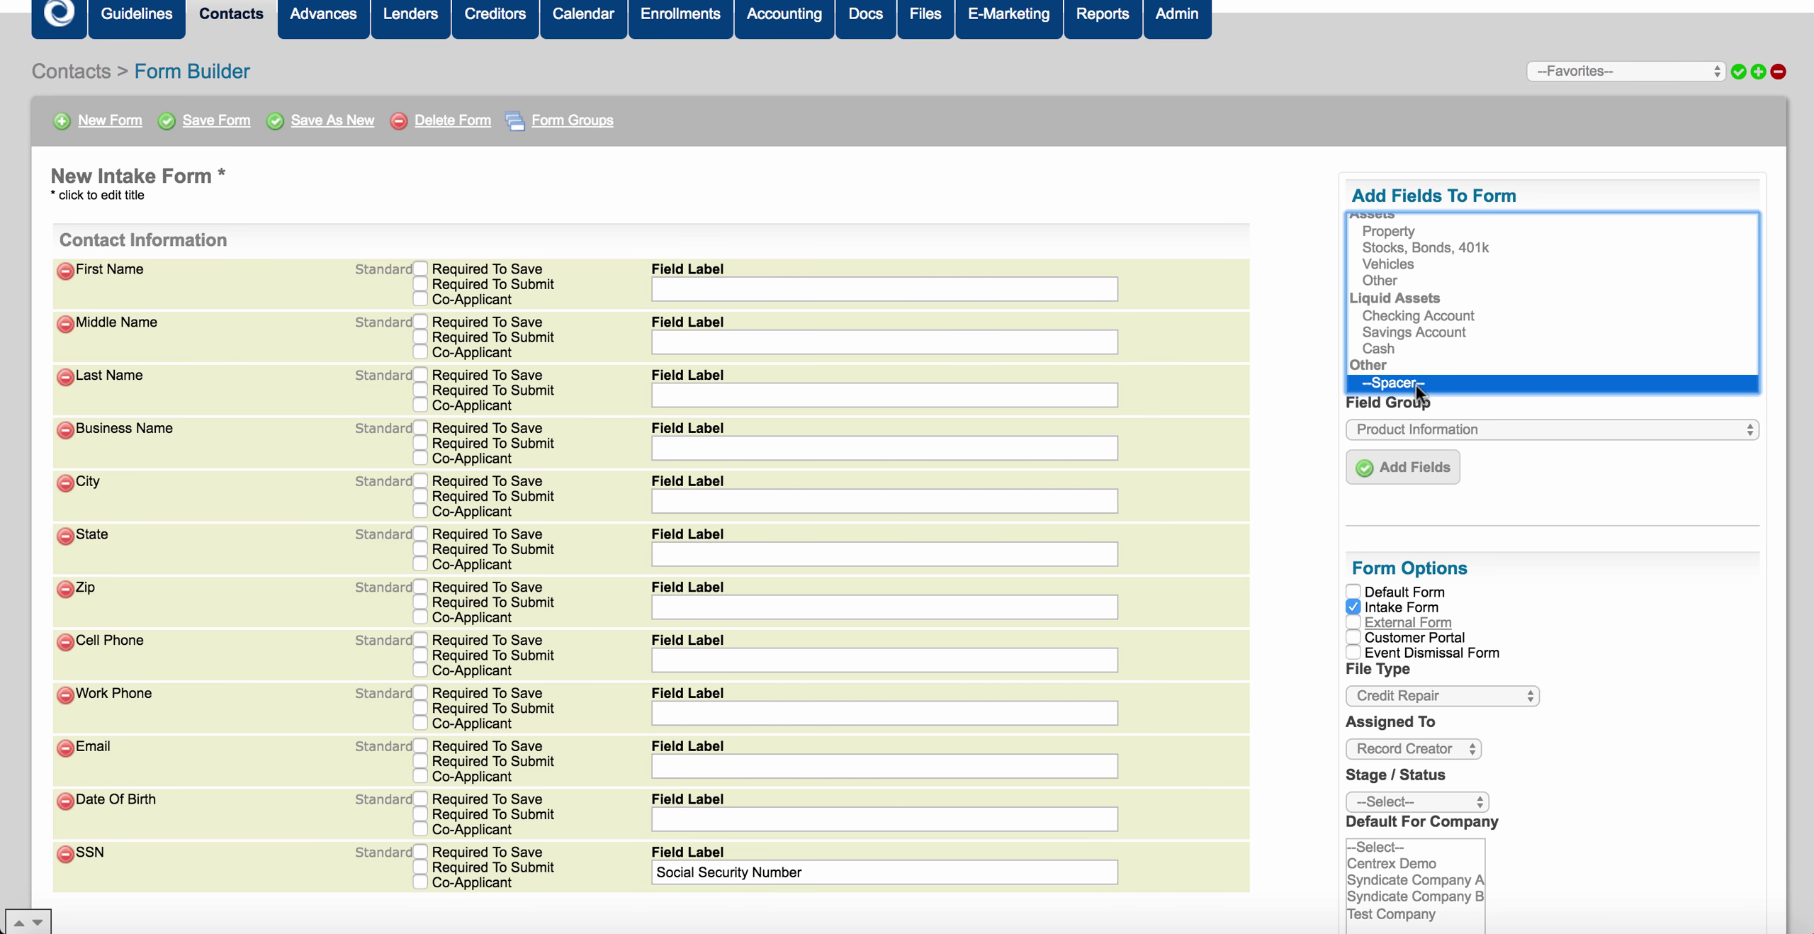
pyautogui.click(1426, 424)
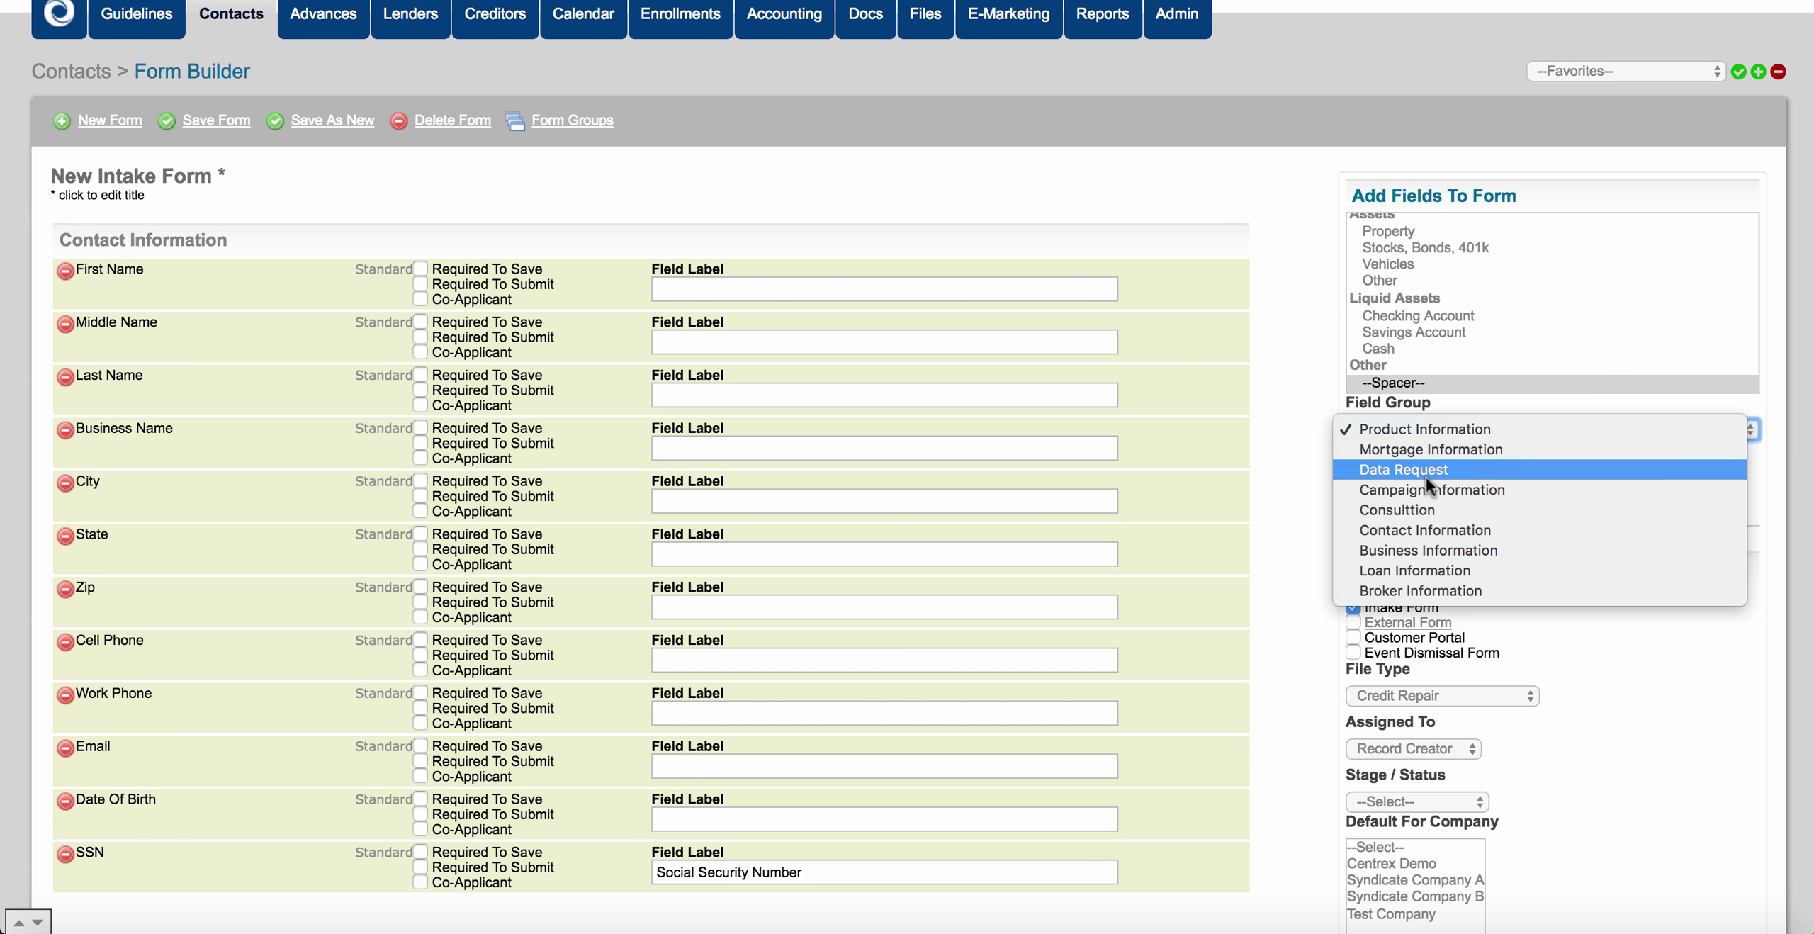
pyautogui.click(1435, 529)
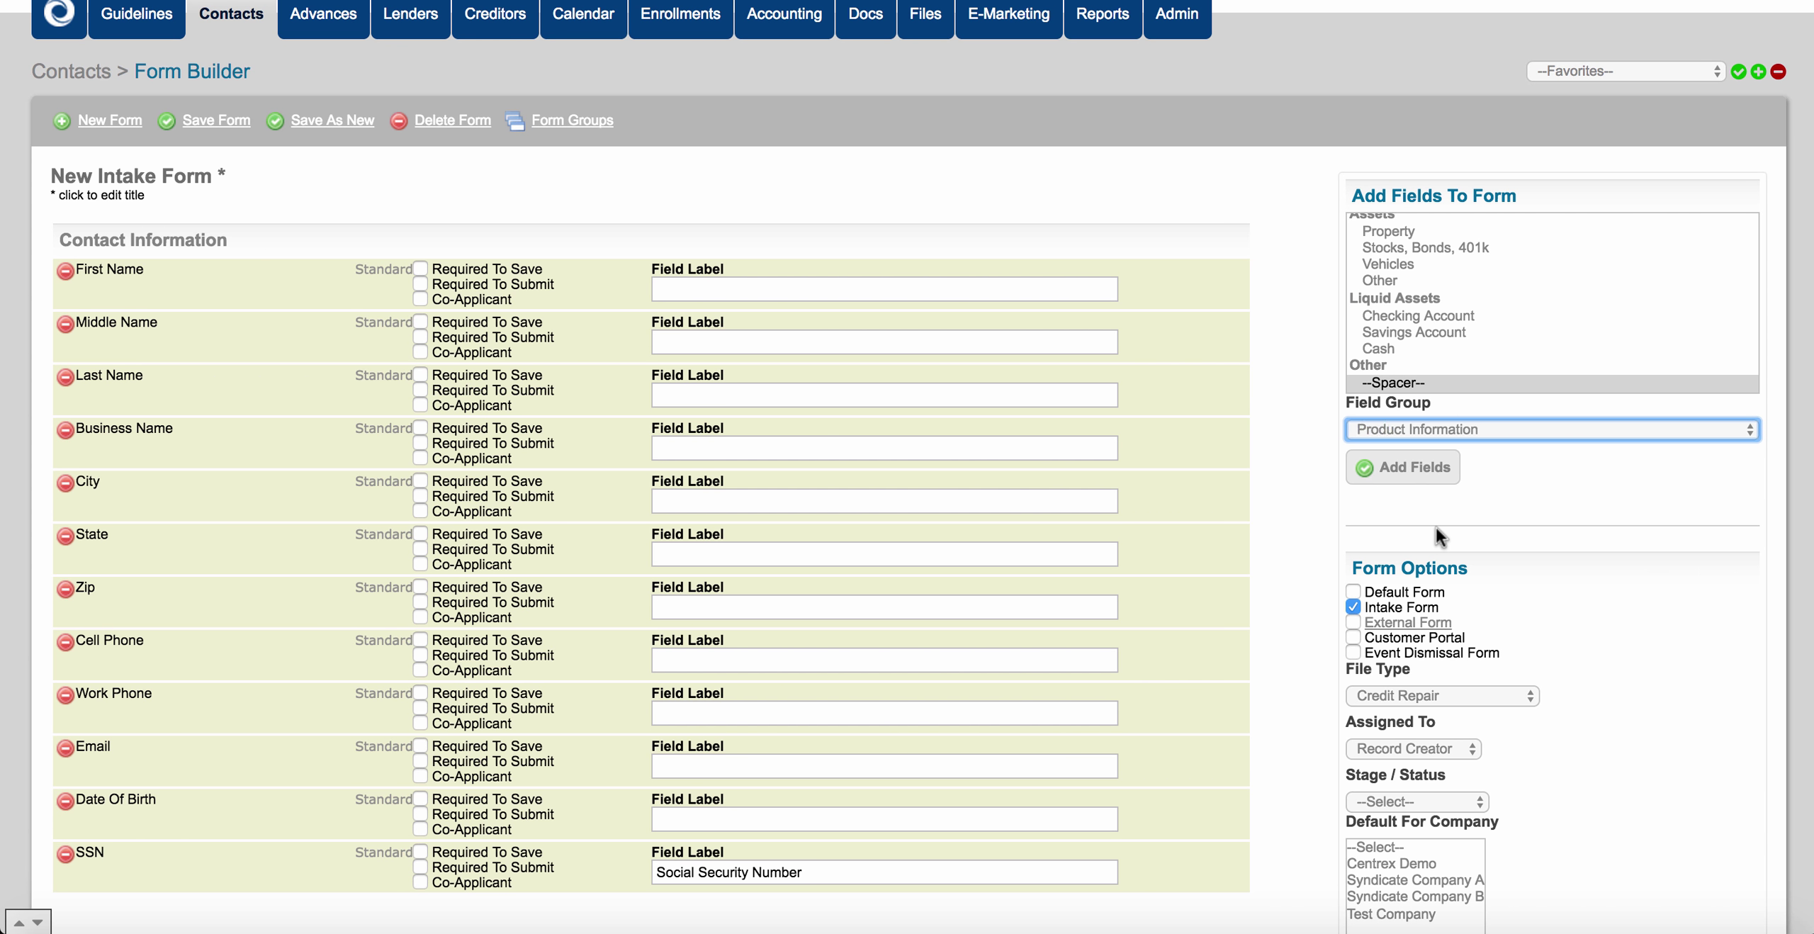
pyautogui.click(1428, 471)
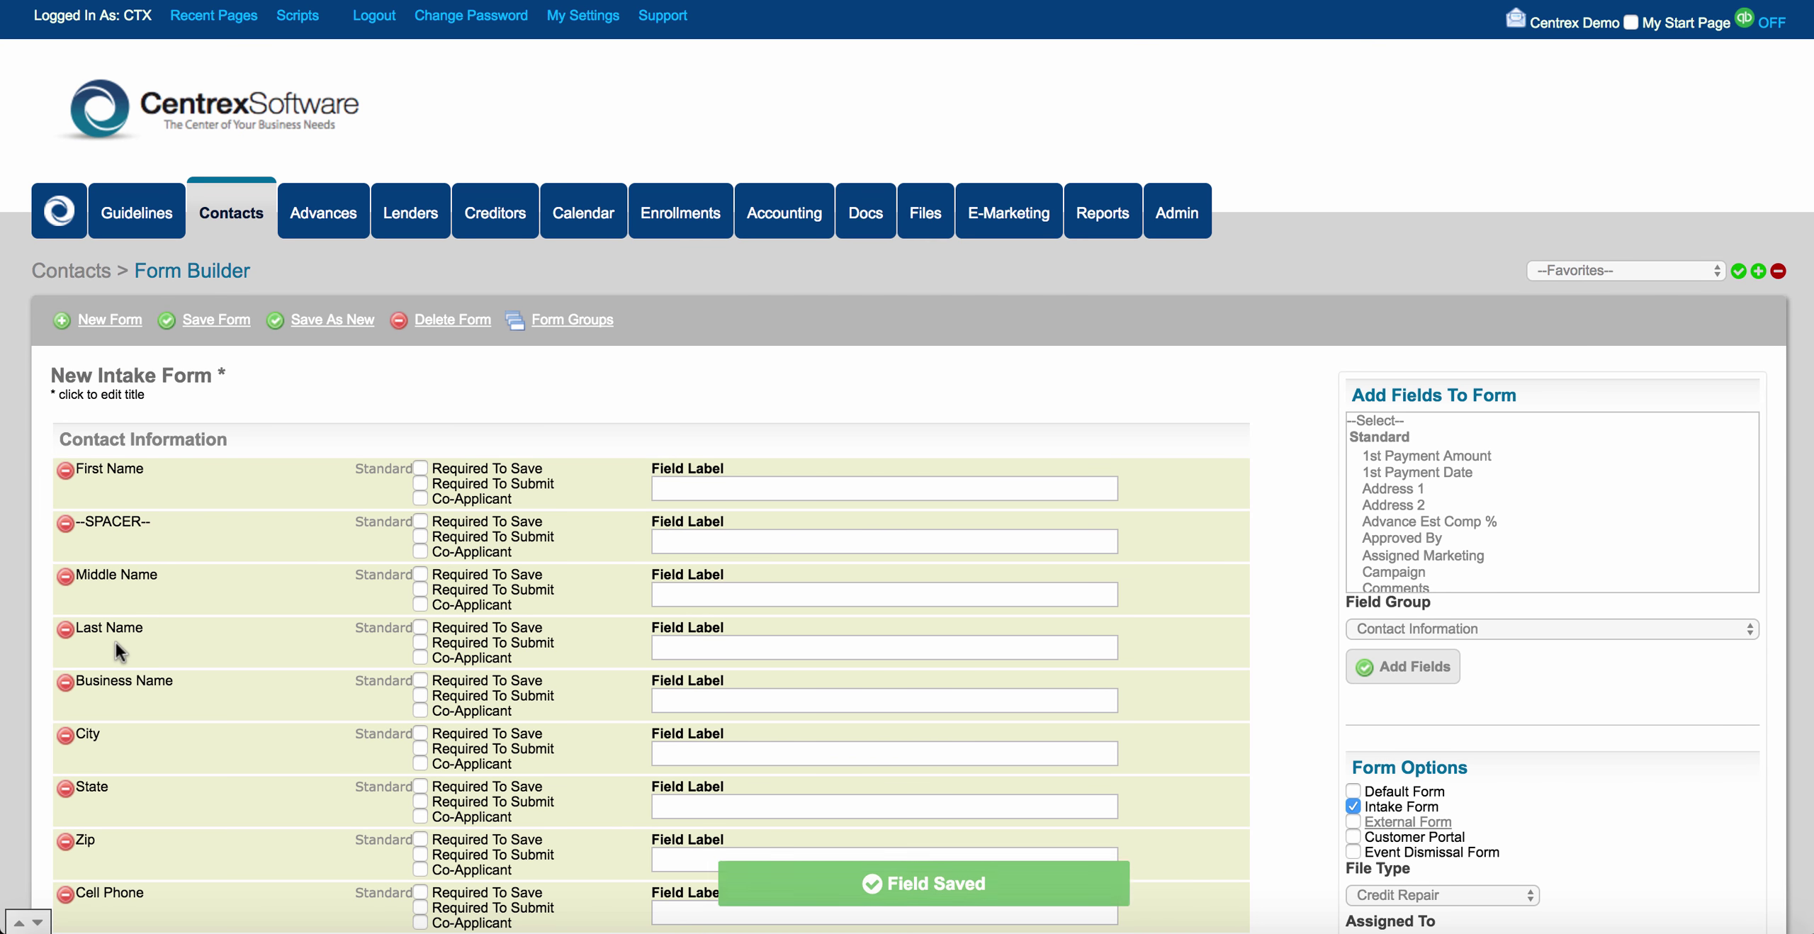
pyautogui.scroll(-2, 116, 642)
pyautogui.scroll(-1, 116, 642)
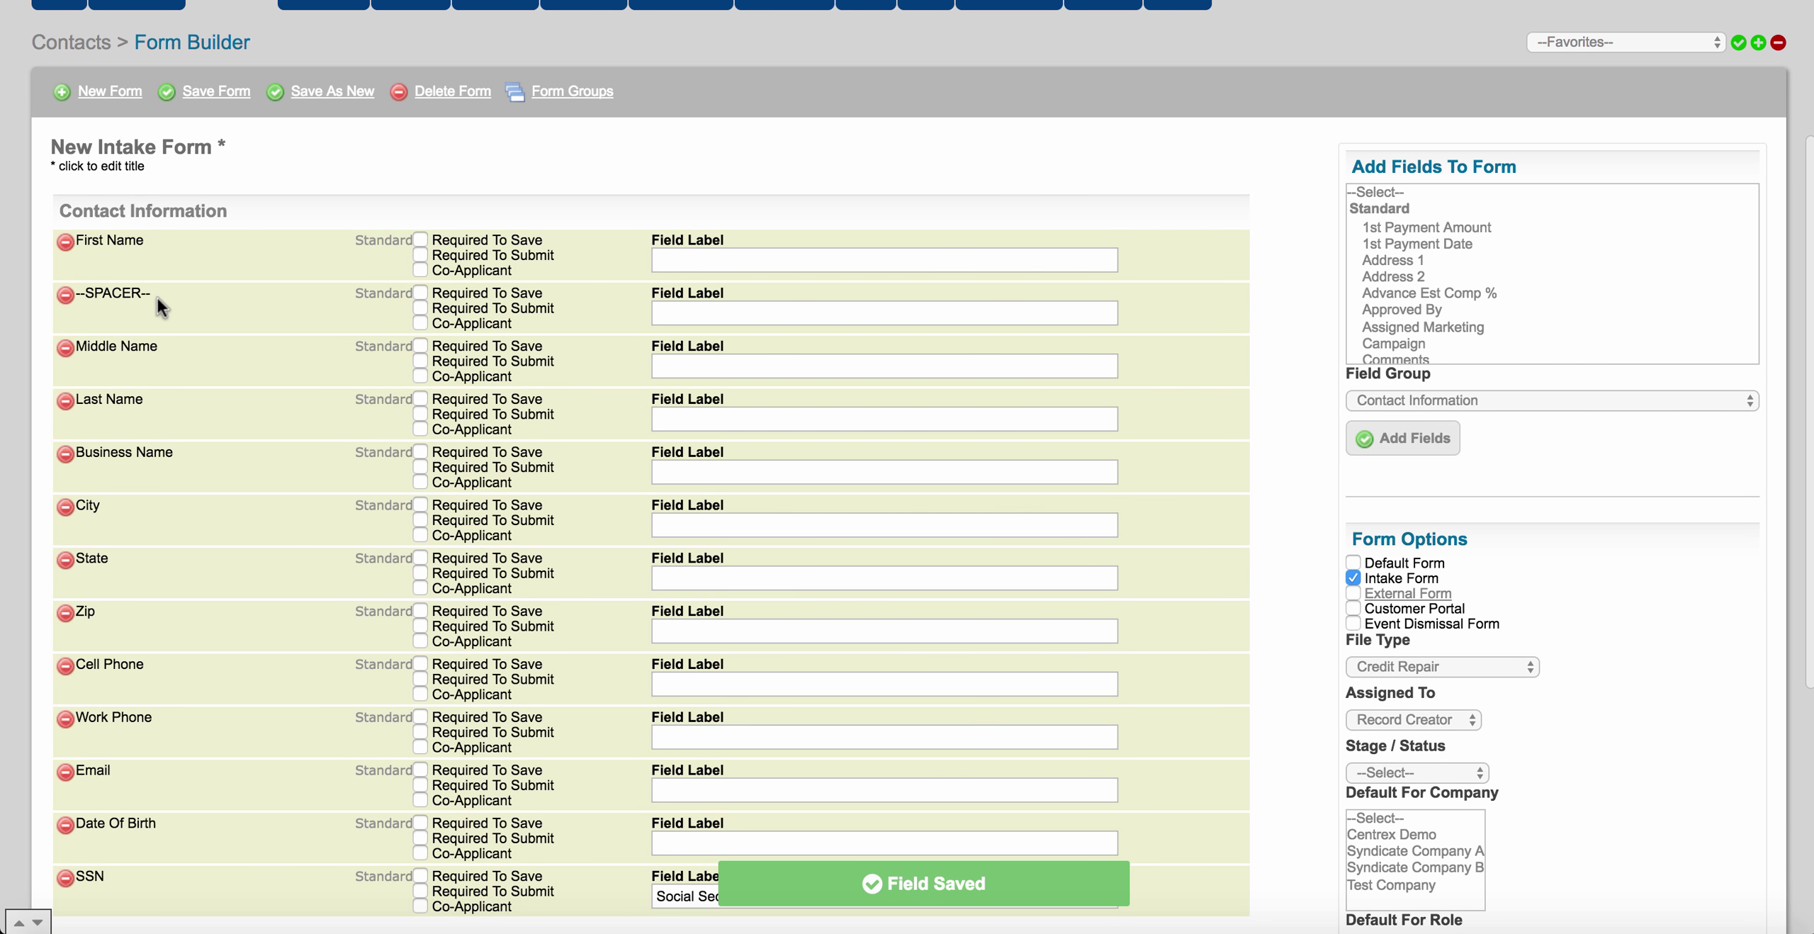
pyautogui.moveTo(158, 297); pyautogui.dragTo(159, 419)
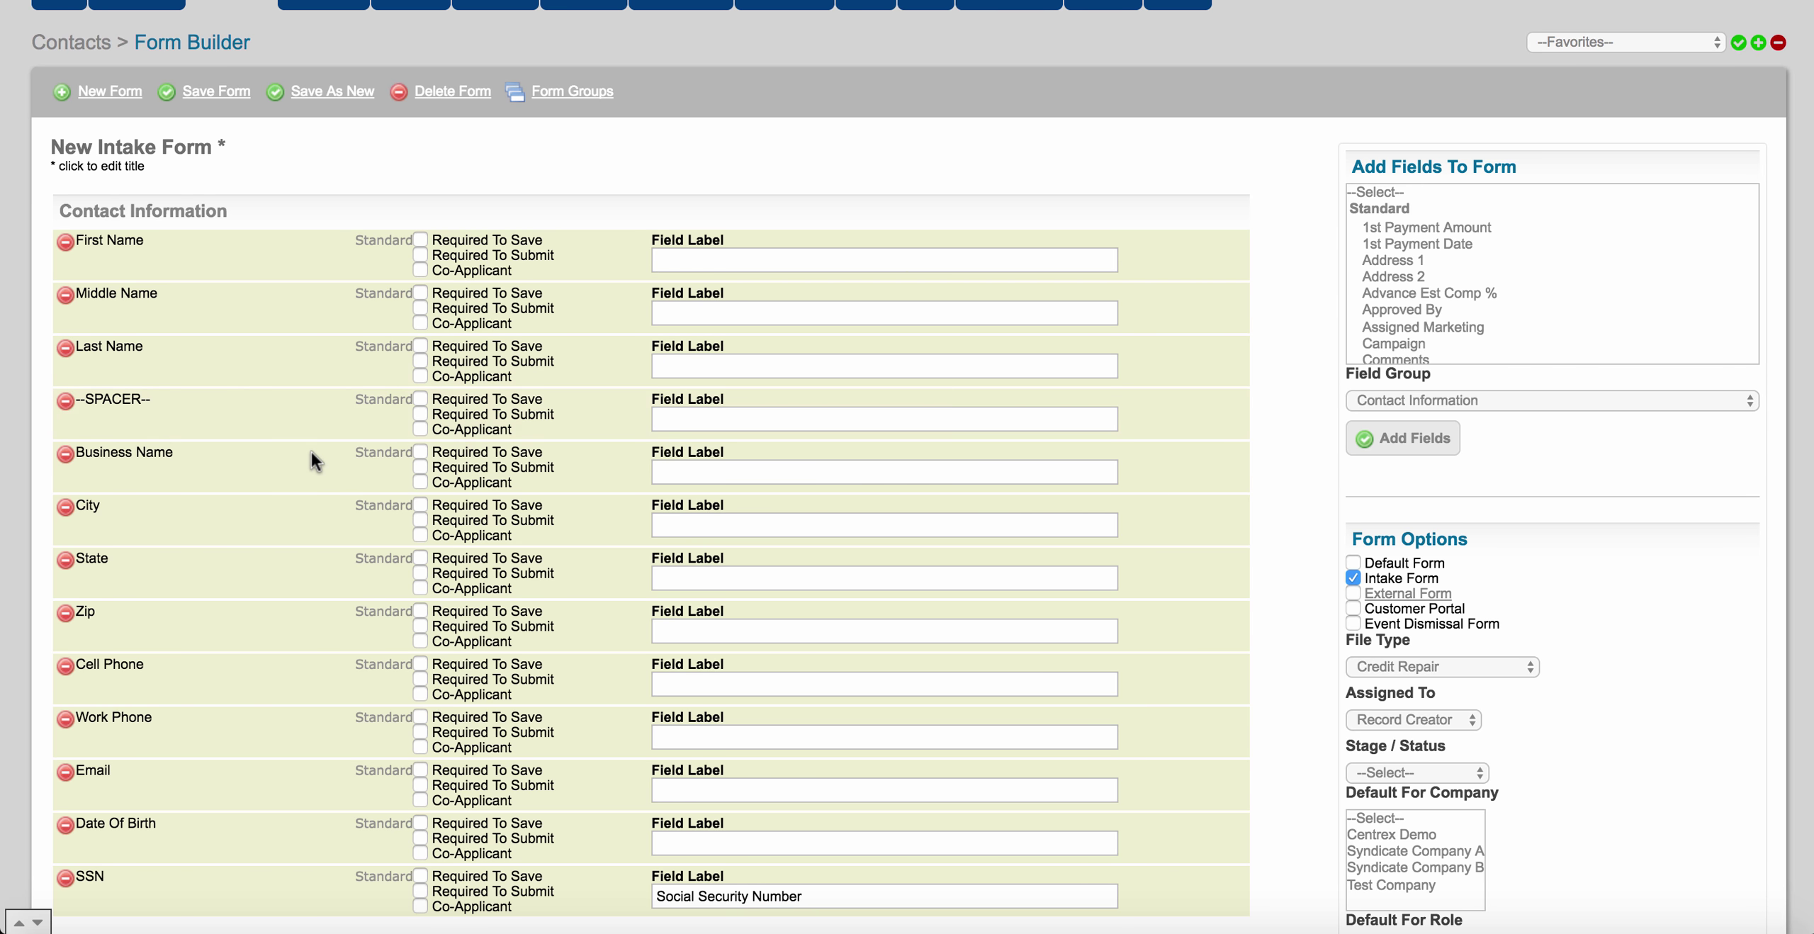
# Add a second spacer and position it after Zip.
pyautogui.scroll(-2, 311, 452)
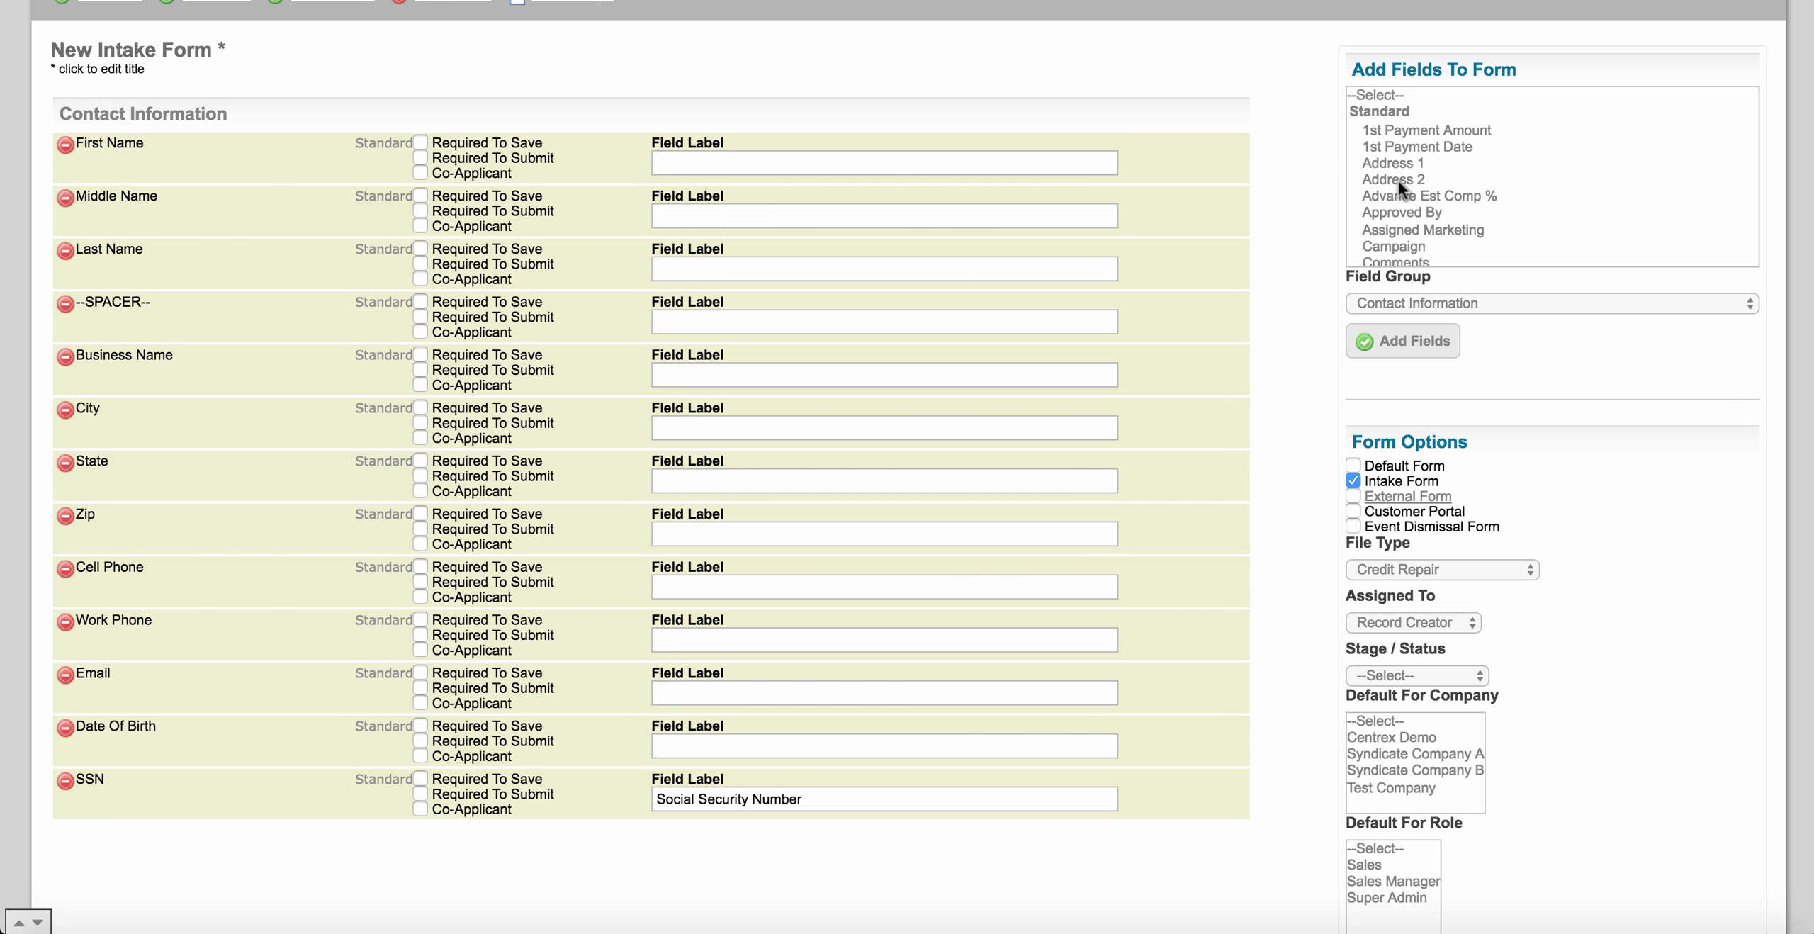
pyautogui.scroll(-15, 1499, 193)
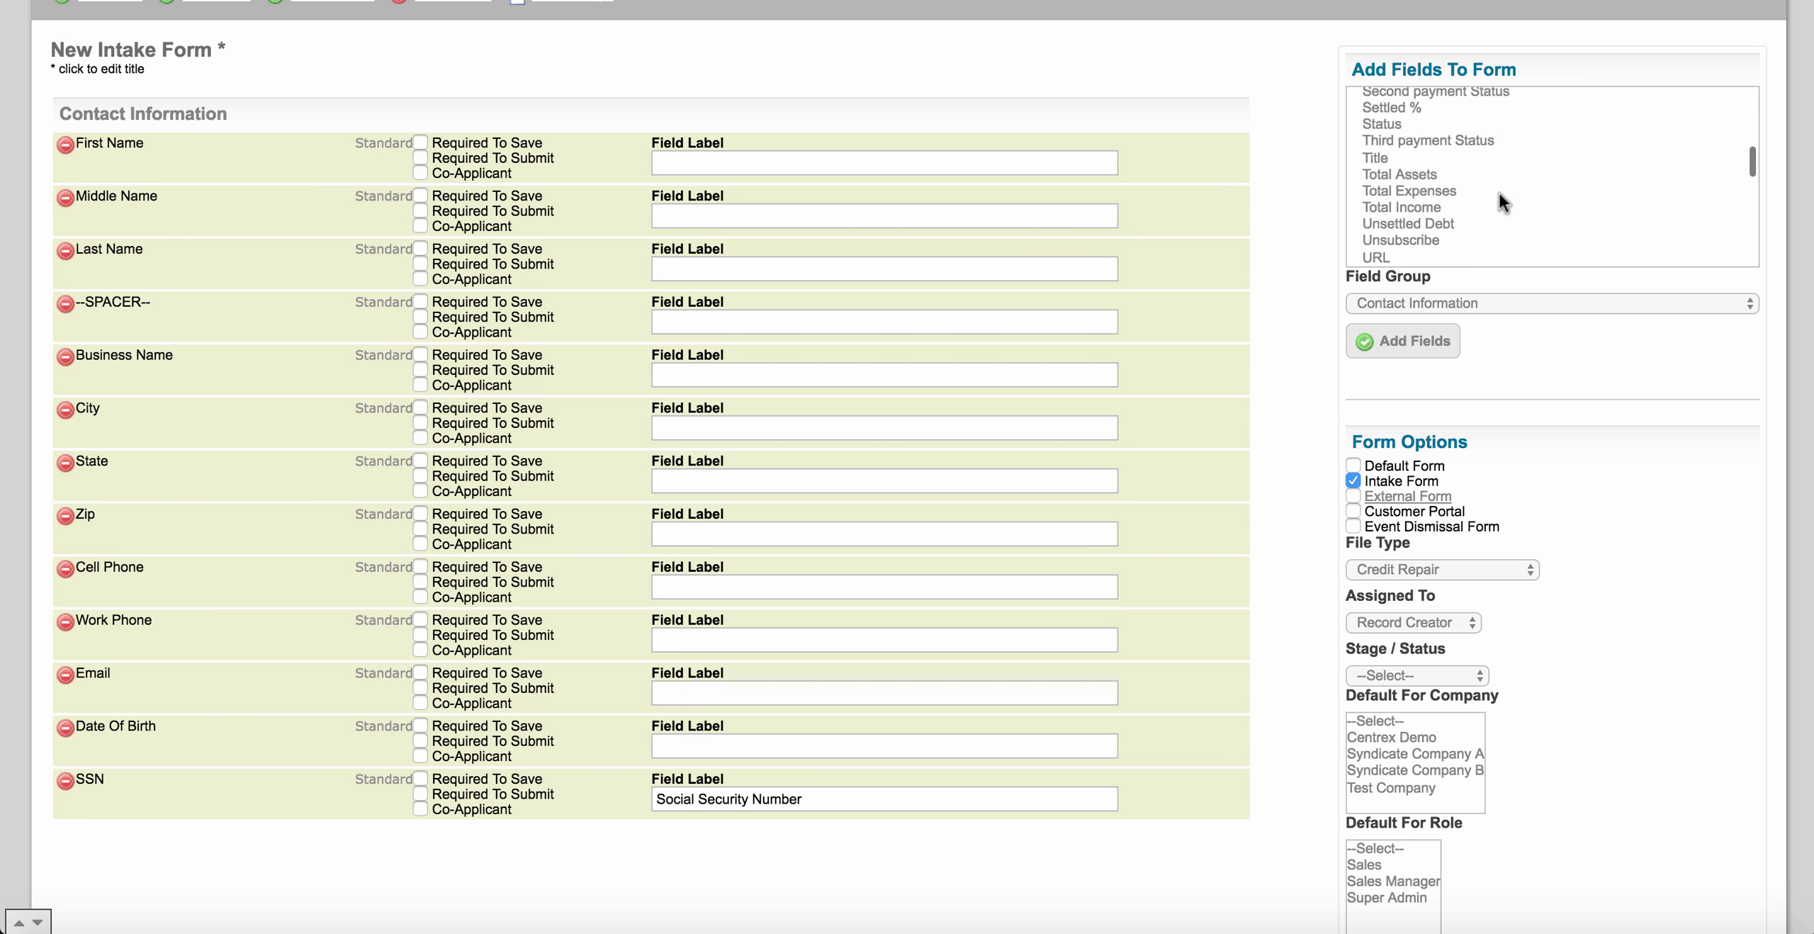
pyautogui.scroll(8, 1499, 192)
pyautogui.scroll(-5, 1500, 193)
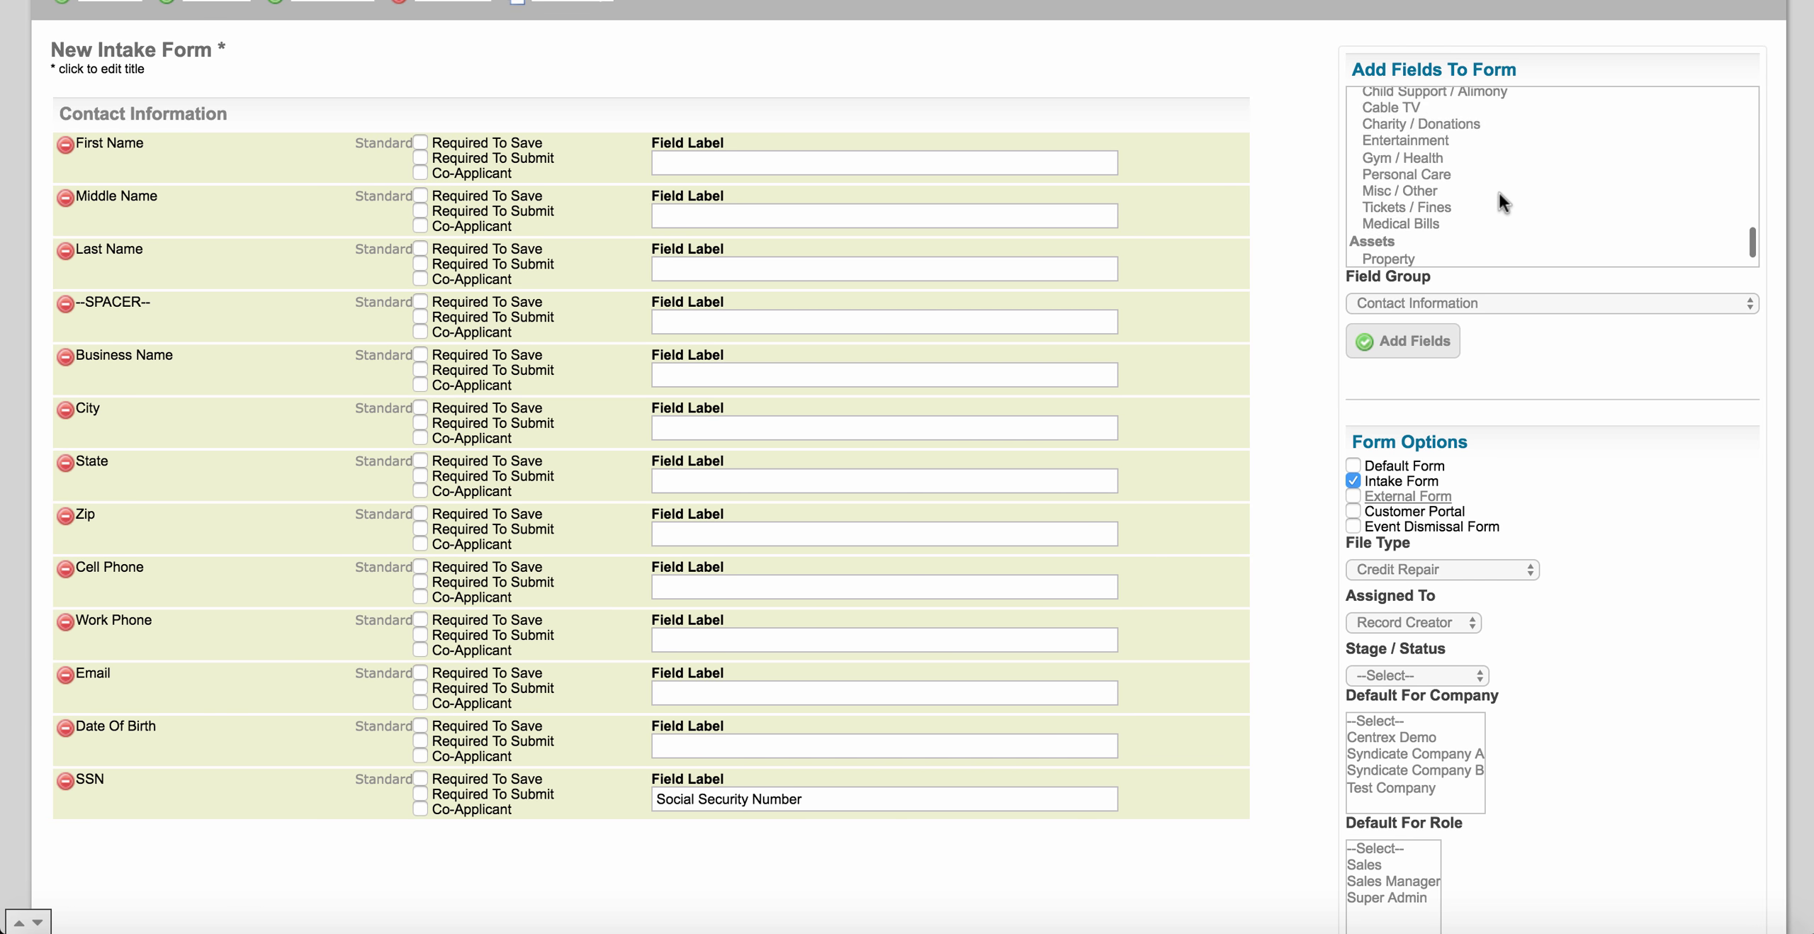
pyautogui.scroll(-5, 1500, 193)
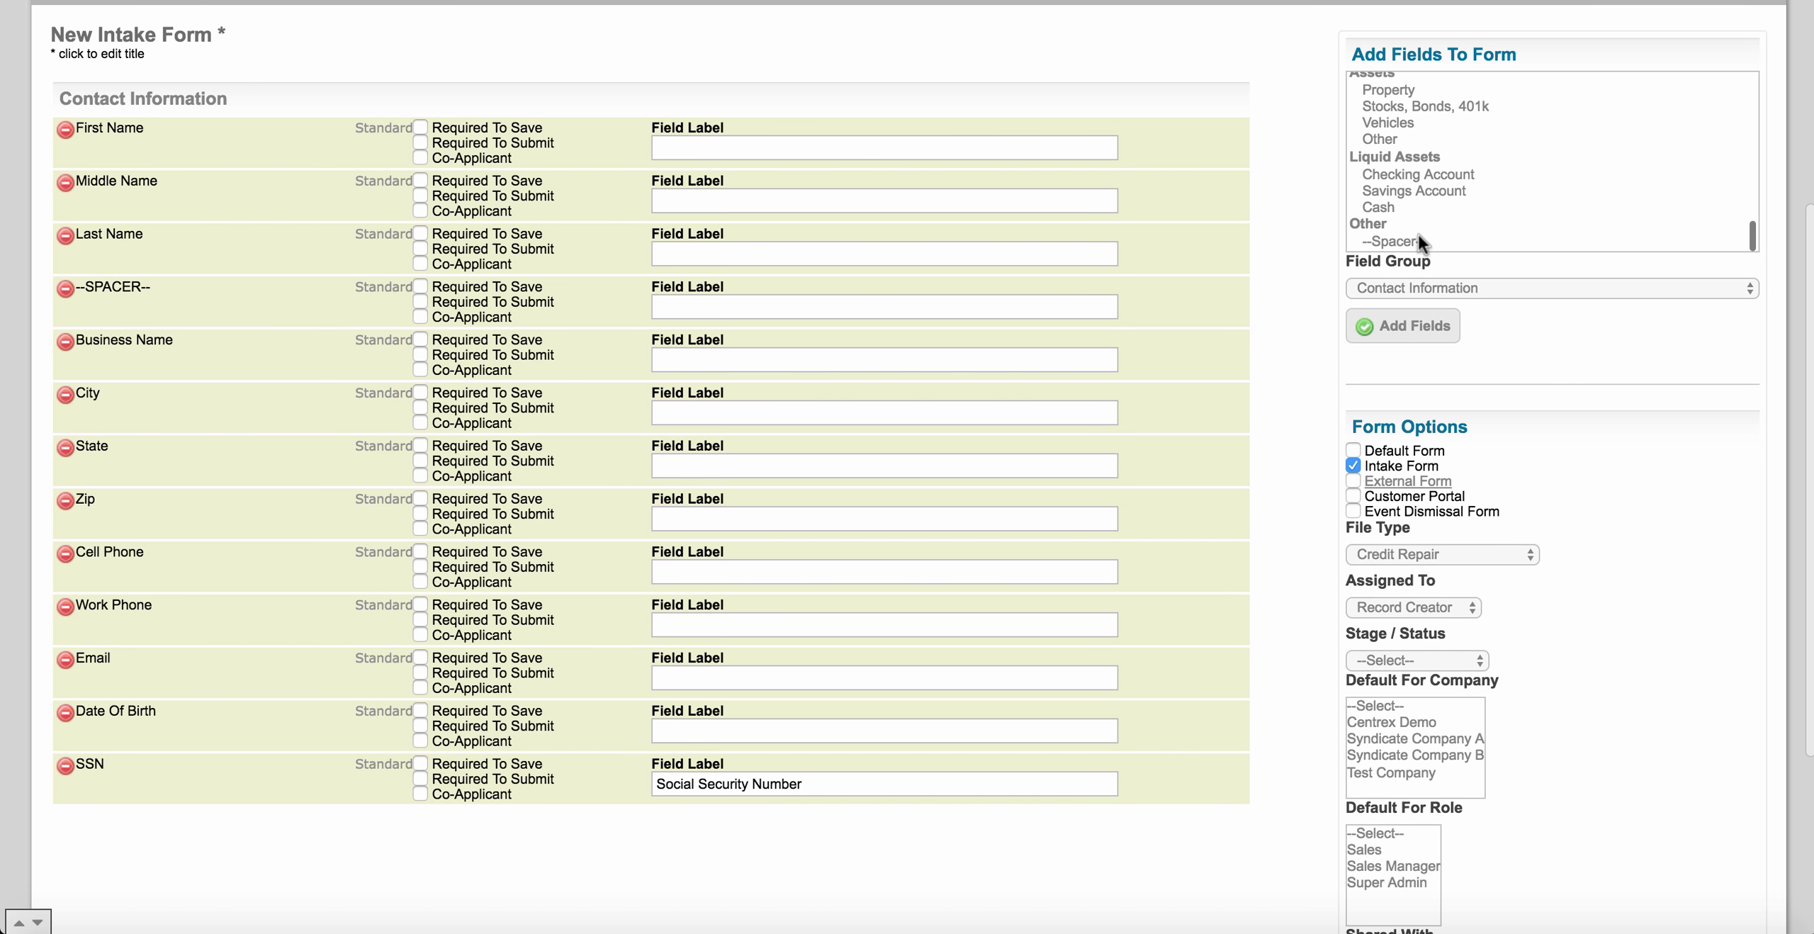
pyautogui.click(1415, 235)
pyautogui.click(1414, 326)
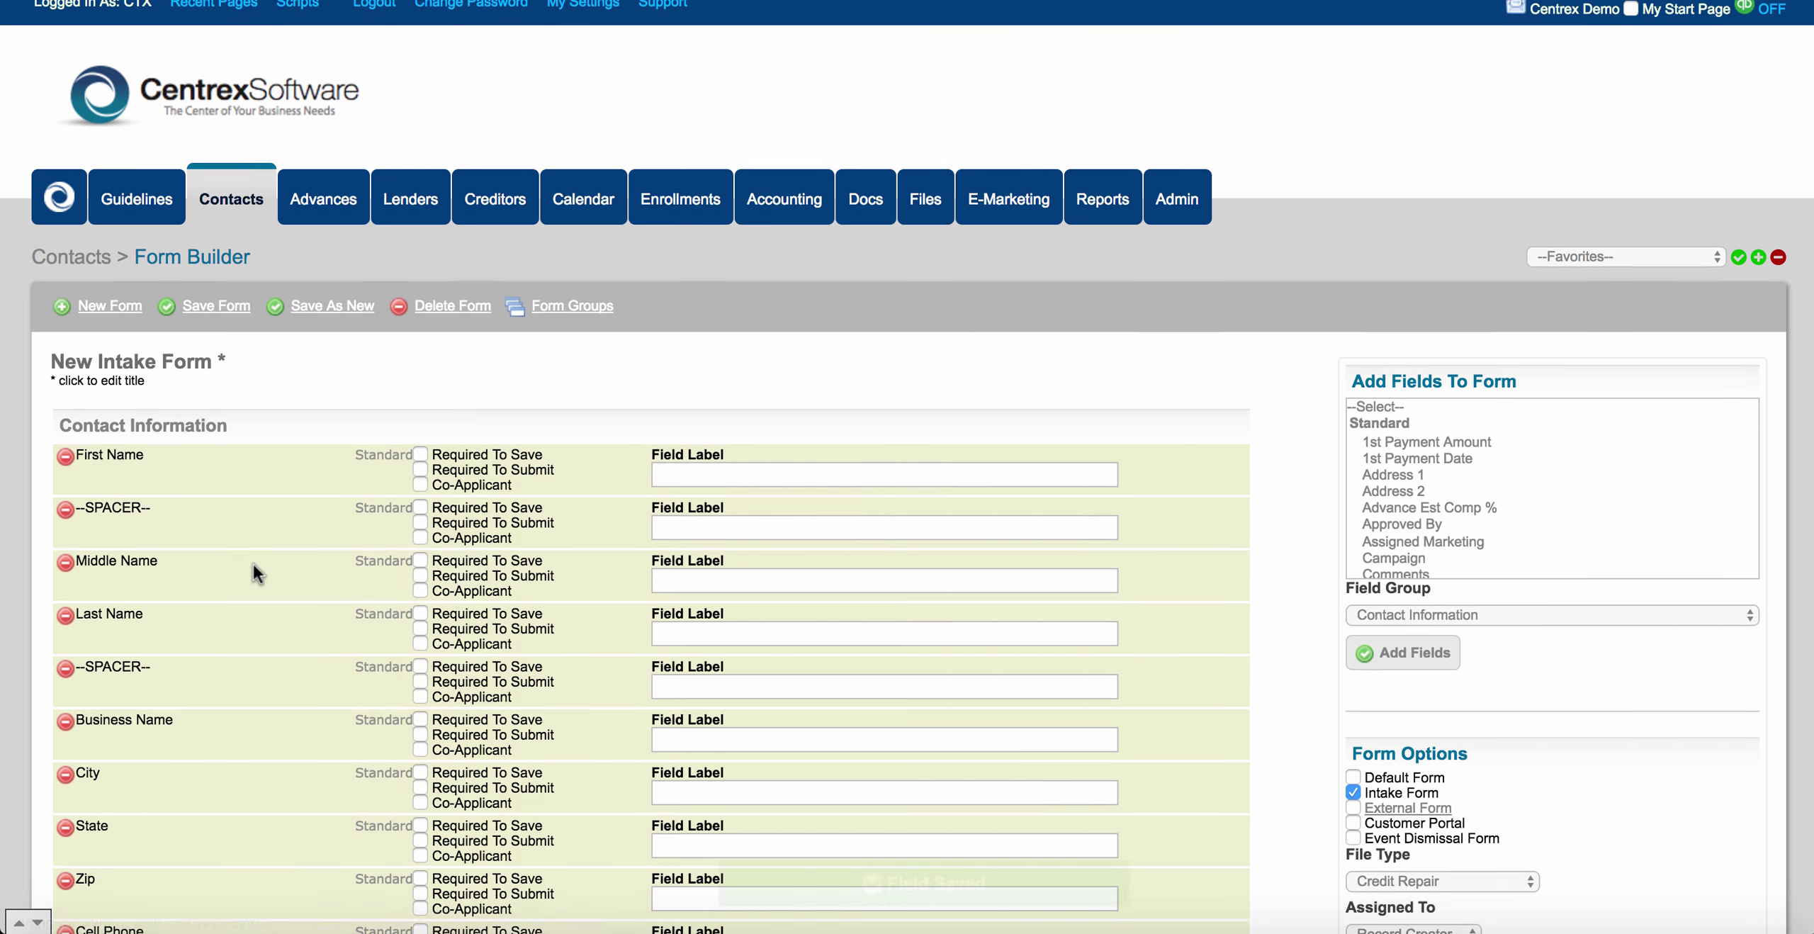
pyautogui.scroll(-5, 252, 565)
pyautogui.moveTo(180, 234); pyautogui.dragTo(181, 620)
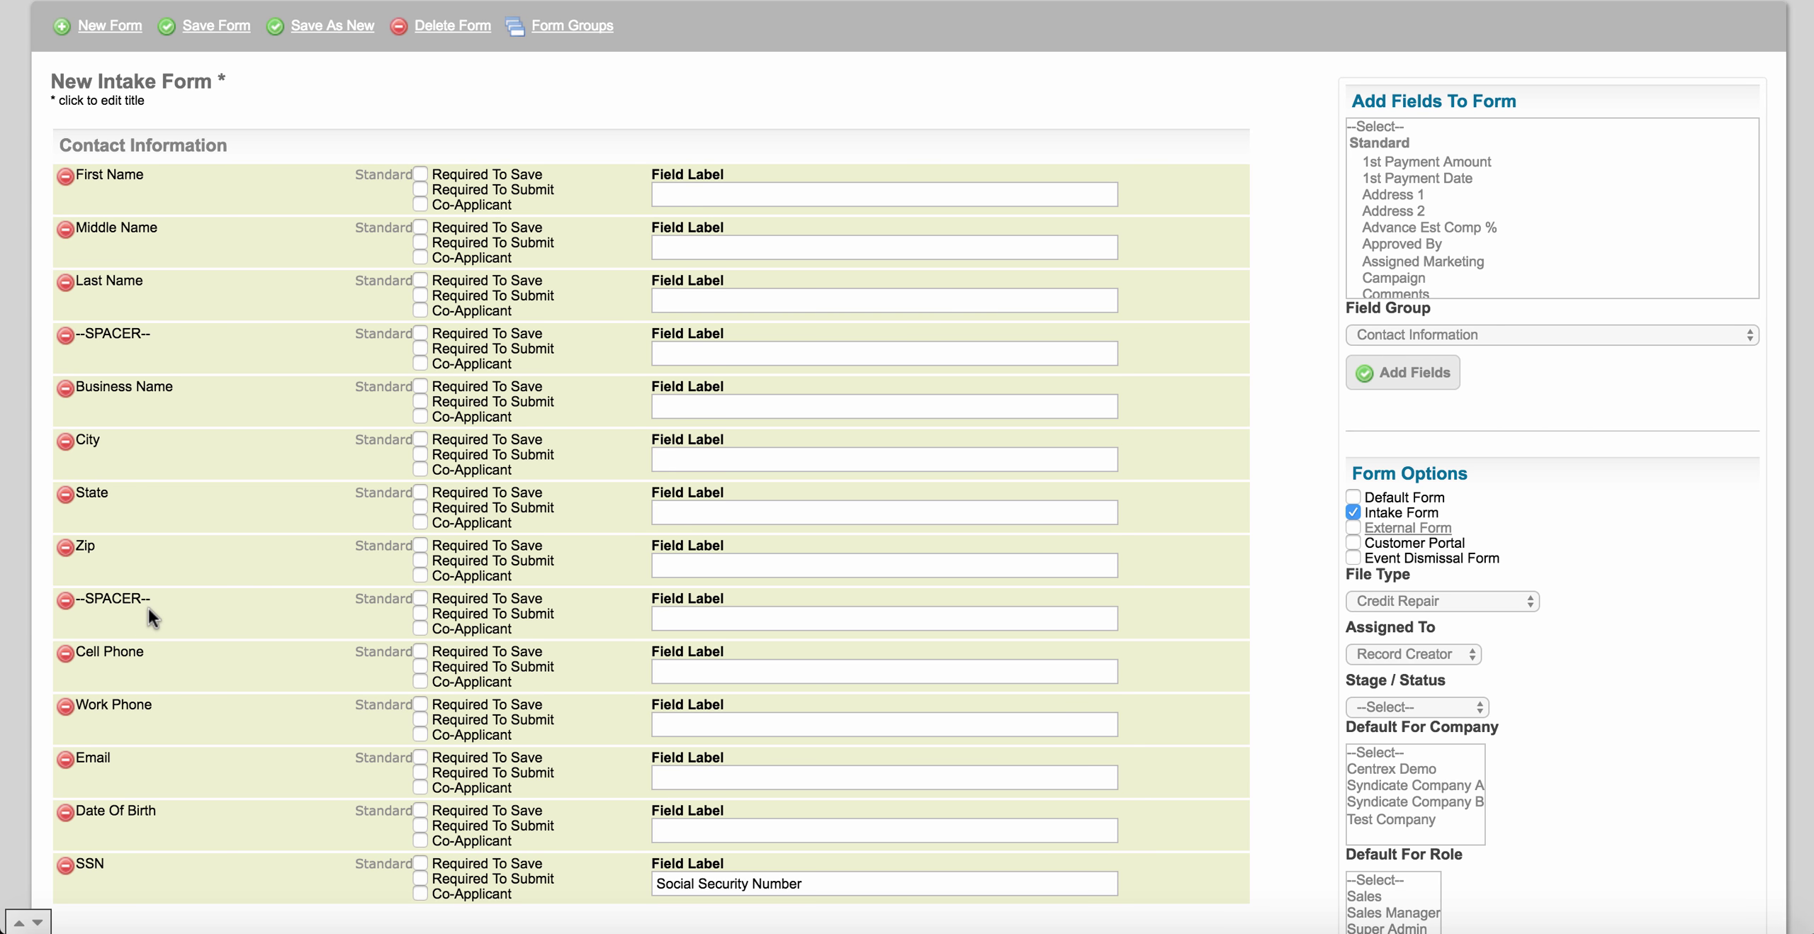
# Add a third spacer and position it between Email and Date Of Birth.
pyautogui.scroll(-3, 148, 608)
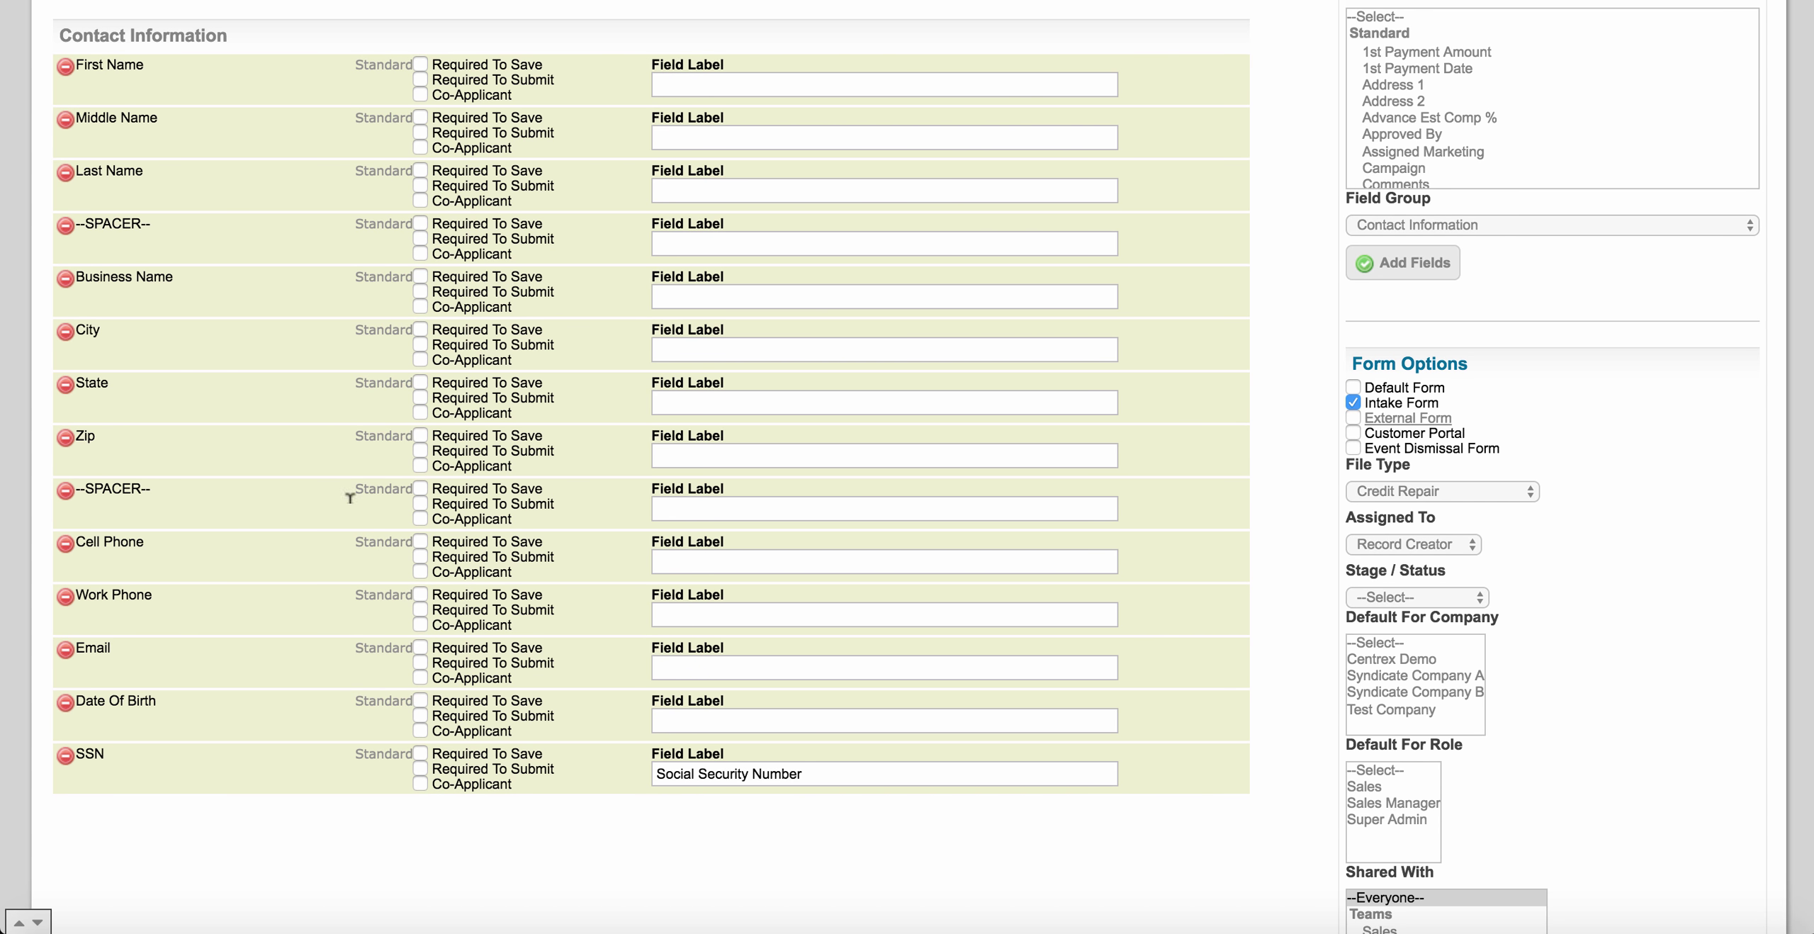
pyautogui.scroll(-1, 1536, 148)
pyautogui.scroll(-15, 1537, 147)
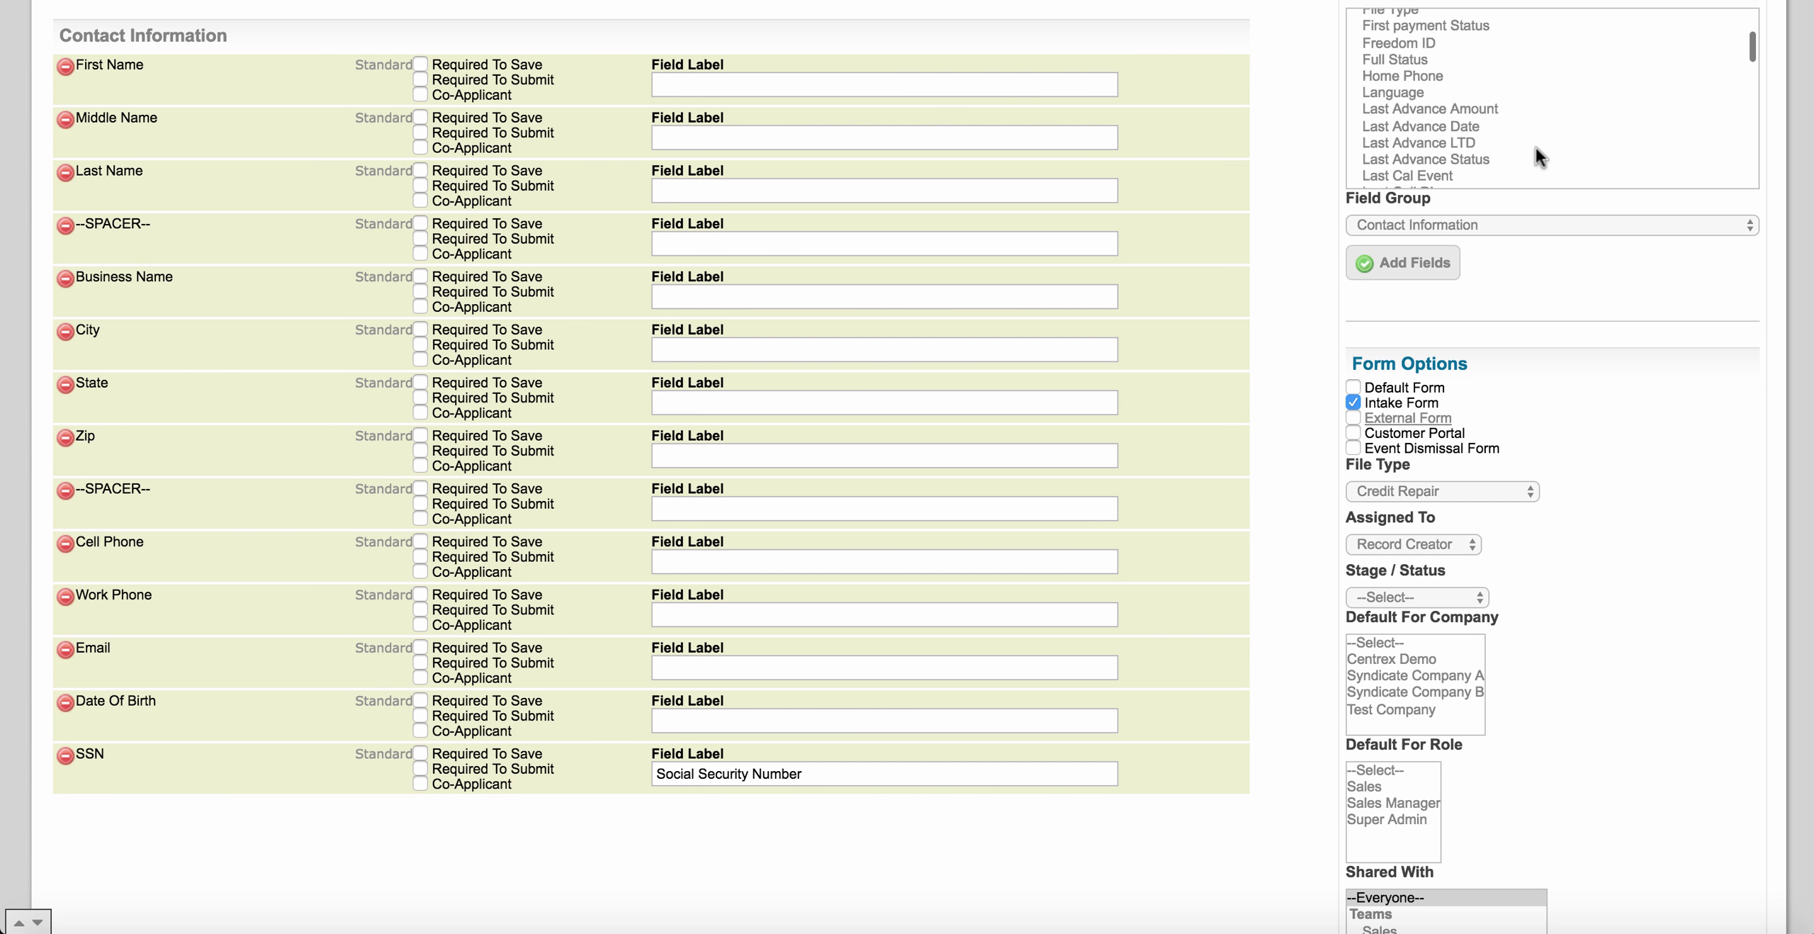
pyautogui.scroll(-10, 1536, 148)
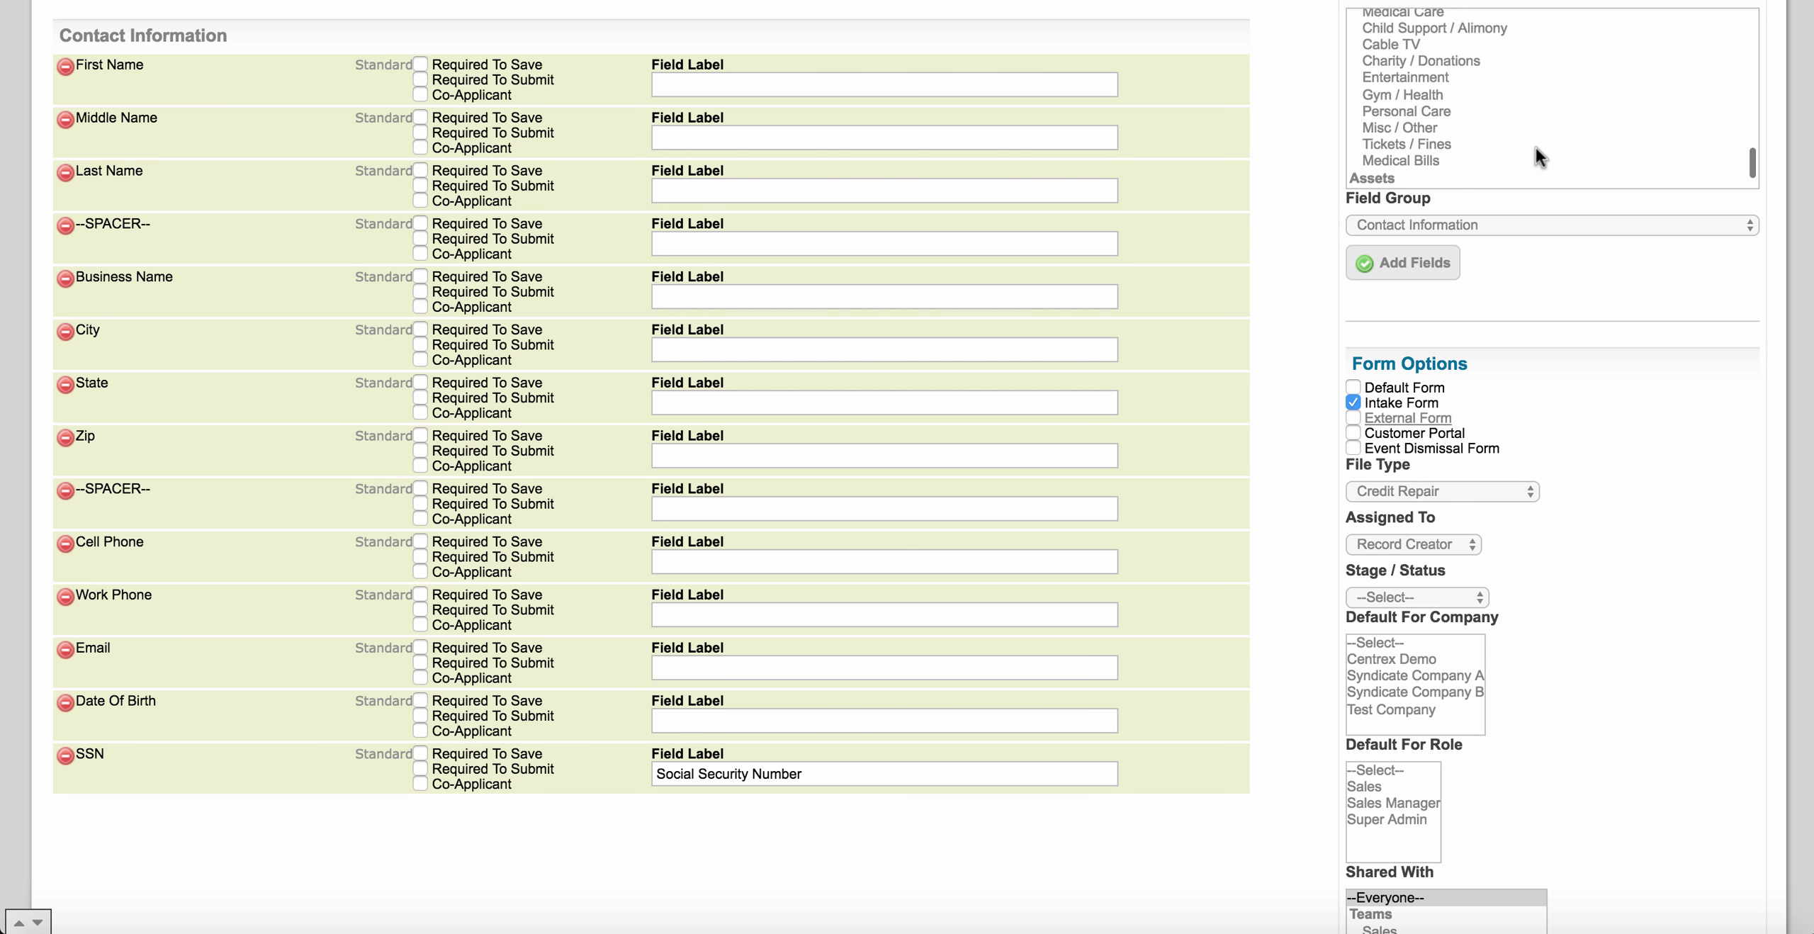
pyautogui.click(1423, 164)
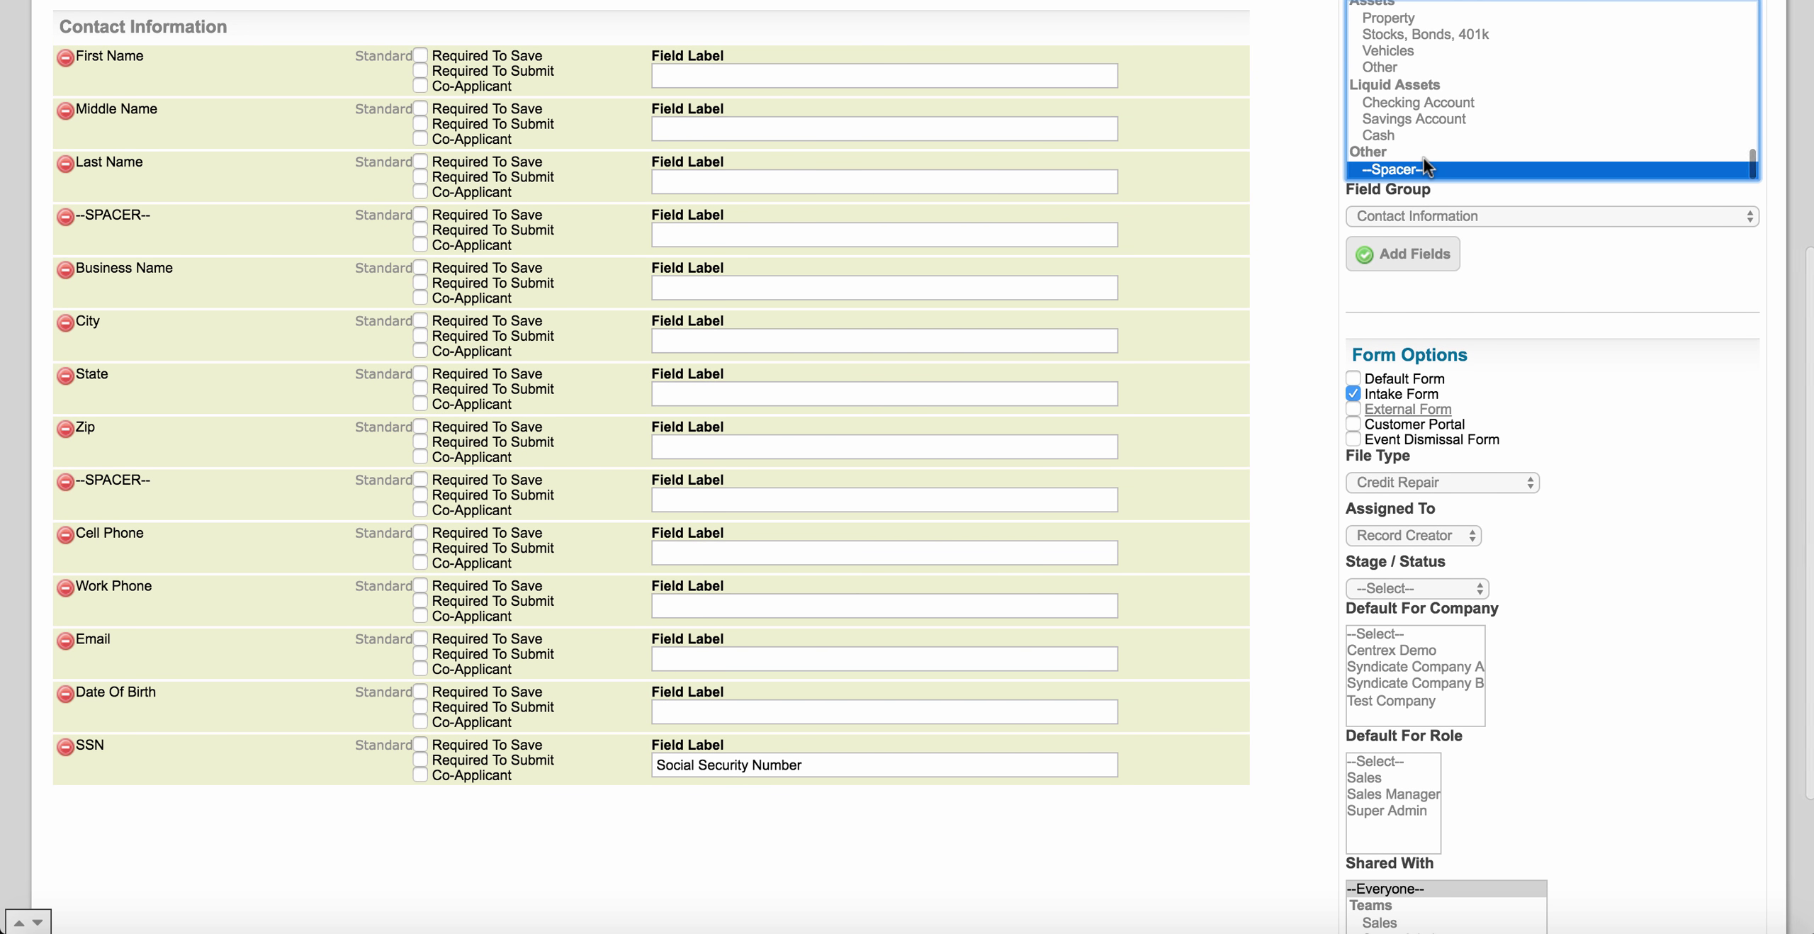
pyautogui.click(1417, 253)
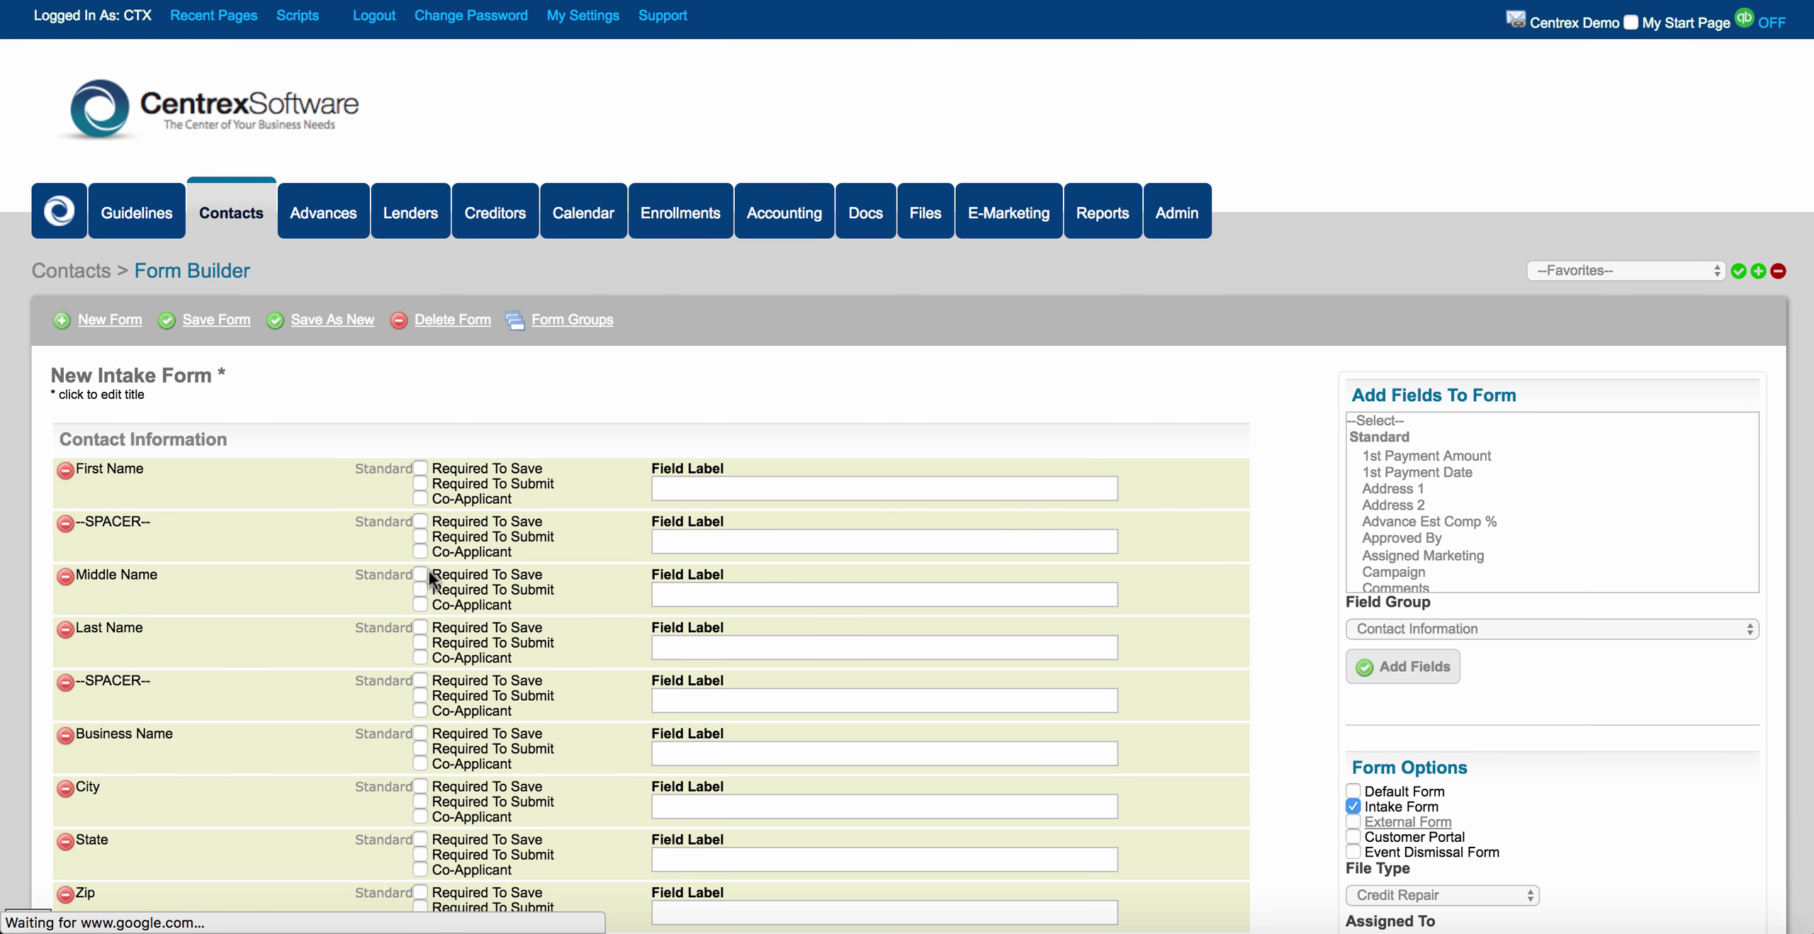
pyautogui.scroll(-8, 225, 650)
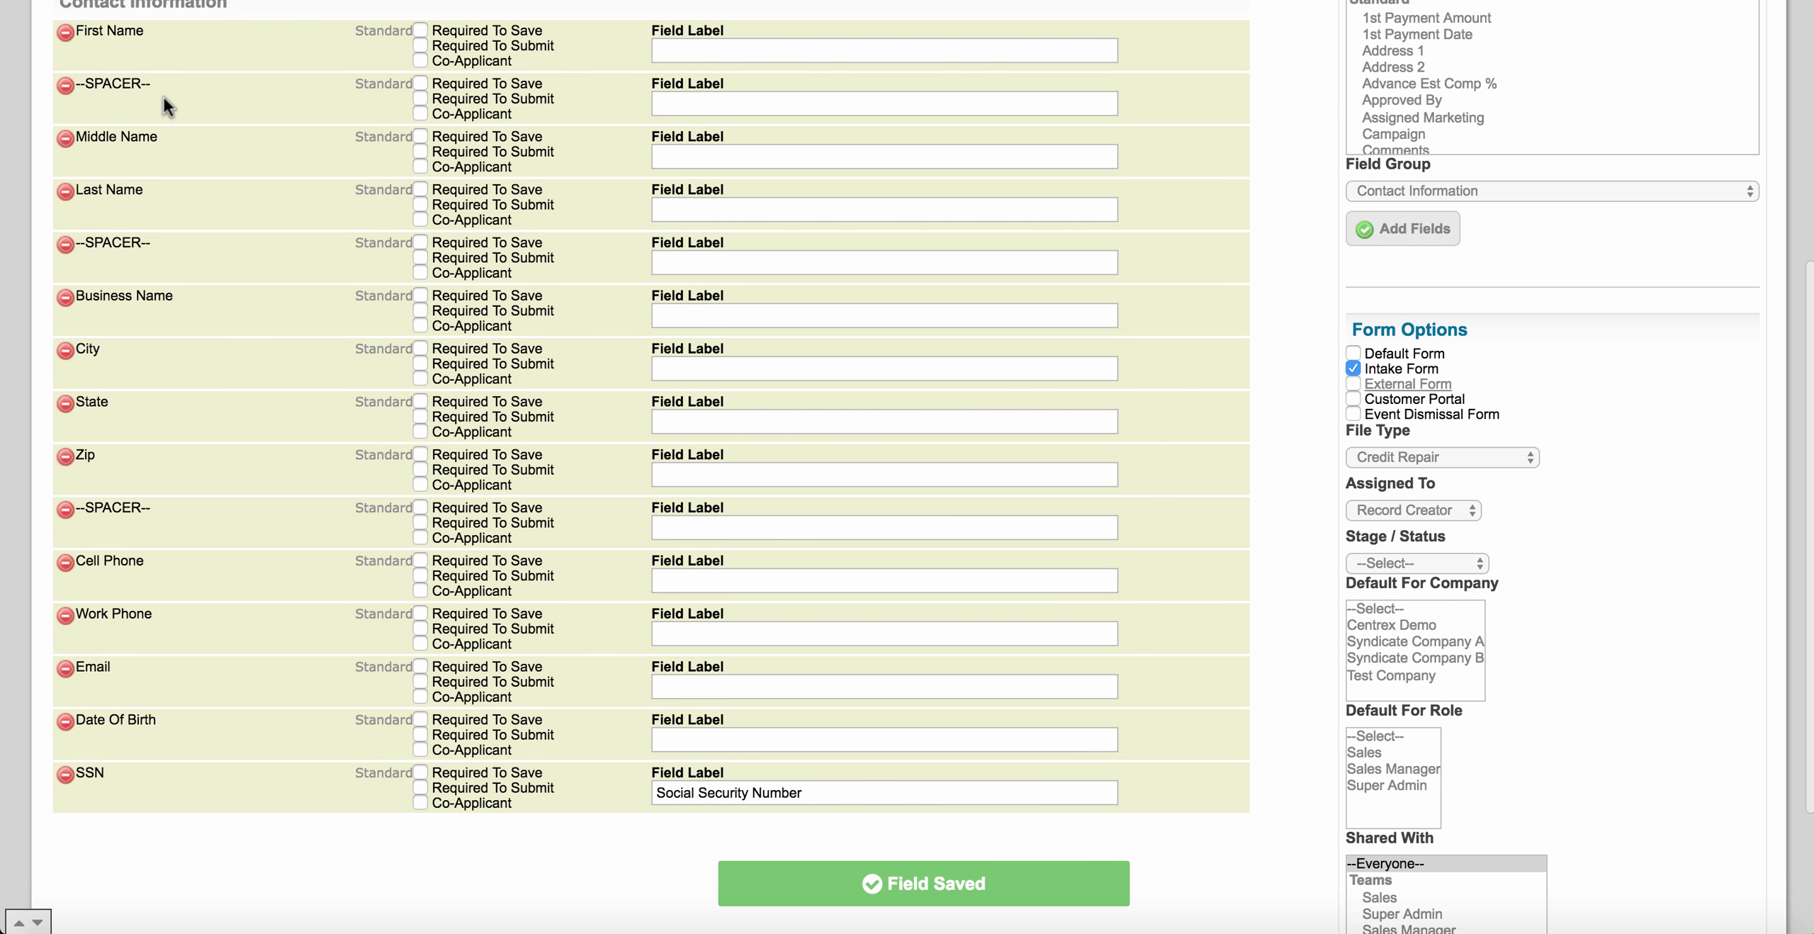
pyautogui.moveTo(165, 90); pyautogui.dragTo(170, 696)
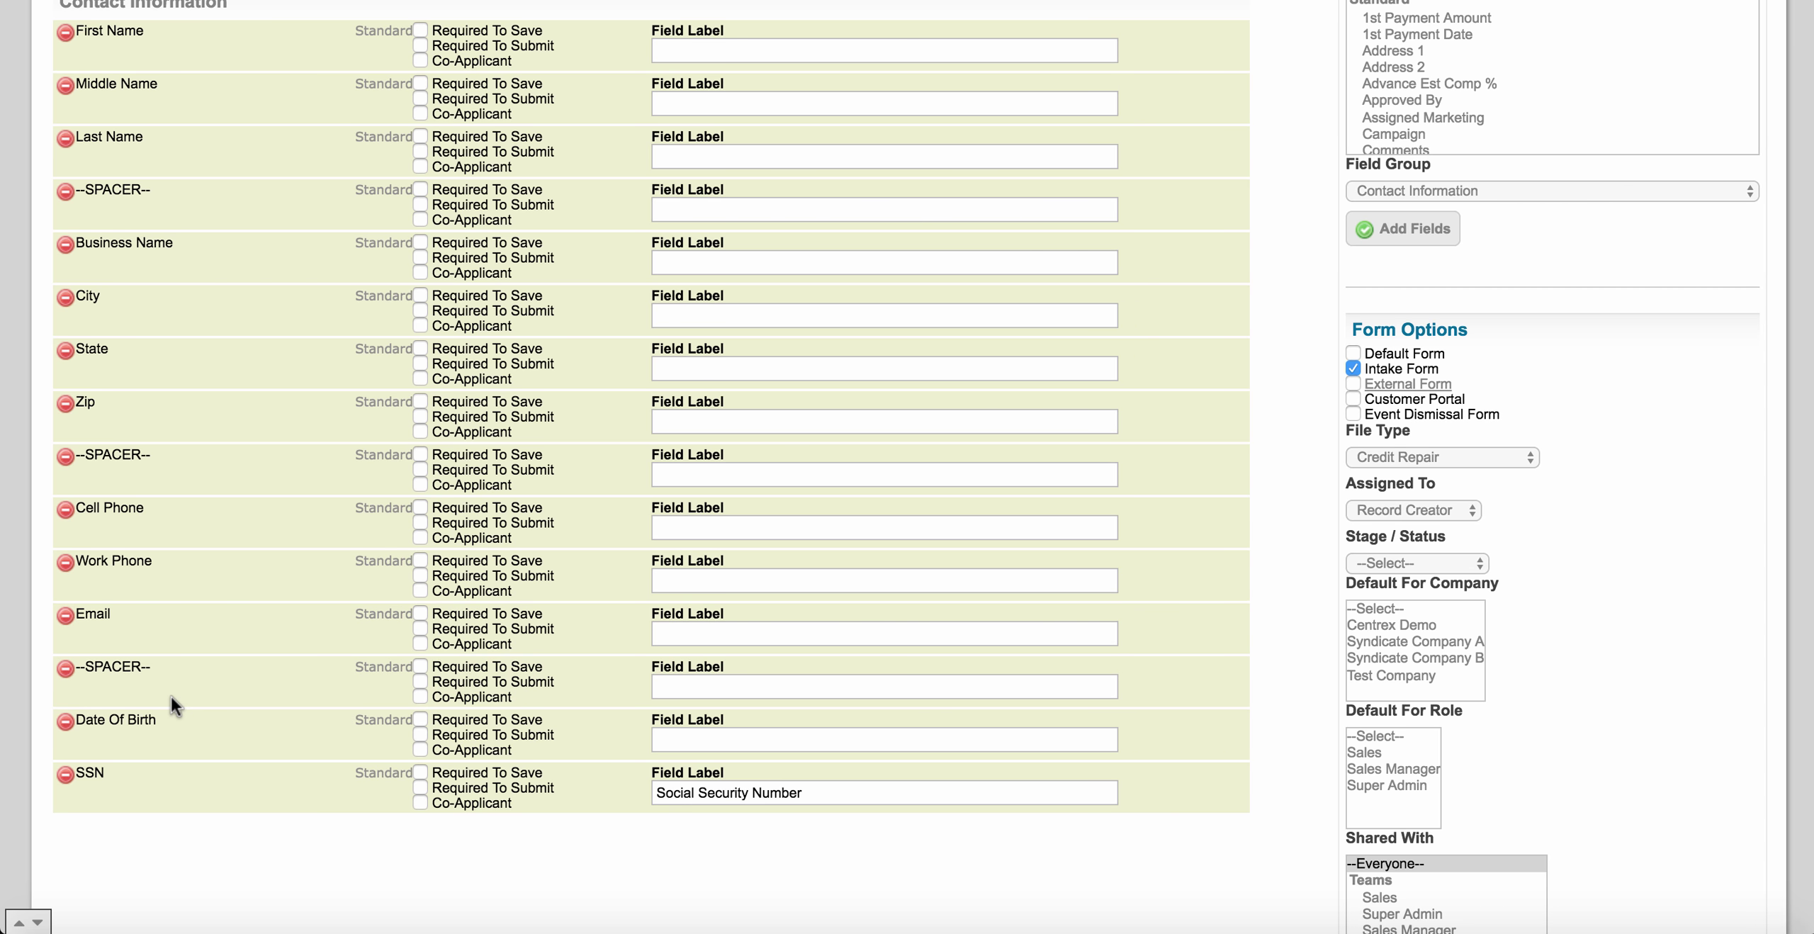
pyautogui.scroll(5, 233, 623)
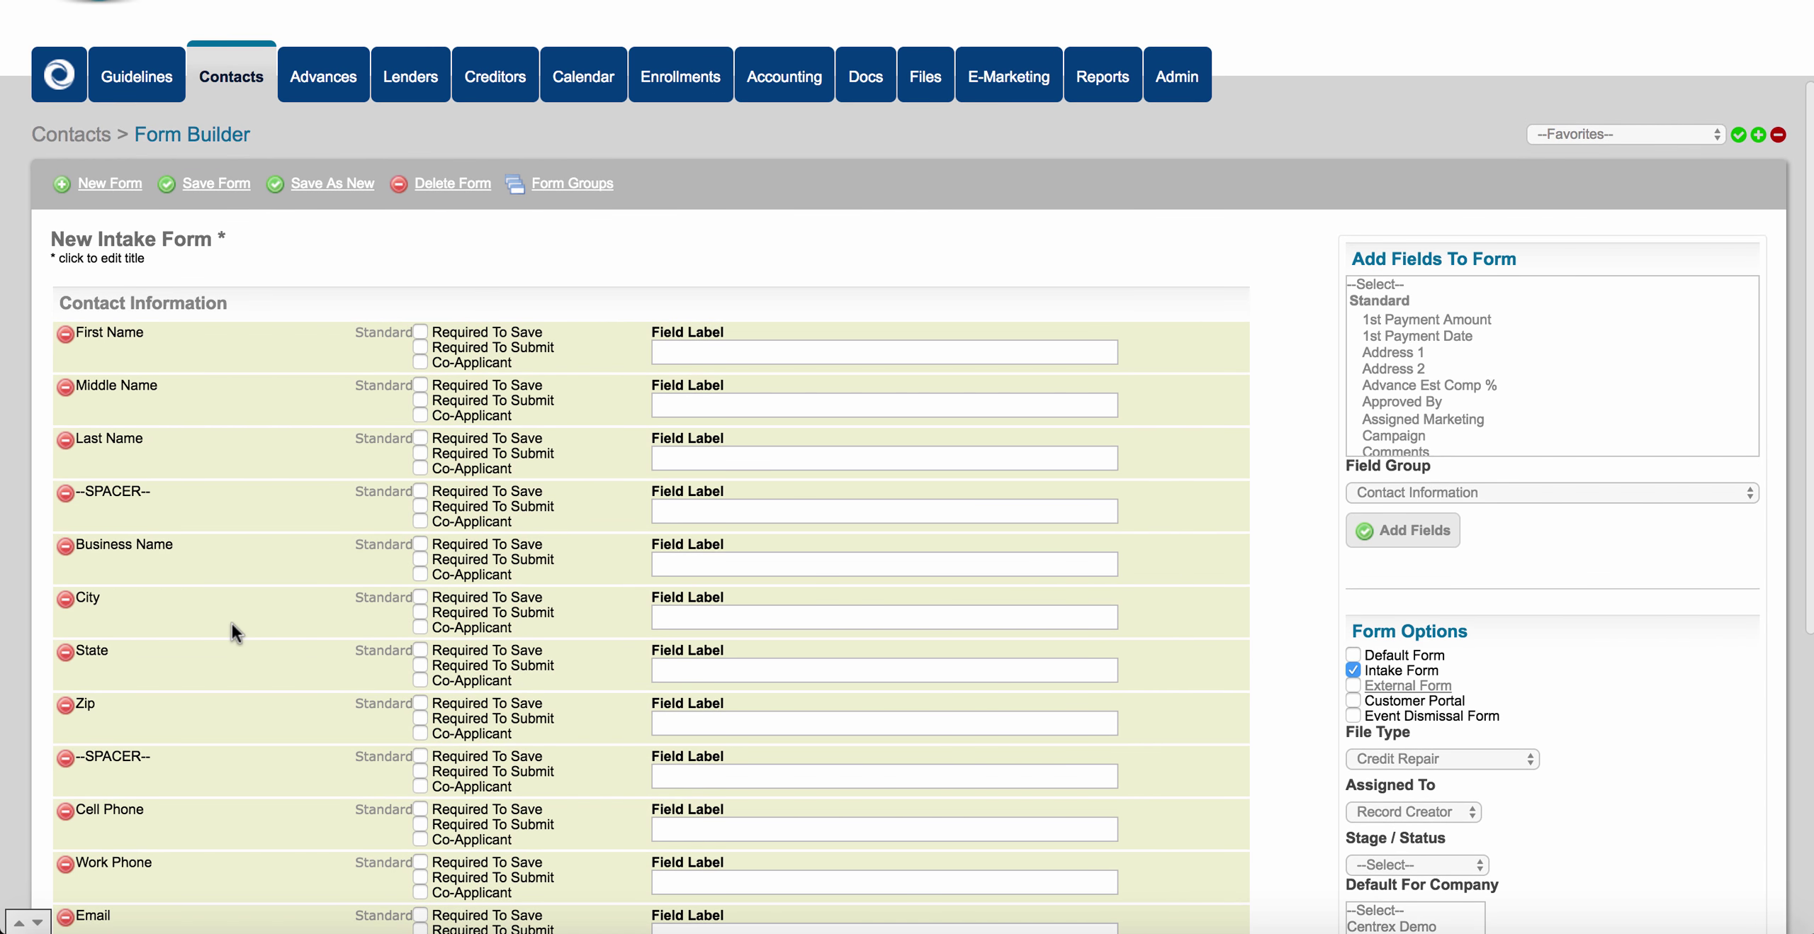
# Save the intake form and preview it as the New Intake Form layout in Add a Contact.
pyautogui.click(217, 183)
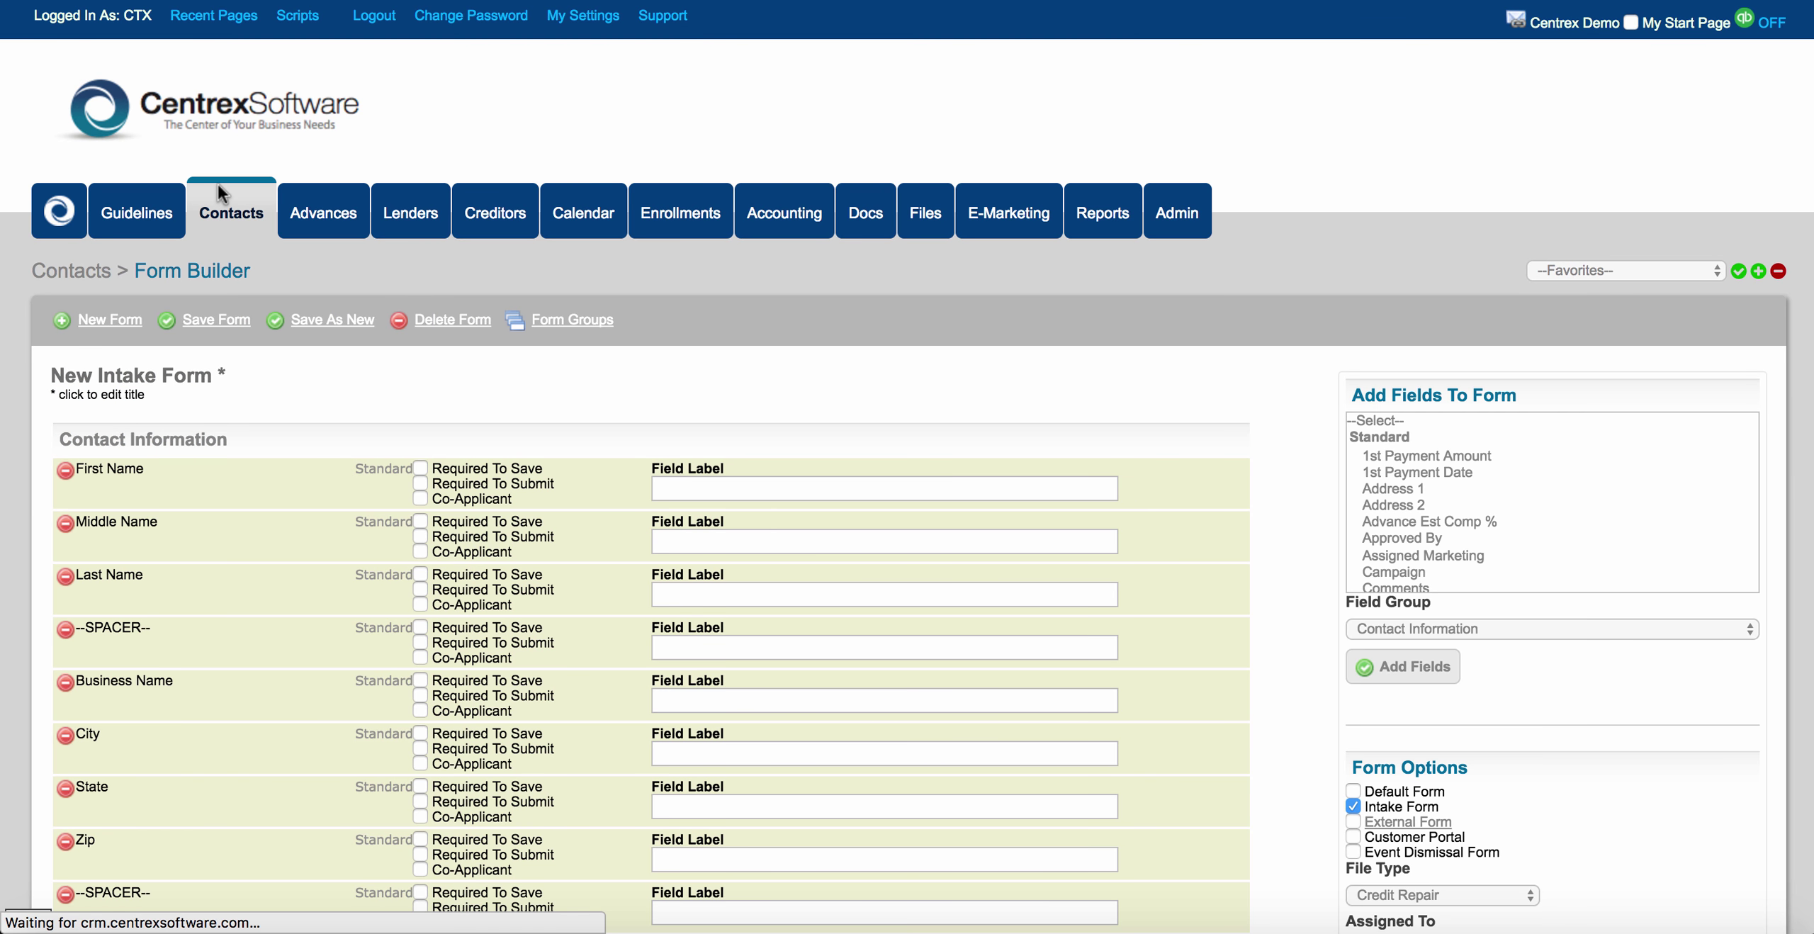
pyautogui.click(233, 214)
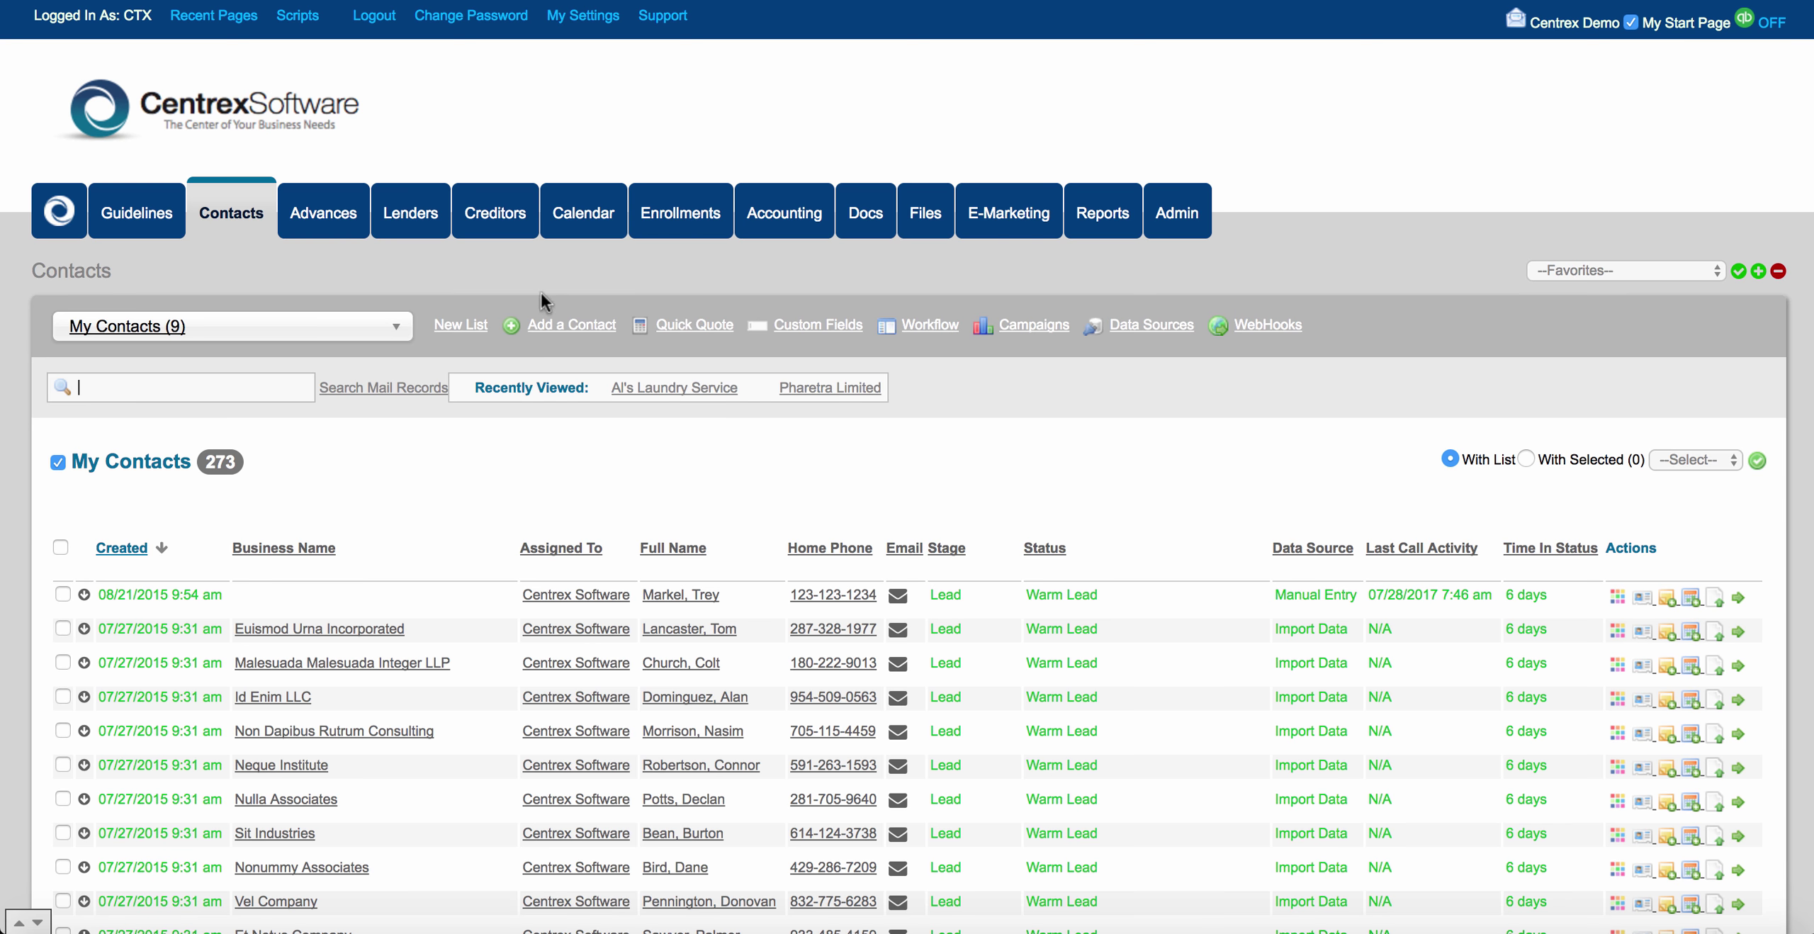
pyautogui.click(575, 323)
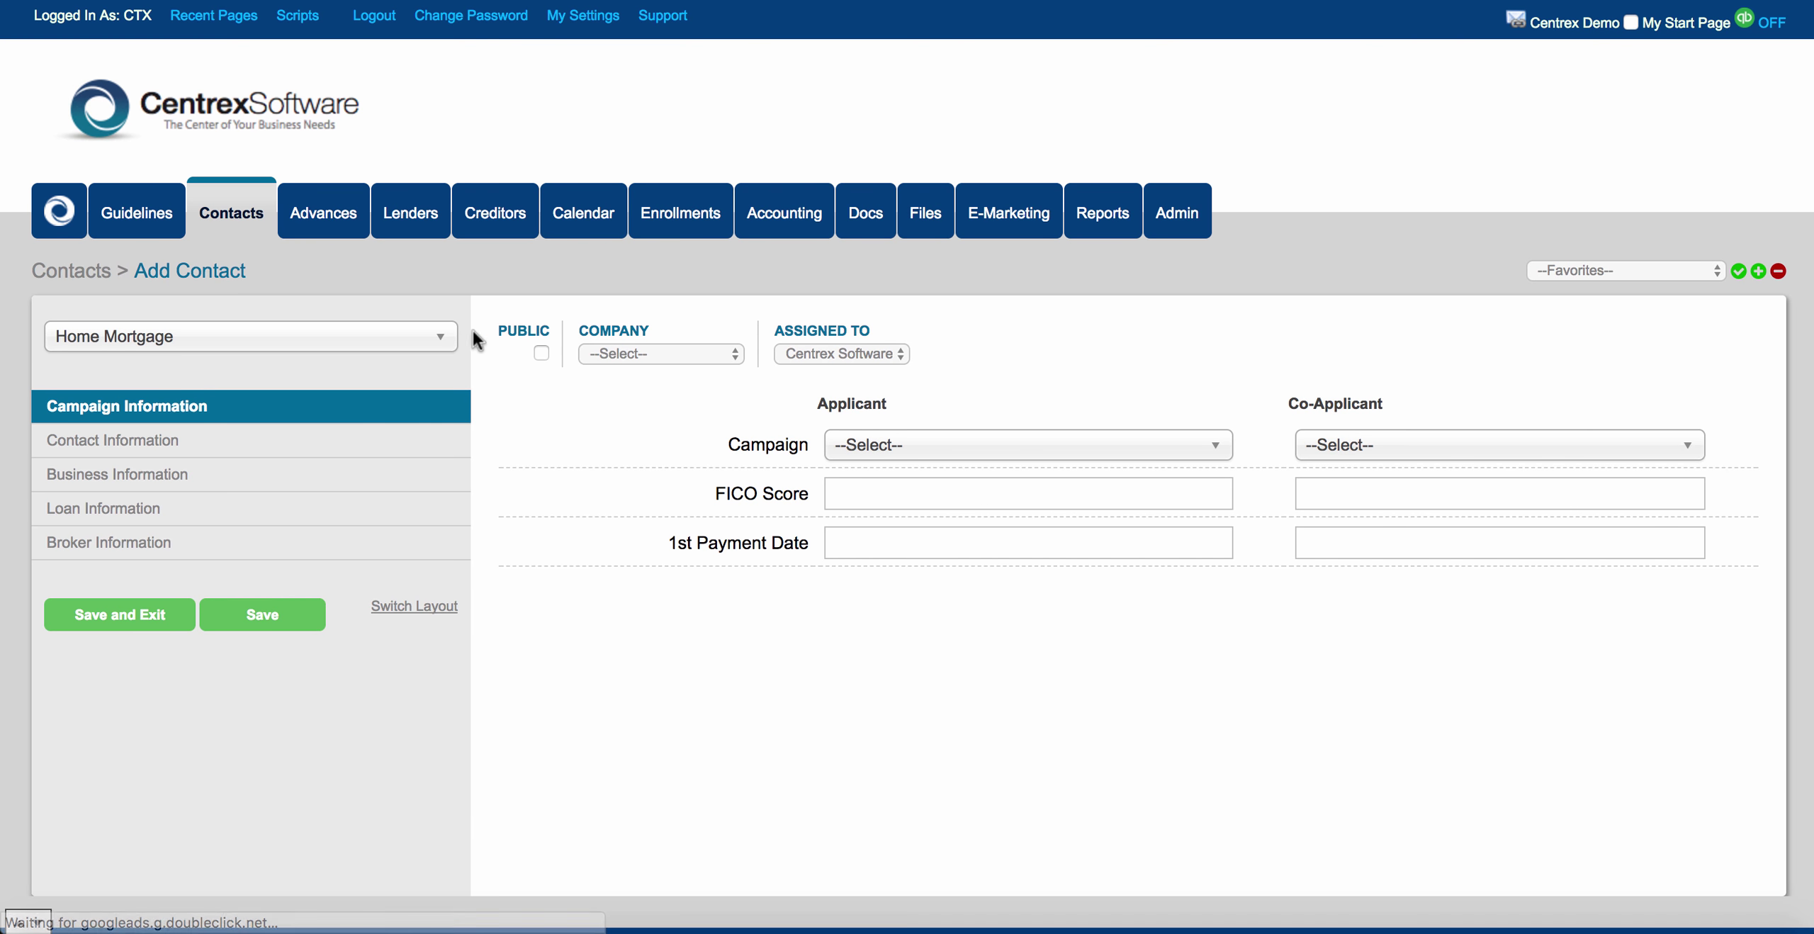
pyautogui.click(439, 337)
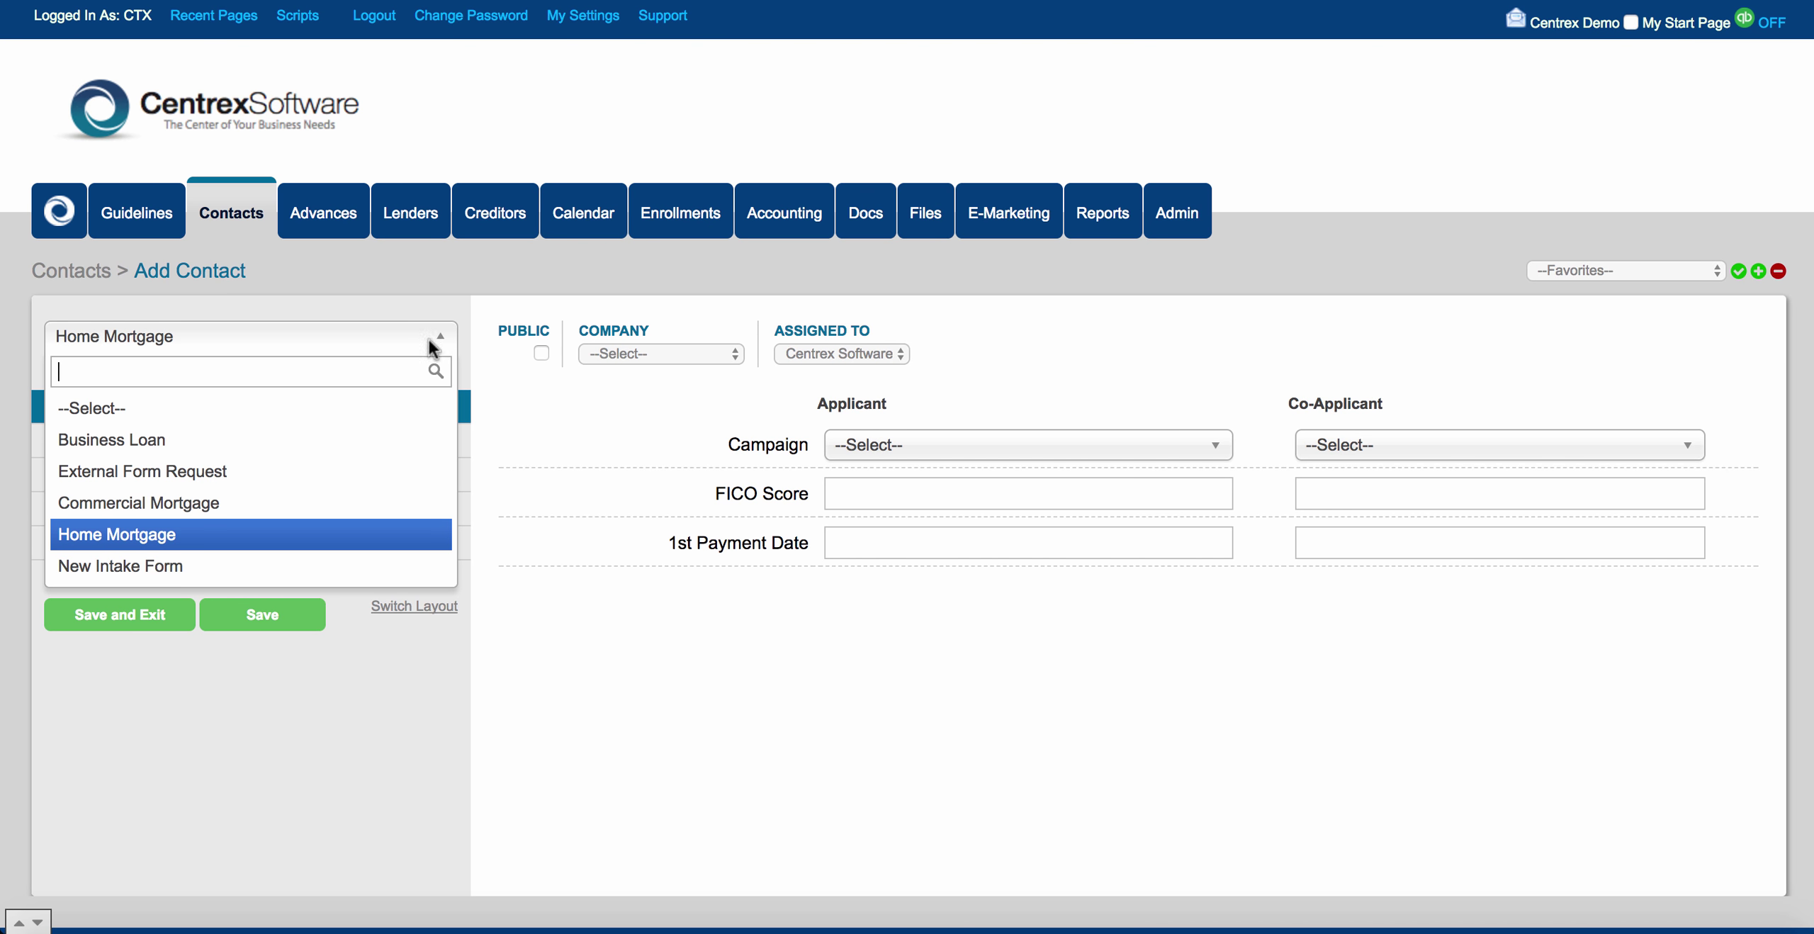
pyautogui.click(291, 565)
# Review the New Intake Form preview's spacer gaps, then return to the Contacts list.
pyautogui.scroll(-1, 568, 589)
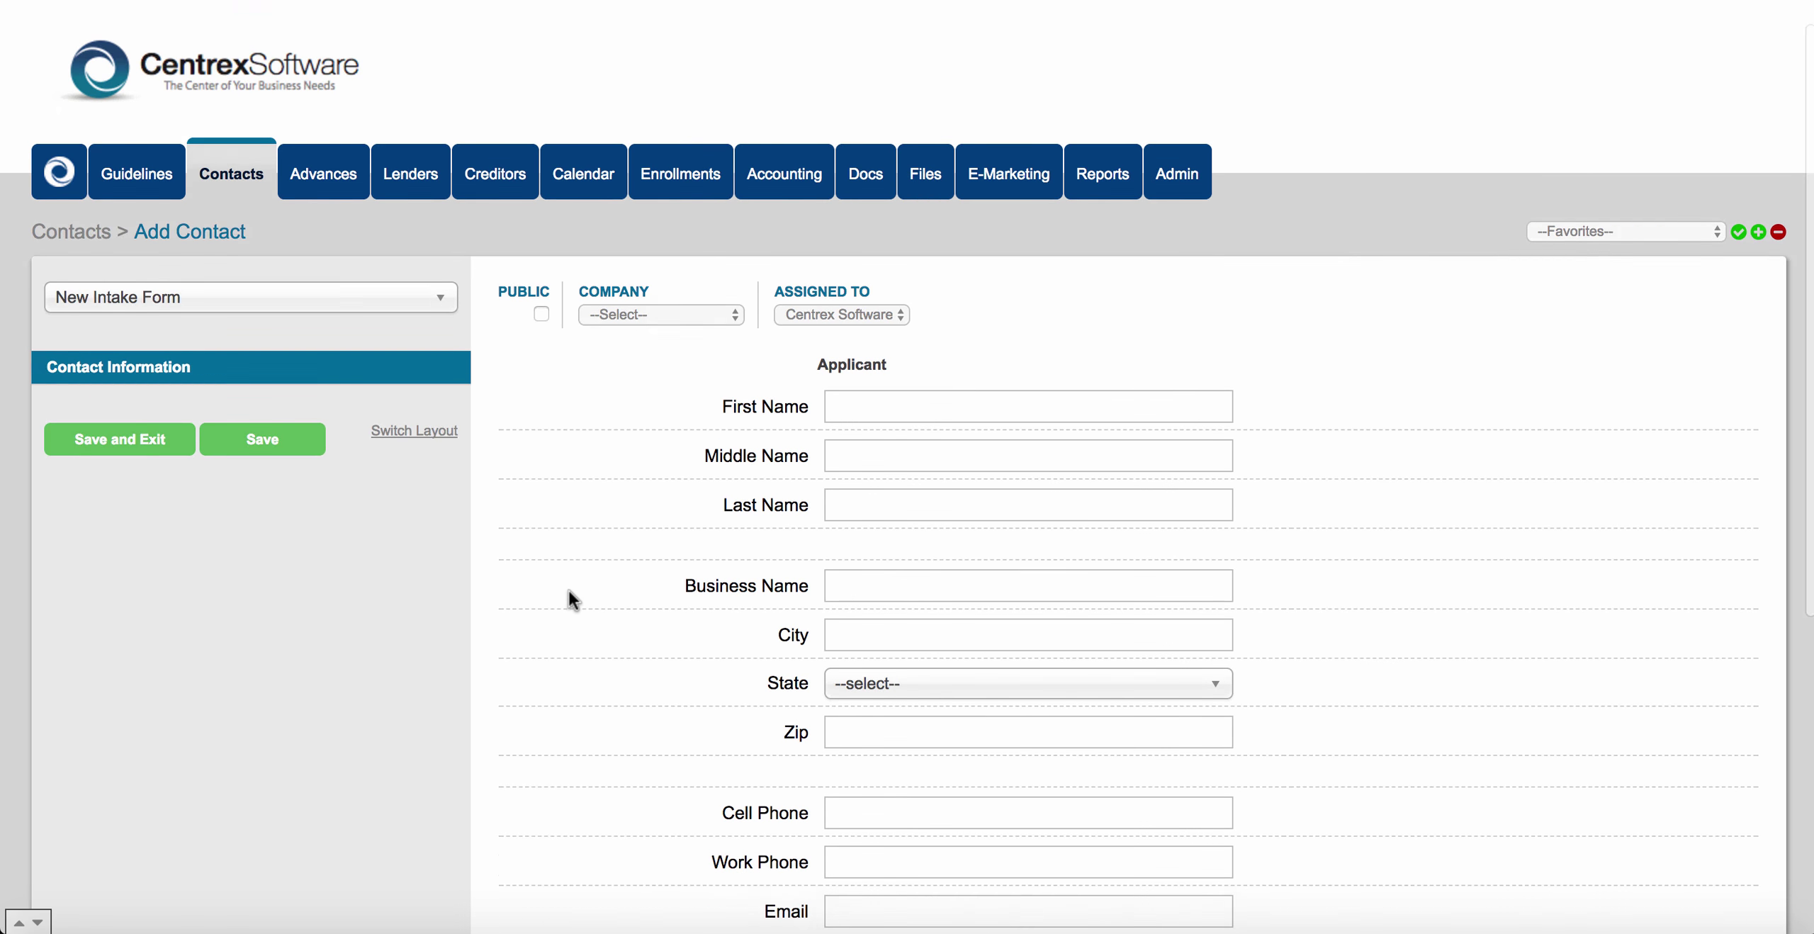
pyautogui.scroll(-4, 568, 590)
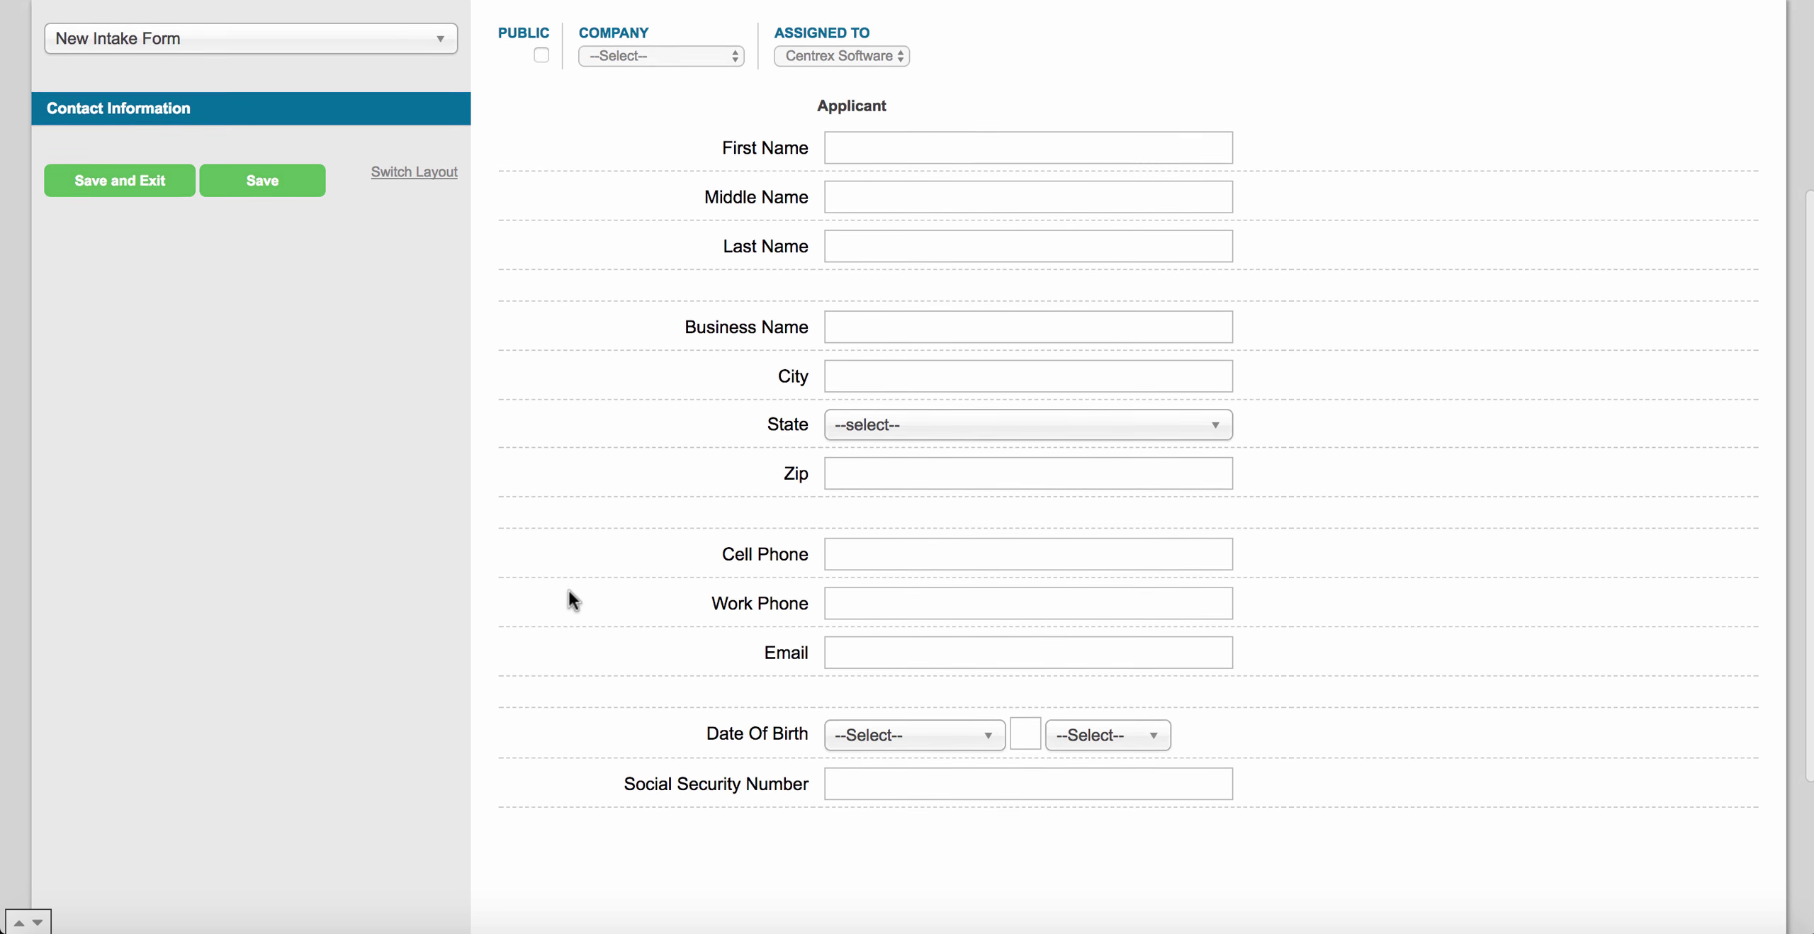
pyautogui.scroll(1, 568, 591)
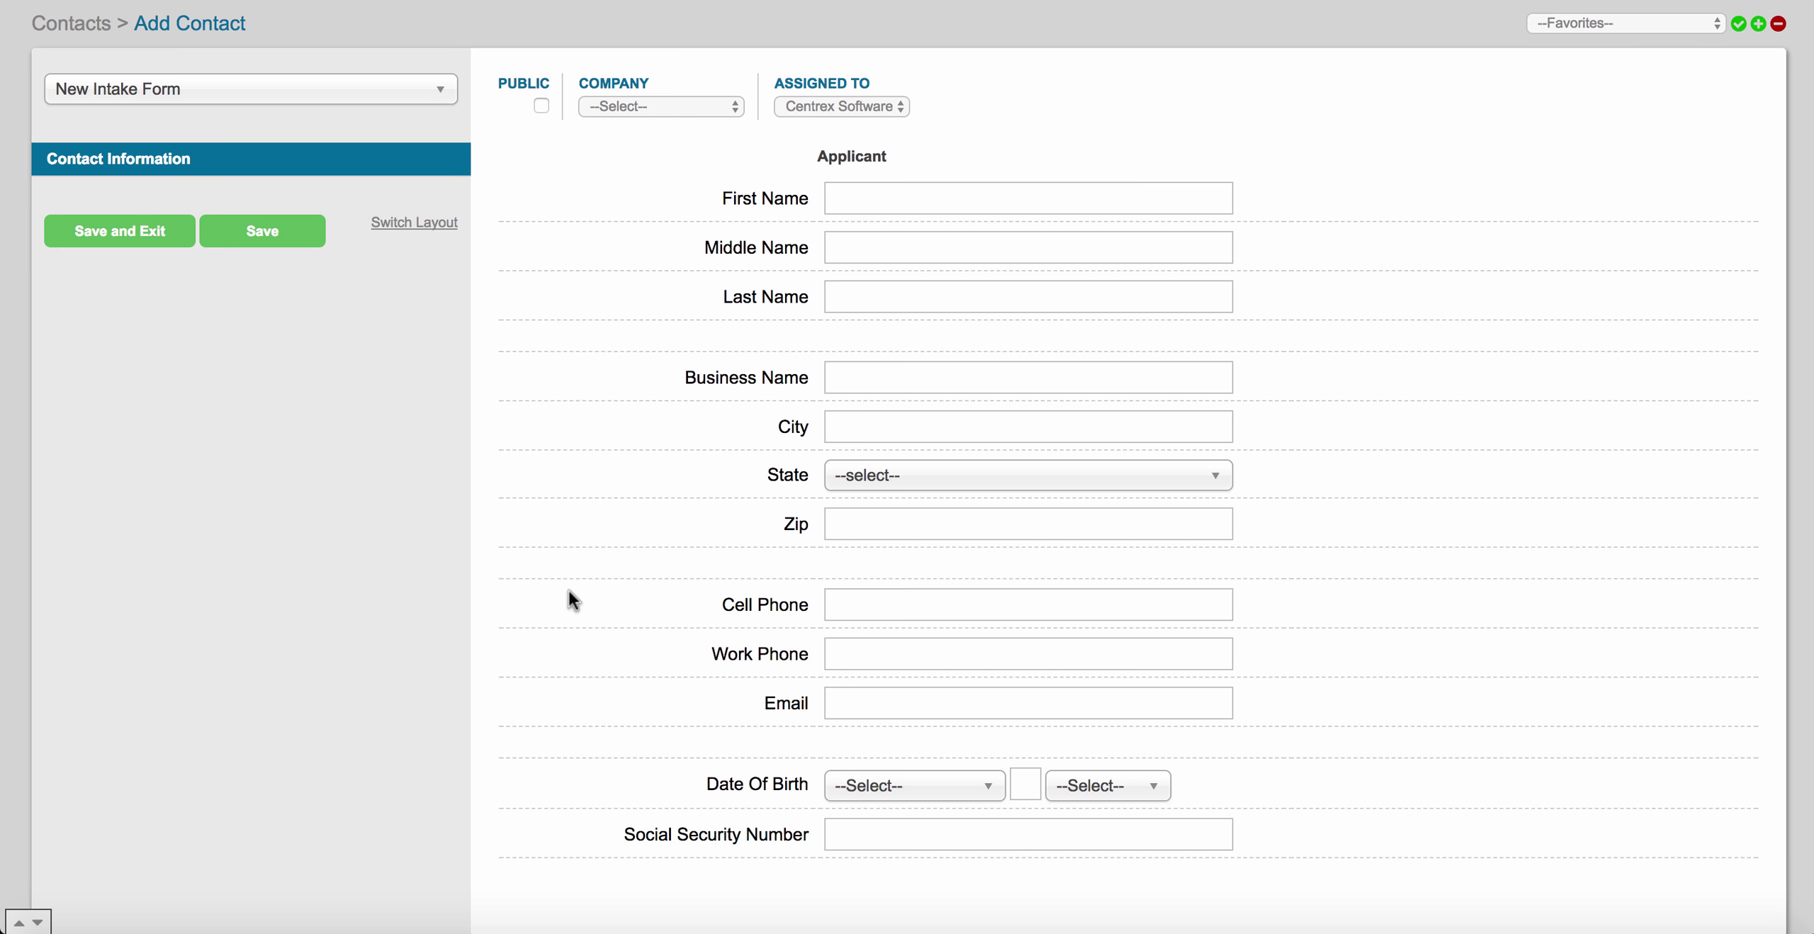
pyautogui.scroll(-2, 568, 590)
pyautogui.scroll(-1, 568, 590)
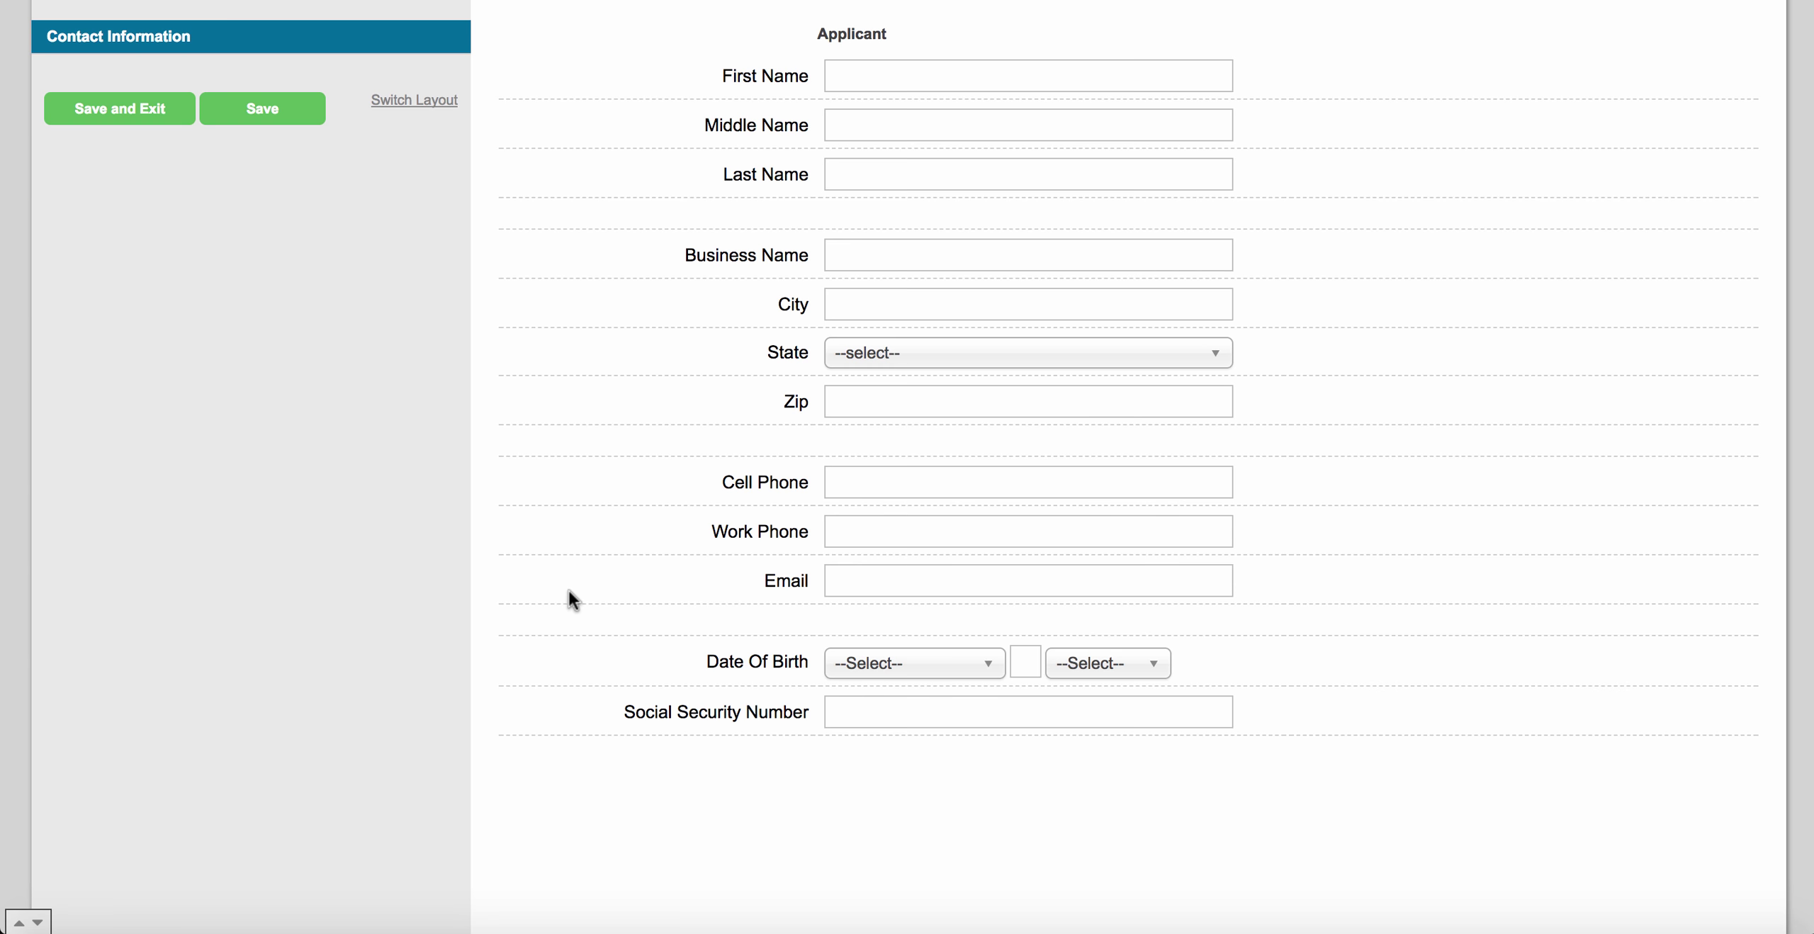
pyautogui.scroll(2, 568, 589)
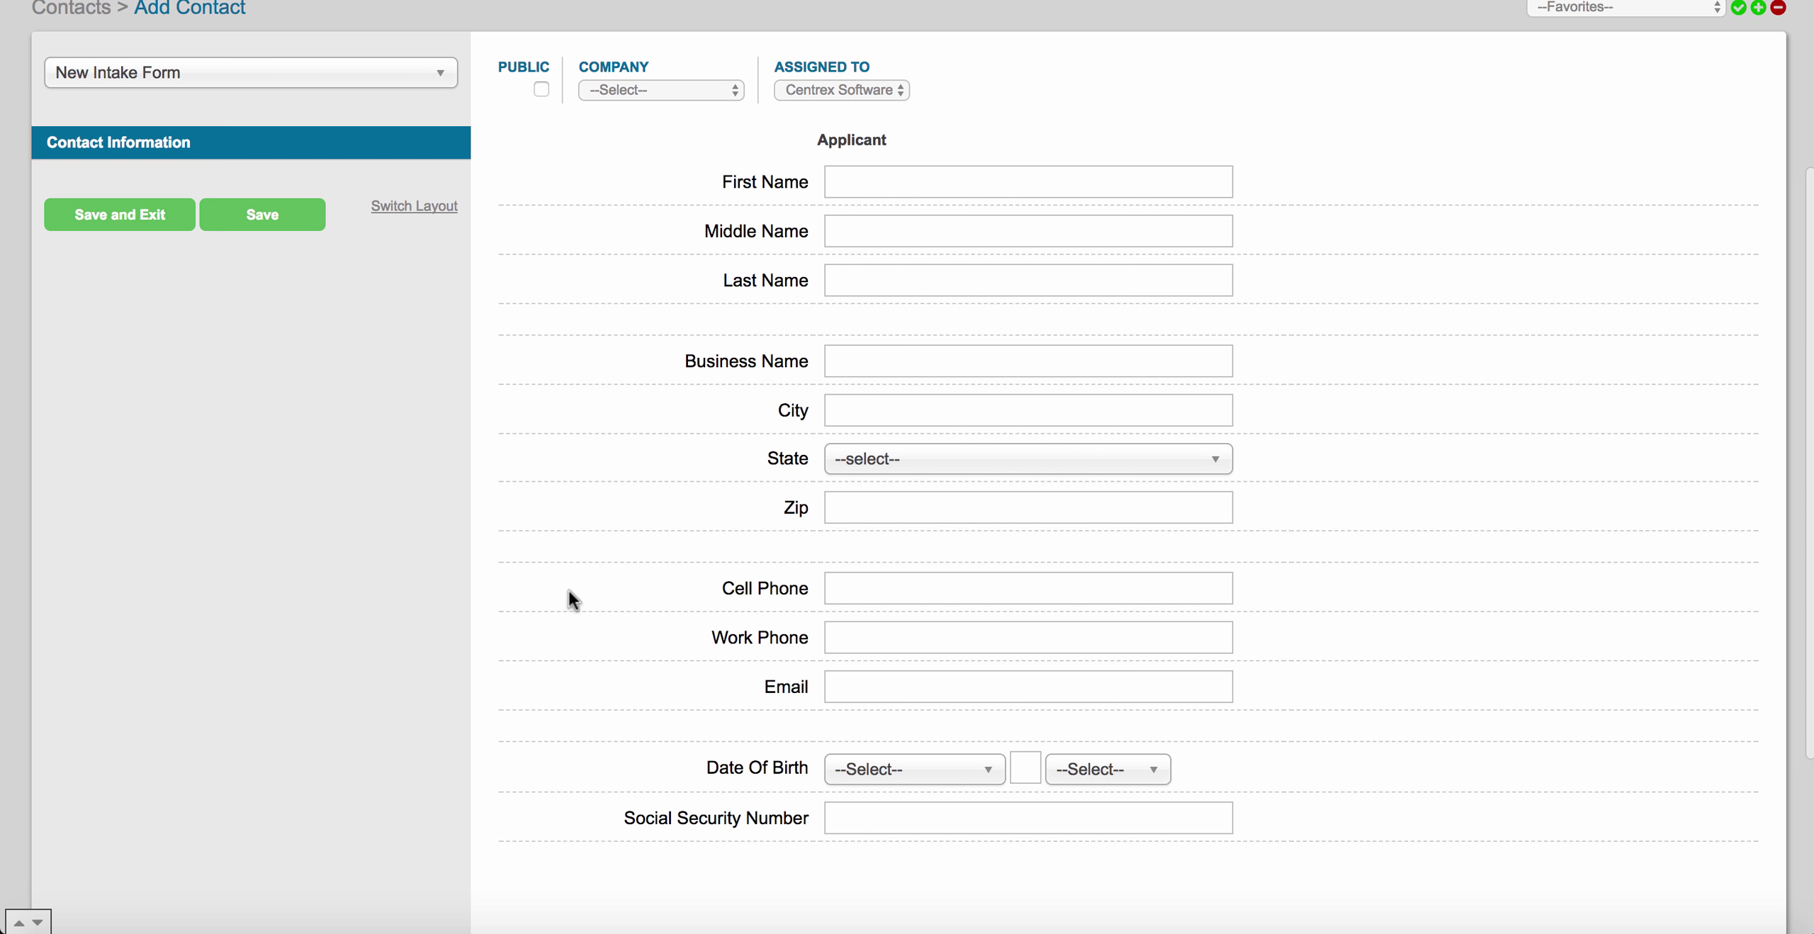
pyautogui.scroll(4, 568, 590)
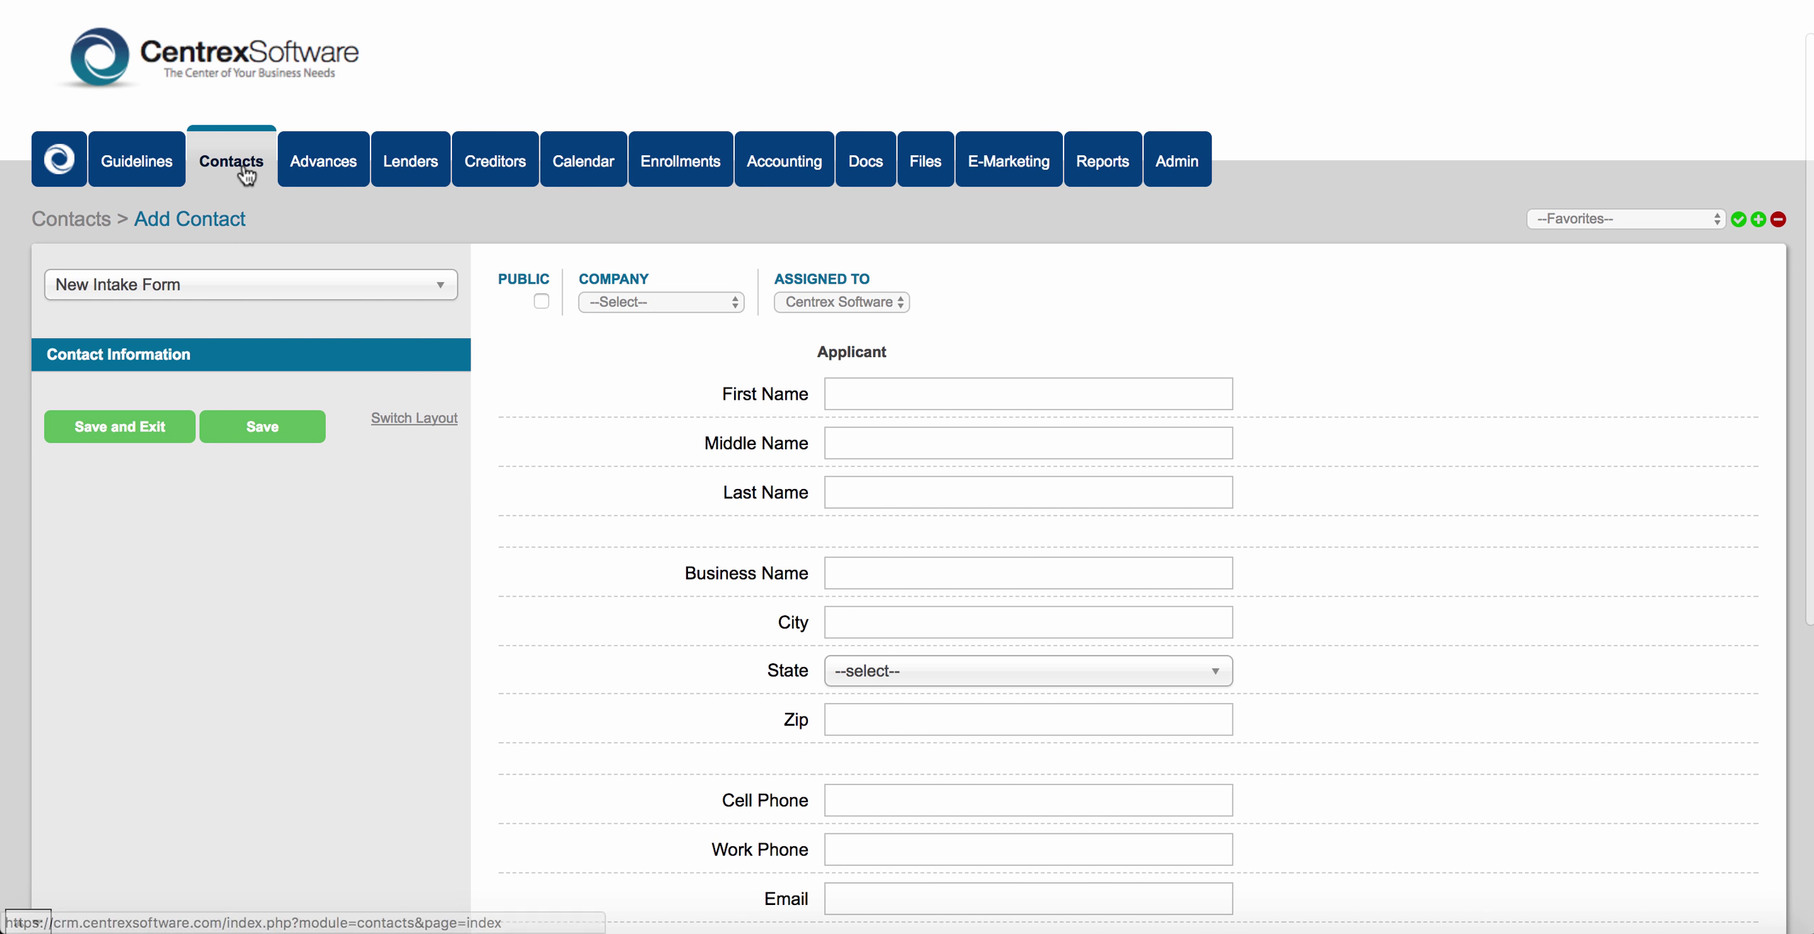
pyautogui.click(244, 165)
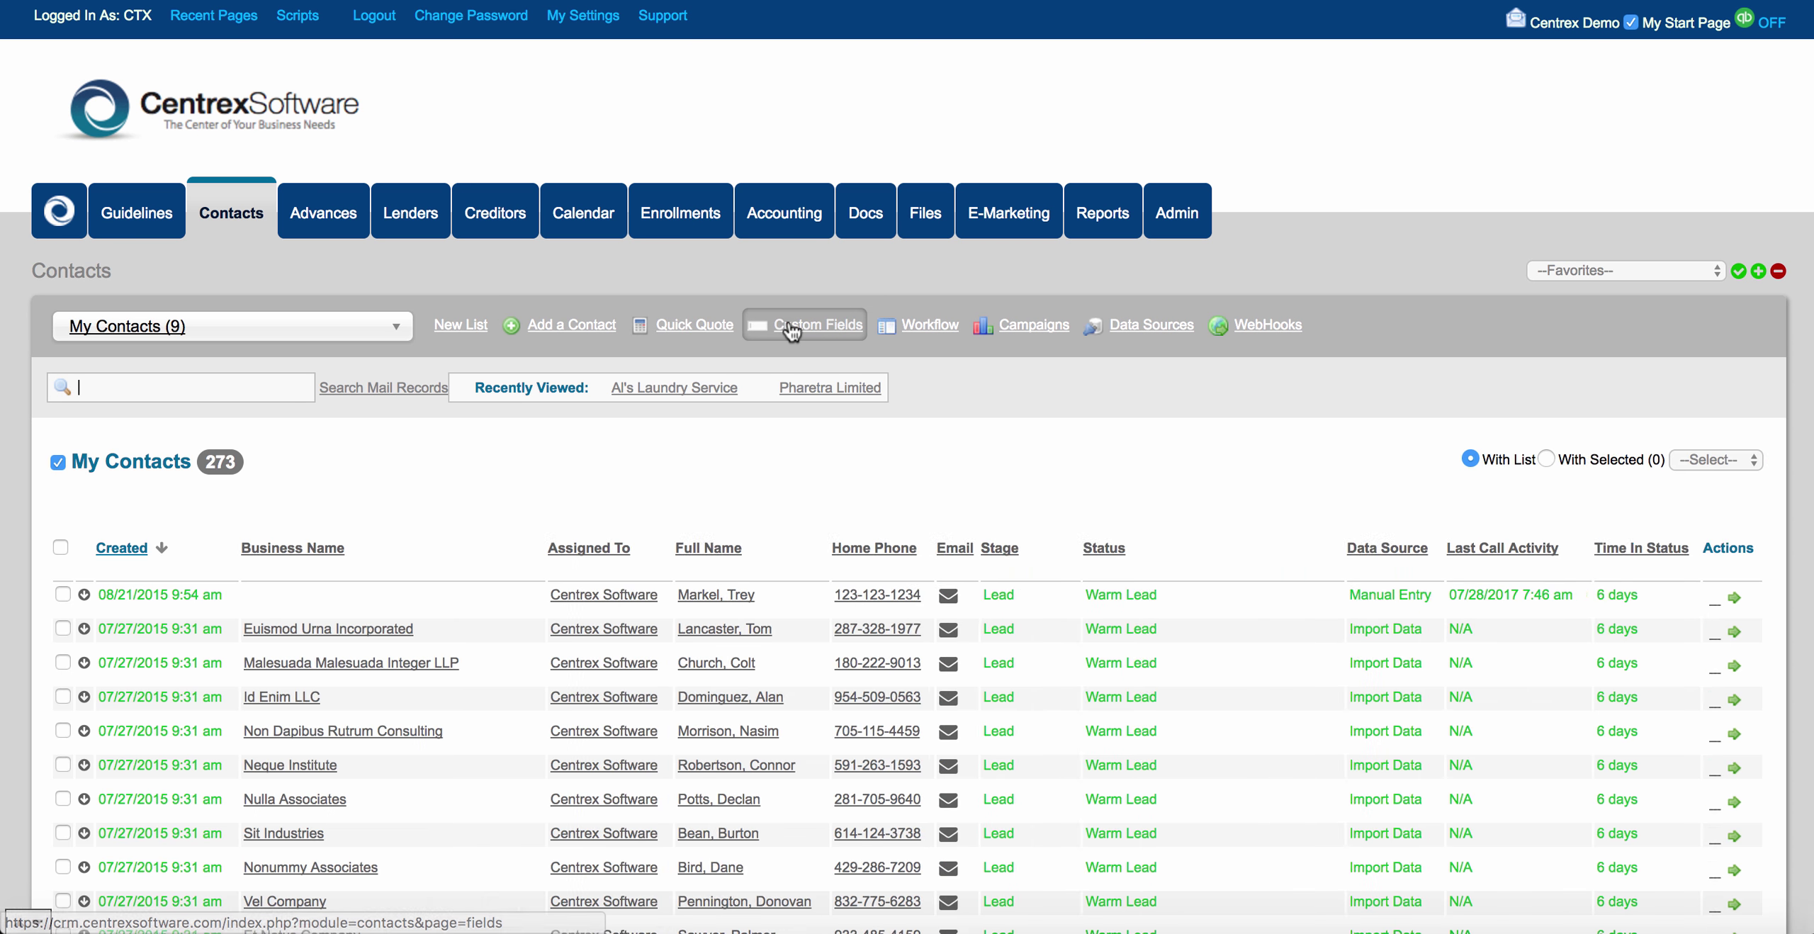
# Reopen the New Intake Form in Form Builder via Custom Fields and review its layout.
pyautogui.click(789, 324)
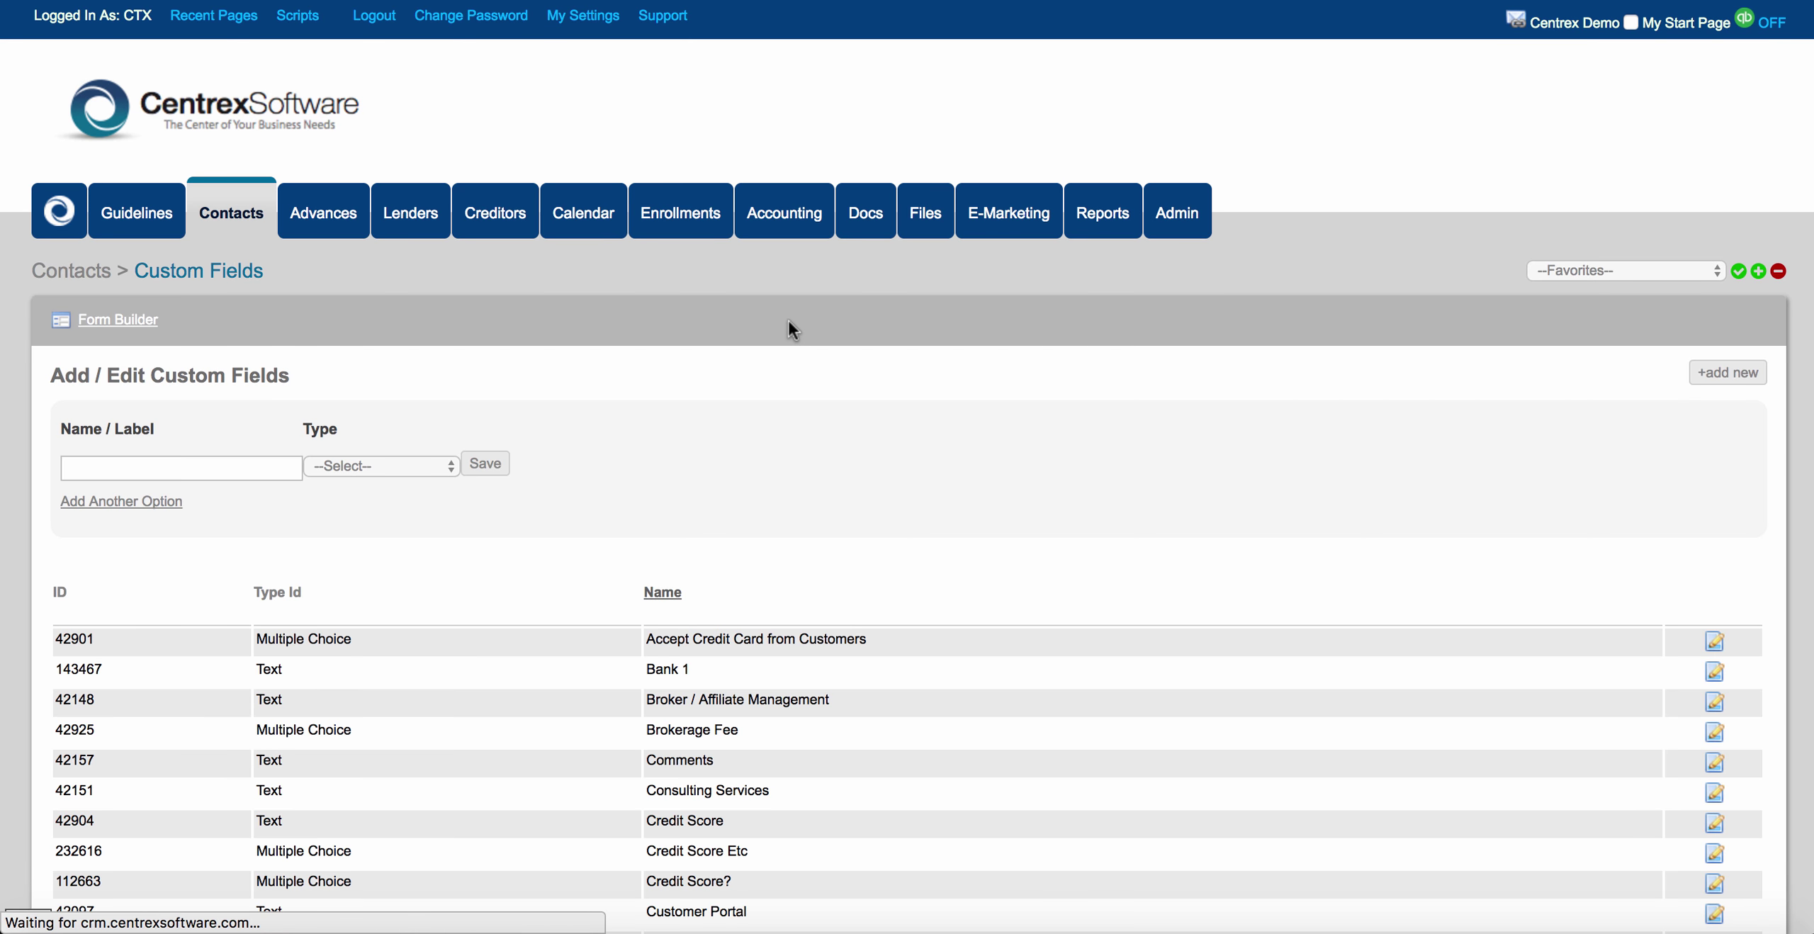
pyautogui.click(142, 321)
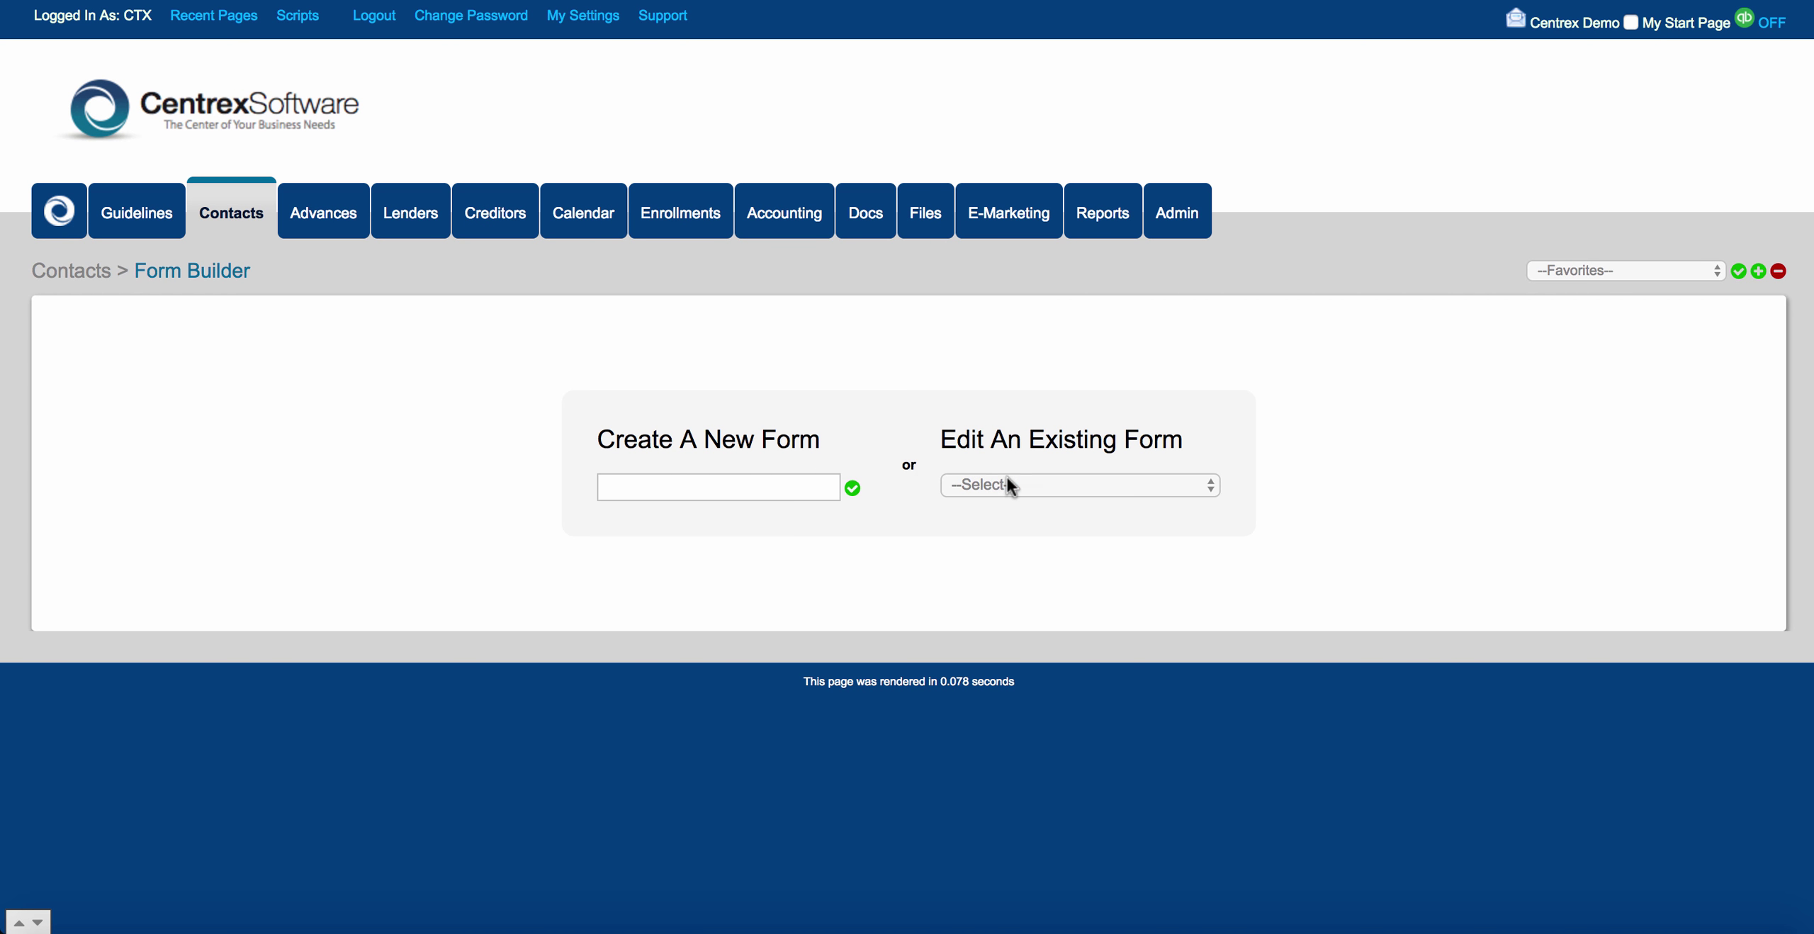
pyautogui.click(1008, 479)
pyautogui.click(1038, 584)
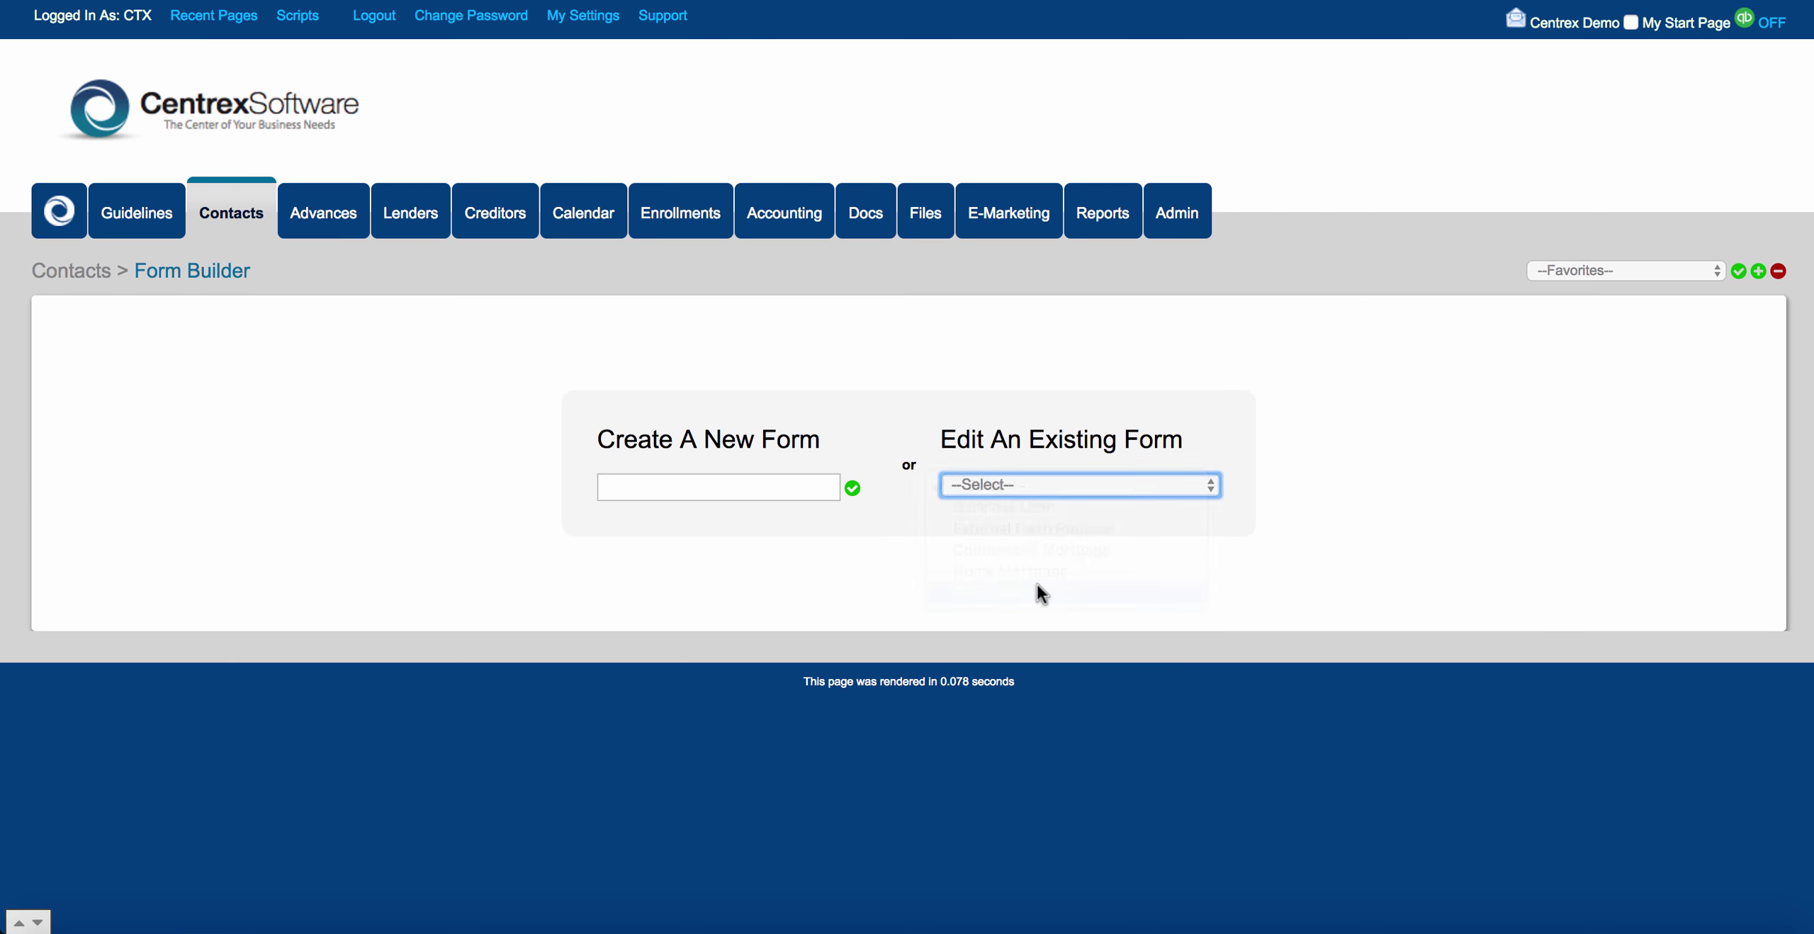
pyautogui.scroll(-3, 312, 654)
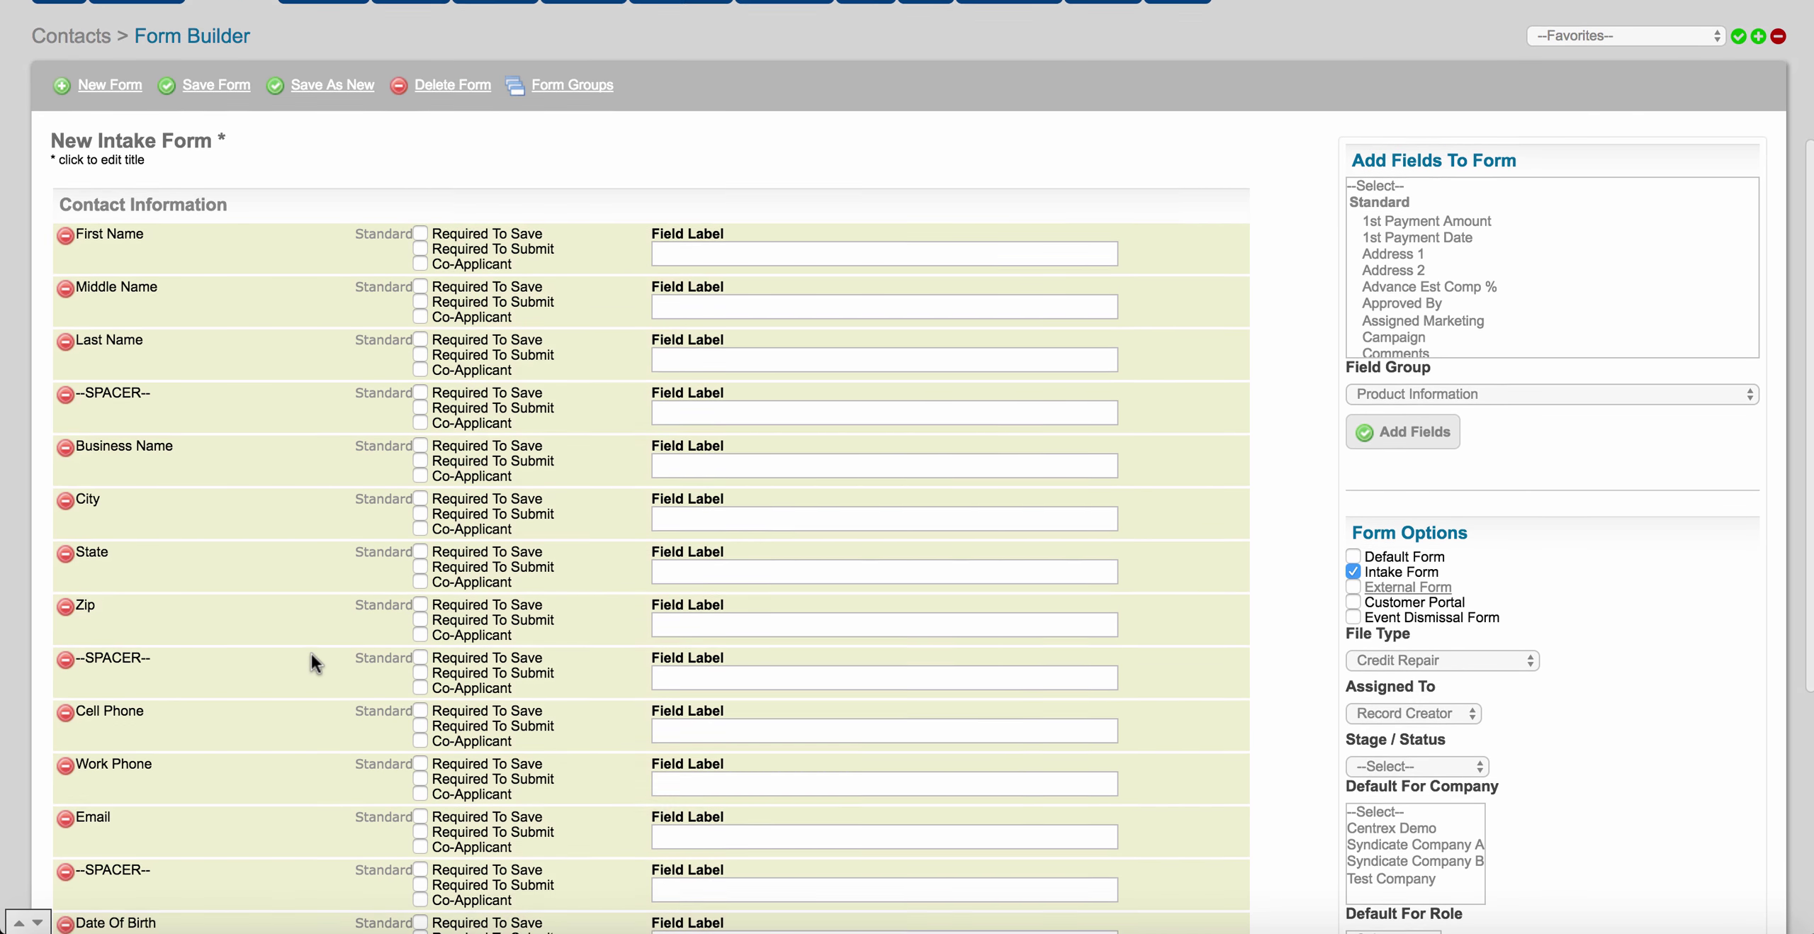
pyautogui.scroll(-2, 311, 653)
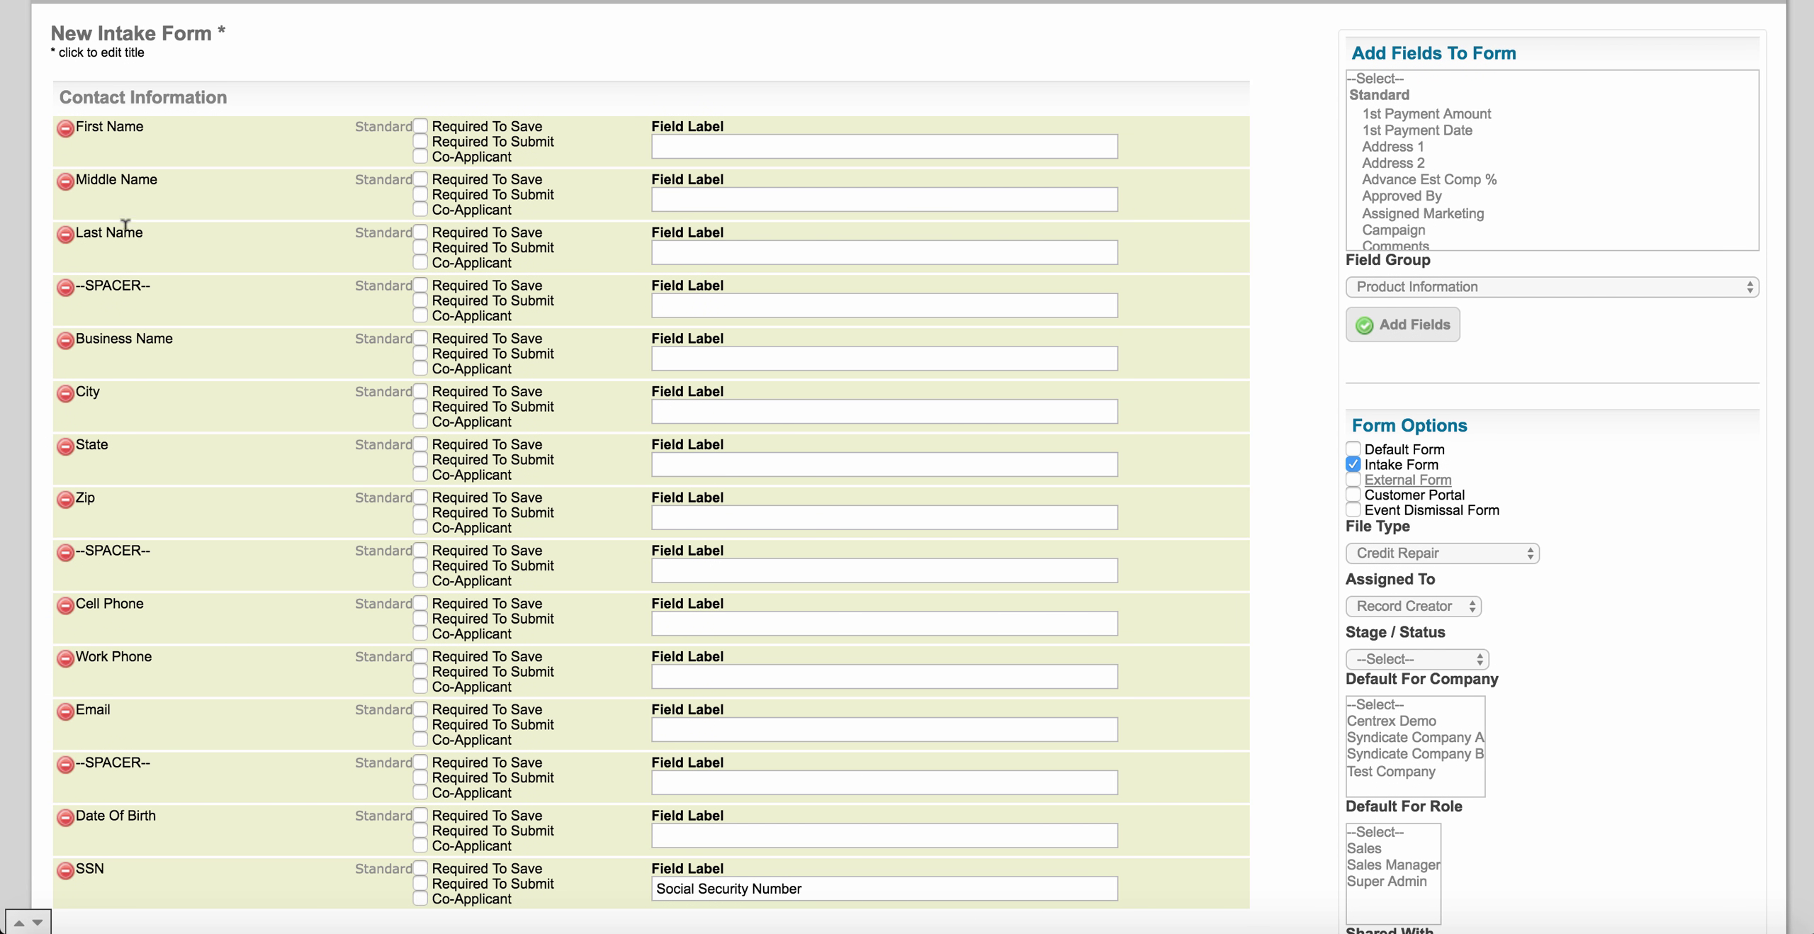
pyautogui.scroll(-1, 165, 381)
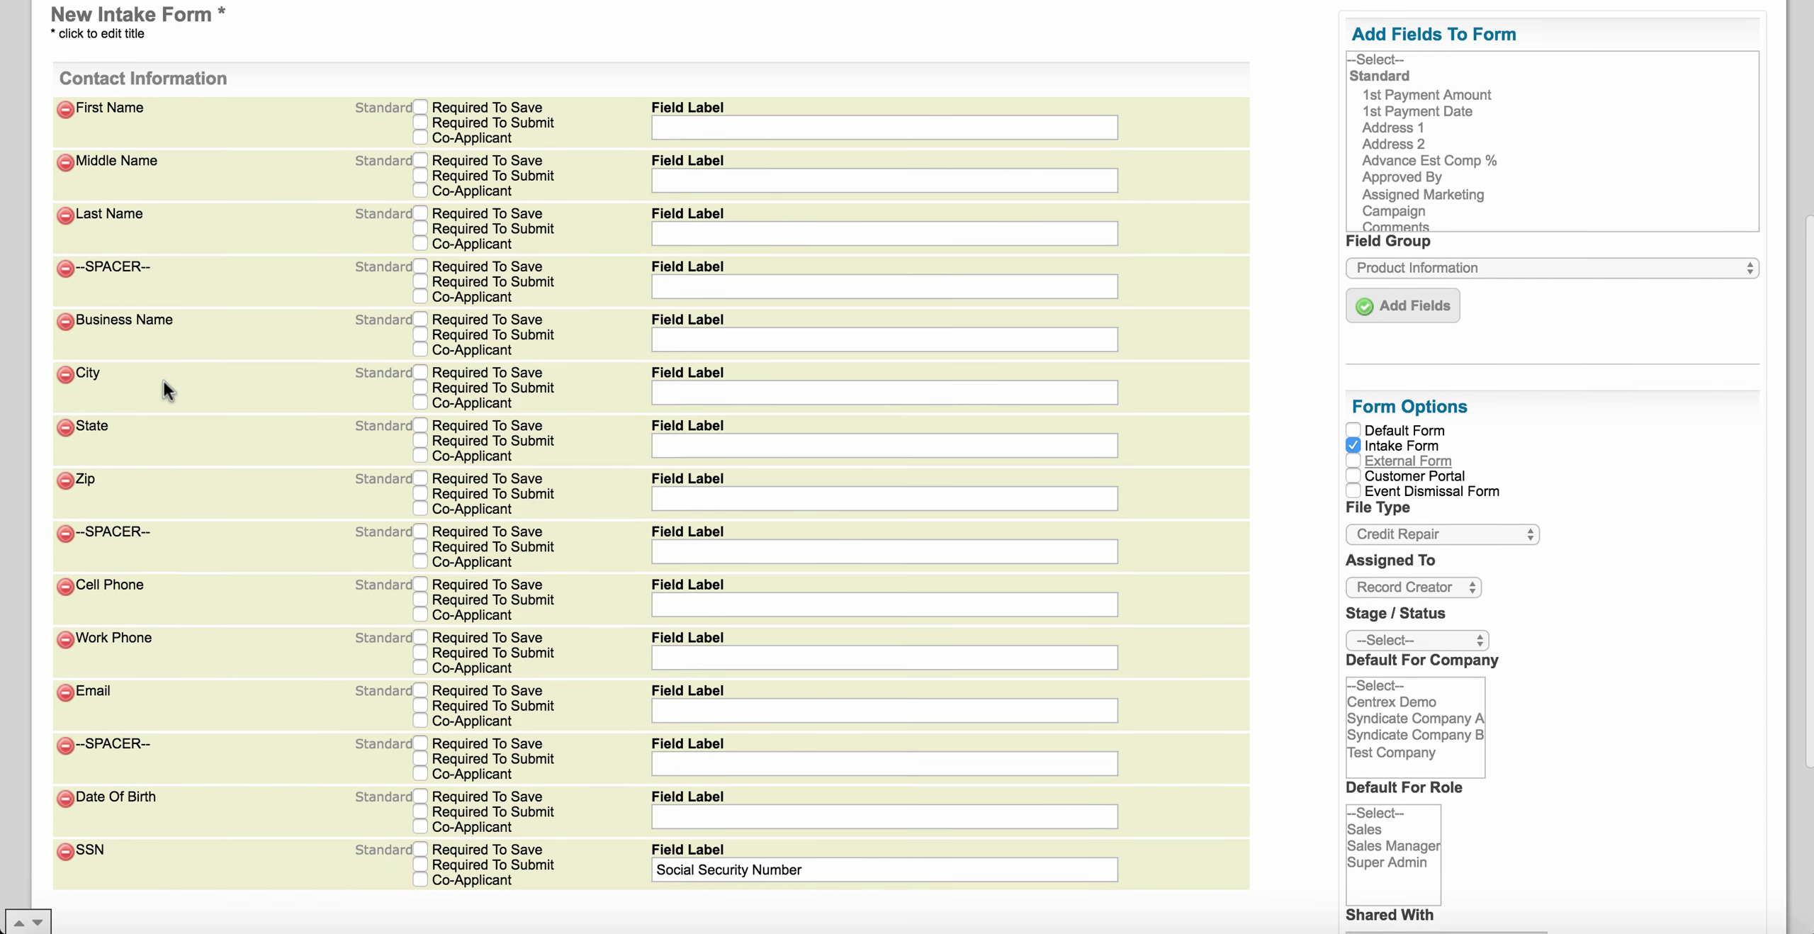
pyautogui.scroll(1, 164, 382)
pyautogui.scroll(-2, 1416, 175)
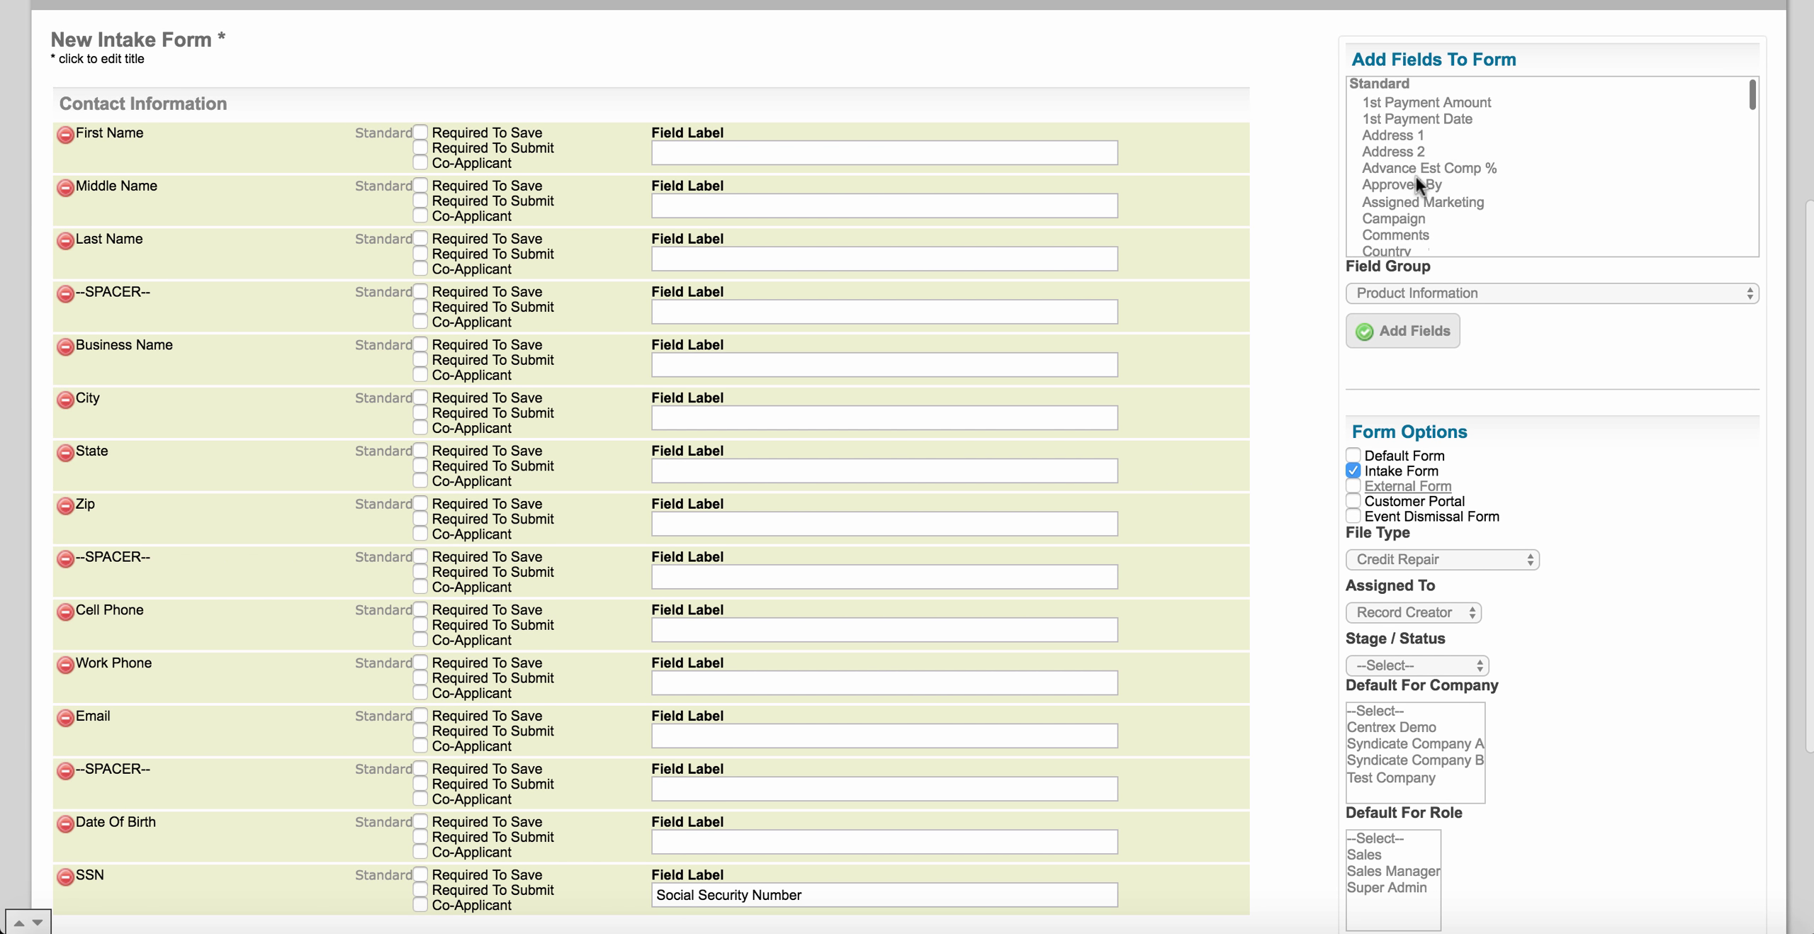
pyautogui.scroll(2, 1416, 176)
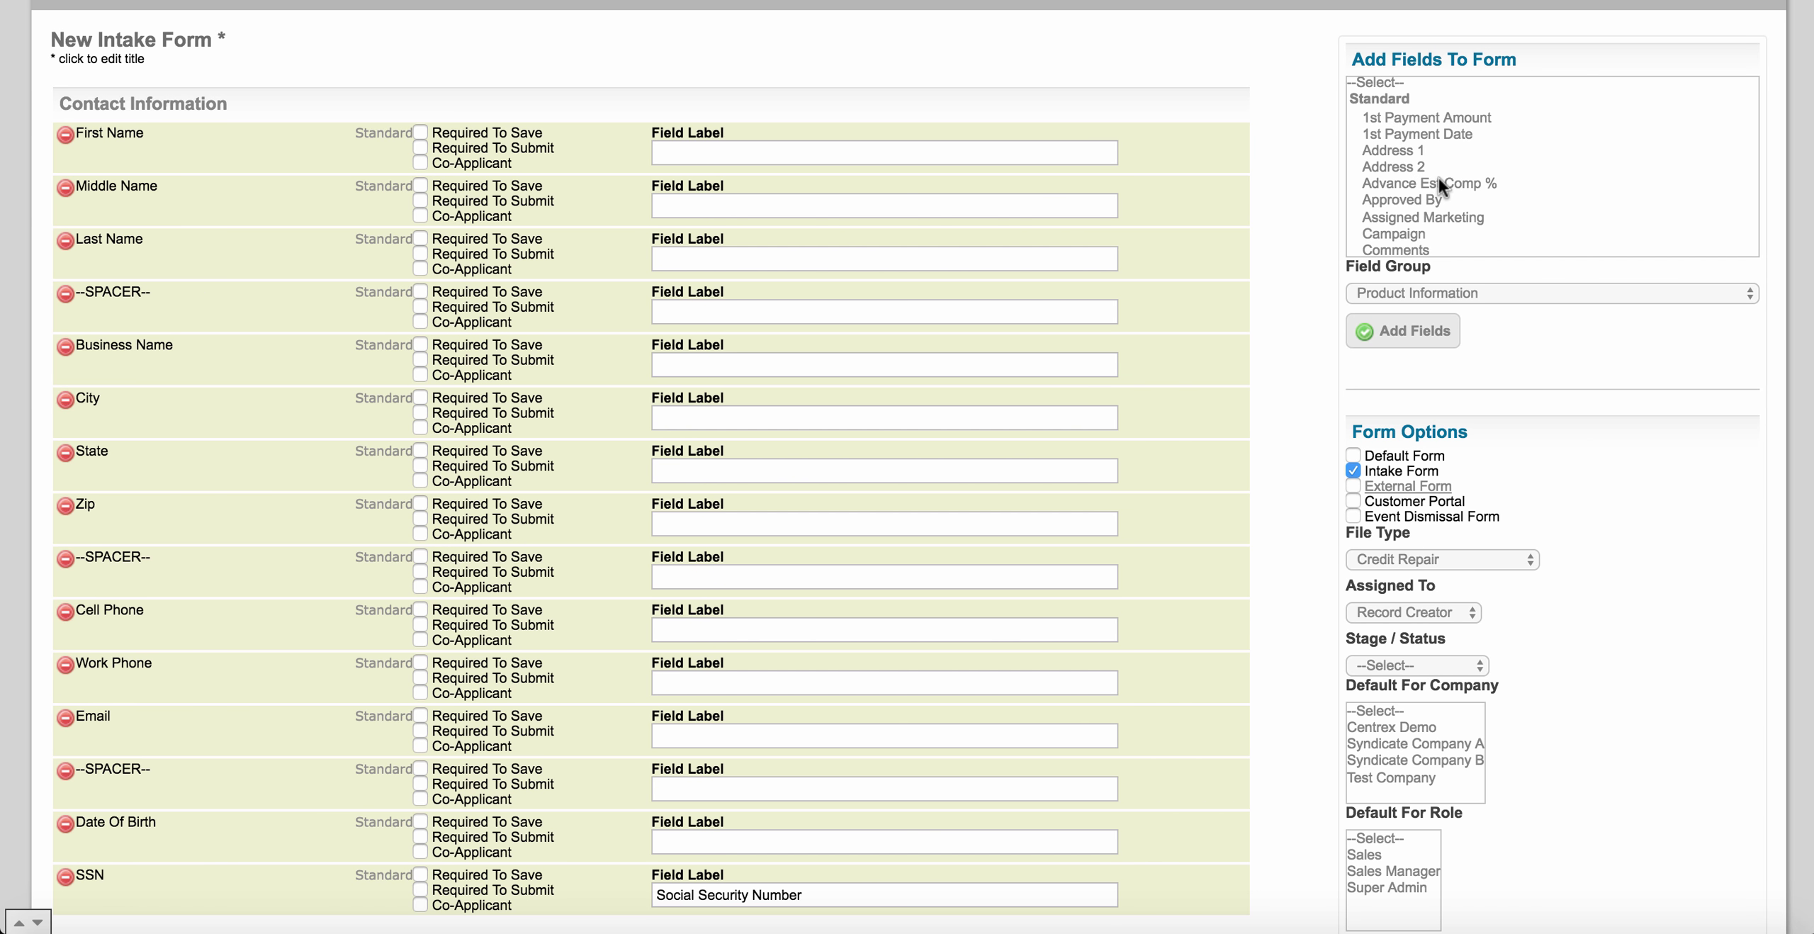
pyautogui.scroll(-4, 1439, 177)
pyautogui.scroll(-5, 1438, 177)
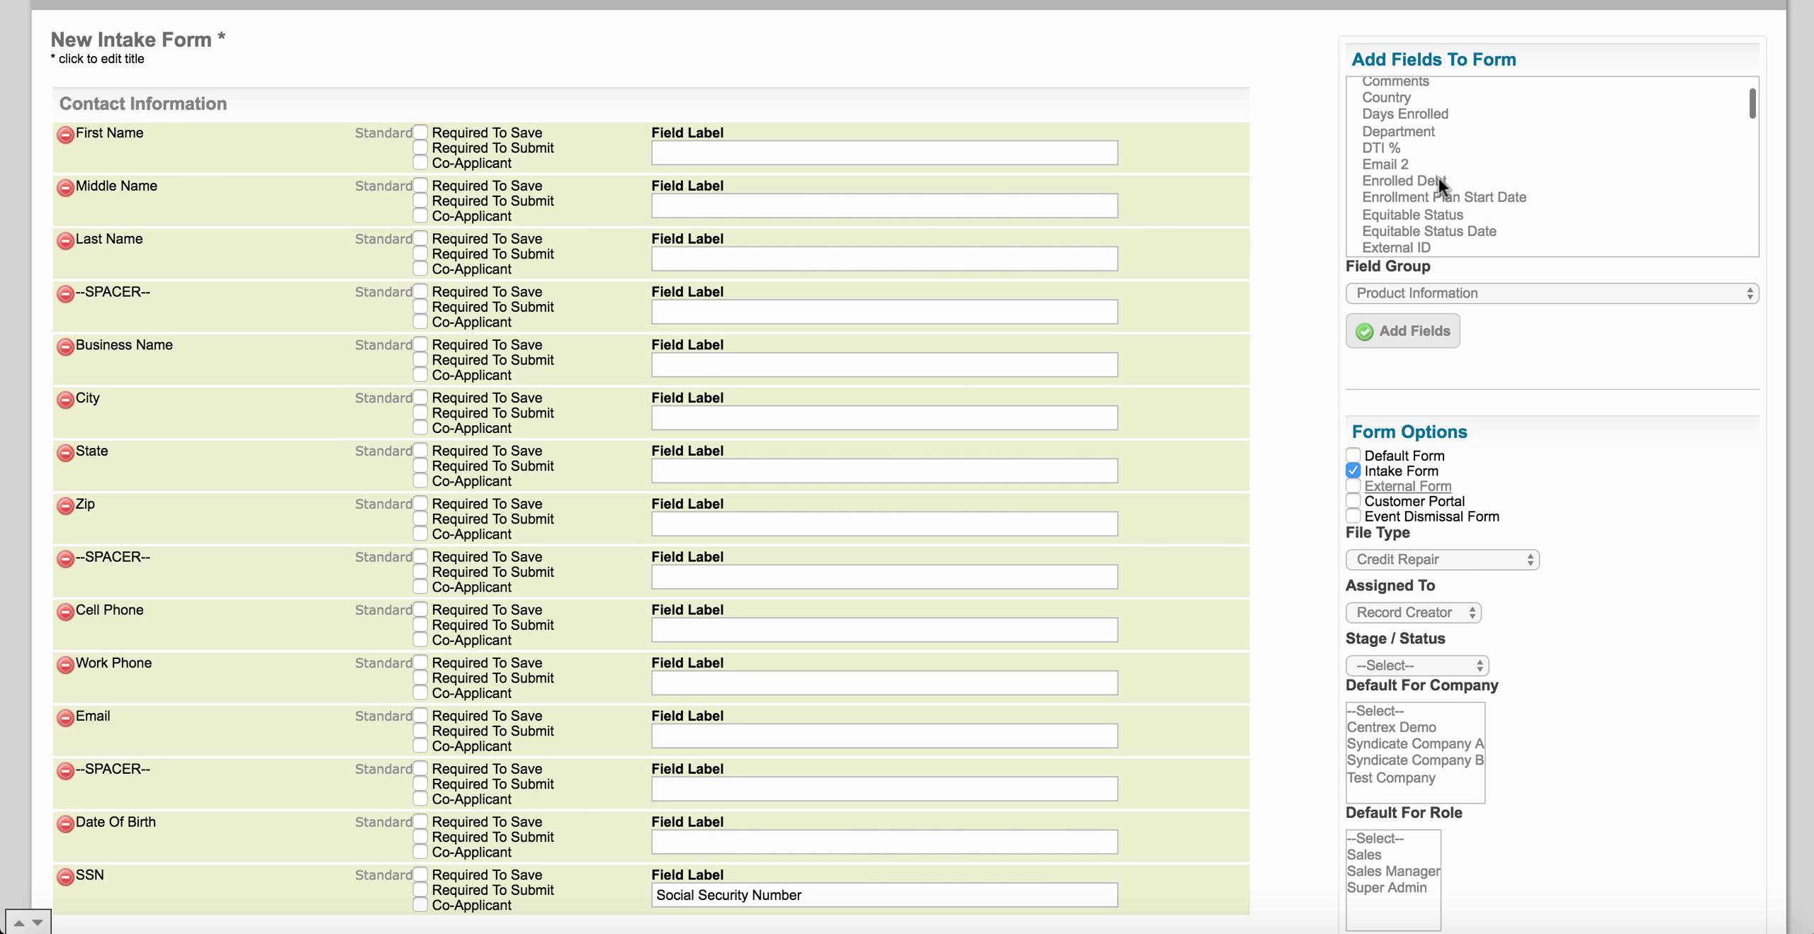
pyautogui.scroll(-1, 1439, 187)
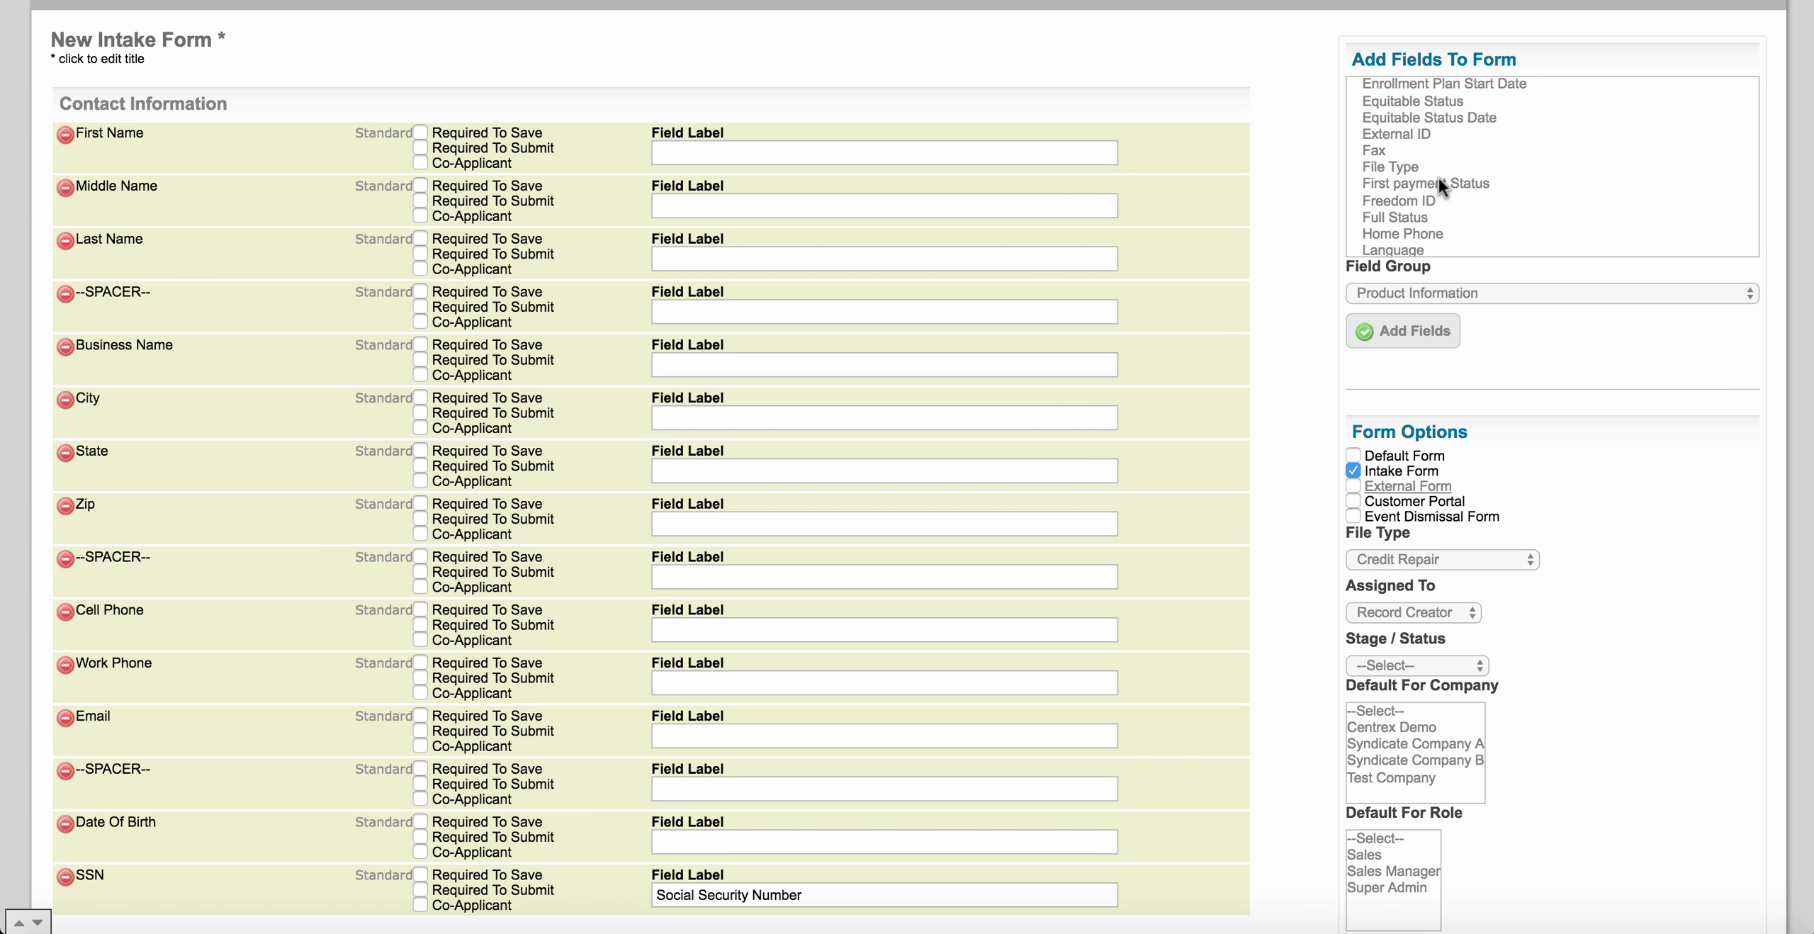
pyautogui.scroll(-1, 1438, 187)
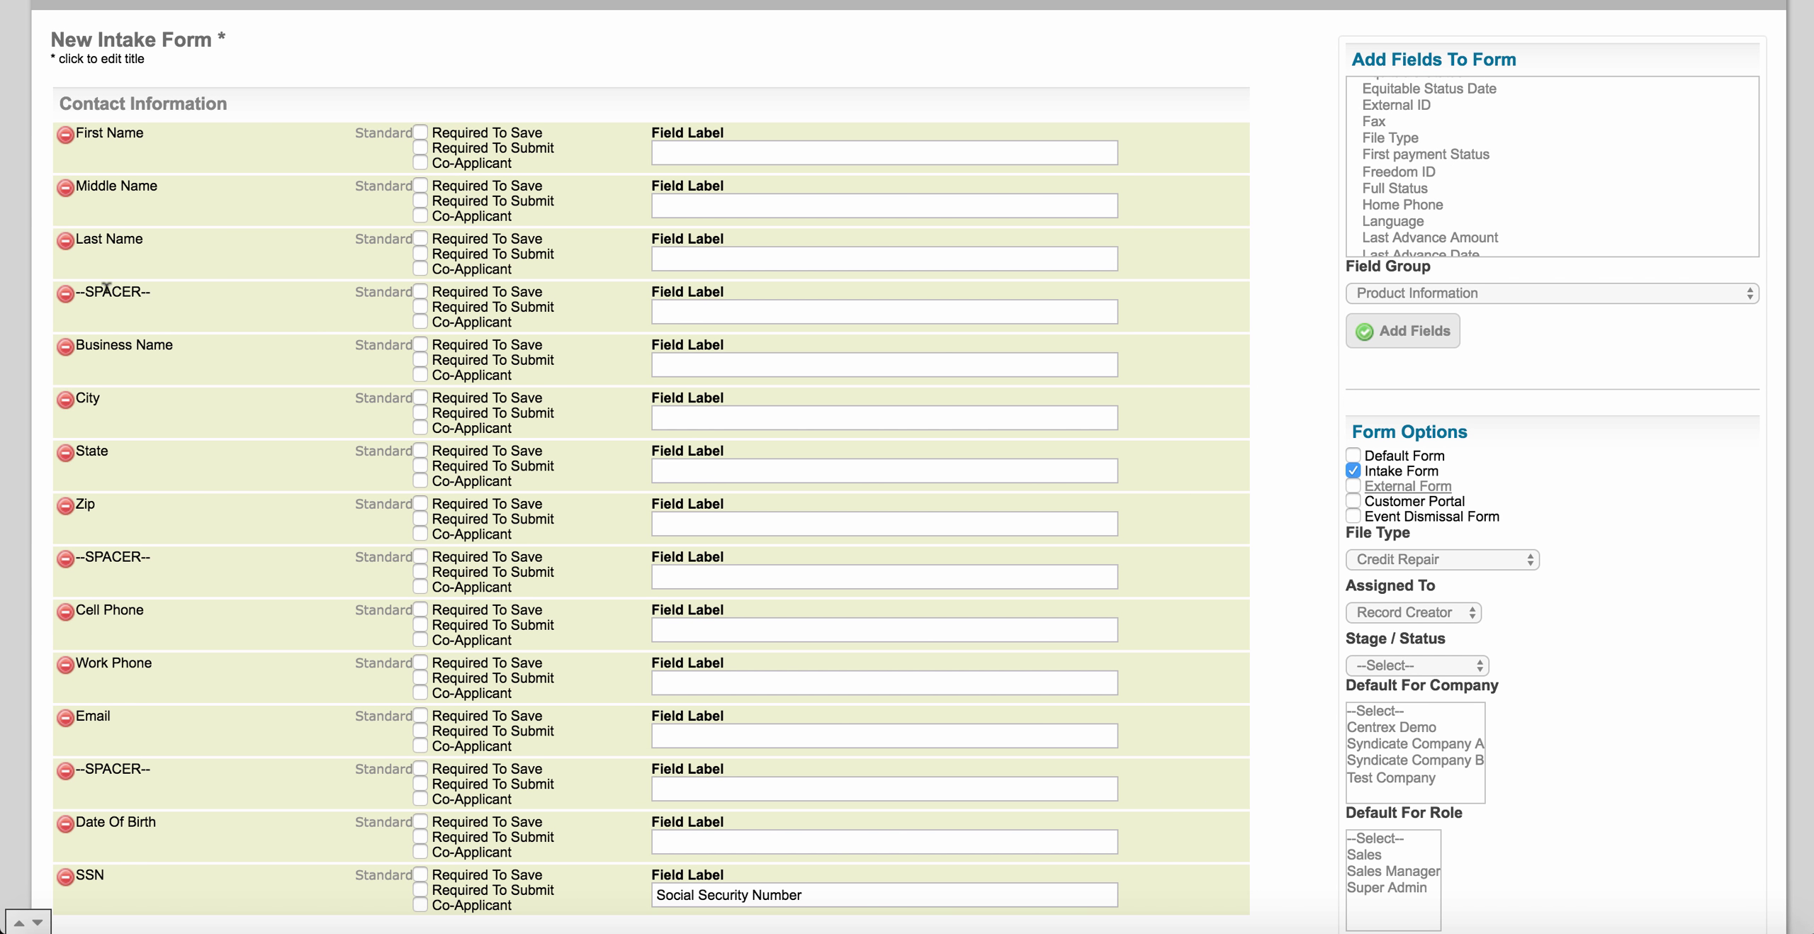
pyautogui.scroll(-2, 128, 442)
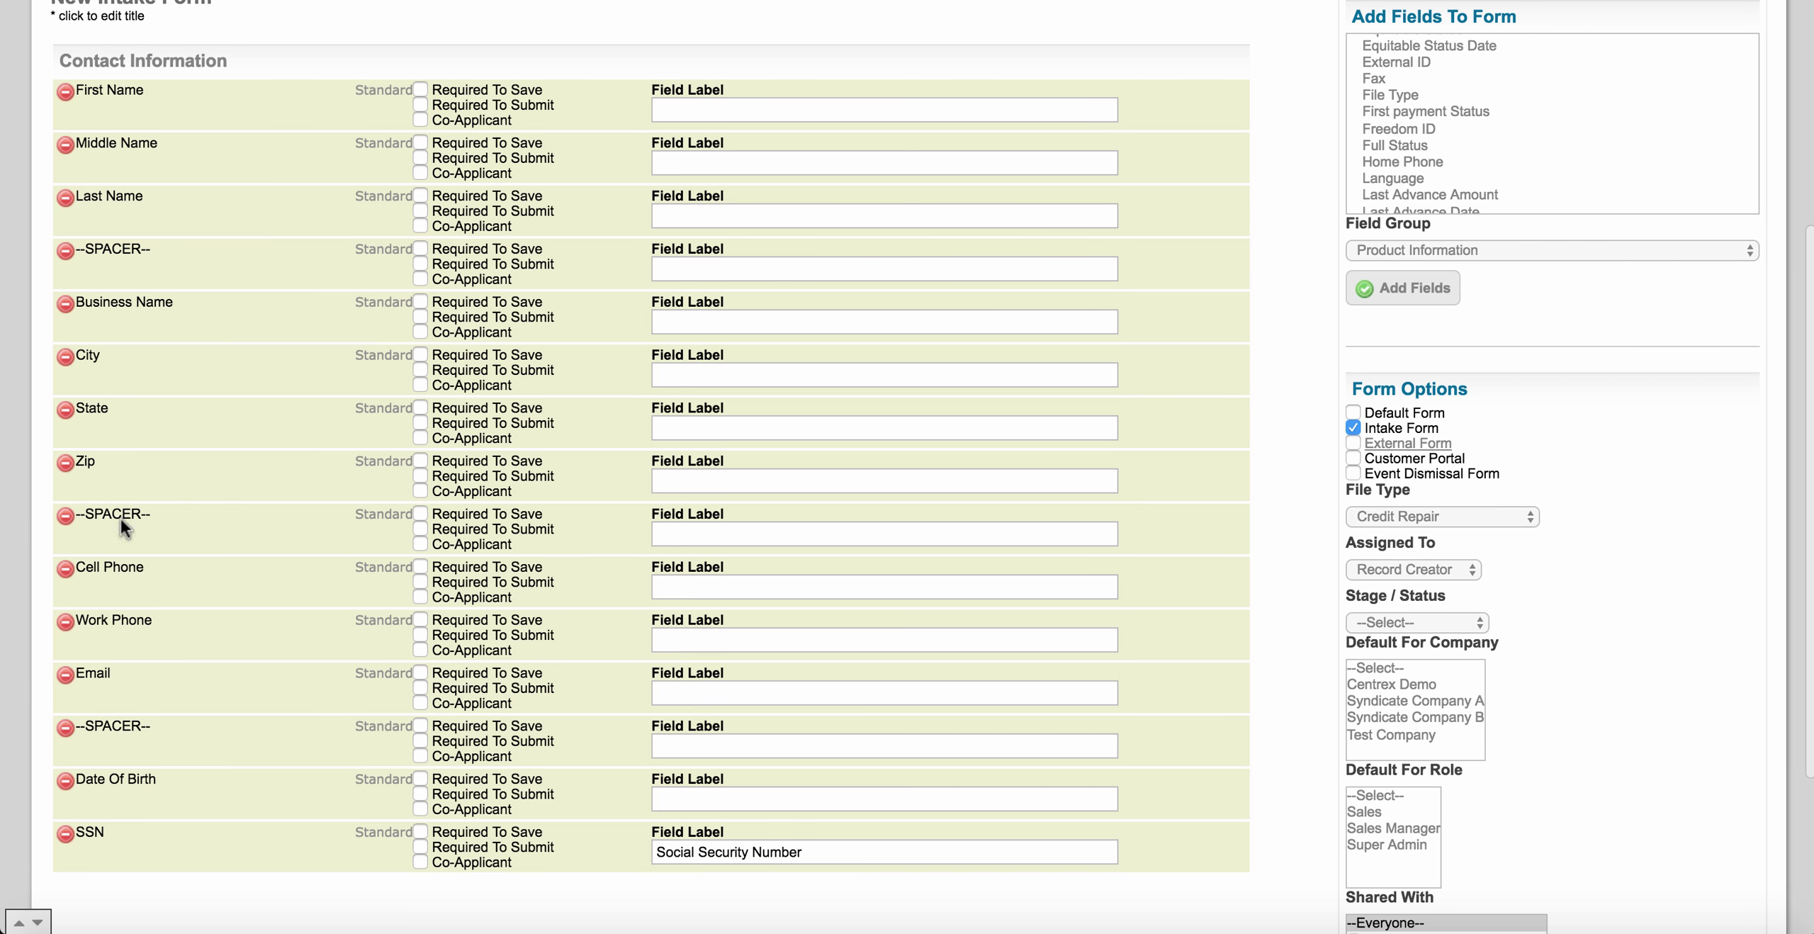
pyautogui.scroll(2, 136, 430)
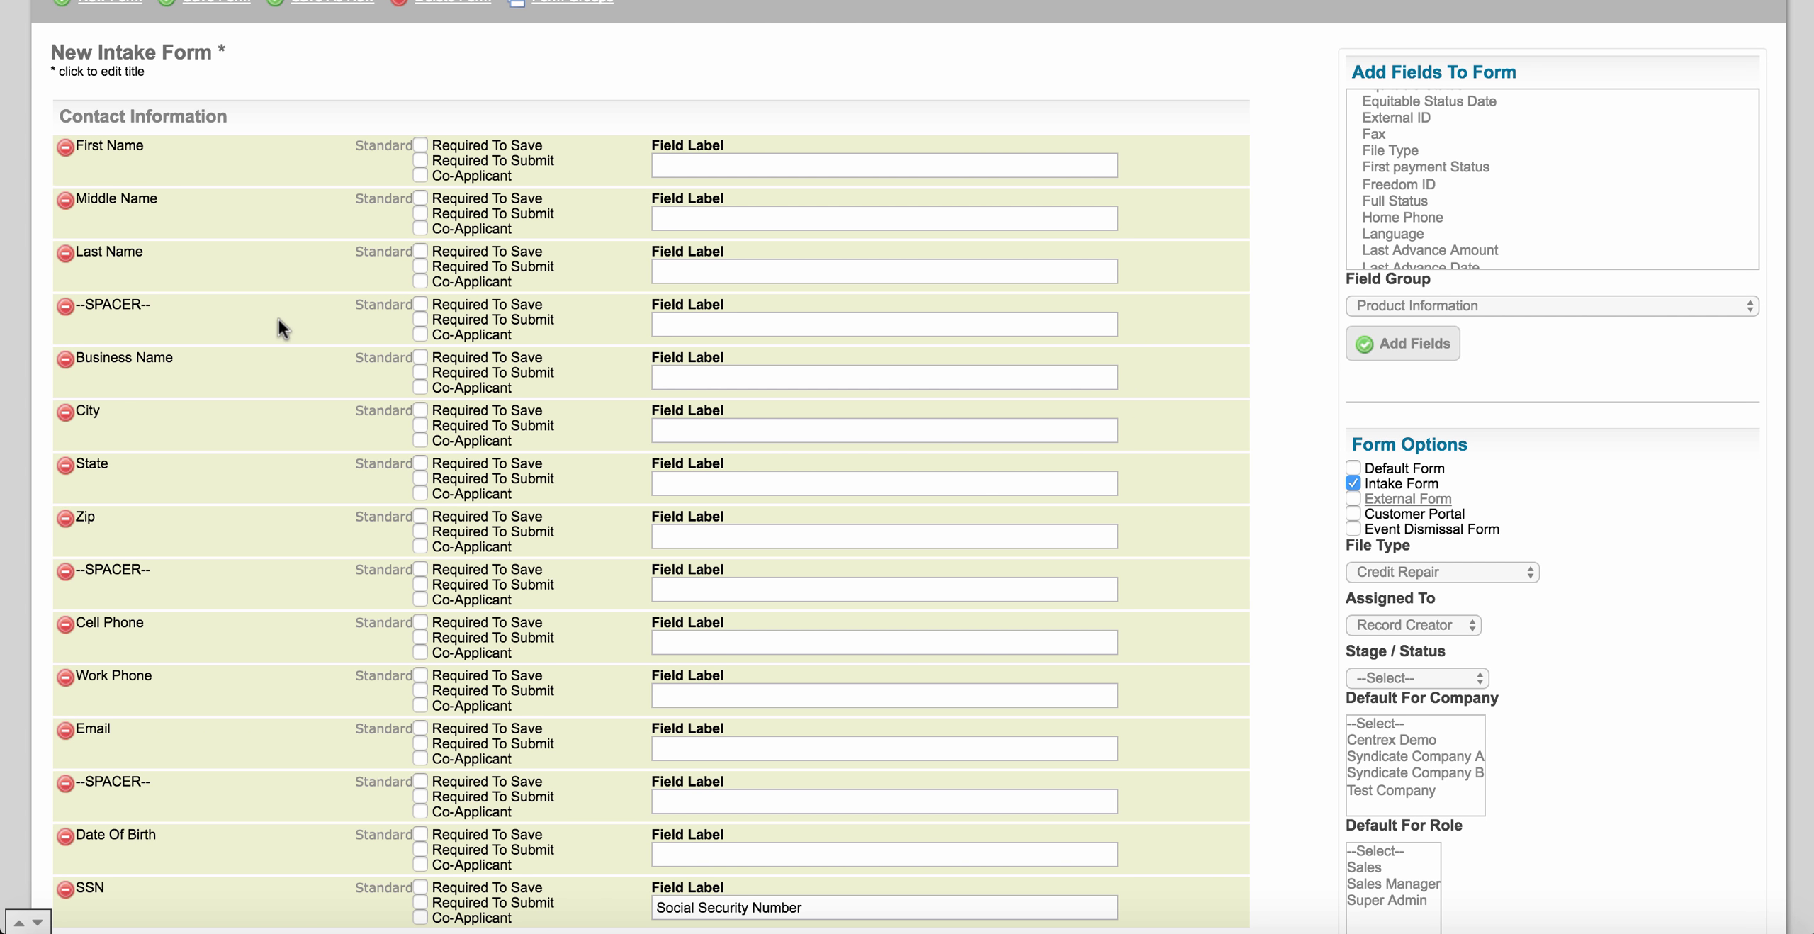
pyautogui.scroll(-10, 1539, 203)
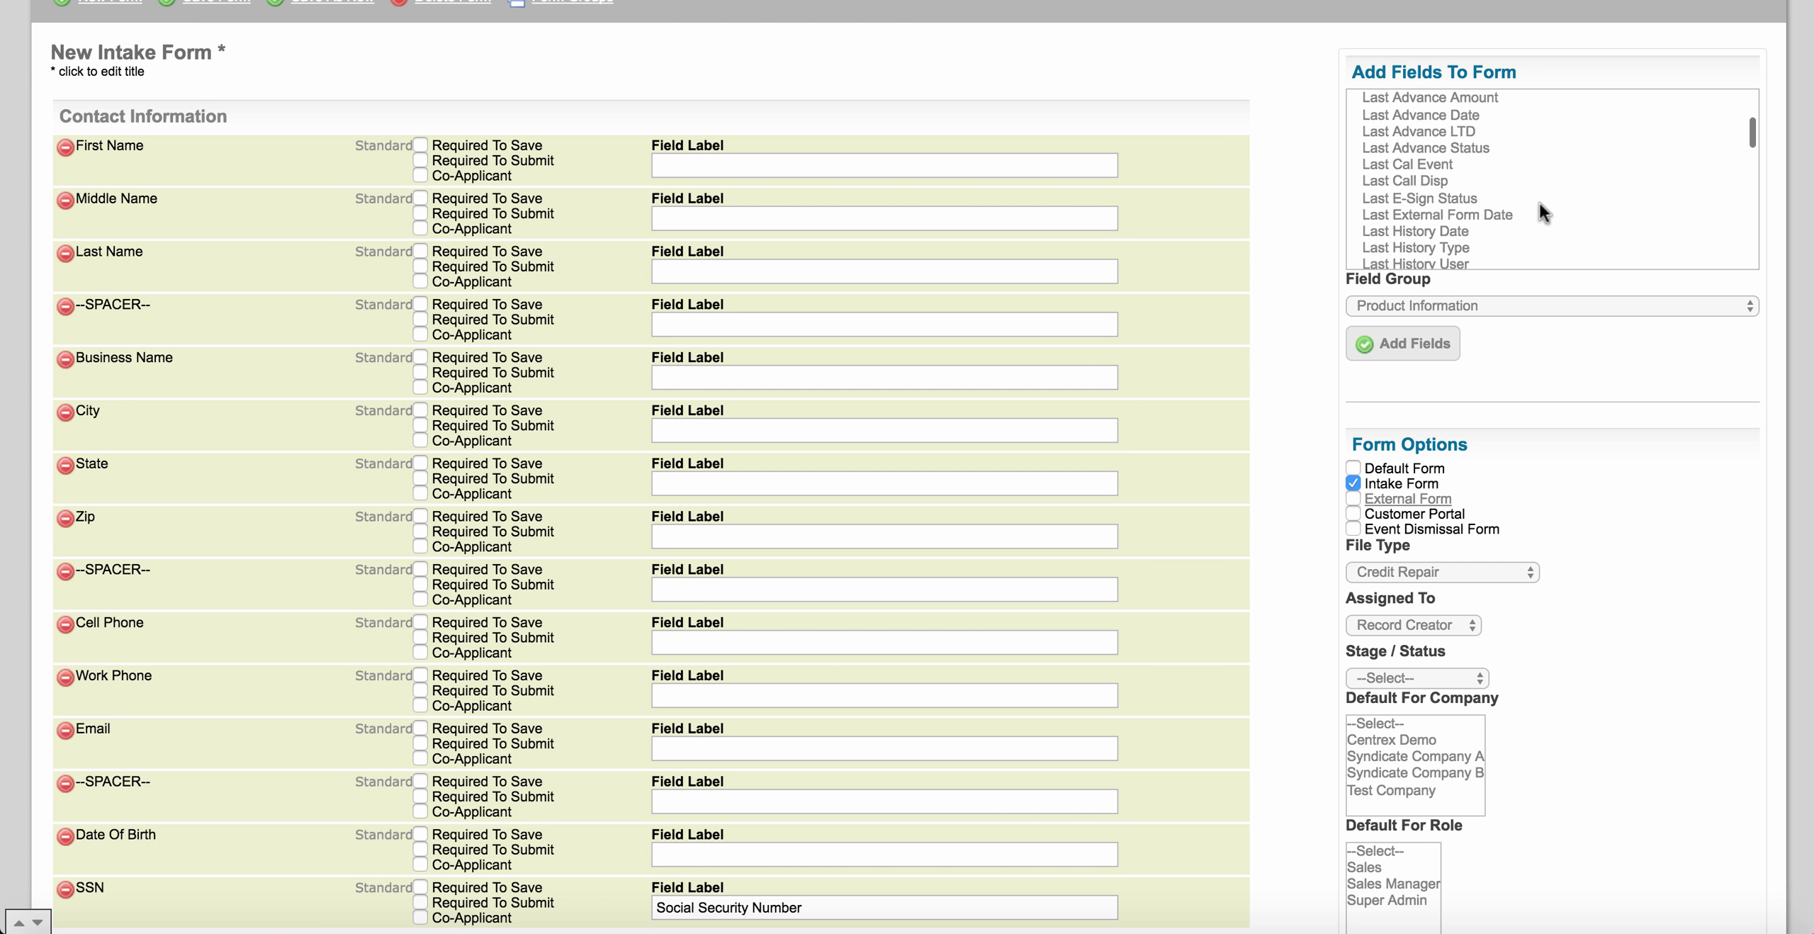
pyautogui.scroll(-5, 1539, 203)
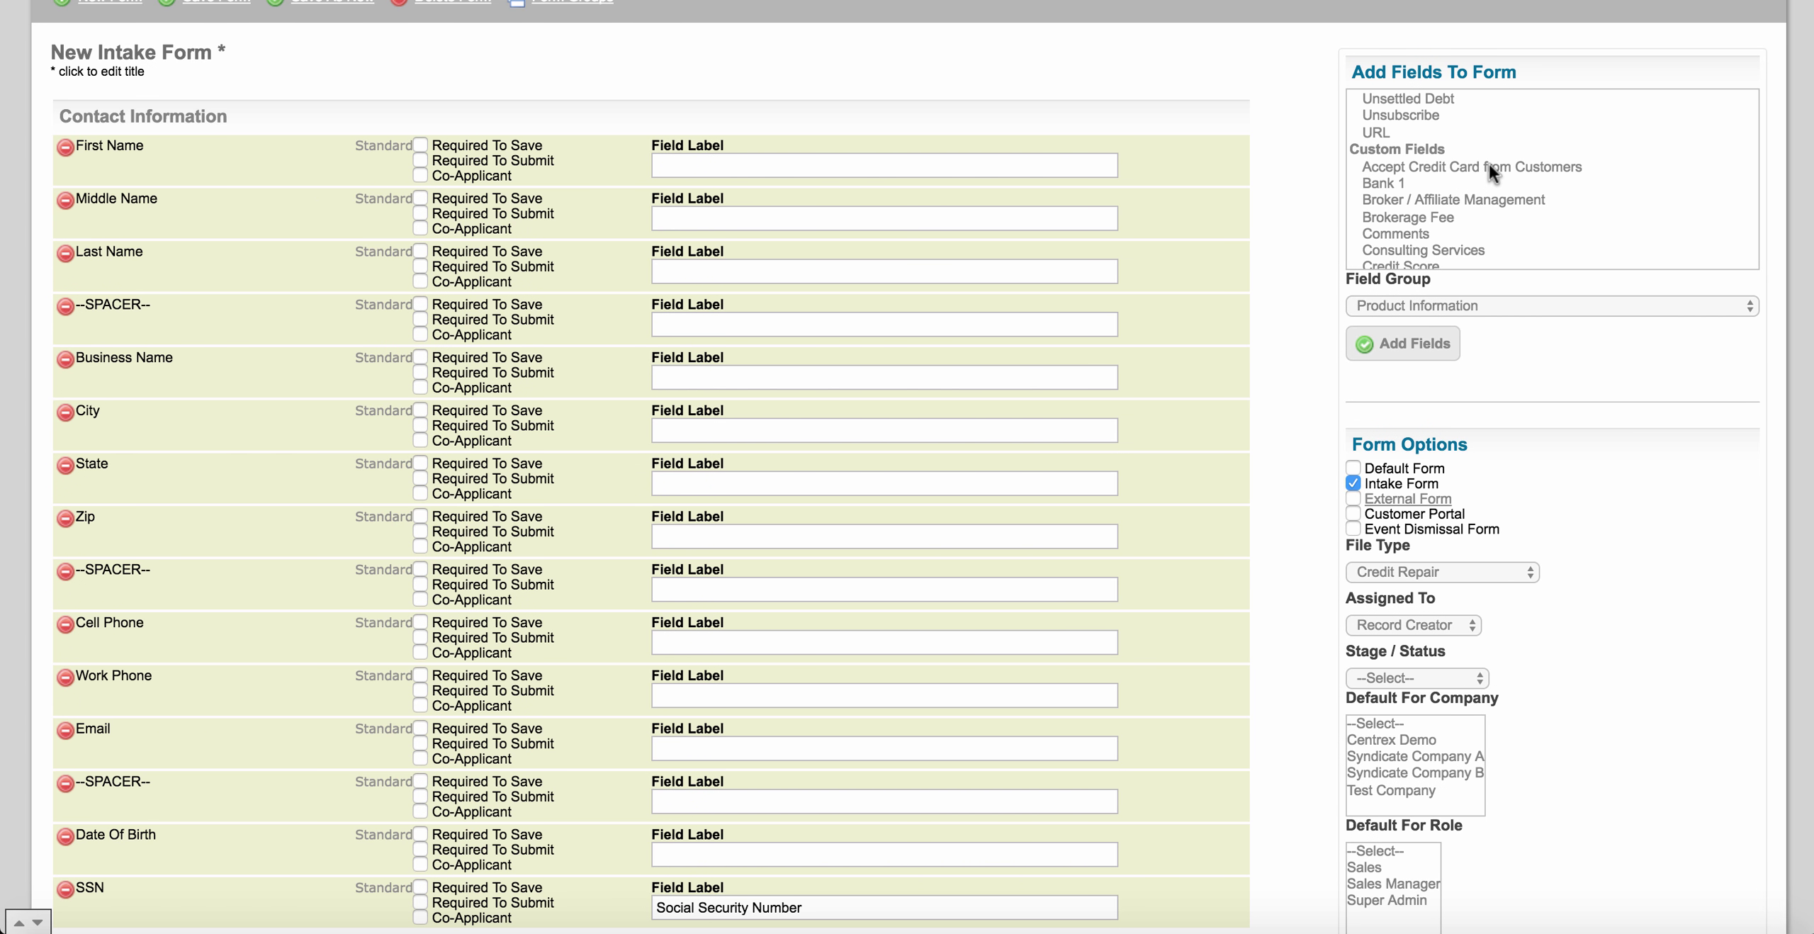
# Select Accept Credit Card, Brokerage Fee, Credit Score, bankruptcy, Gross Monthly Credit Card Sales, and Gross Yearly Sales.
pyautogui.click(1488, 166)
pyautogui.scroll(-1, 1492, 187)
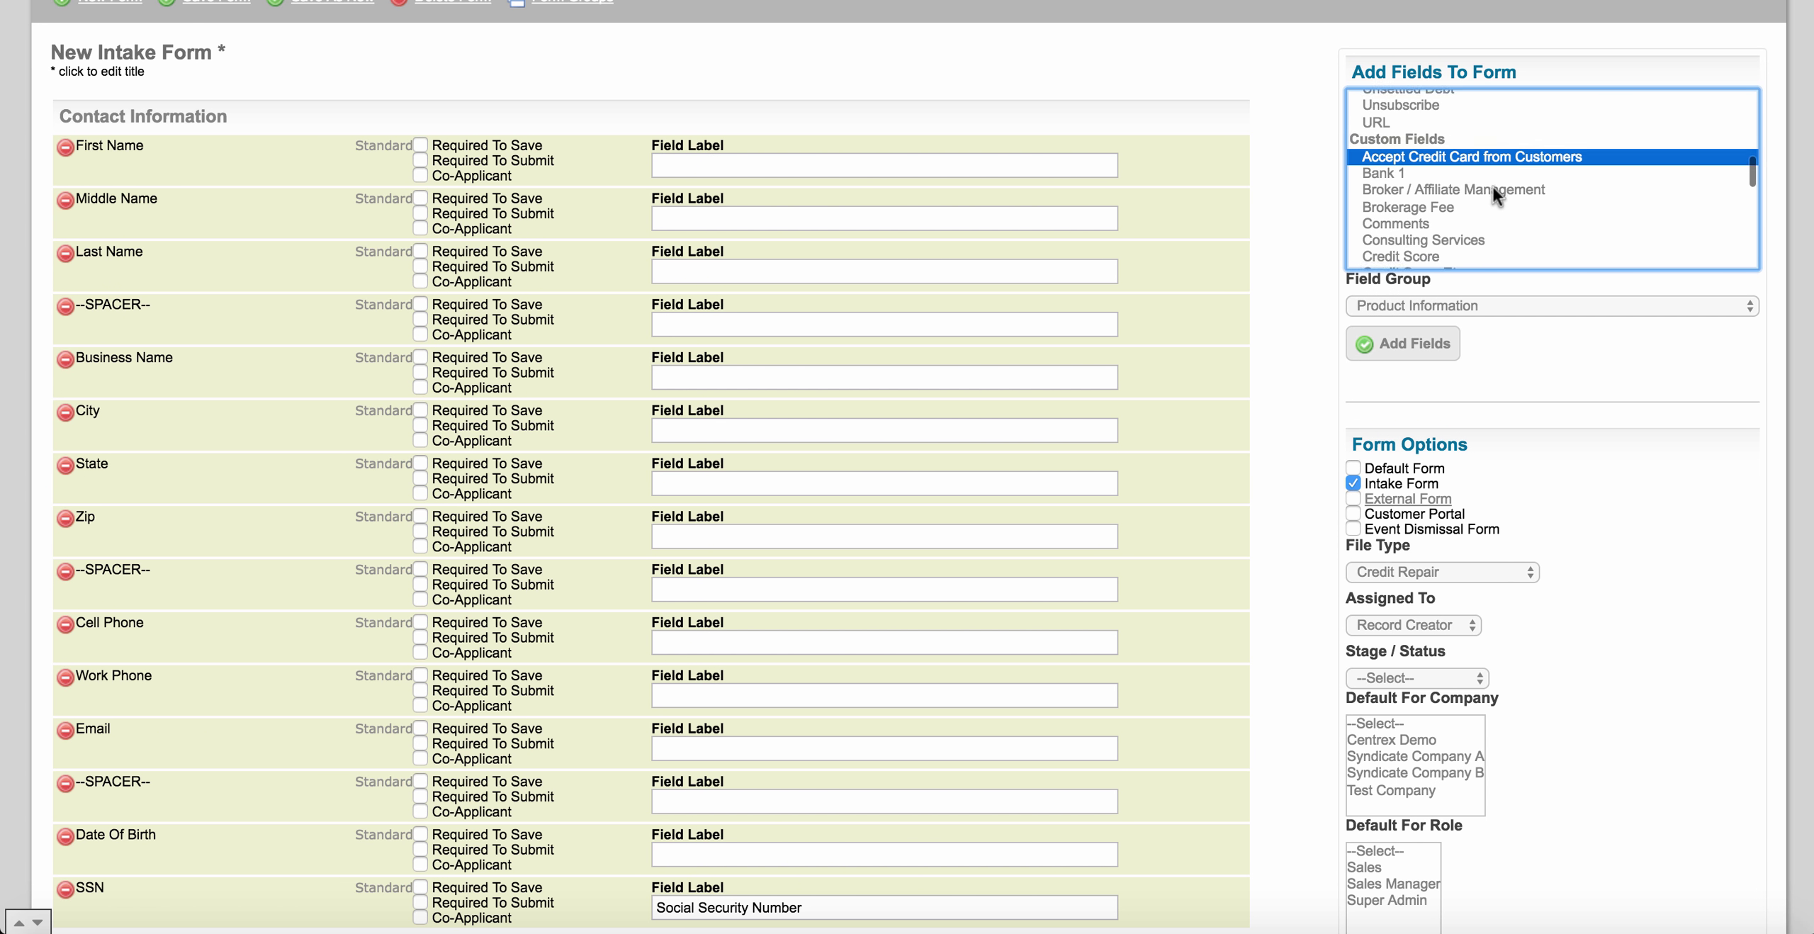
pyautogui.keyDown('super'); pyautogui.click(1444, 192); pyautogui.keyUp('super')
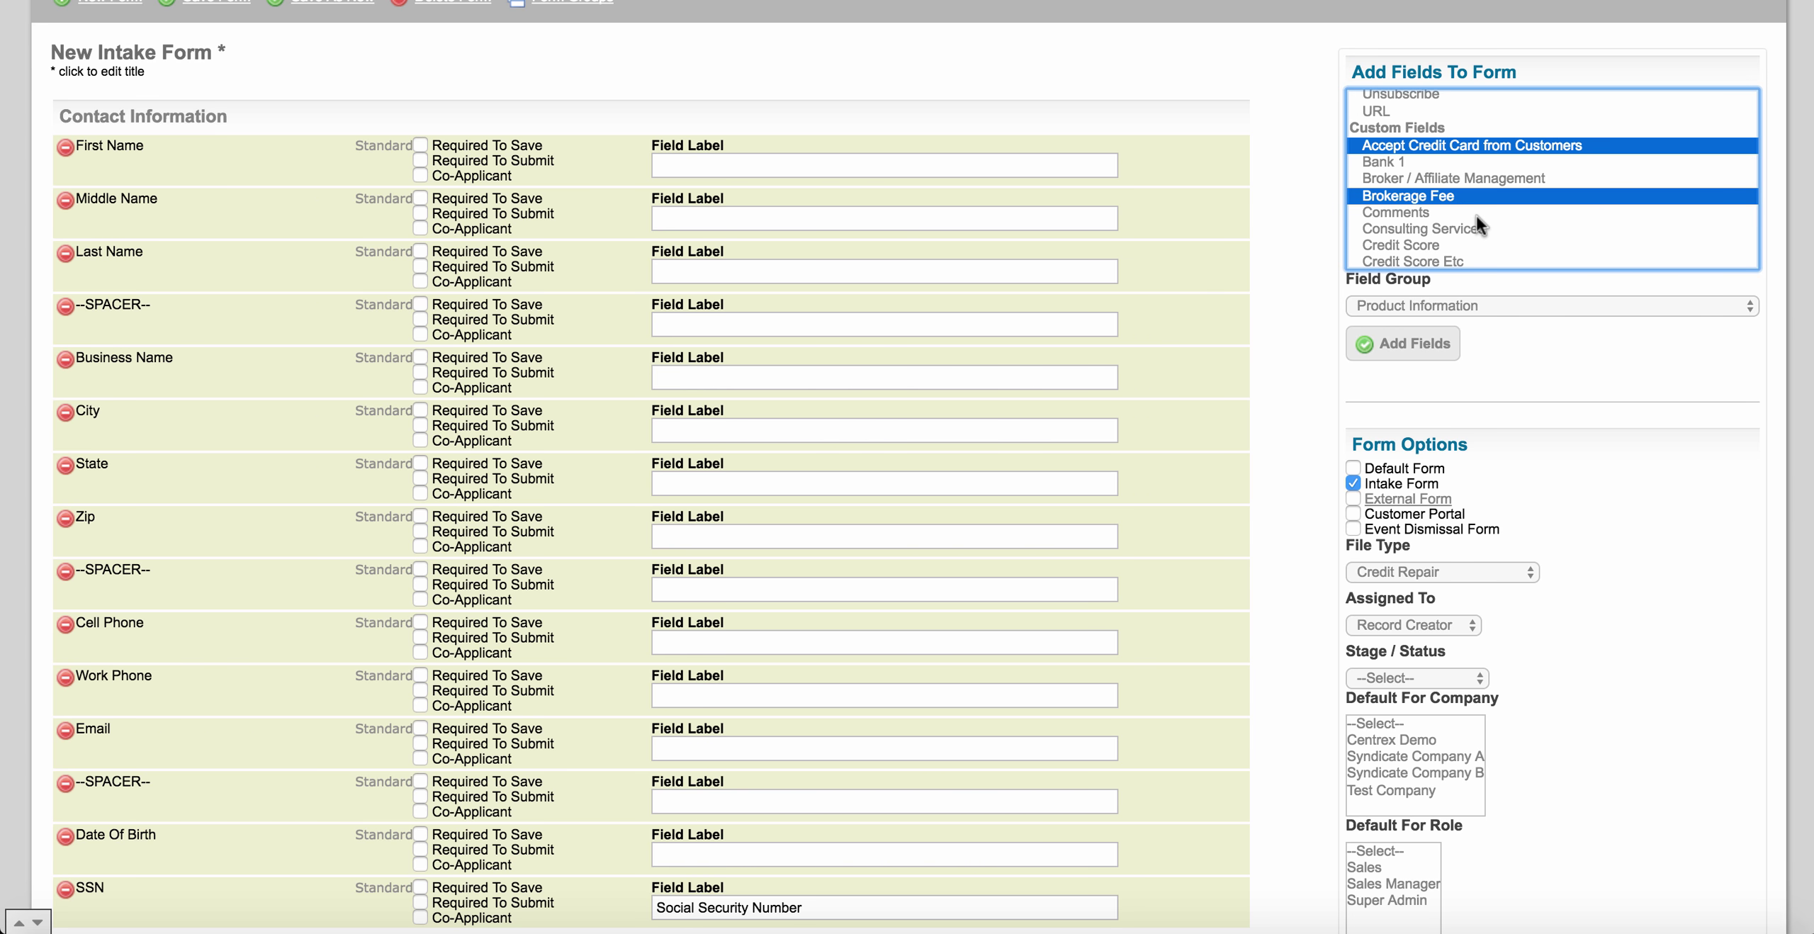
pyautogui.scroll(-2, 1477, 218)
pyautogui.keyDown('super'); pyautogui.click(1429, 193); pyautogui.keyUp('super')
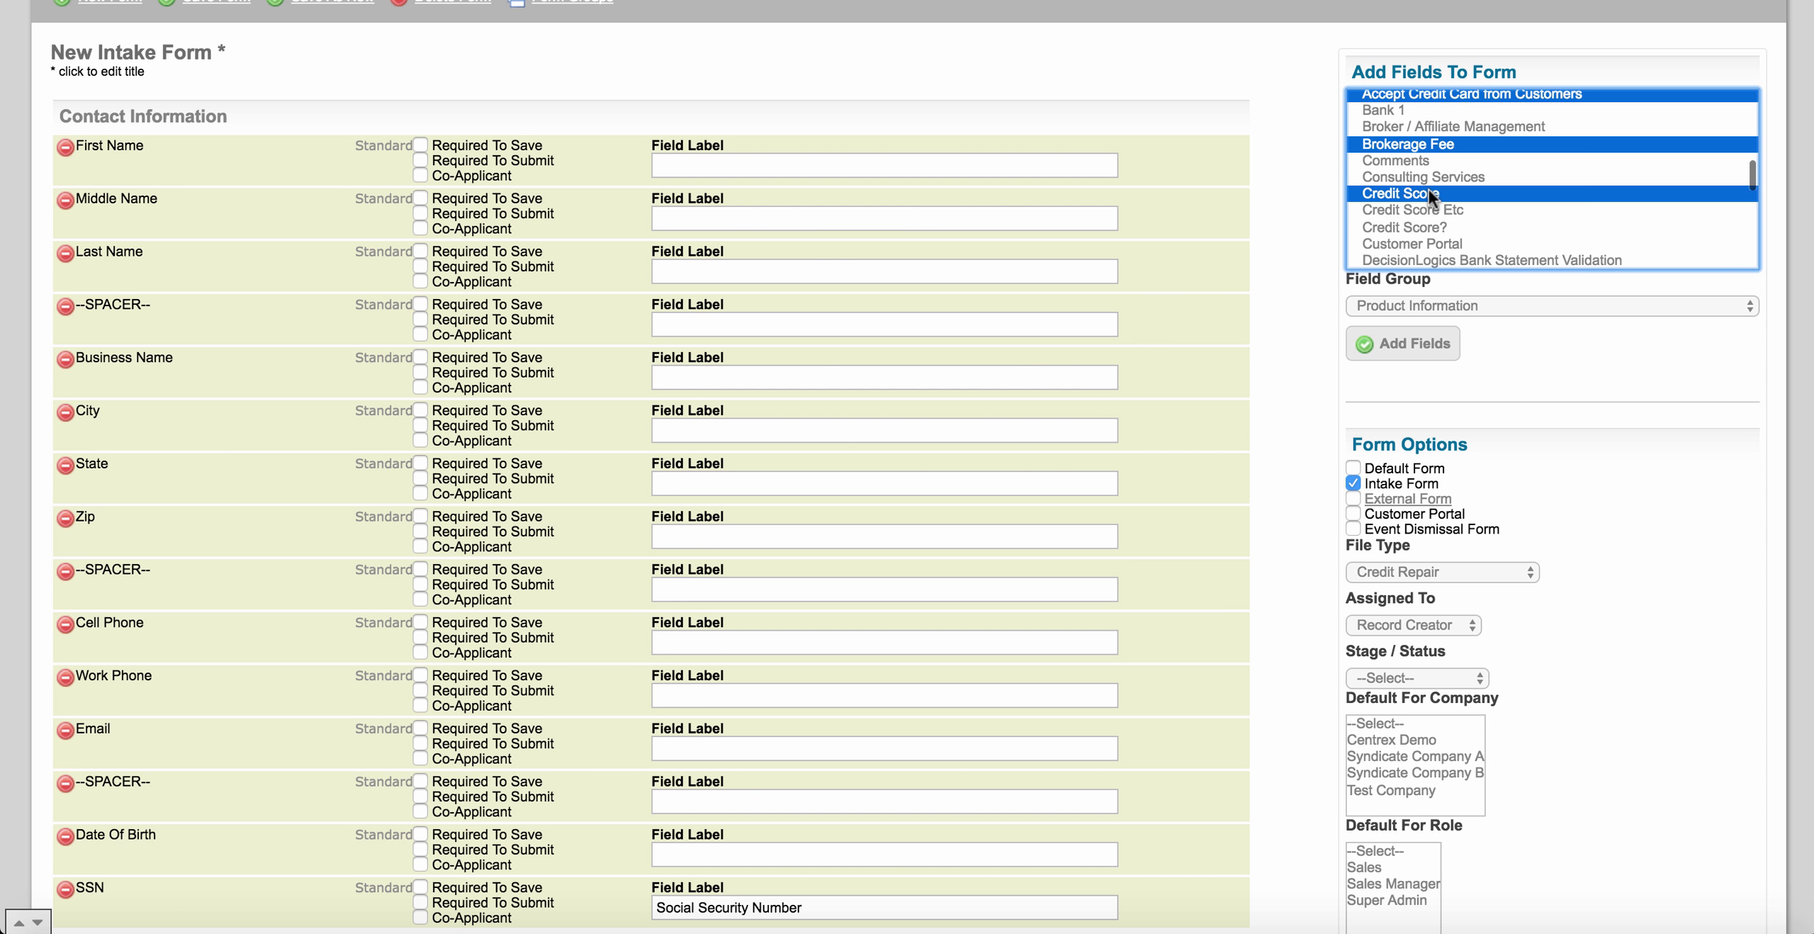
pyautogui.scroll(-3, 1479, 204)
pyautogui.scroll(-5, 1480, 204)
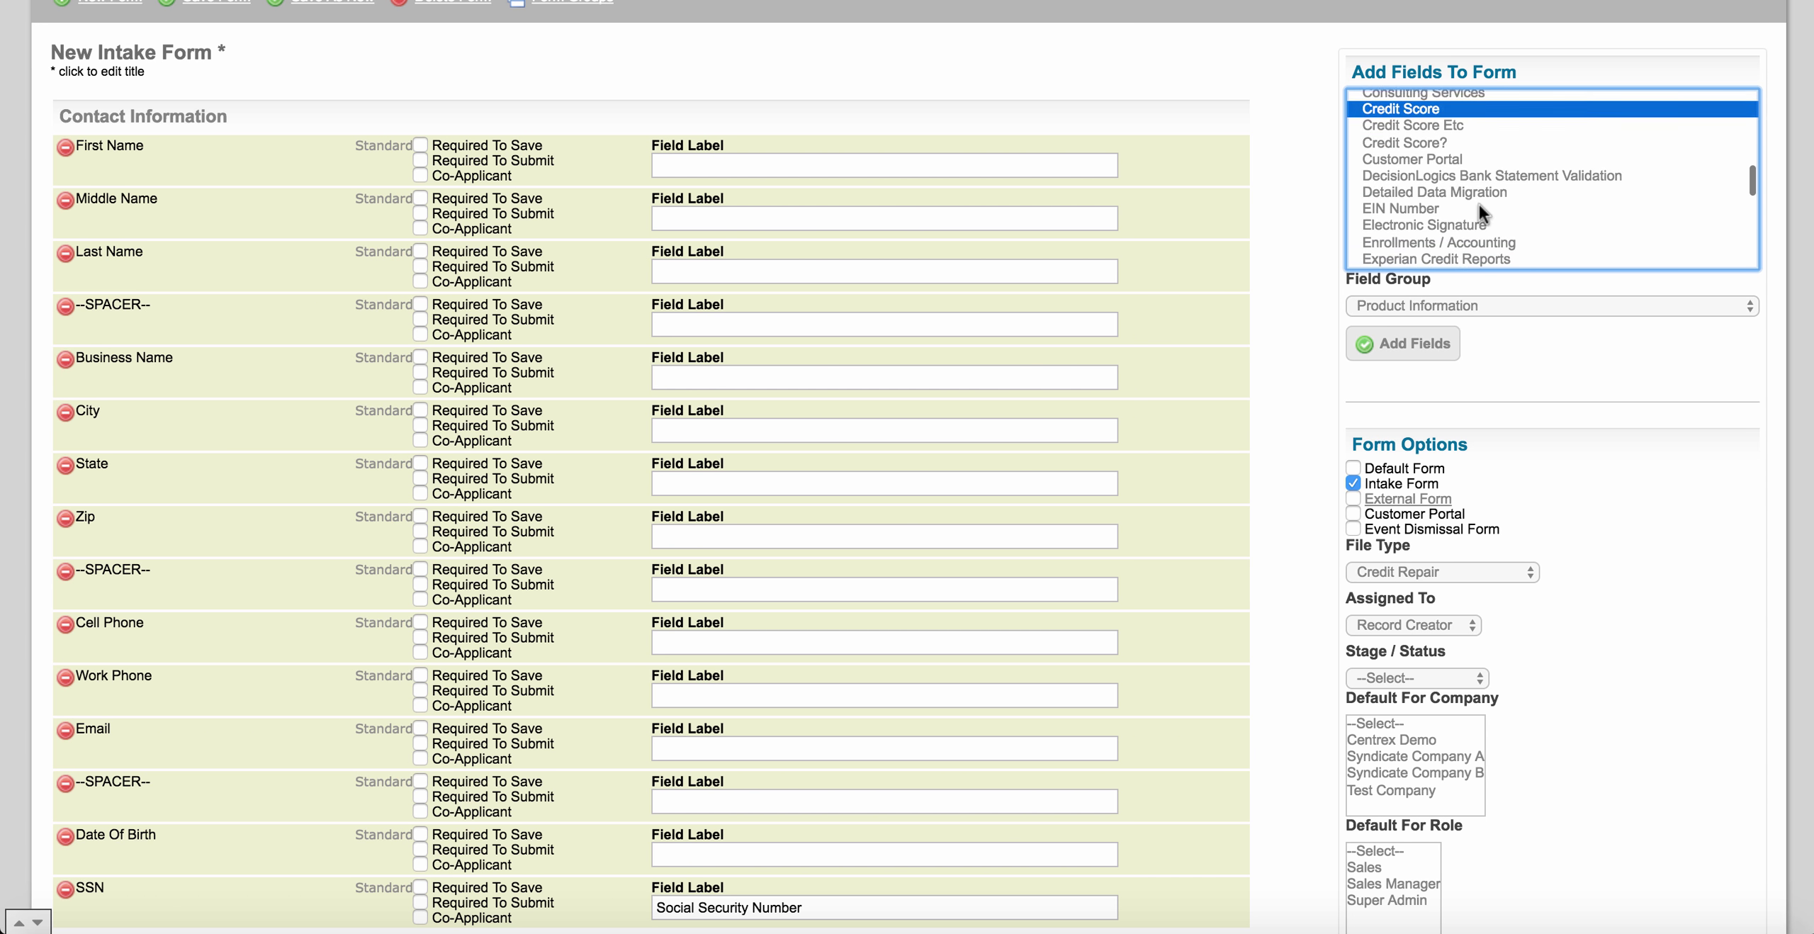
pyautogui.scroll(-3, 1479, 204)
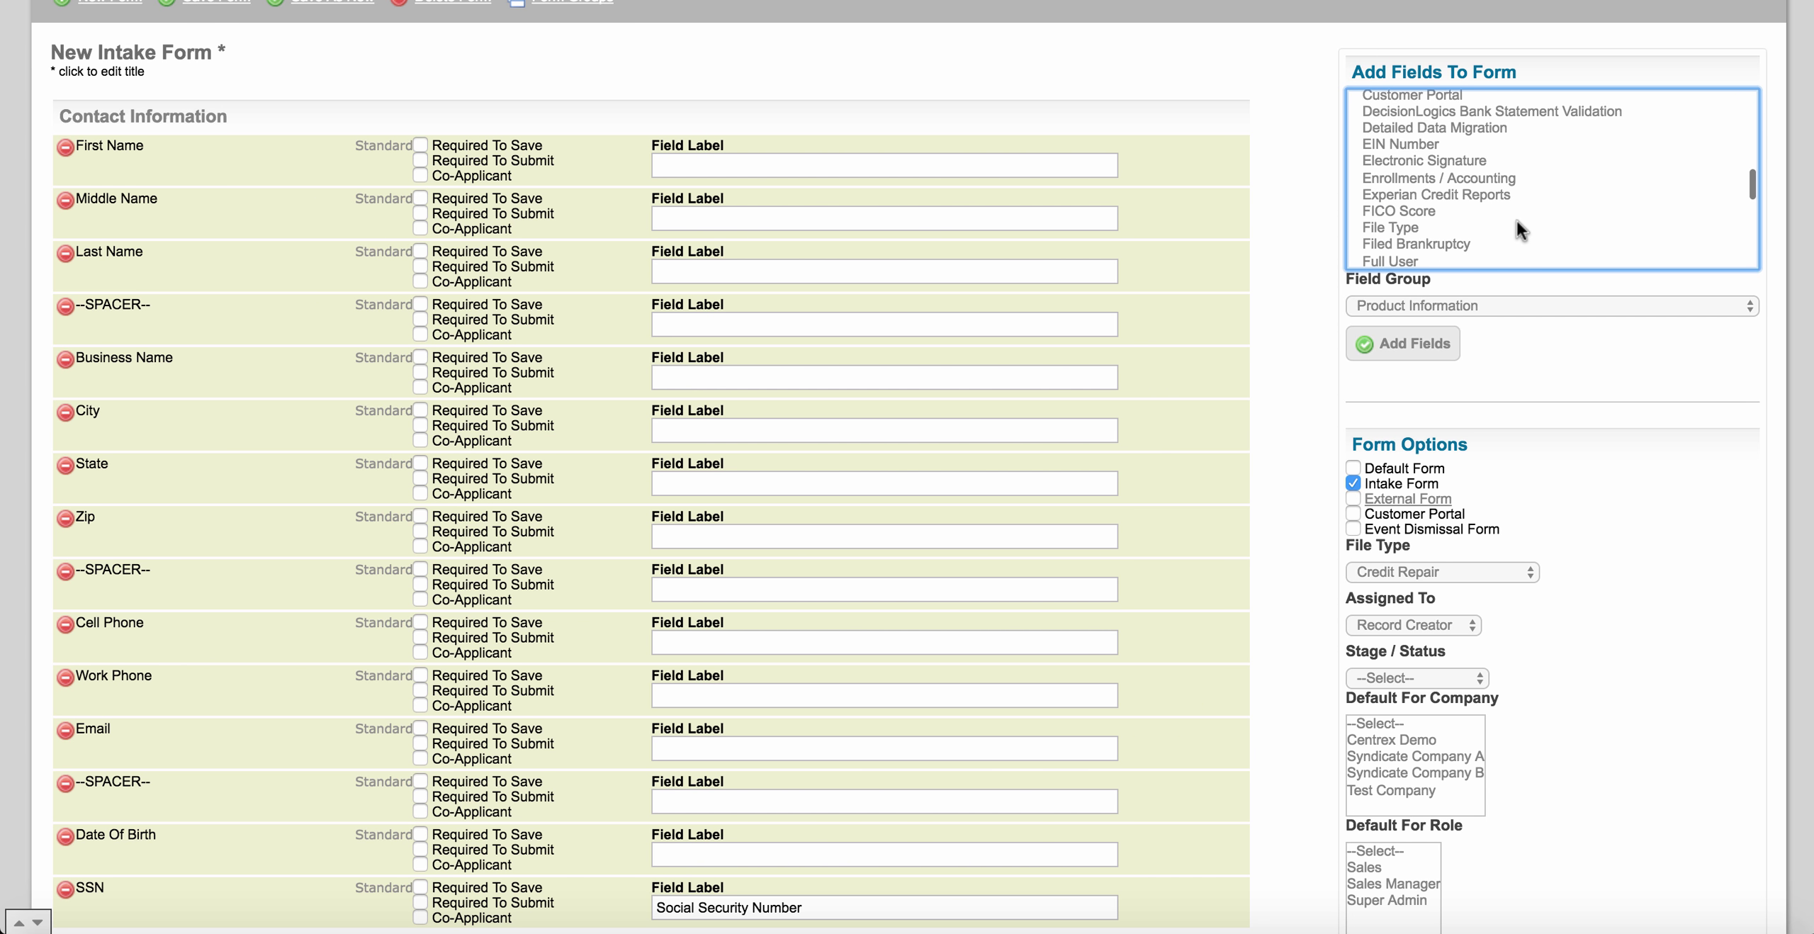
pyautogui.keyDown('super'); pyautogui.click(1463, 203); pyautogui.keyUp('super')
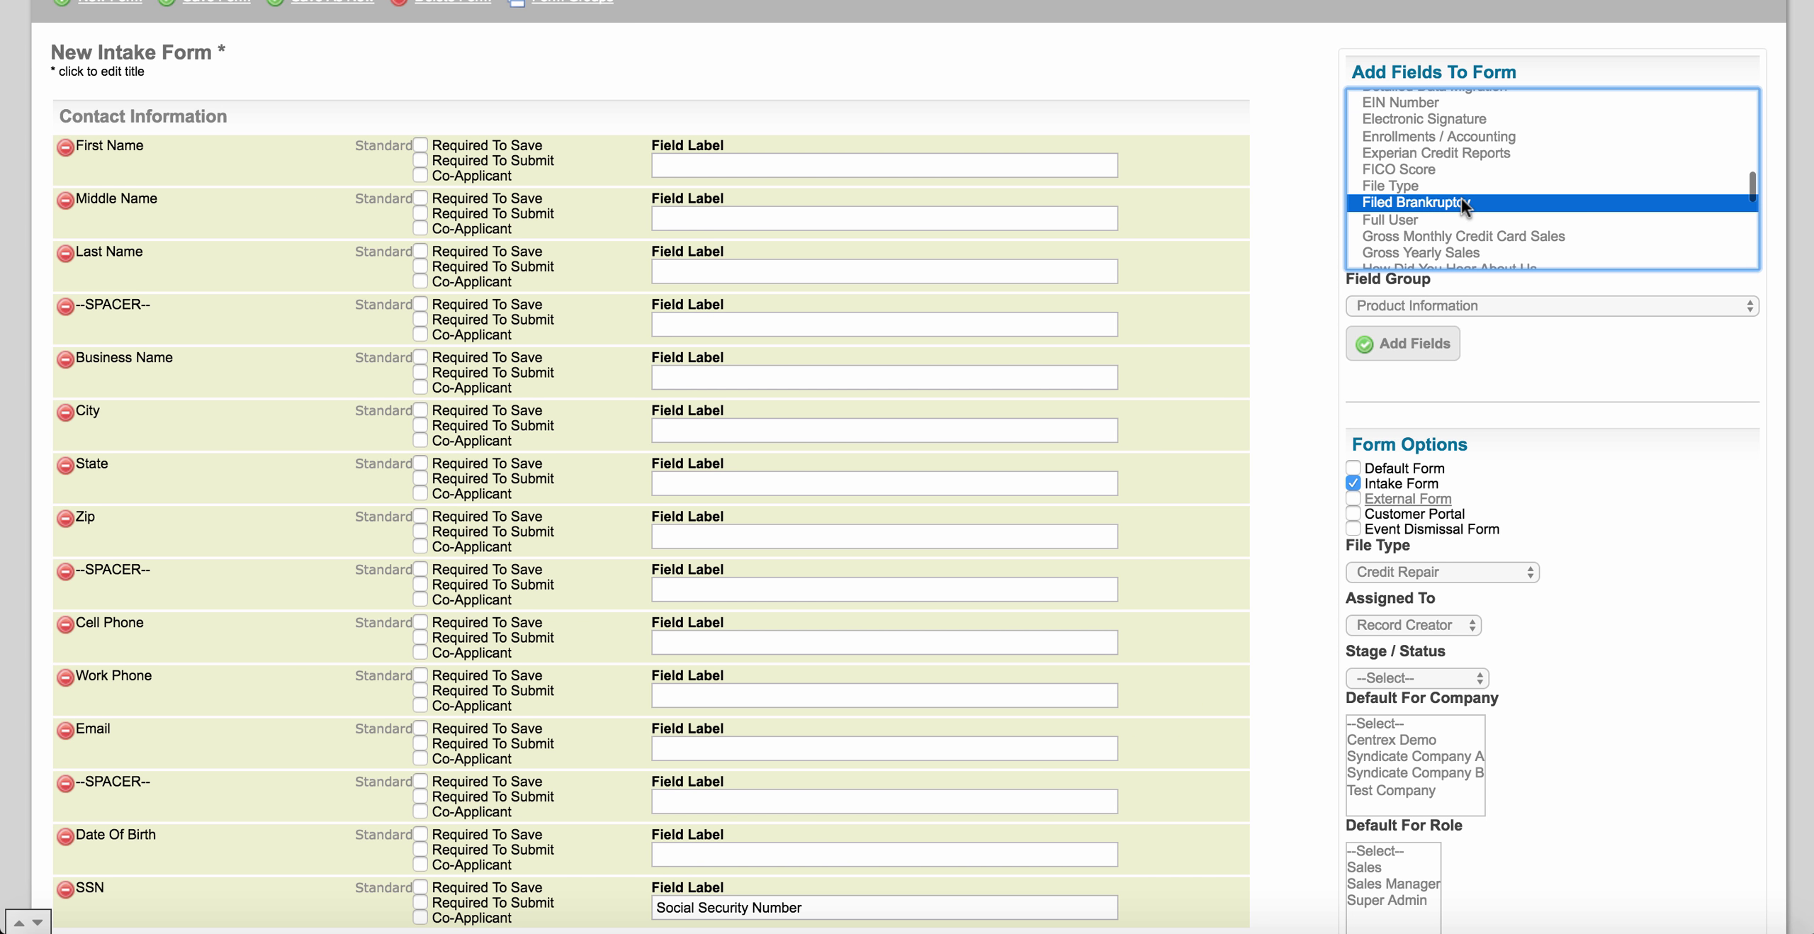
pyautogui.keyDown('super'); pyautogui.click(1498, 238); pyautogui.keyUp('super')
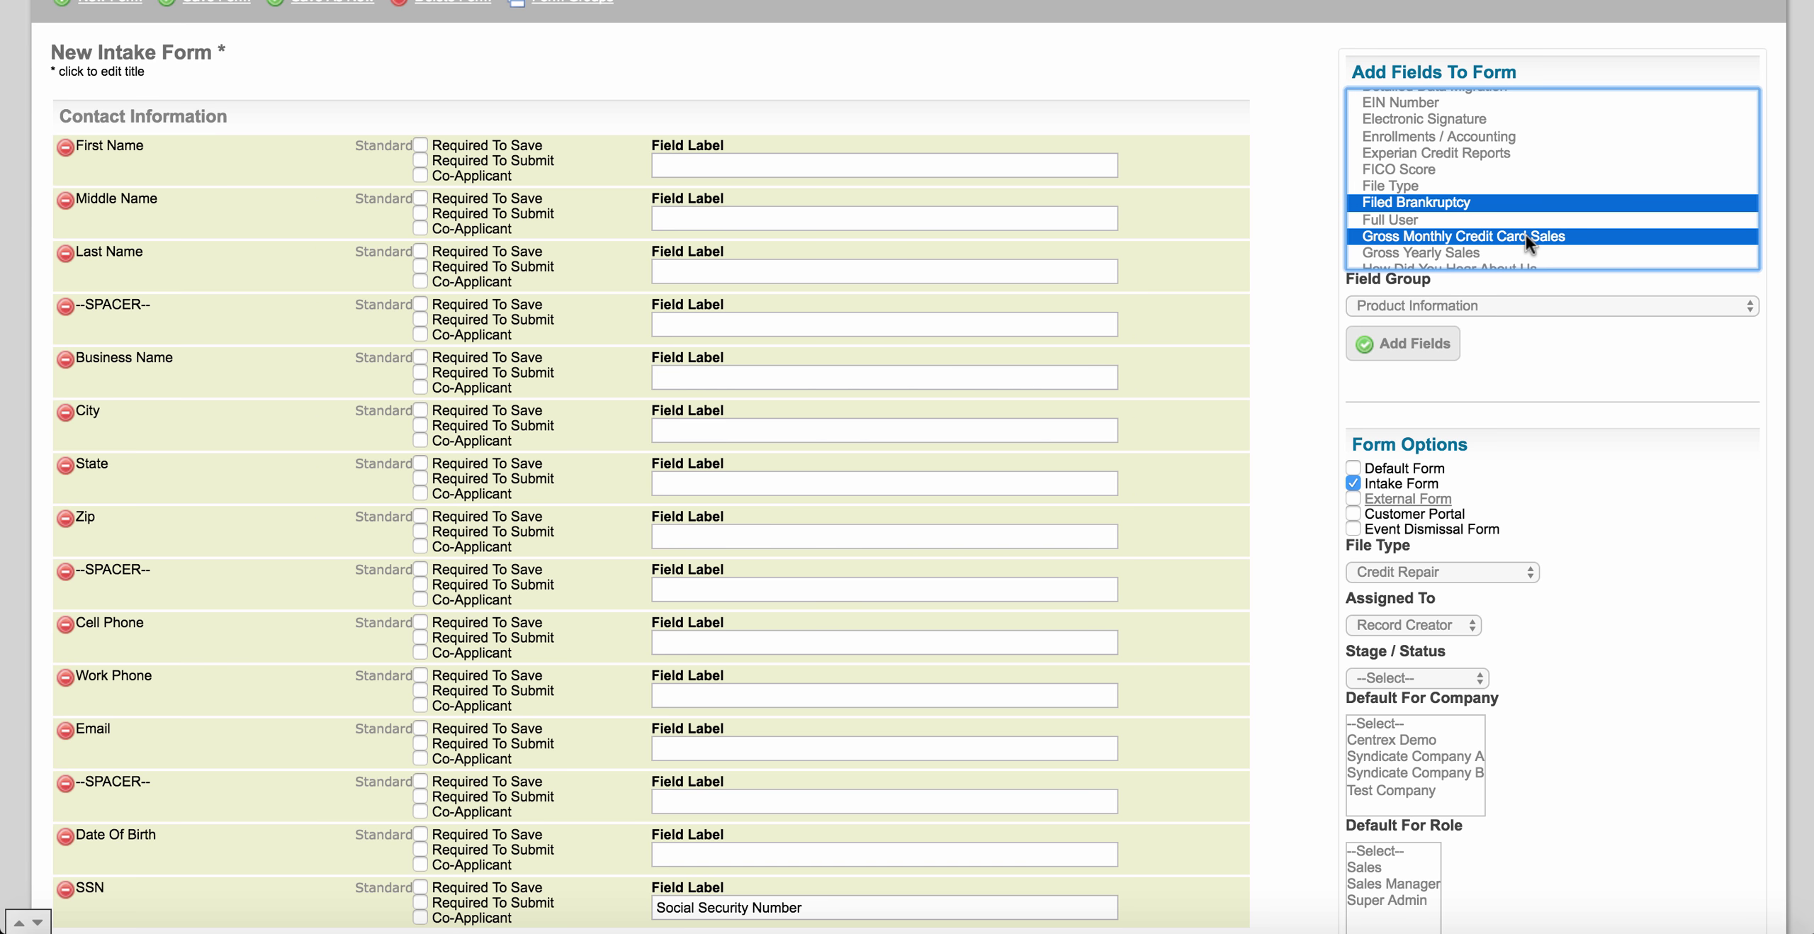
pyautogui.scroll(-1, 1491, 234)
pyautogui.keyDown('super'); pyautogui.click(1488, 239); pyautogui.keyUp('super')
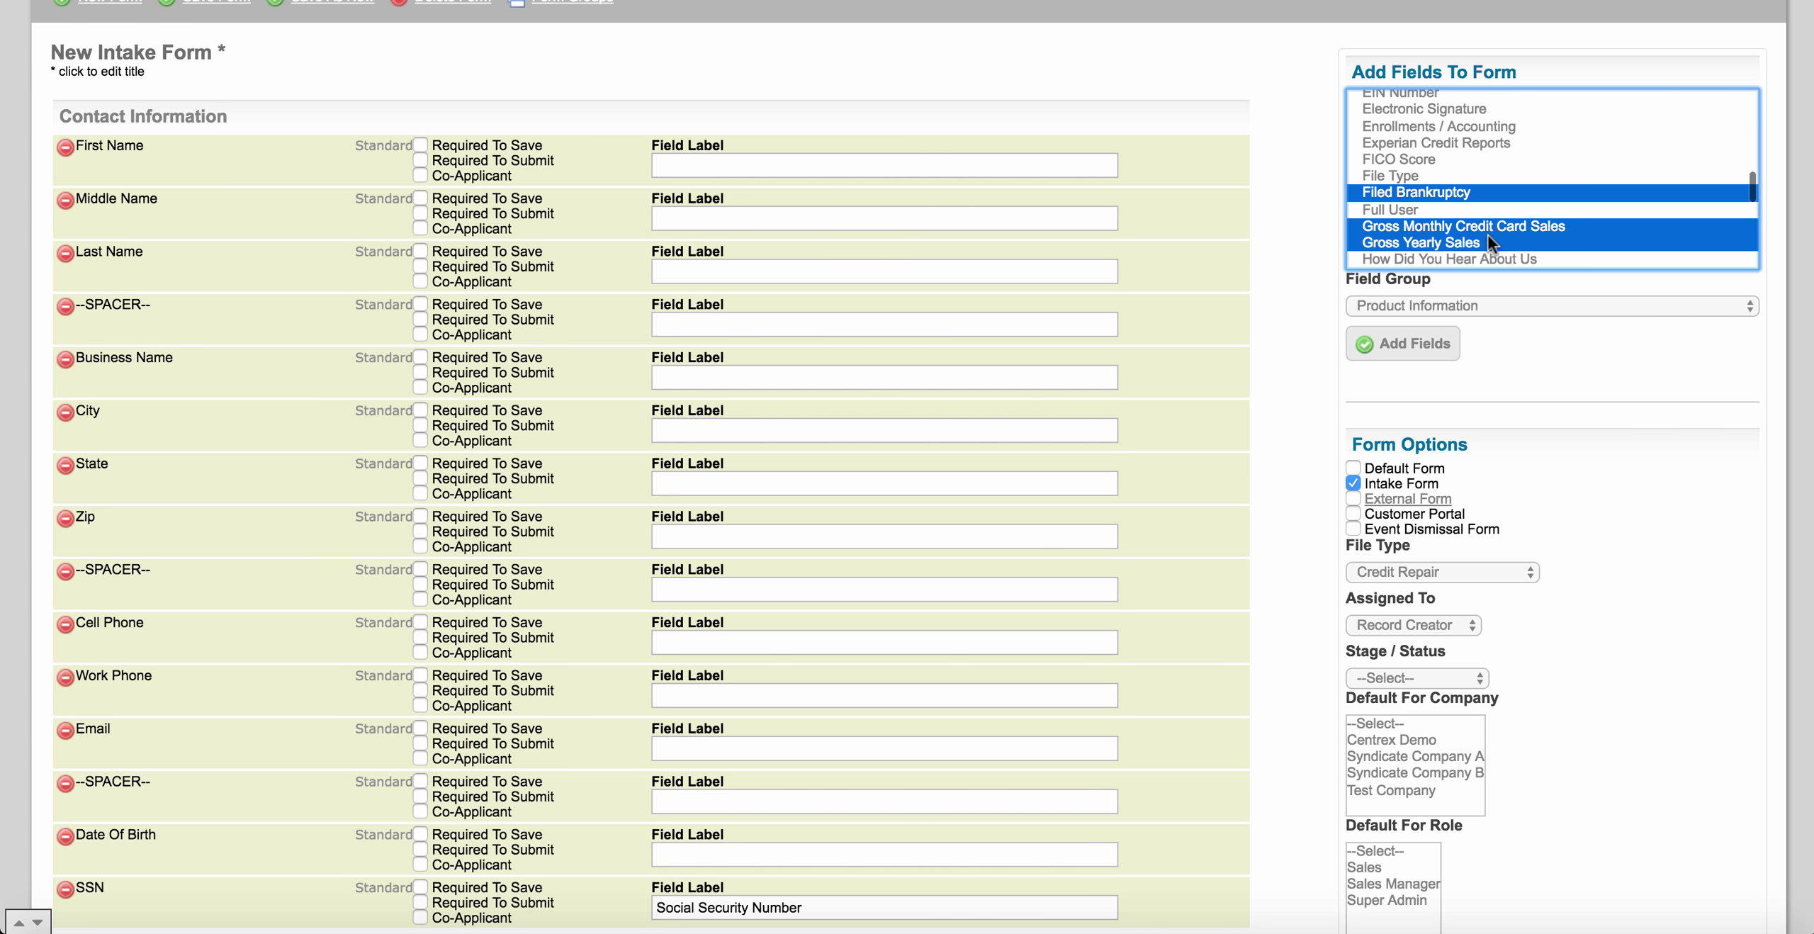
# Add the six selected fields to the form under the Business Information field group.
pyautogui.click(1484, 305)
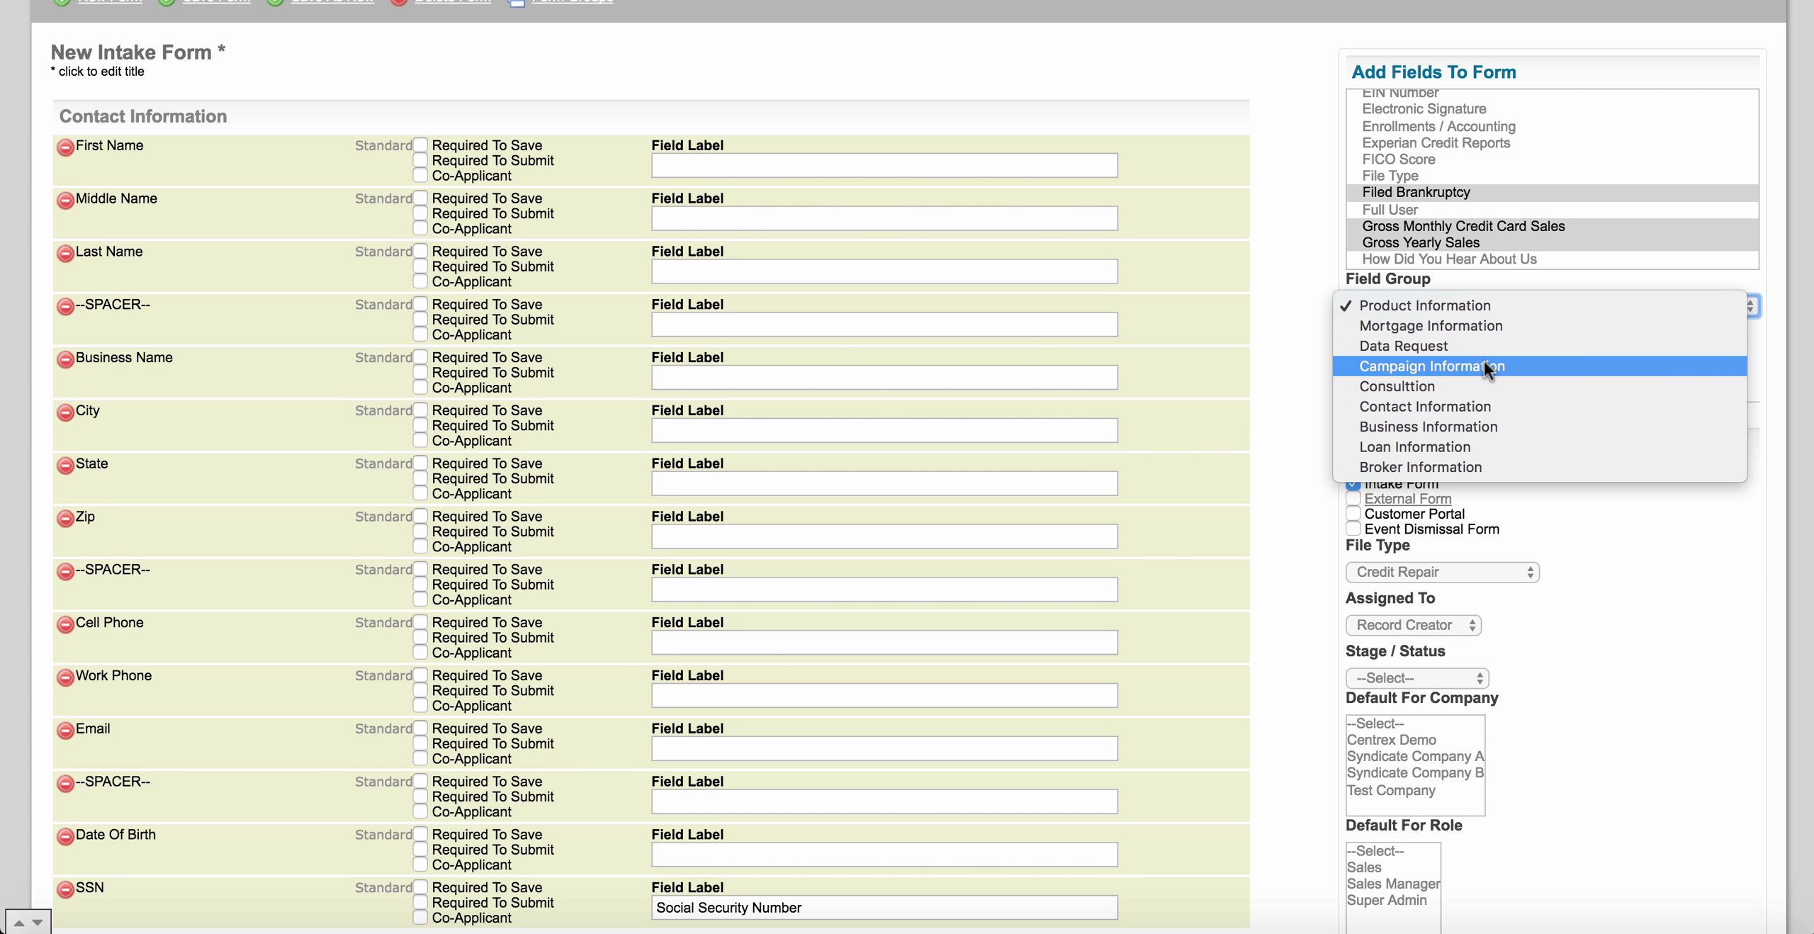
pyautogui.click(1480, 425)
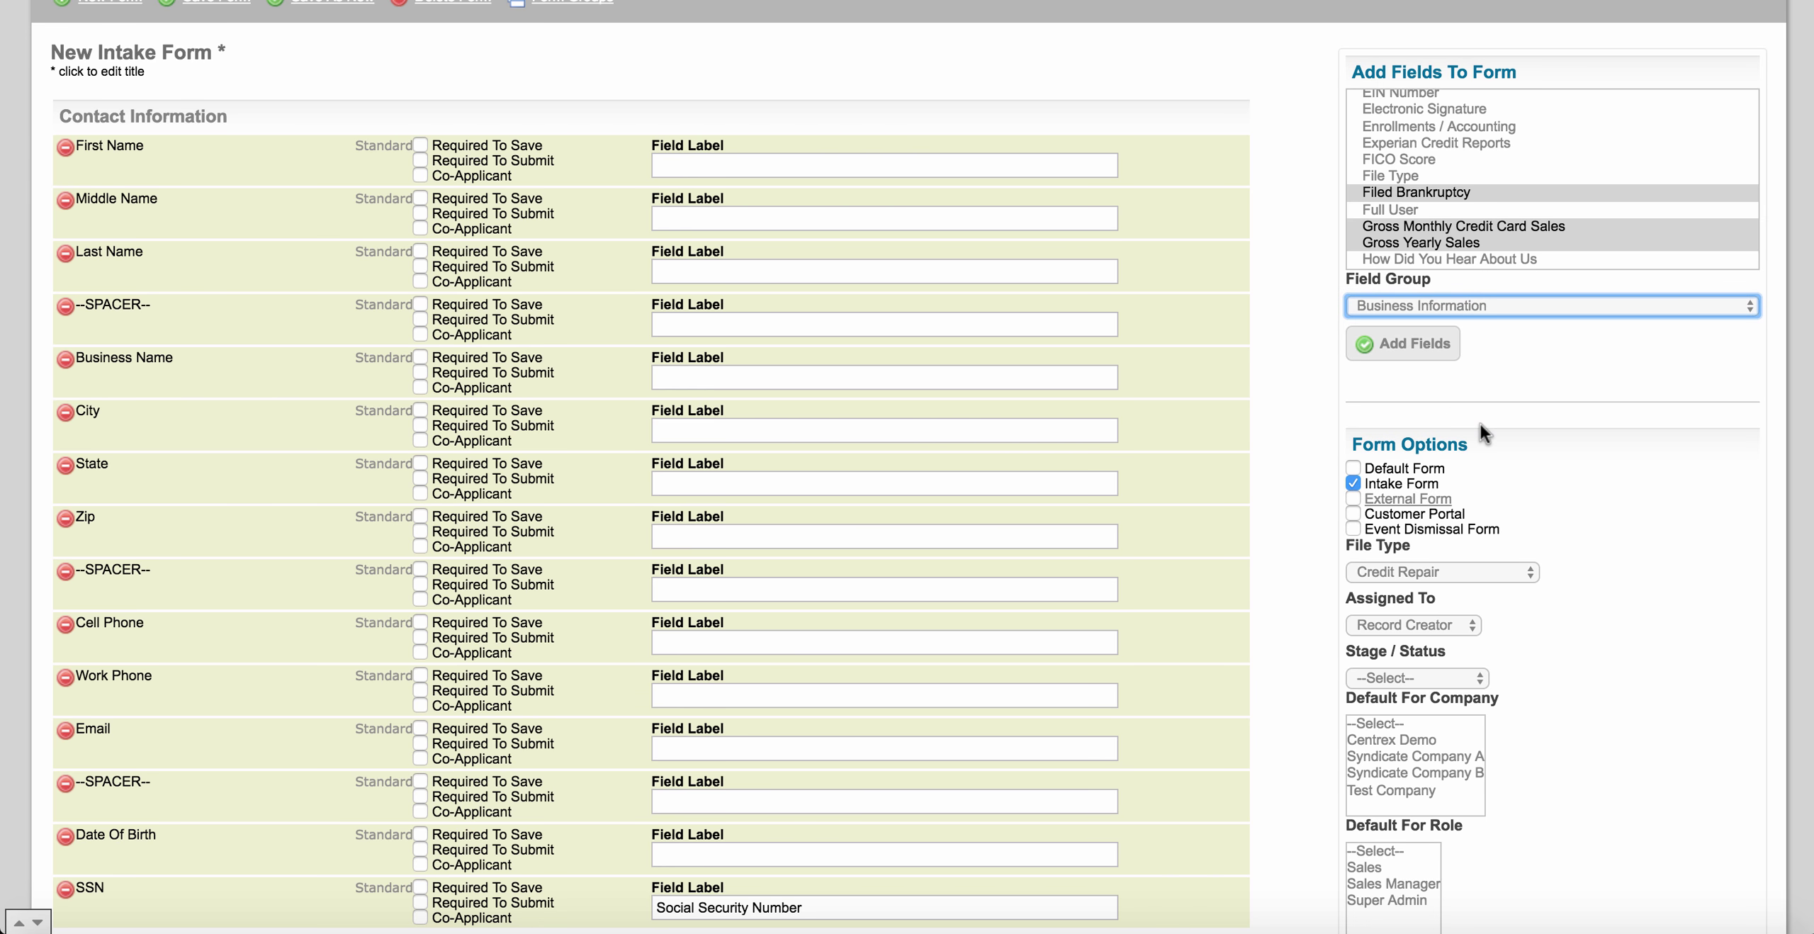
pyautogui.click(1417, 344)
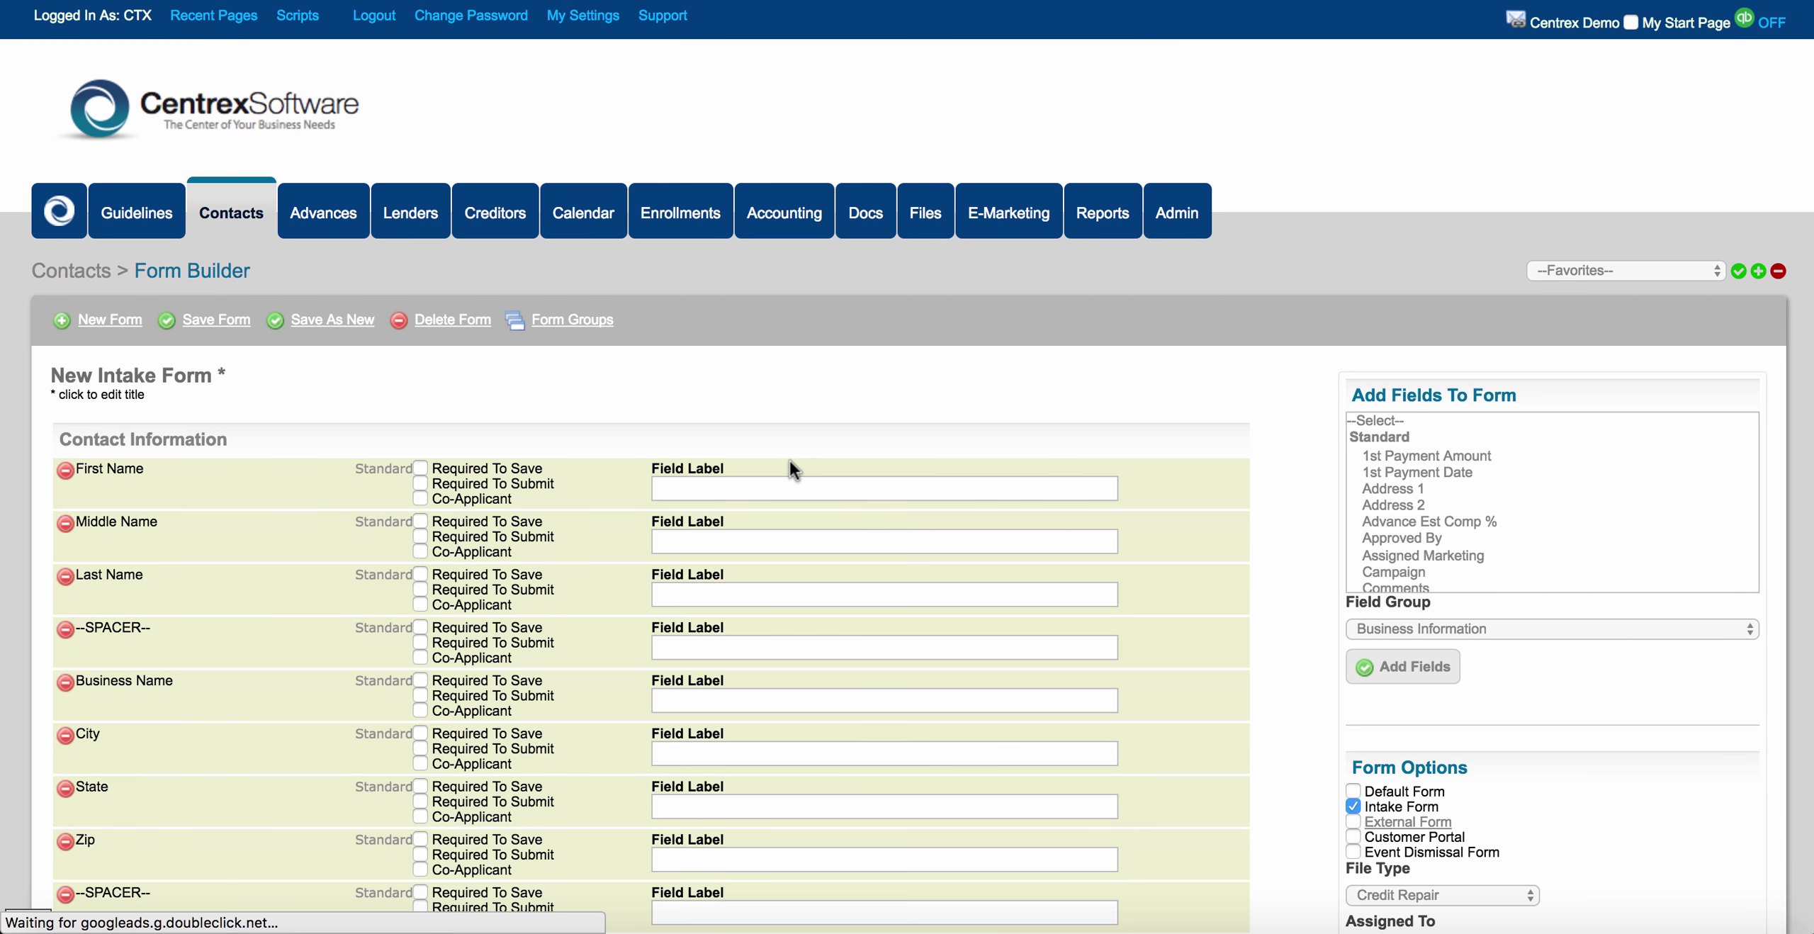
pyautogui.scroll(-10, 312, 593)
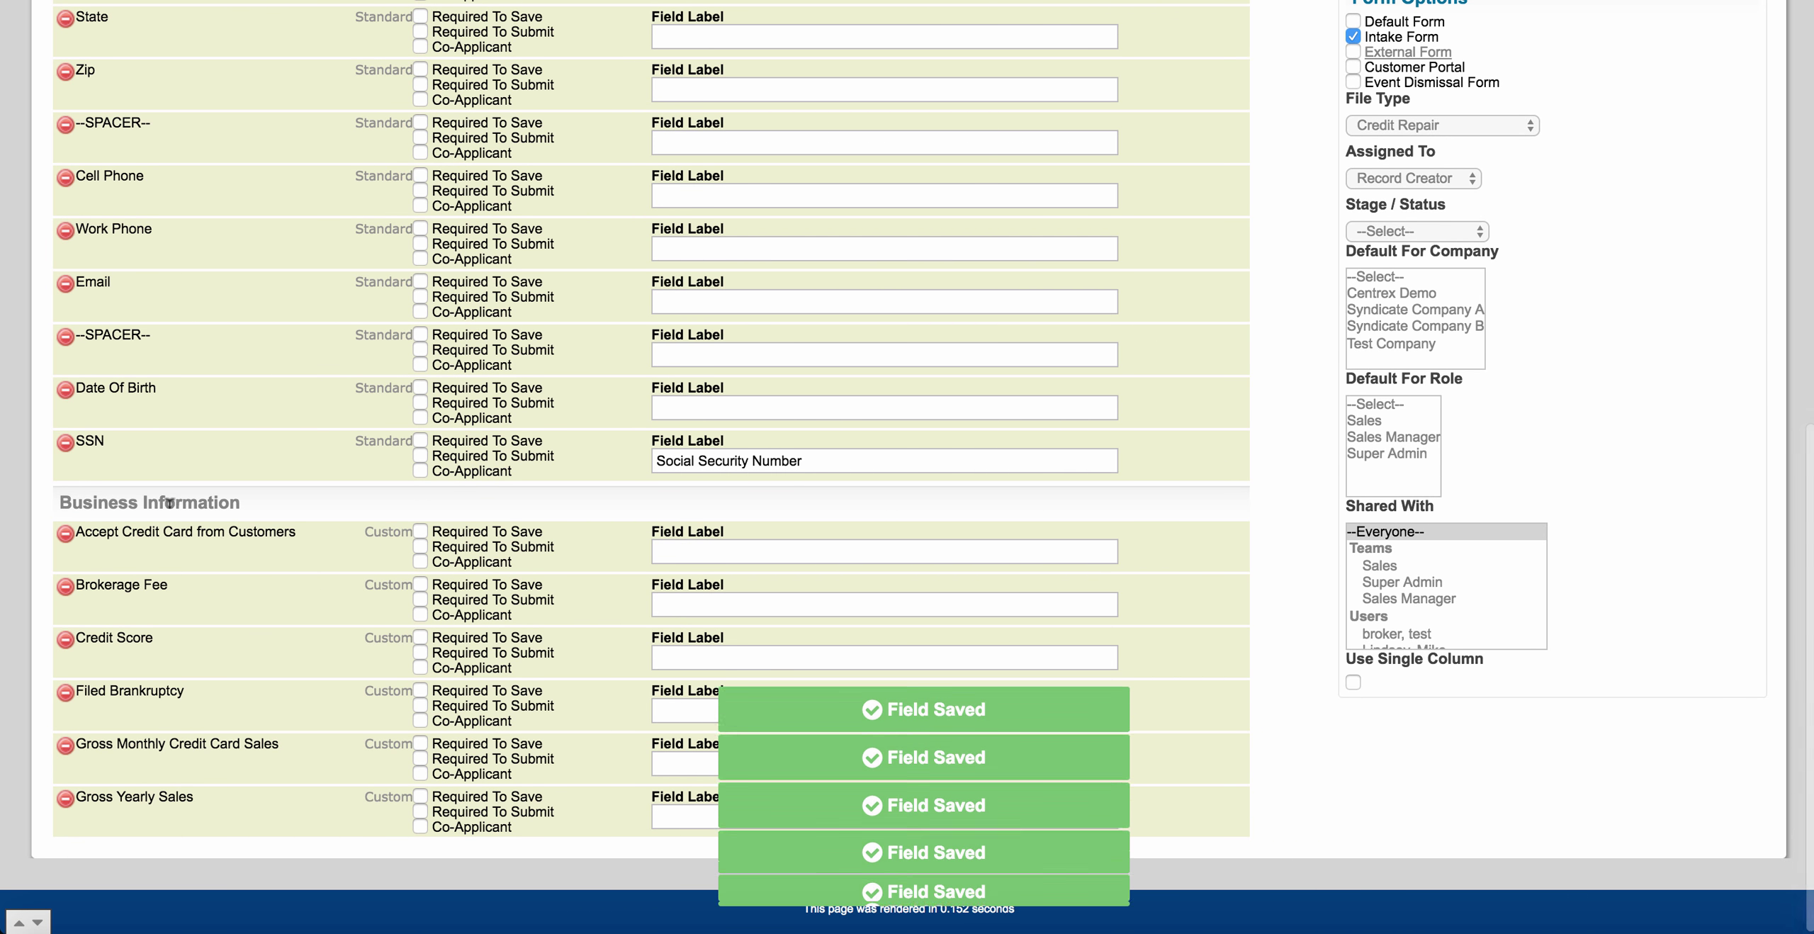
pyautogui.scroll(10, 169, 502)
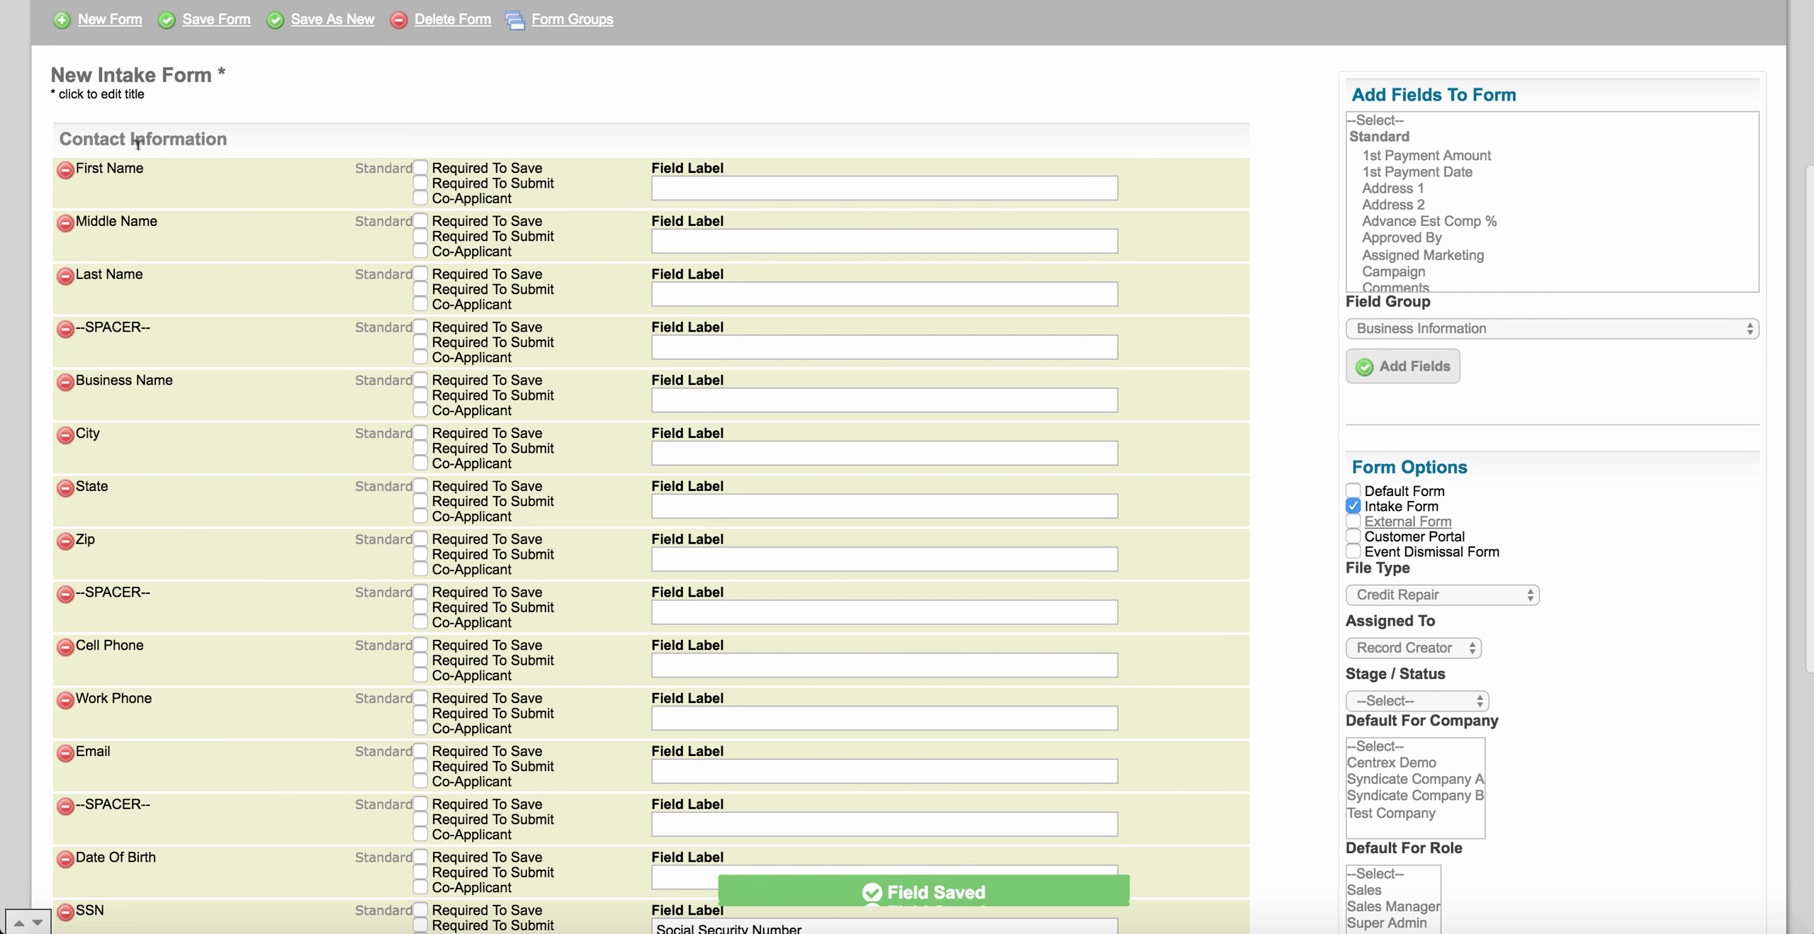
pyautogui.scroll(-2, 176, 487)
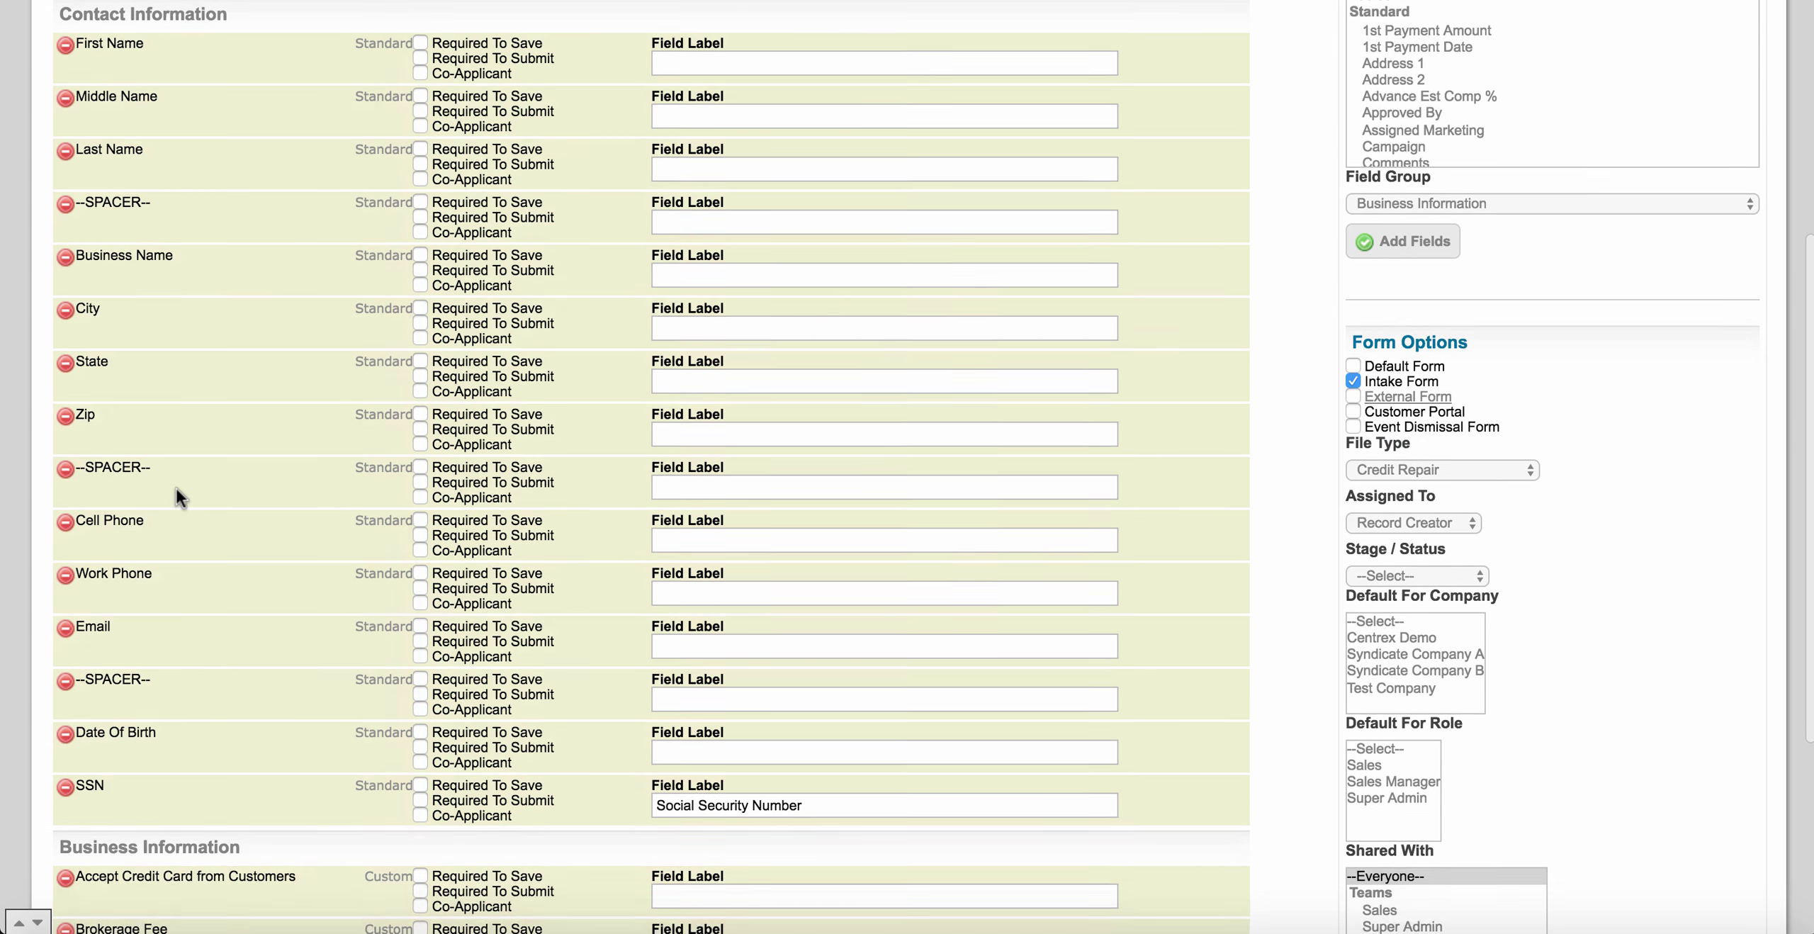
pyautogui.scroll(-1, 176, 488)
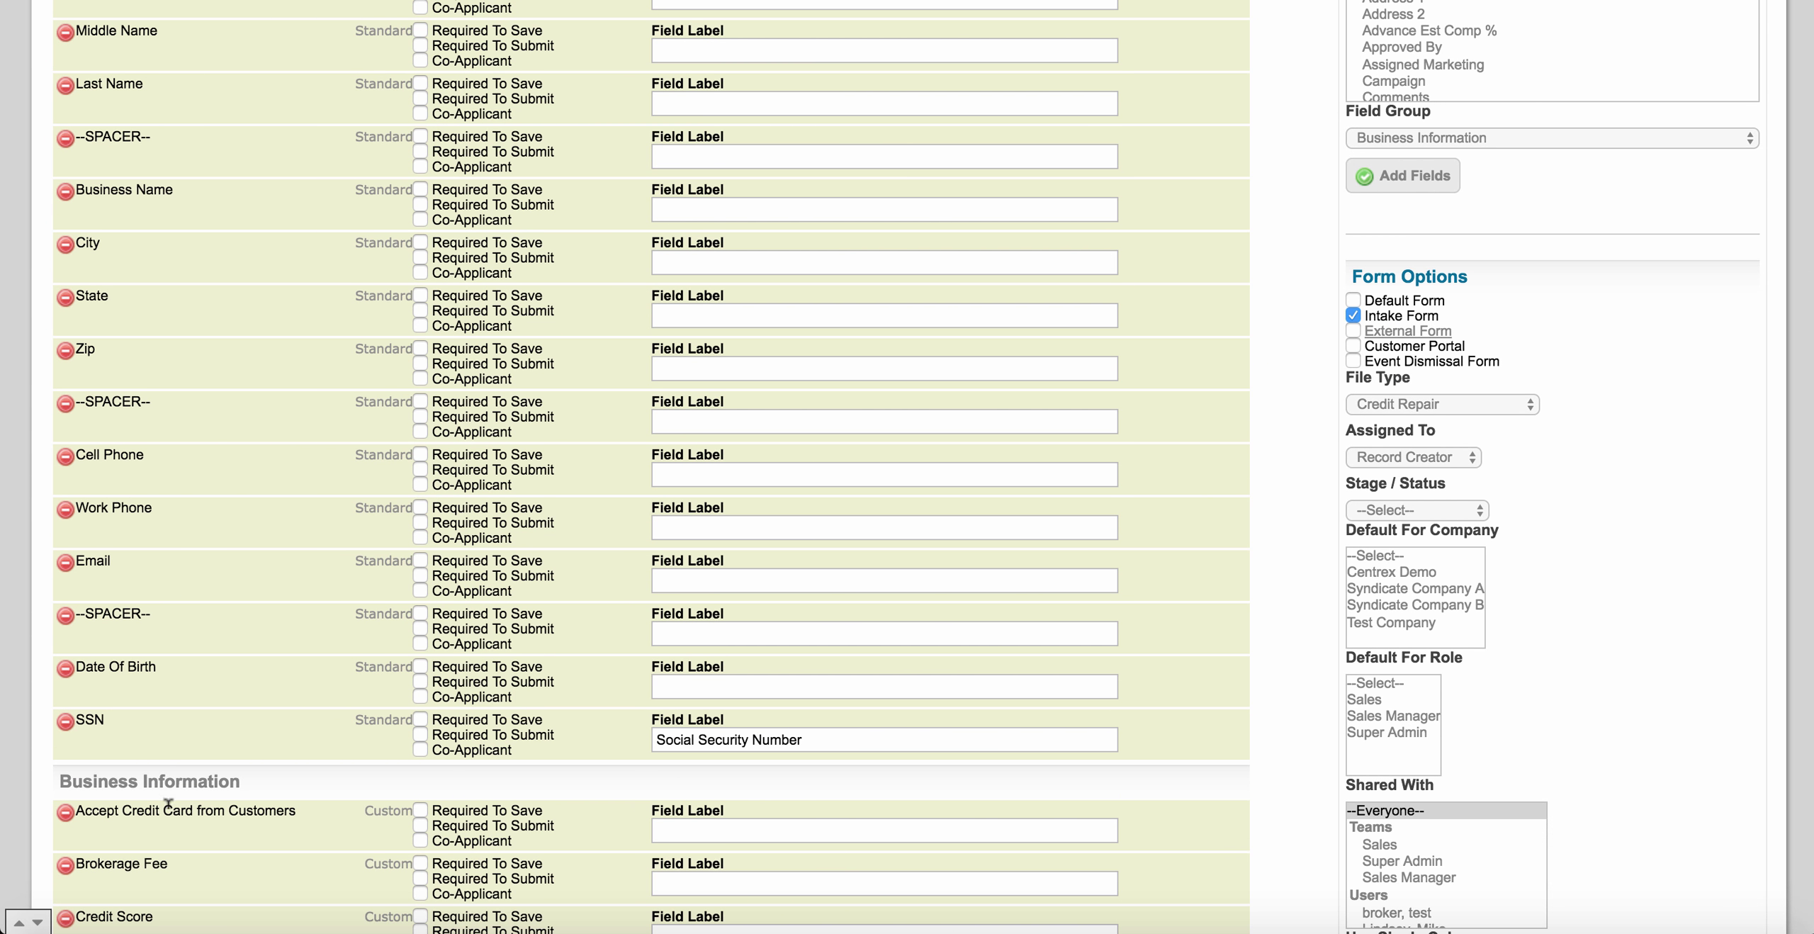
pyautogui.scroll(-2, 195, 663)
pyautogui.scroll(5, 221, 610)
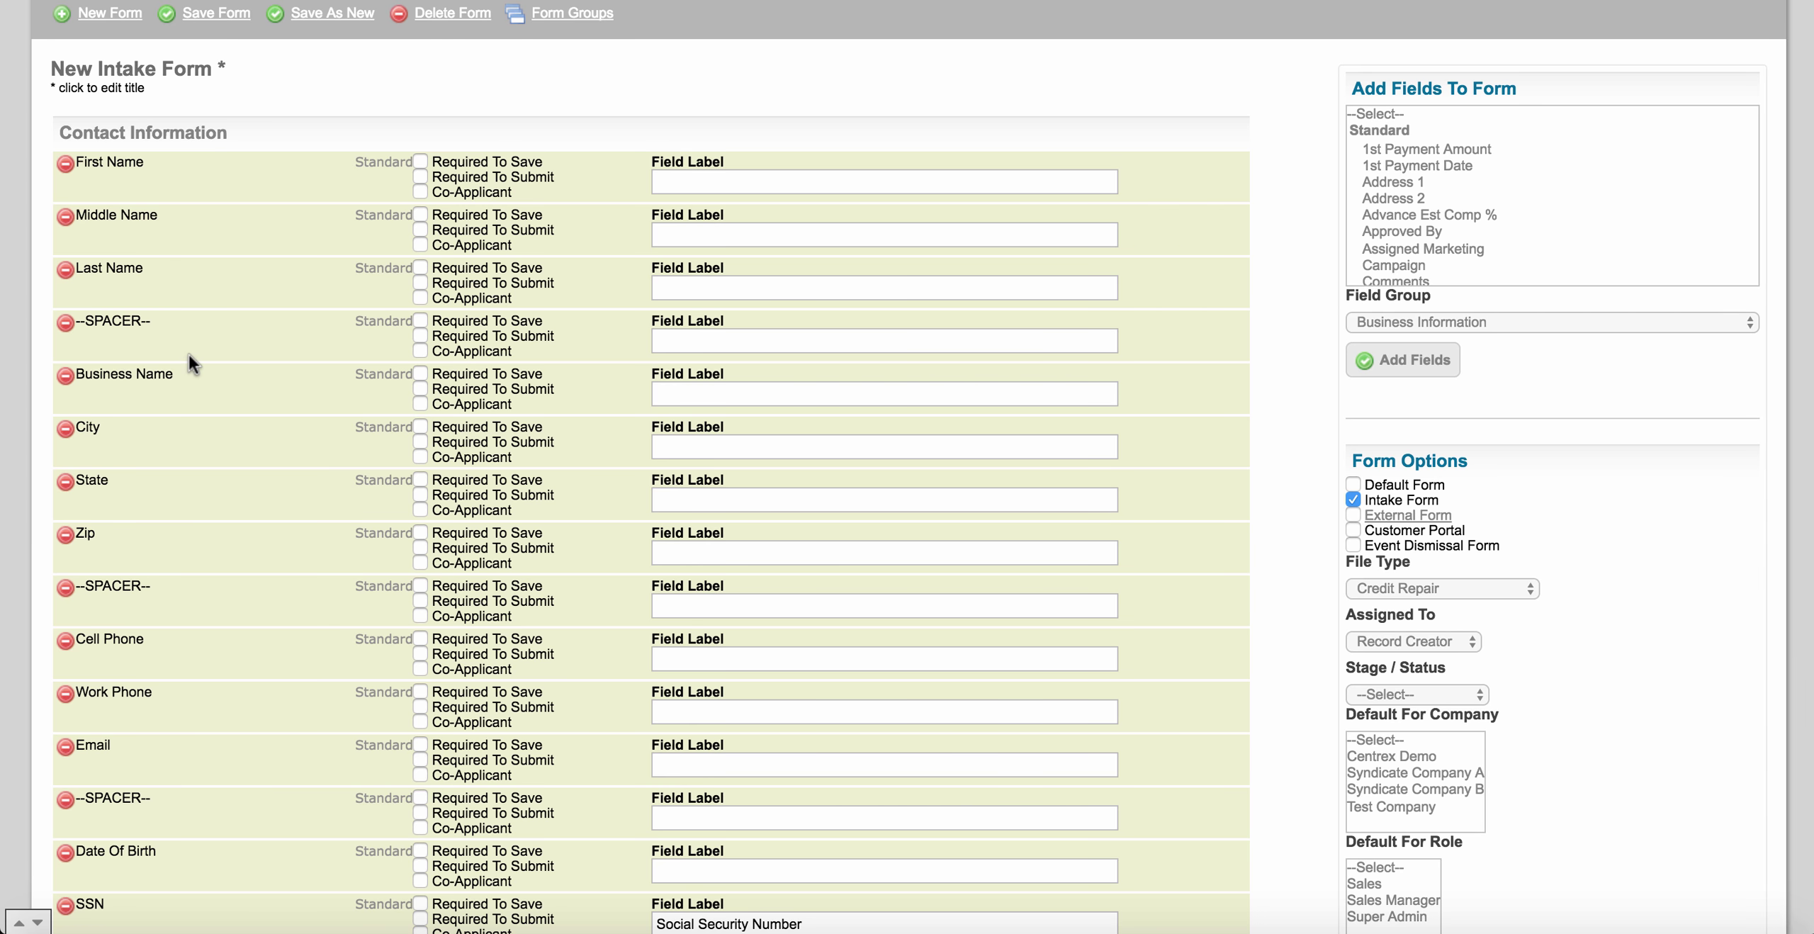
pyautogui.scroll(-6, 221, 519)
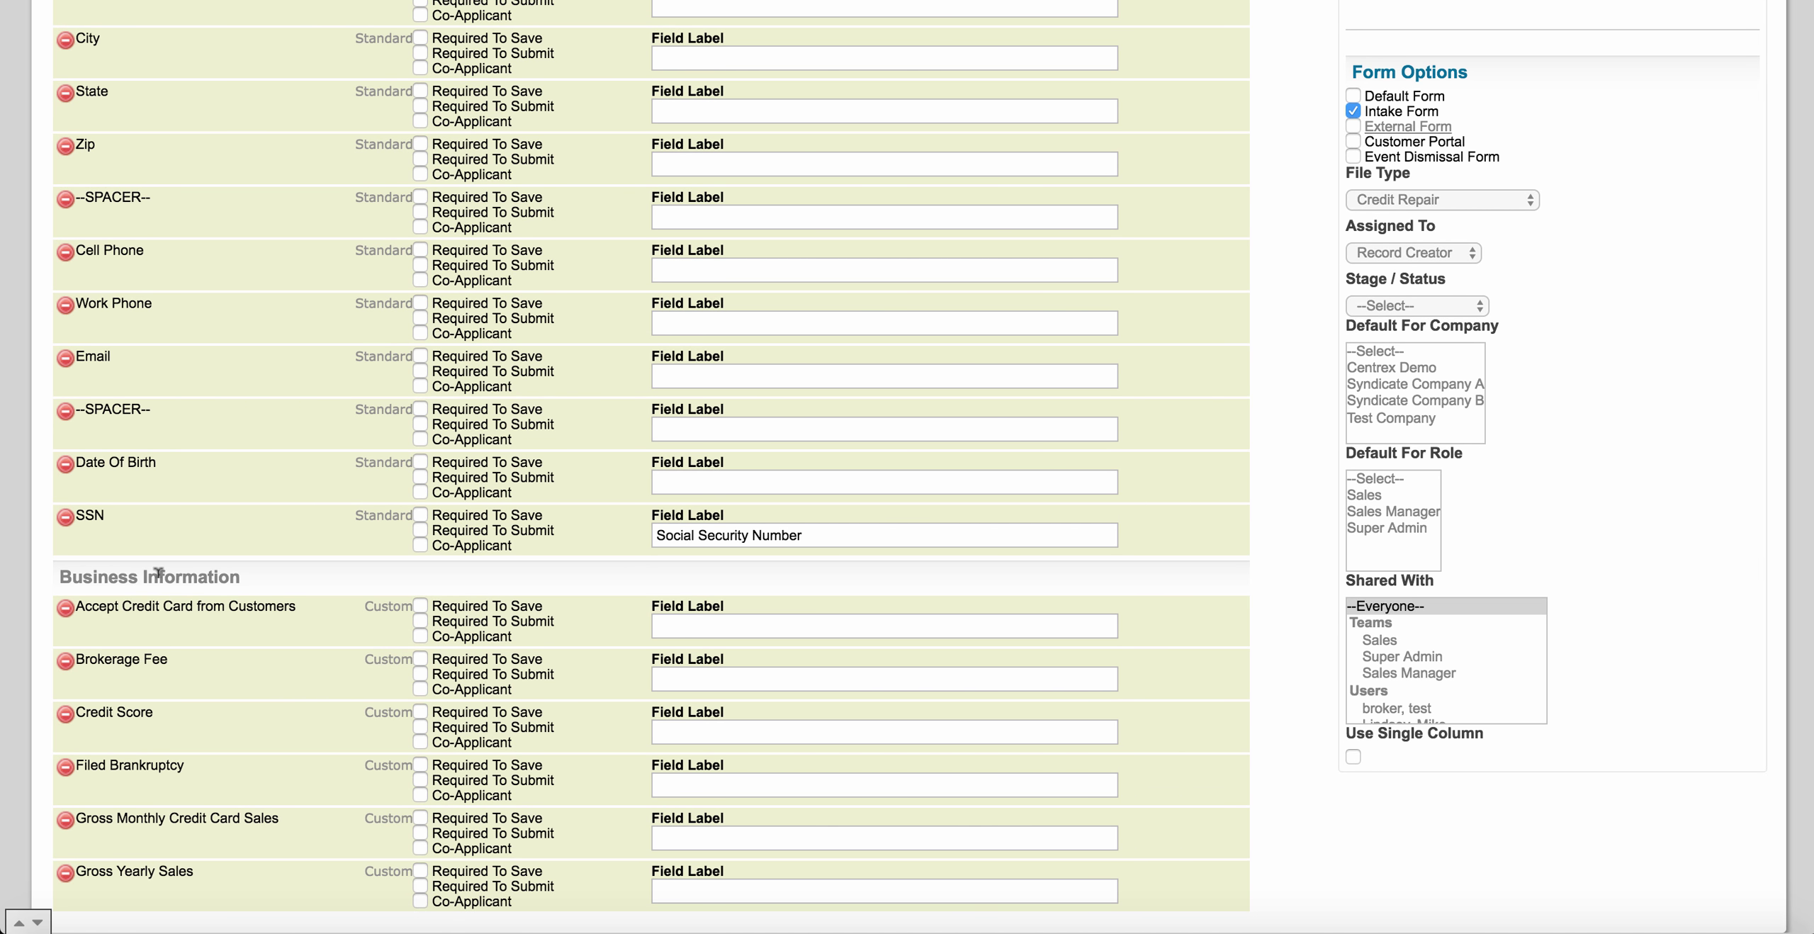
pyautogui.moveTo(158, 572); pyautogui.dragTo(199, 272)
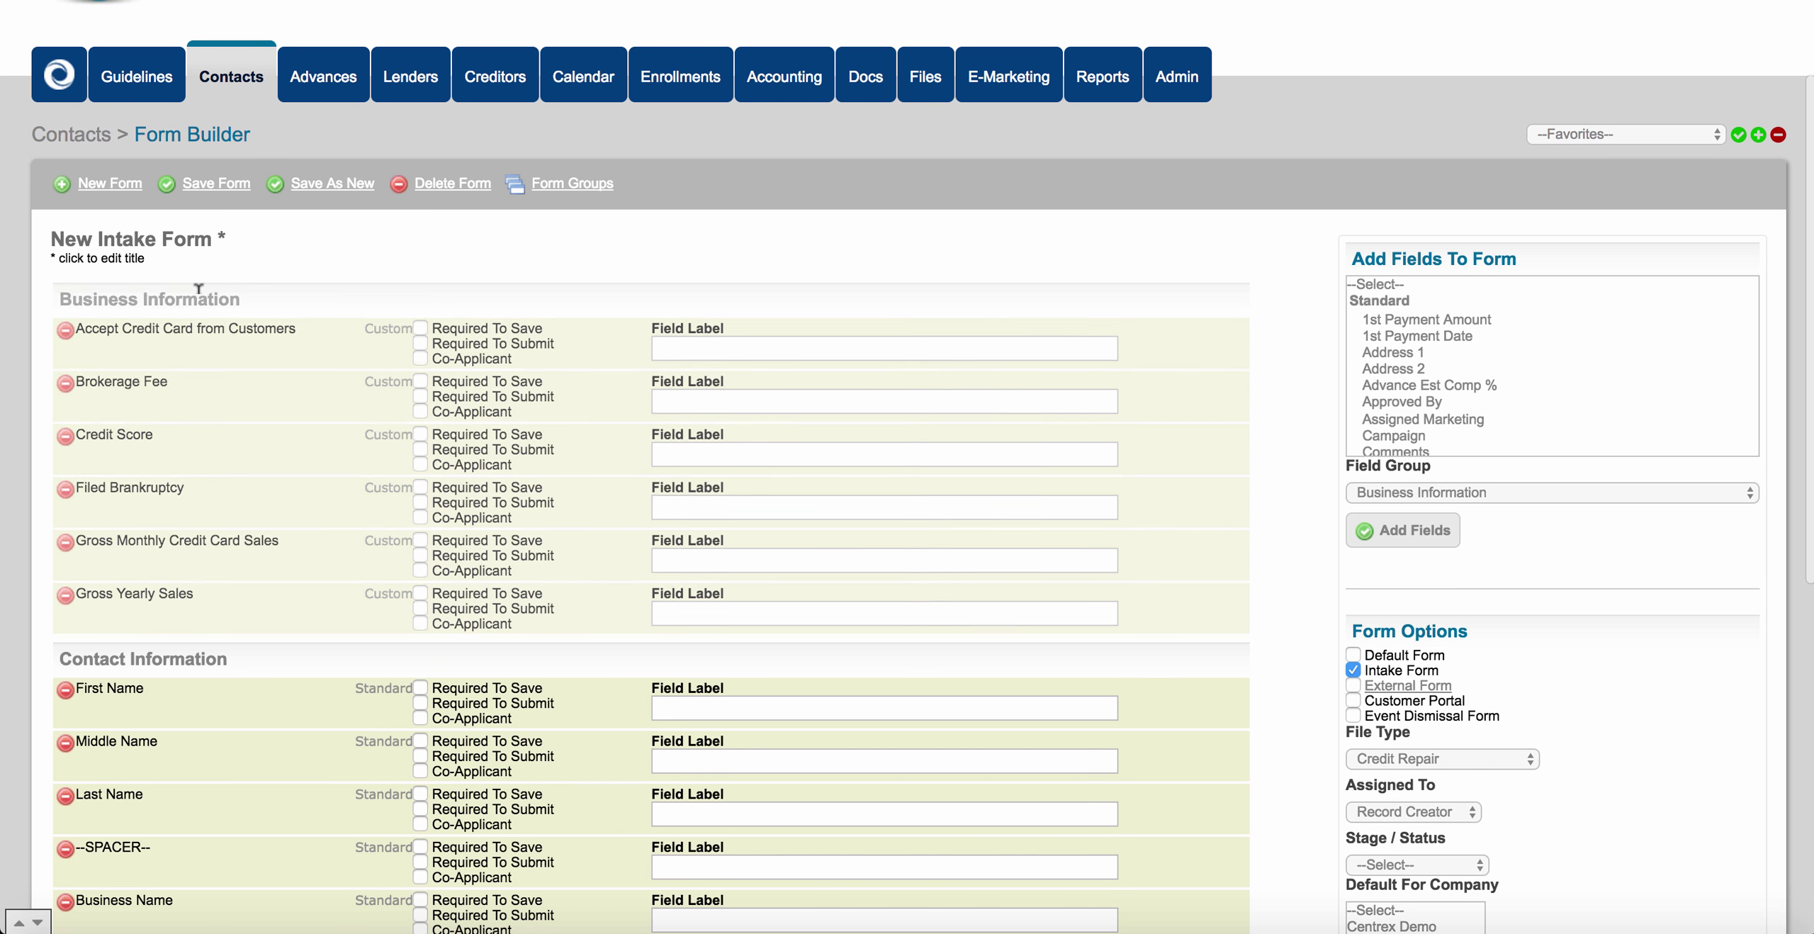
pyautogui.scroll(-3, 303, 450)
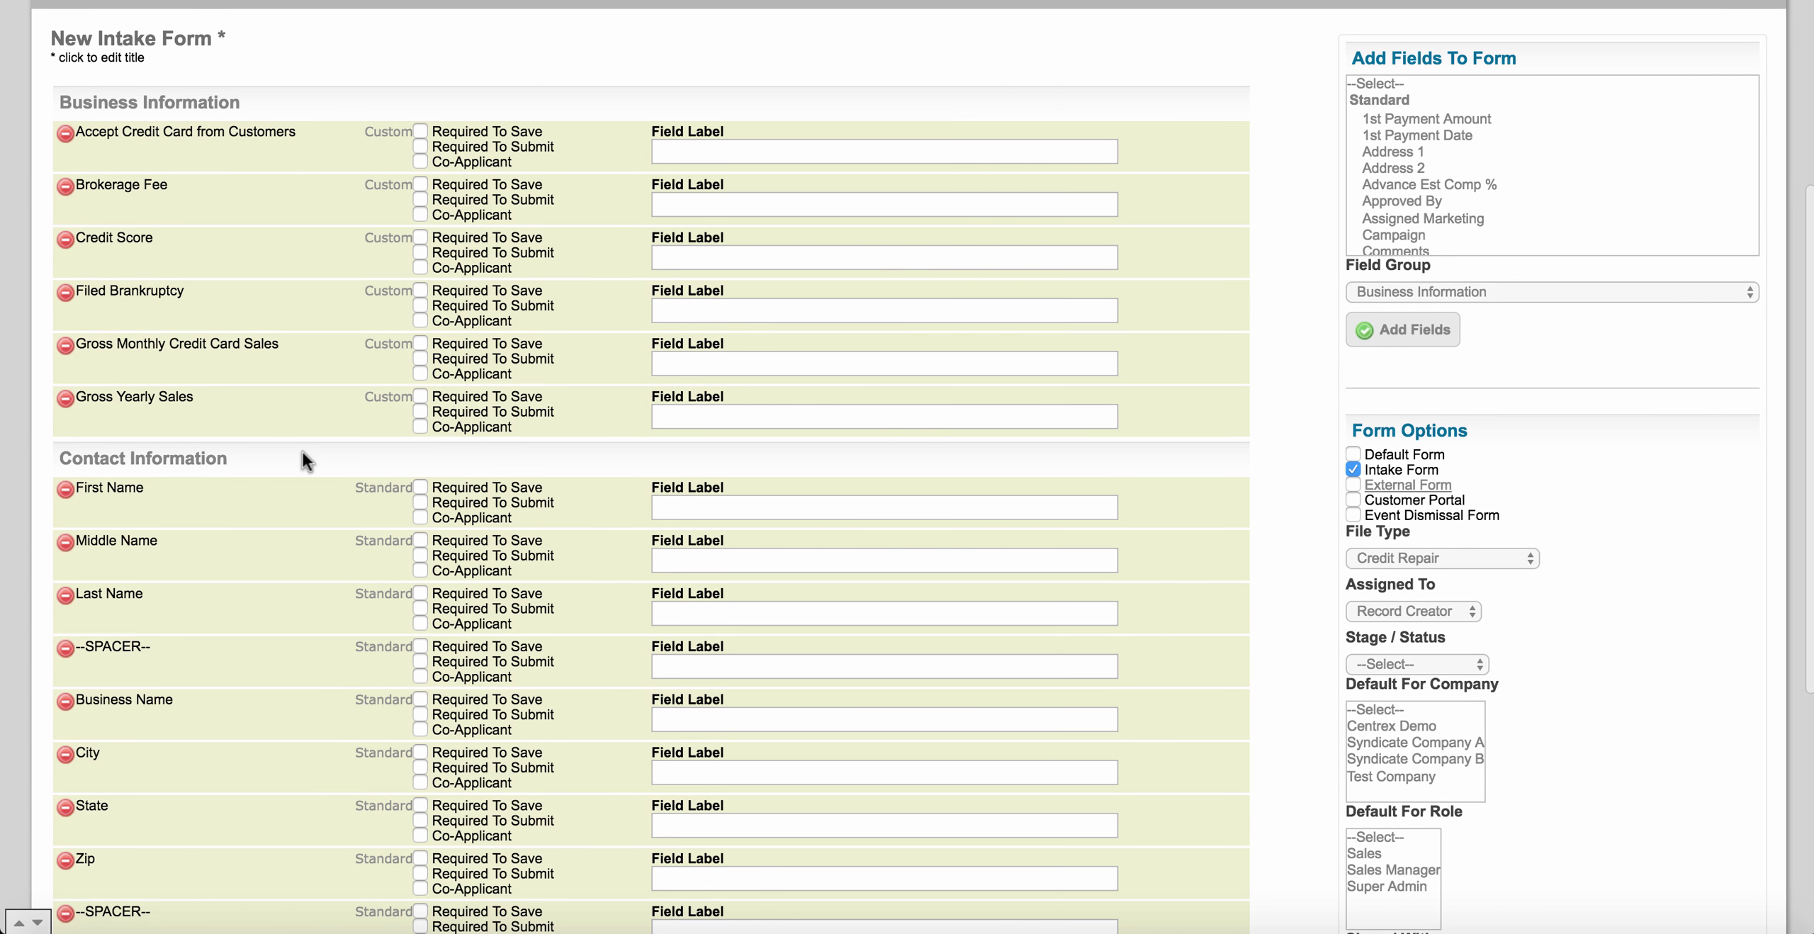
pyautogui.scroll(-2, 303, 451)
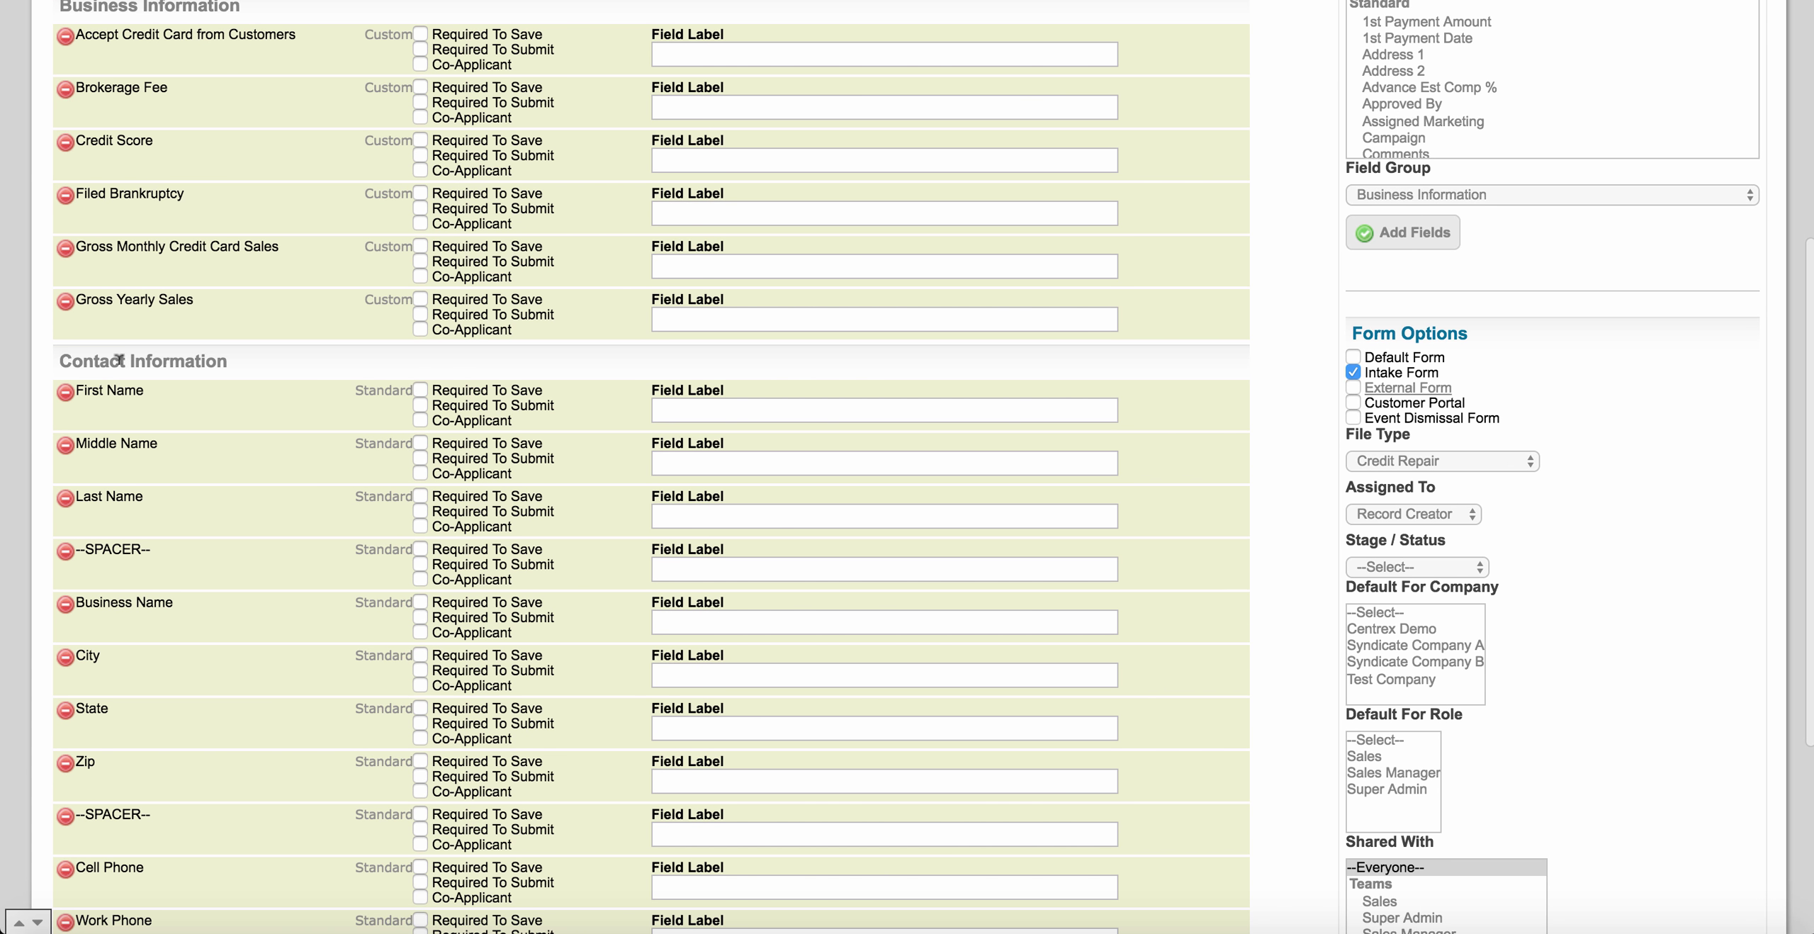
pyautogui.scroll(3, 119, 360)
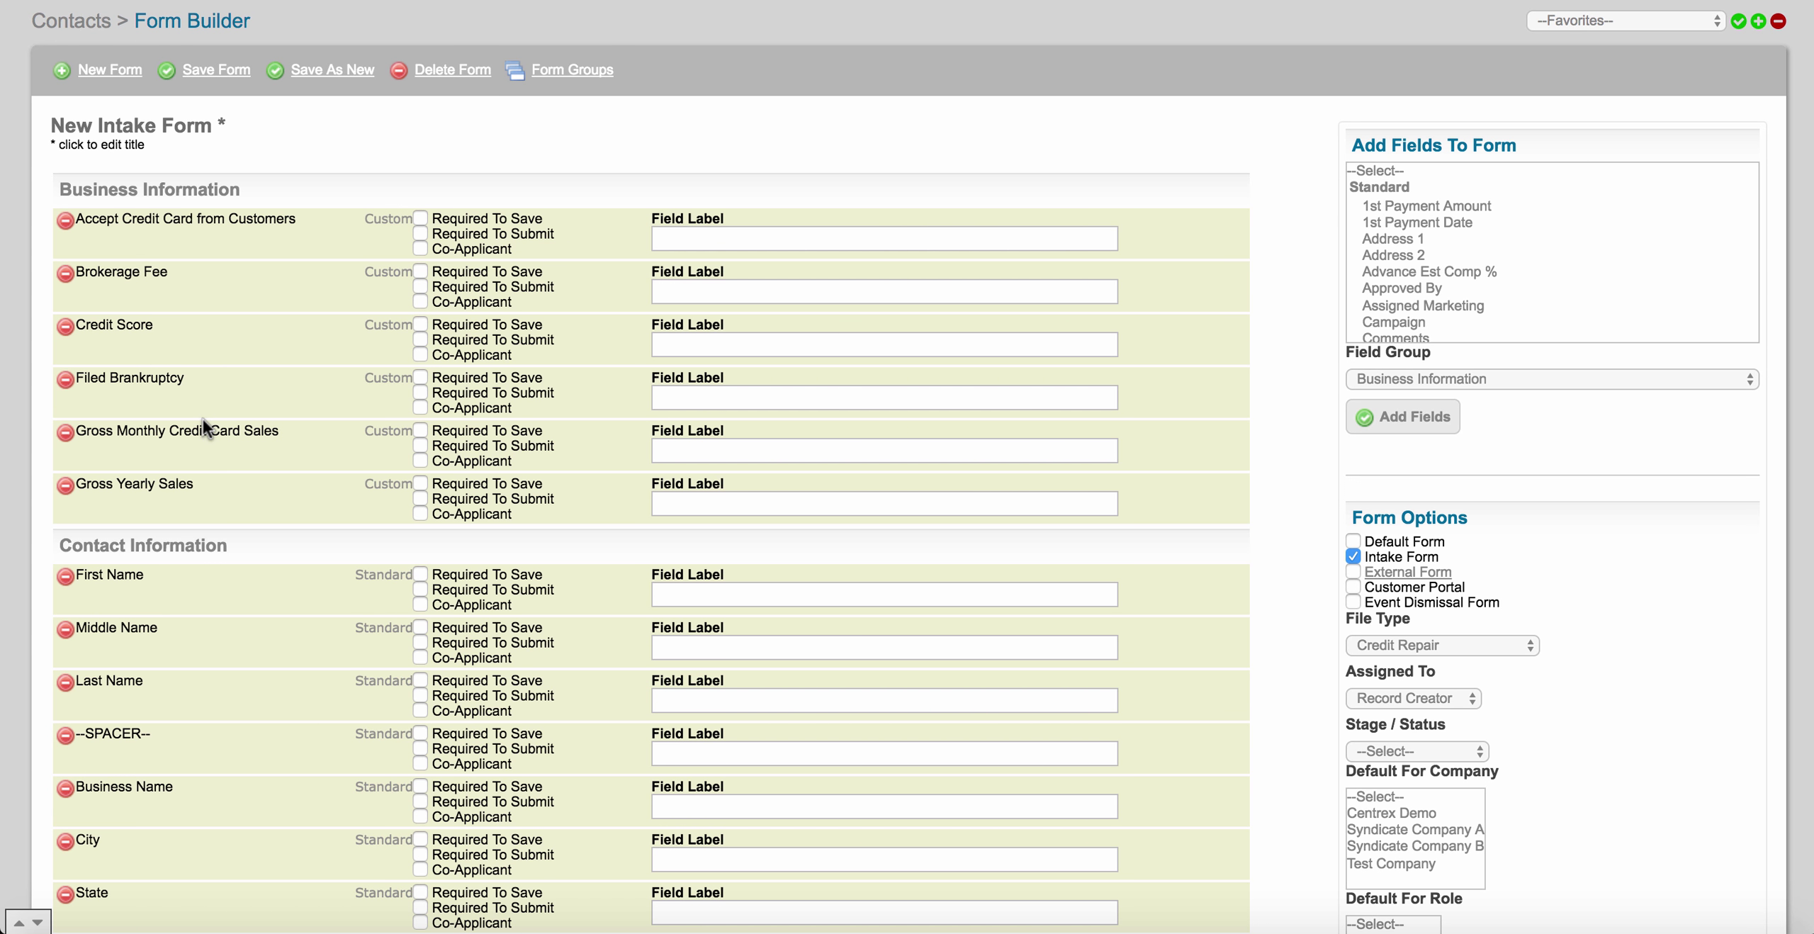
pyautogui.scroll(-2, 249, 489)
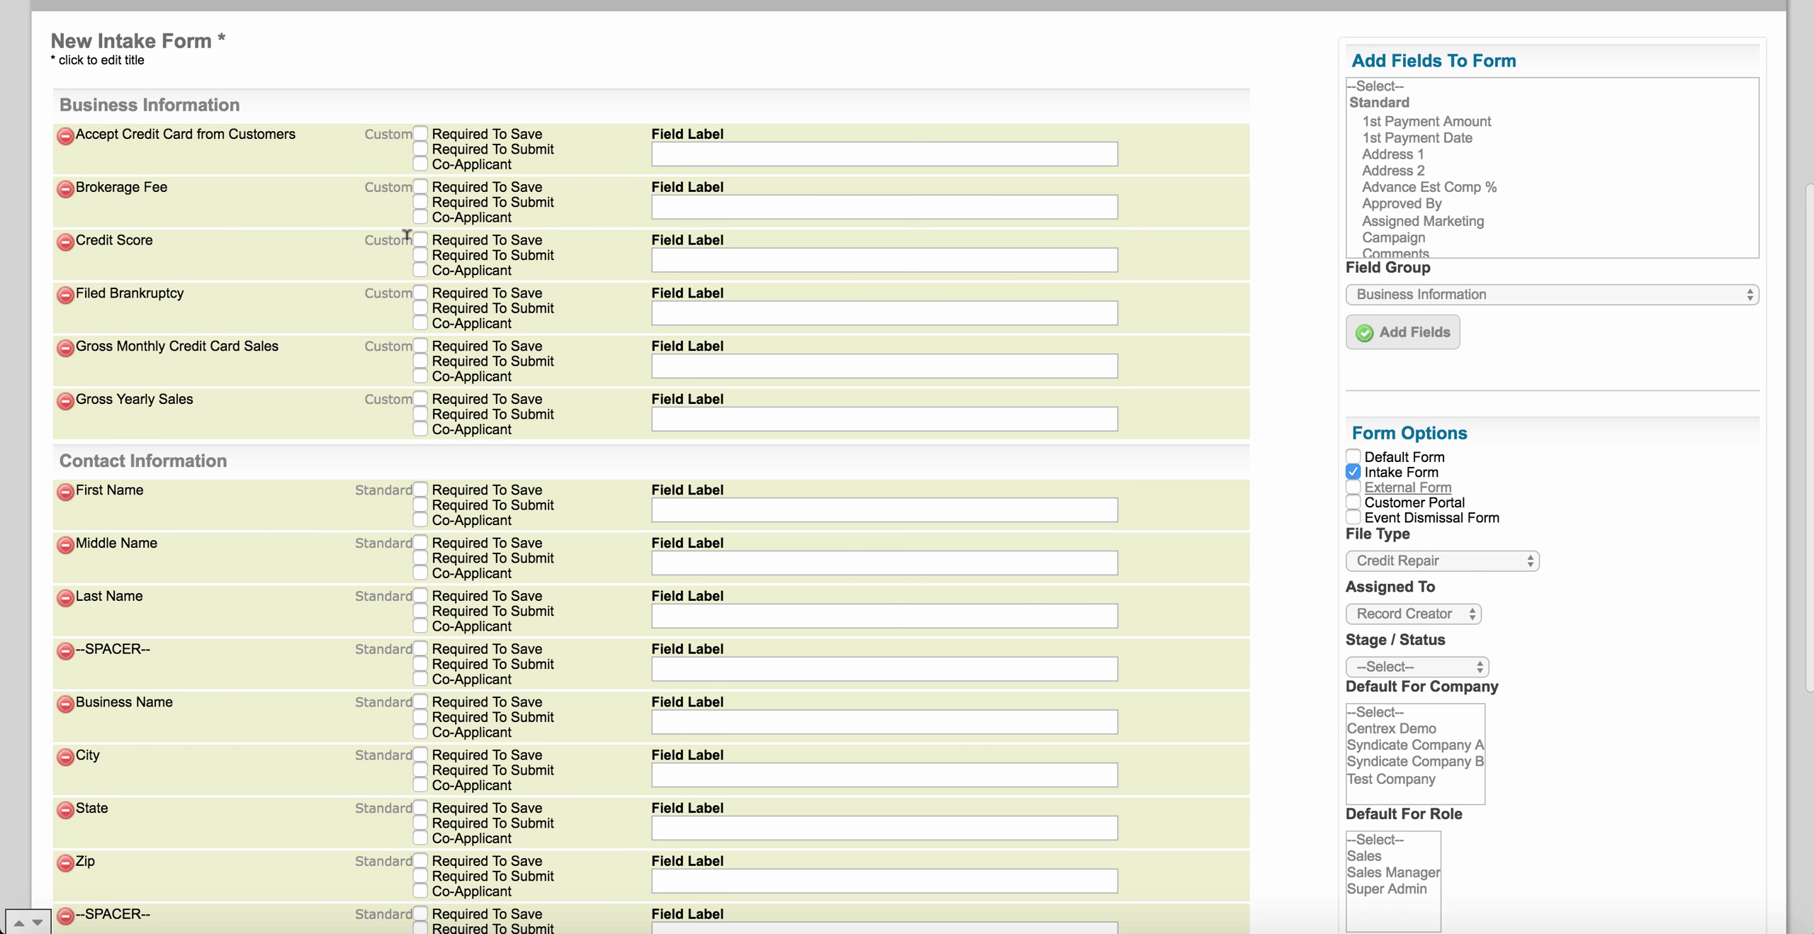
pyautogui.scroll(-3, 366, 405)
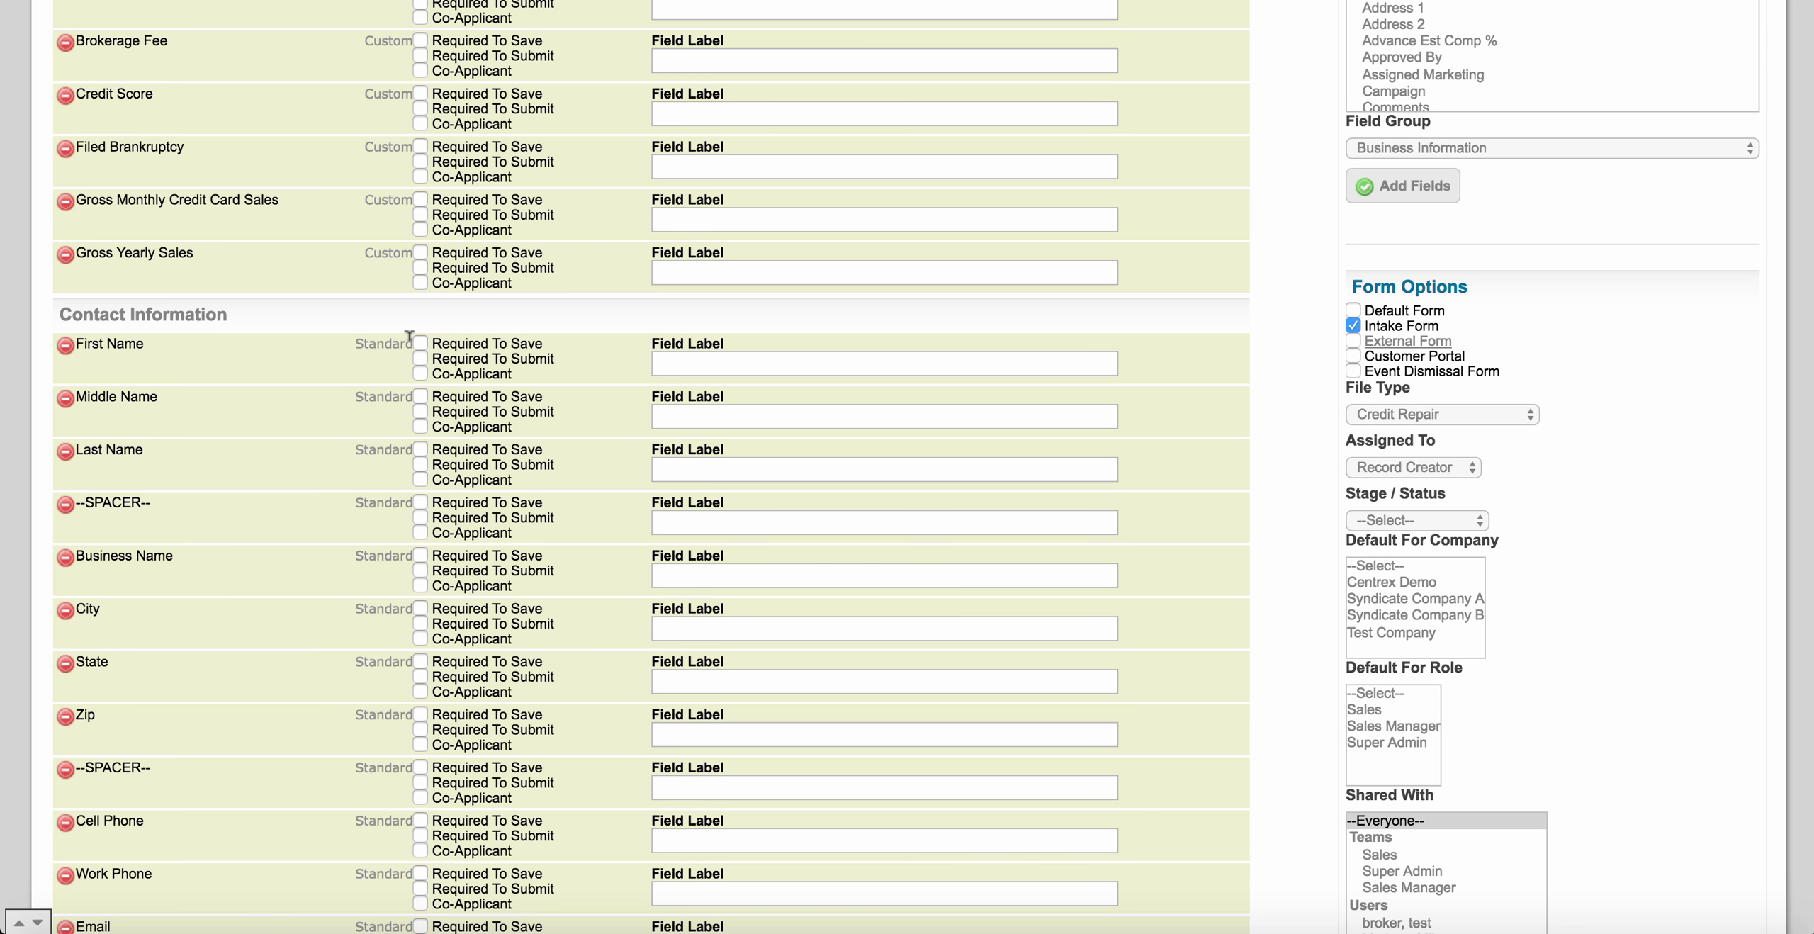
pyautogui.scroll(6, 561, 405)
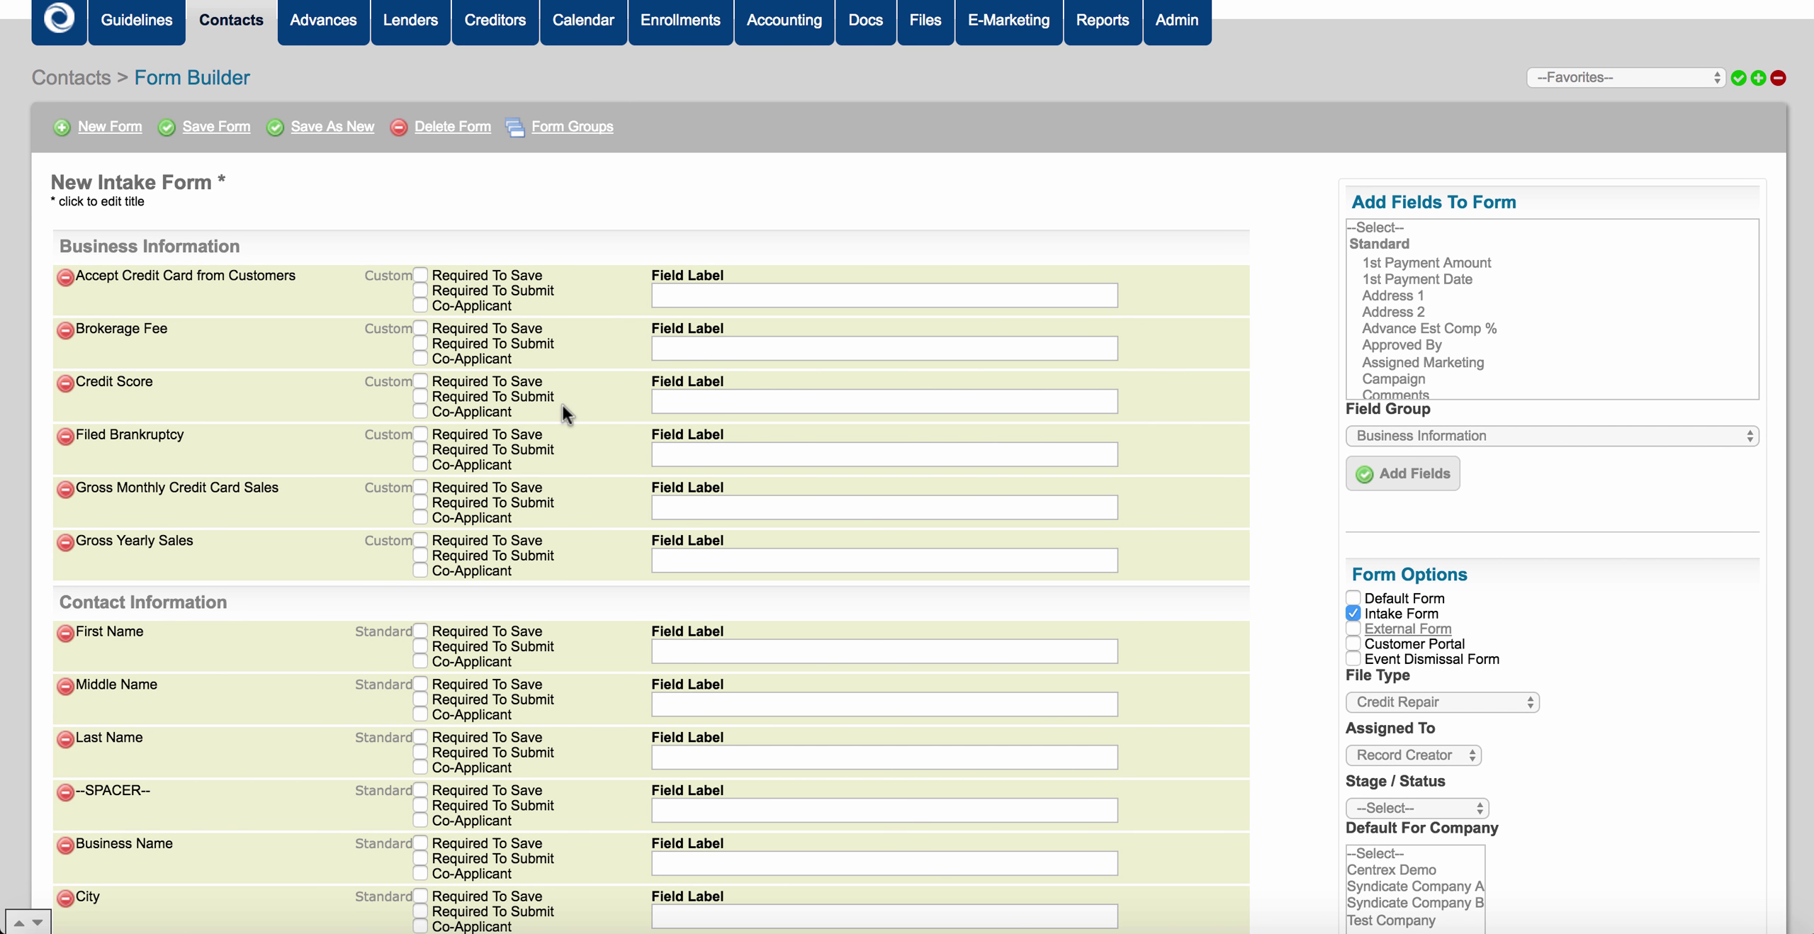
pyautogui.scroll(2, 561, 406)
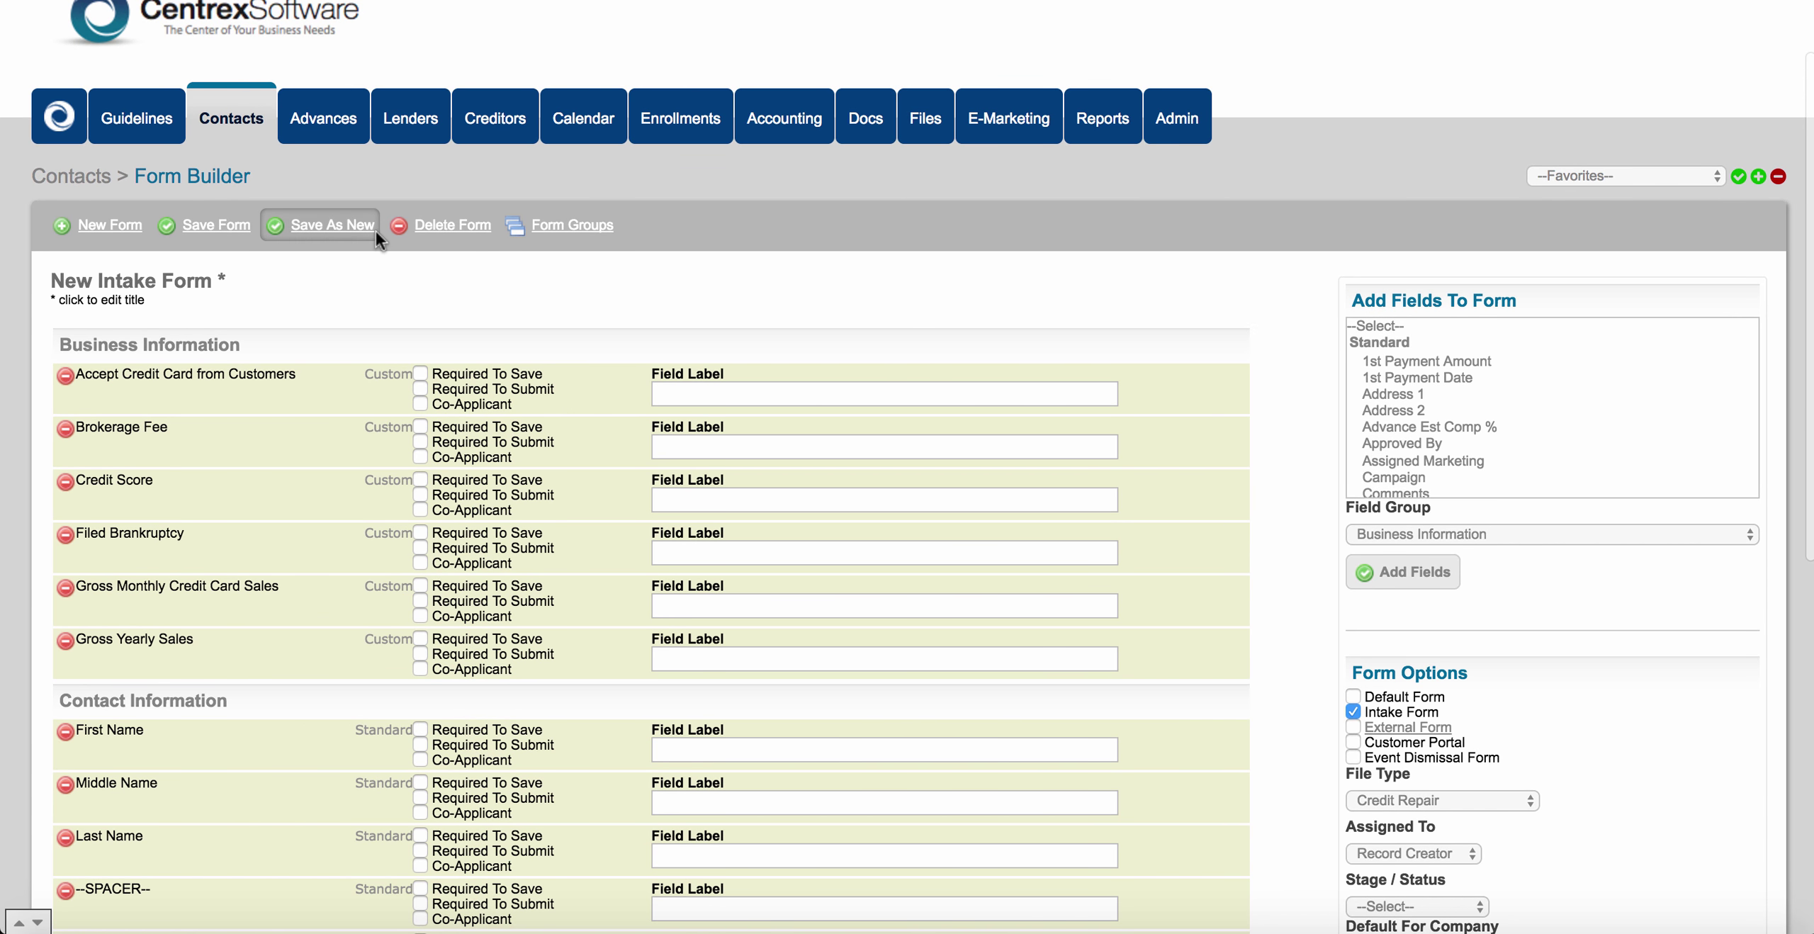
# Save the New Intake Form and preview it as a layout in Add a Contact.
pyautogui.click(196, 225)
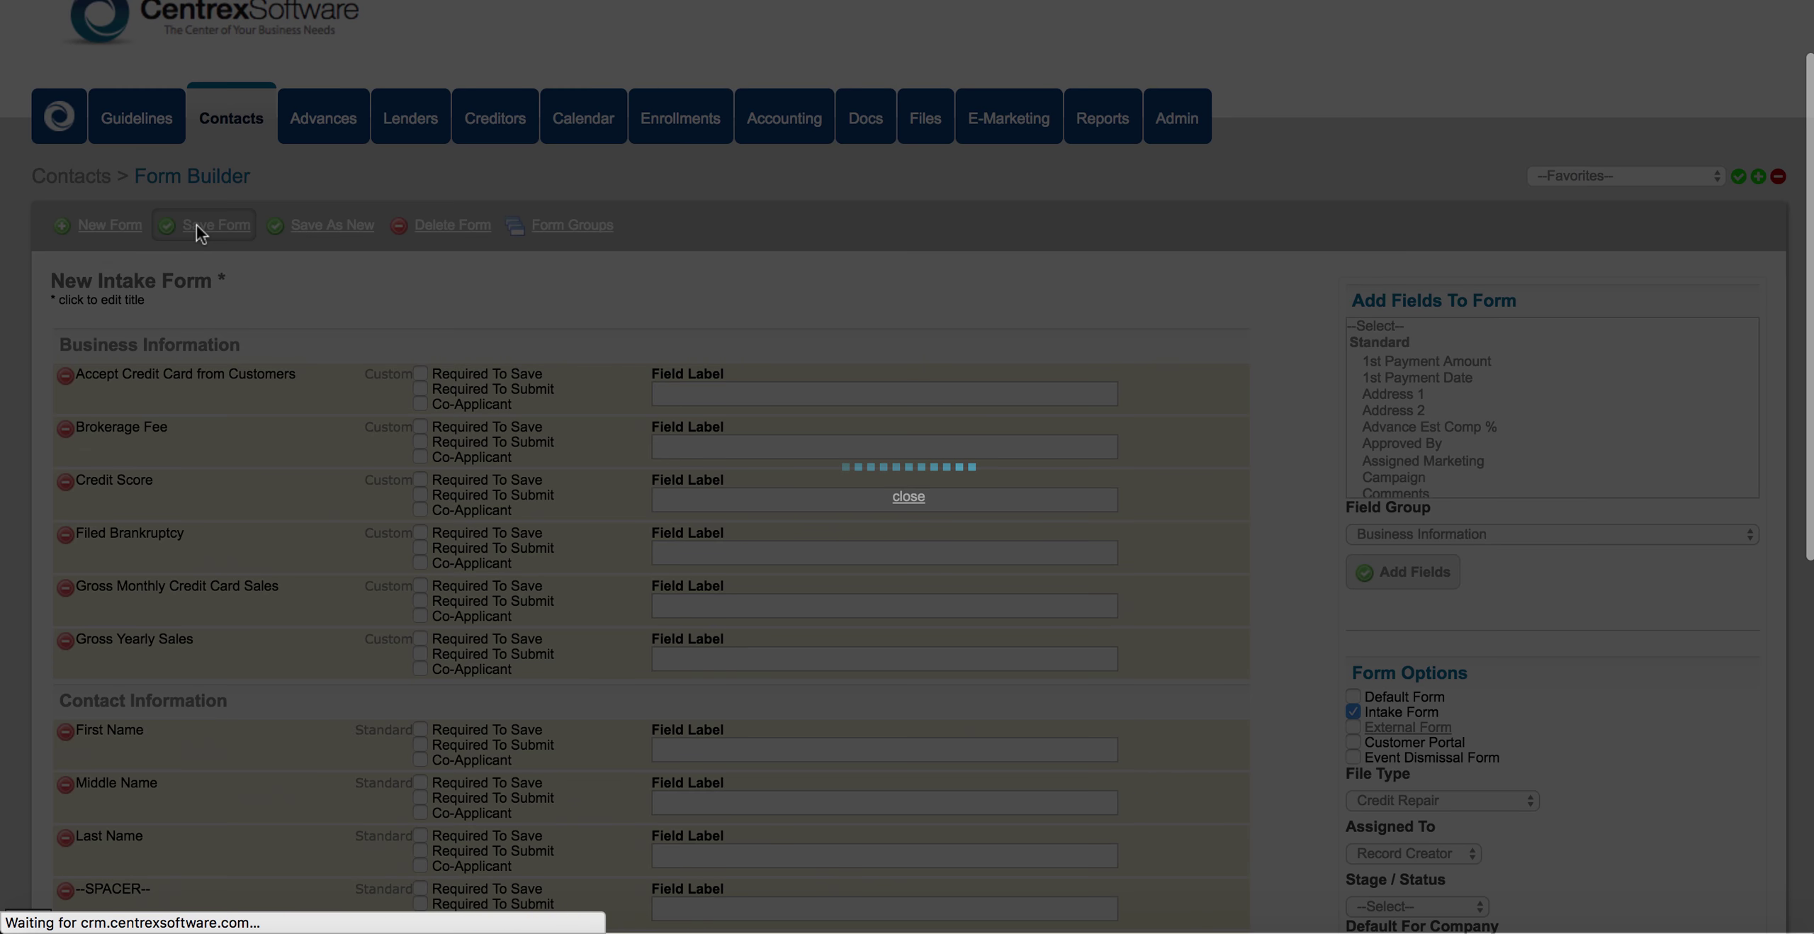
pyautogui.click(228, 215)
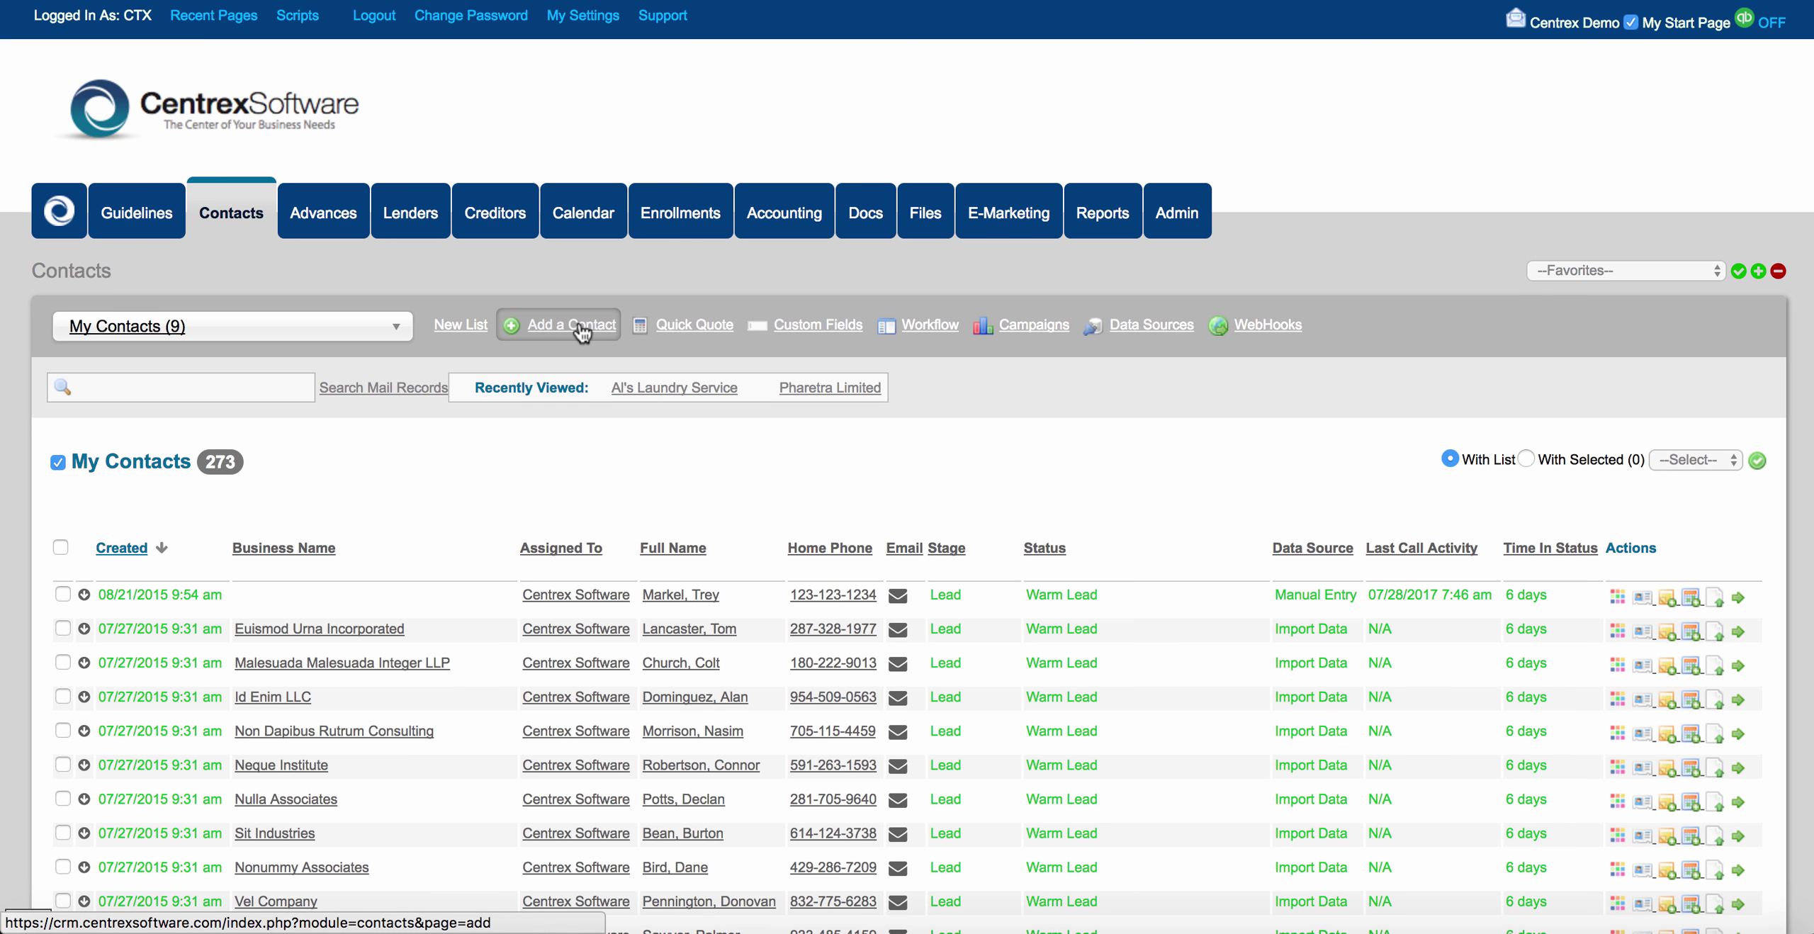
pyautogui.click(585, 326)
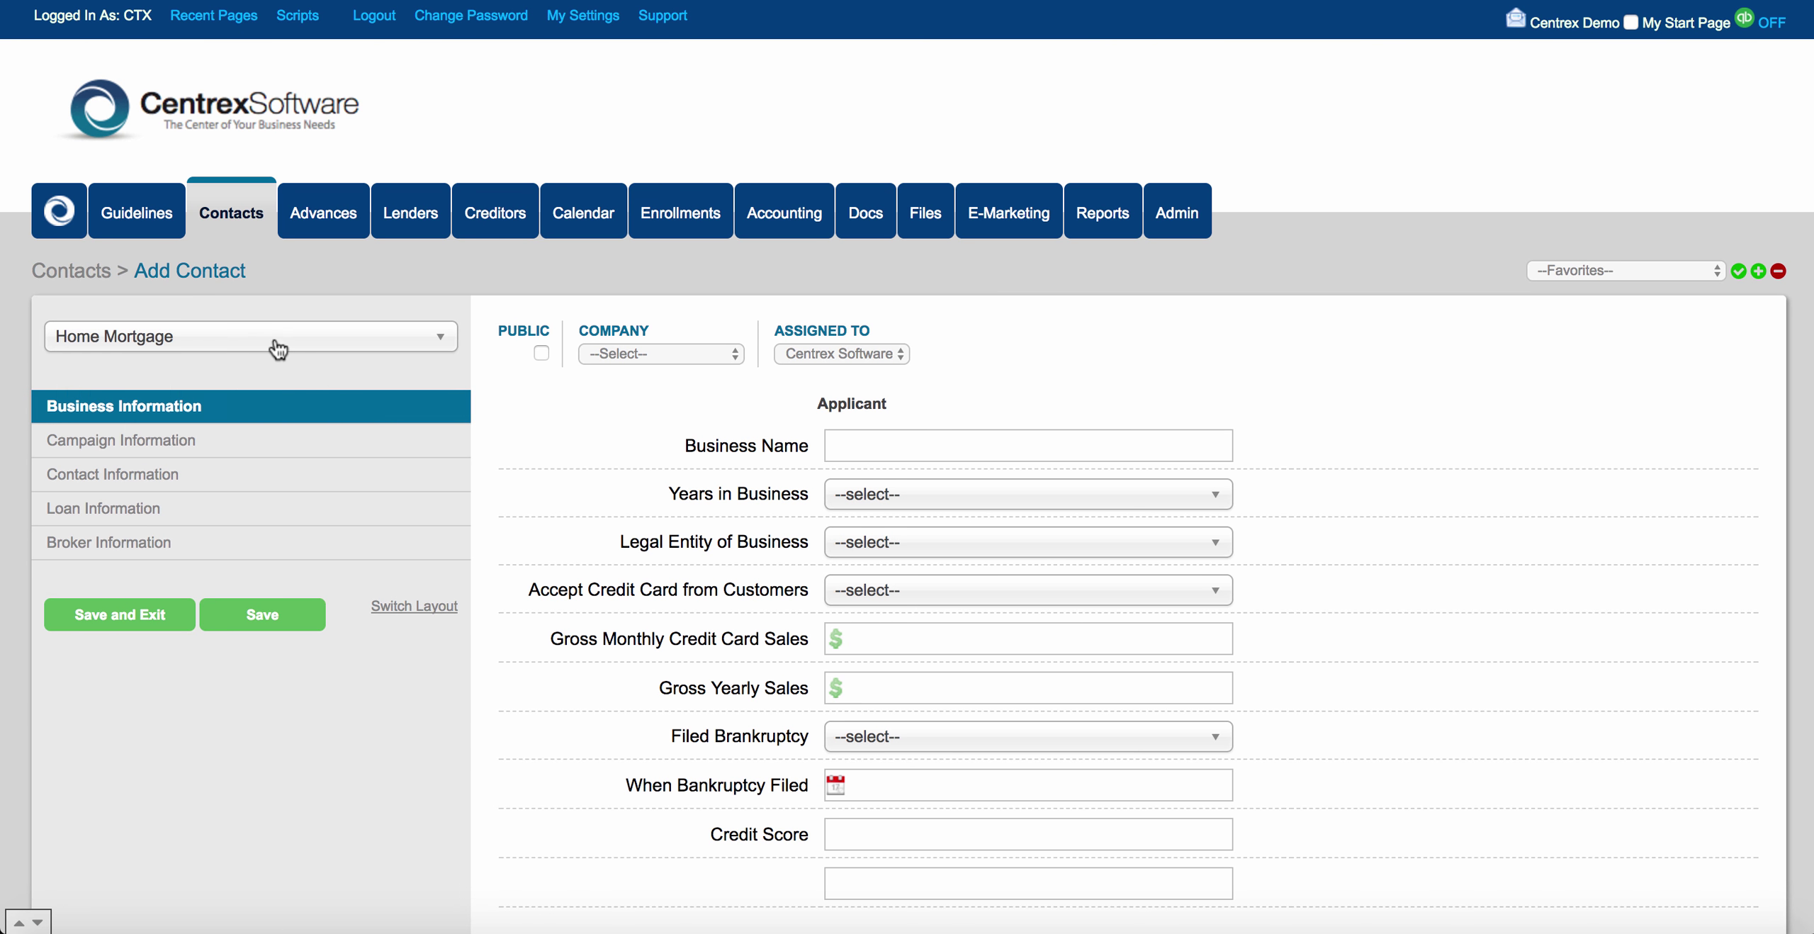
pyautogui.click(275, 347)
pyautogui.click(224, 564)
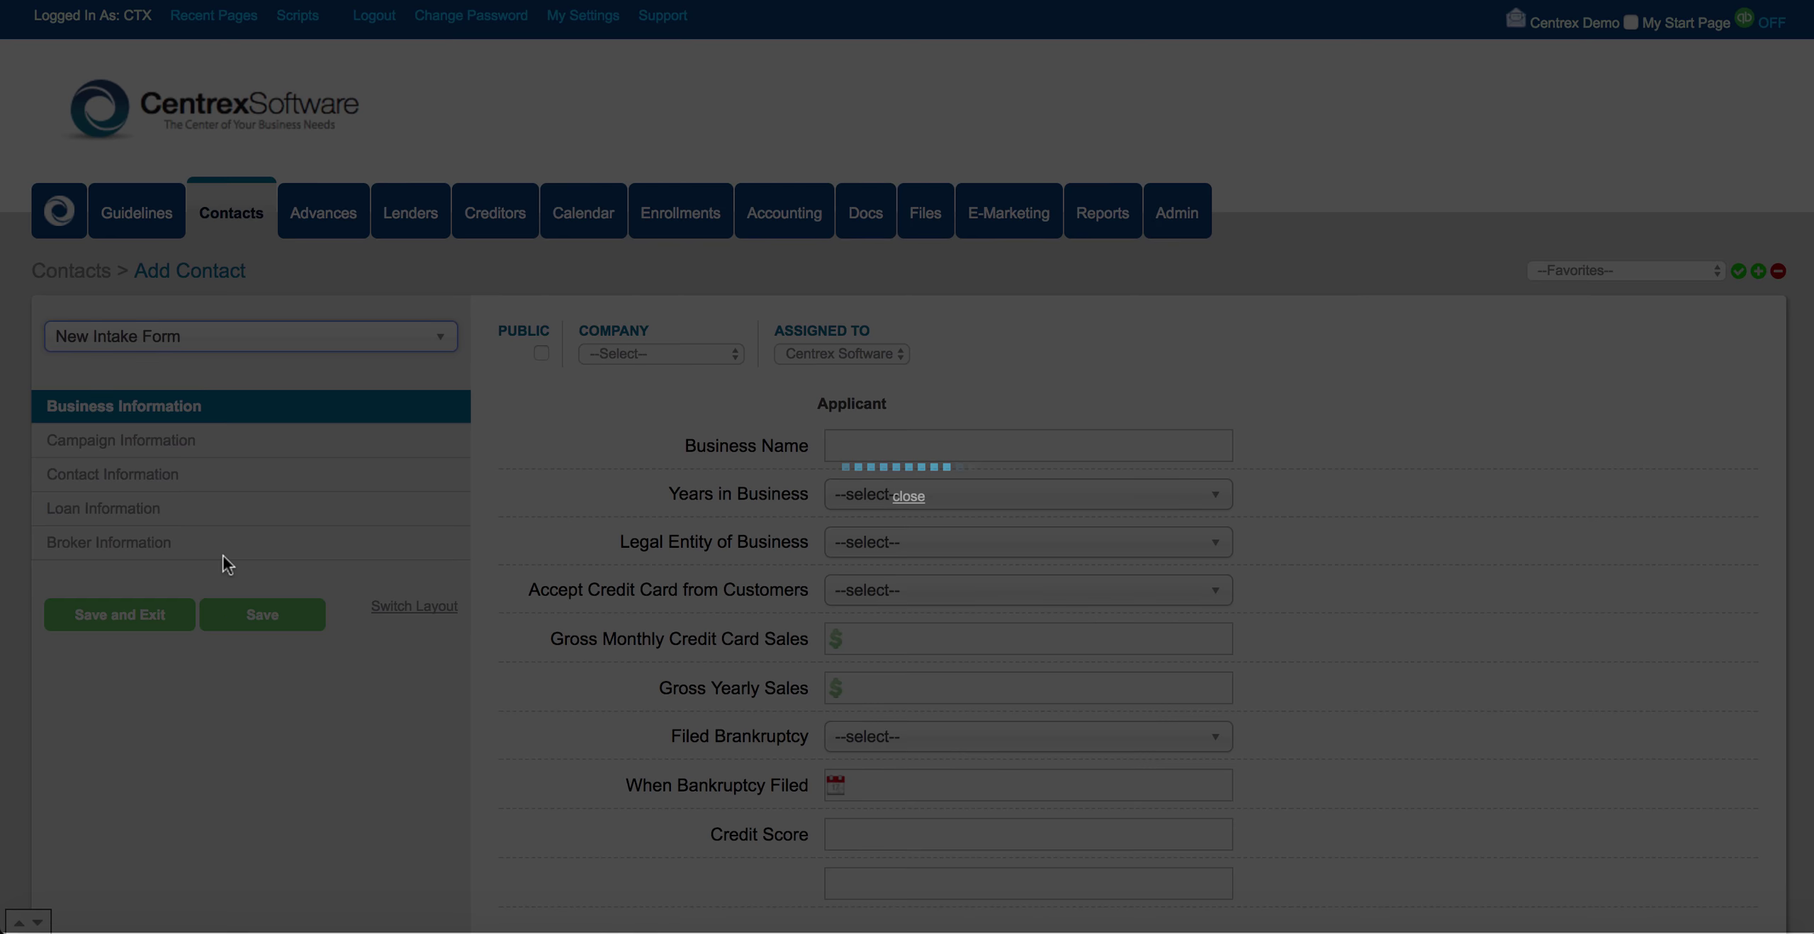
# Expand the Contact Information section in the preview, then return to the Contacts list.
pyautogui.scroll(-3, 519, 549)
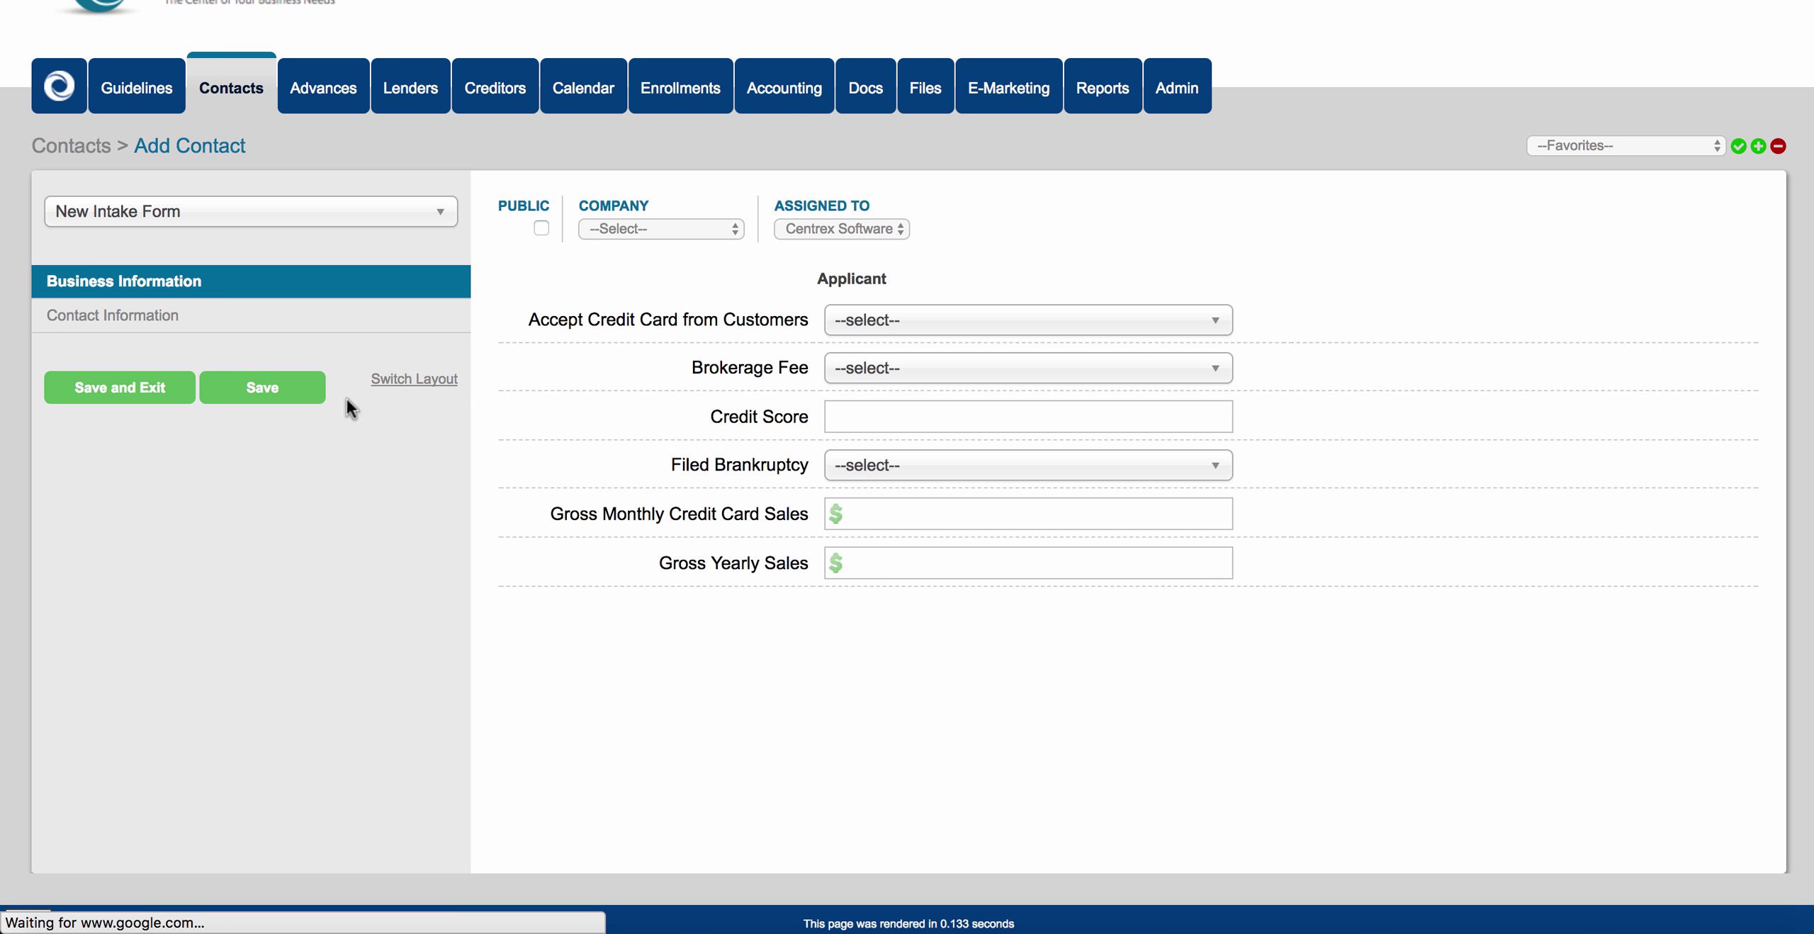
pyautogui.click(97, 318)
pyautogui.scroll(-5, 603, 545)
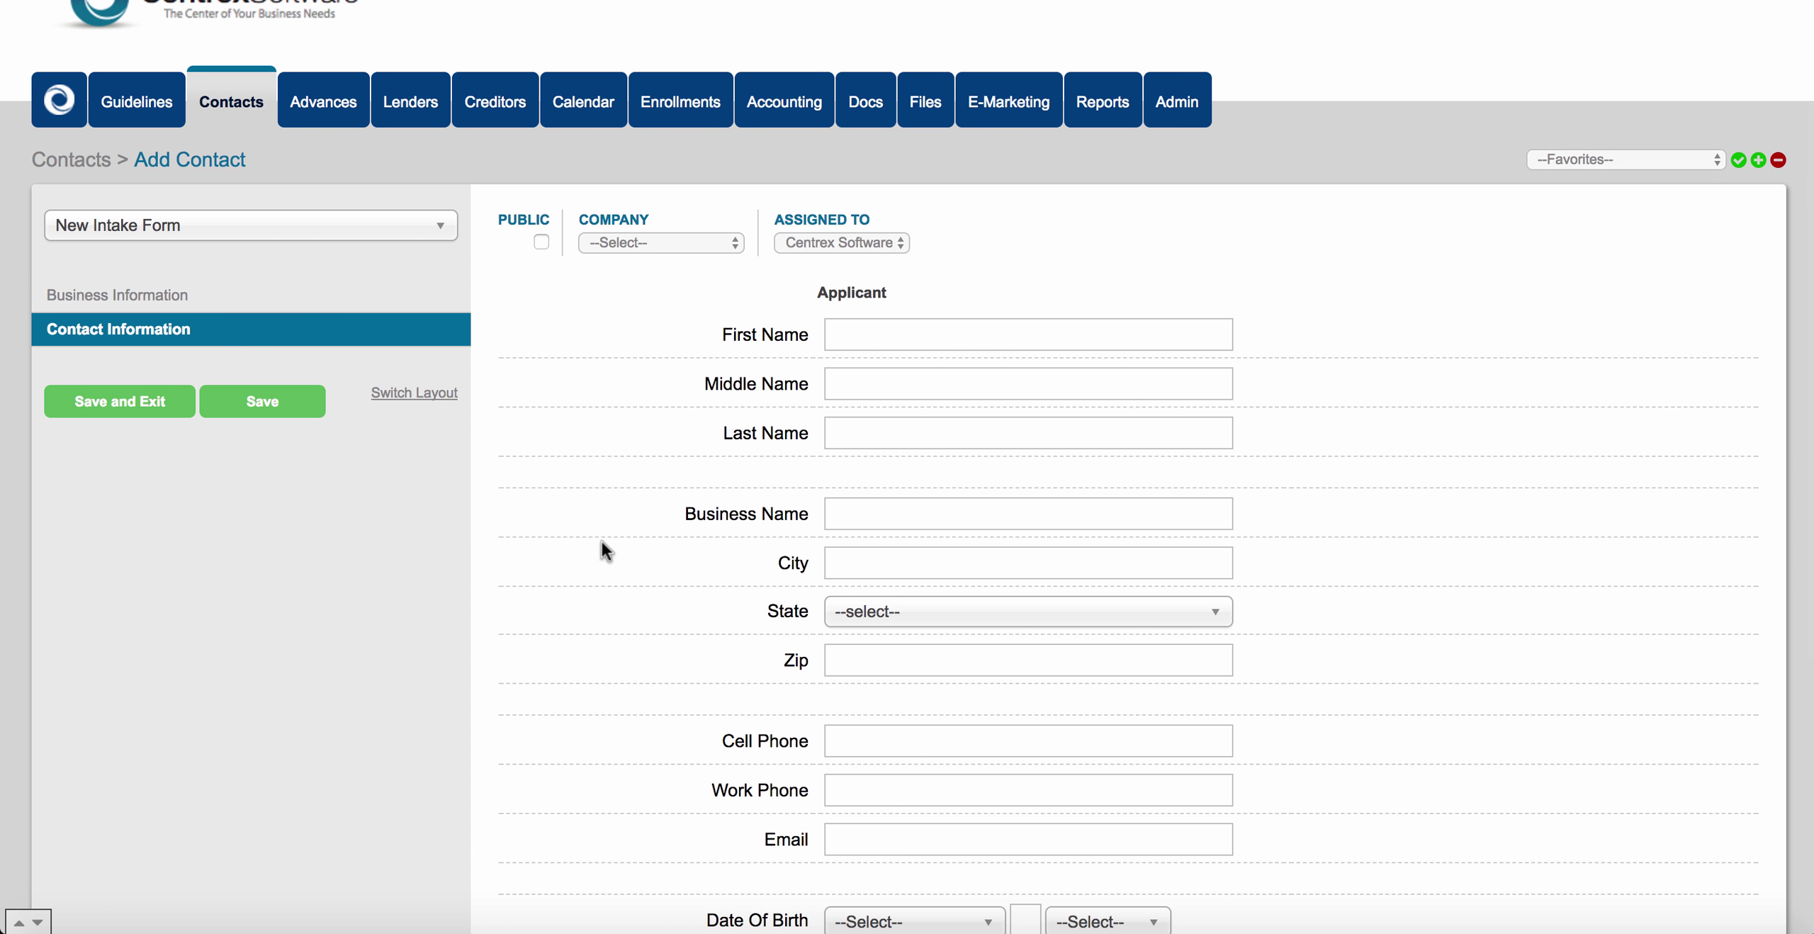
pyautogui.click(243, 108)
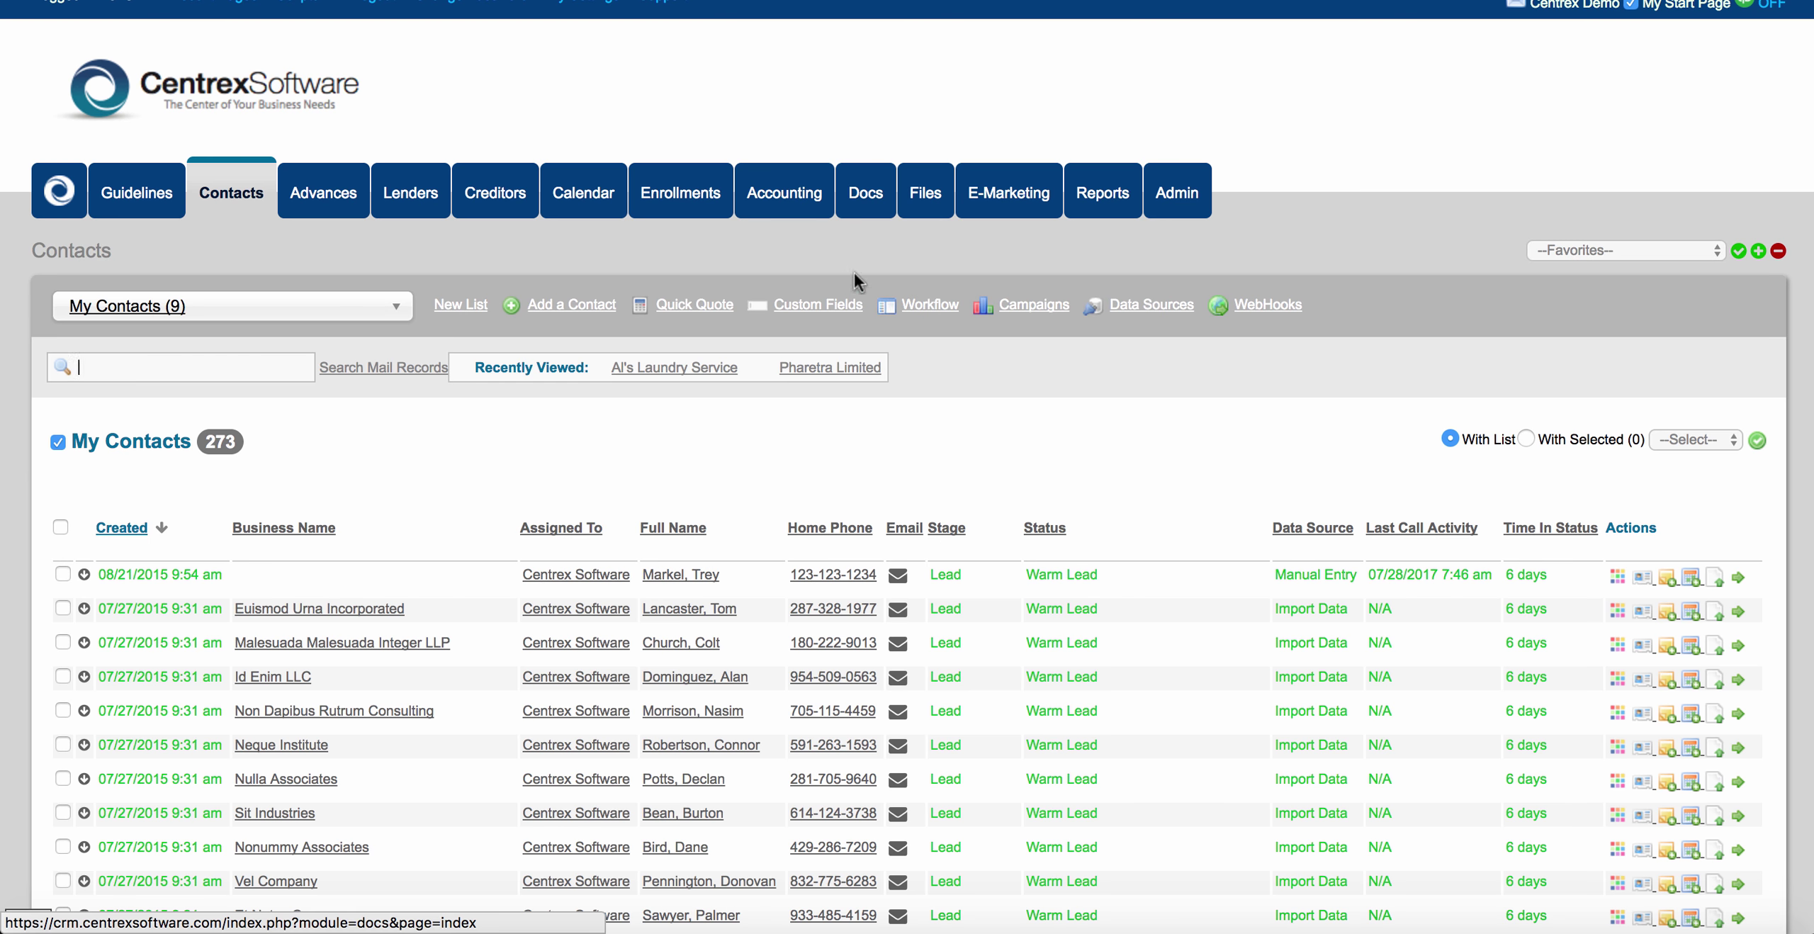
# Open New Intake Form under Edit An Existing Form and review its Business Information and Contact Information sections.
pyautogui.click(808, 304)
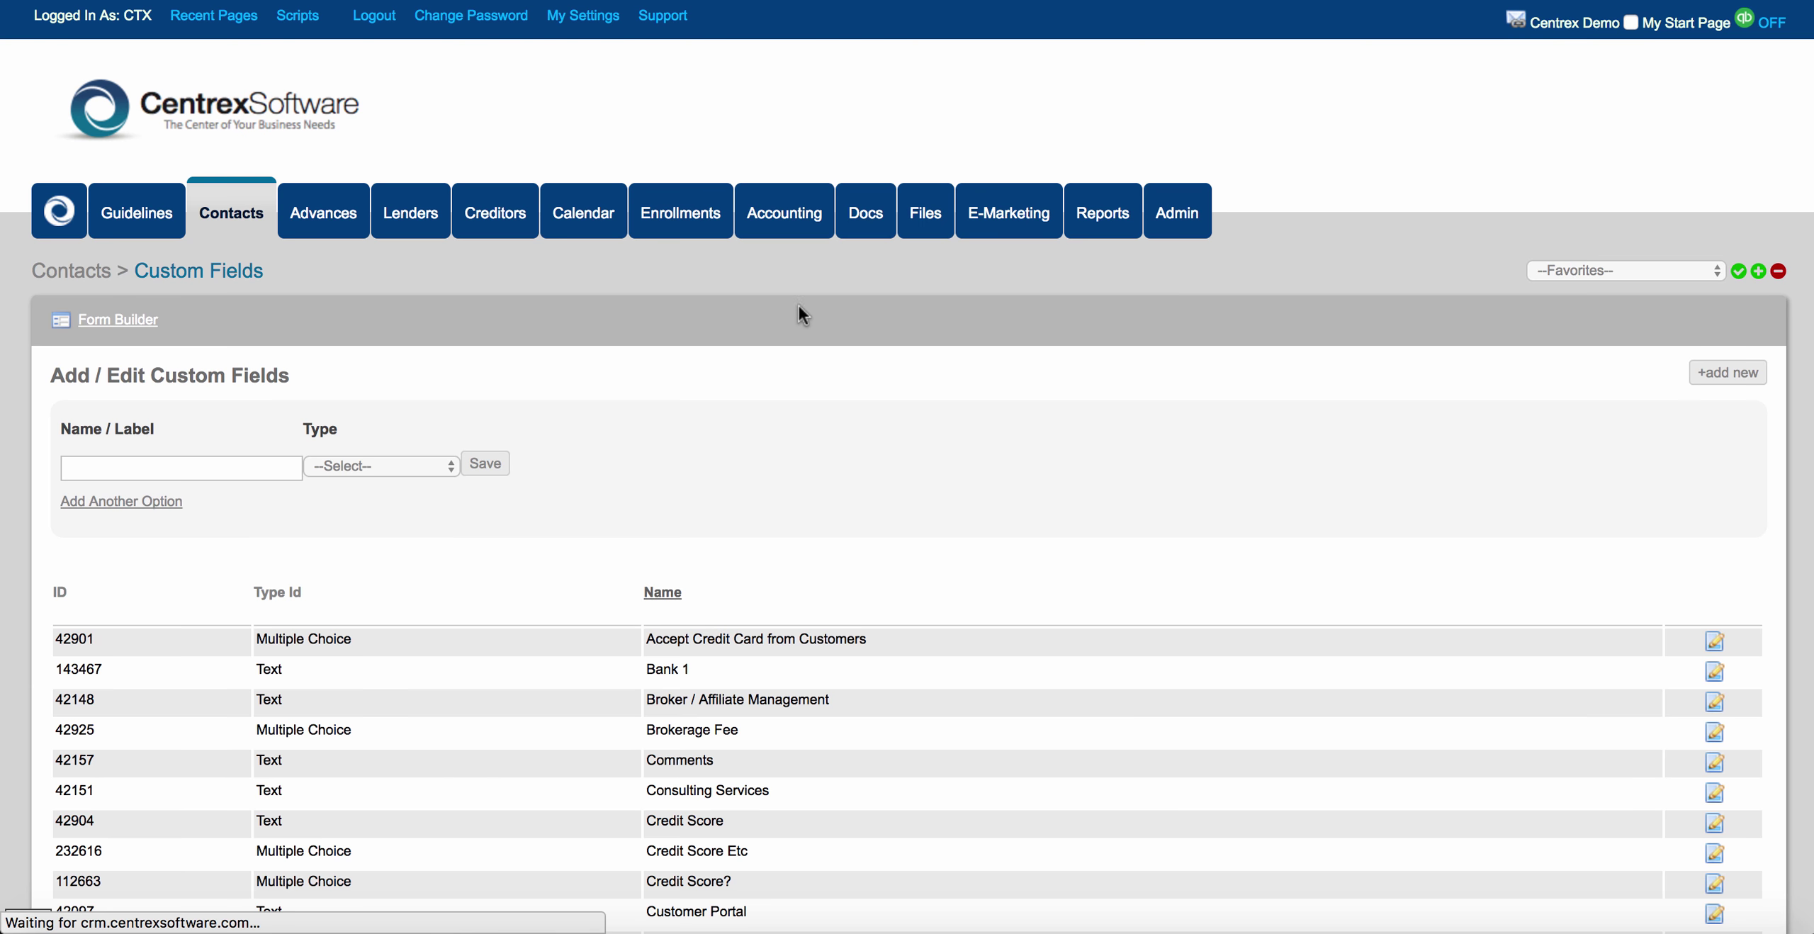
pyautogui.click(138, 326)
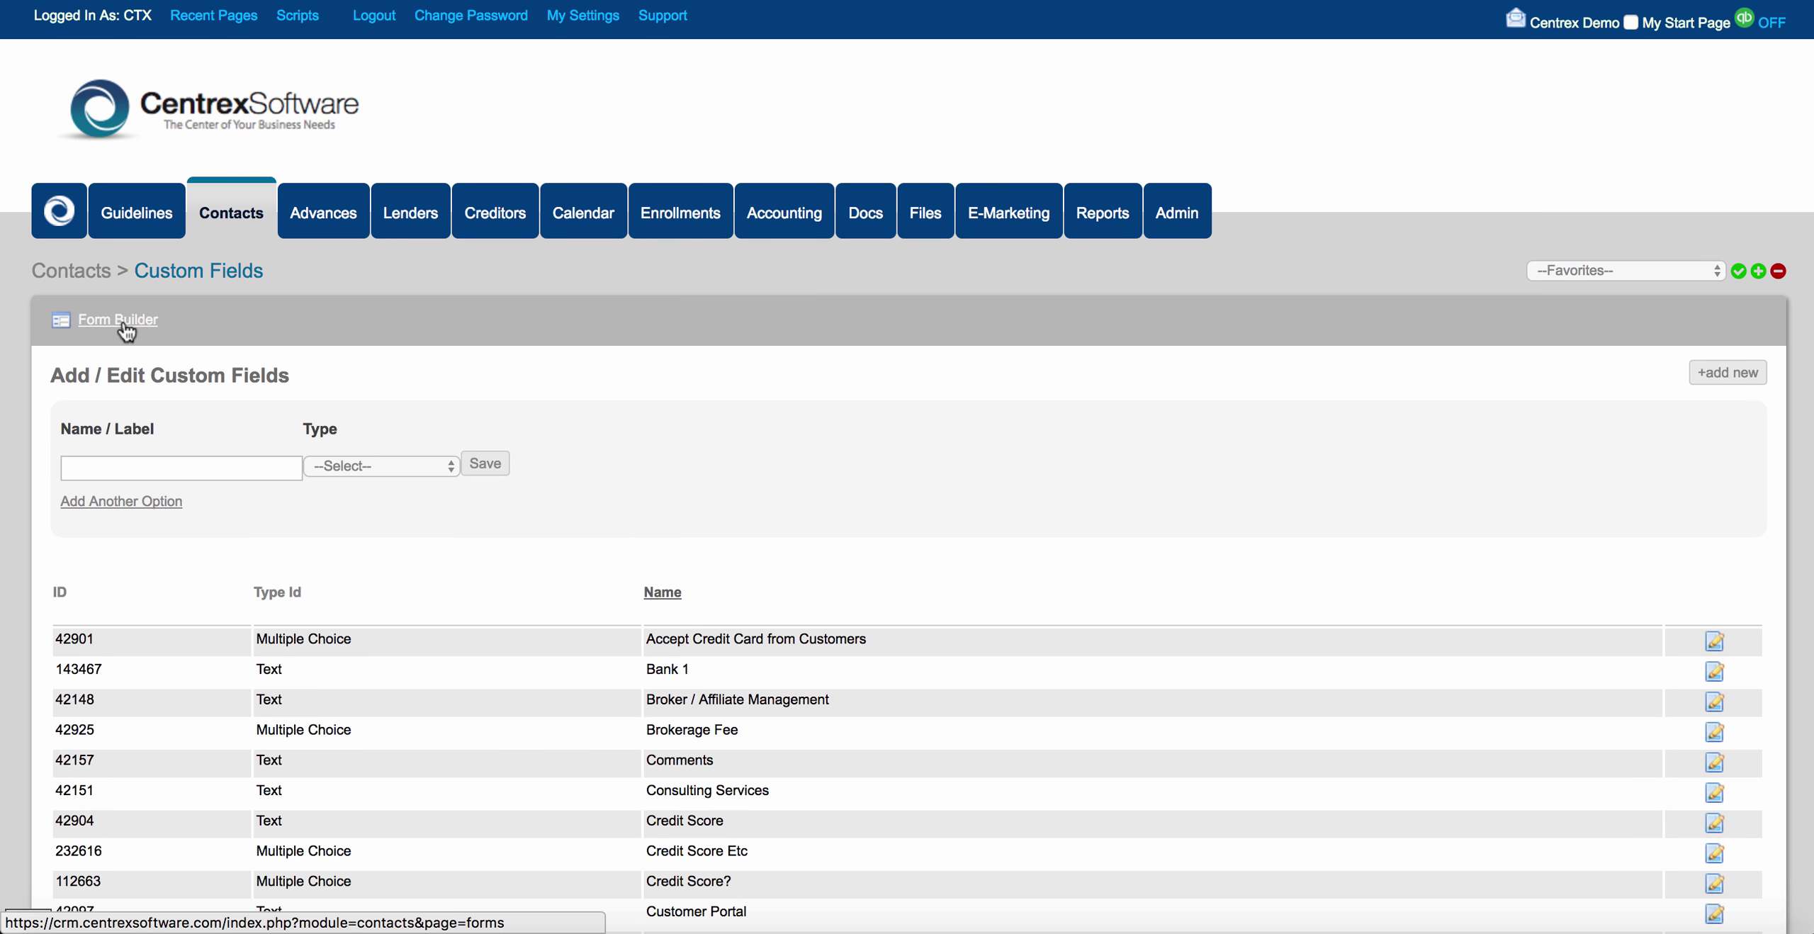
pyautogui.click(1010, 488)
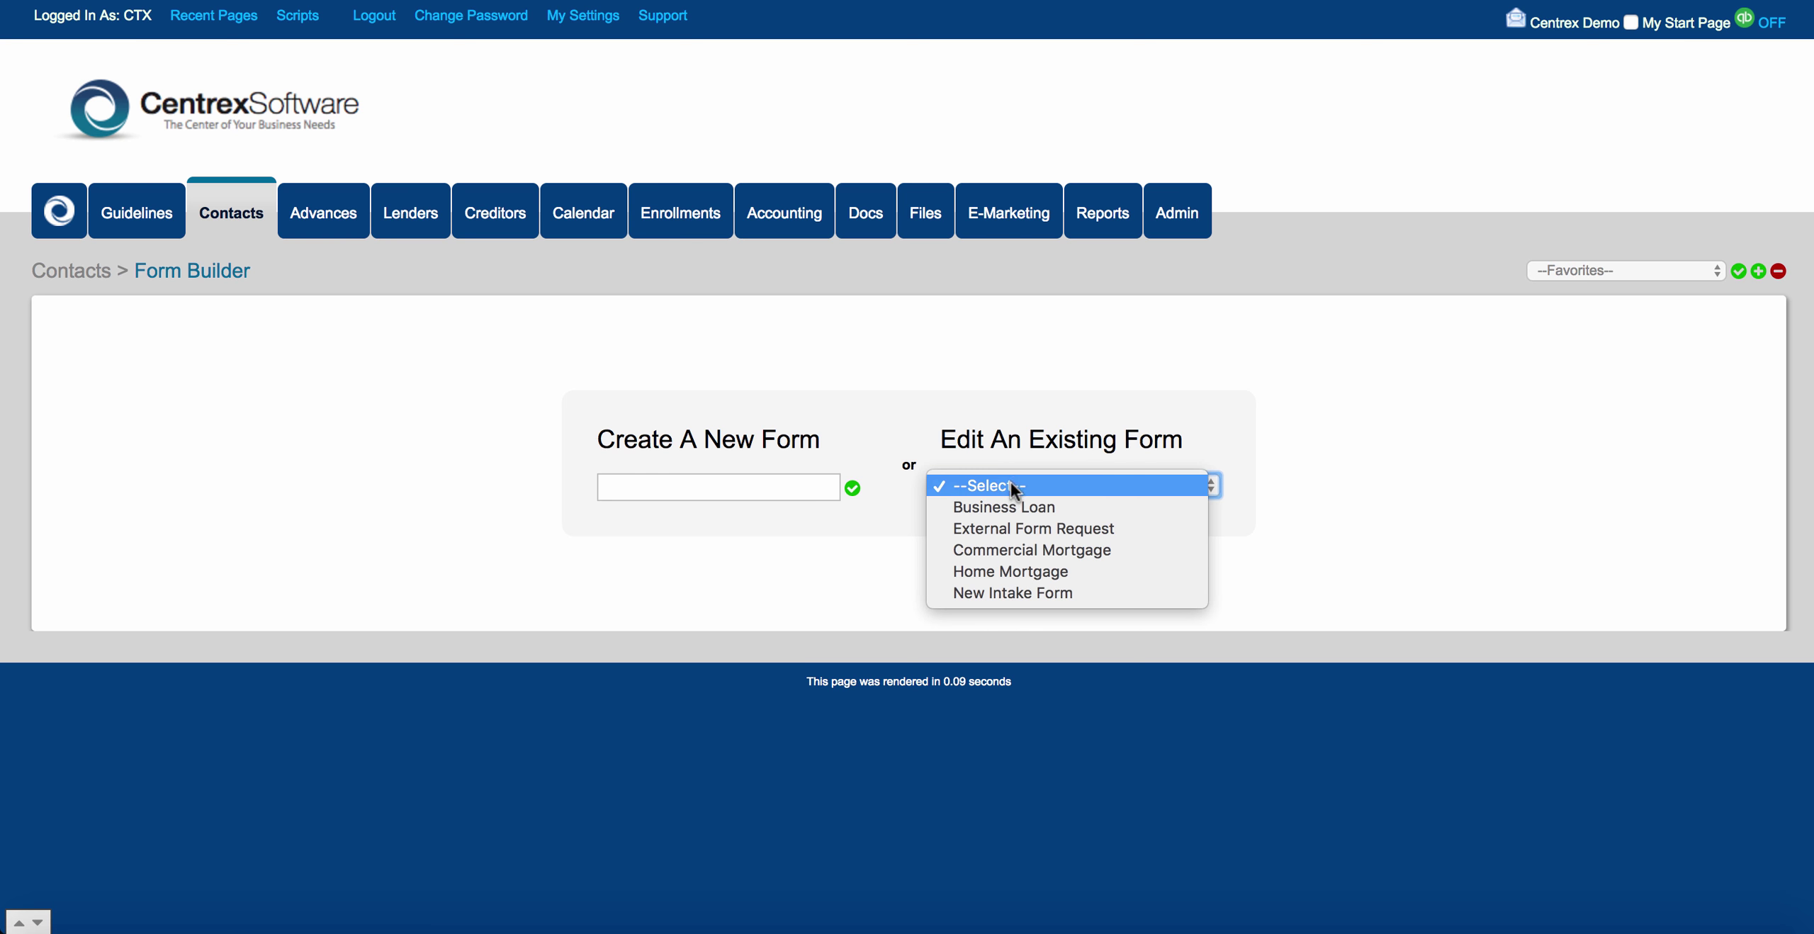
pyautogui.click(1020, 593)
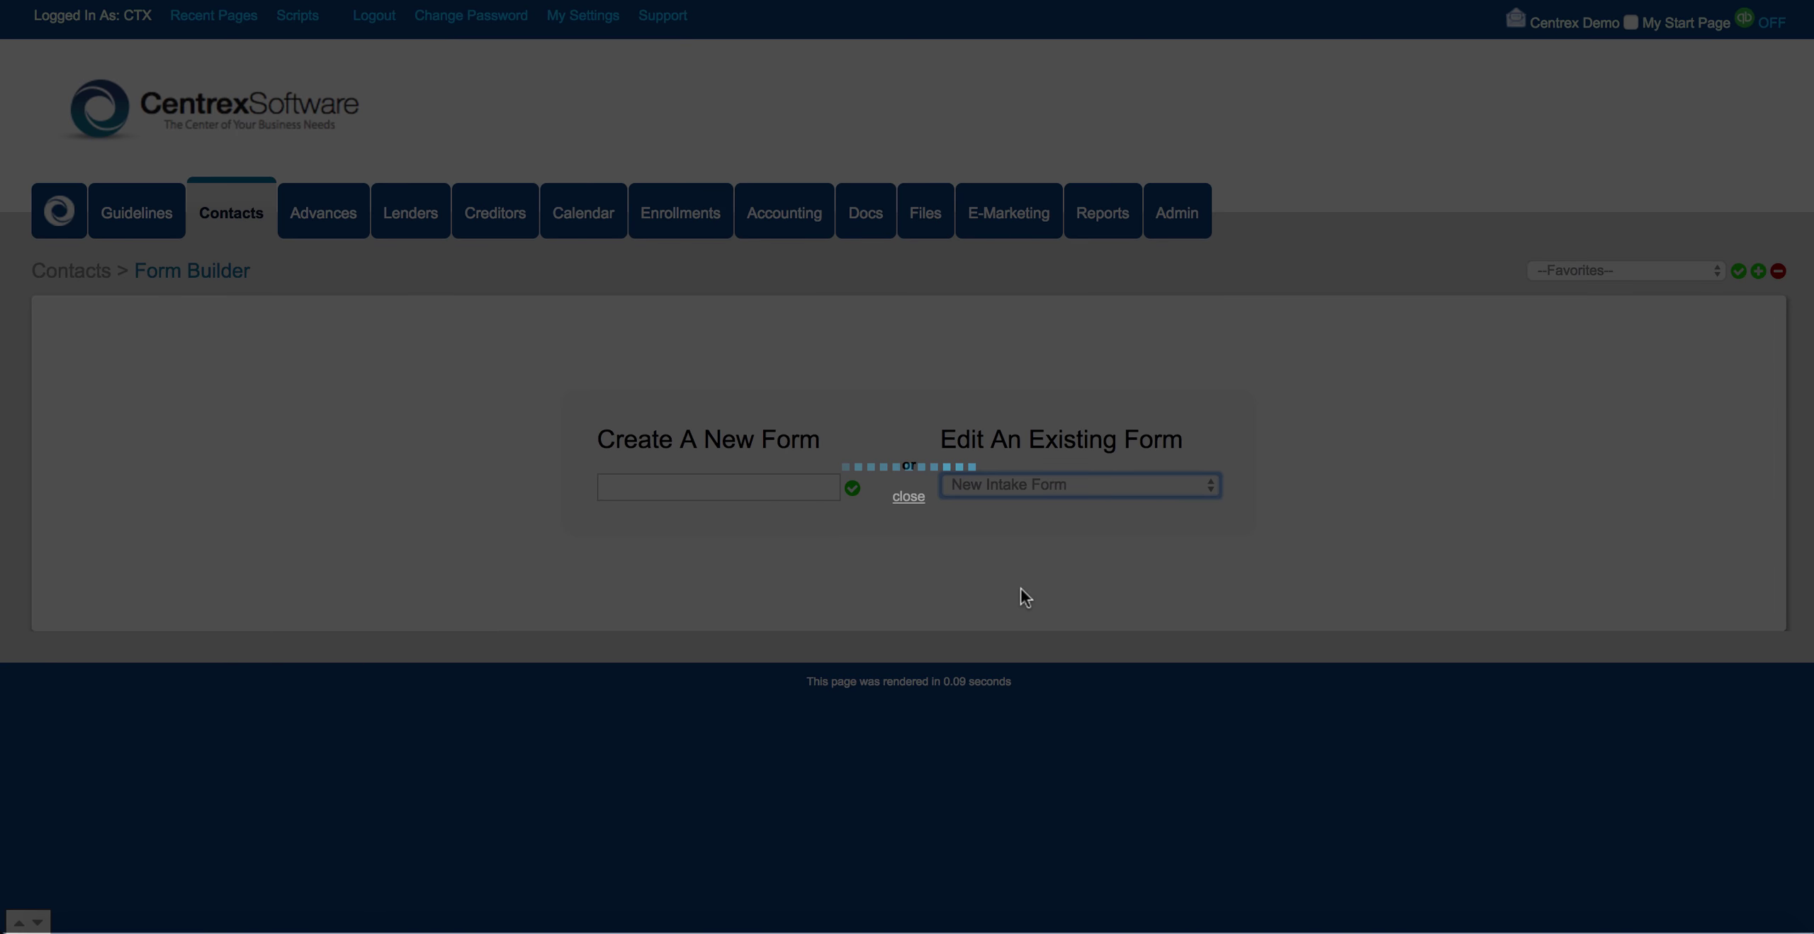
pyautogui.scroll(-3, 402, 637)
pyautogui.scroll(-4, 402, 635)
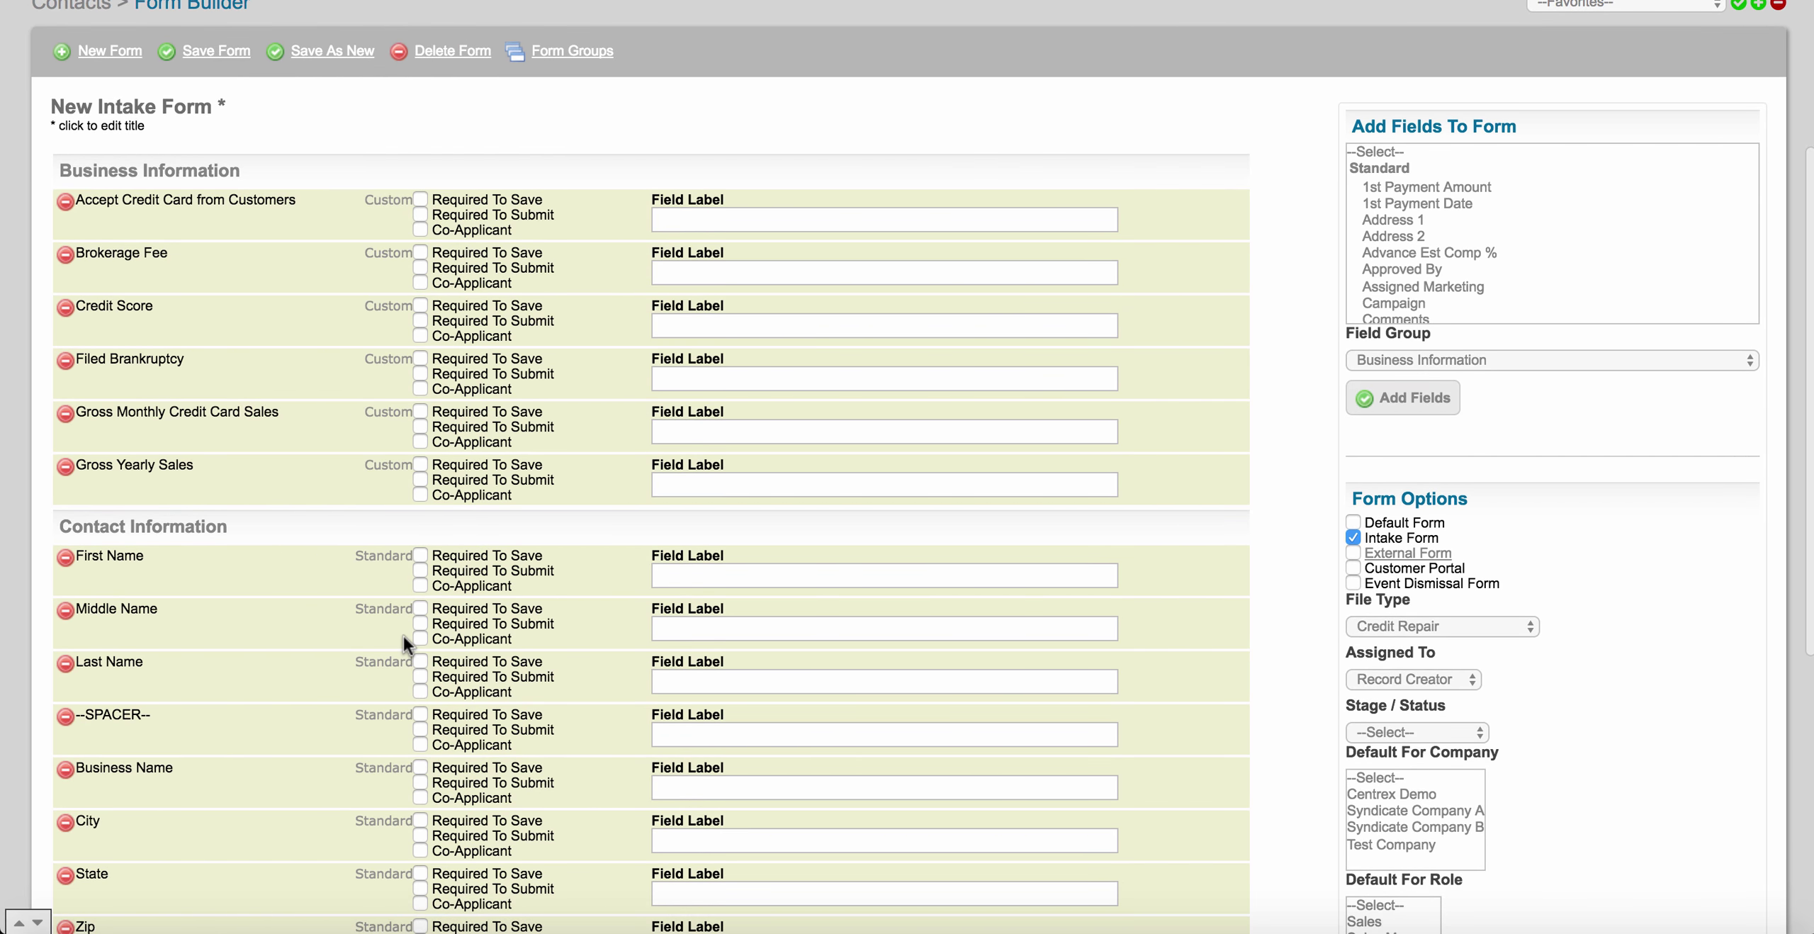
pyautogui.scroll(-7, 402, 635)
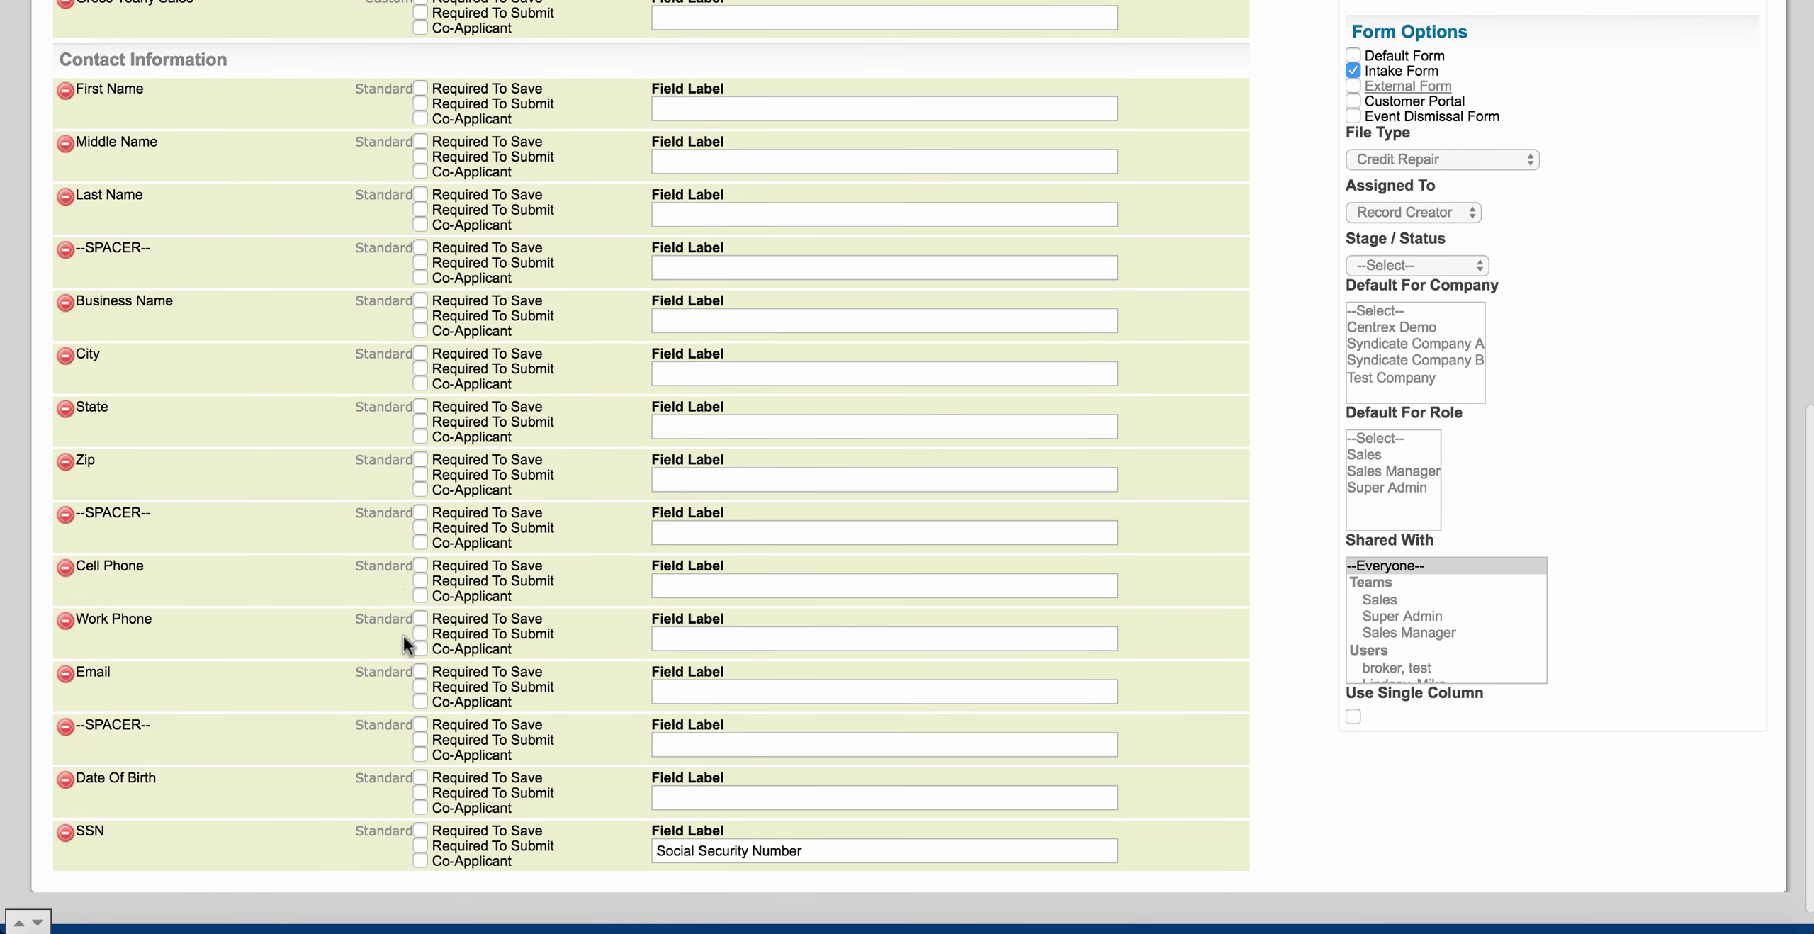
pyautogui.scroll(5, 403, 632)
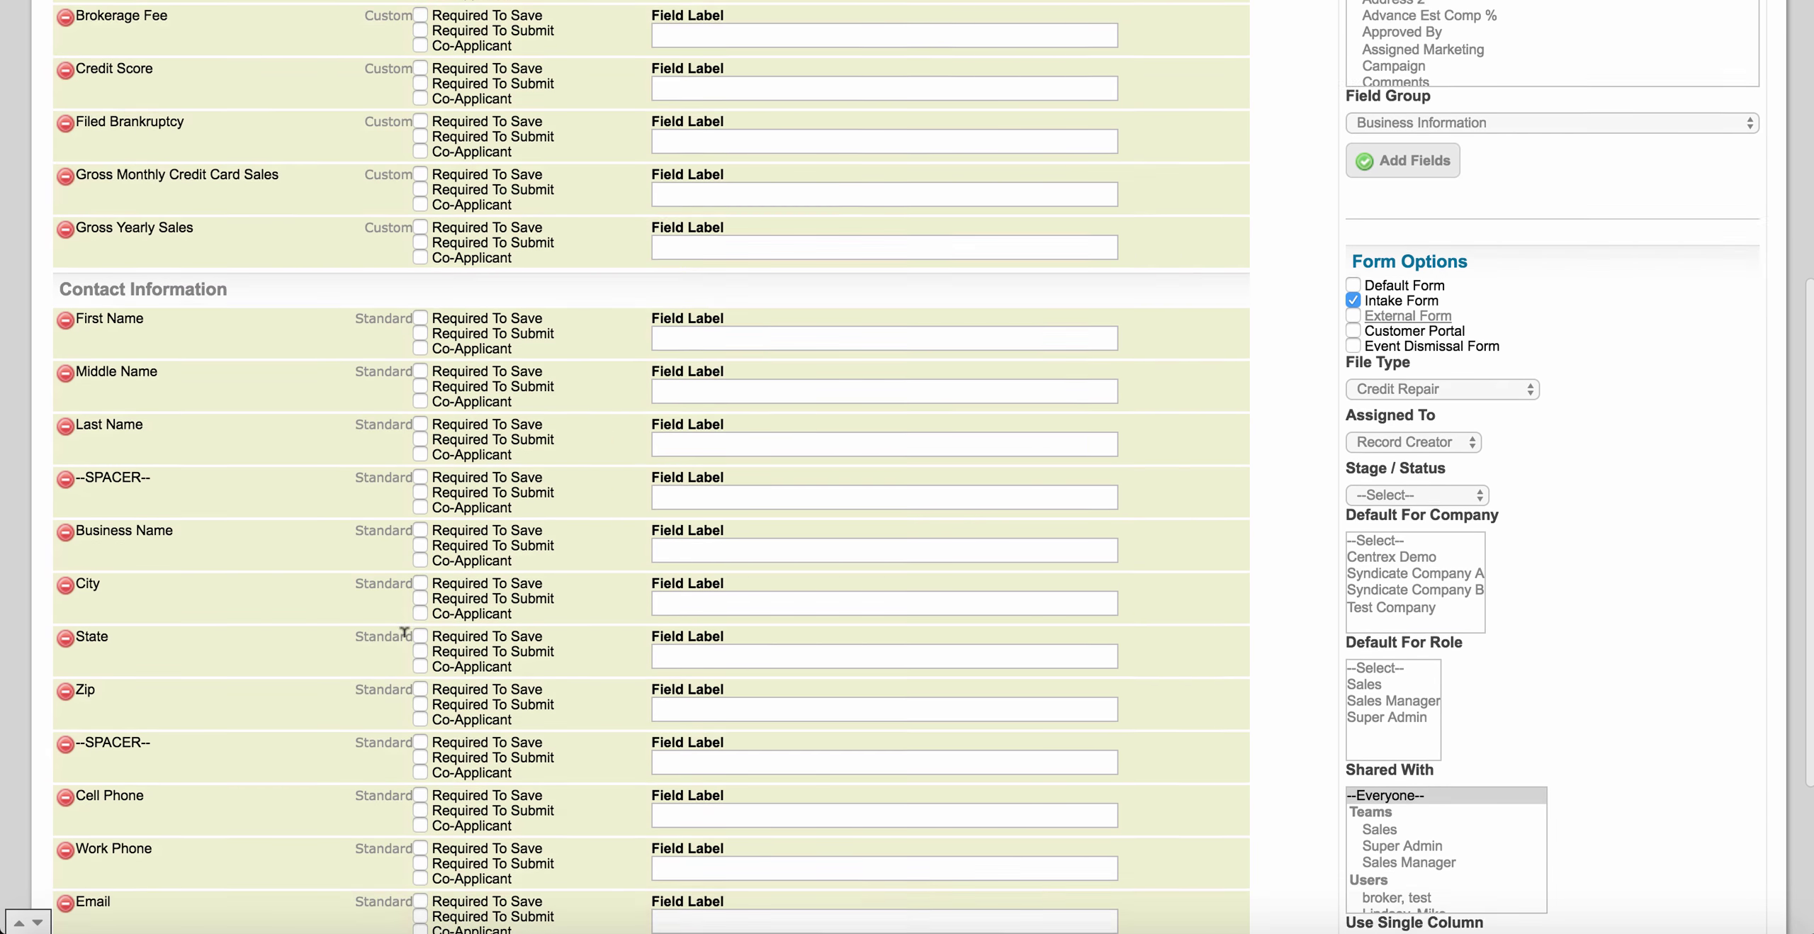
pyautogui.scroll(-2, 404, 631)
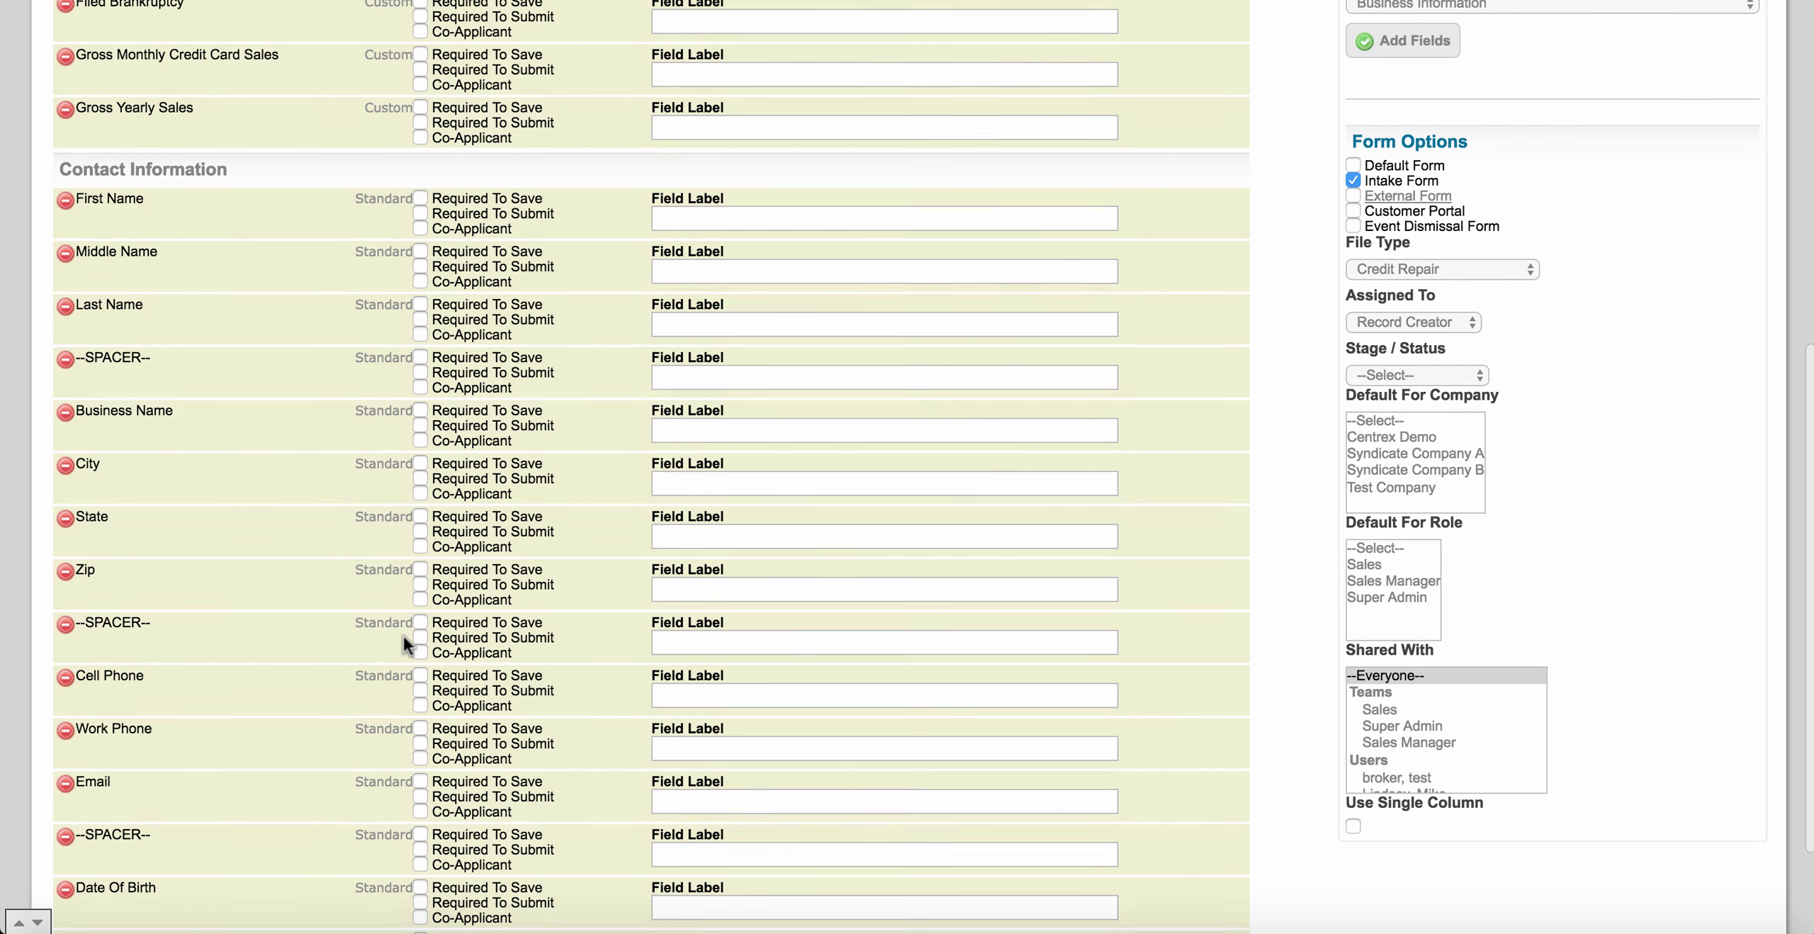
pyautogui.scroll(7, 403, 632)
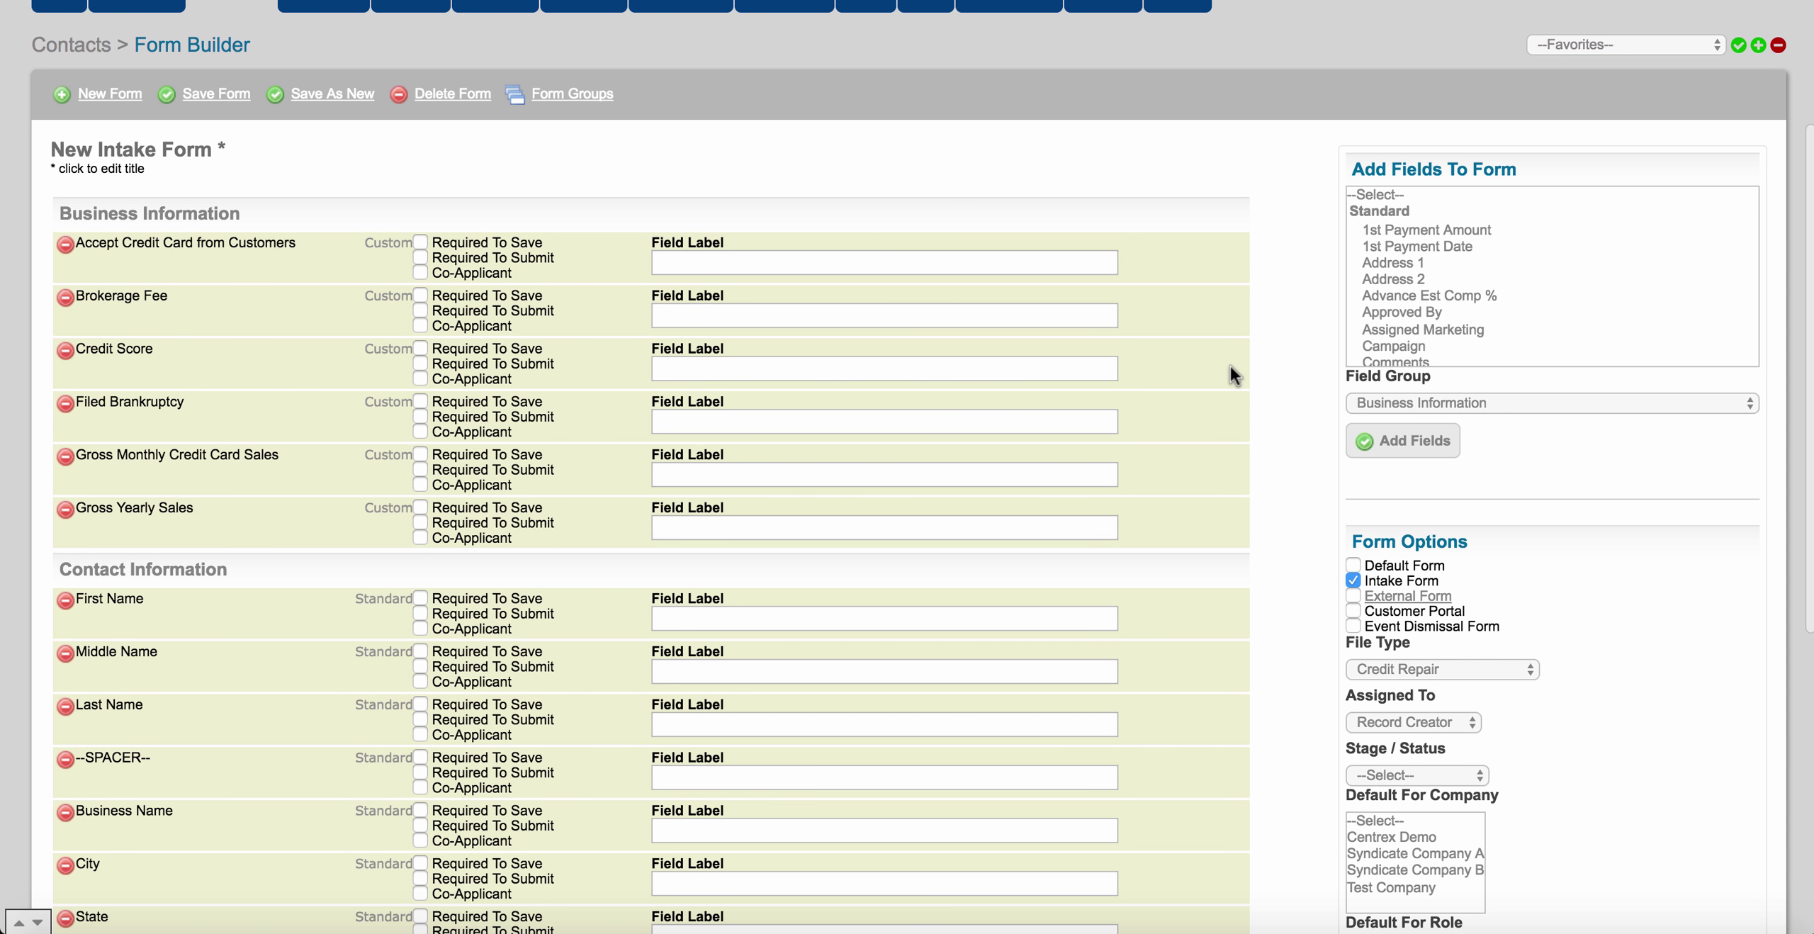
# Add the Credit Score Etc custom field as a seventh Business Information field.
pyautogui.scroll(-5, 1529, 279)
pyautogui.scroll(-10, 1529, 279)
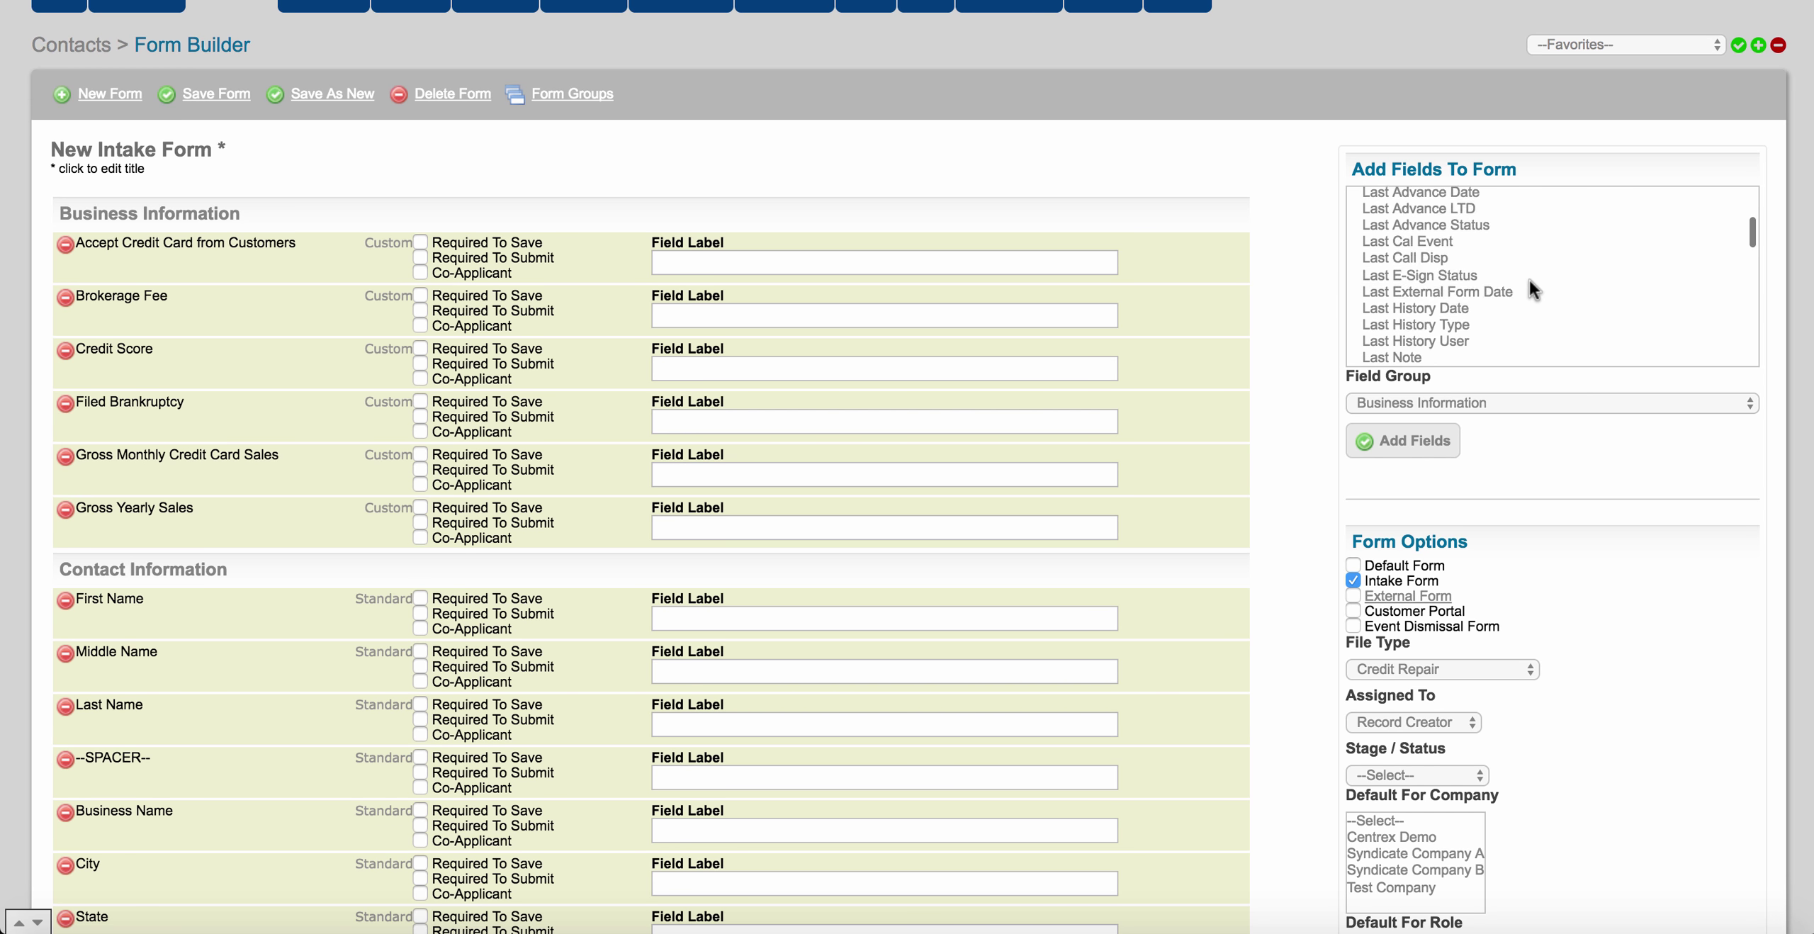
pyautogui.scroll(-8, 1529, 279)
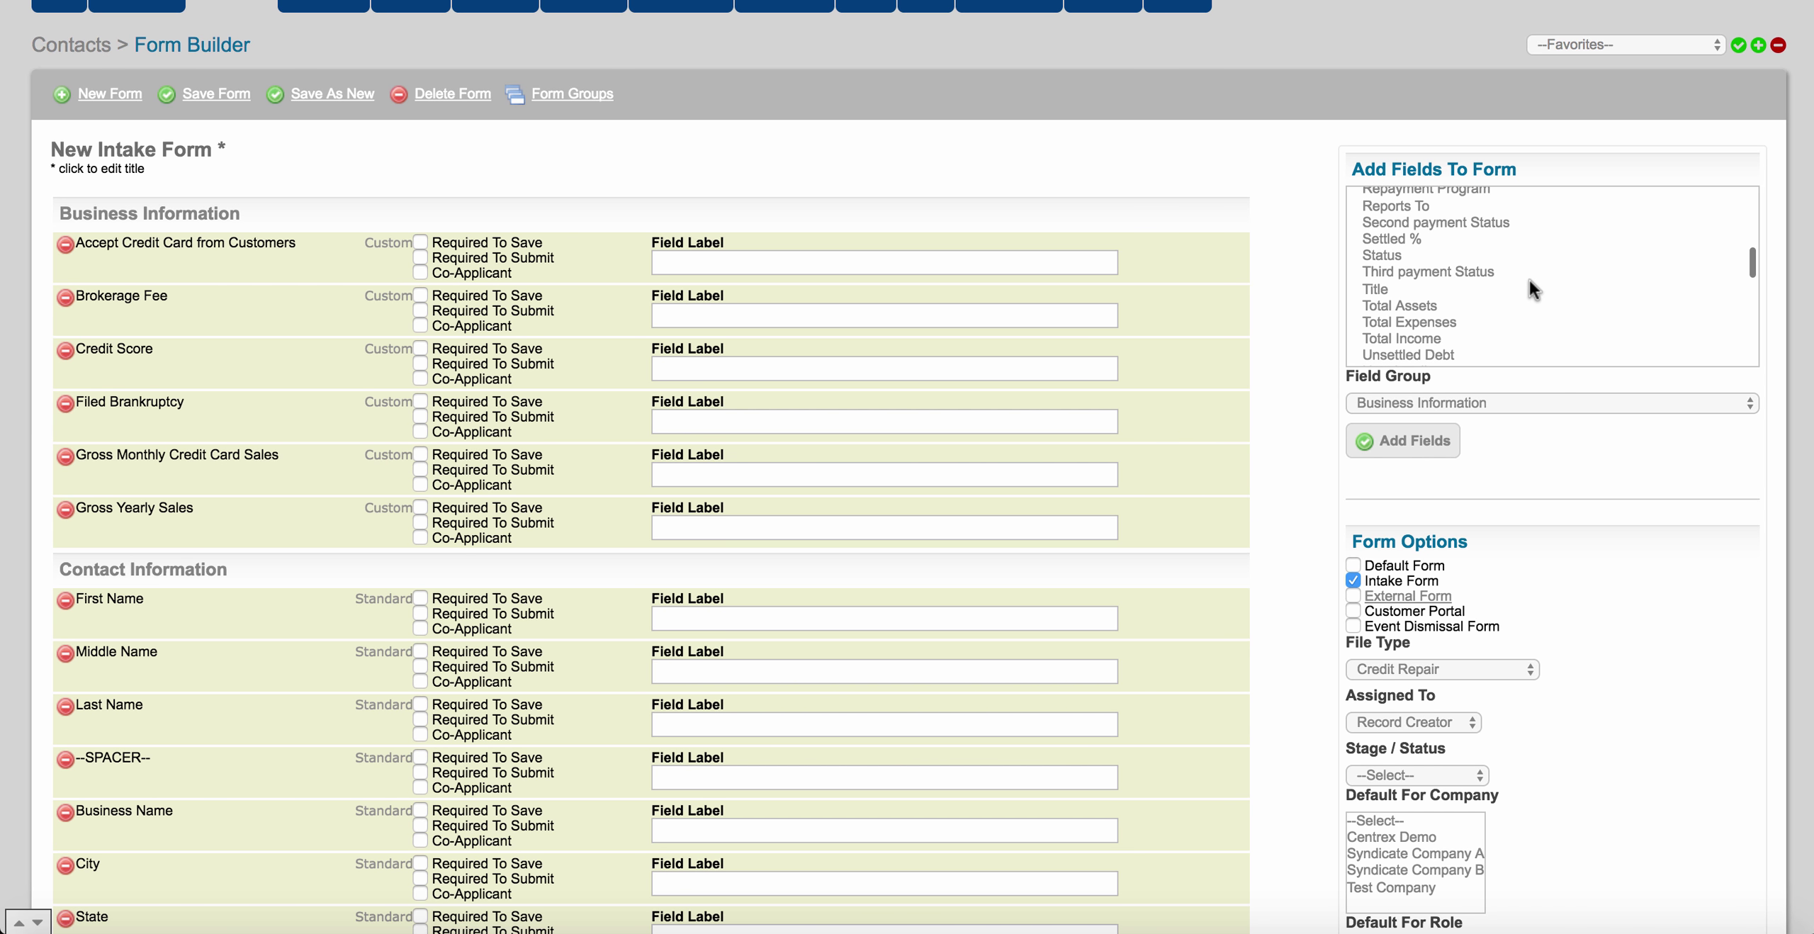
pyautogui.scroll(-2, 1529, 279)
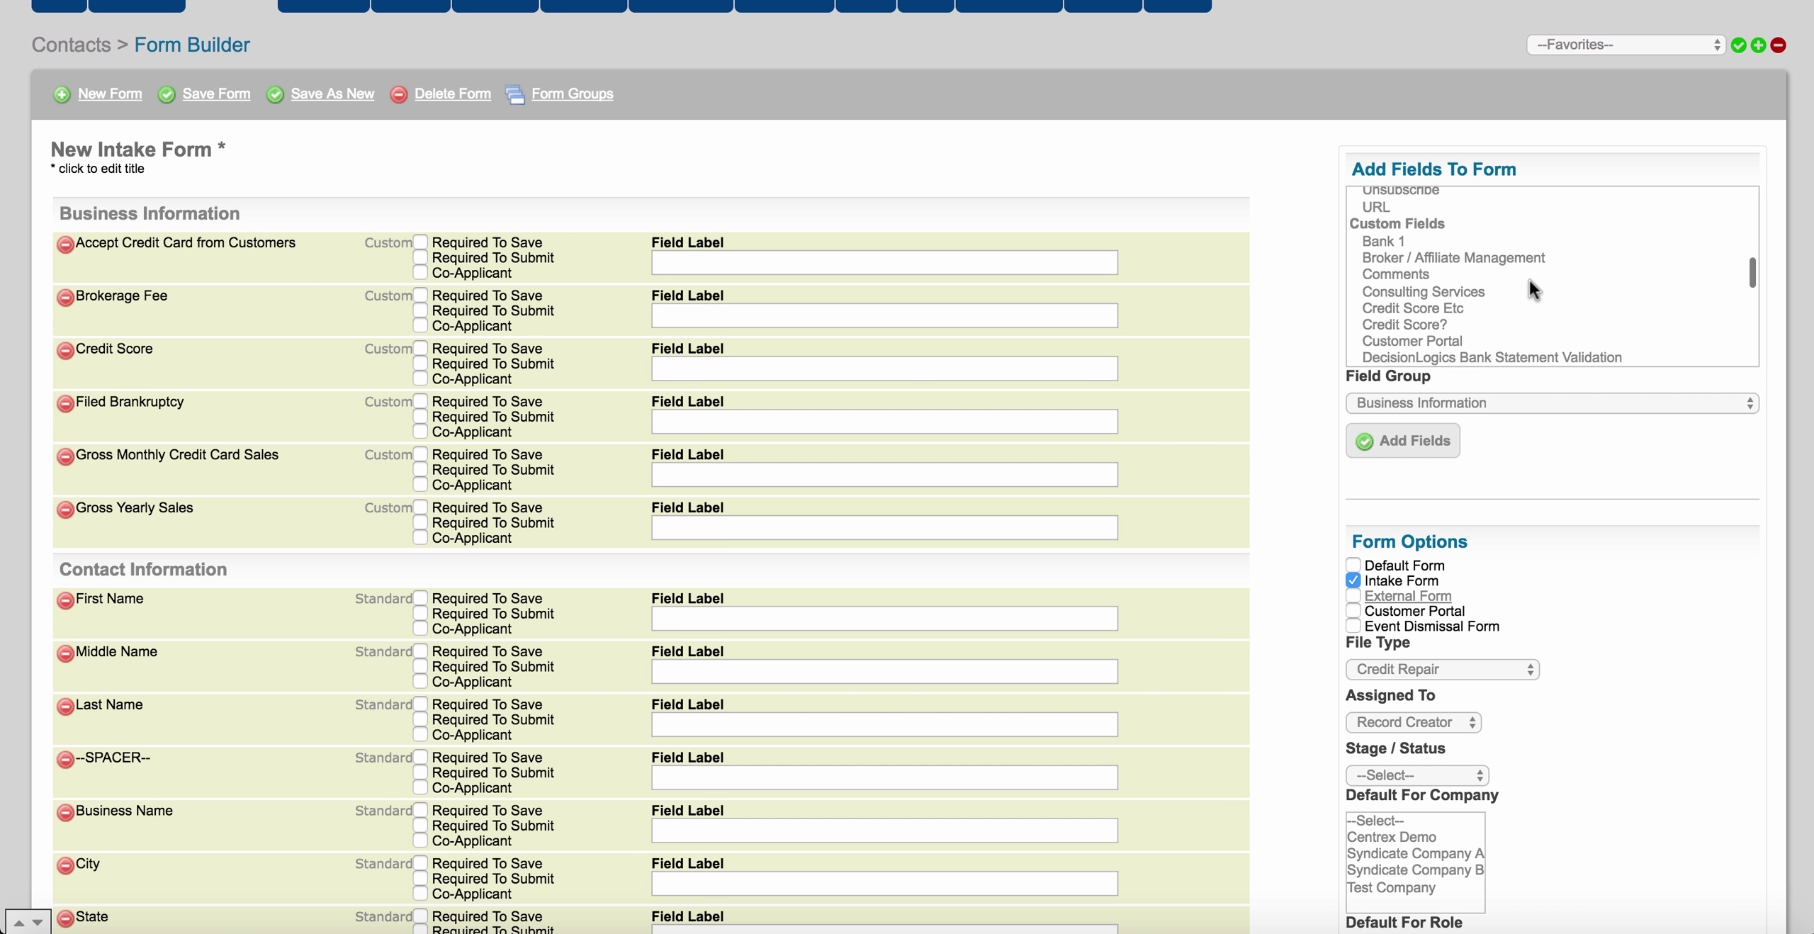
pyautogui.click(1458, 292)
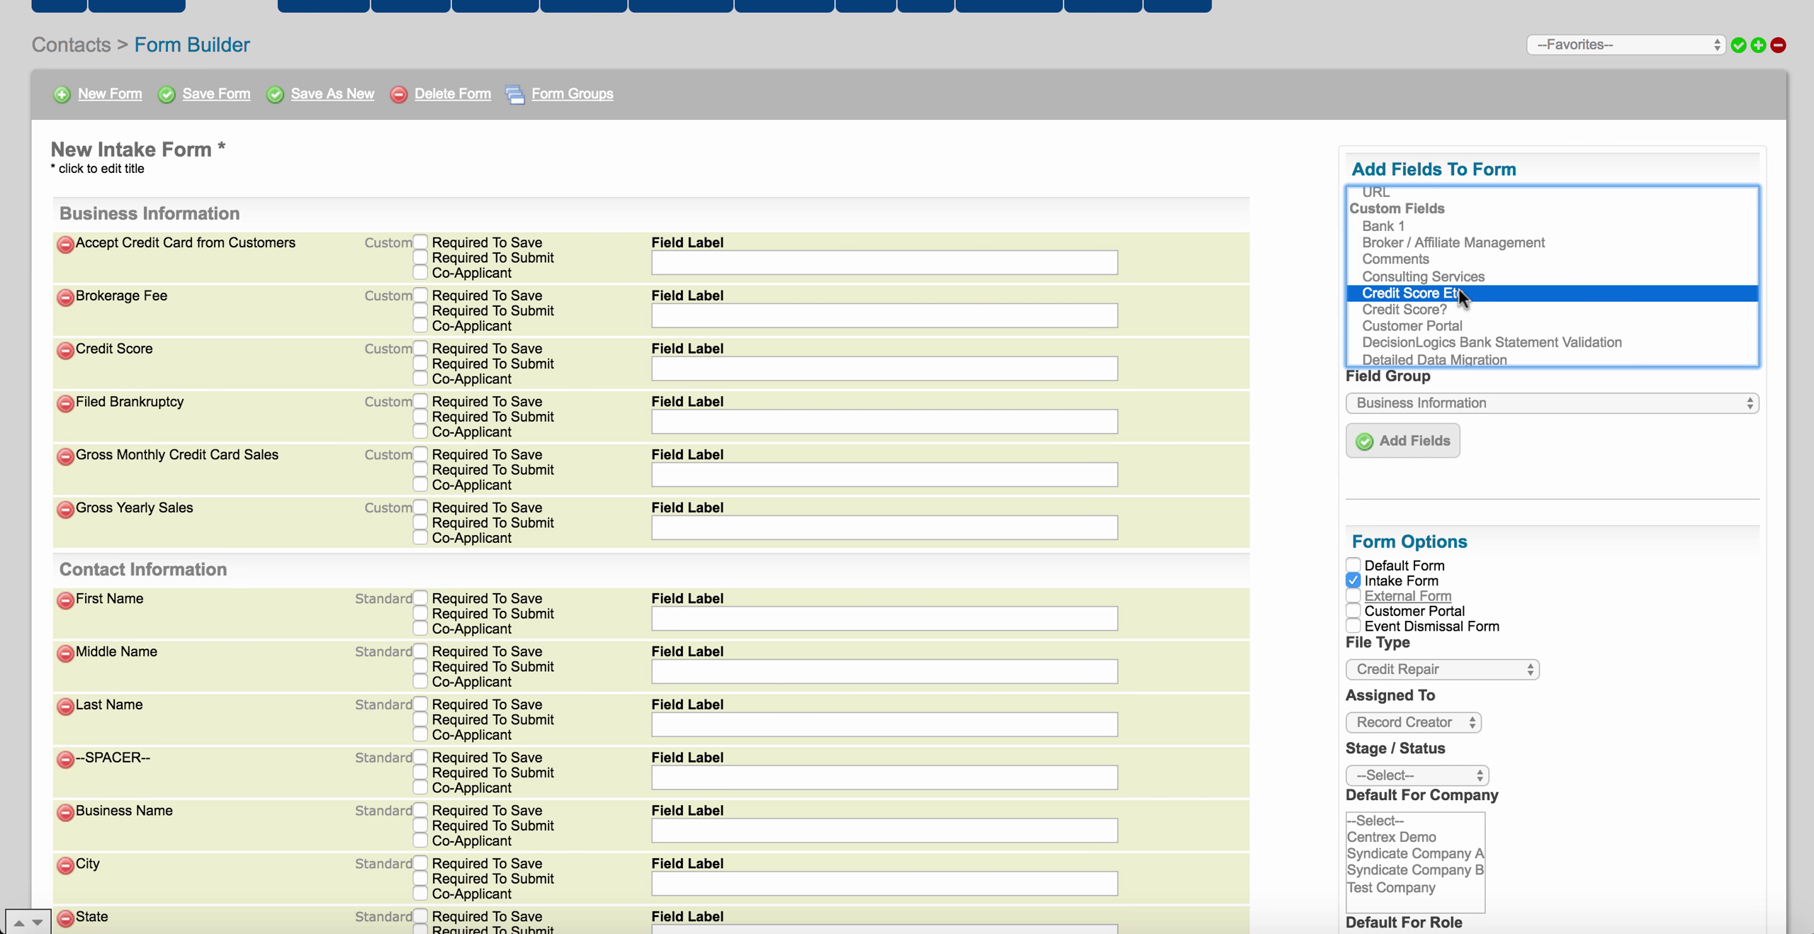
pyautogui.click(1450, 433)
pyautogui.scroll(-3, 274, 539)
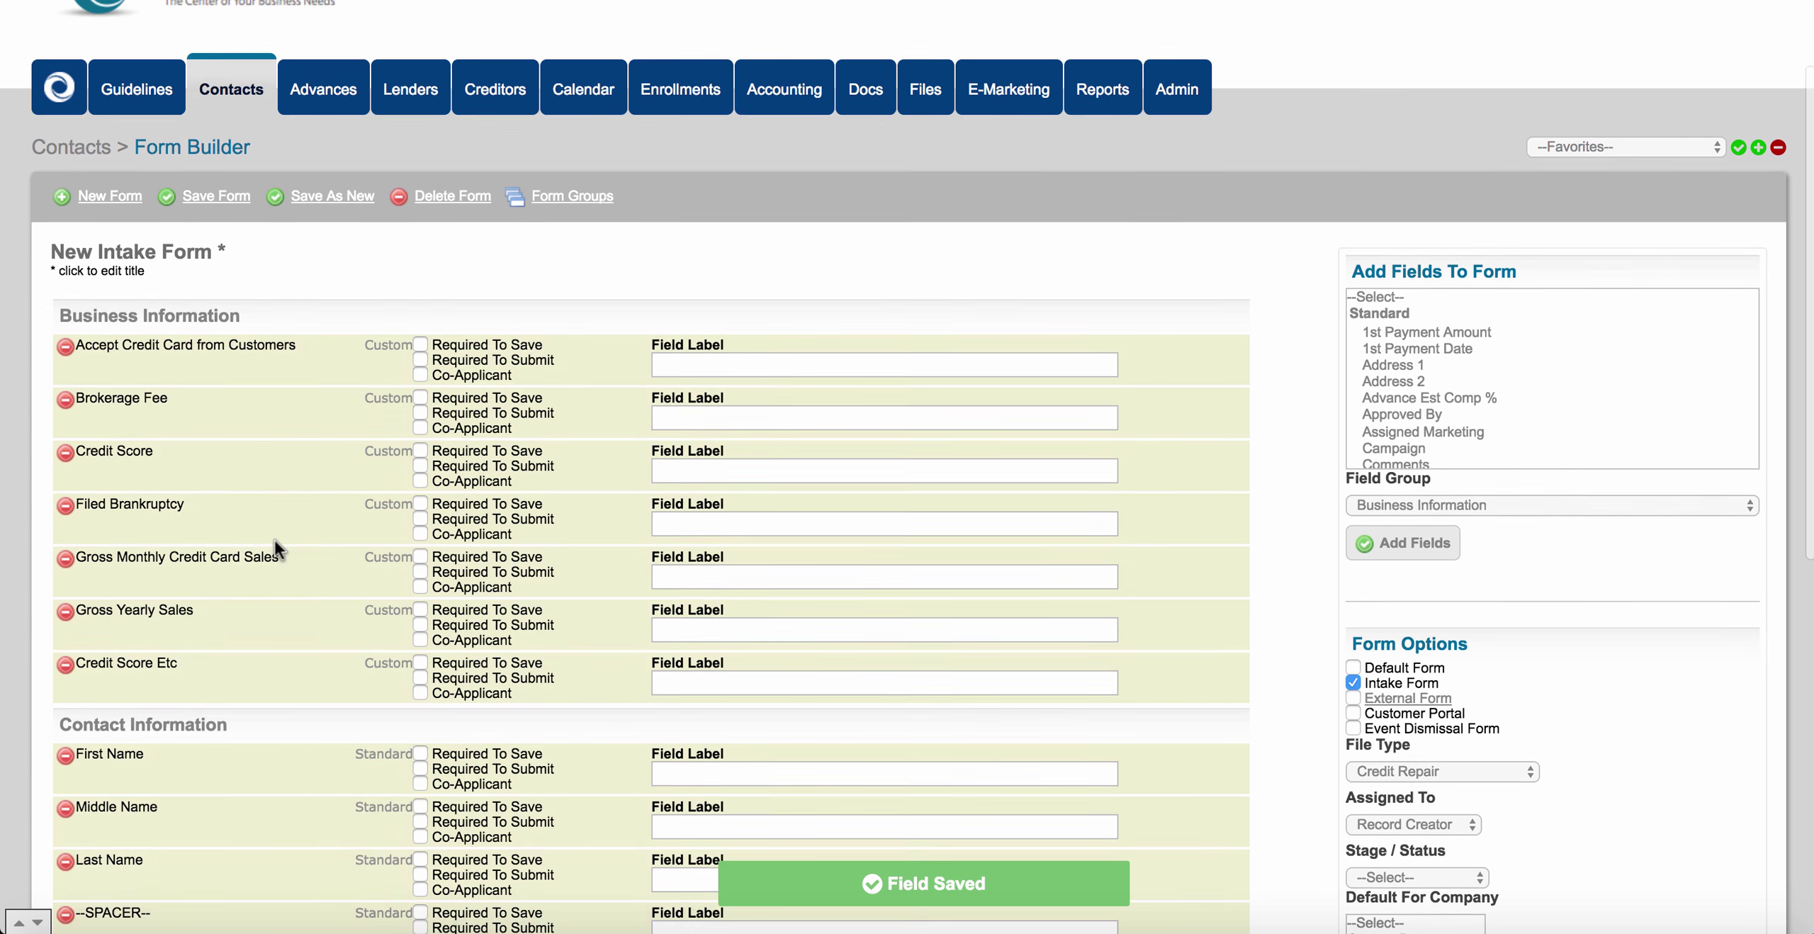
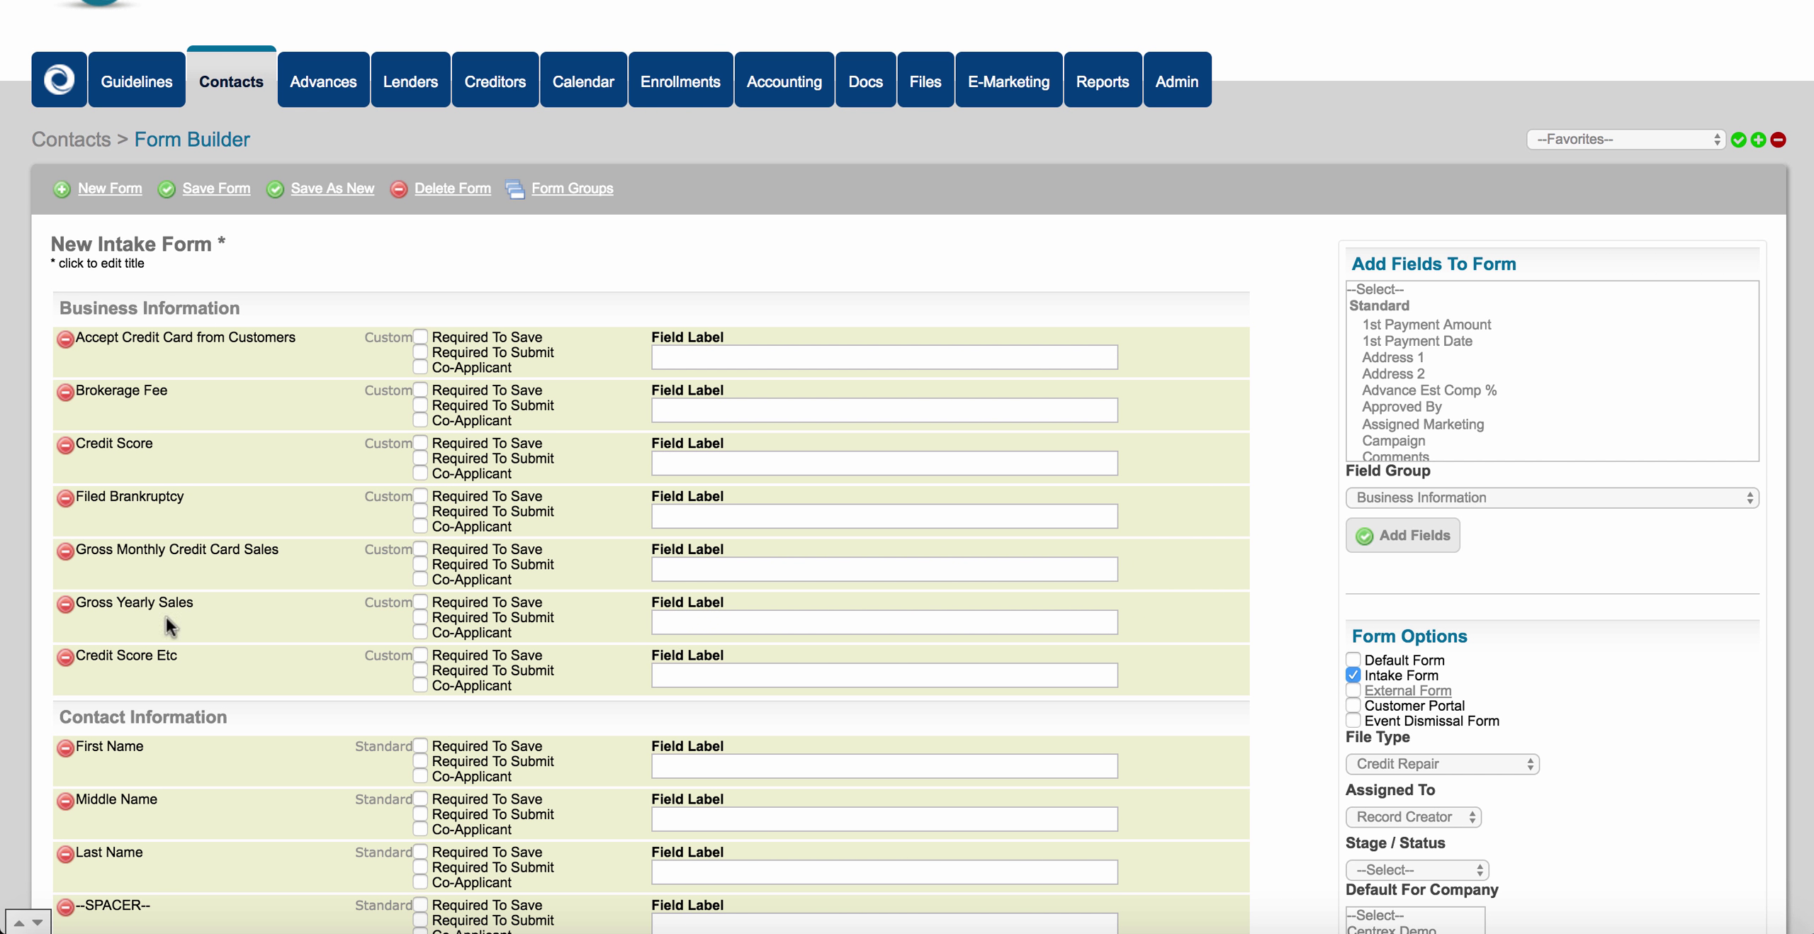
# Switch to the Docs module's Document Creator, which lists eight documents including Test Doc.
pyautogui.click(866, 85)
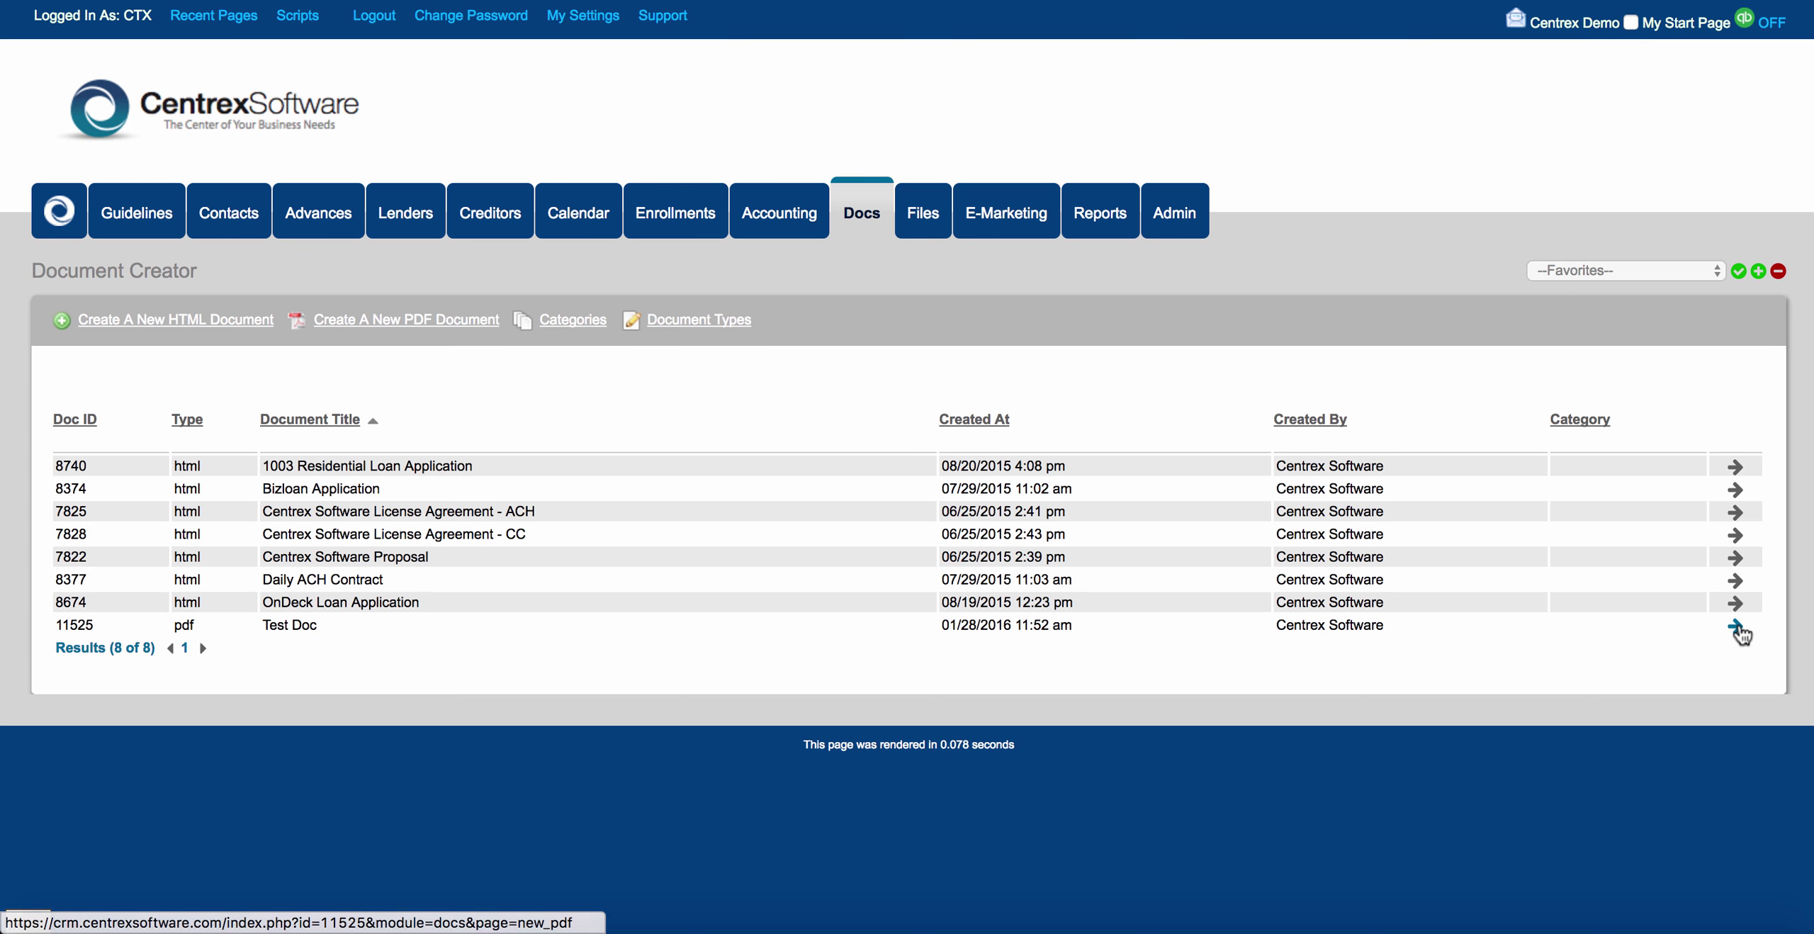
# Open Test Doc for editing and scroll its PDF pages down to the Acceptance page.
pyautogui.click(1736, 625)
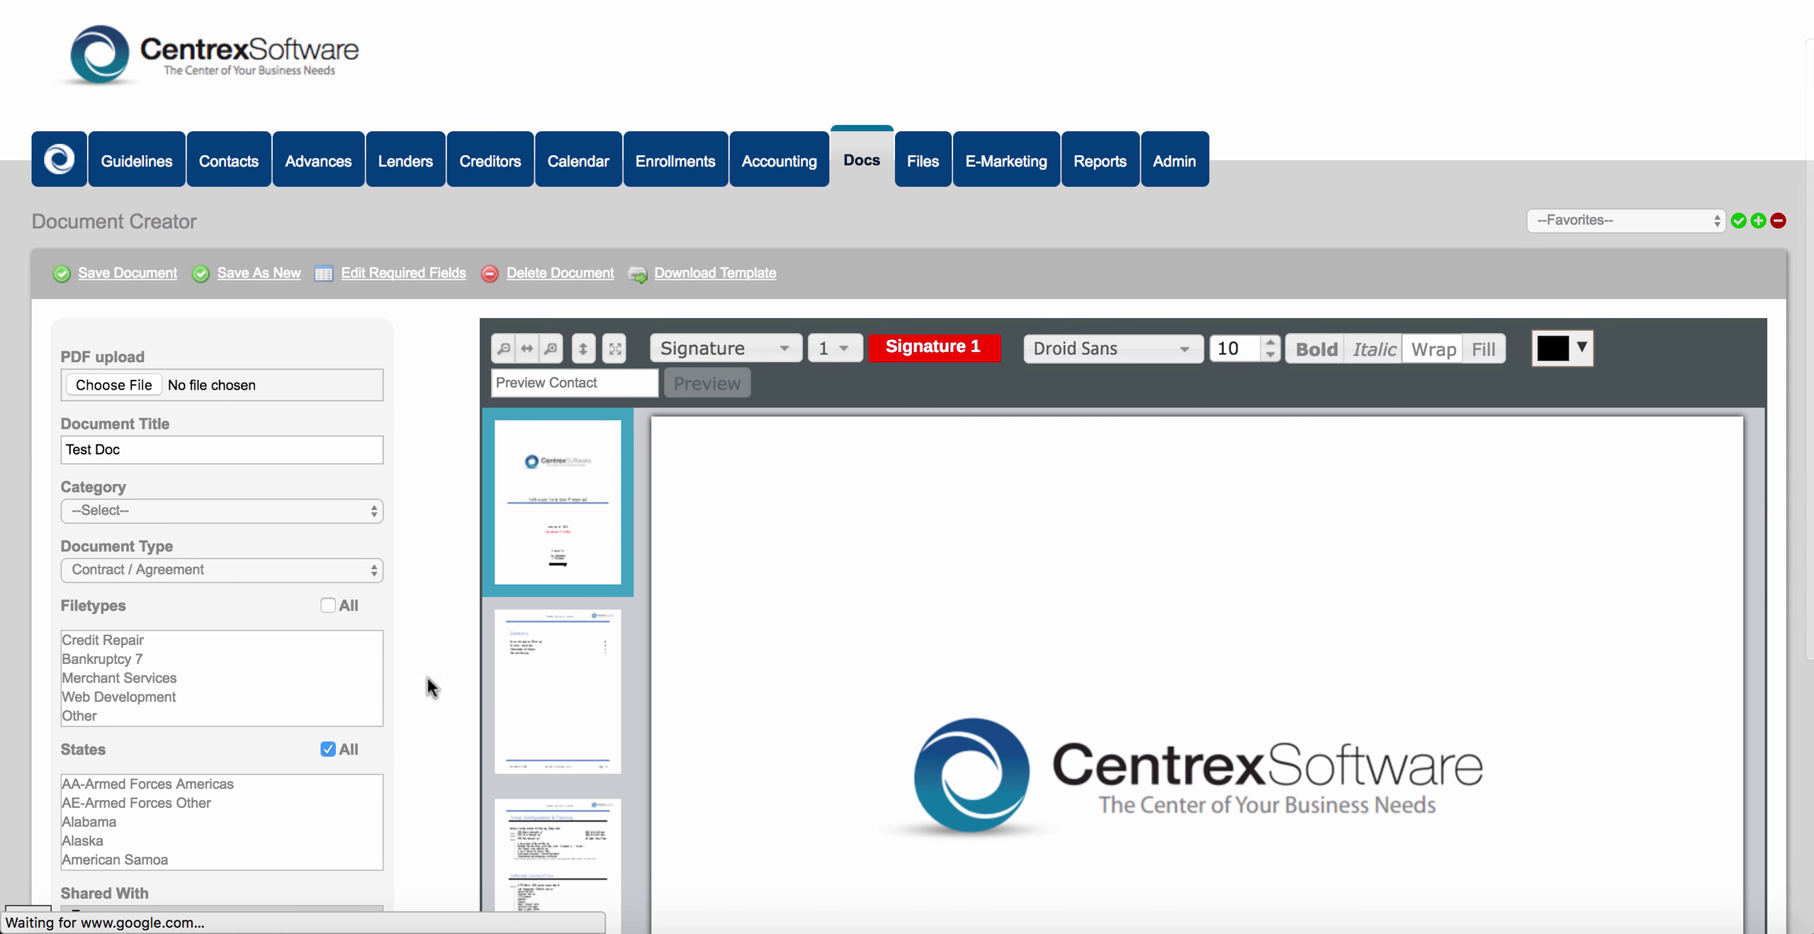
pyautogui.scroll(-5, 439, 632)
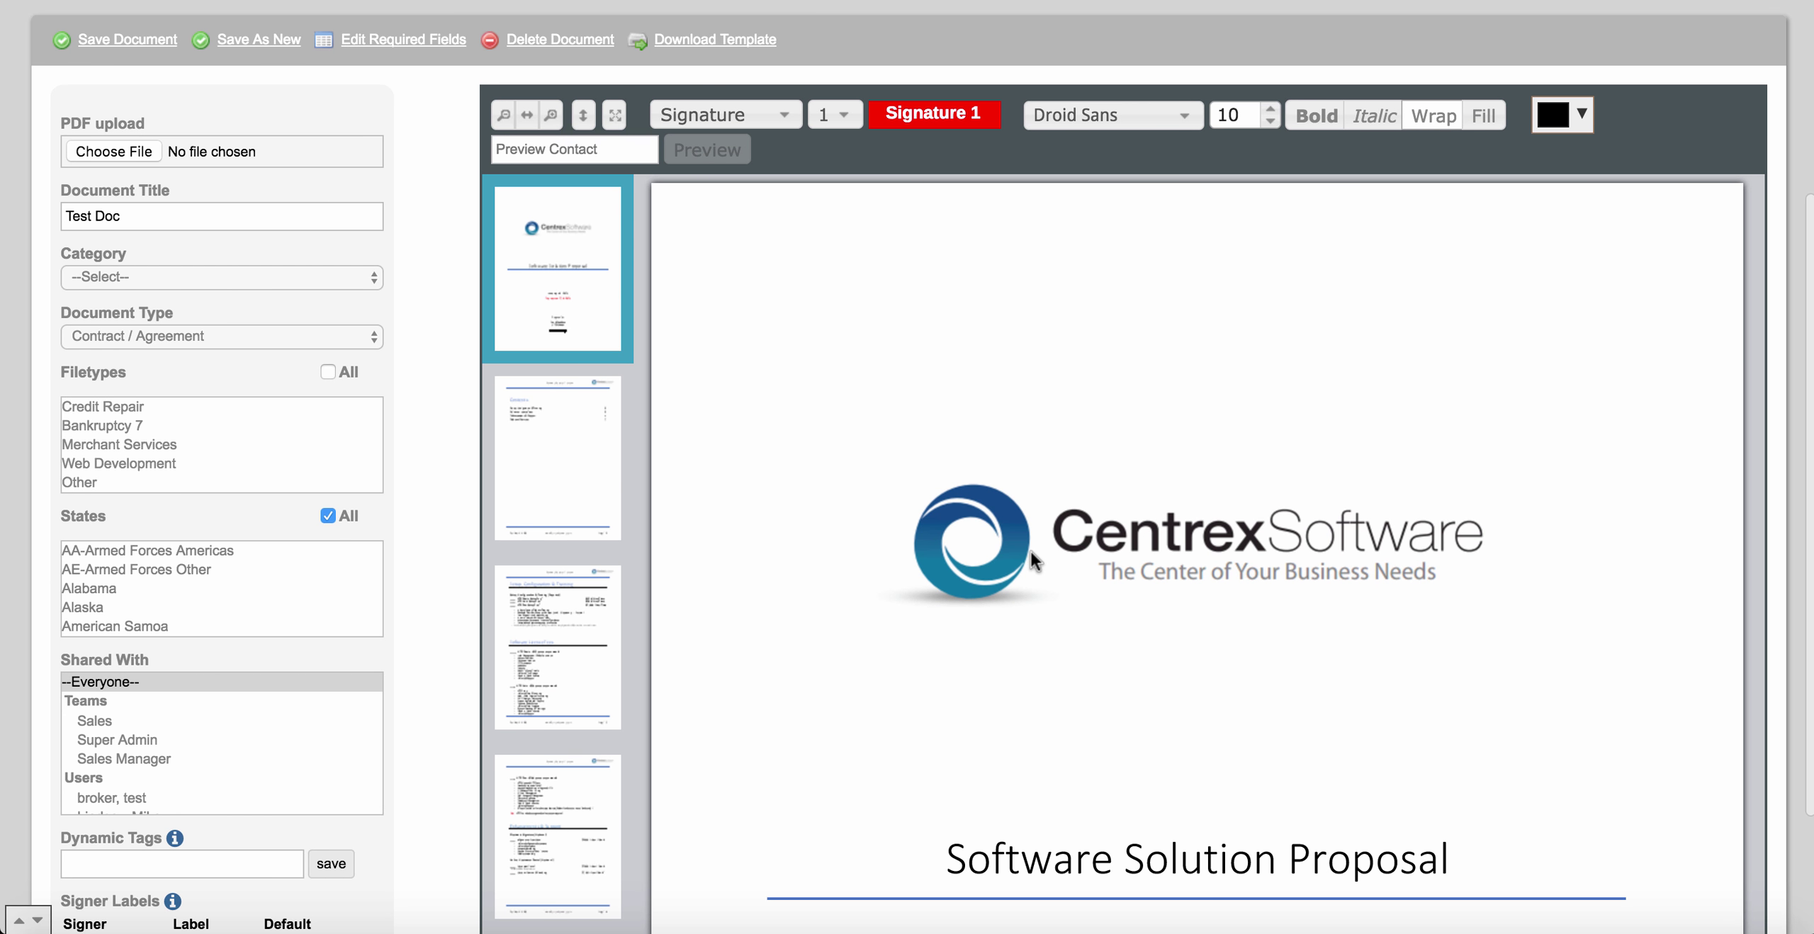
pyautogui.scroll(-2, 1032, 559)
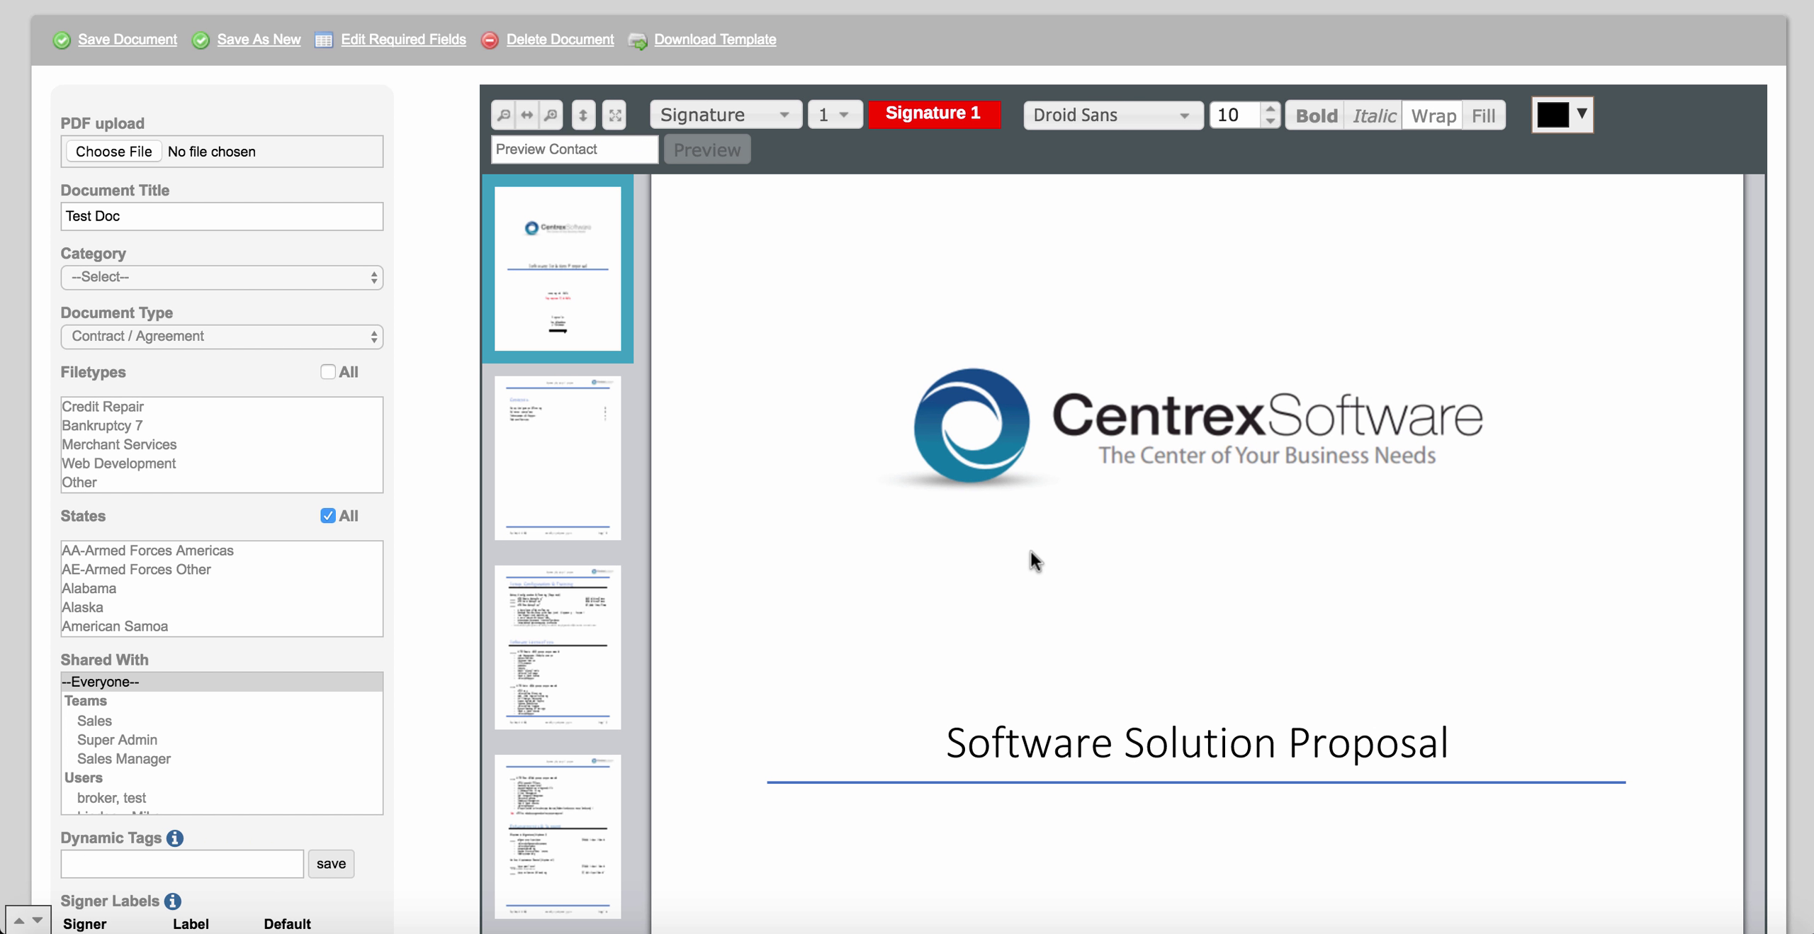
pyautogui.scroll(-15, 1030, 551)
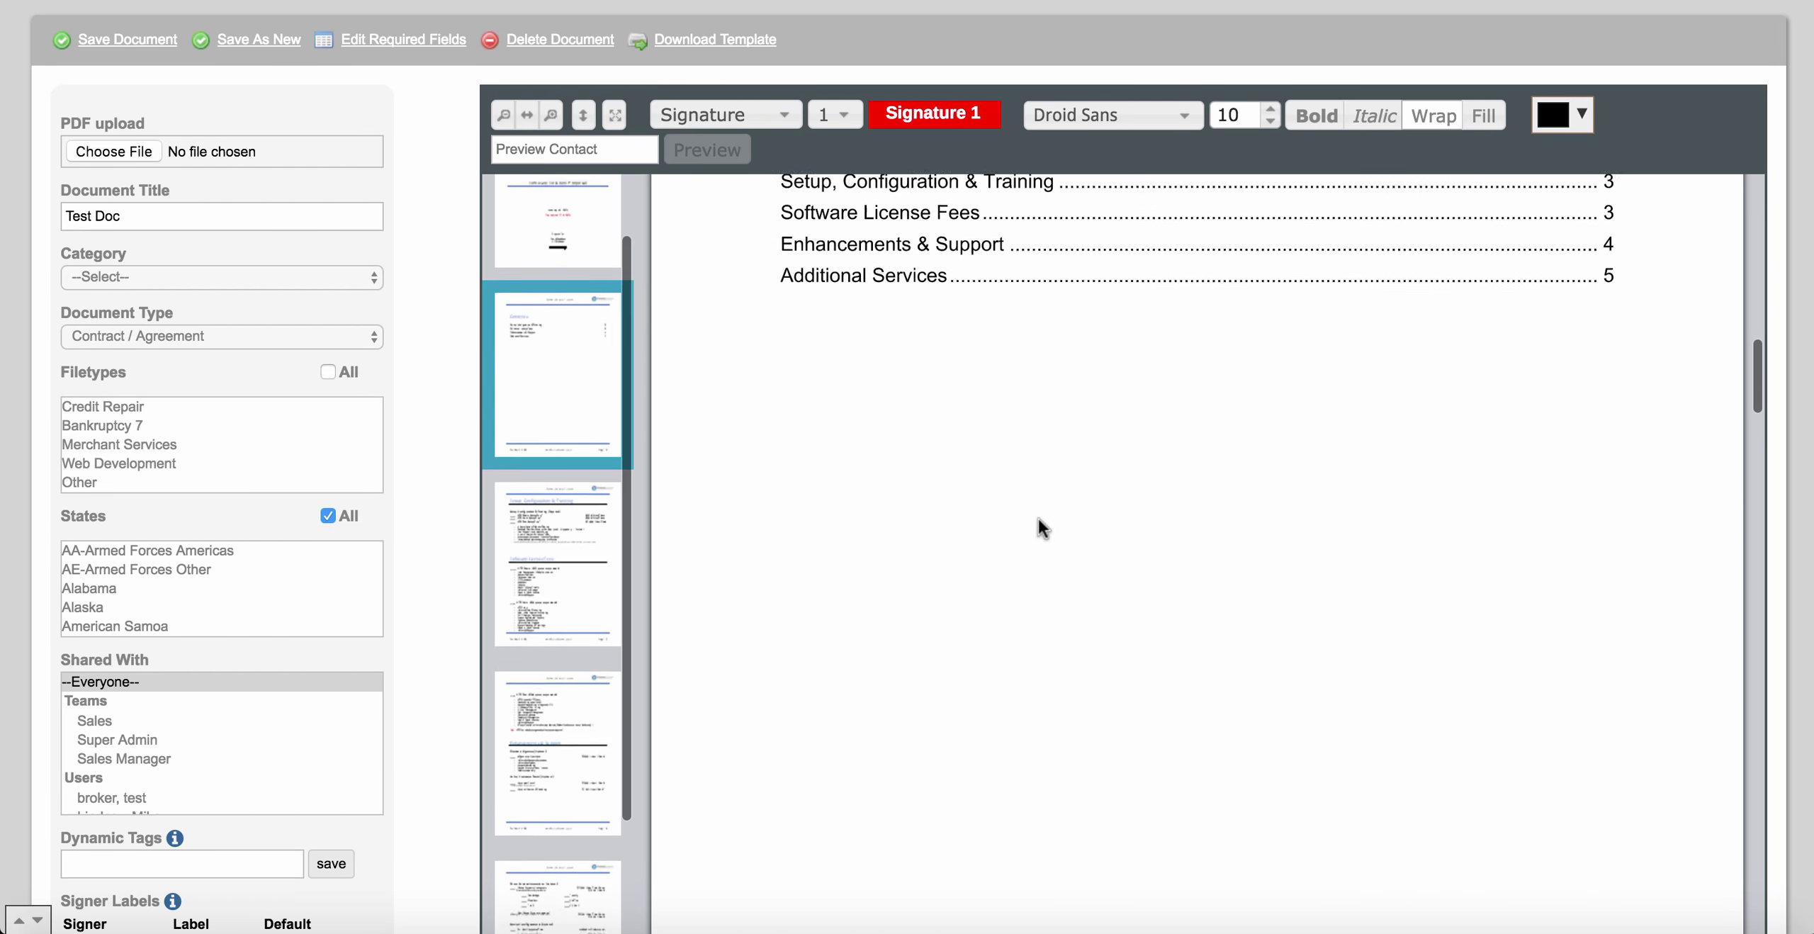
pyautogui.scroll(-20, 1039, 521)
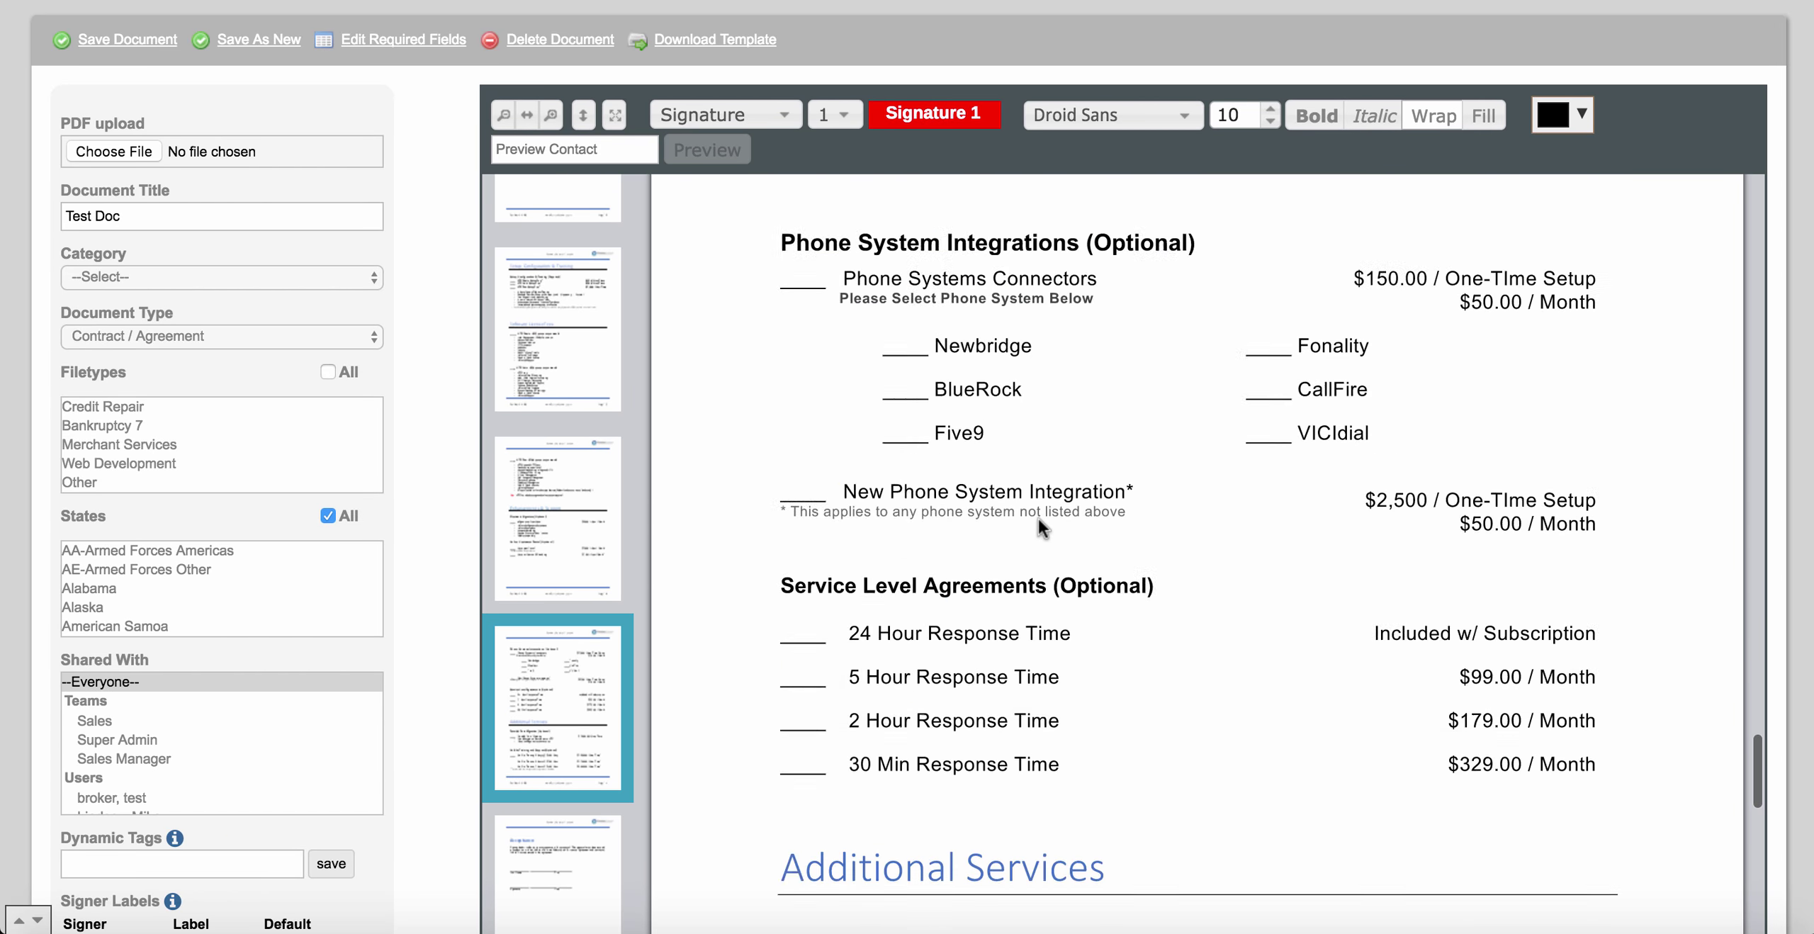
pyautogui.scroll(-20, 1037, 528)
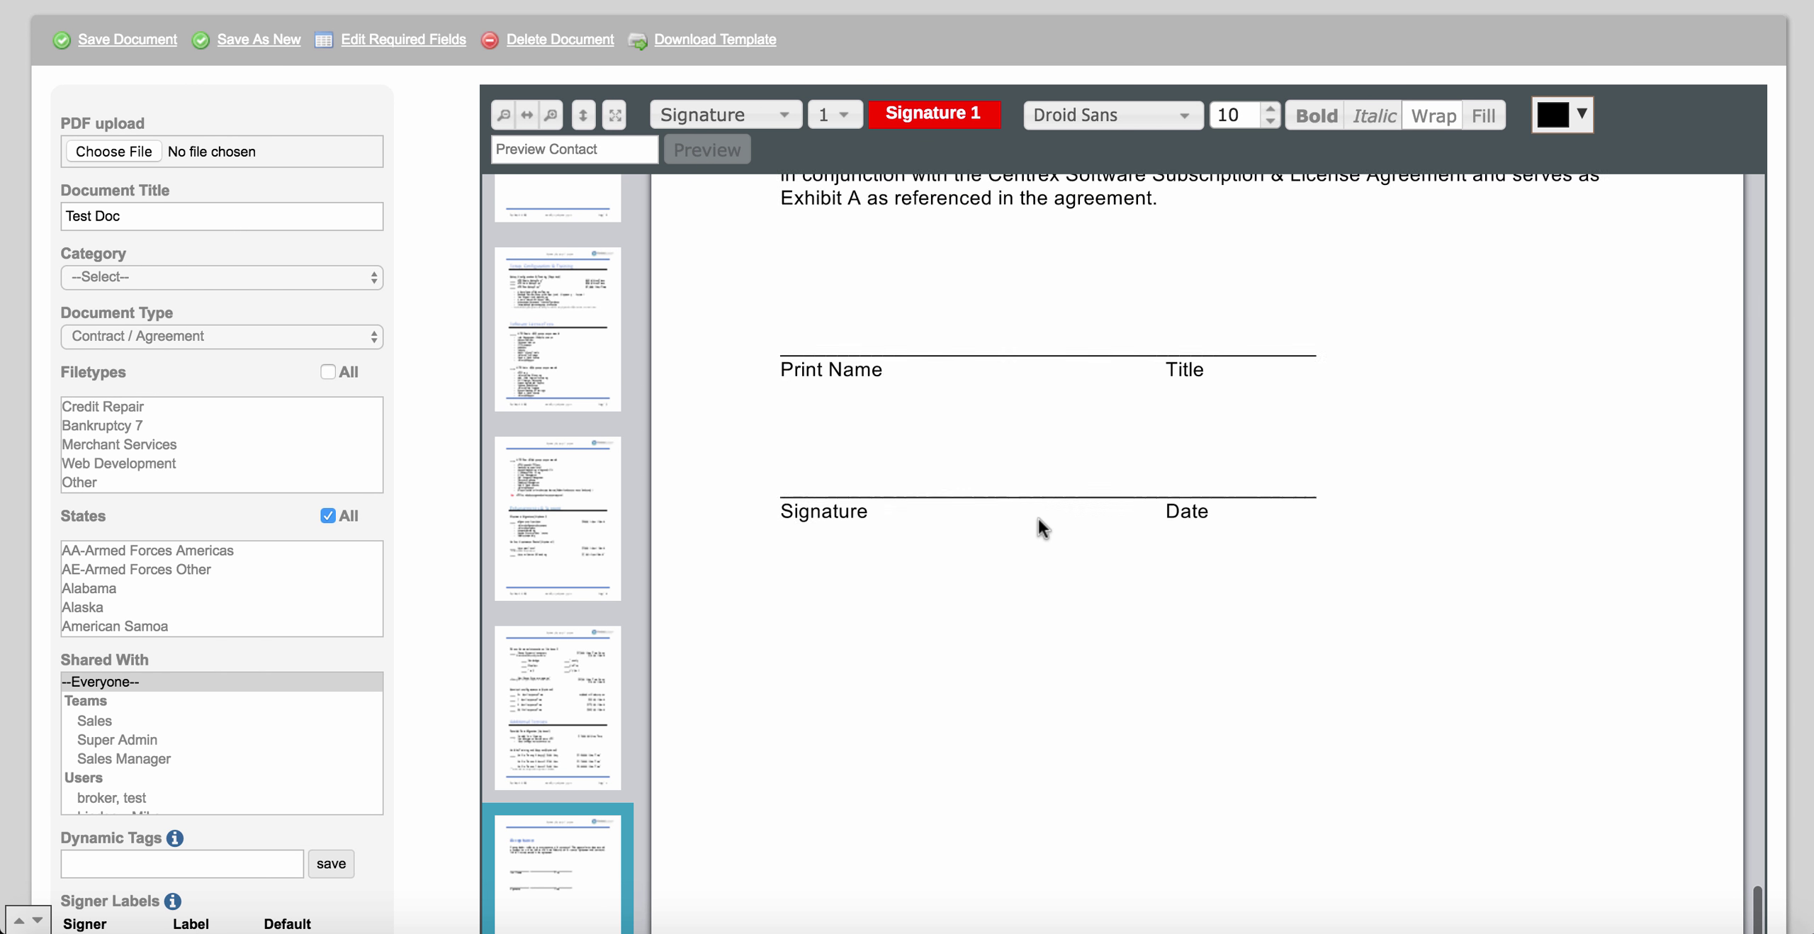
pyautogui.scroll(5, 1037, 519)
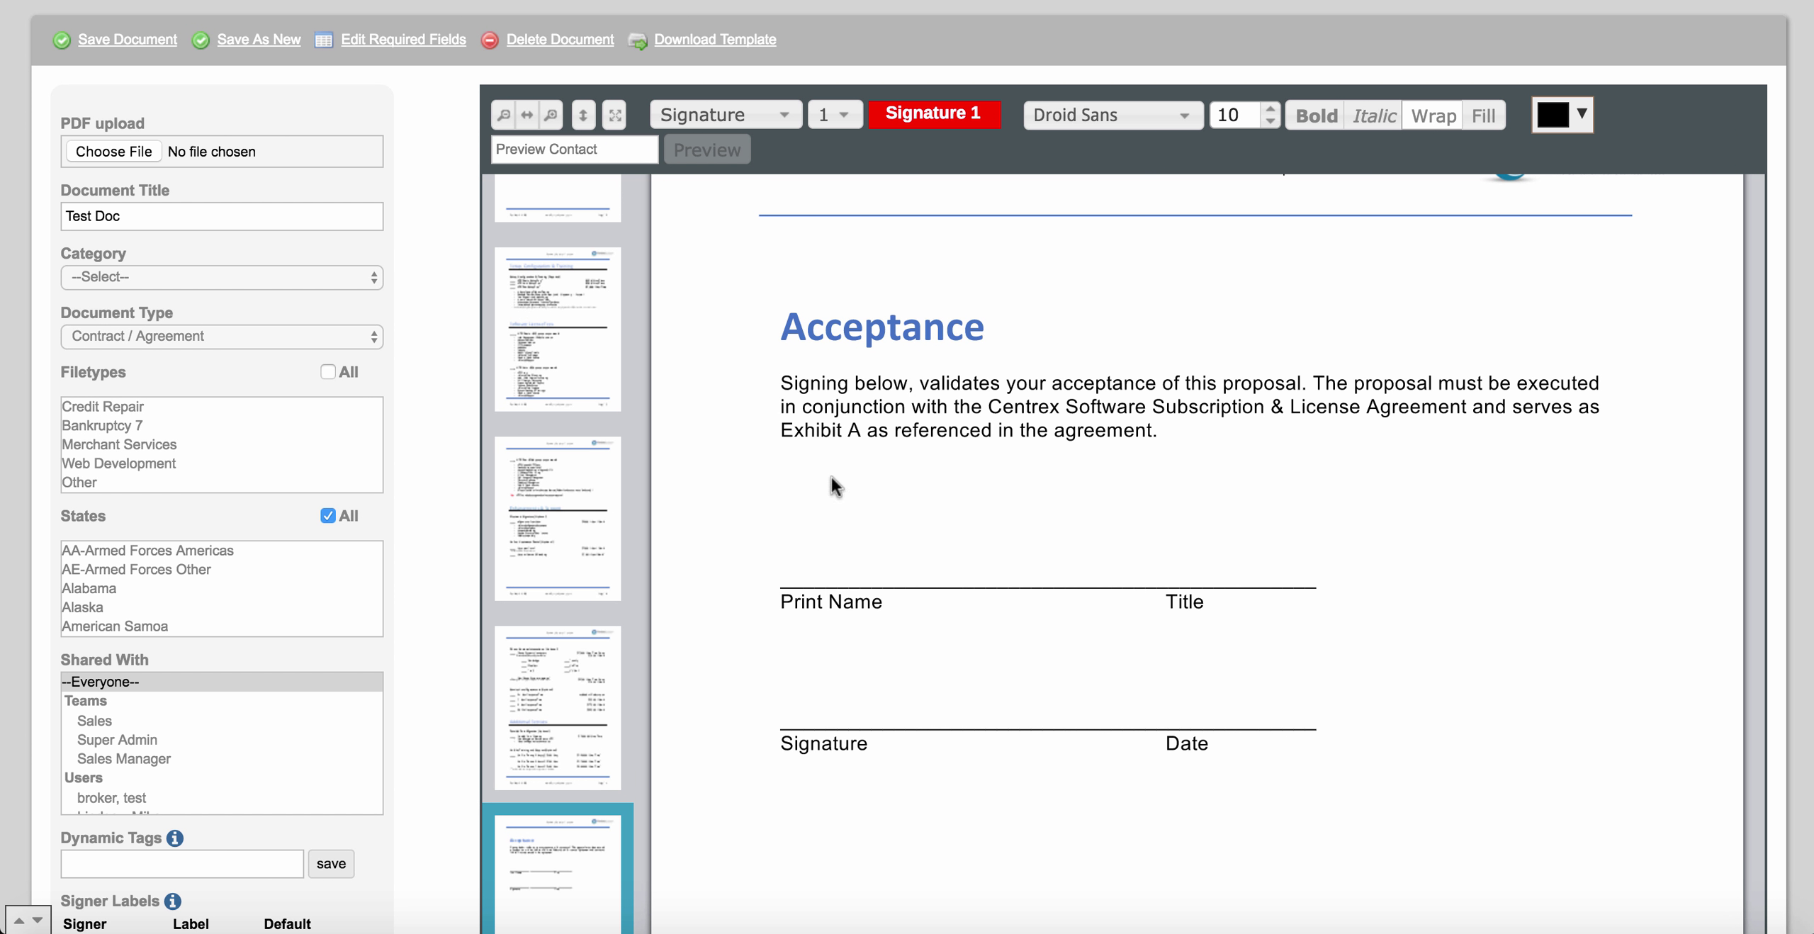
# Place a Text field above Print Name and set its text to {CF:Credit Score Etc}.
pyautogui.click(786, 125)
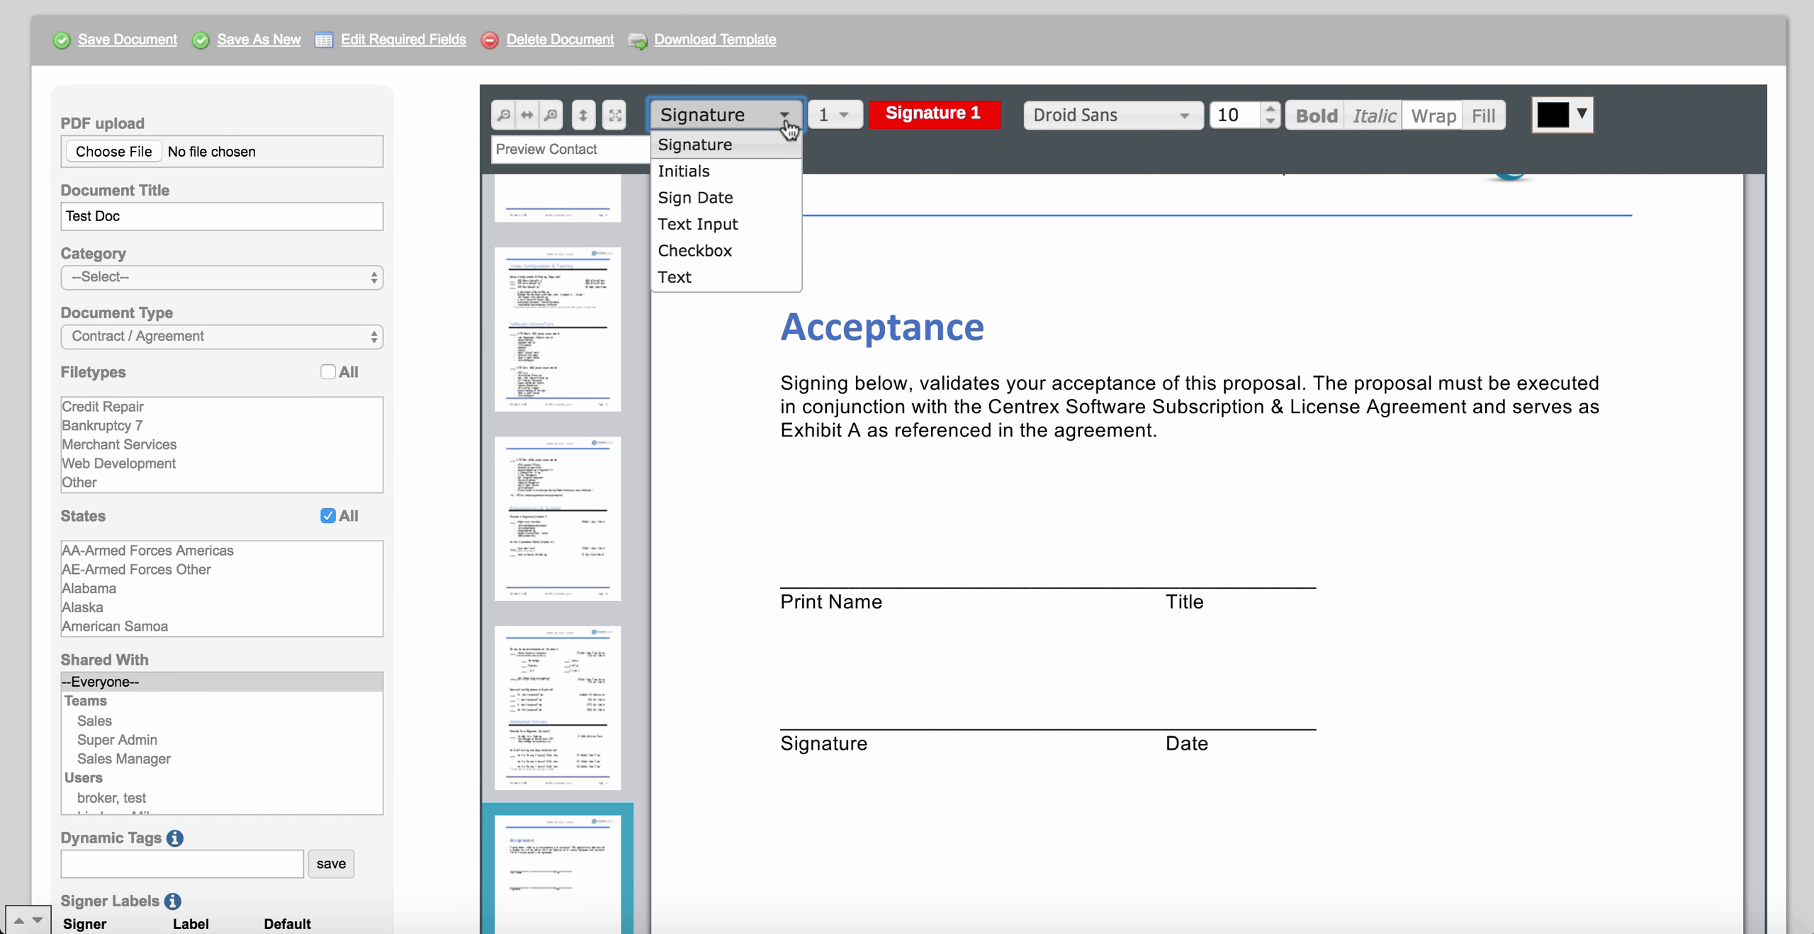
pyautogui.click(754, 277)
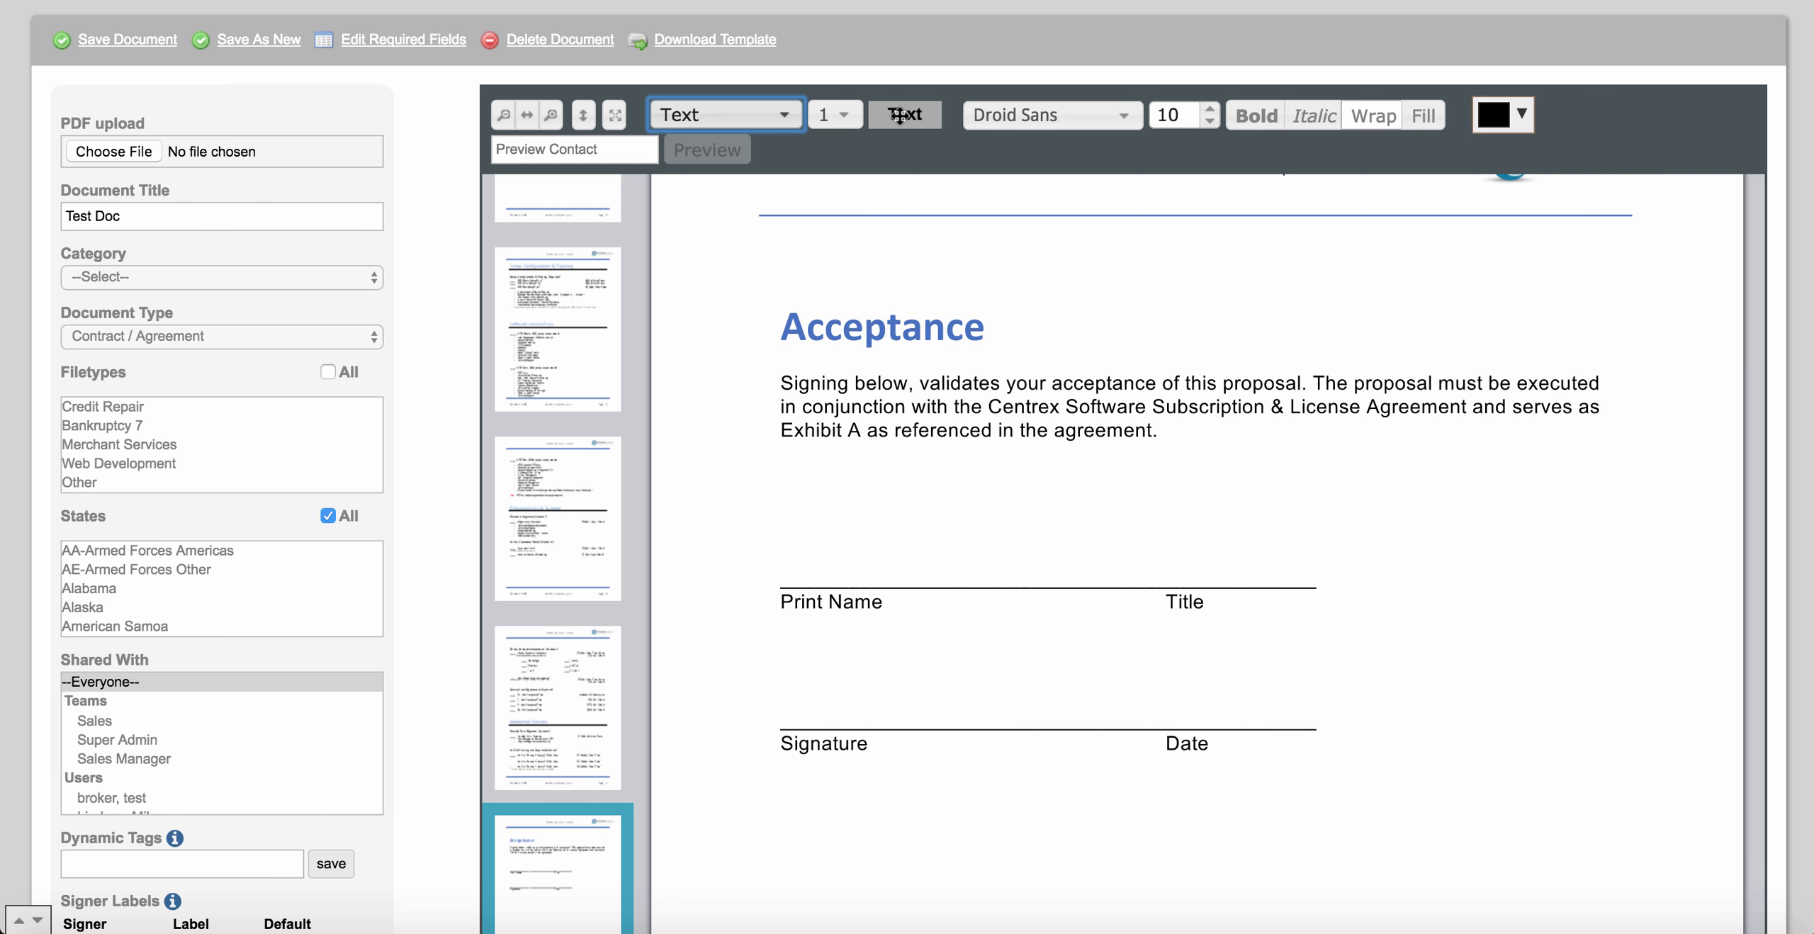
pyautogui.moveTo(900, 118); pyautogui.dragTo(971, 684)
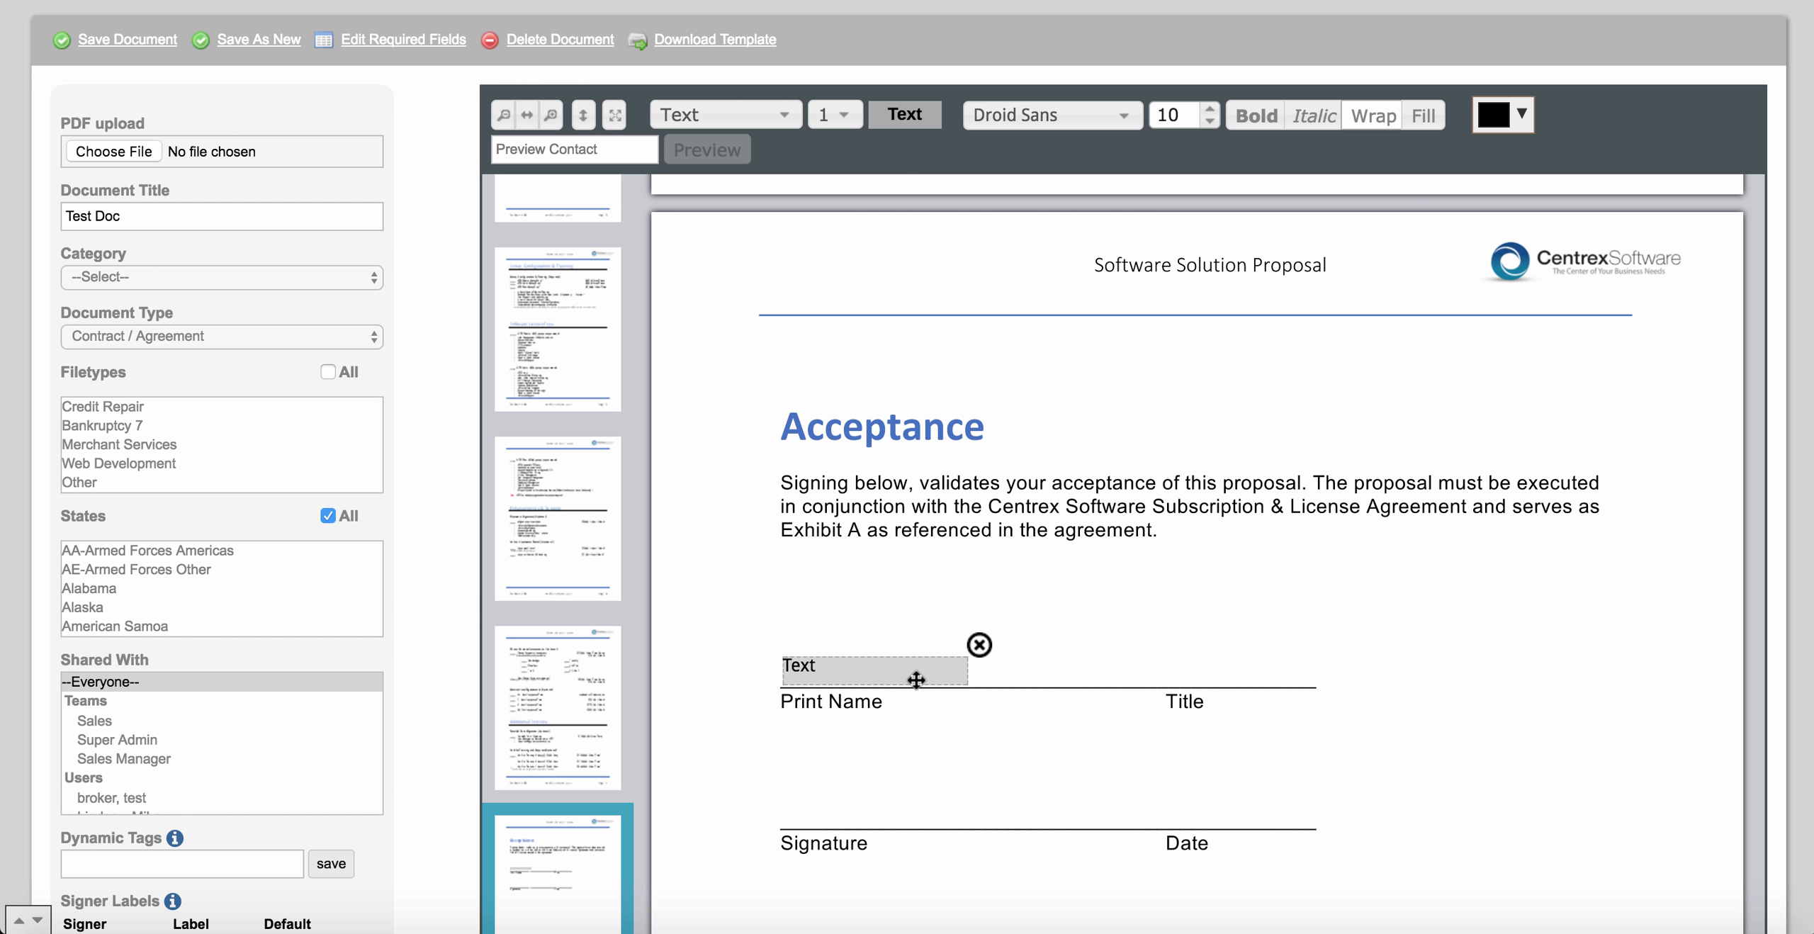
pyautogui.doubleClick(842, 667)
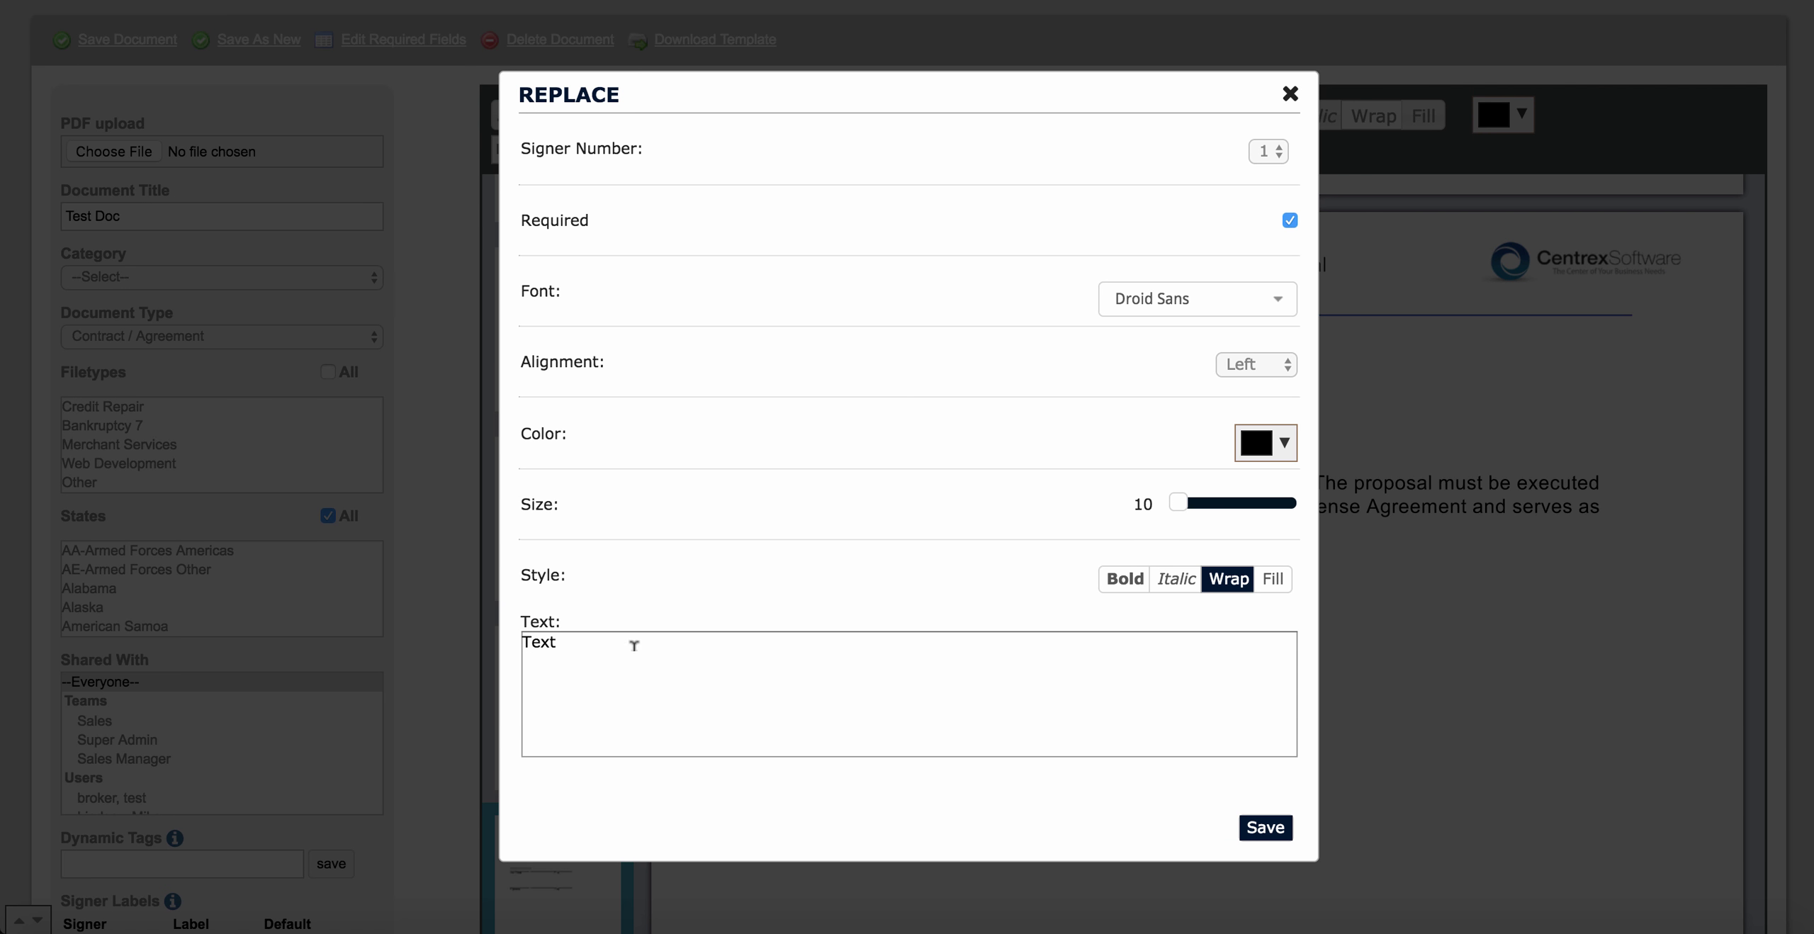
pyautogui.click(608, 640)
pyautogui.press('BackSpace')
pyautogui.press('BackSpace')
pyautogui.press('BackSpace')
pyautogui.press('BackSpace')
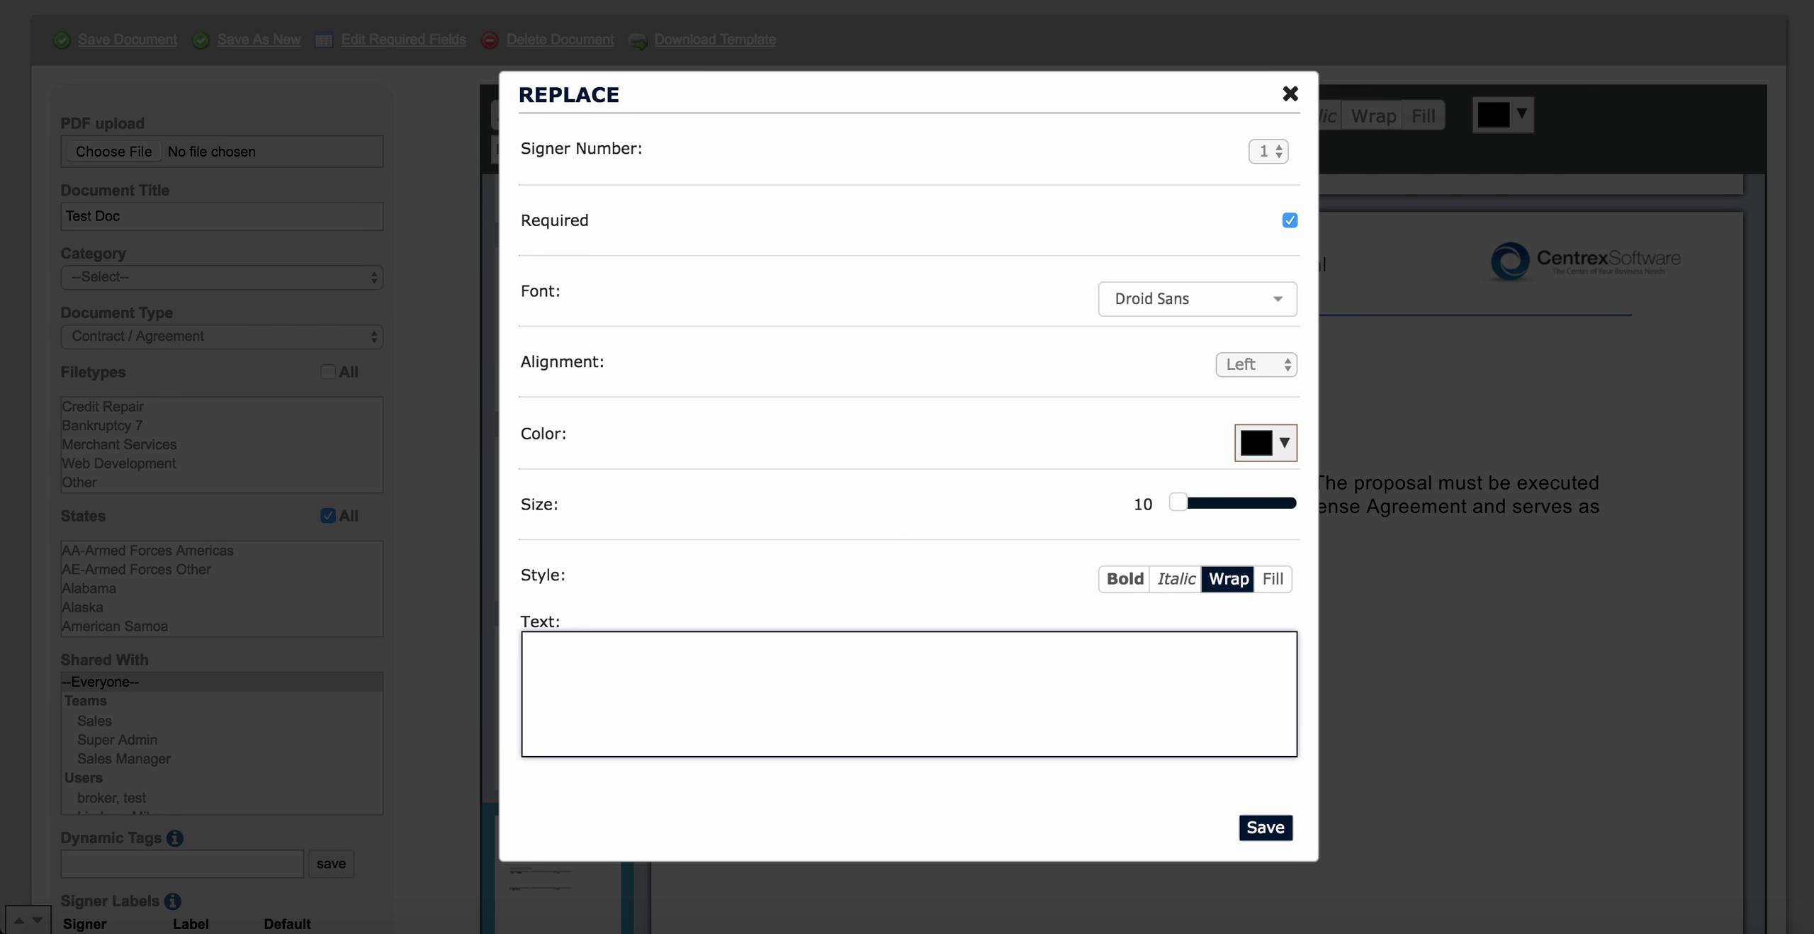
pyautogui.write('{CF:Credit Score Etc}')
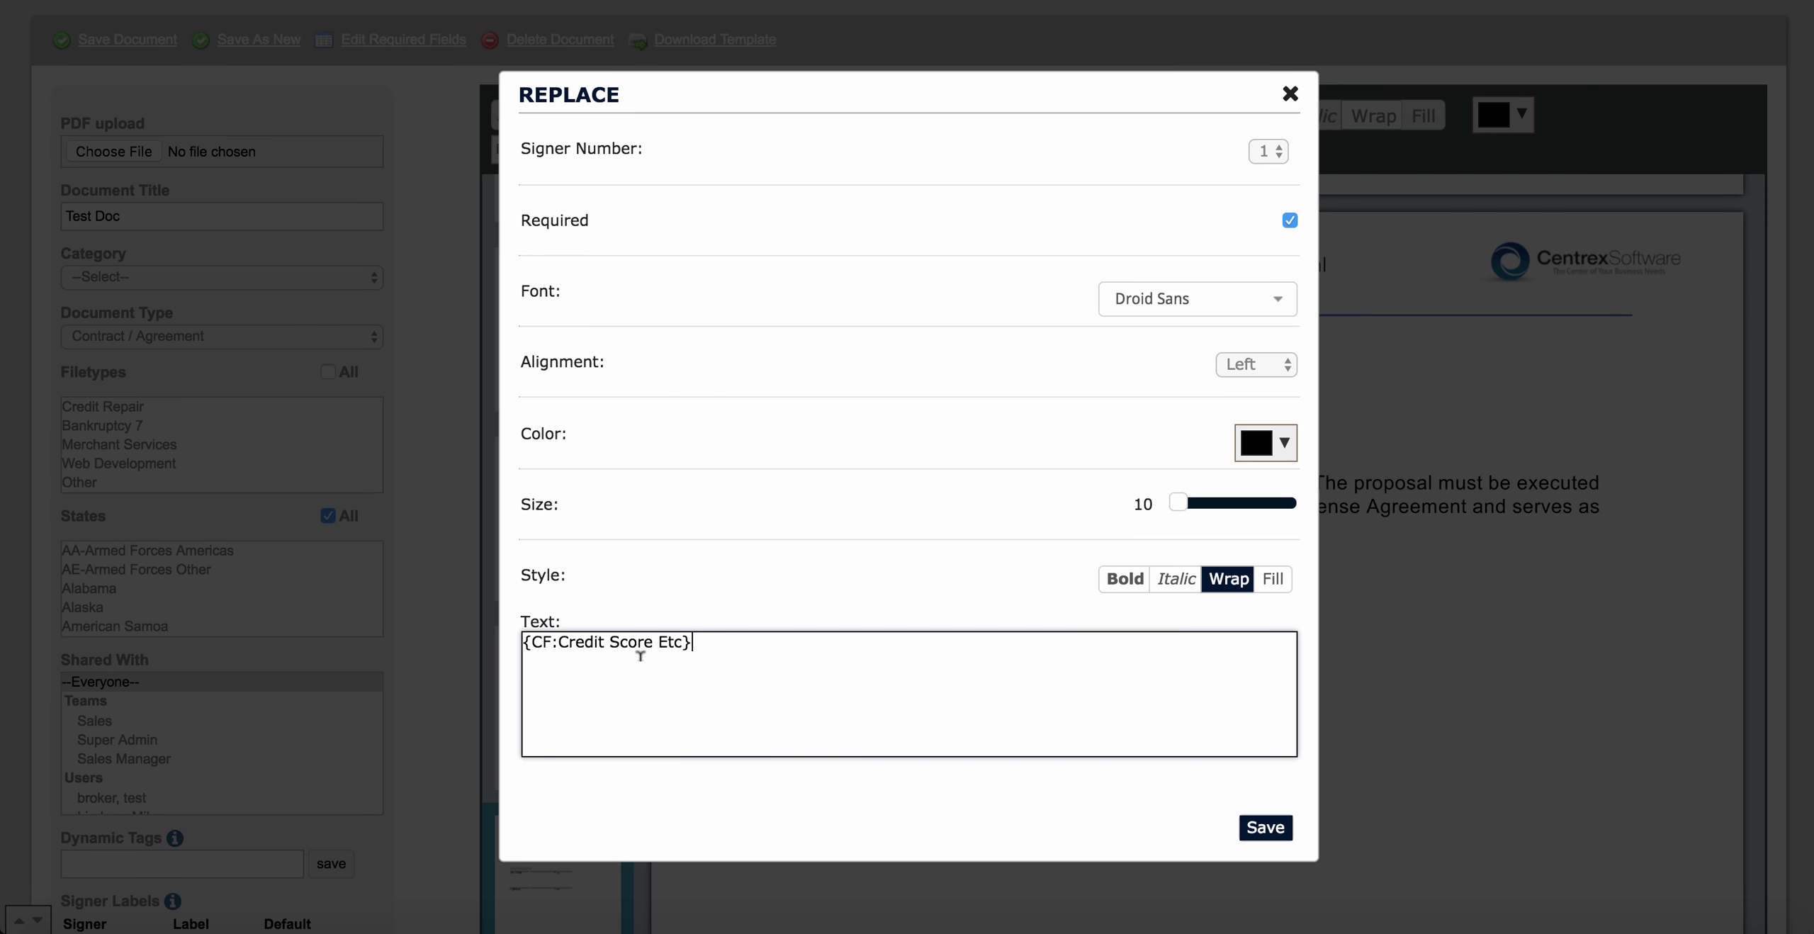
pyautogui.click(1247, 832)
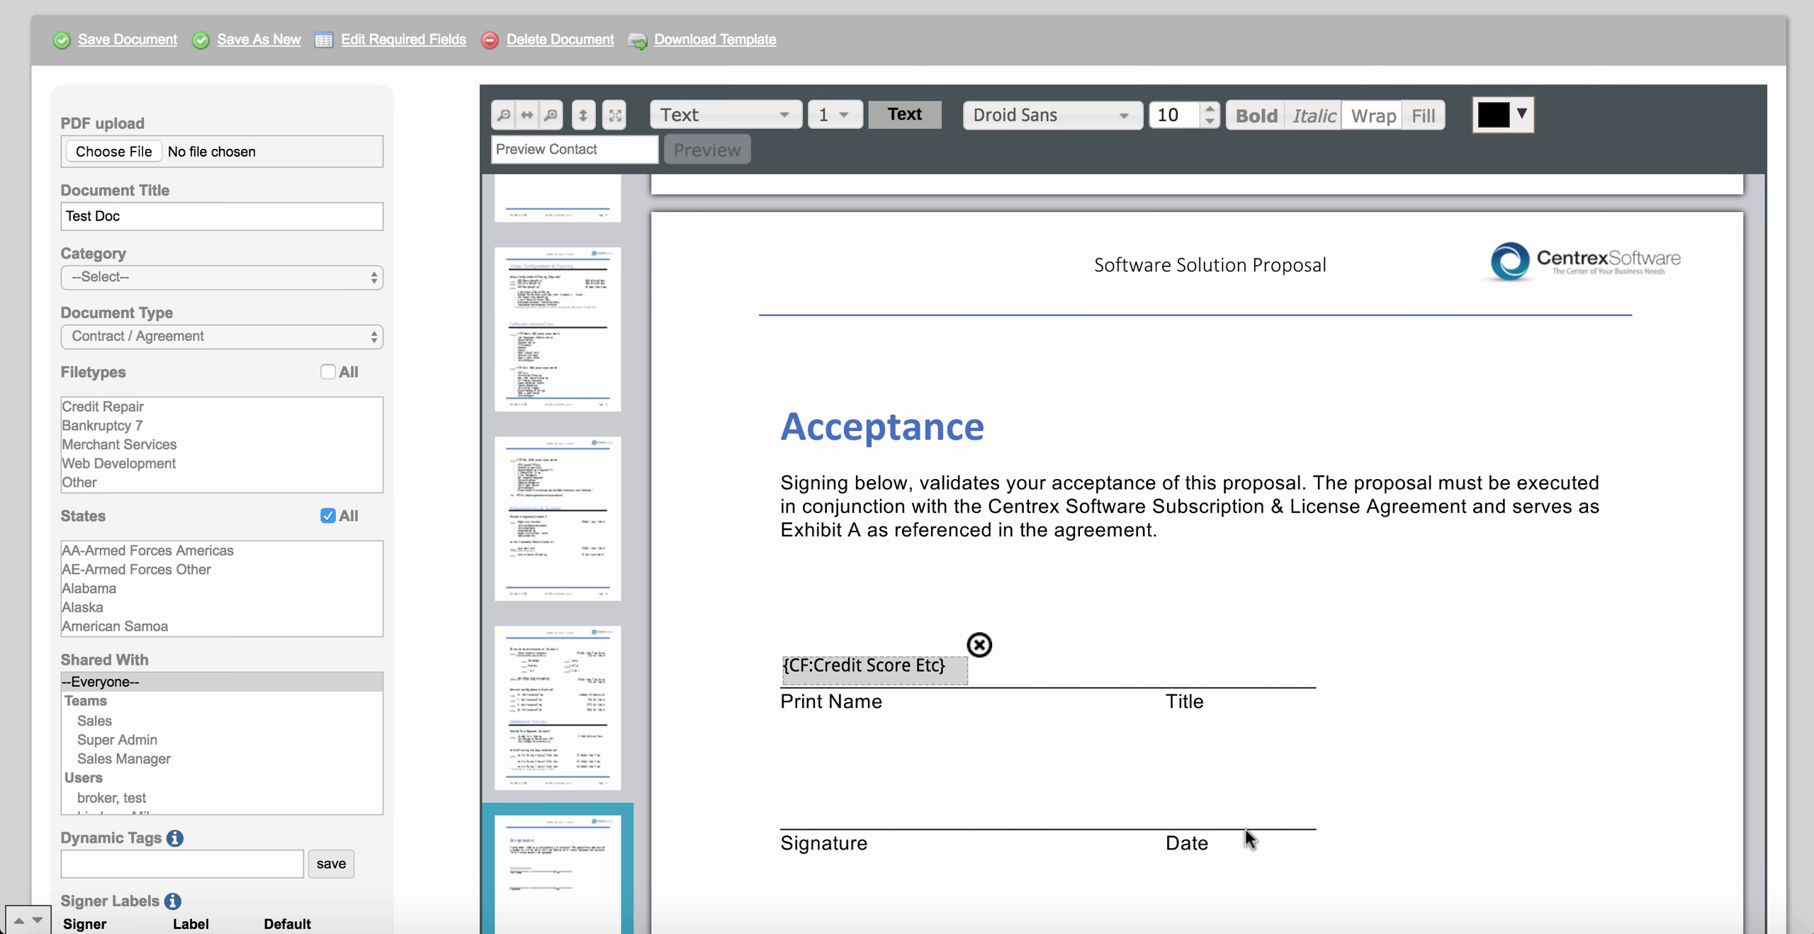
pyautogui.scroll(-2, 1097, 752)
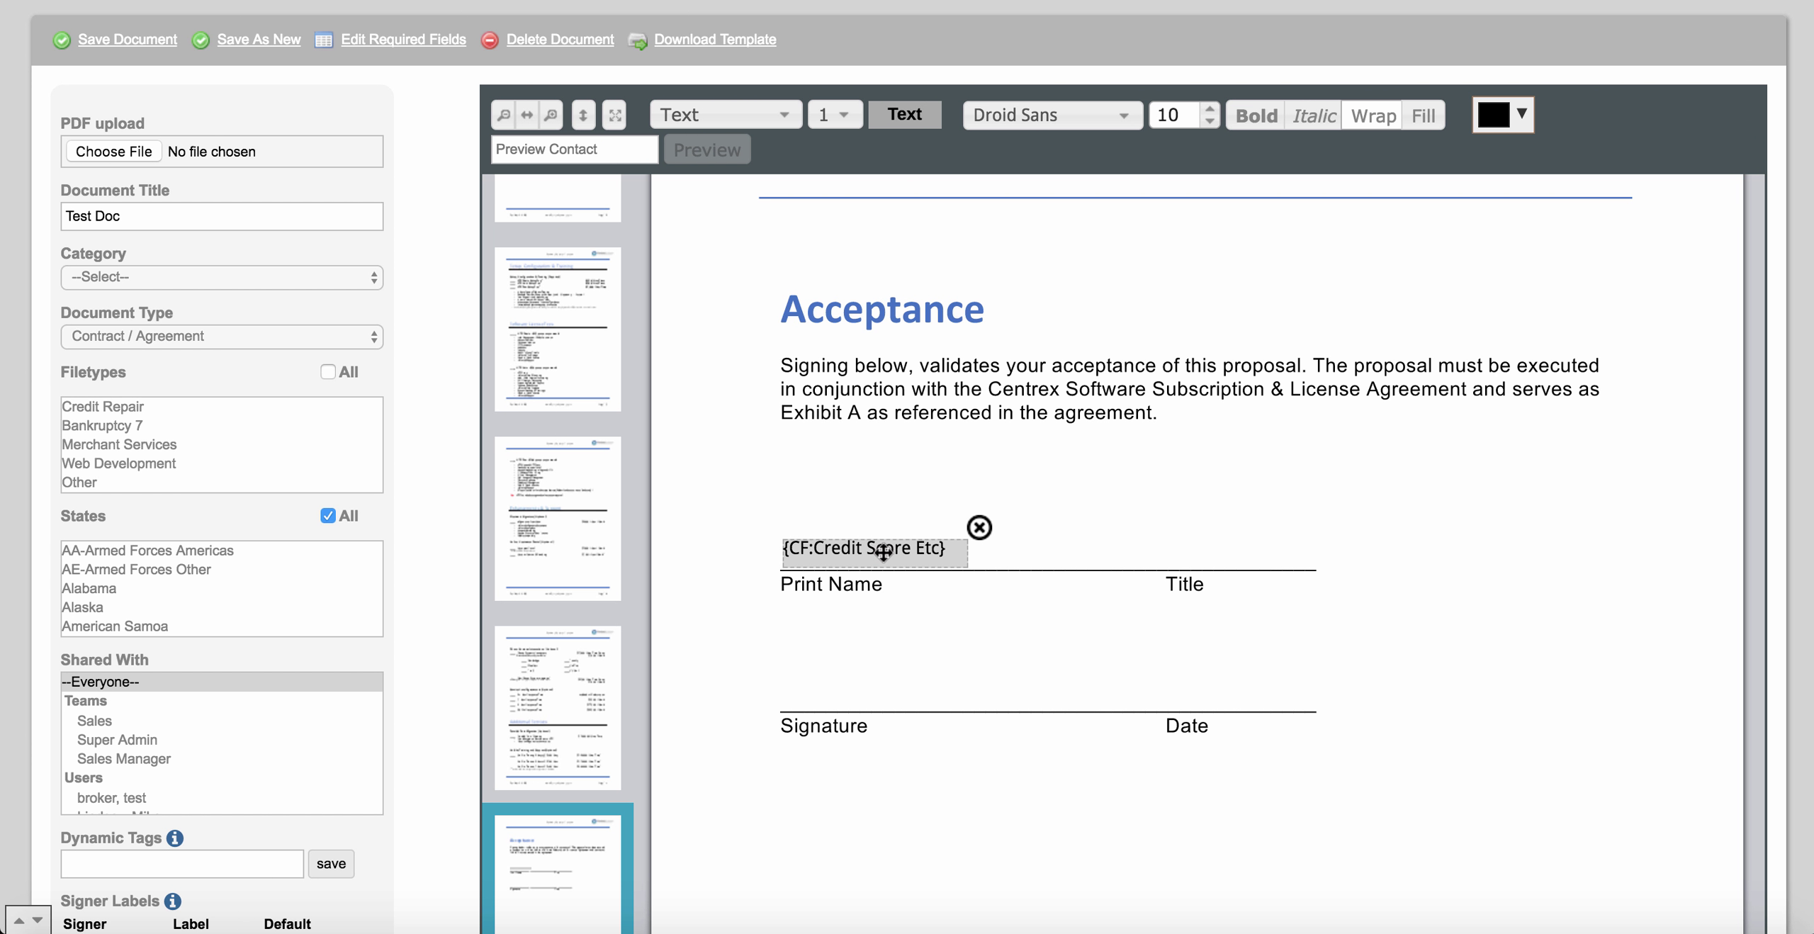
# Change the Print Name field's text from the credit score tag to {FIRSTNAME} and save.
pyautogui.doubleClick(883, 553)
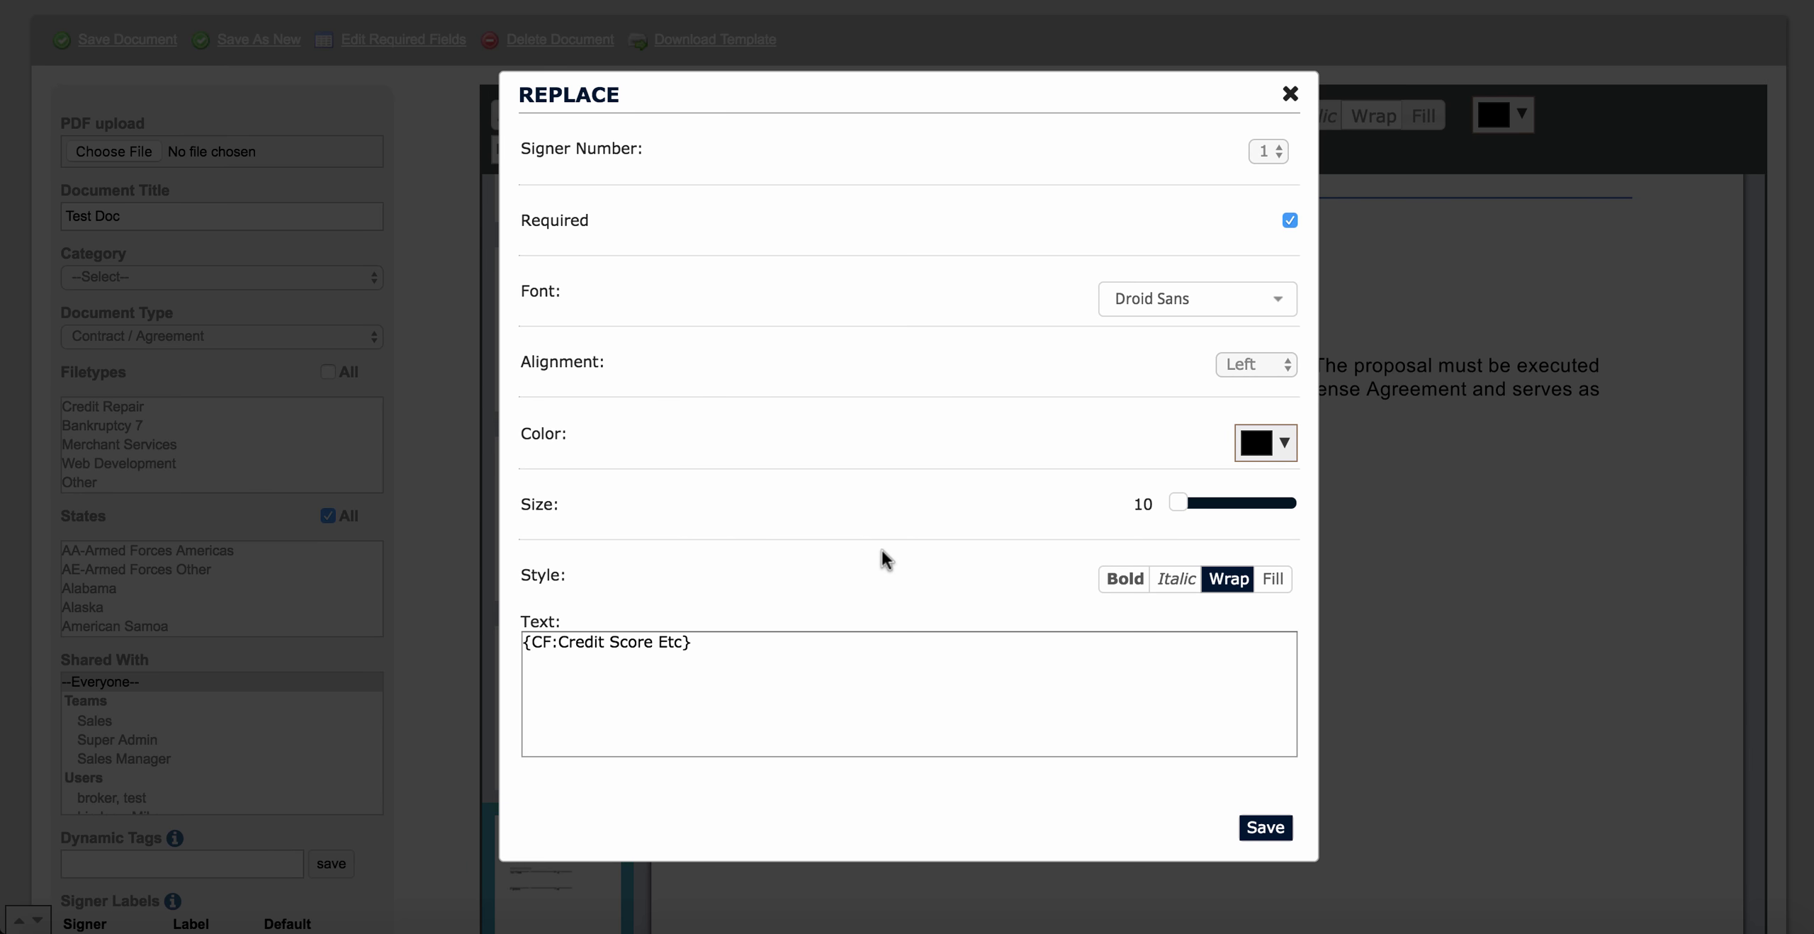
pyautogui.click(684, 638)
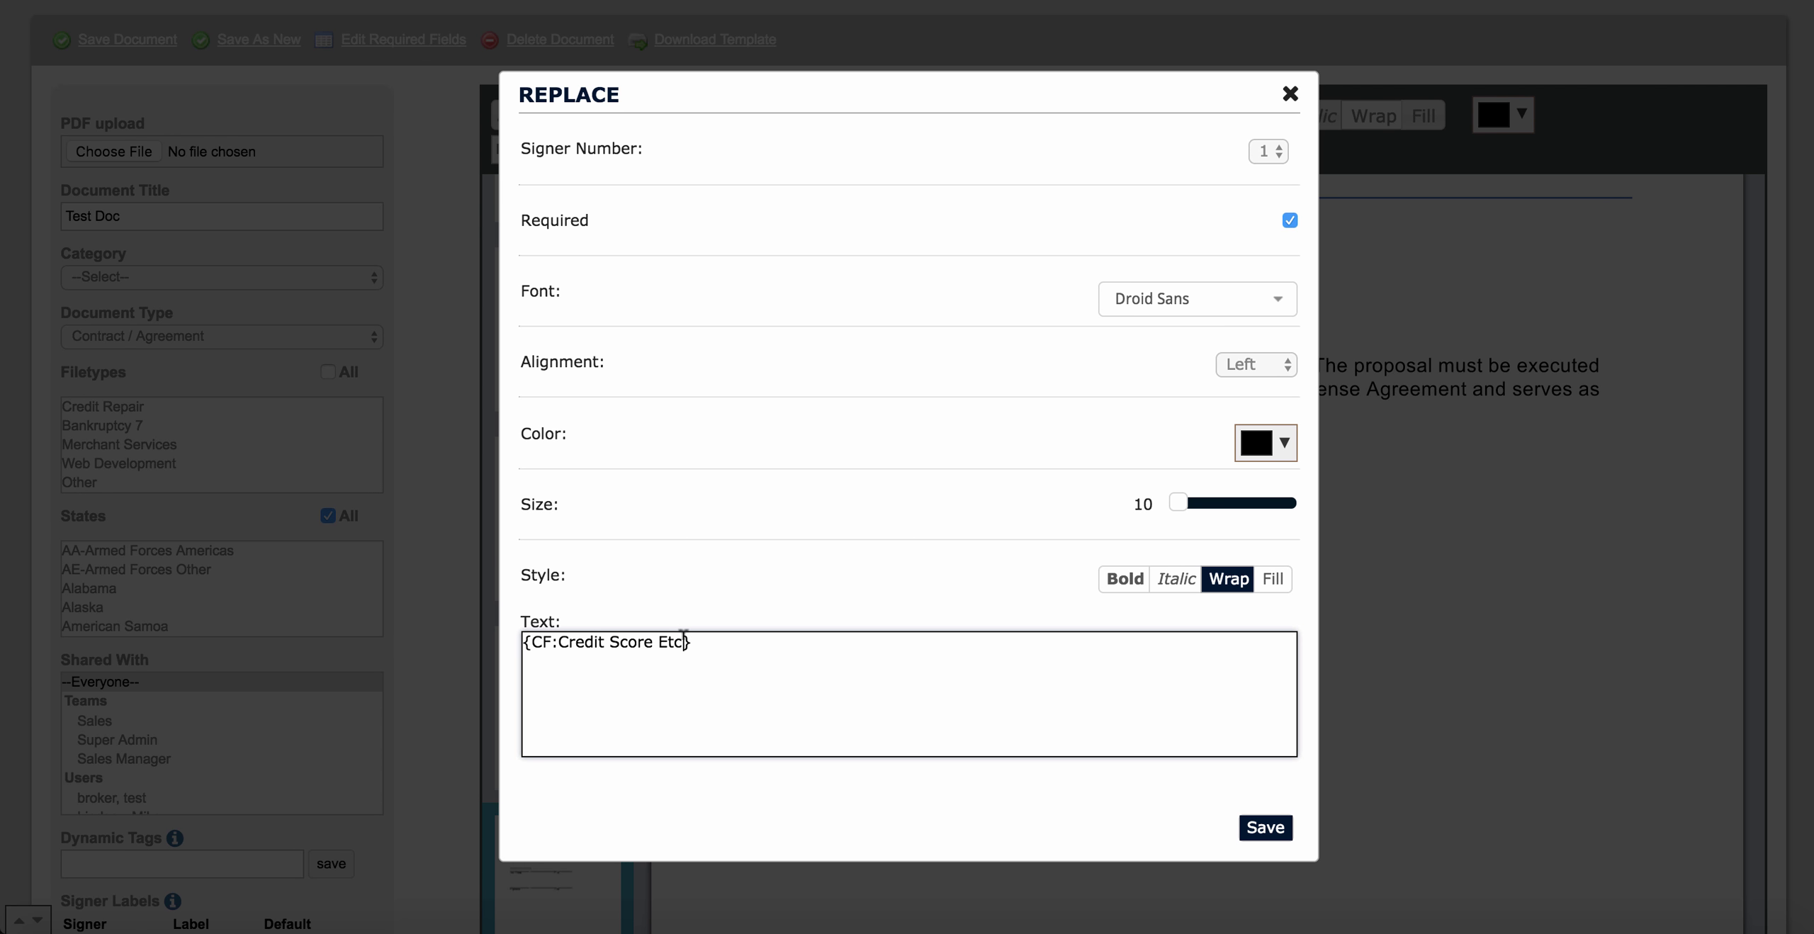
pyautogui.press('BackSpace')
pyautogui.press('BackSpace')
pyautogui.press('BackSpace')
pyautogui.press('BackSpace')
pyautogui.press('BackSpace')
pyautogui.press('BackSpace')
pyautogui.press('BackSpace')
pyautogui.press('BackSpace')
pyautogui.press('BackSpace')
pyautogui.press('BackSpace')
pyautogui.press('BackSpace')
pyautogui.press('BackSpace')
pyautogui.press('BackSpace')
pyautogui.press('BackSpace')
pyautogui.press('BackSpace')
pyautogui.press('BackSpace')
pyautogui.write('FIRSTNAME')
pyautogui.click(1265, 827)
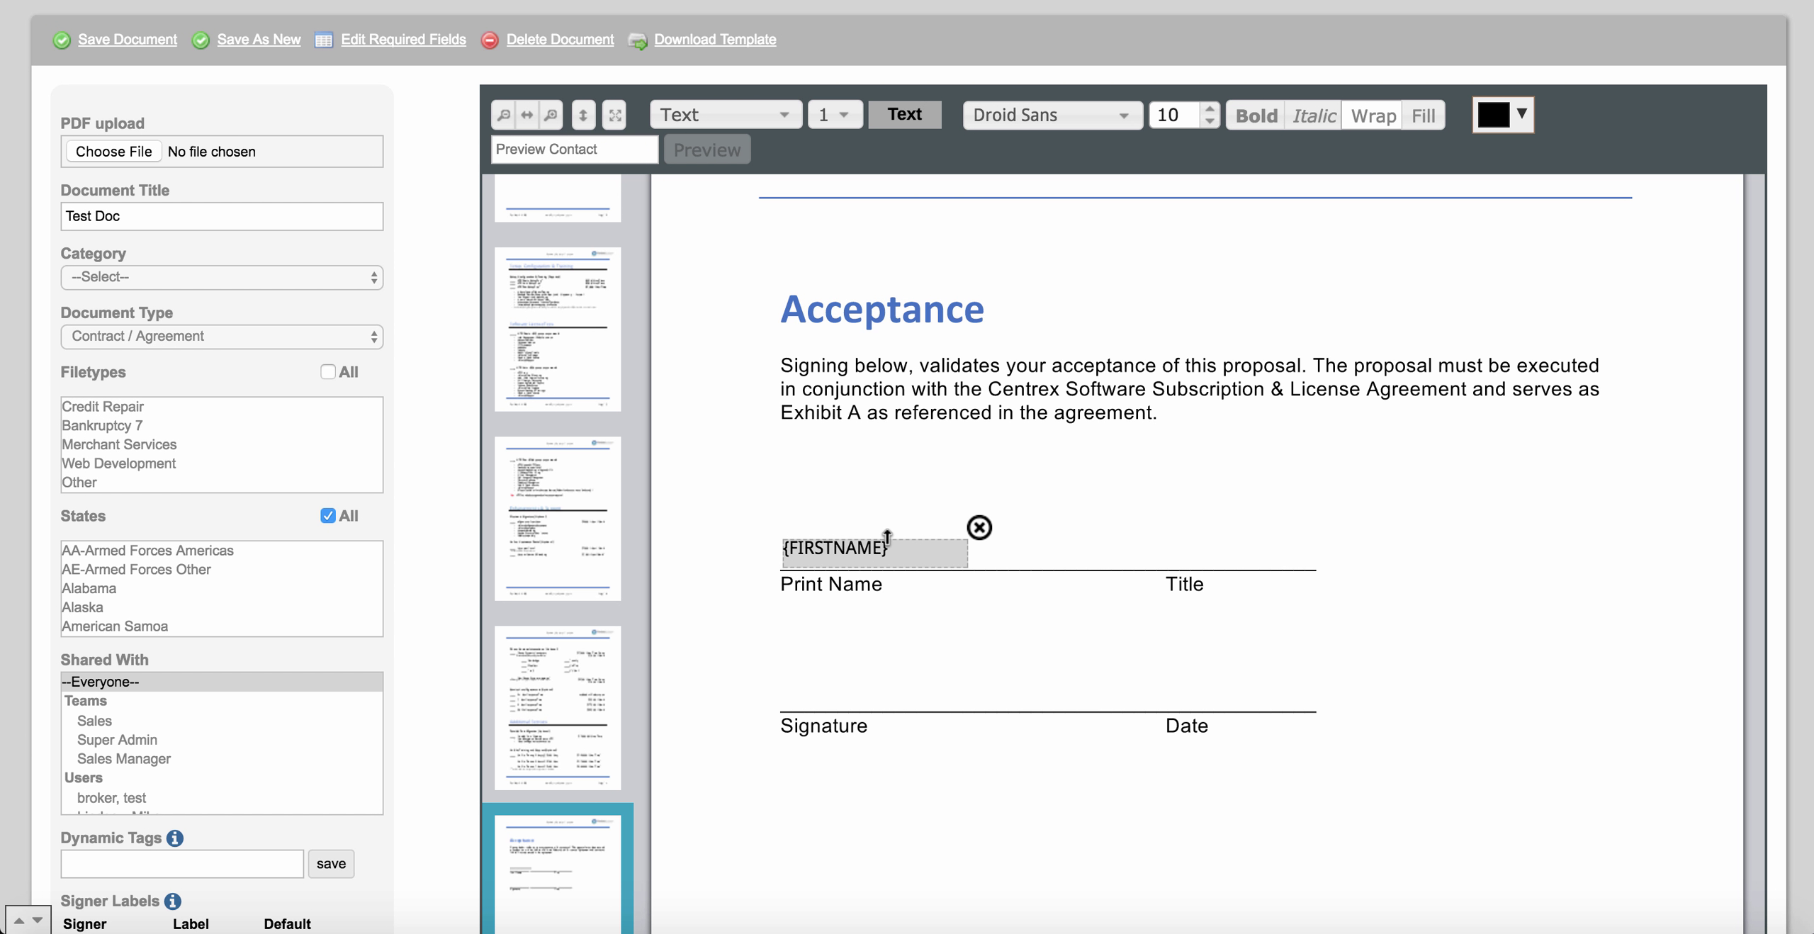
pyautogui.scroll(6, 886, 536)
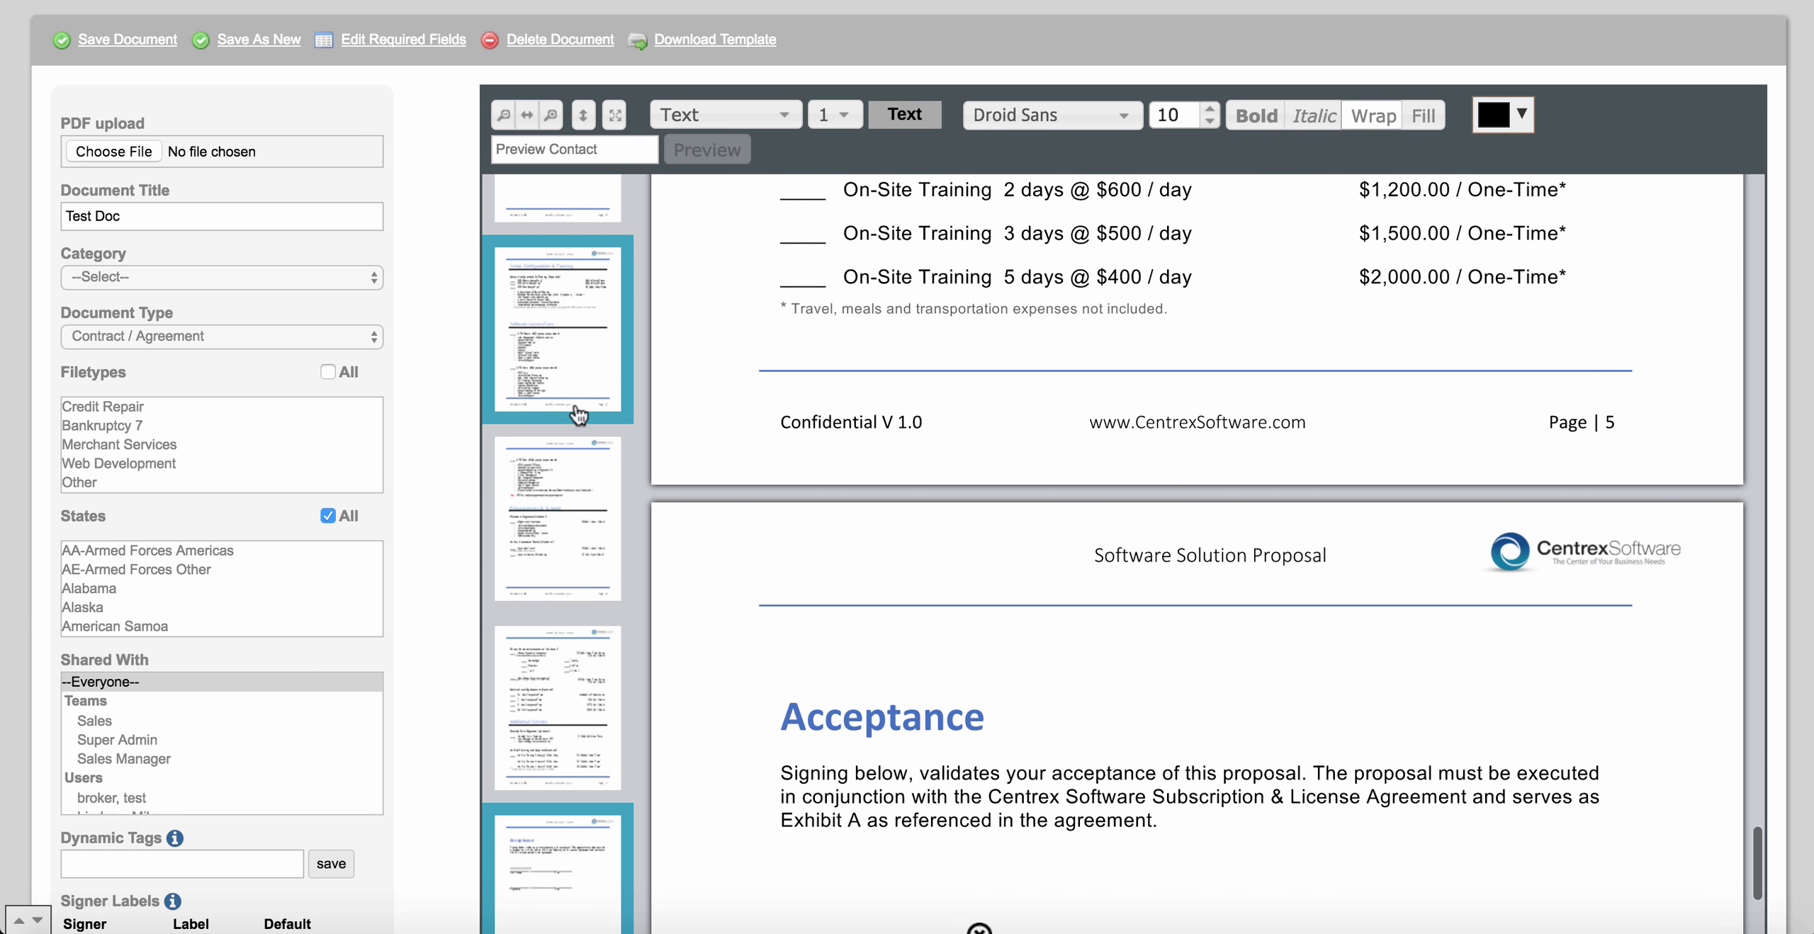
pyautogui.scroll(1, 450, 360)
pyautogui.scroll(5, 451, 360)
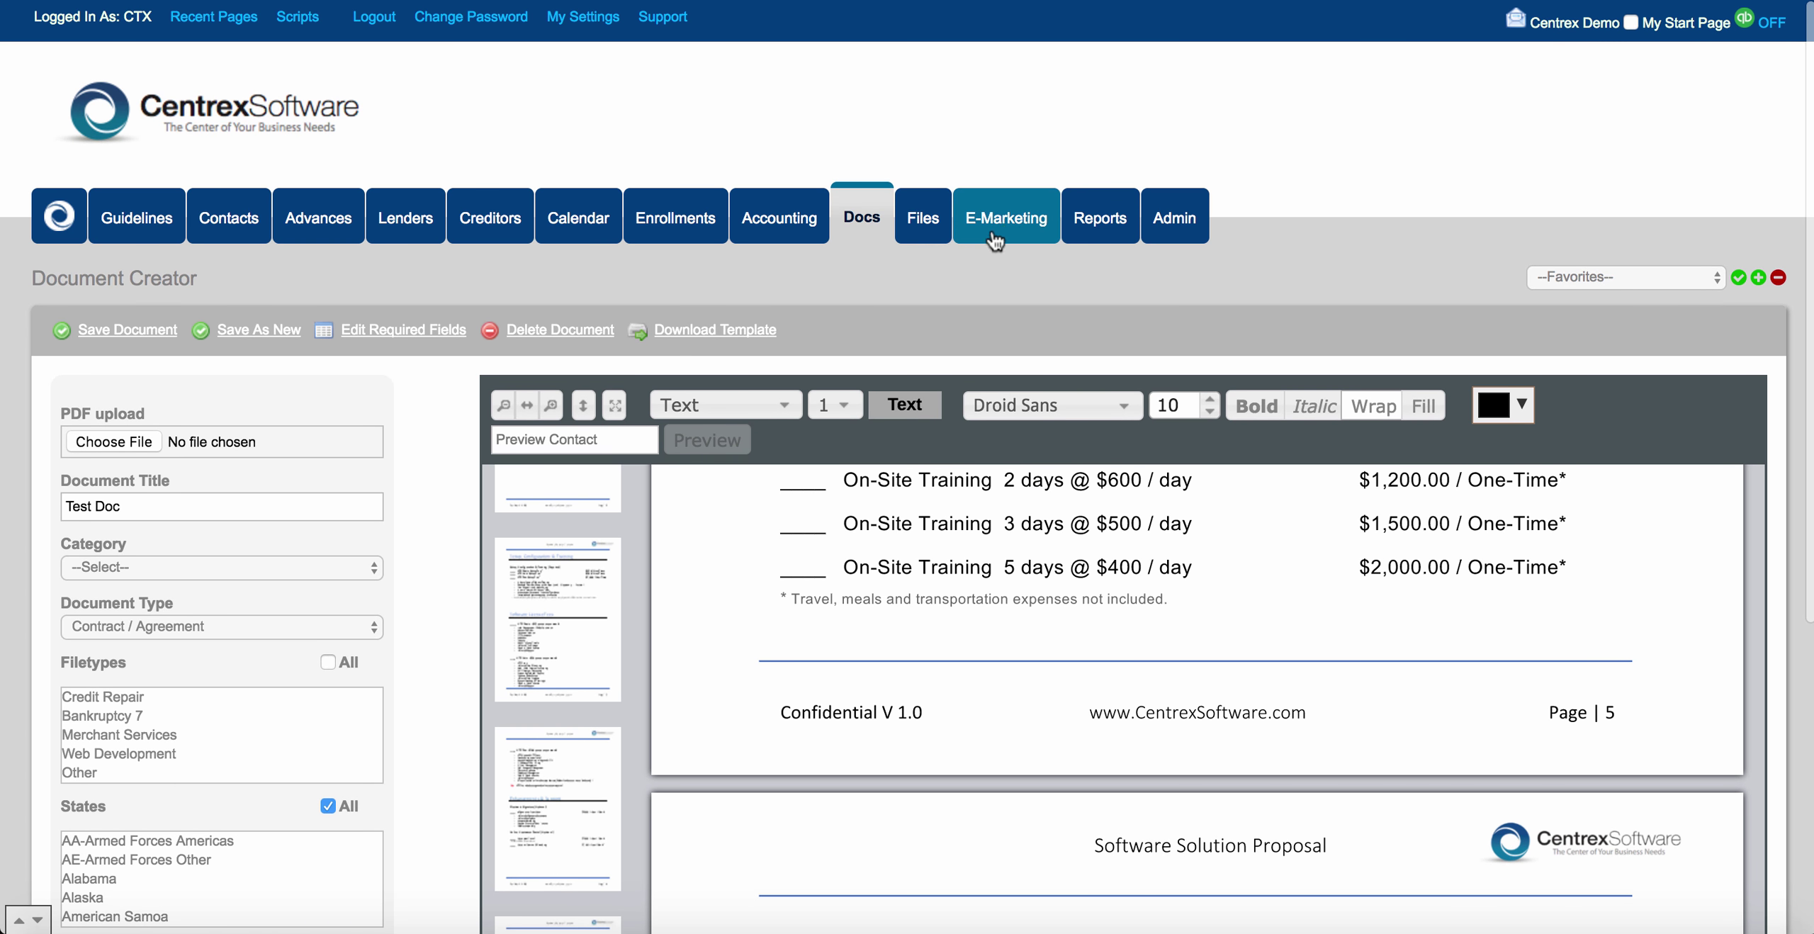
# Start a new email template in the E-Campaign Designer.
pyautogui.click(1007, 234)
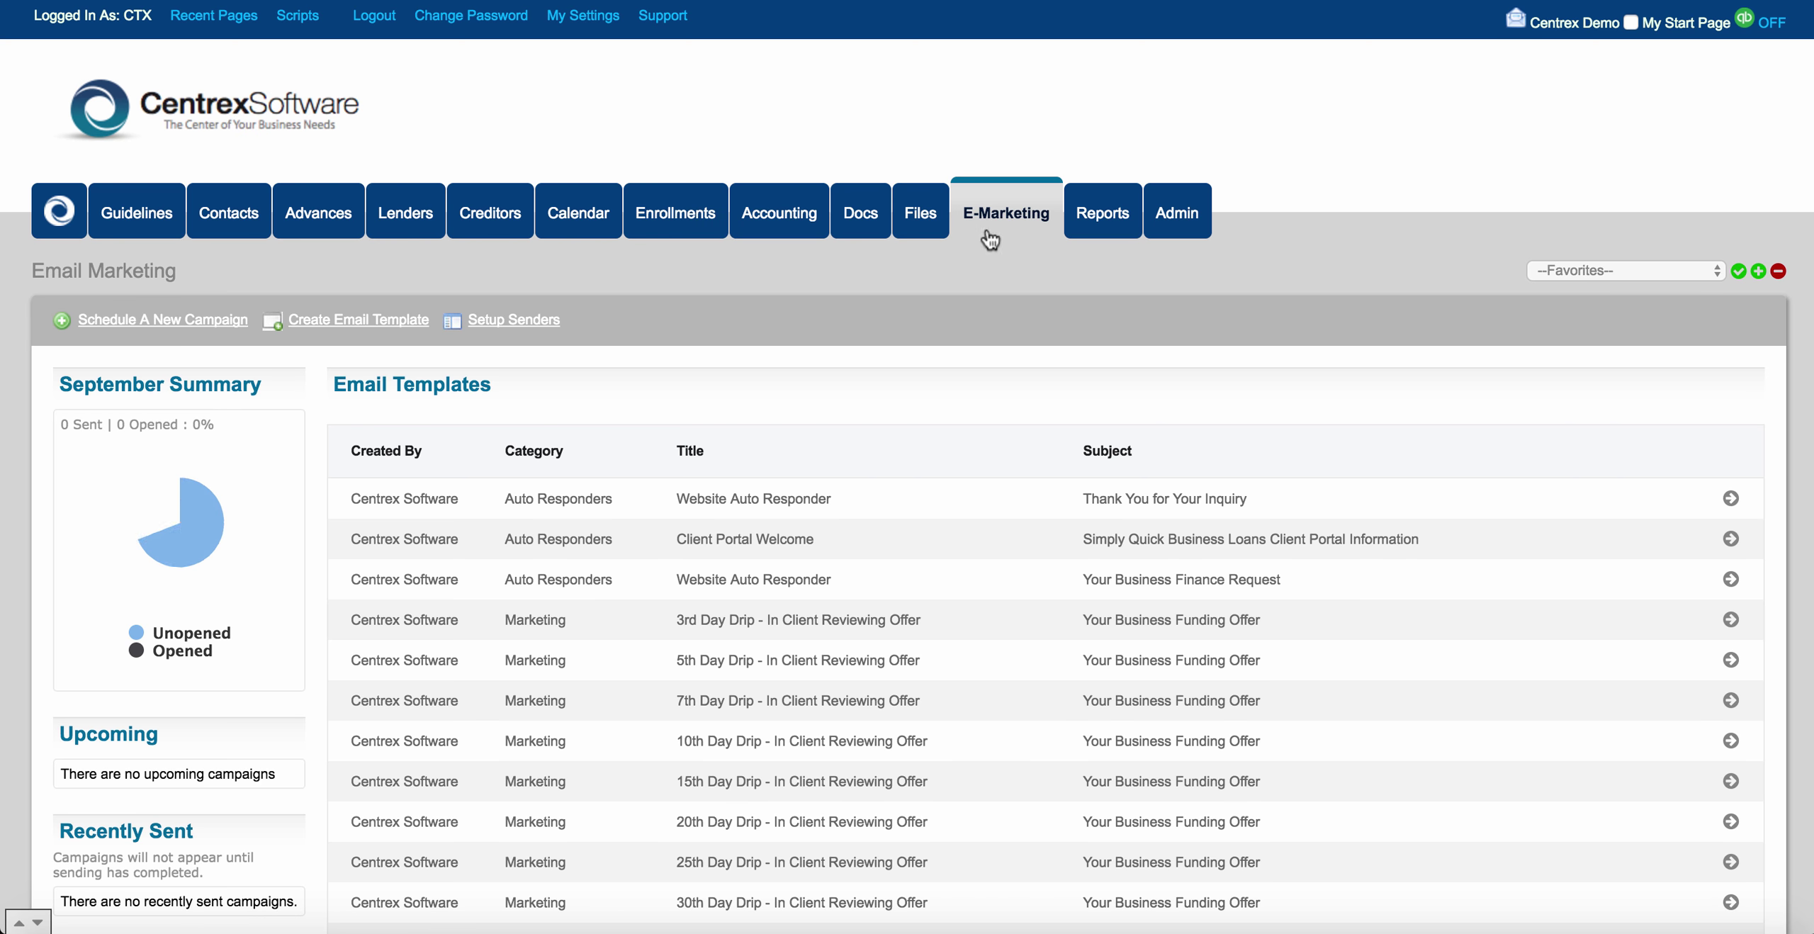
pyautogui.click(407, 320)
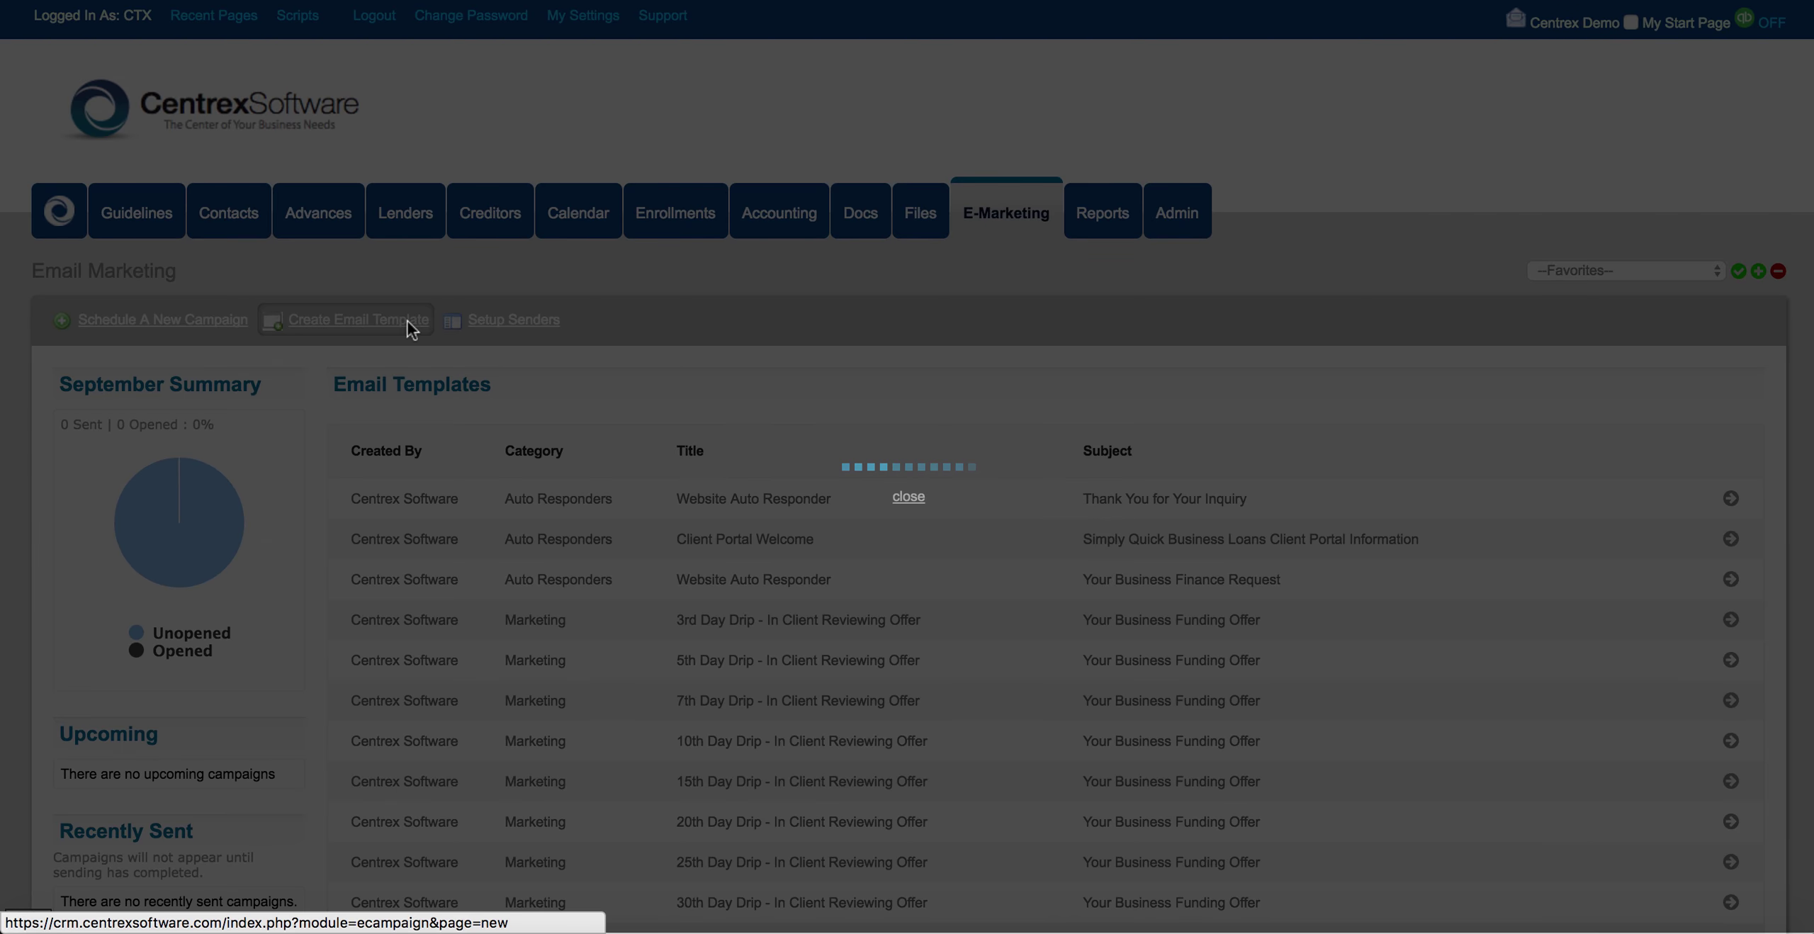
pyautogui.scroll(-3, 550, 651)
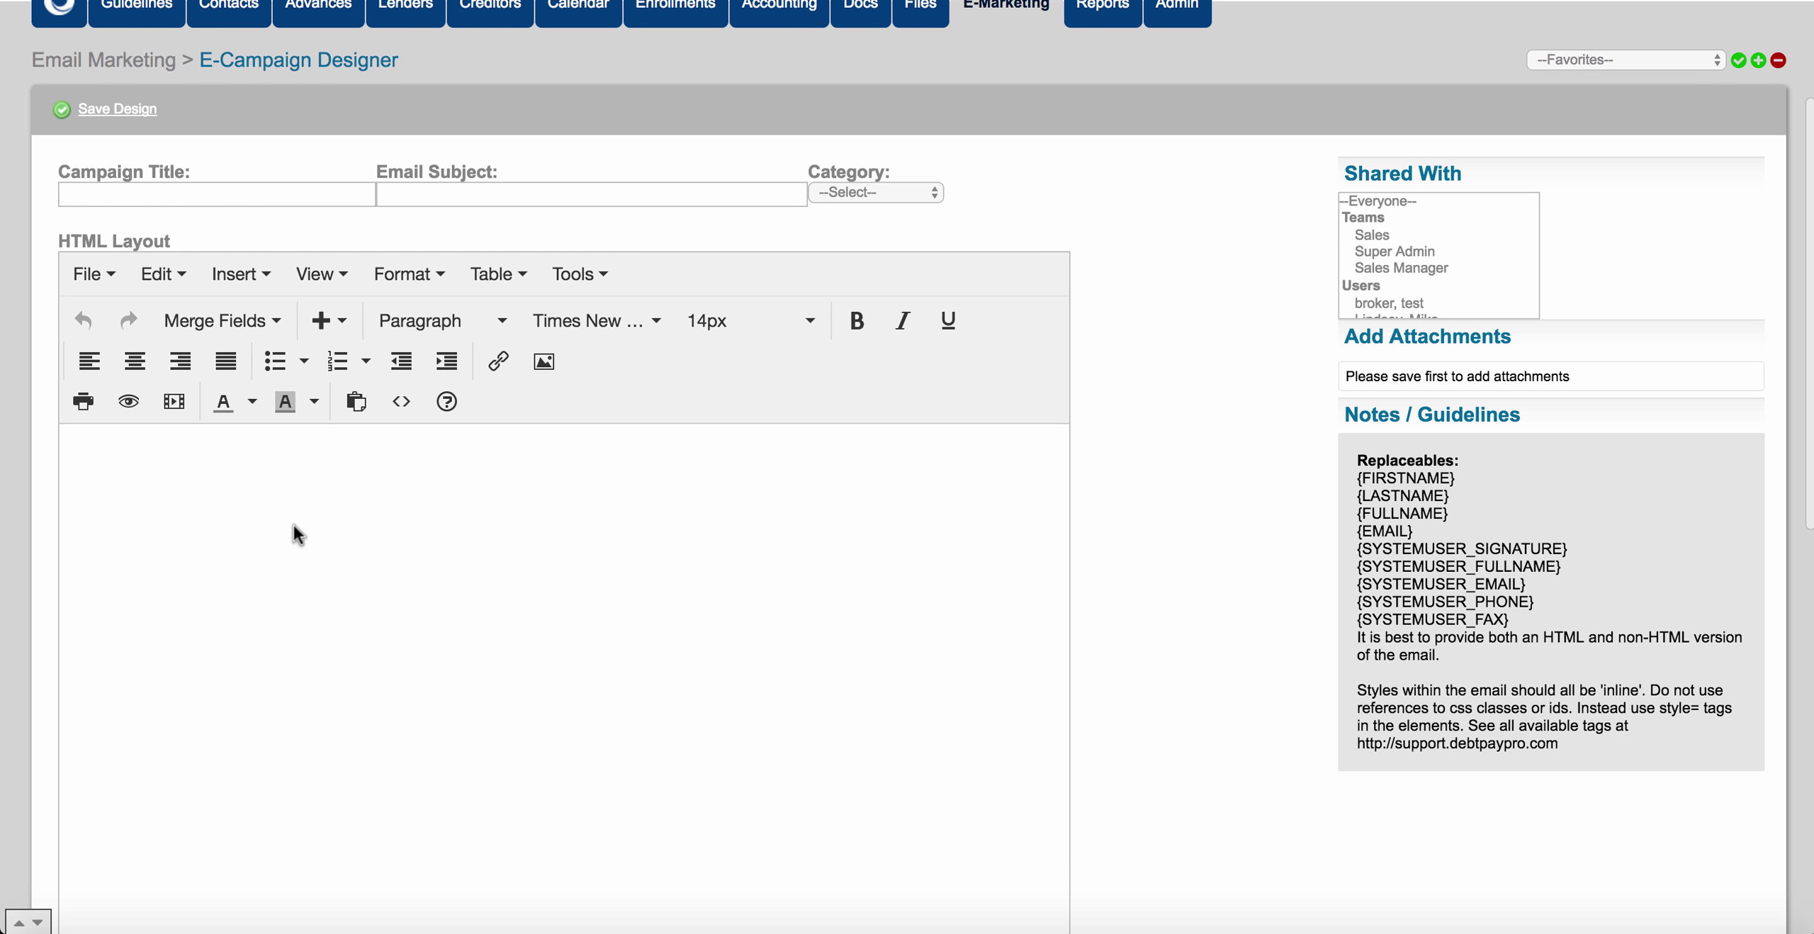
# Write the body 'Hi {FIRSTNAME} Your credit score is: {CF:Credit Score Etc}'.
pyautogui.write('Hi ')
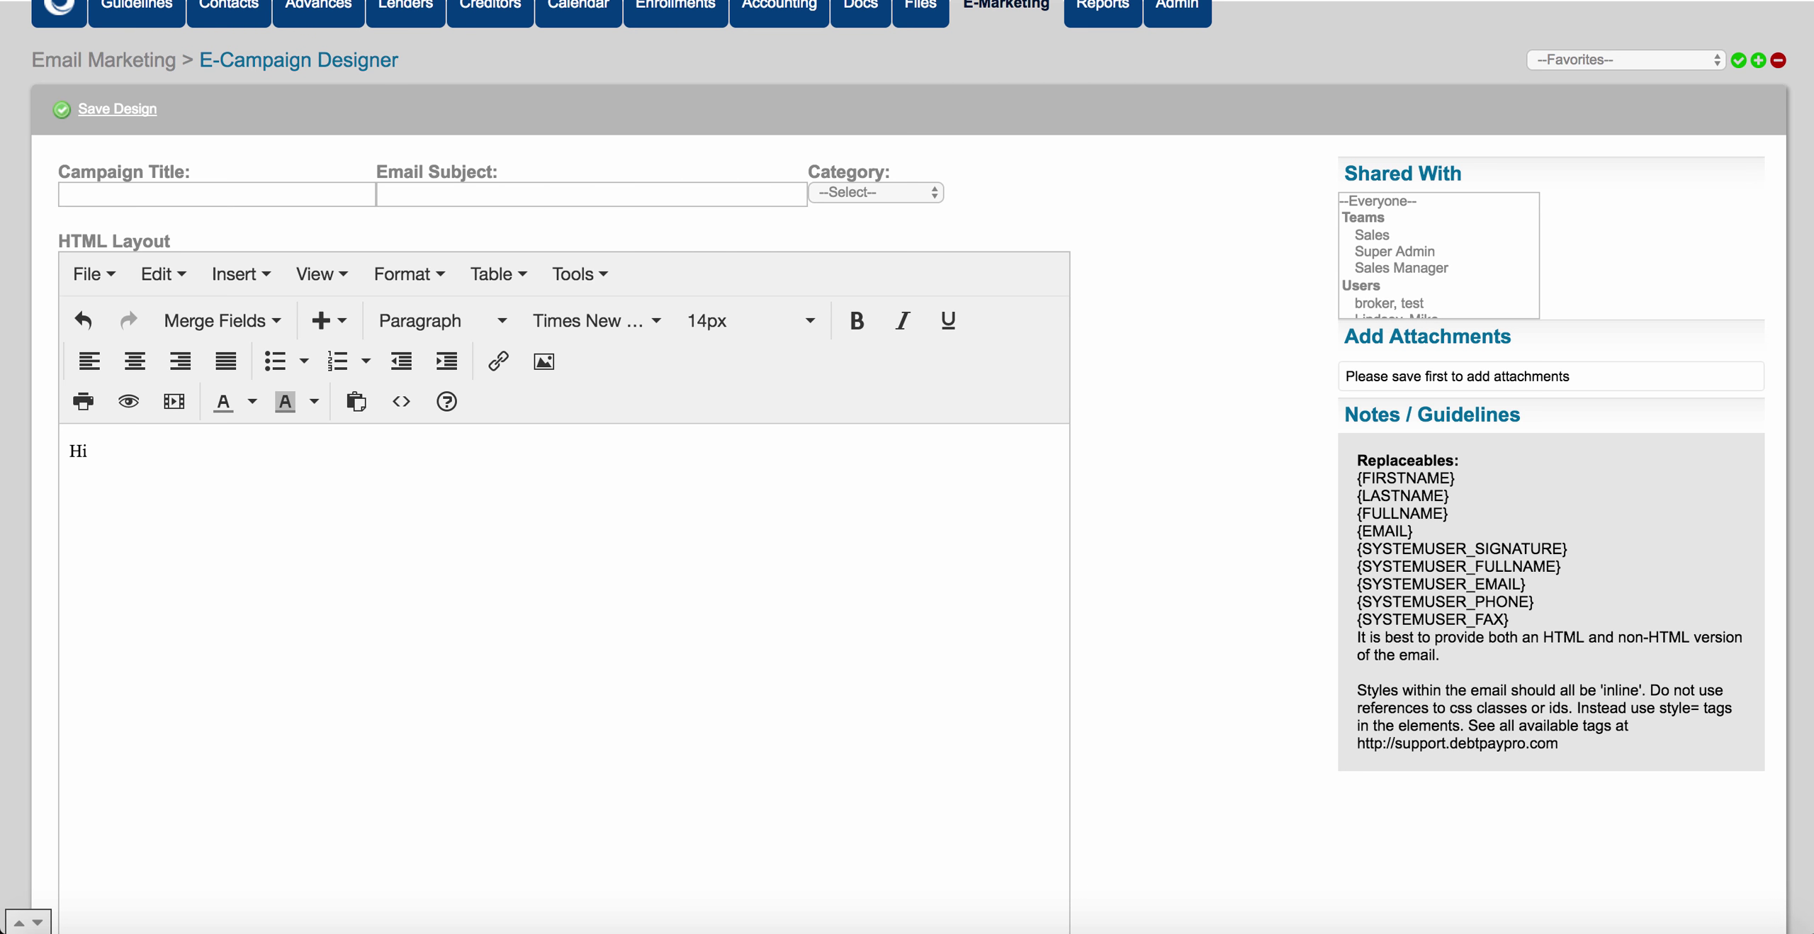
pyautogui.write('{FIRS')
pyautogui.write('TNAME} ')
pyautogui.write('Your cred')
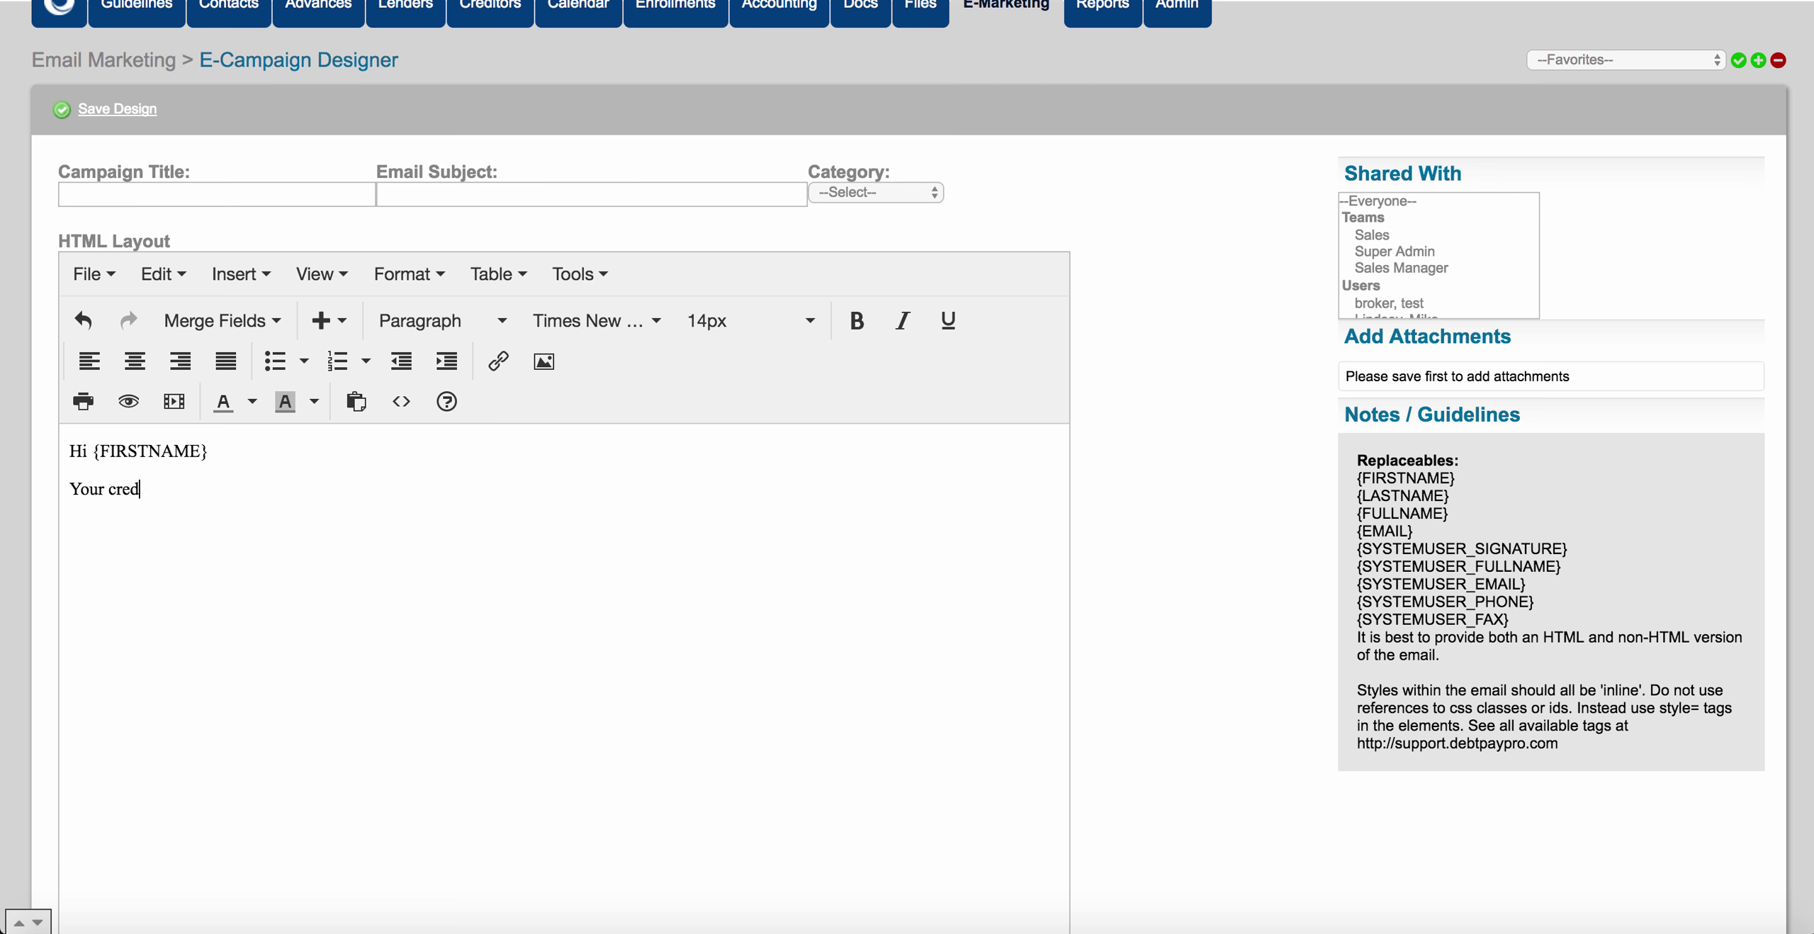
pyautogui.write('it score is')
pyautogui.write(': ')
pyautogui.write('{')
pyautogui.write('CF:C')
pyautogui.write('redit S')
pyautogui.write('cor')
pyautogui.press('BackSpace')
pyautogui.press('BackSpace')
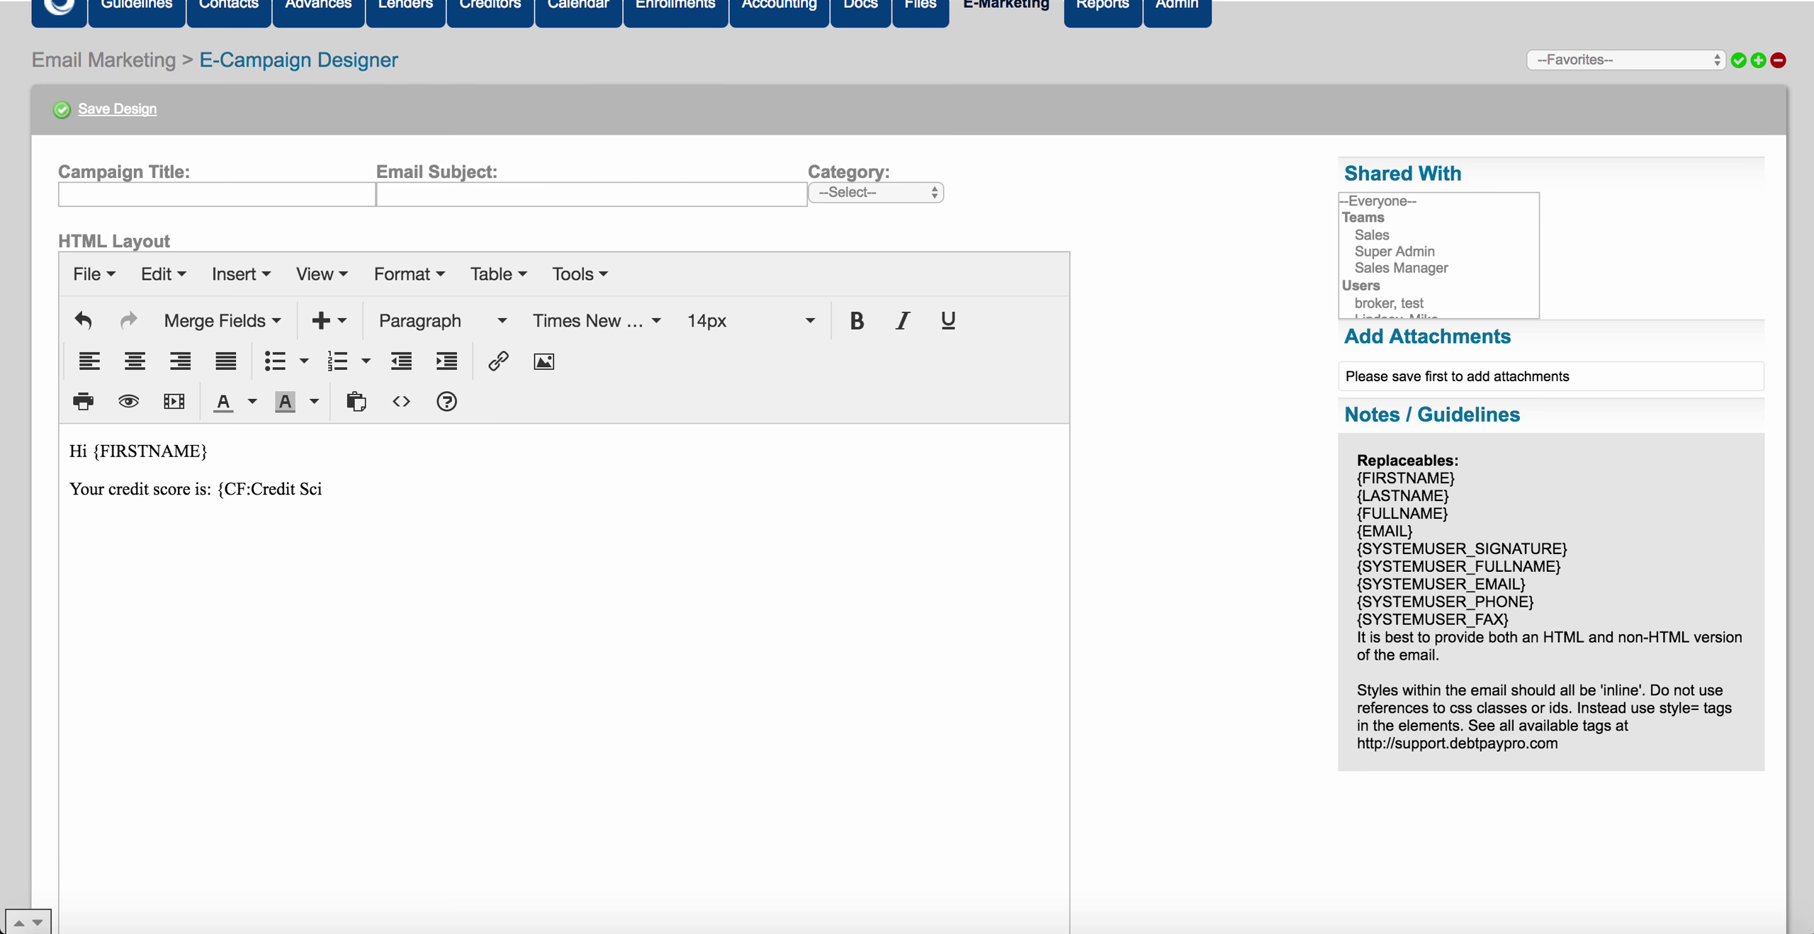
pyautogui.write('ore Etc}')
pyautogui.moveTo(225, 489); pyautogui.dragTo(364, 488)
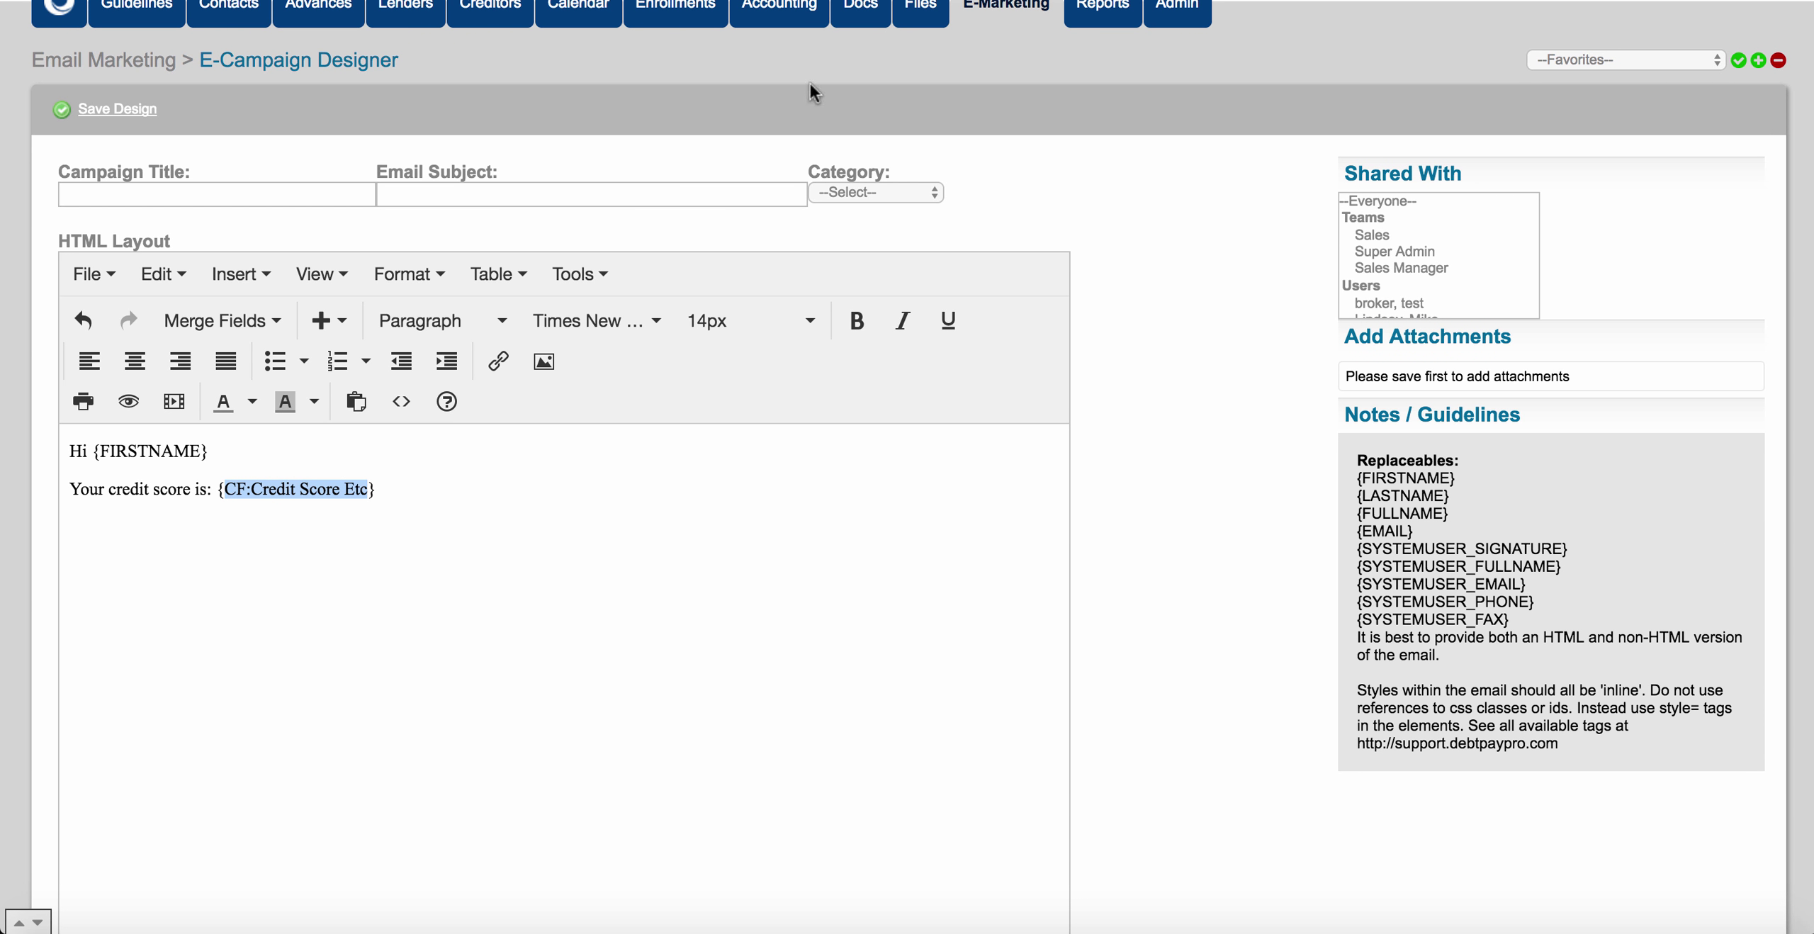
pyautogui.click(389, 523)
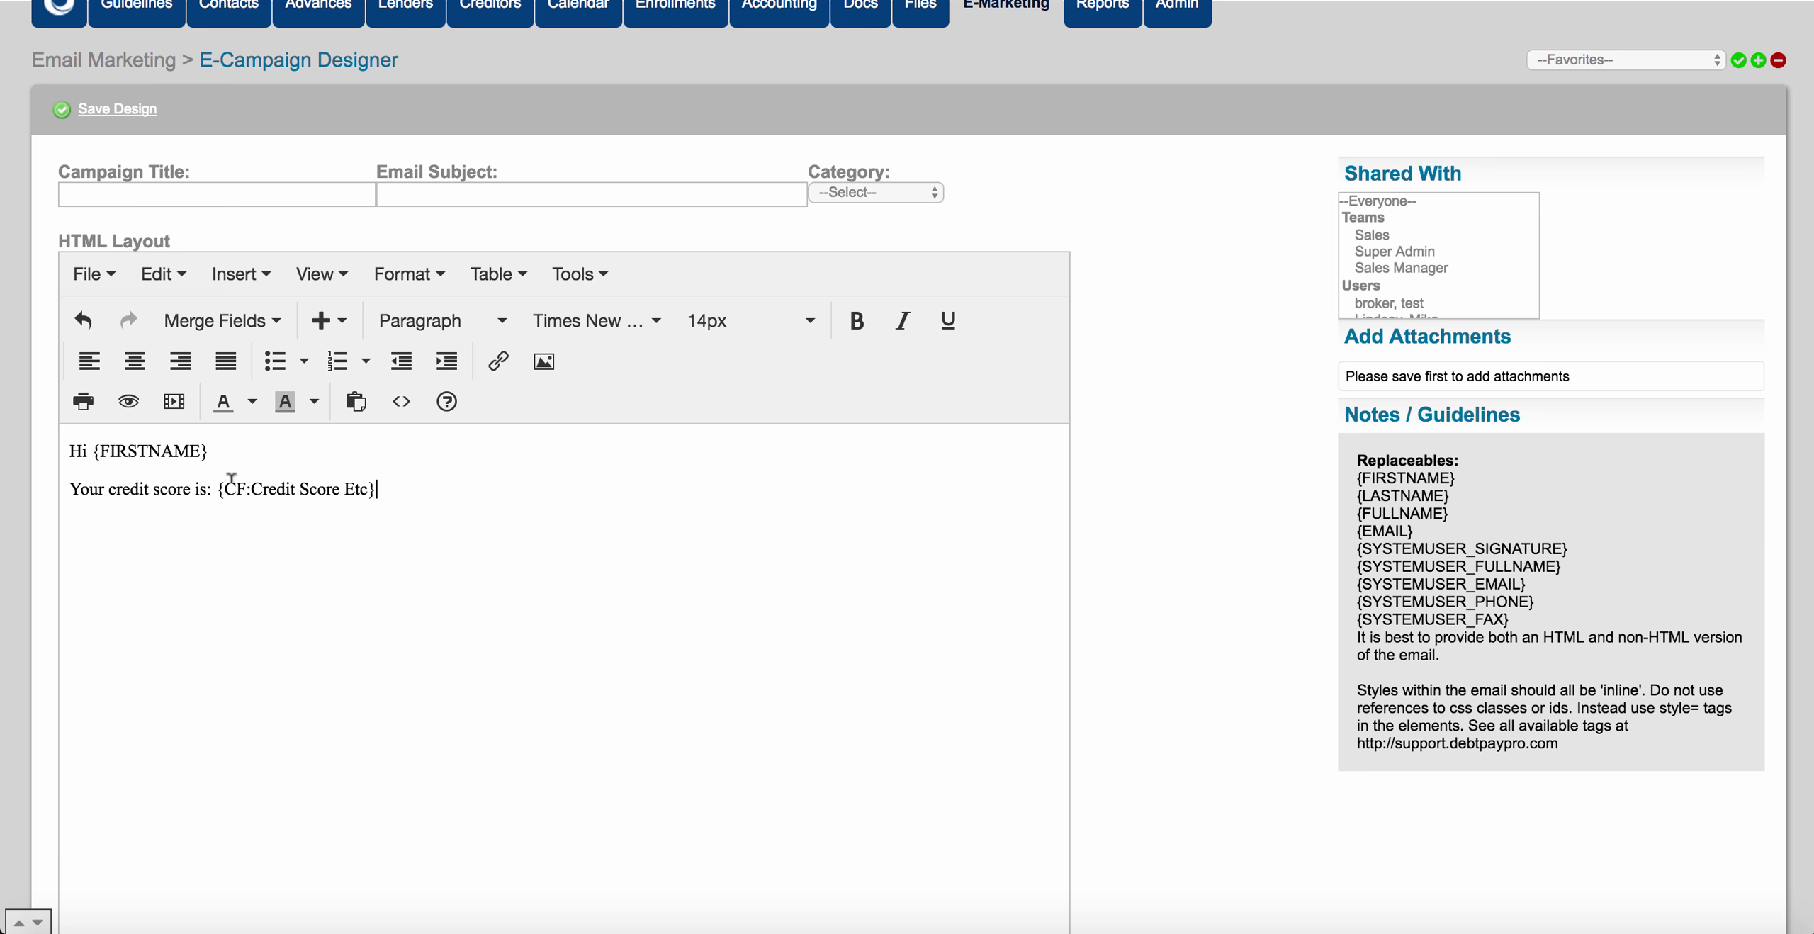
pyautogui.moveTo(217, 489); pyautogui.dragTo(376, 486)
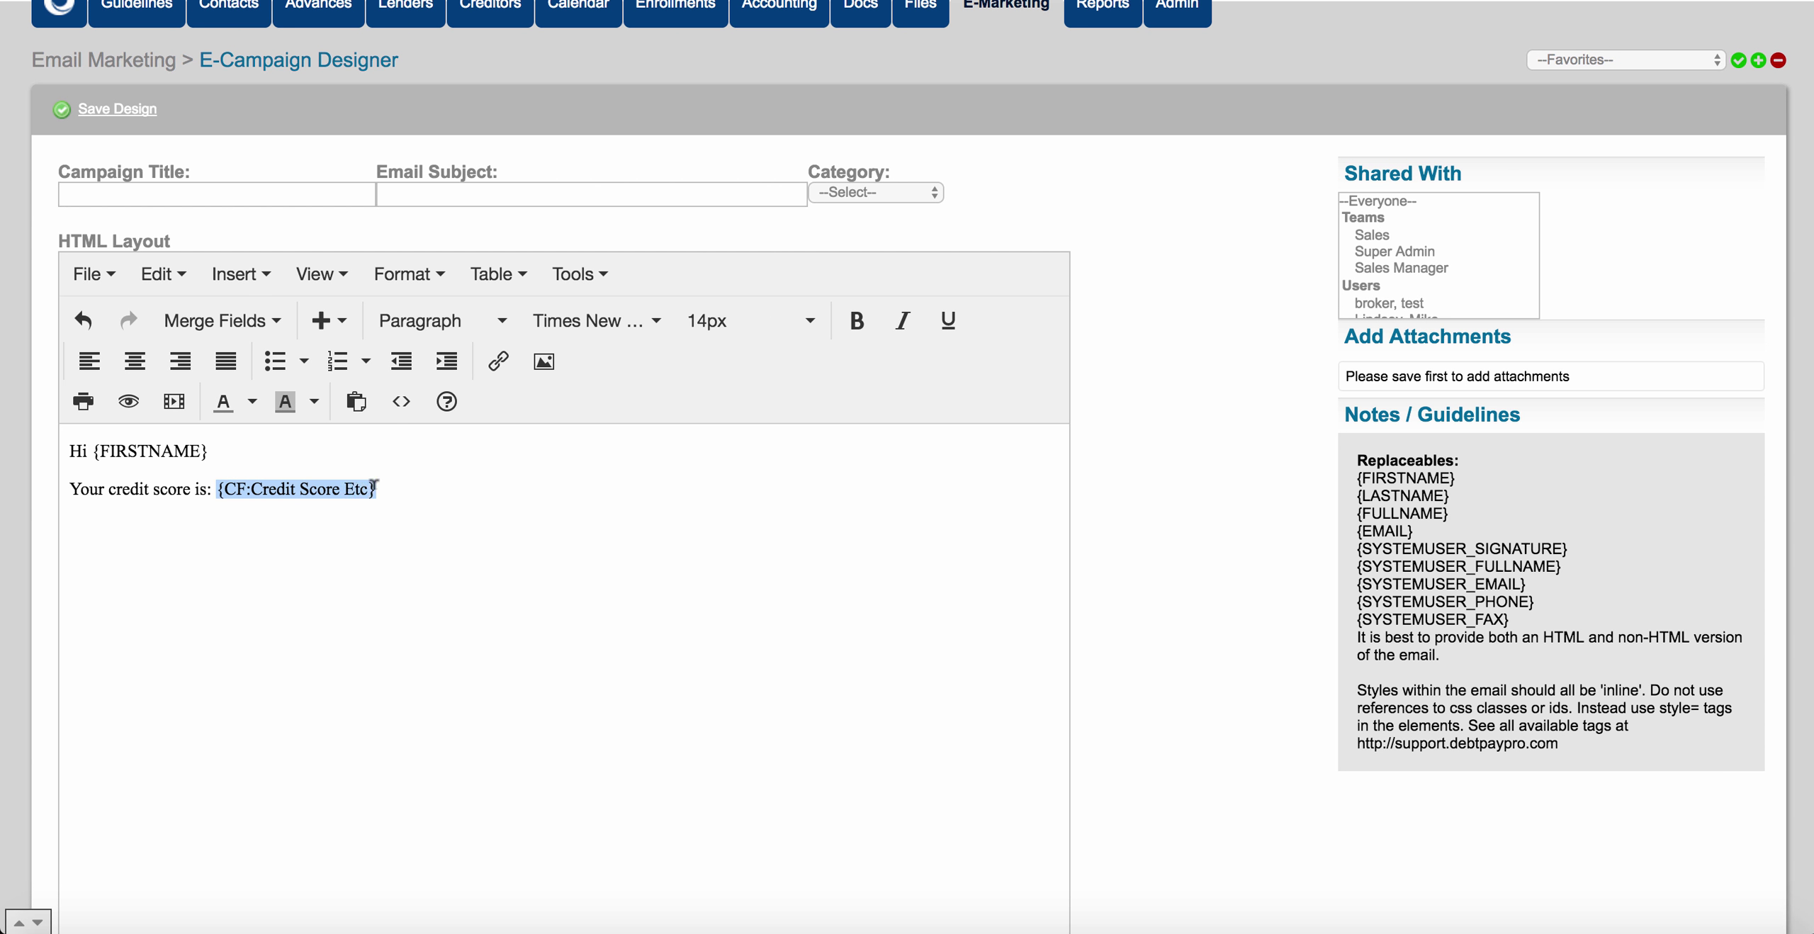
pyautogui.click(376, 486)
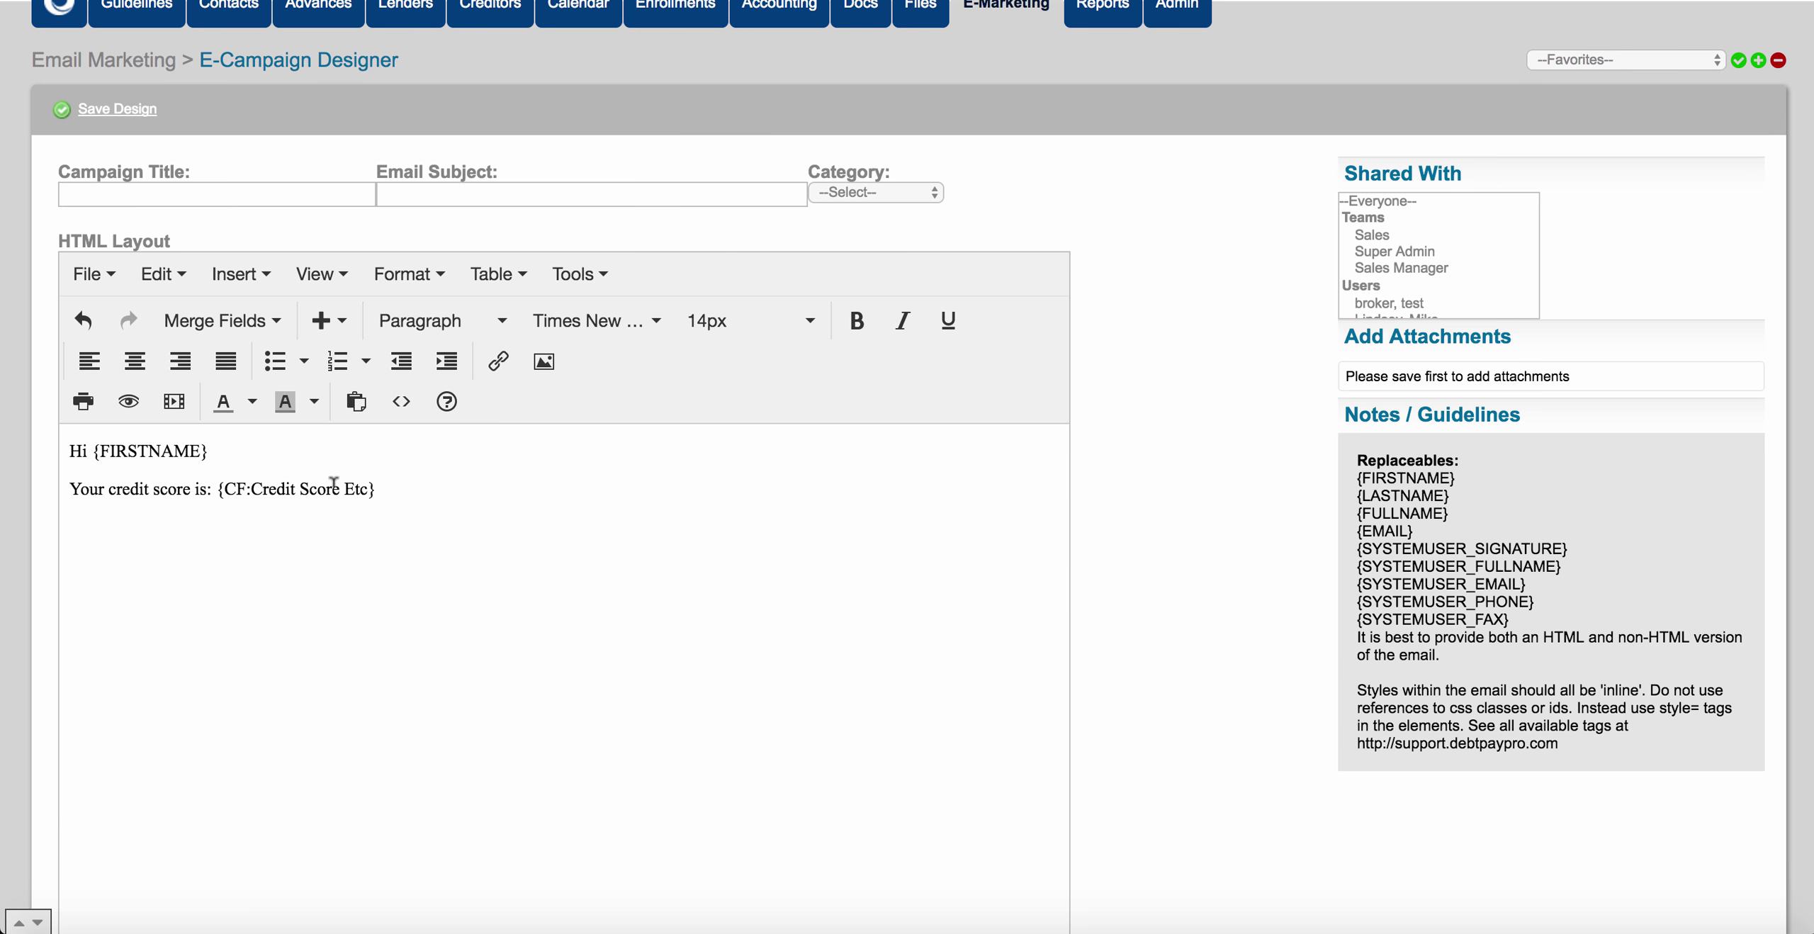
pyautogui.scroll(3, 334, 482)
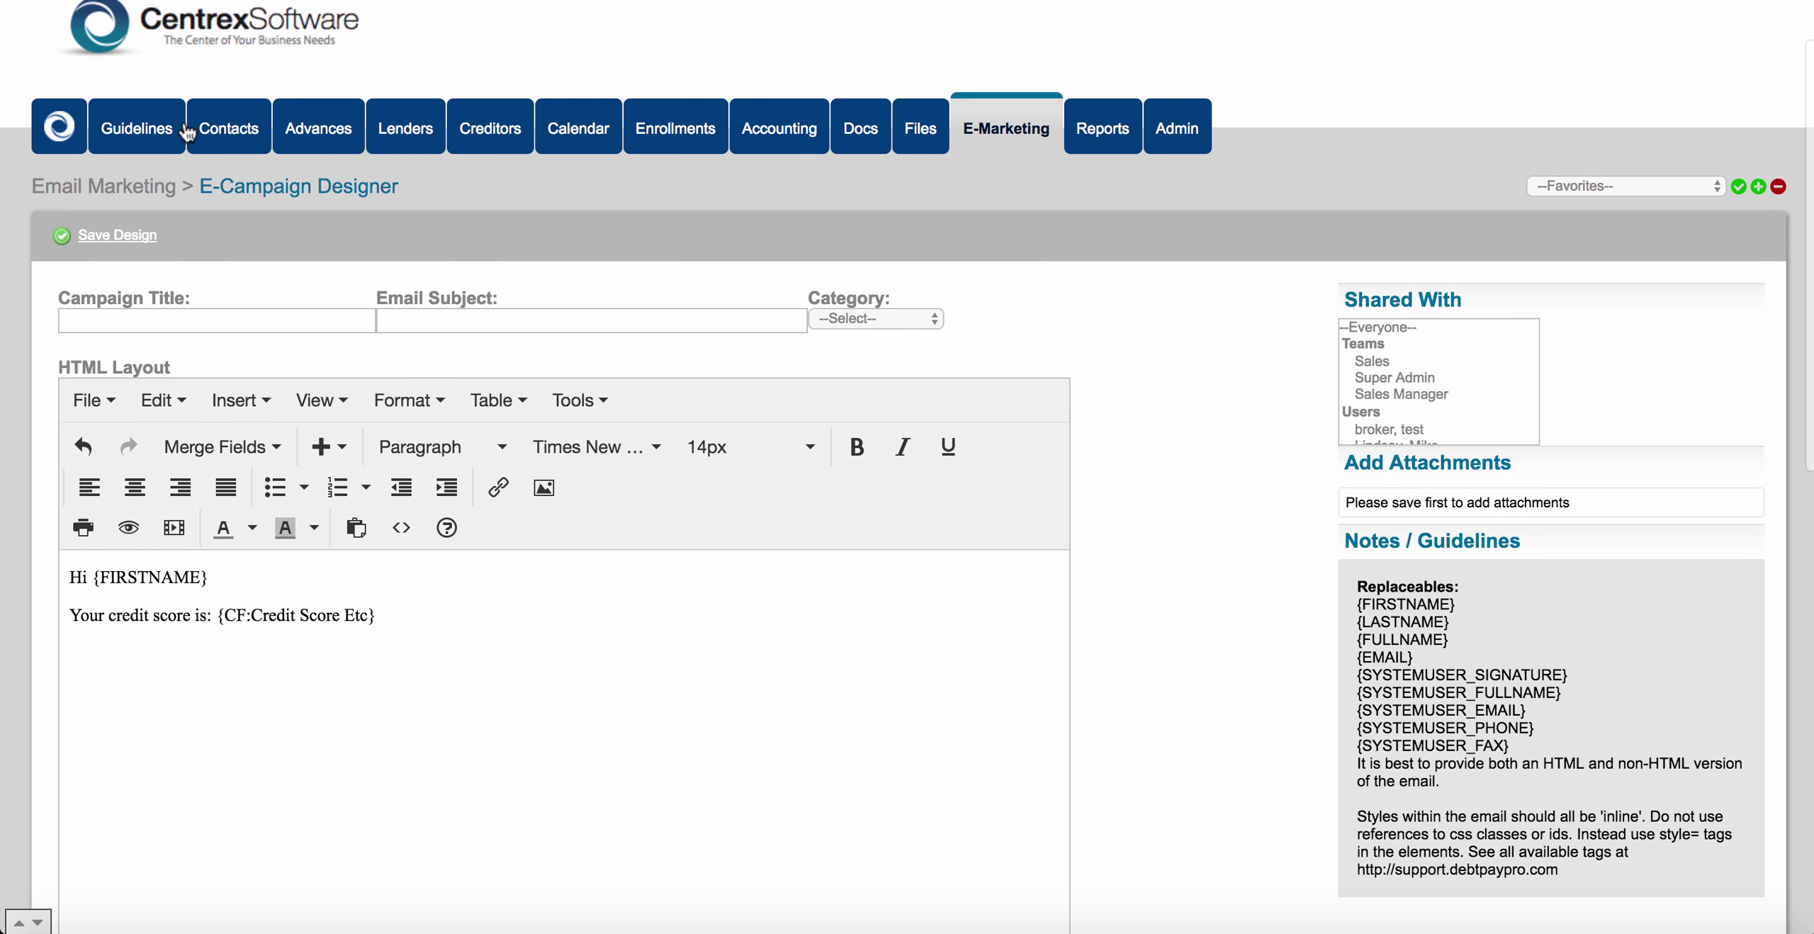
# Go through Contacts and Custom Fields to the Form Builder and load the Business Loan form.
pyautogui.click(221, 120)
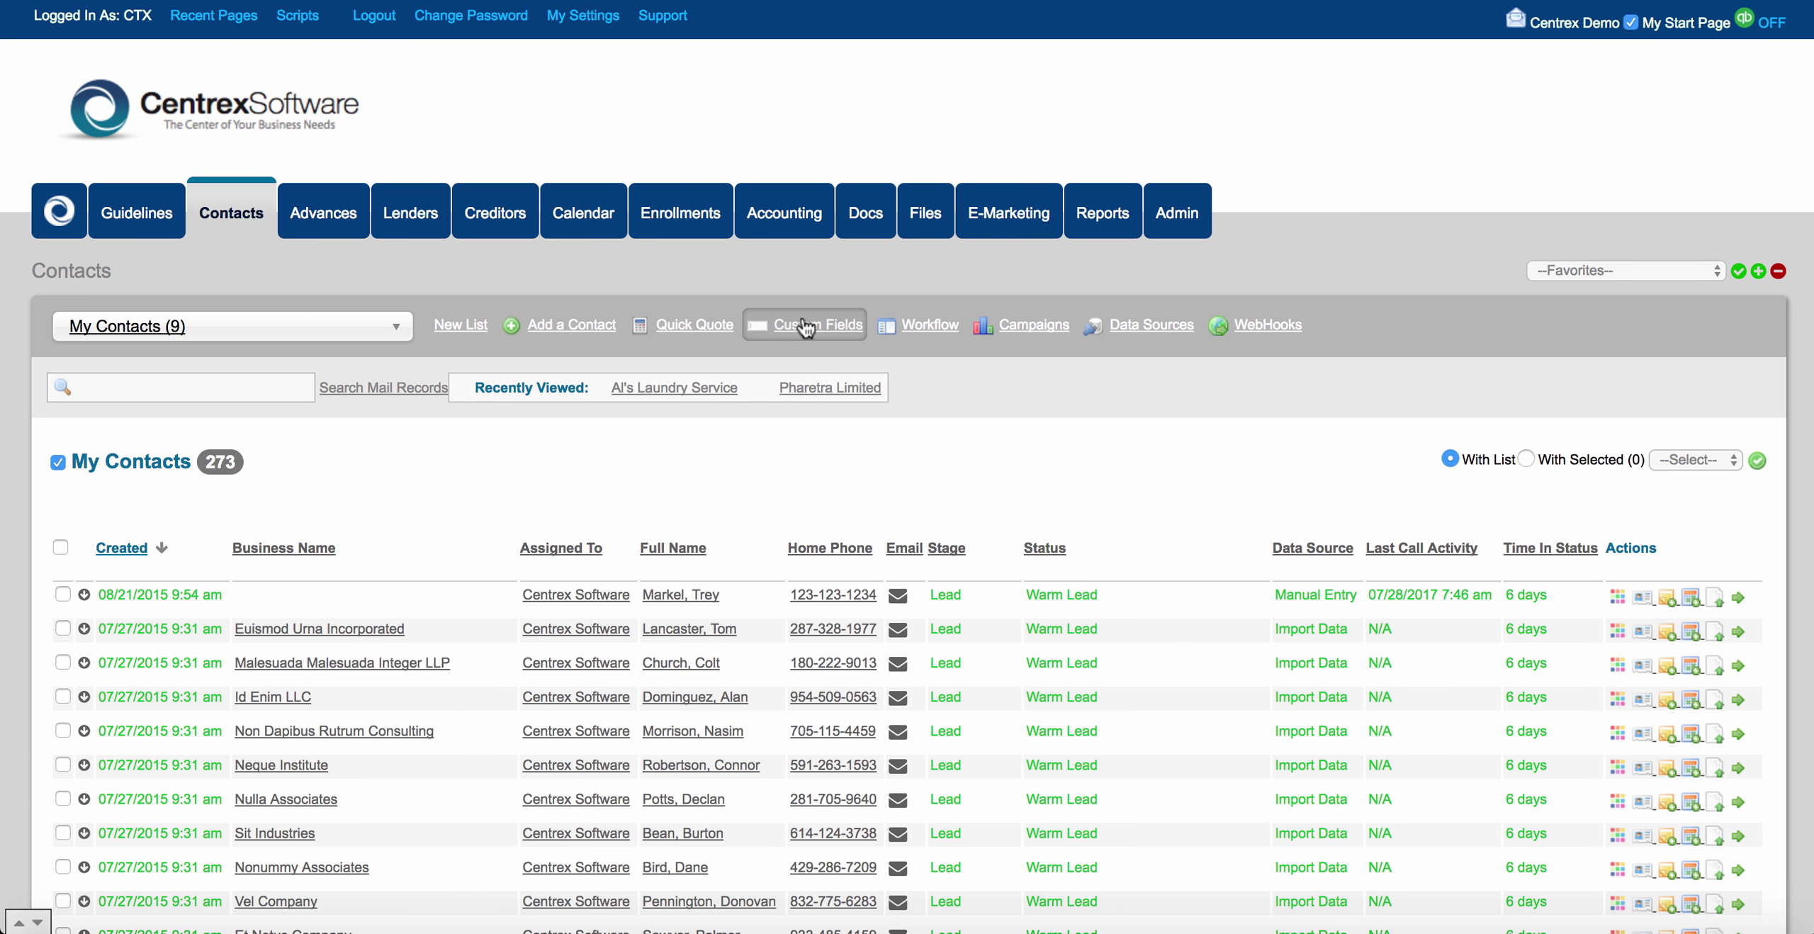
pyautogui.click(804, 322)
pyautogui.scroll(-3, 900, 464)
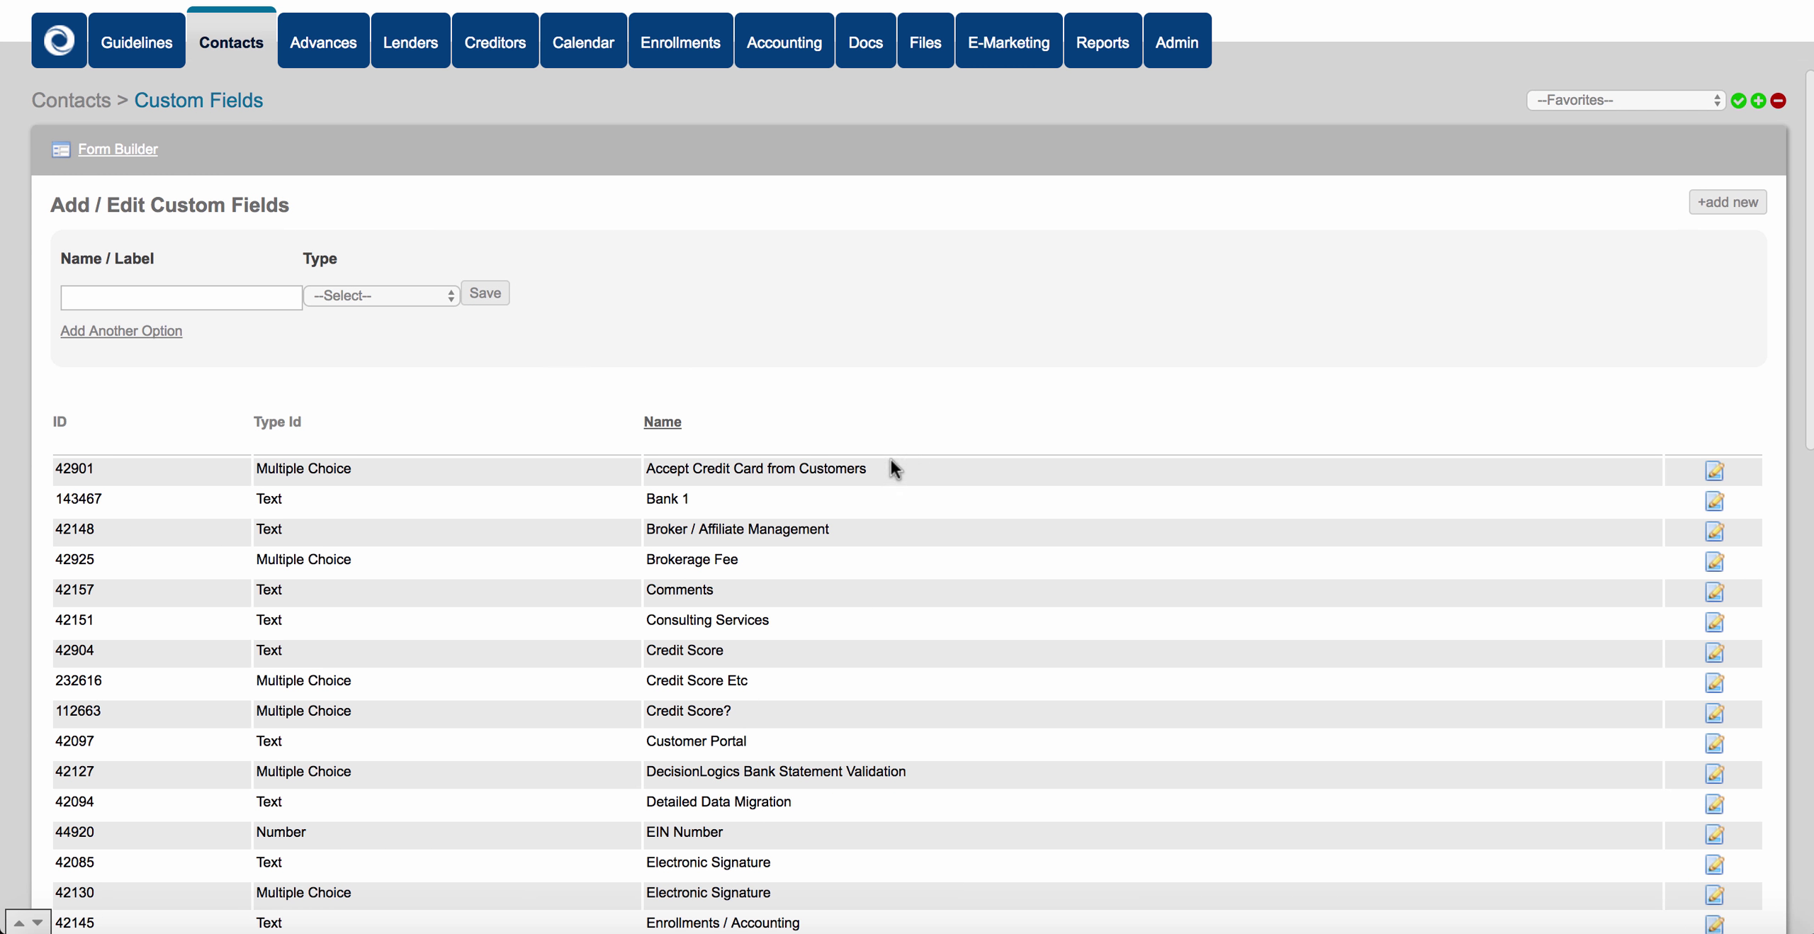
pyautogui.click(143, 150)
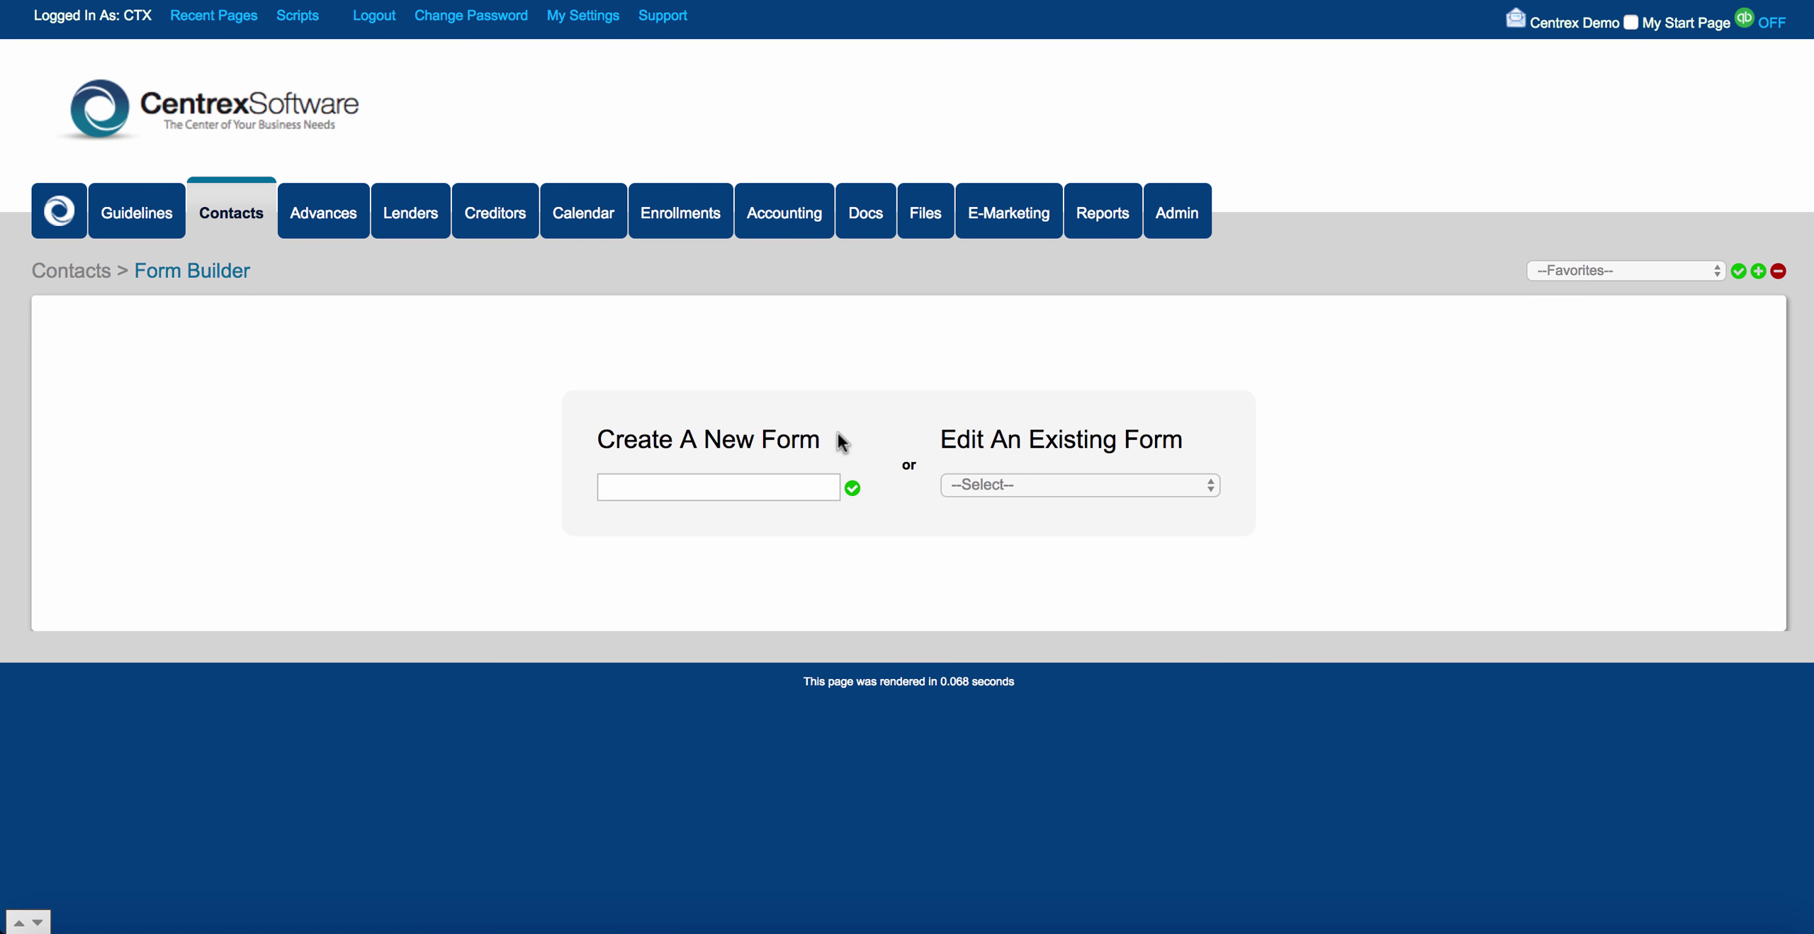
pyautogui.click(756, 480)
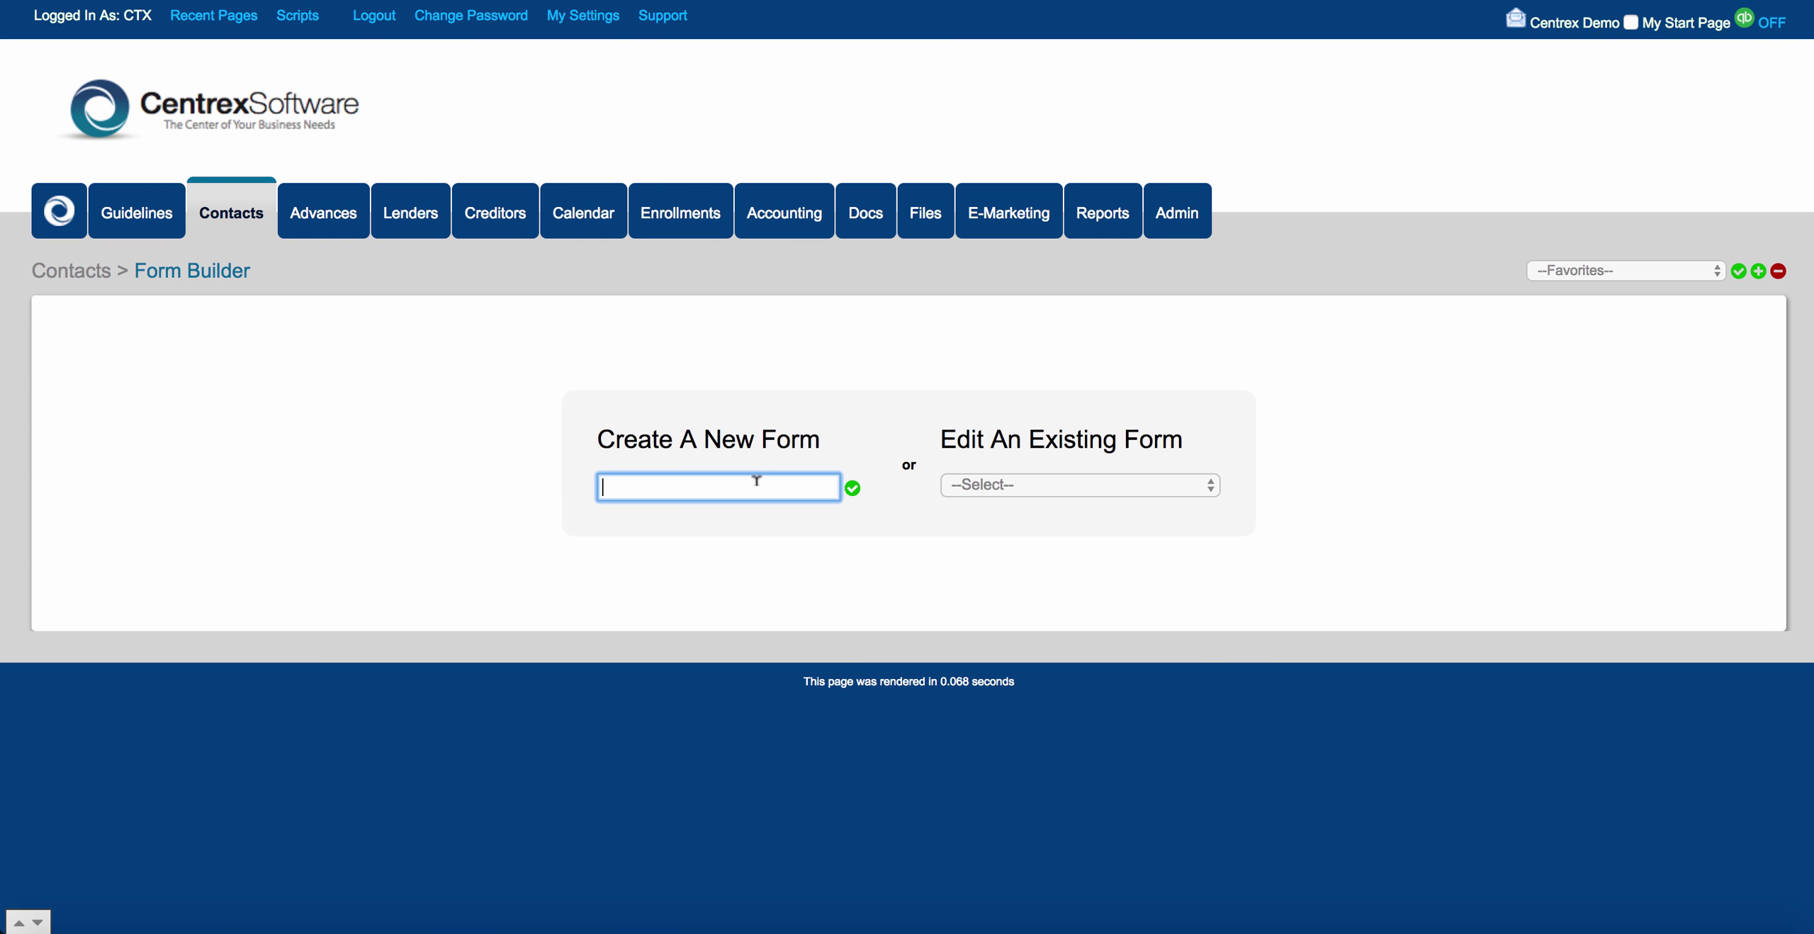
pyautogui.click(990, 488)
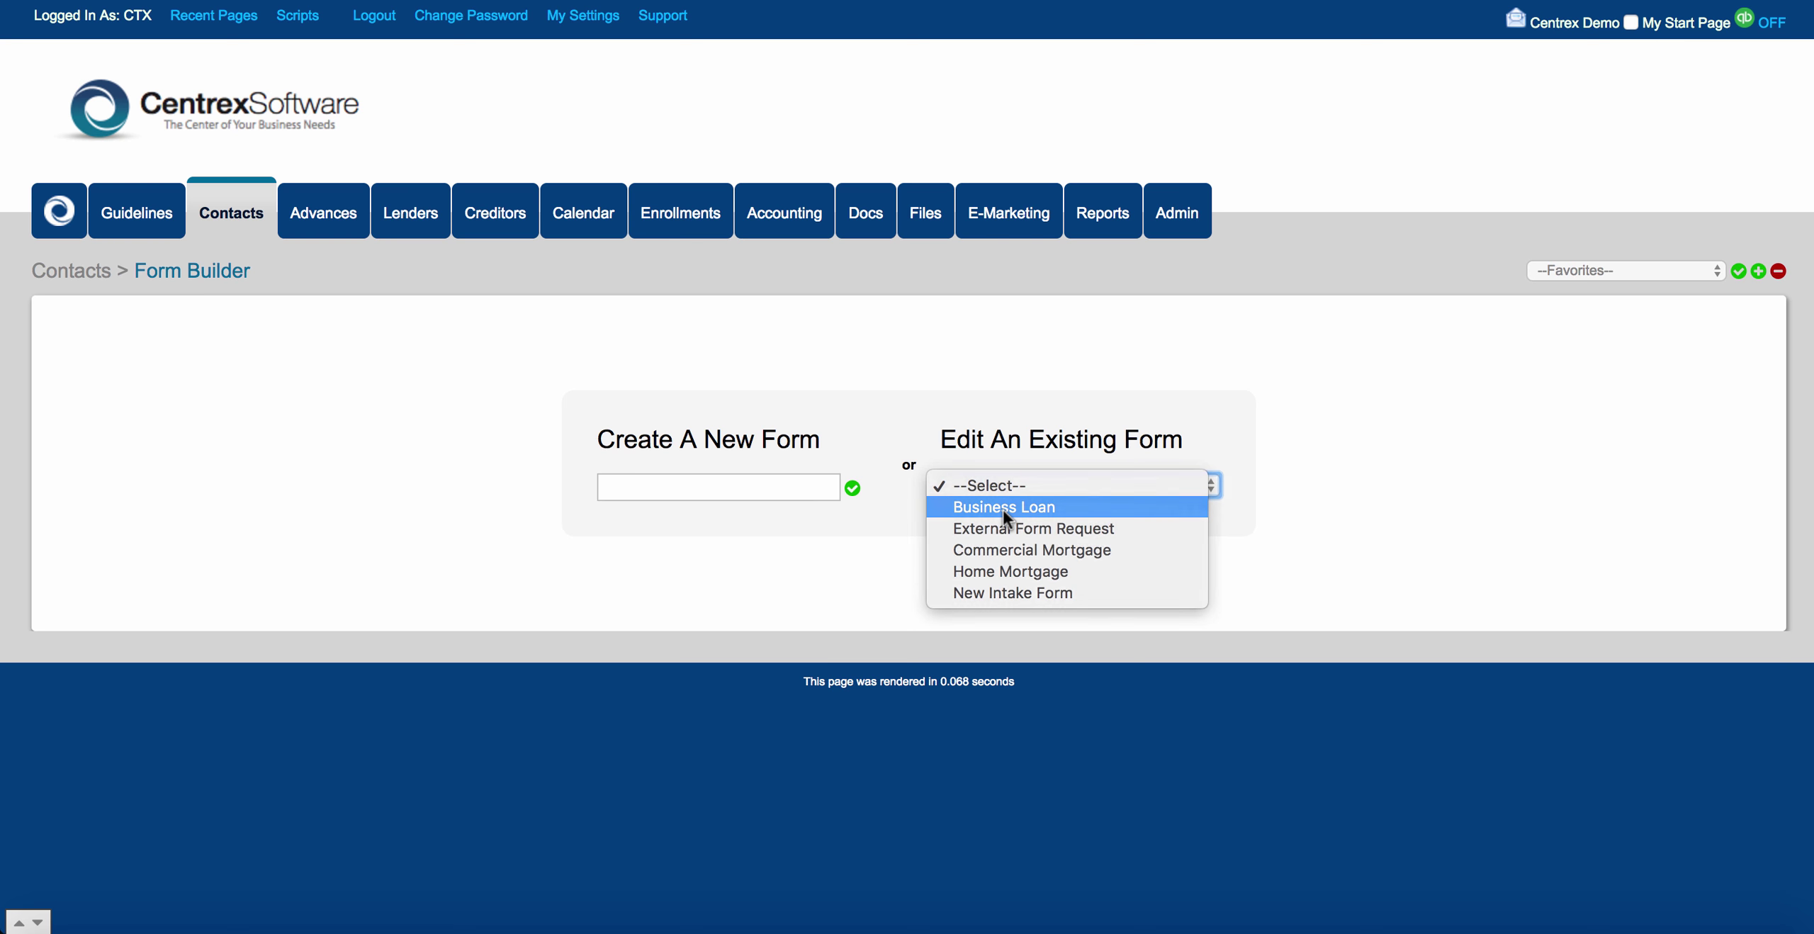
pyautogui.click(1003, 507)
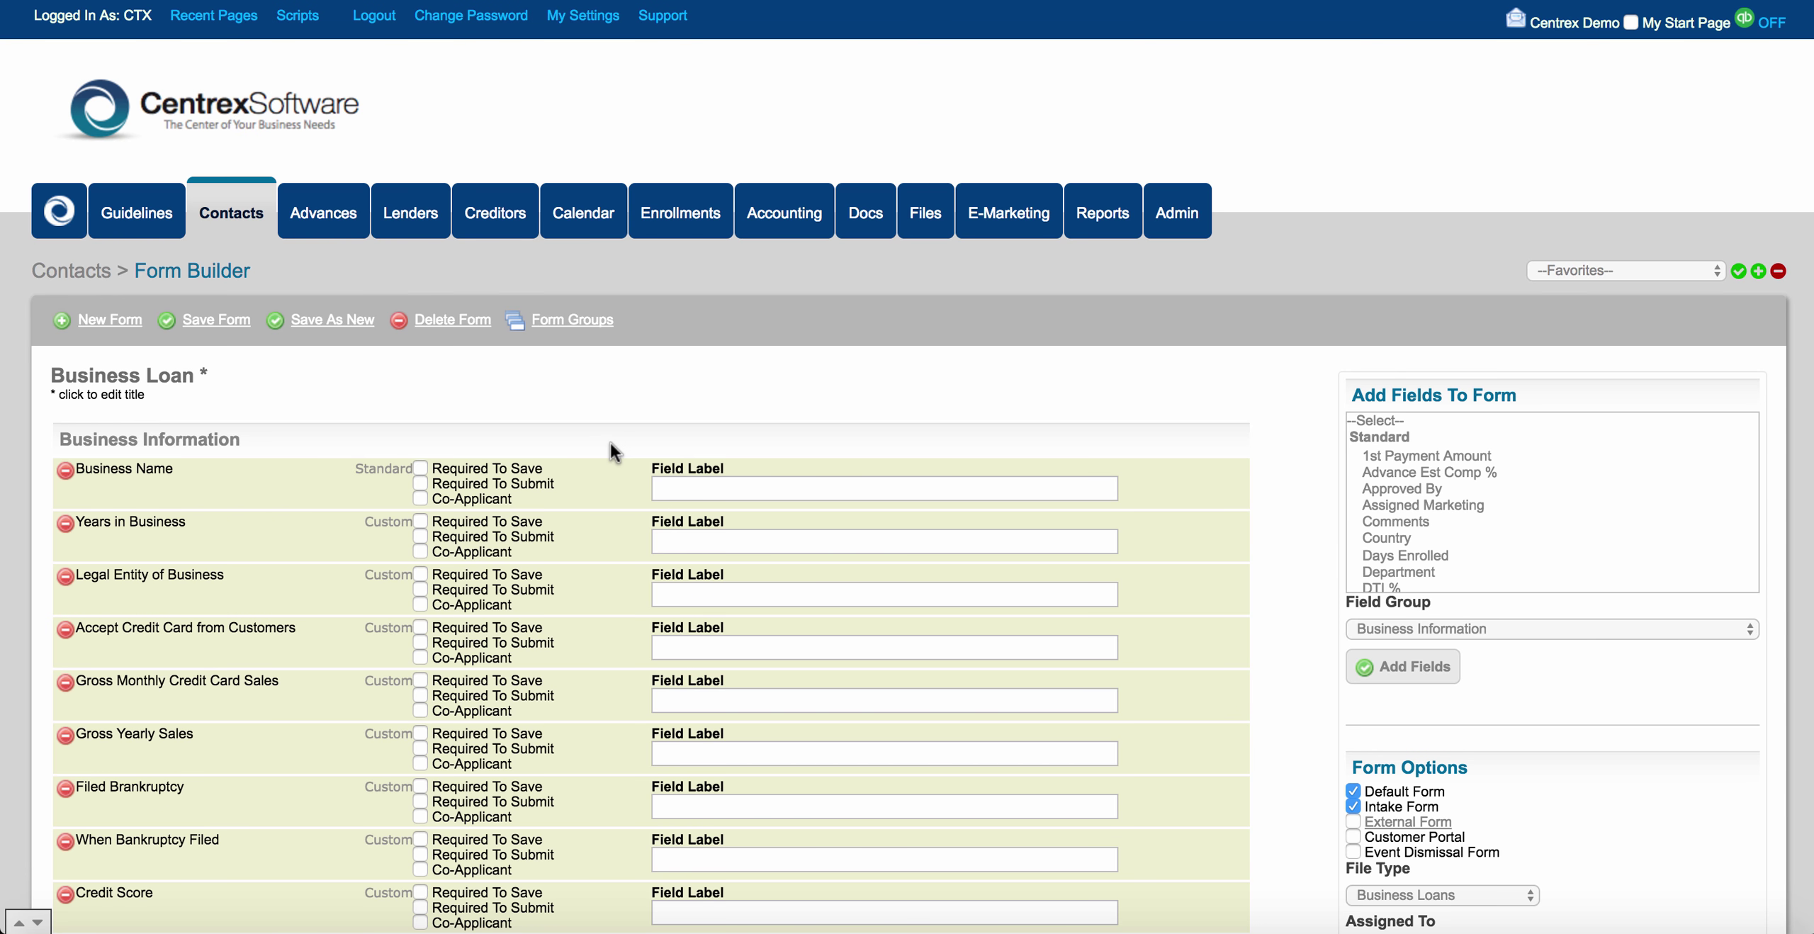
# Begin a new contact, type and erase a test business name, then return to My Contacts.
pyautogui.click(256, 204)
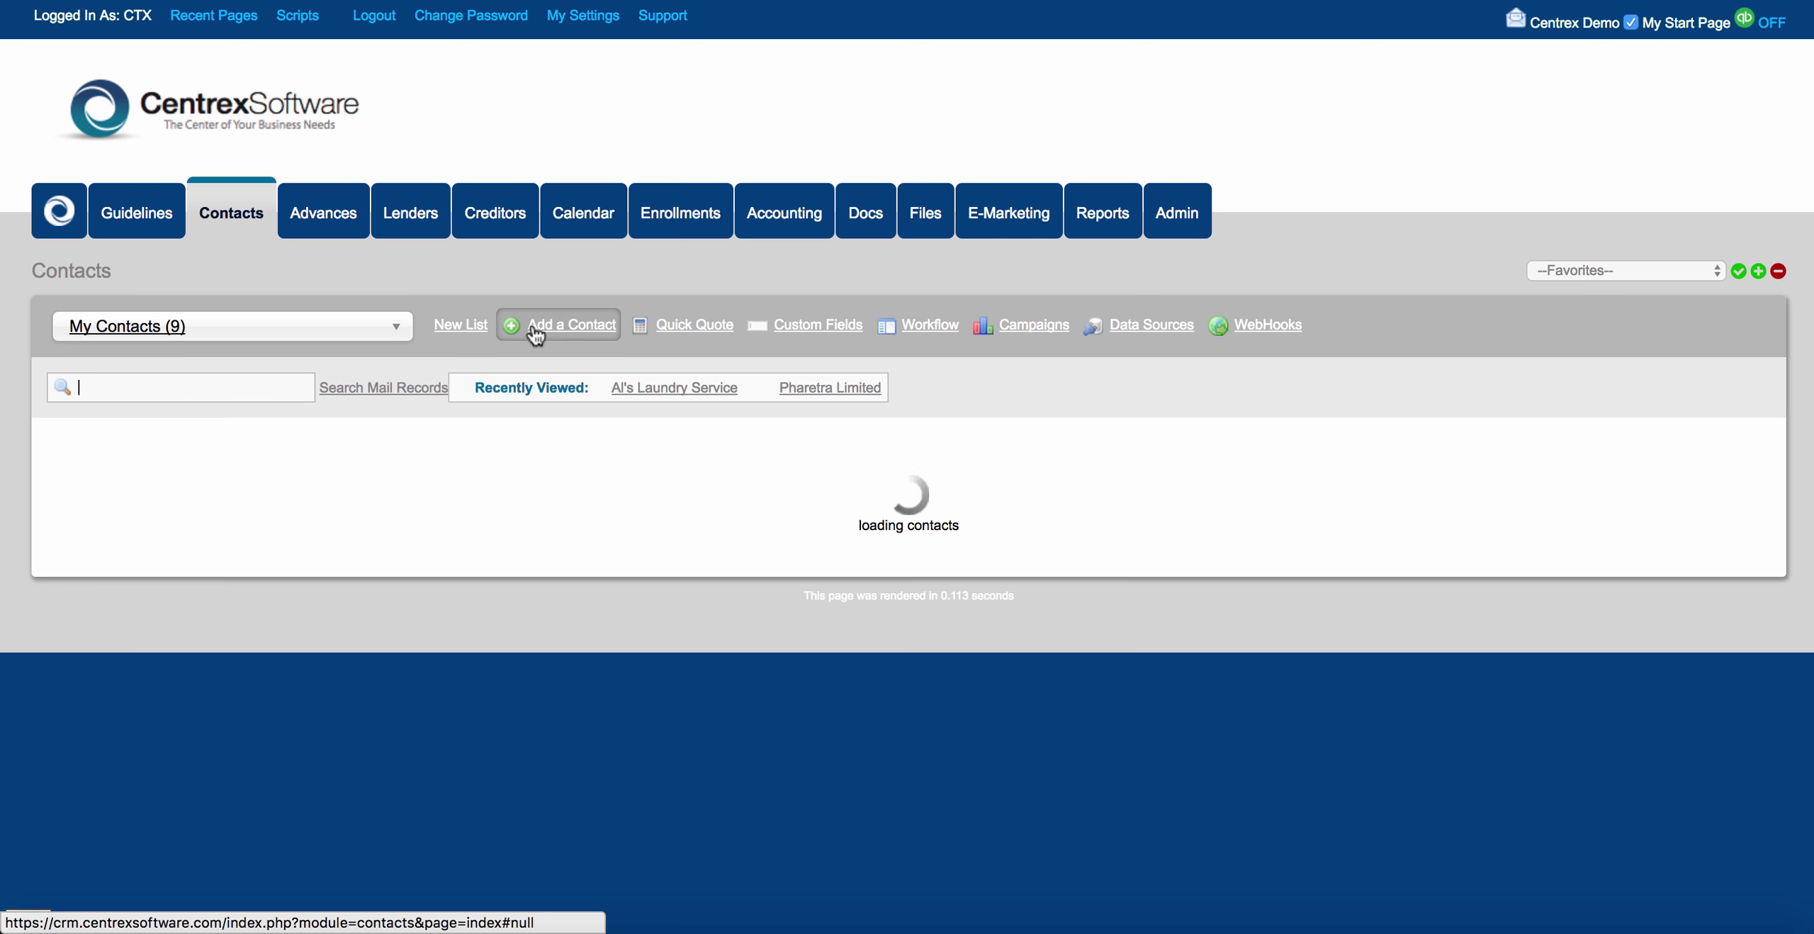
pyautogui.click(550, 326)
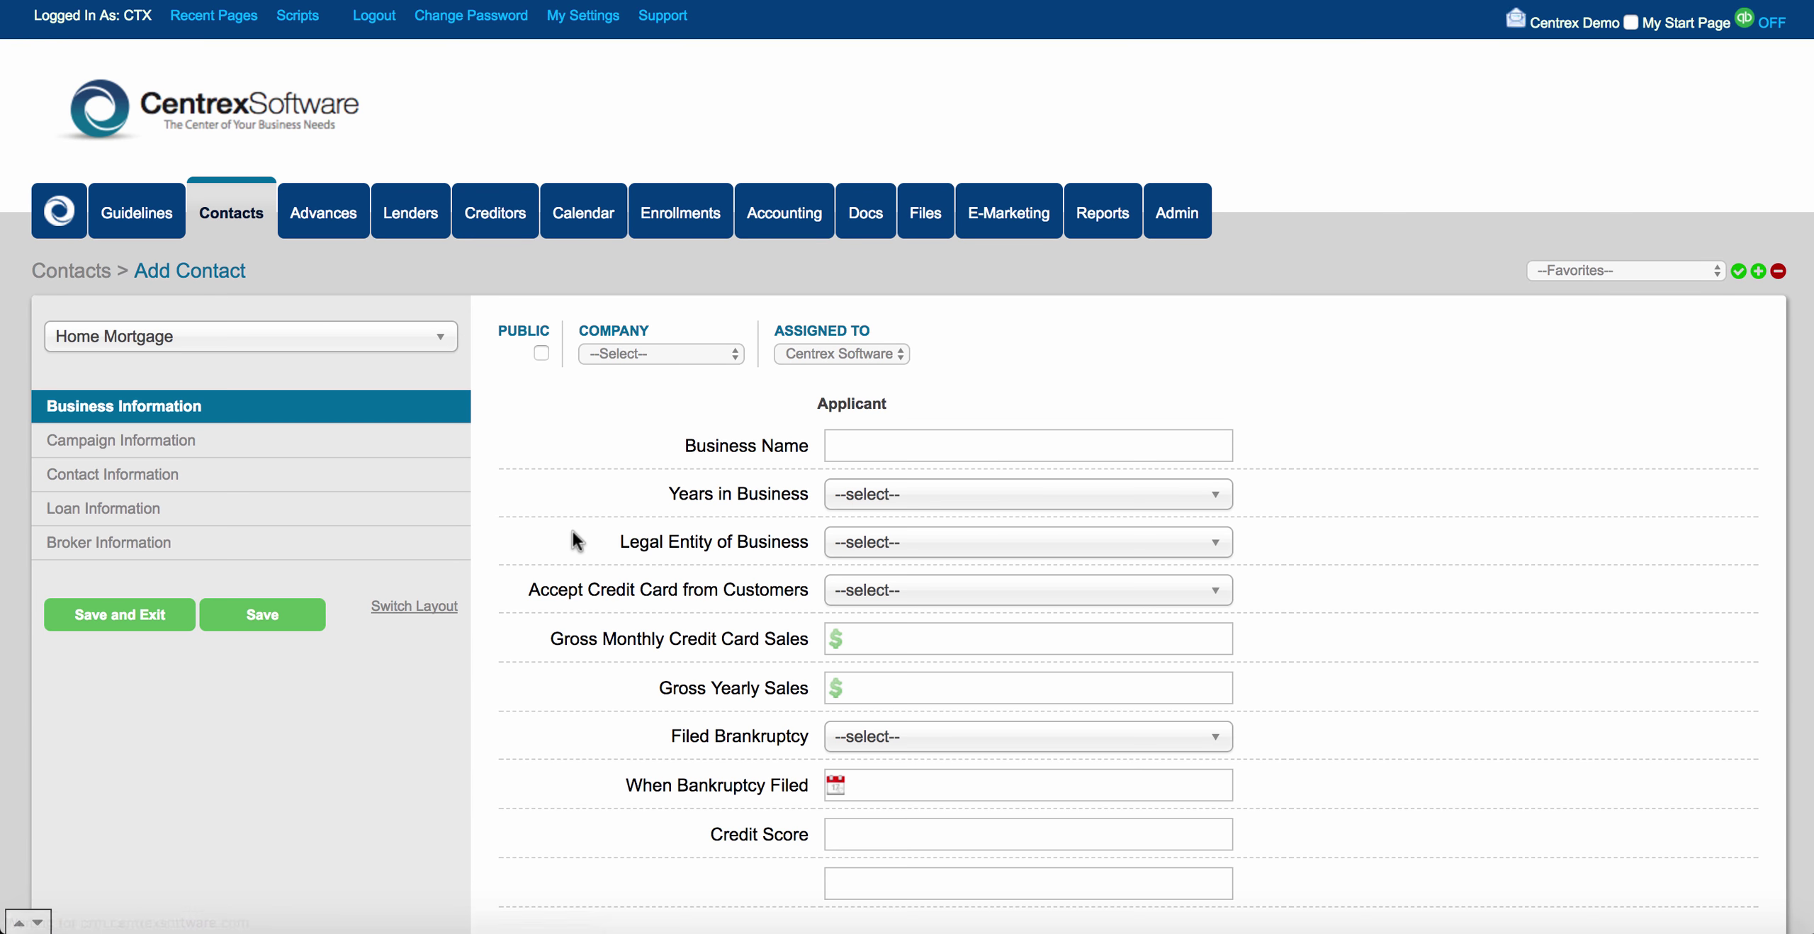
pyautogui.scroll(-3, 574, 531)
pyautogui.click(890, 279)
pyautogui.write('lksdjflkjs')
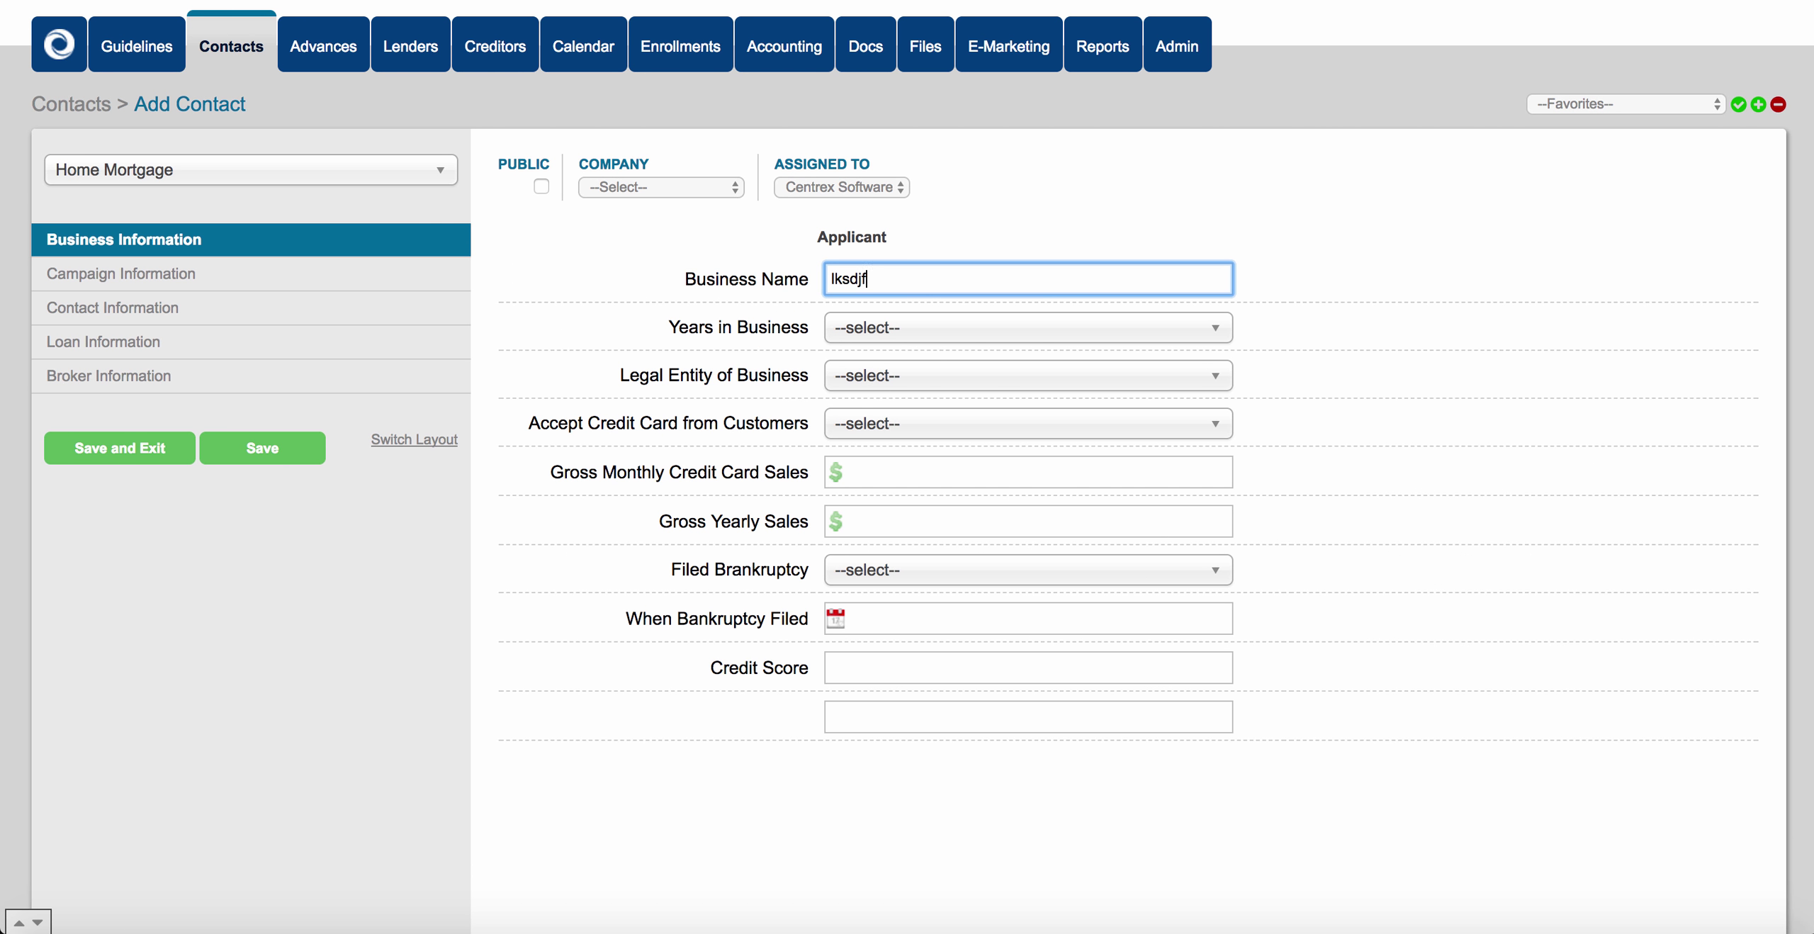
pyautogui.press('BackSpace')
pyautogui.press('BackSpace')
pyautogui.press('BackSpace')
pyautogui.press('BackSpace')
pyautogui.press('BackSpace')
pyautogui.press('BackSpace')
pyautogui.press('BackSpace')
pyautogui.press('BackSpace')
pyautogui.press('BackSpace')
pyautogui.press('BackSpace')
pyautogui.click(248, 36)
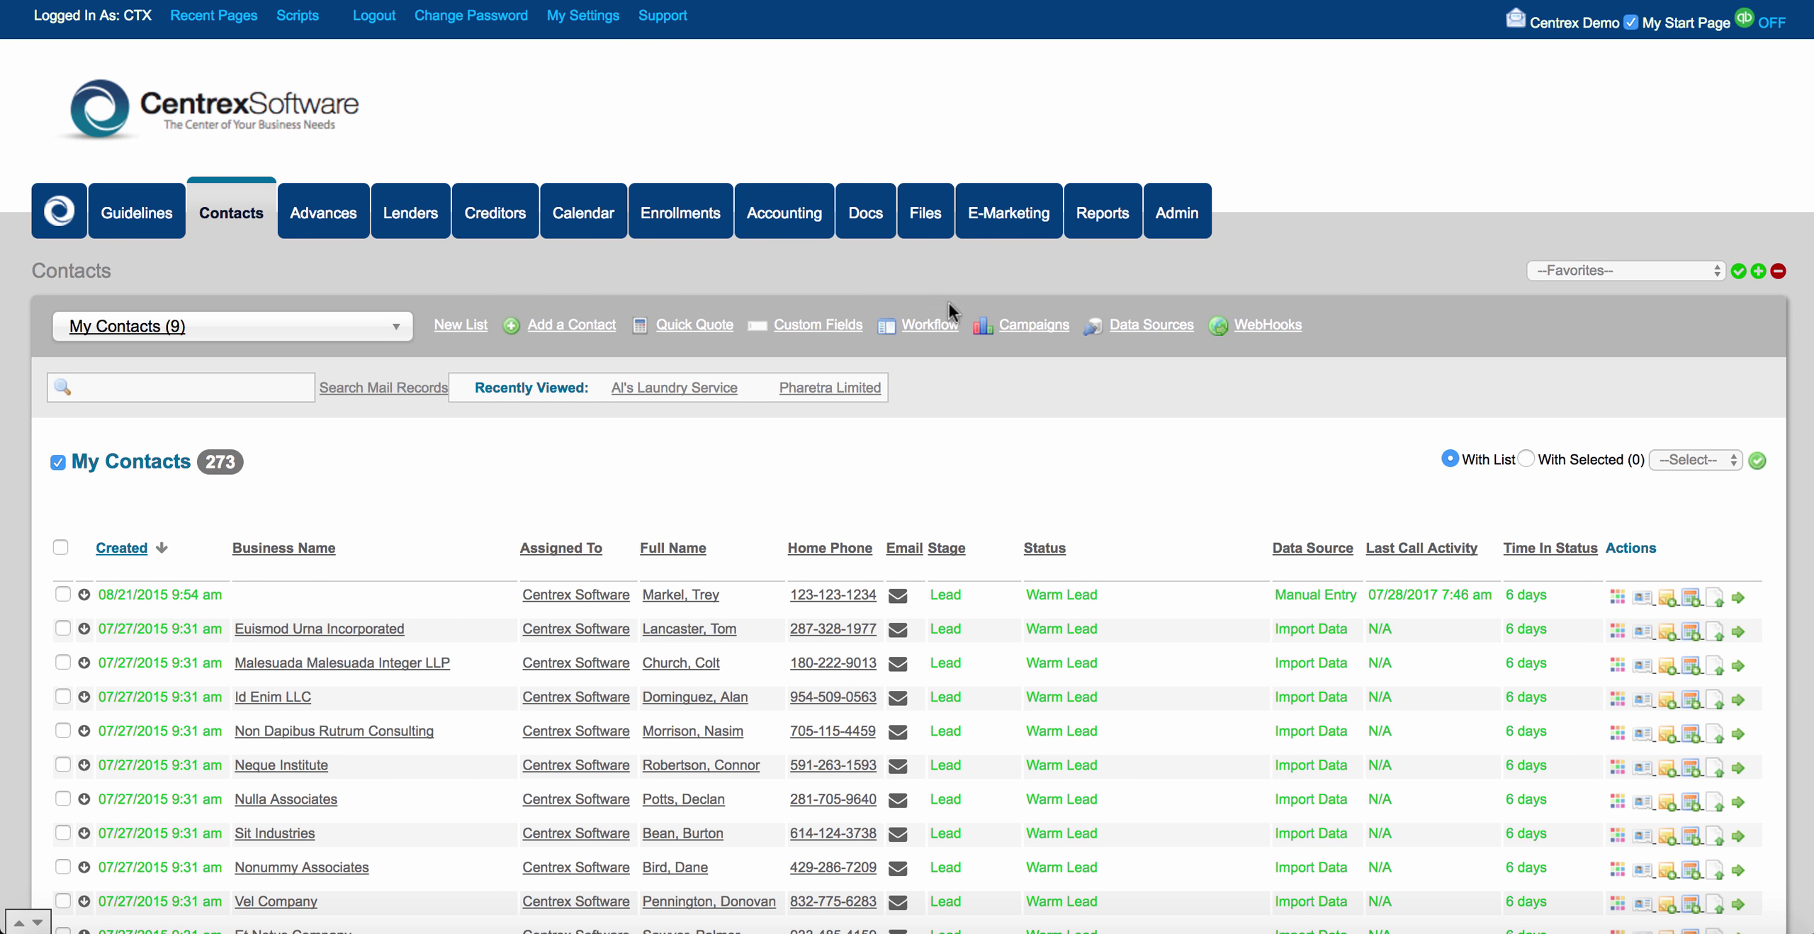
pyautogui.click(1127, 324)
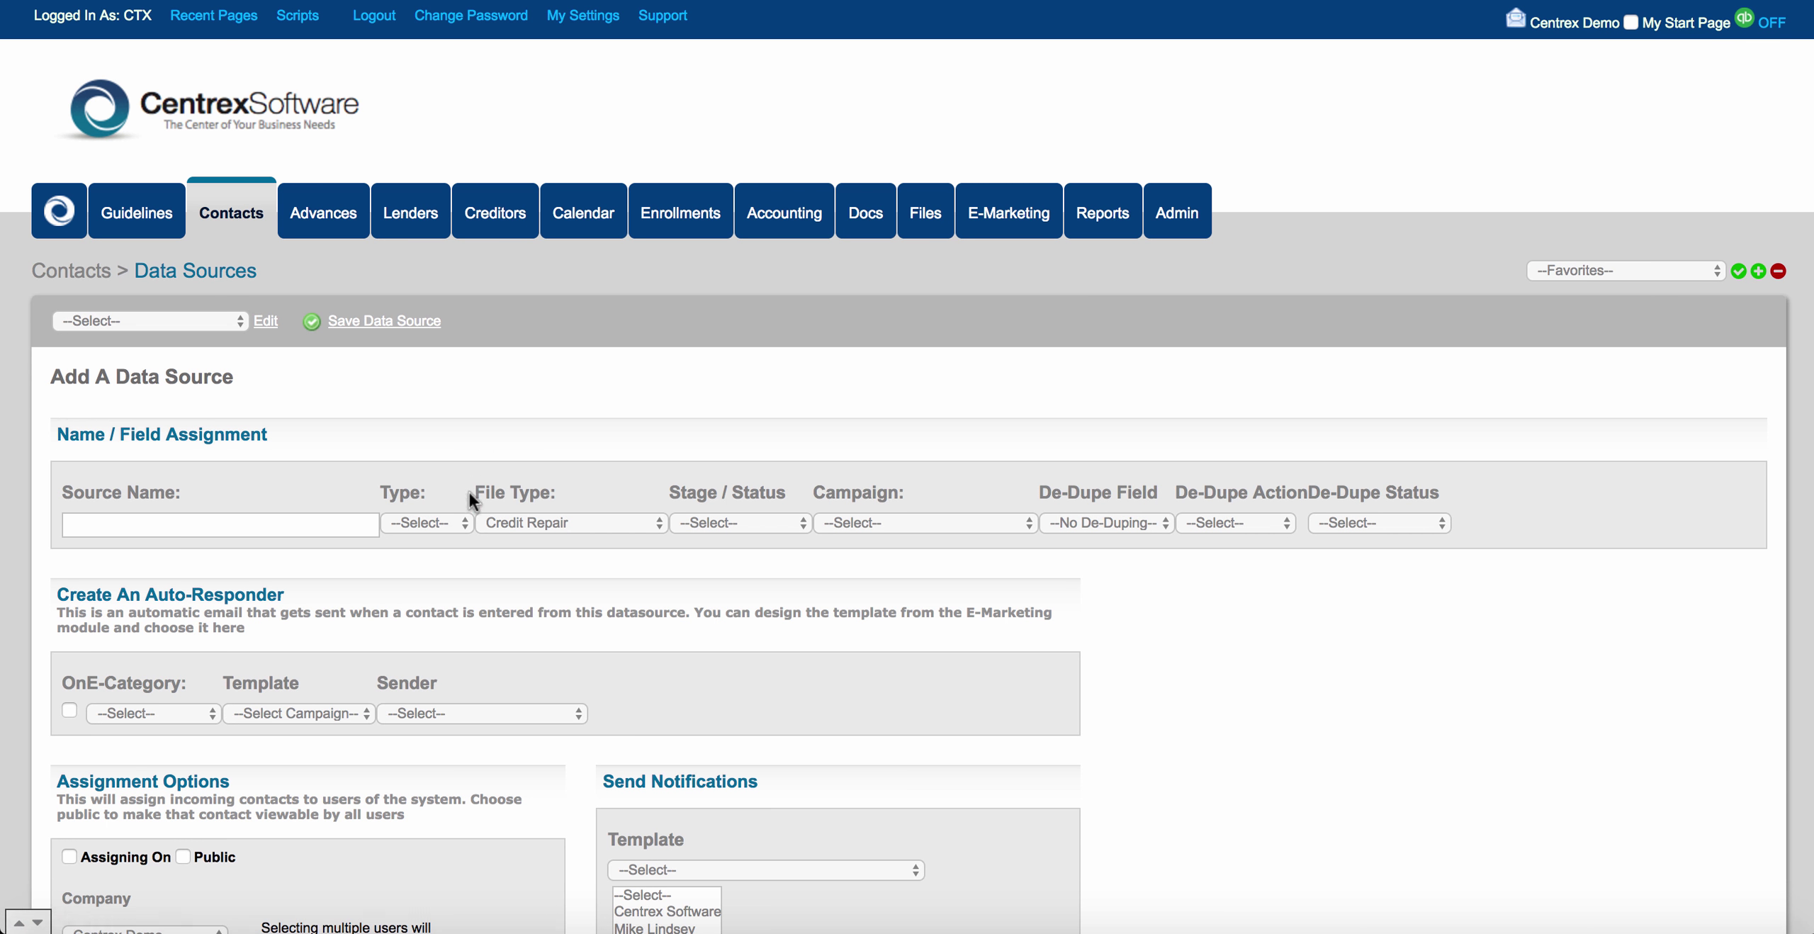
pyautogui.click(459, 519)
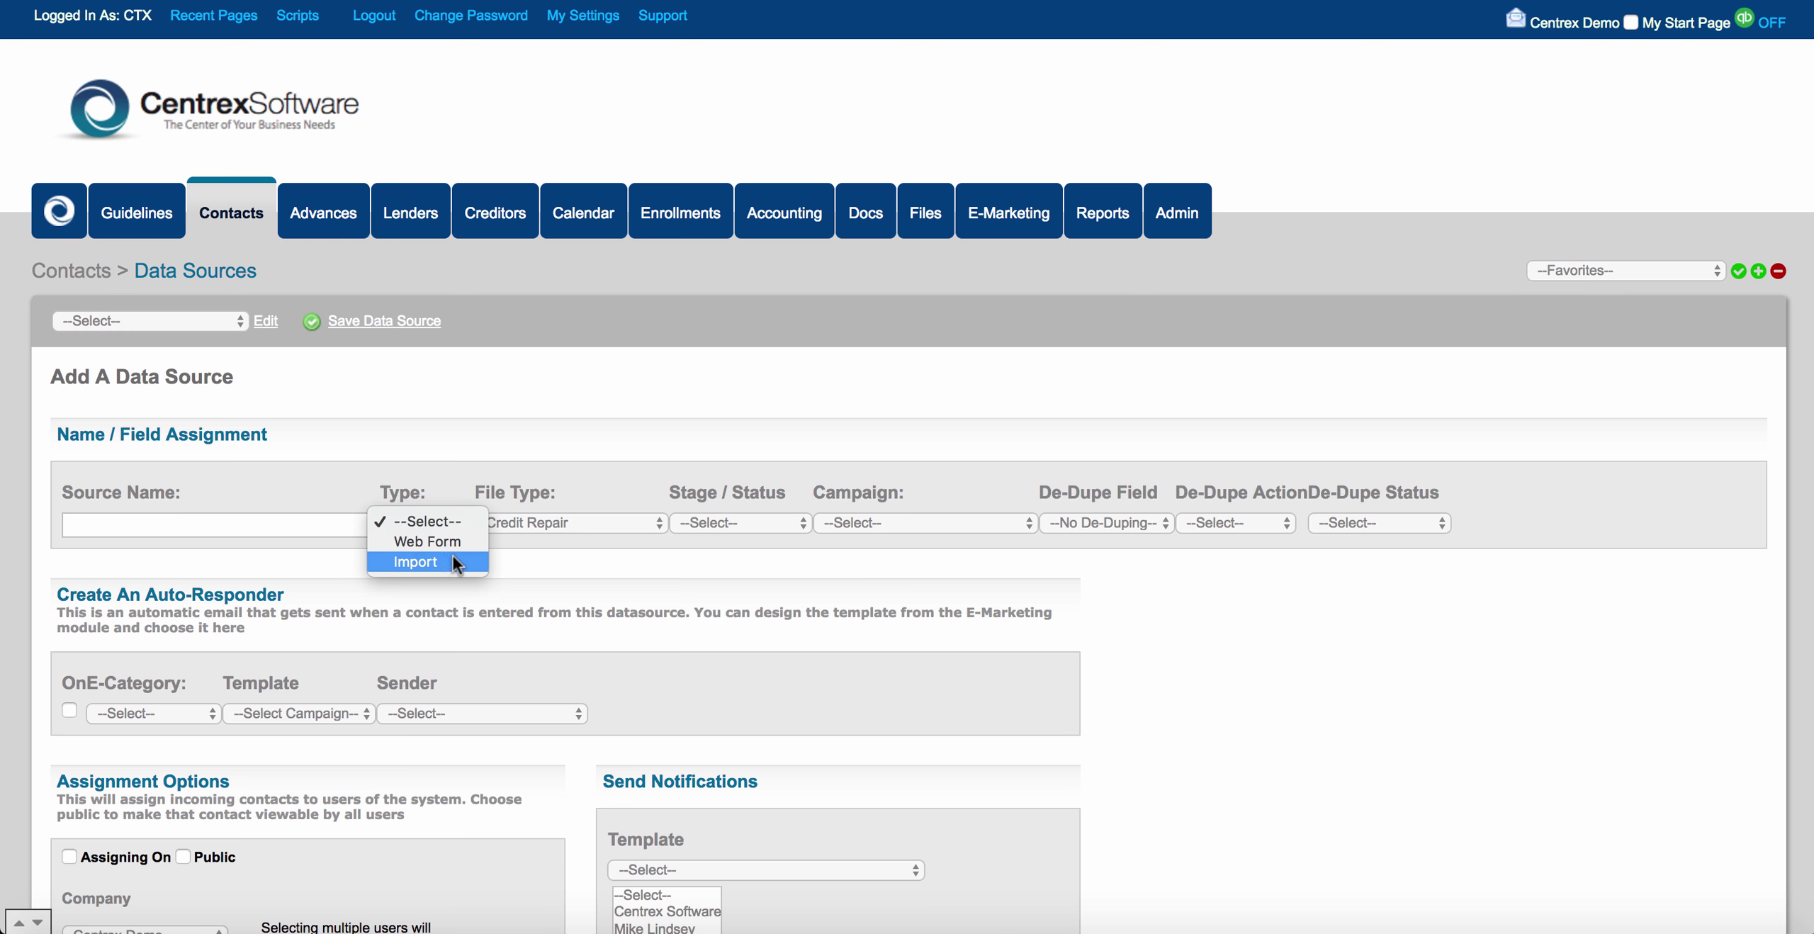
pyautogui.click(453, 562)
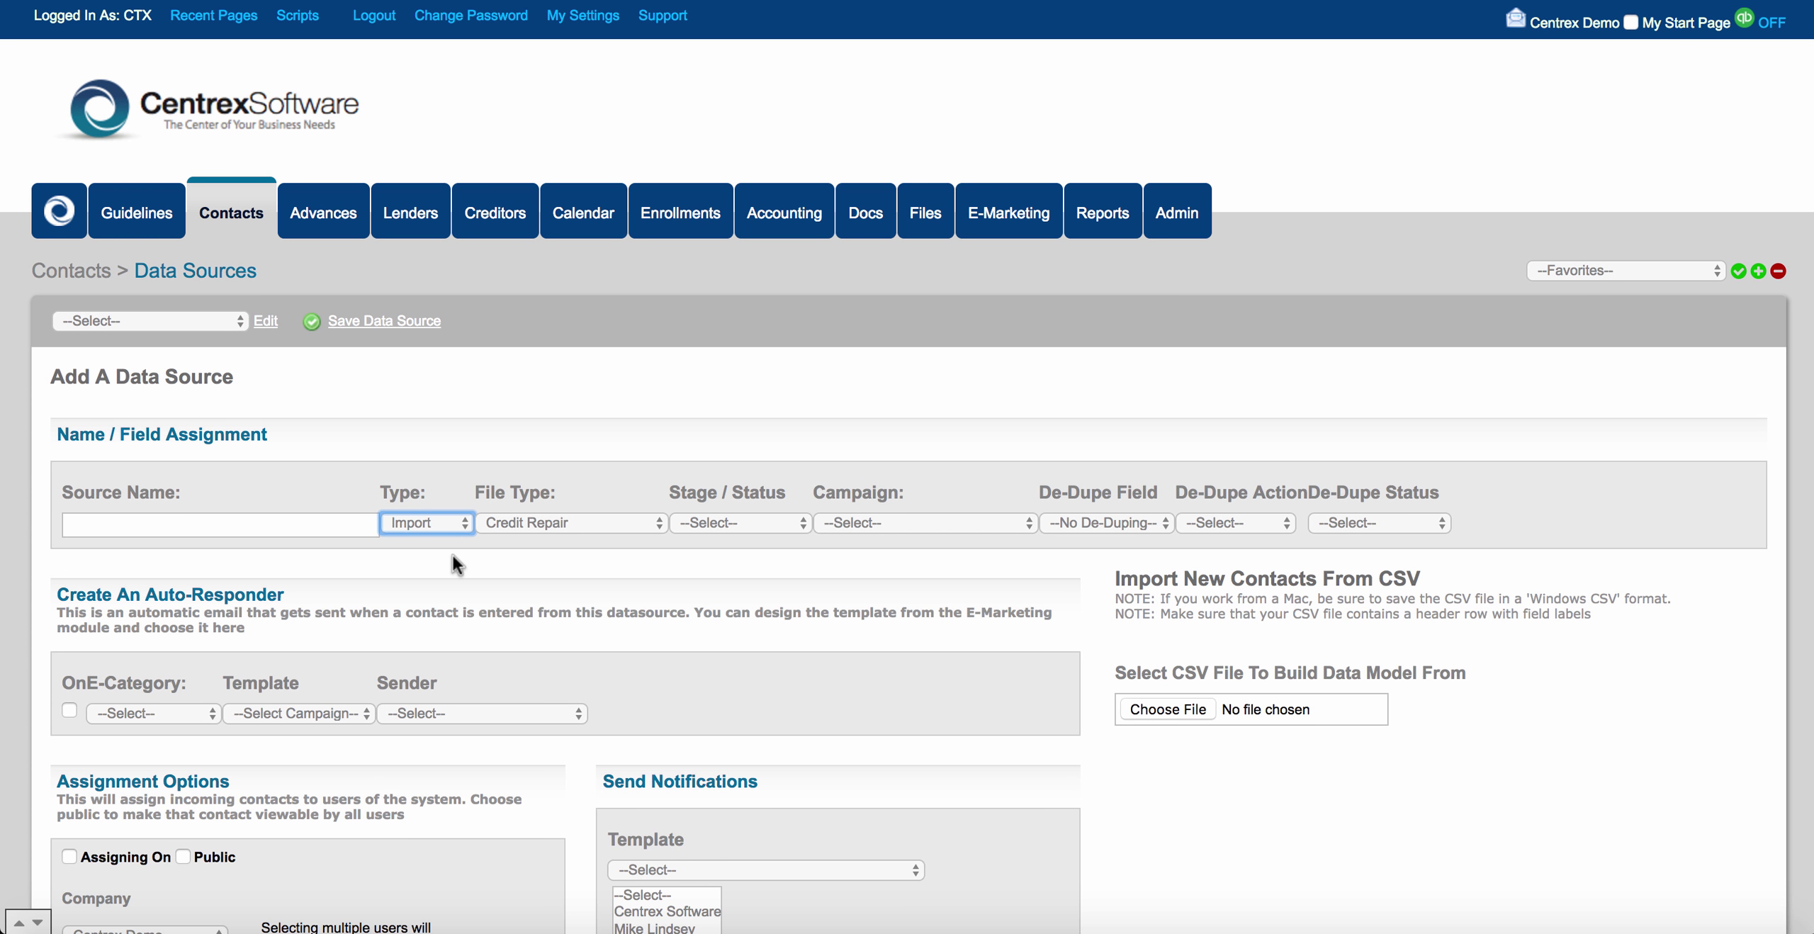
pyautogui.click(251, 219)
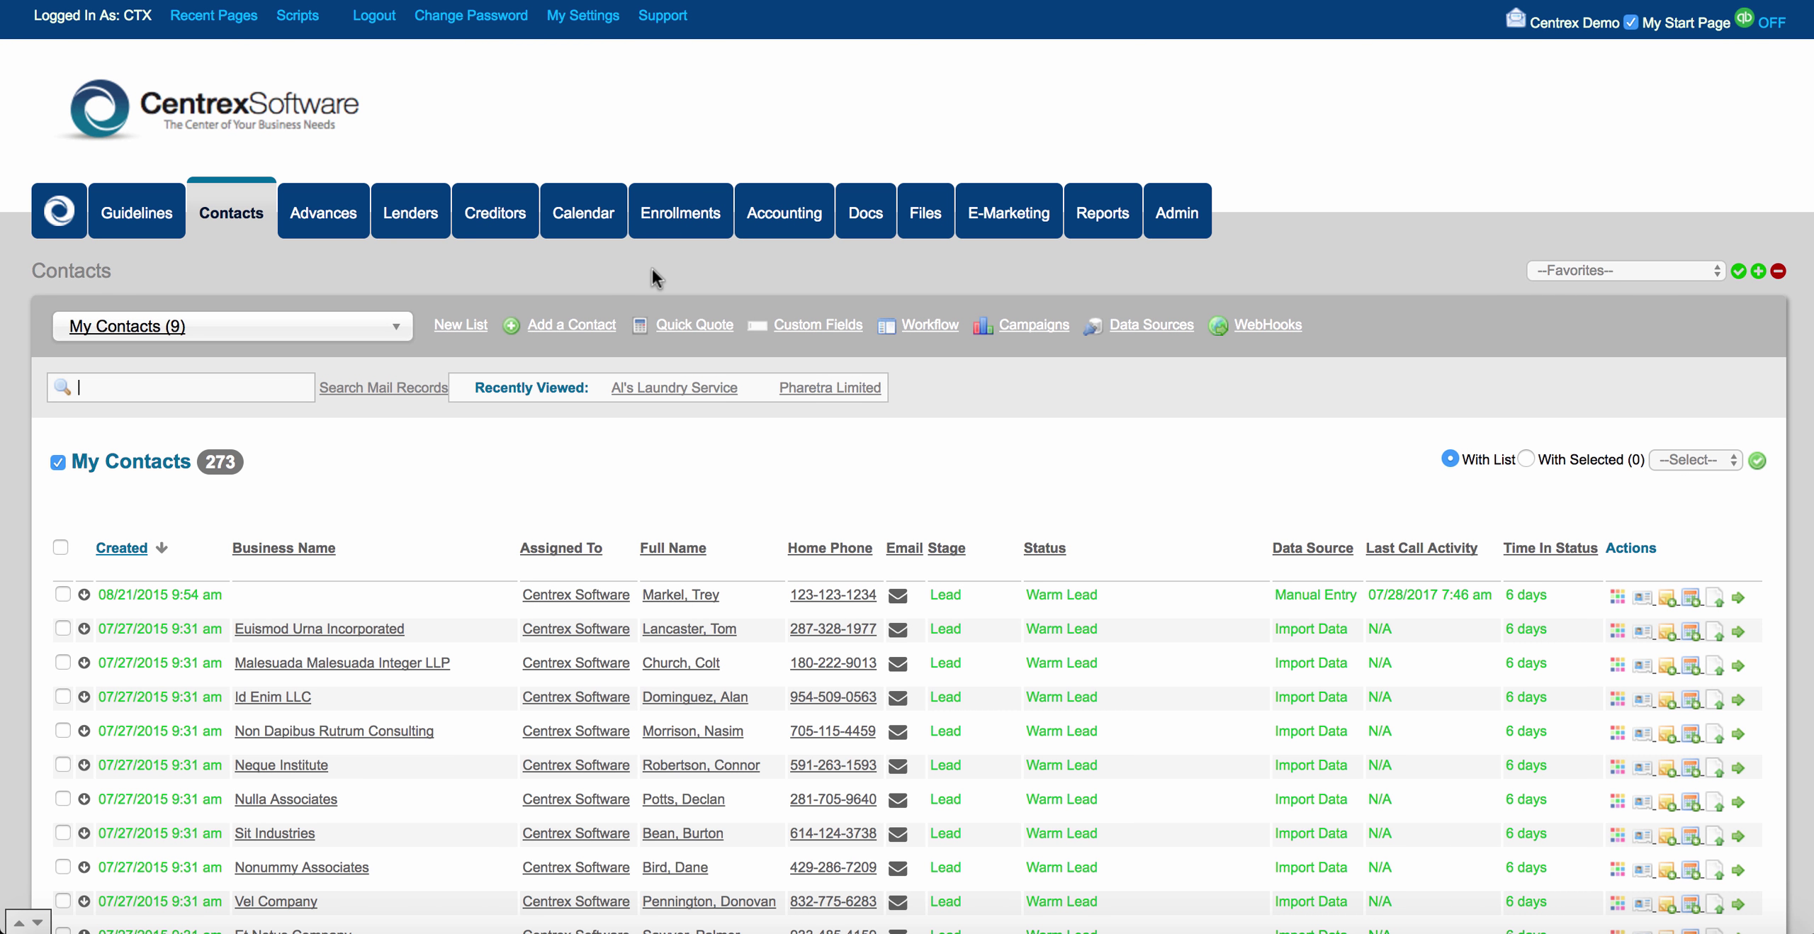
pyautogui.click(691, 385)
pyautogui.scroll(-5, 631, 519)
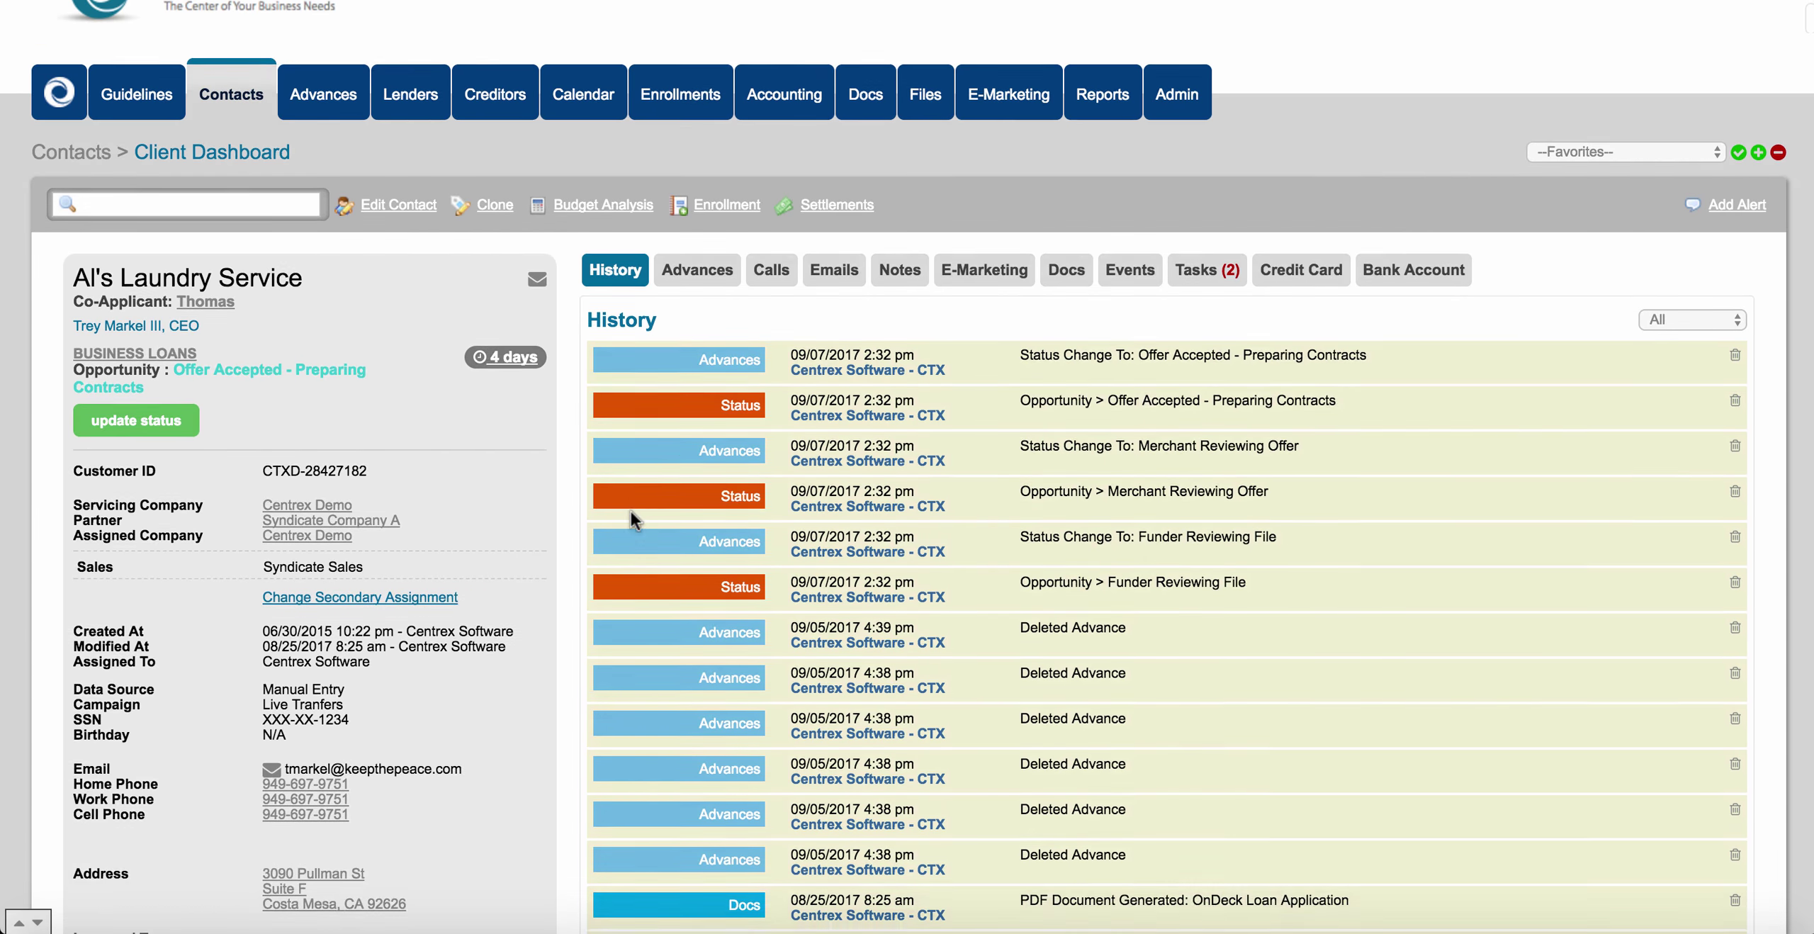
pyautogui.scroll(-8, 631, 512)
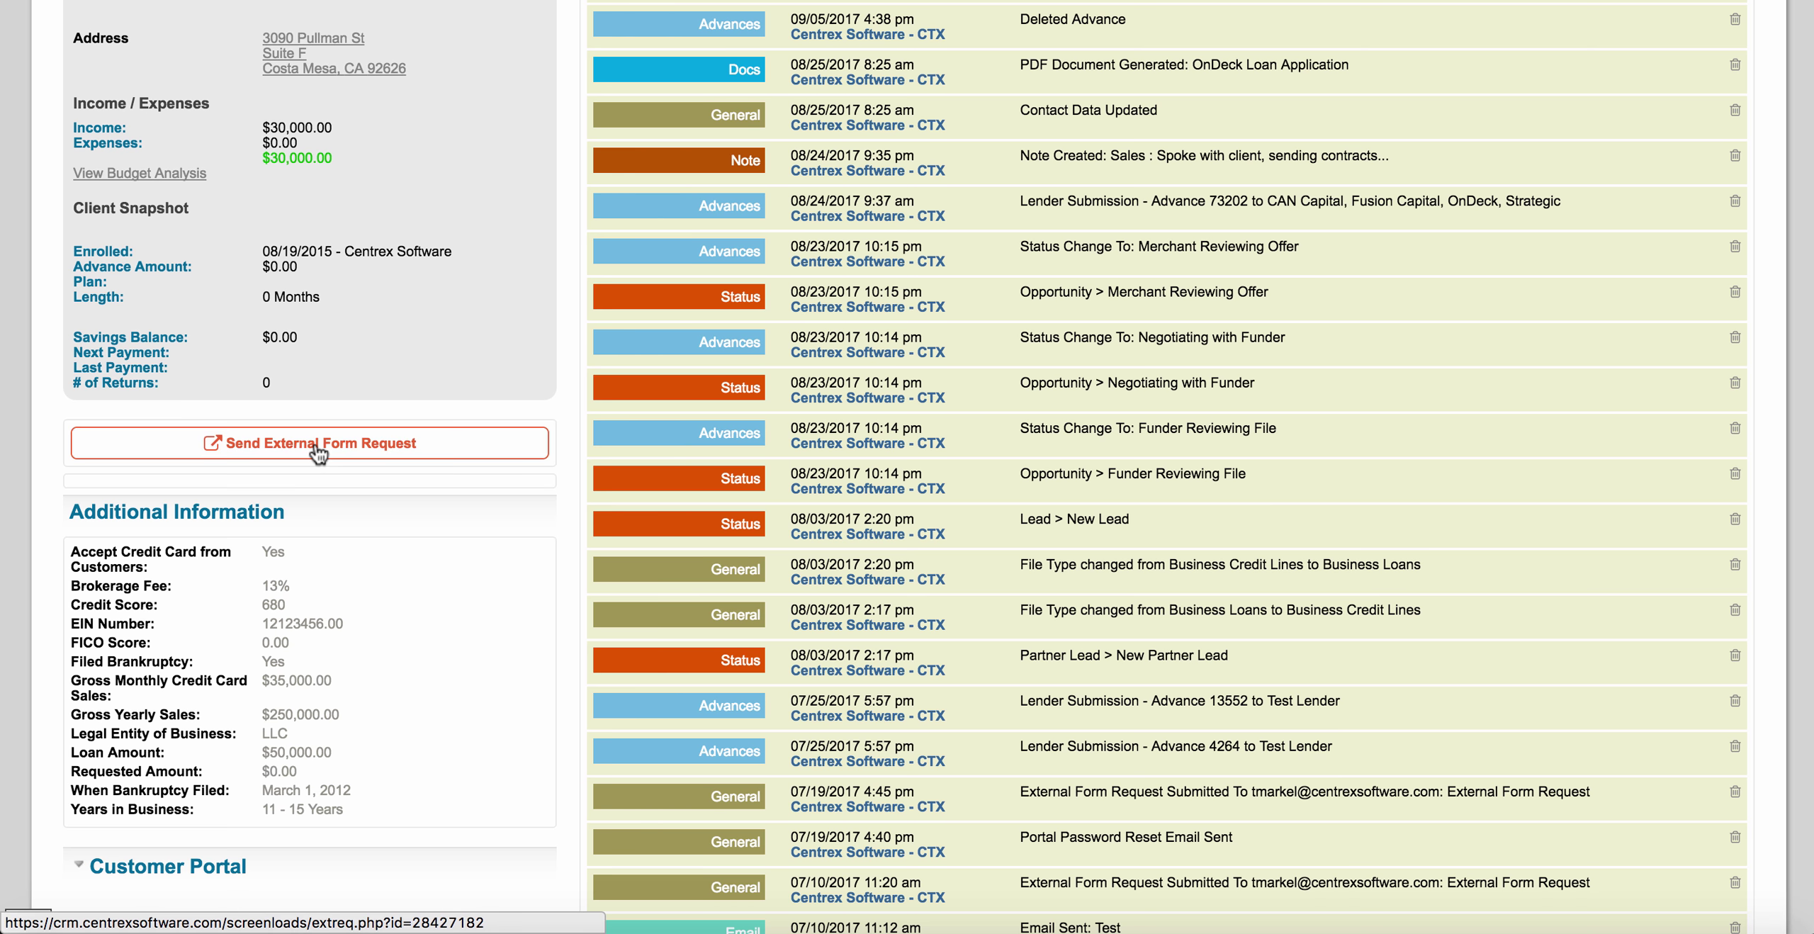
pyautogui.scroll(9, 605, 277)
pyautogui.scroll(3, 605, 278)
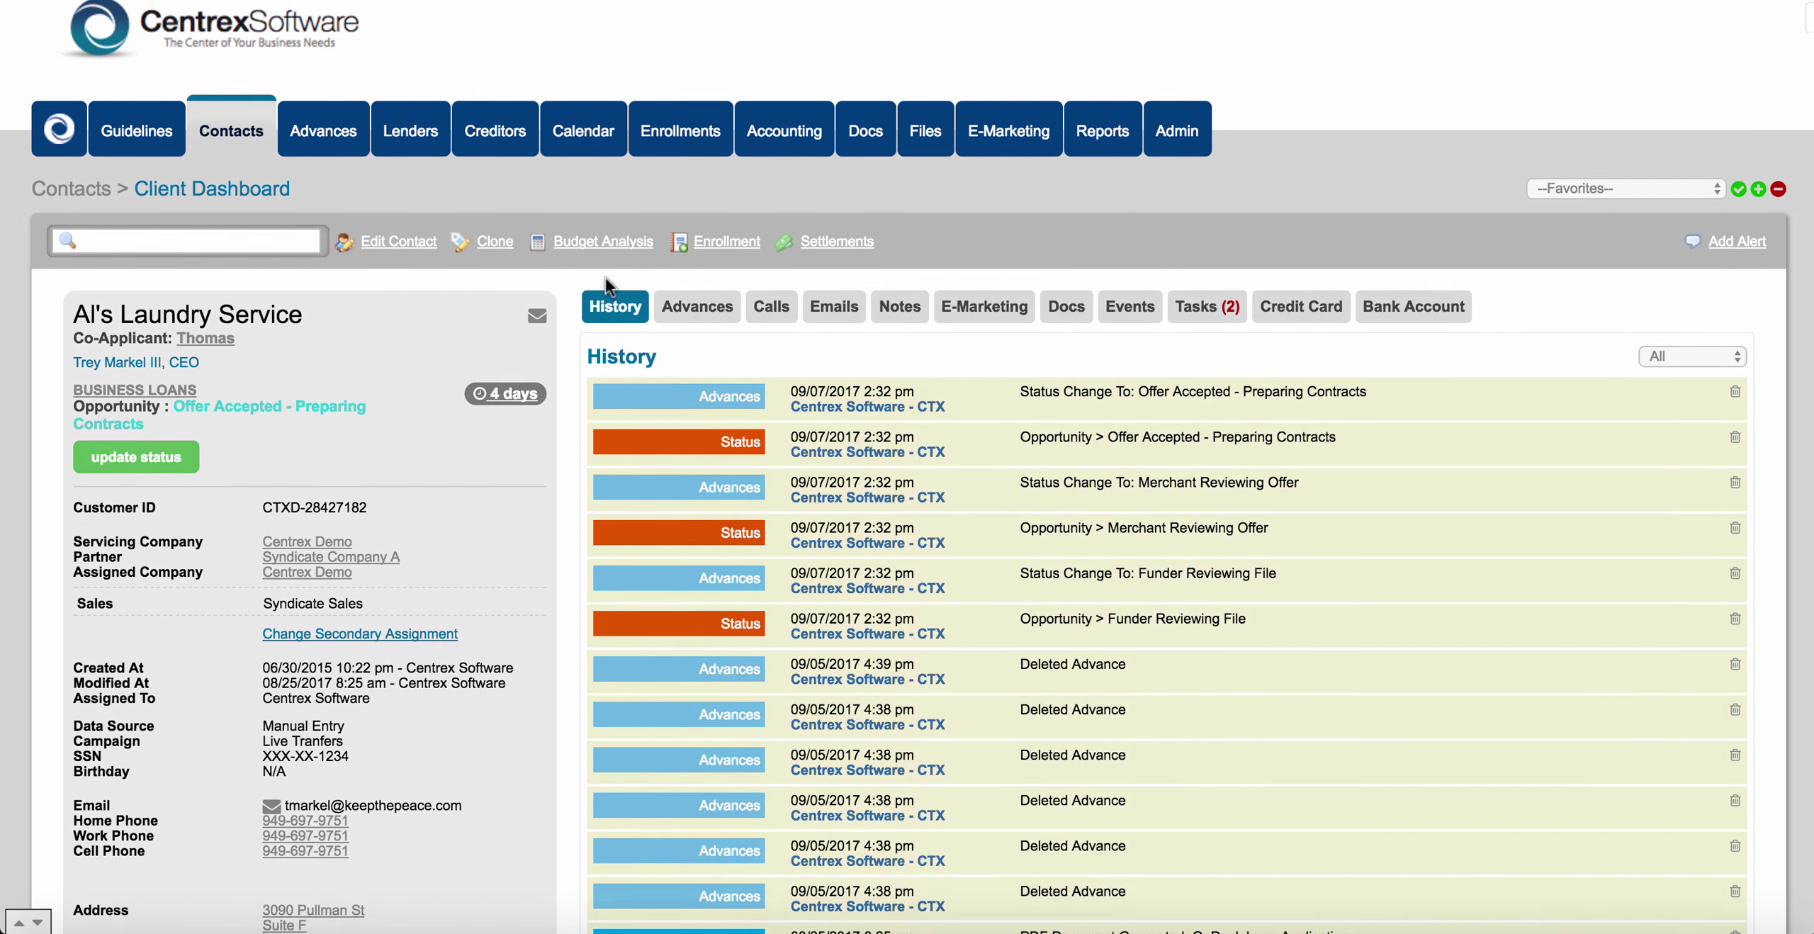
pyautogui.click(238, 204)
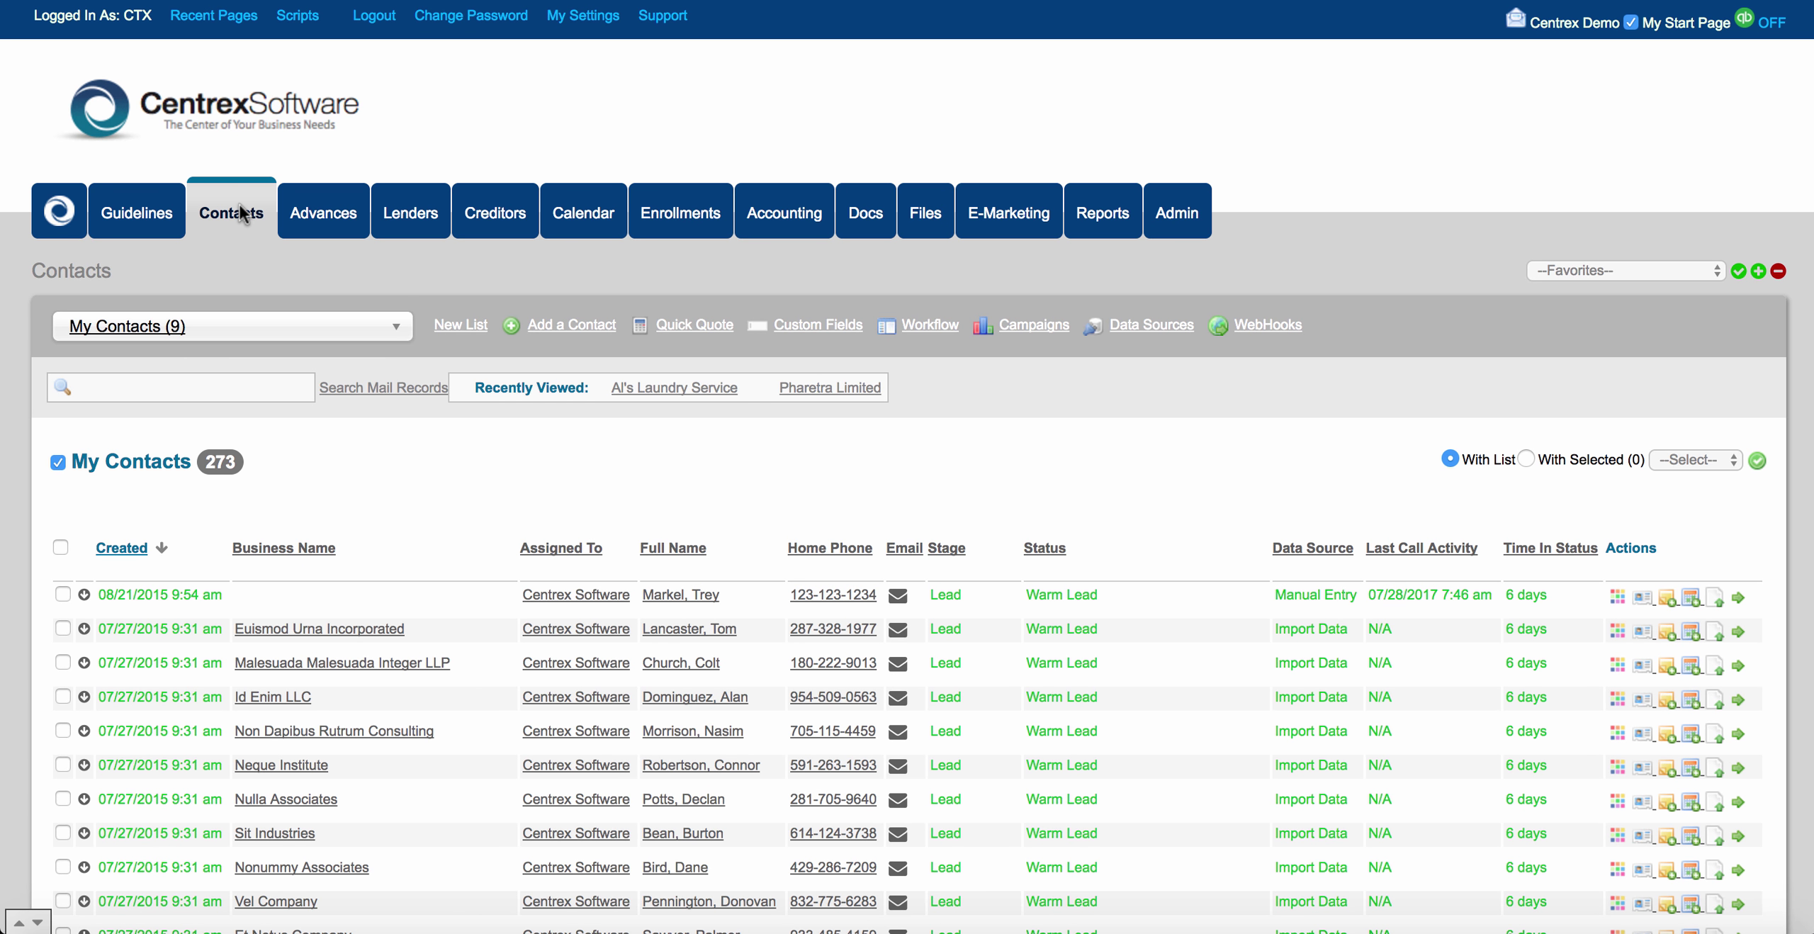
# Open Add a Contact, return to Contacts, then open the Custom Fields list.
pyautogui.click(584, 325)
pyautogui.scroll(-2, 588, 567)
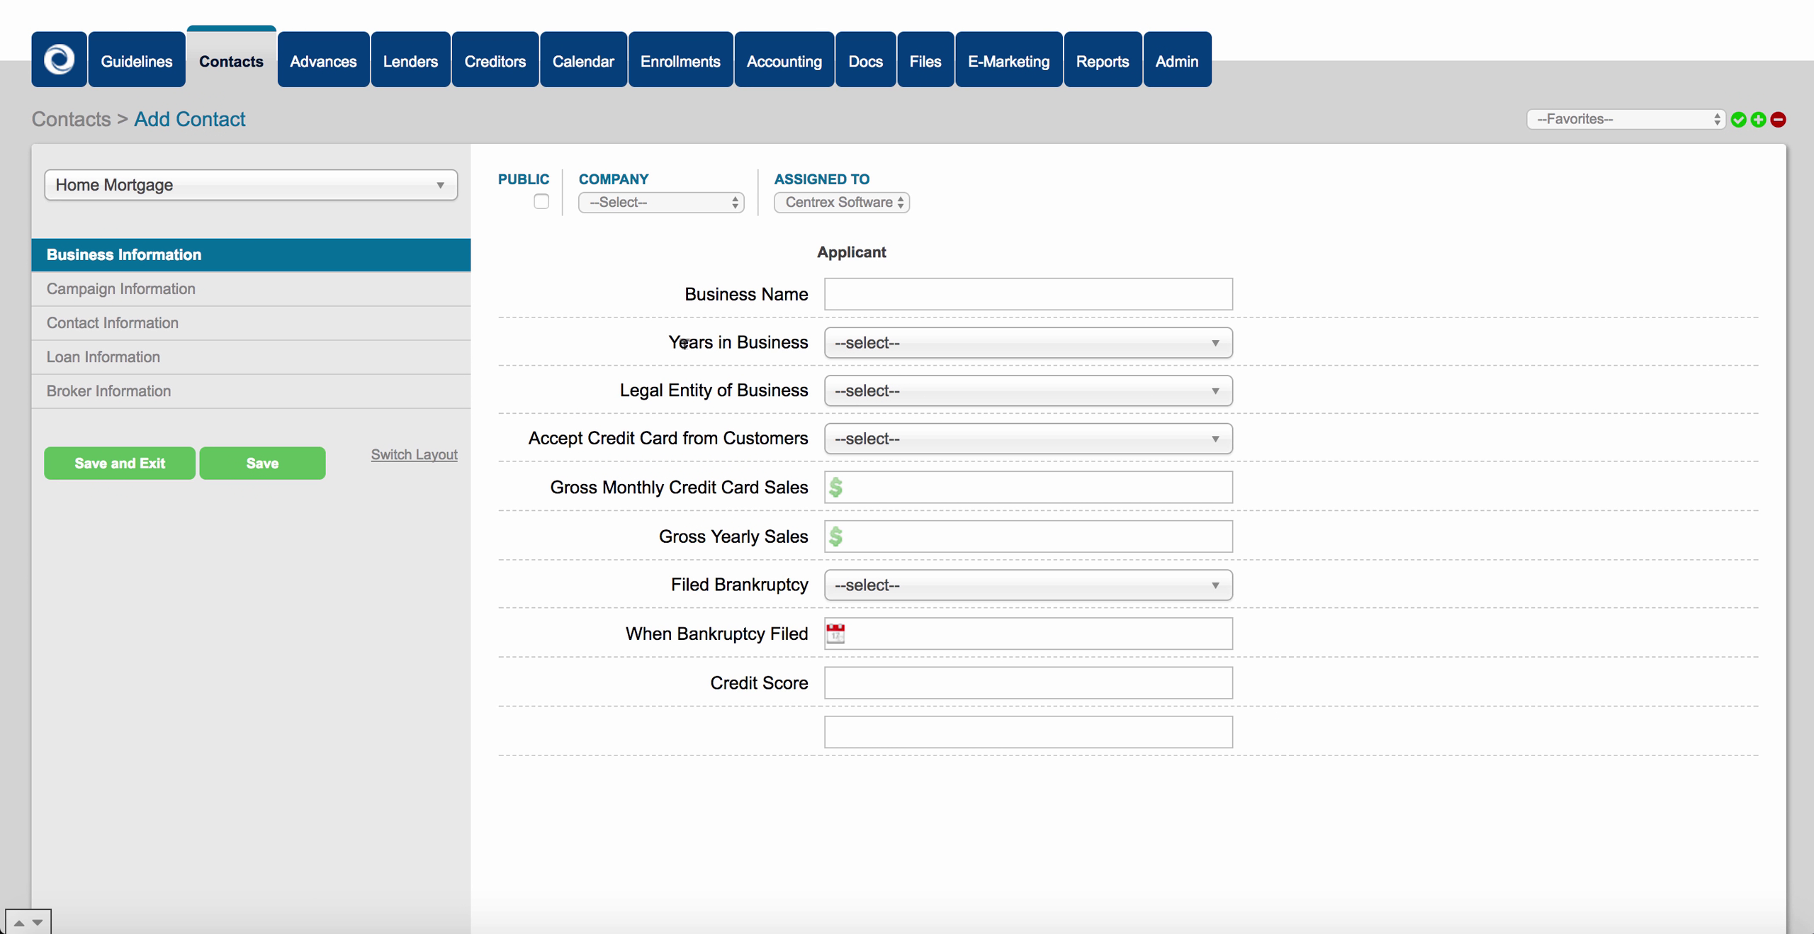
pyautogui.click(257, 80)
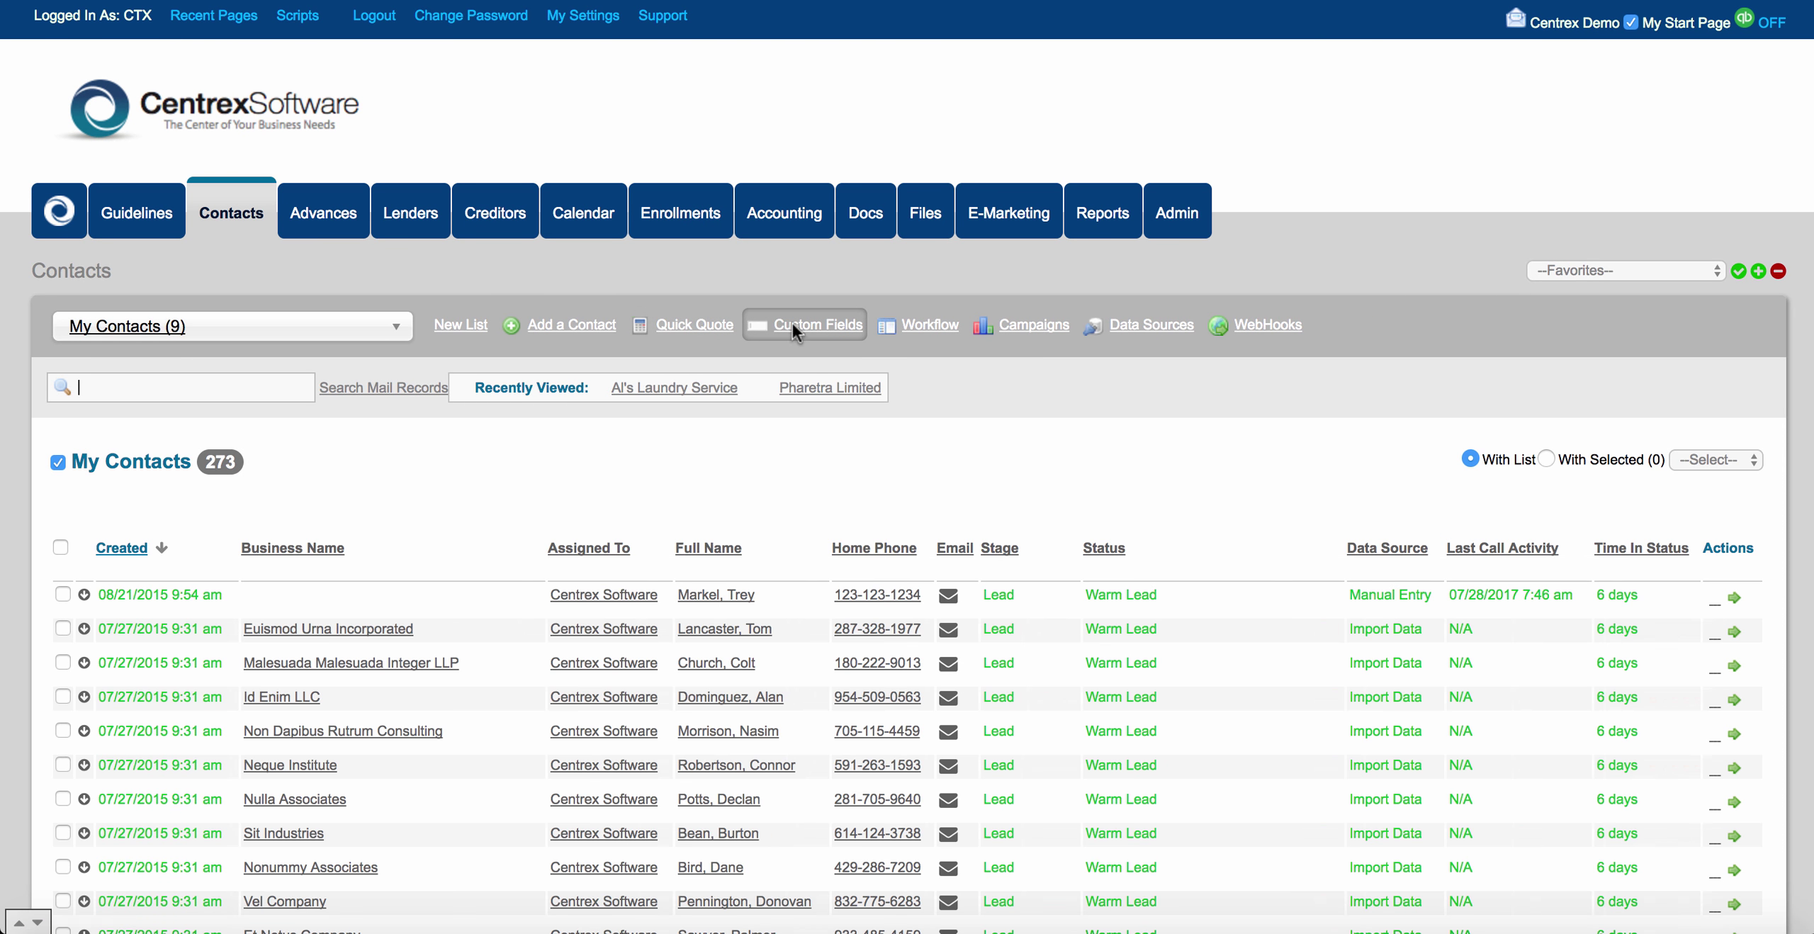
pyautogui.click(792, 325)
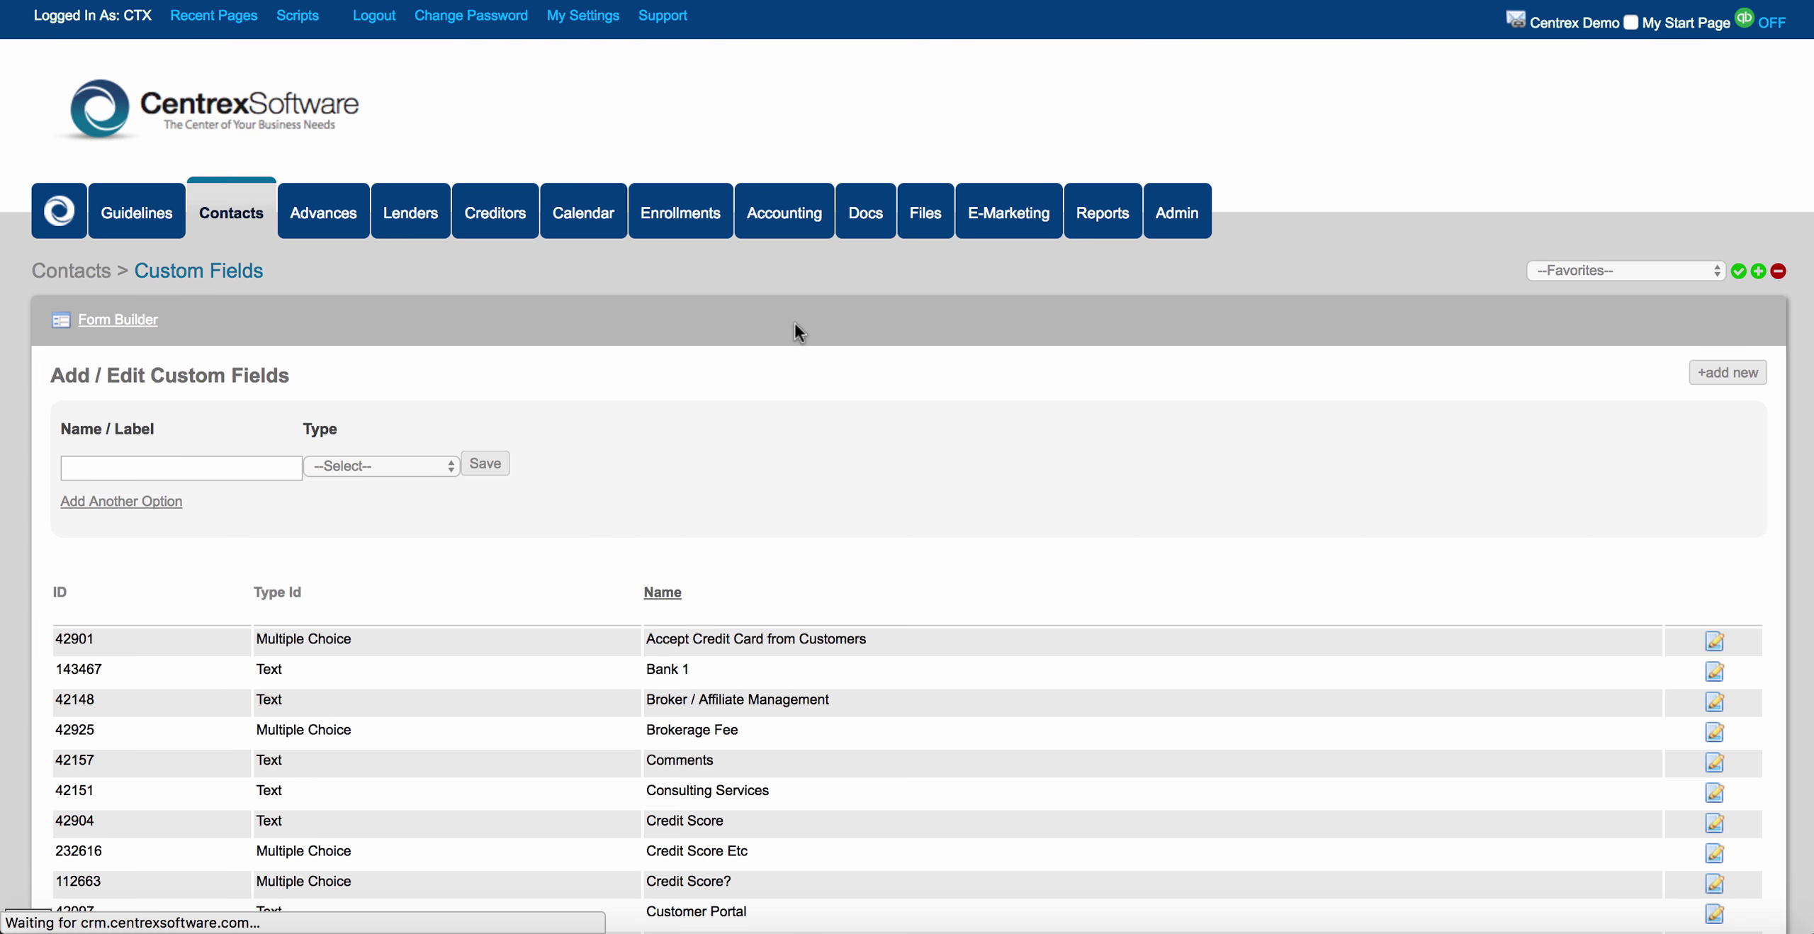
# Load New Intake Form in the Form Builder and scroll through its fields.
pyautogui.click(146, 319)
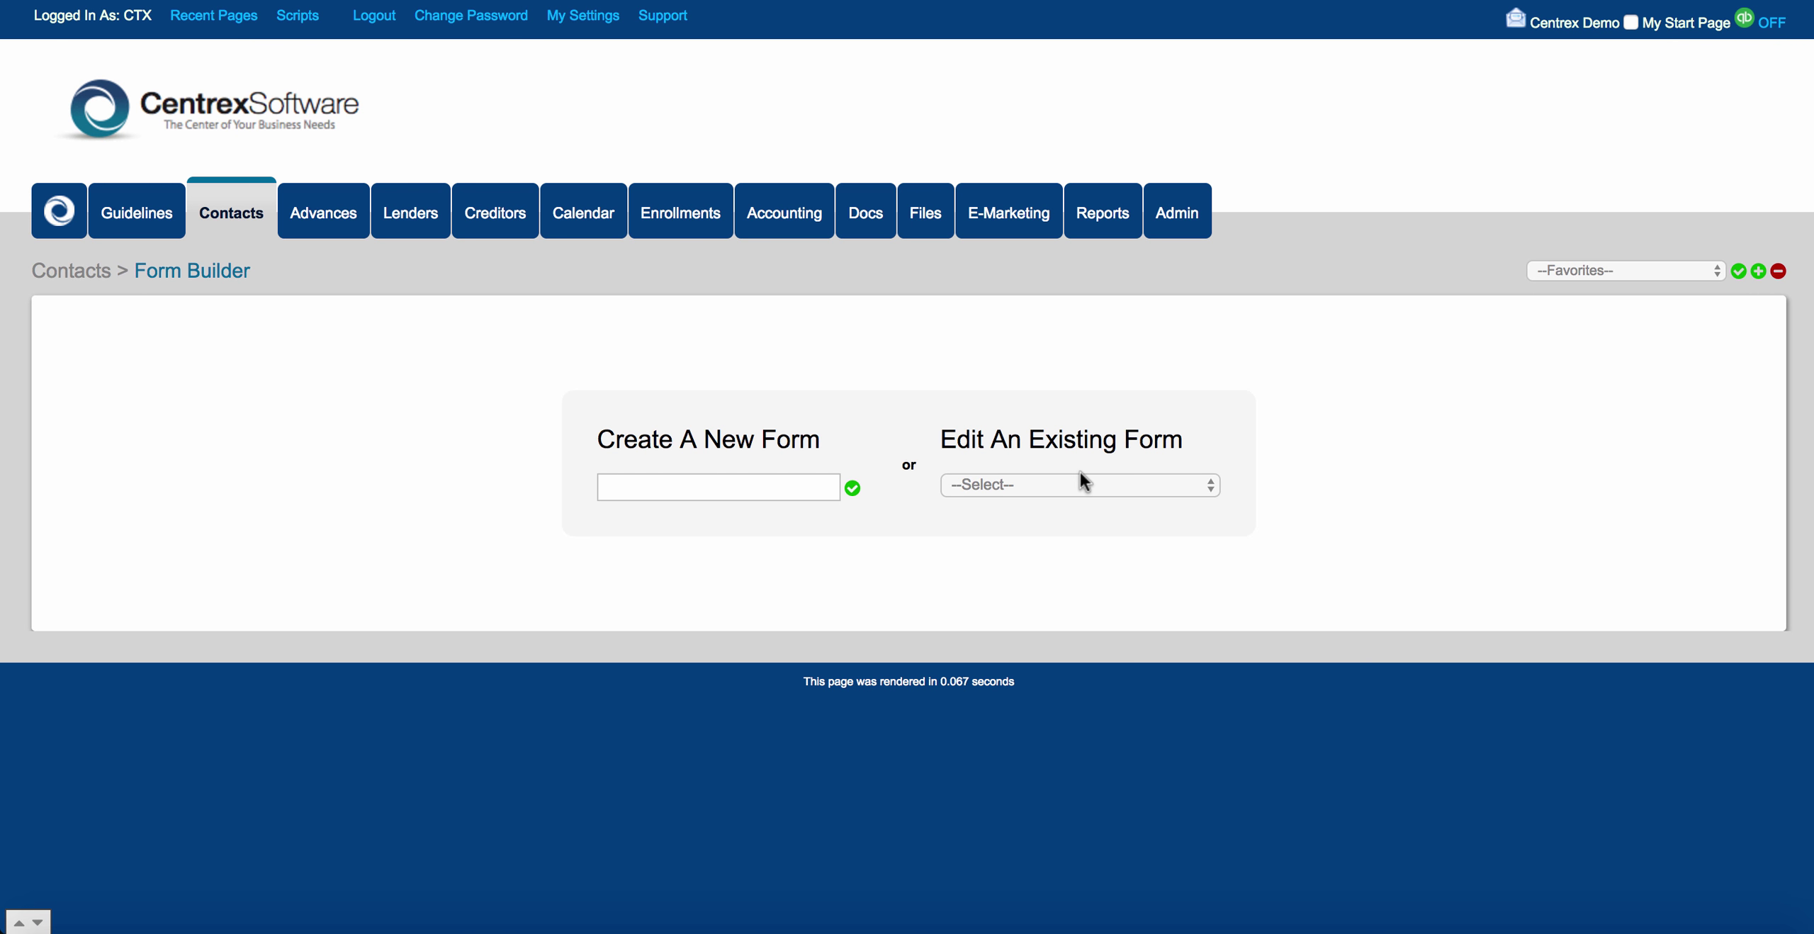
pyautogui.click(1080, 475)
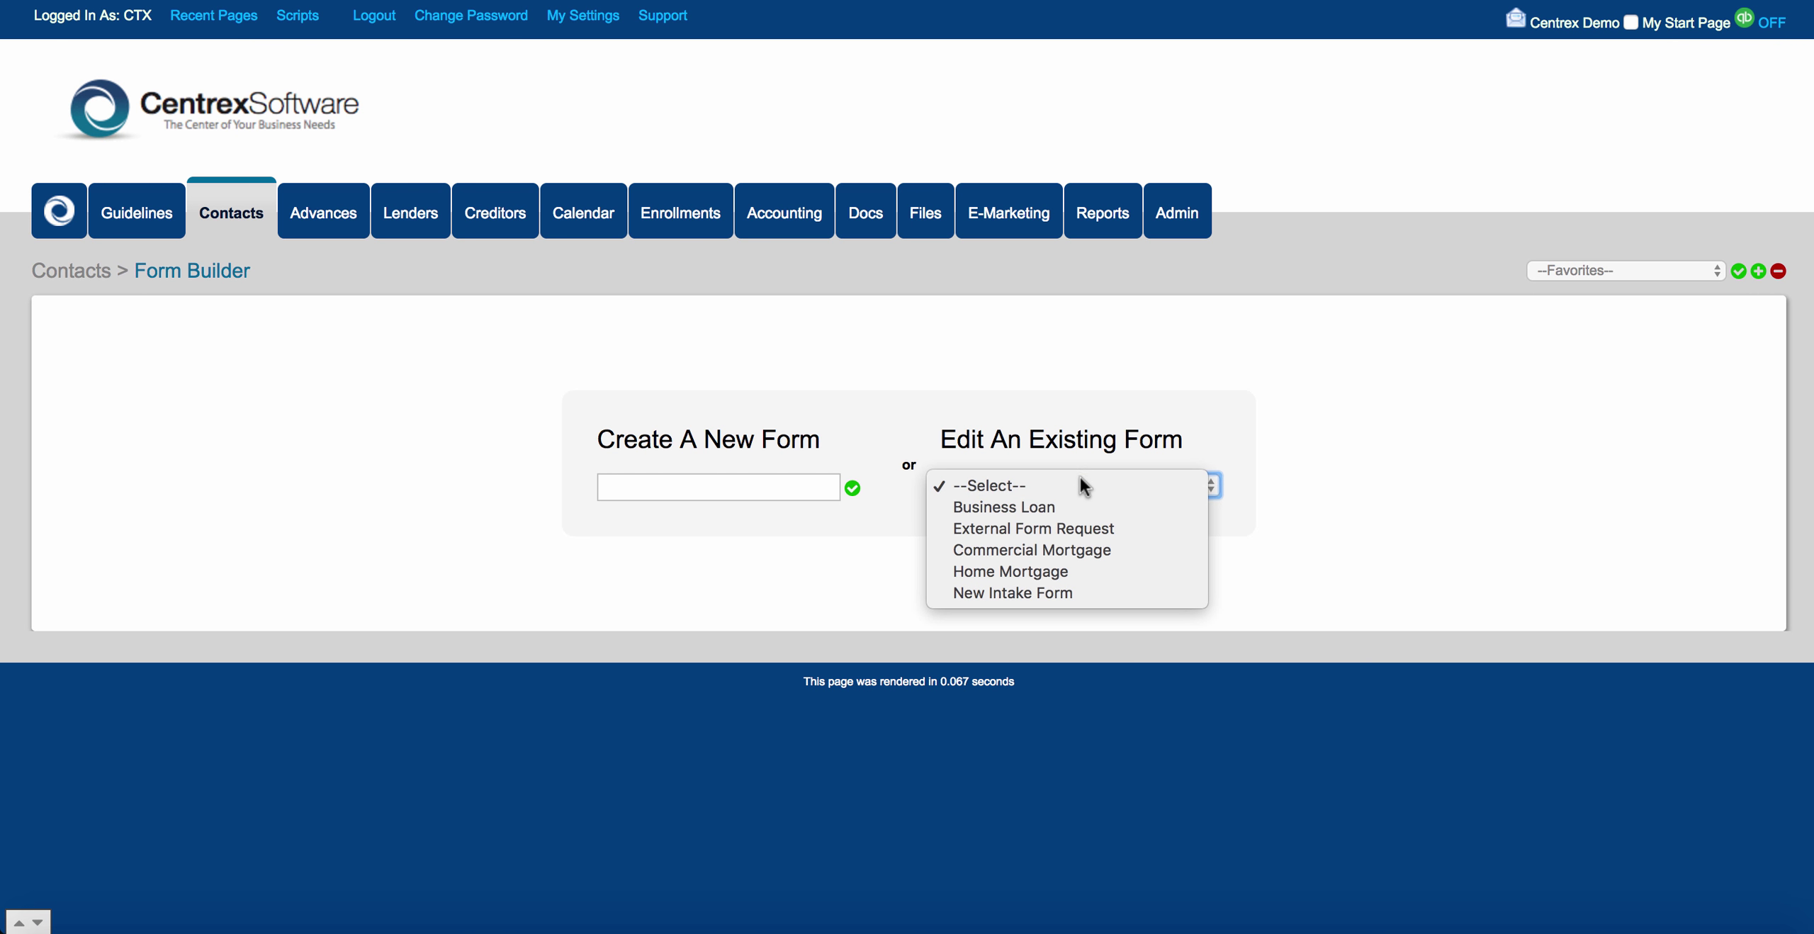
pyautogui.click(1082, 593)
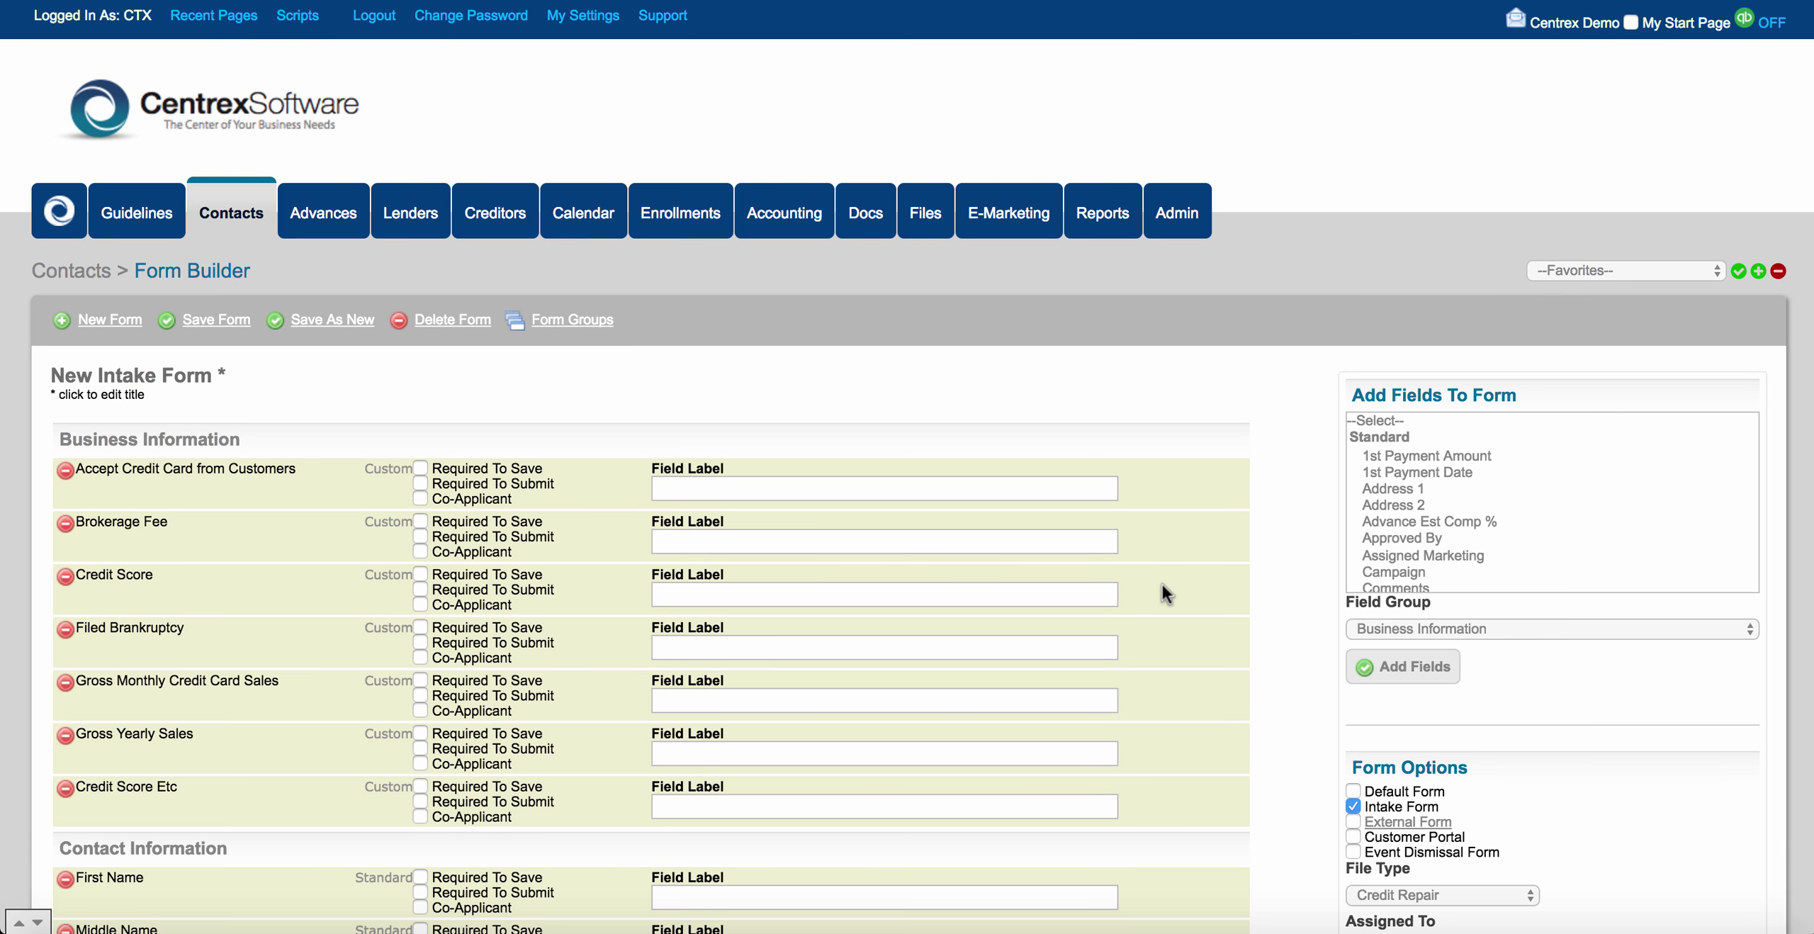
pyautogui.scroll(-8, 1269, 598)
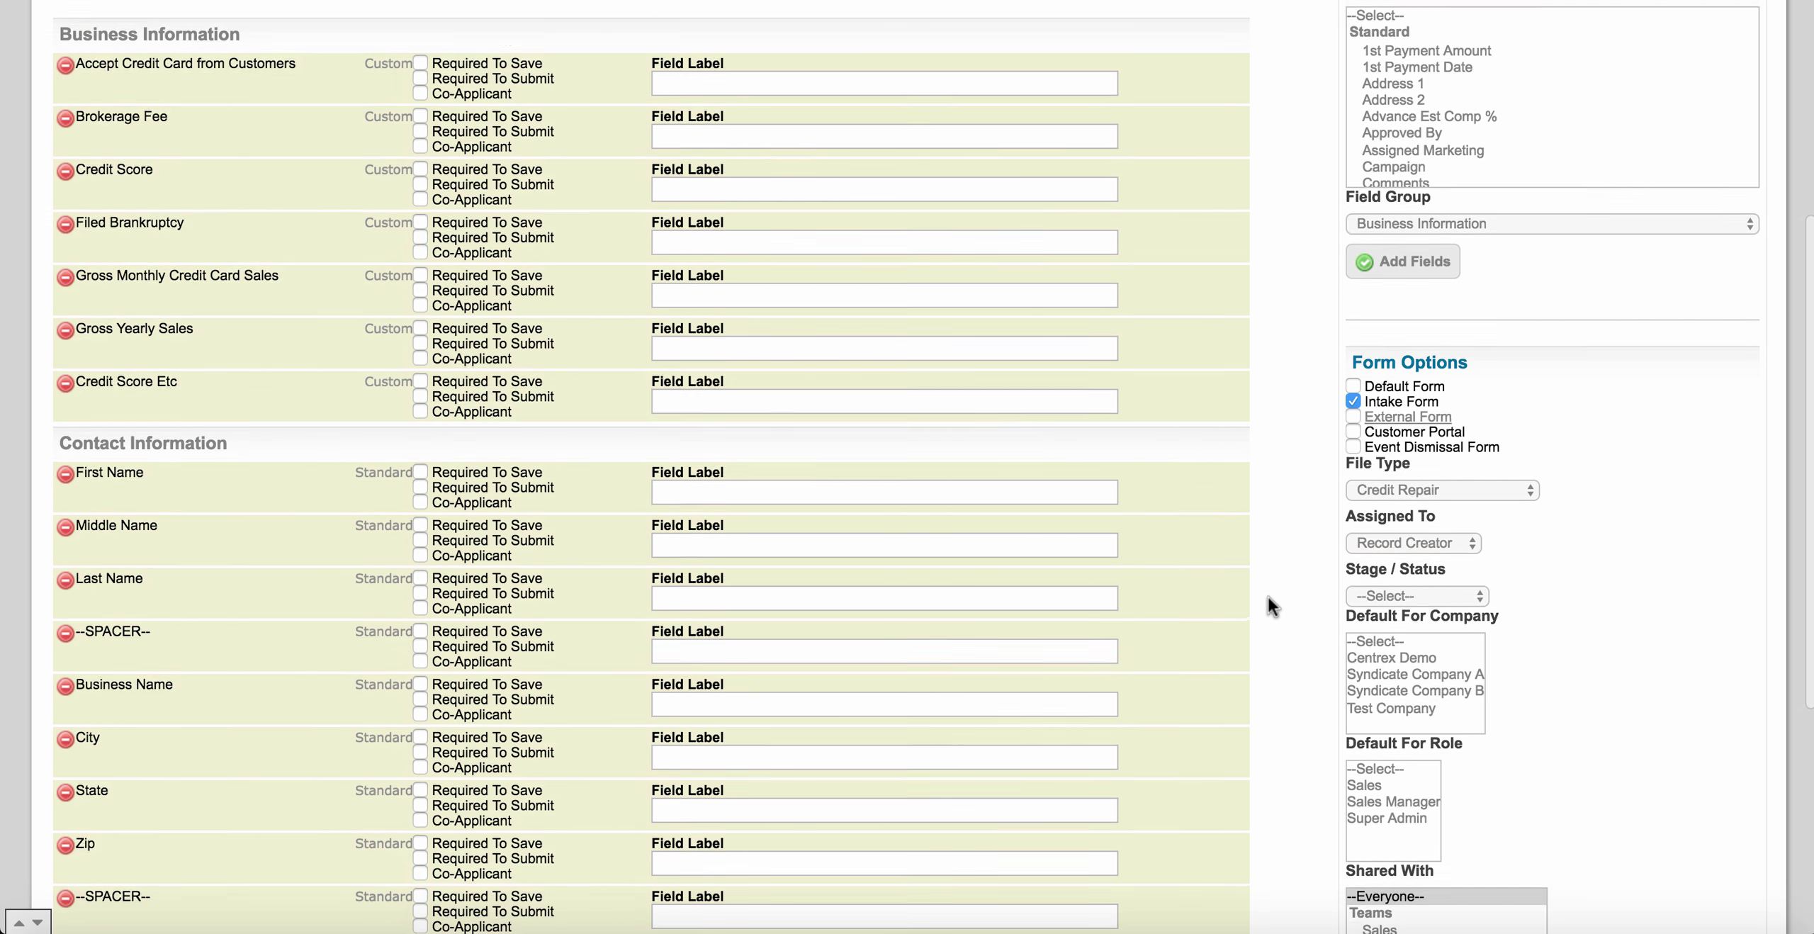
pyautogui.scroll(-2, 1267, 595)
pyautogui.scroll(2, 1267, 595)
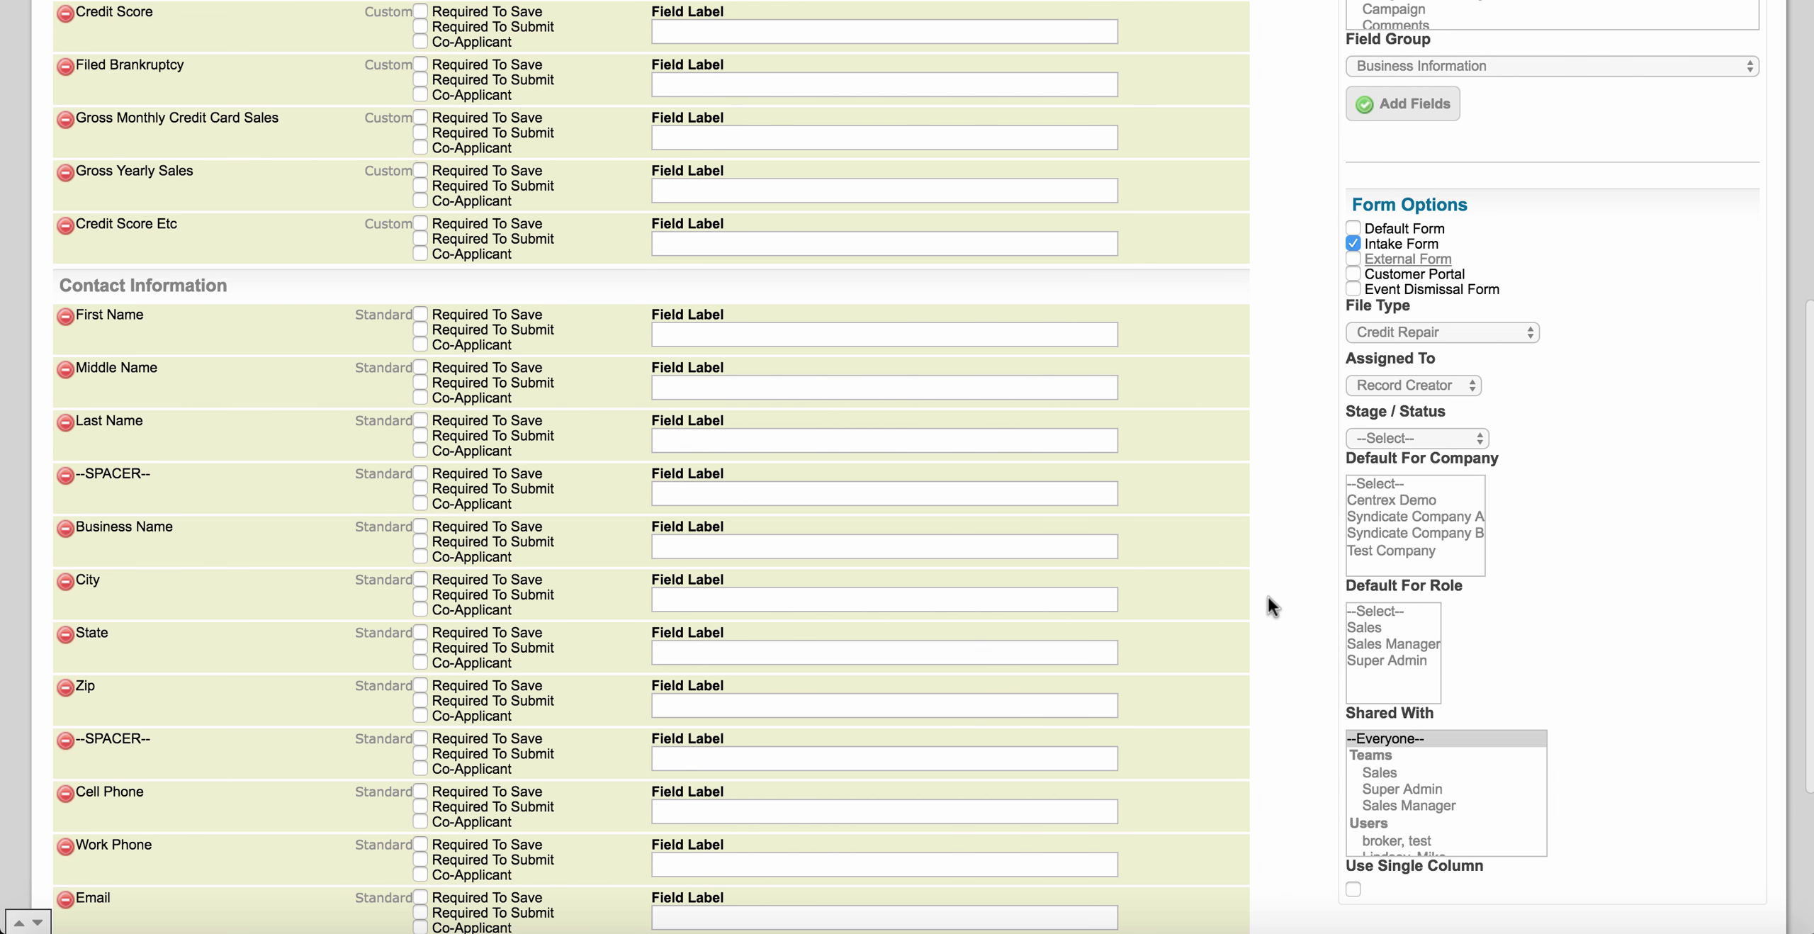
pyautogui.scroll(1, 1267, 595)
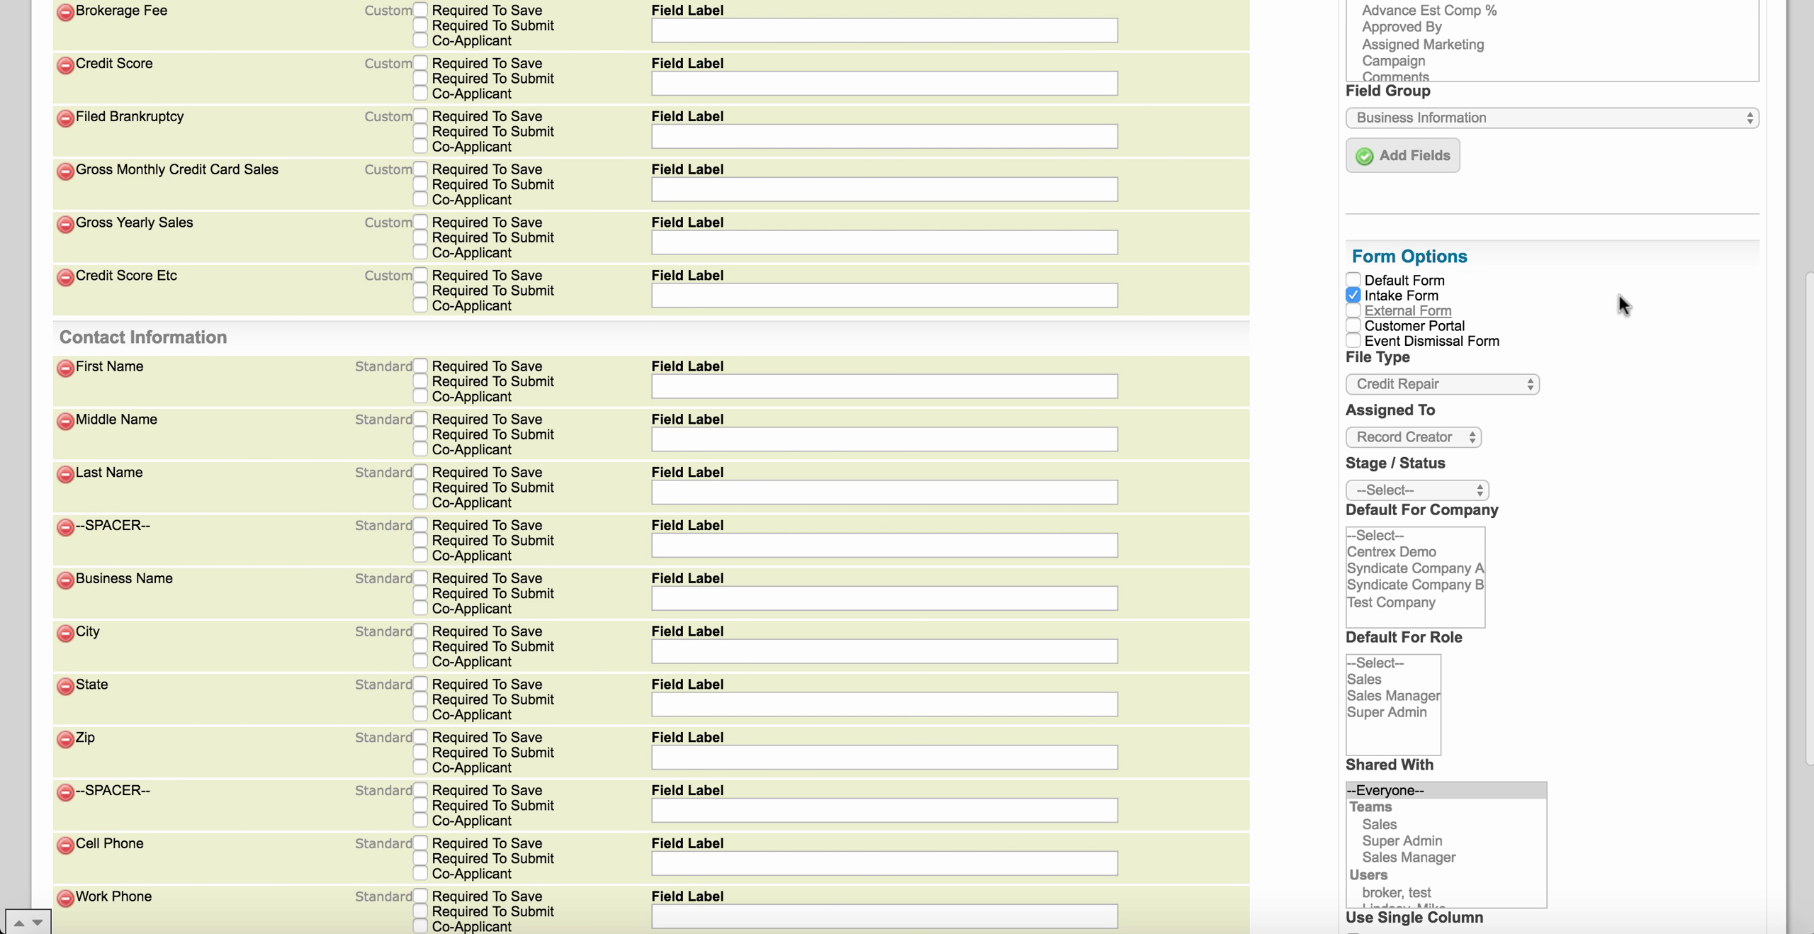
pyautogui.scroll(2, 1619, 295)
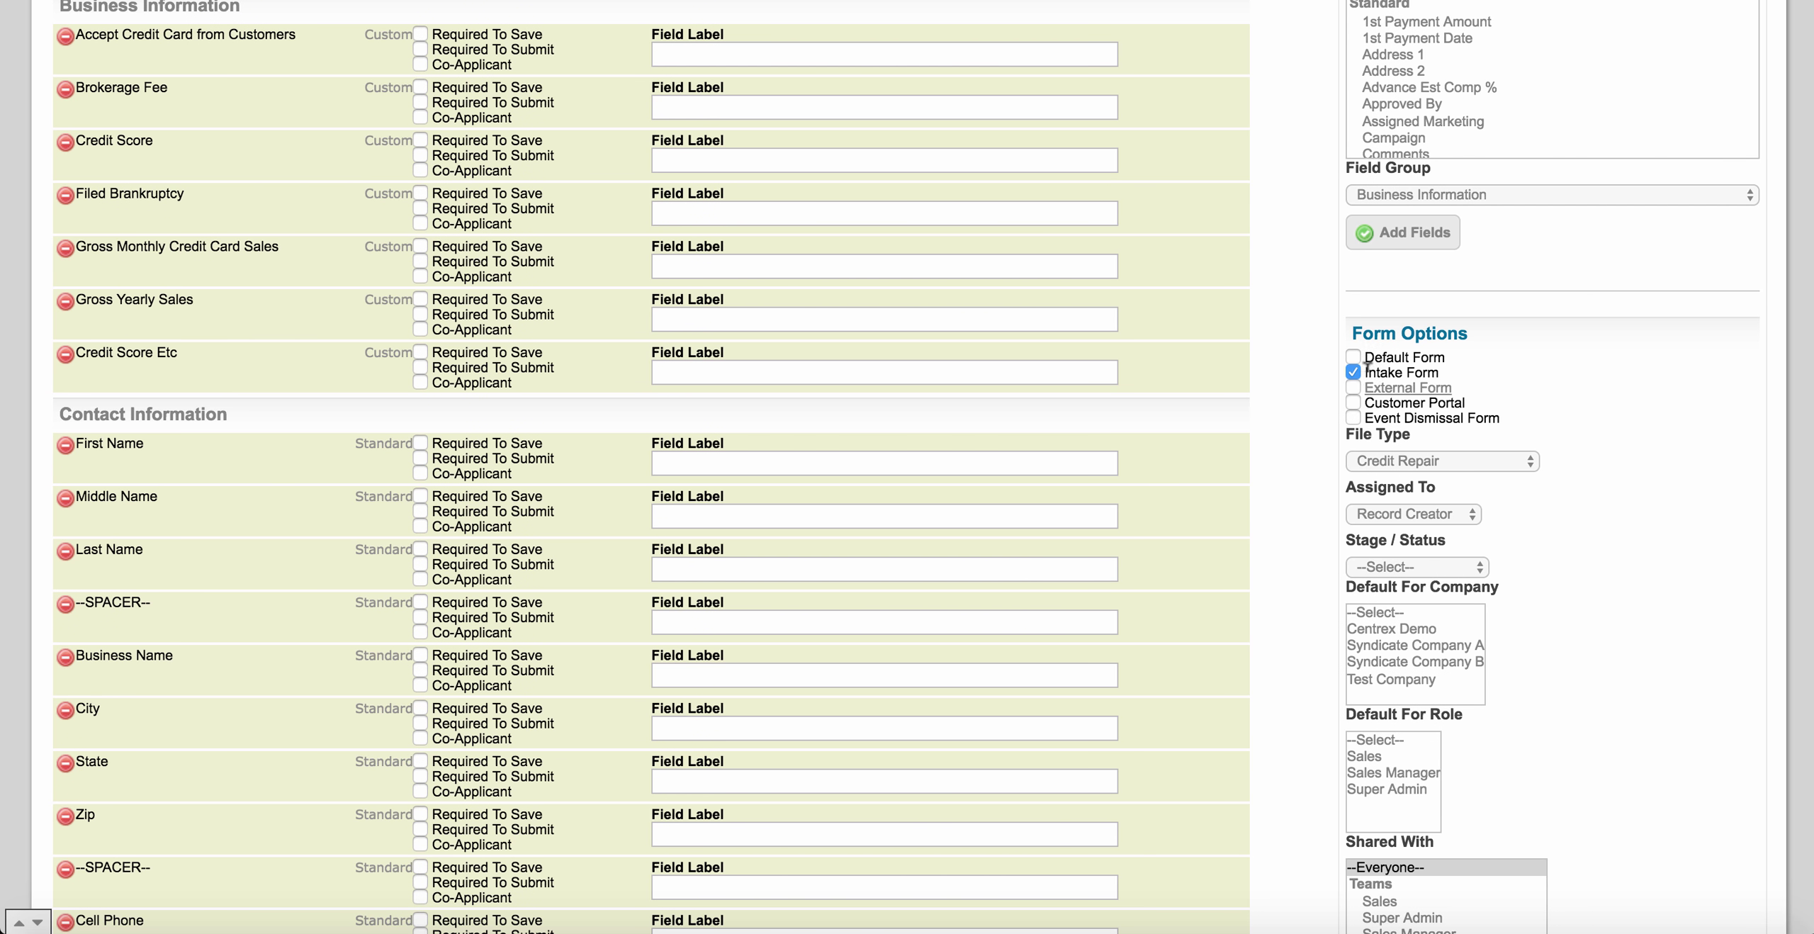
# Tick Customer Portal in Form Options alongside Intake Form.
pyautogui.moveTo(1367, 373); pyautogui.dragTo(1442, 374)
pyautogui.click(1474, 373)
pyautogui.moveTo(1365, 355); pyautogui.dragTo(1446, 357)
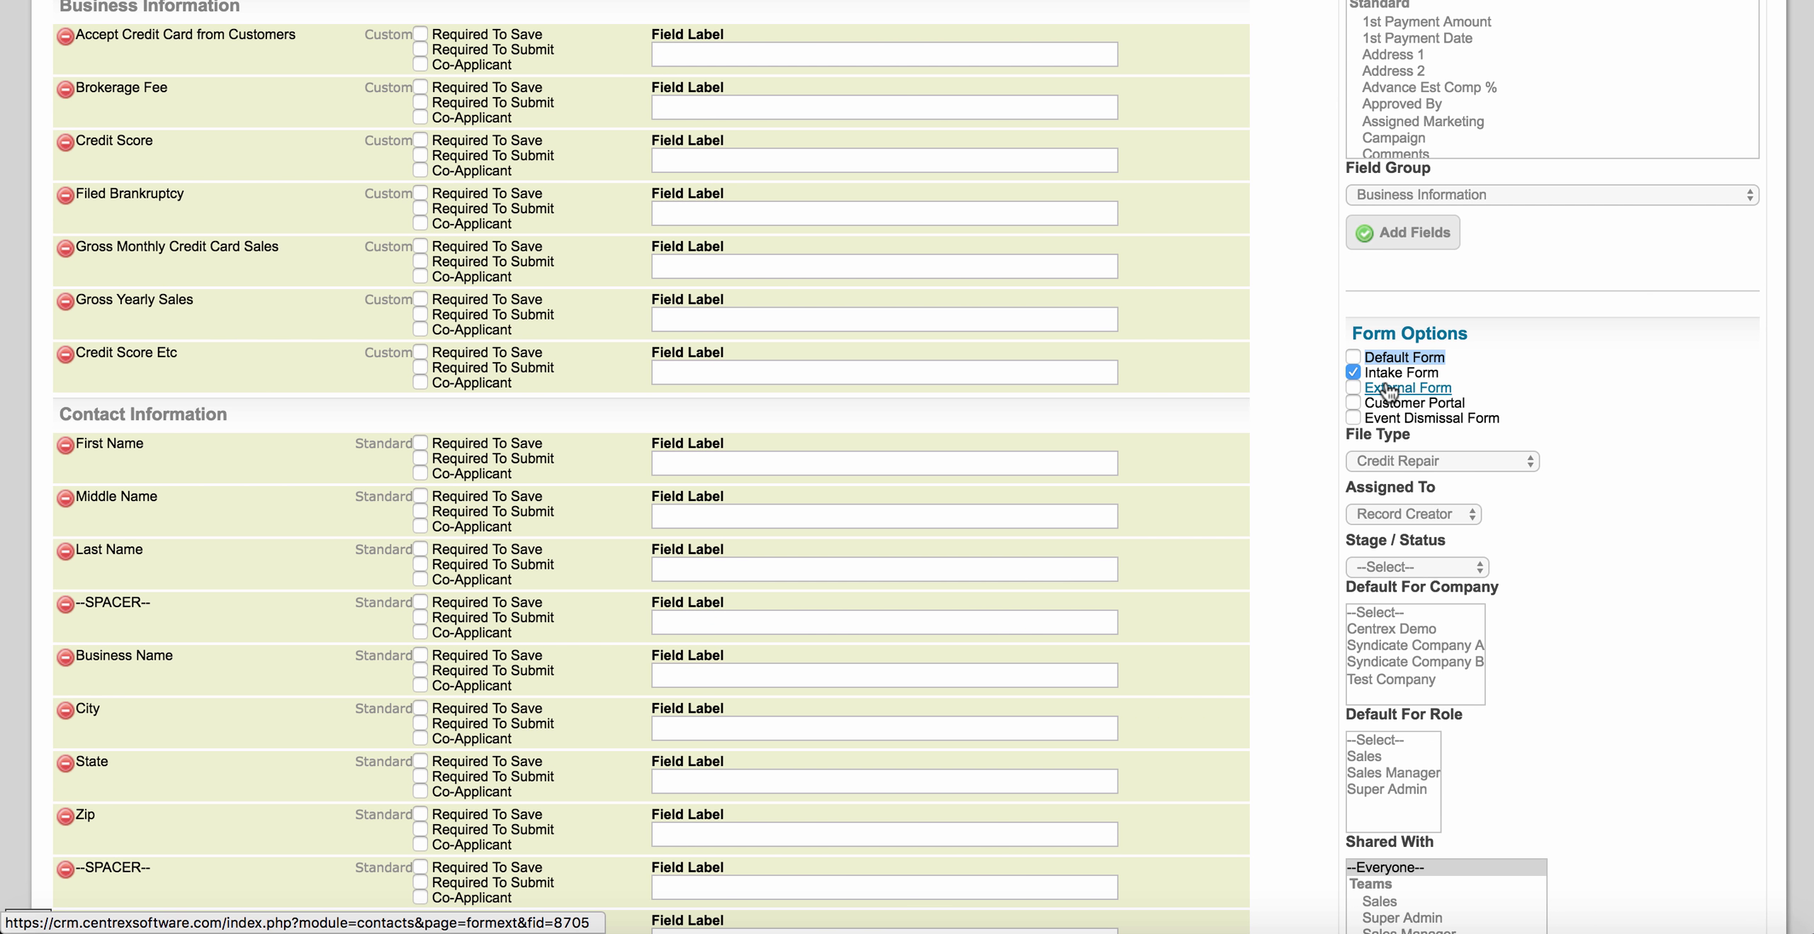
pyautogui.moveTo(1365, 402); pyautogui.dragTo(1466, 402)
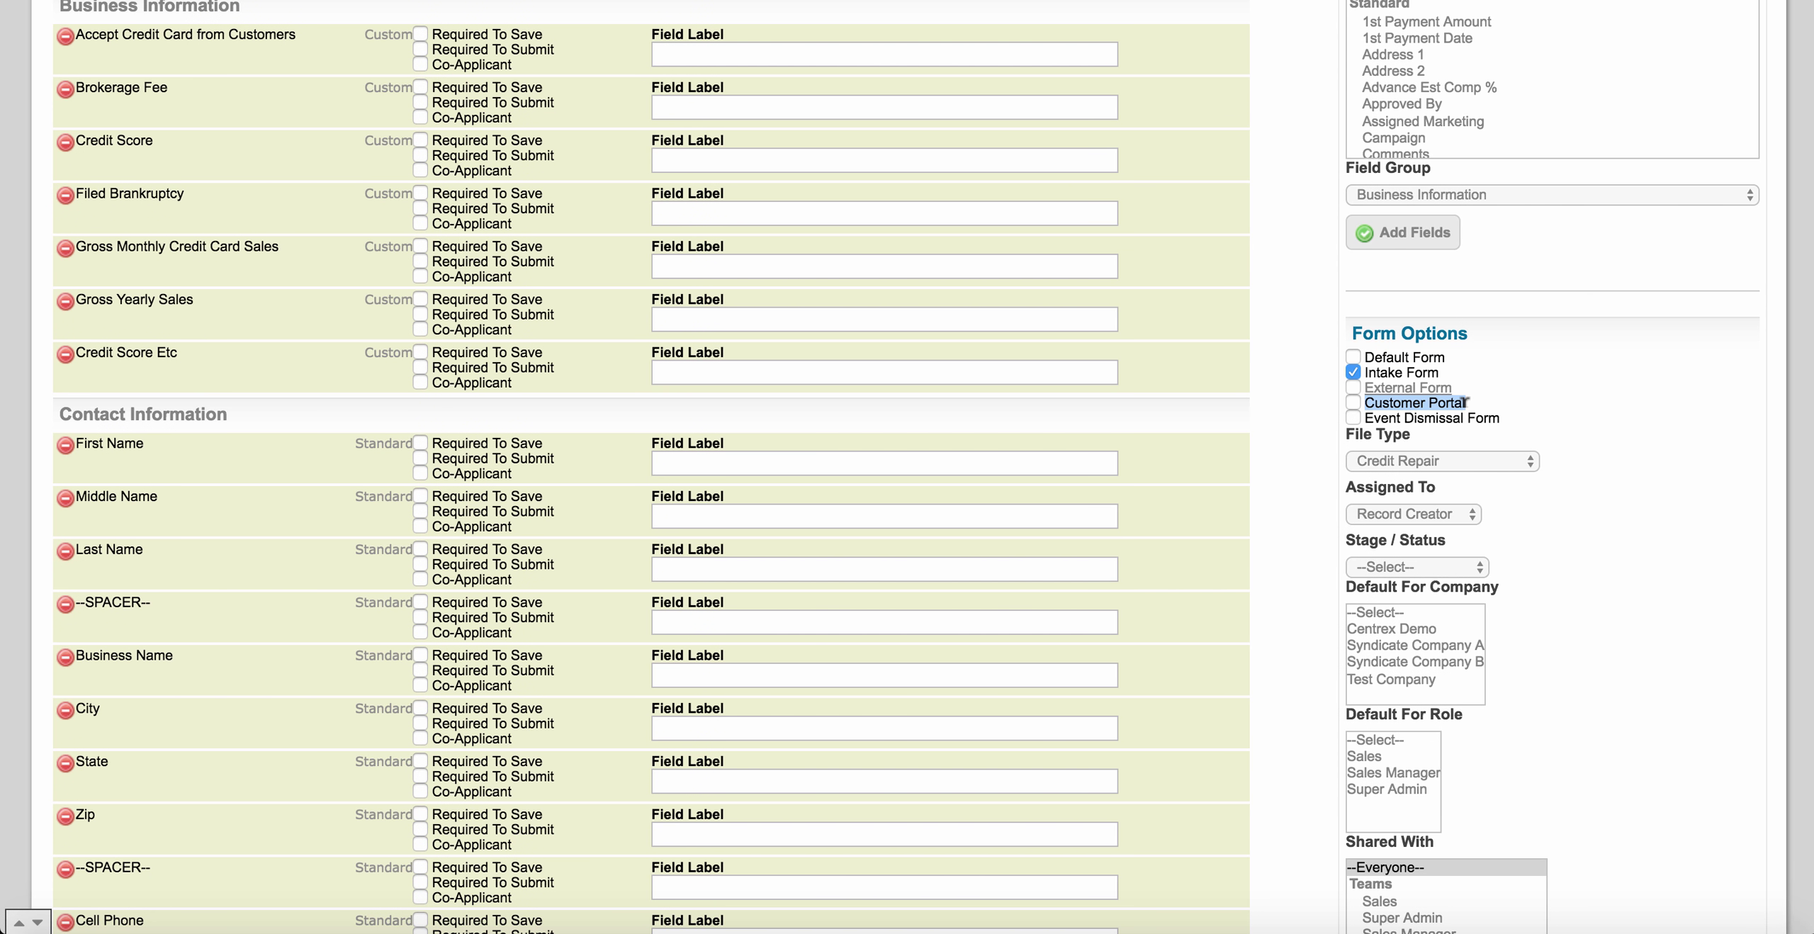
pyautogui.click(1353, 401)
pyautogui.scroll(4, 938, 434)
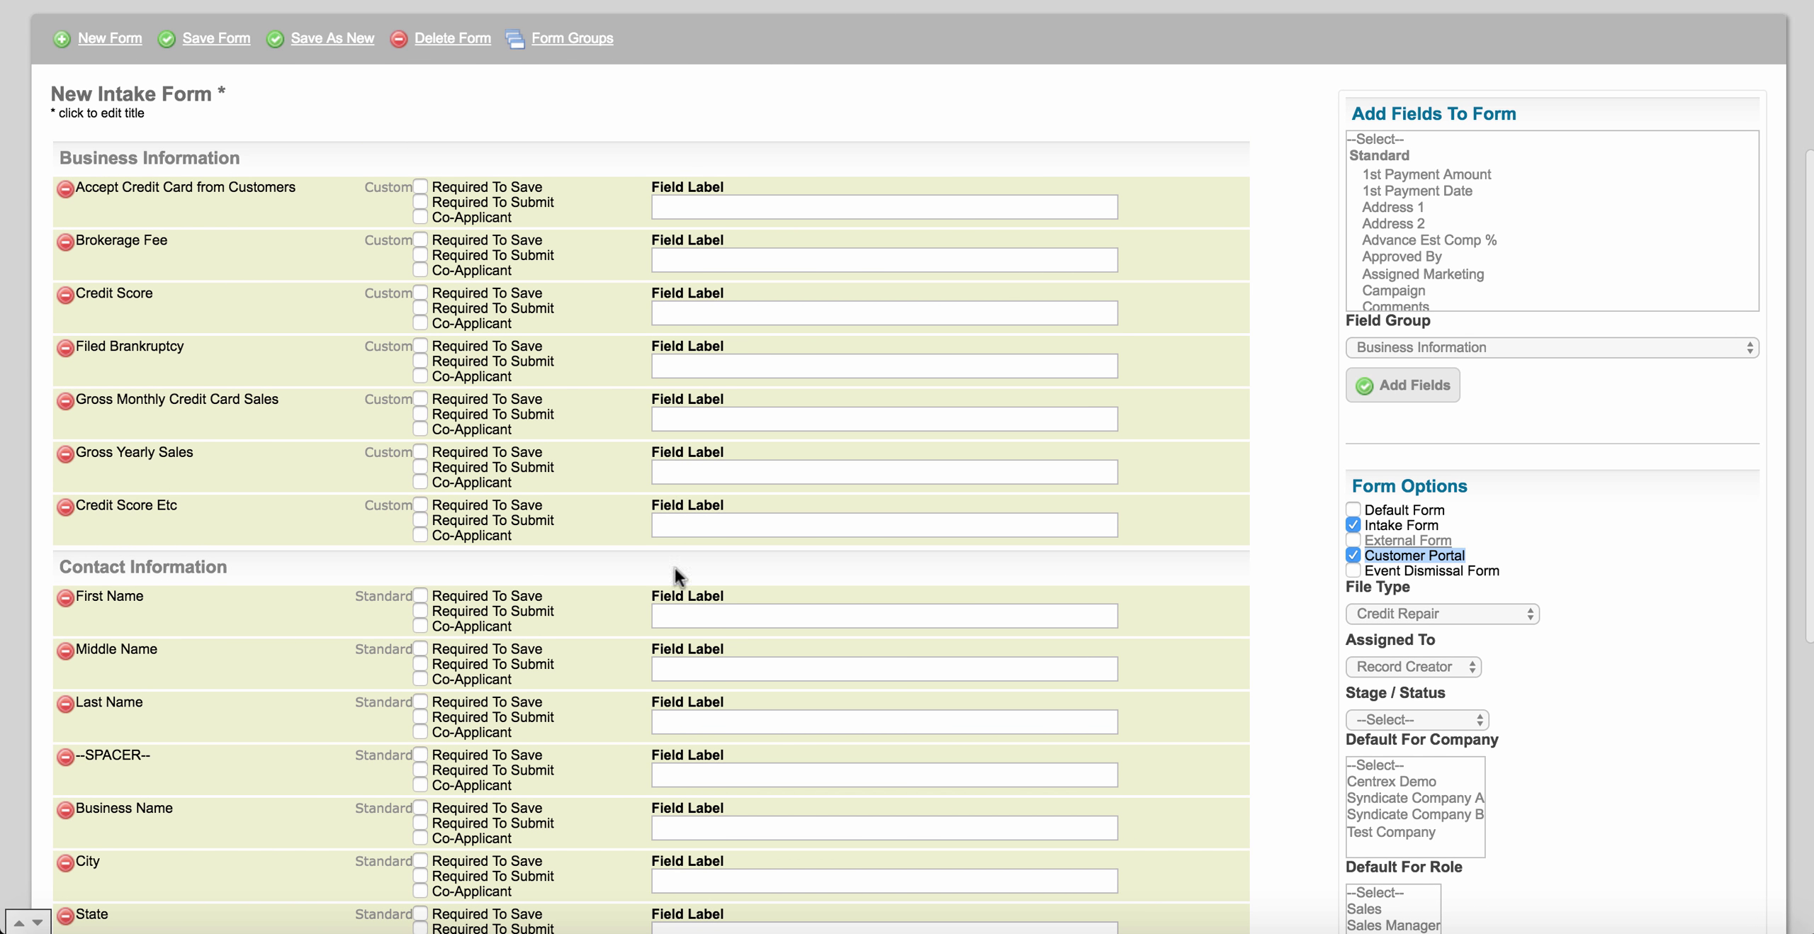
pyautogui.scroll(-2, 617, 450)
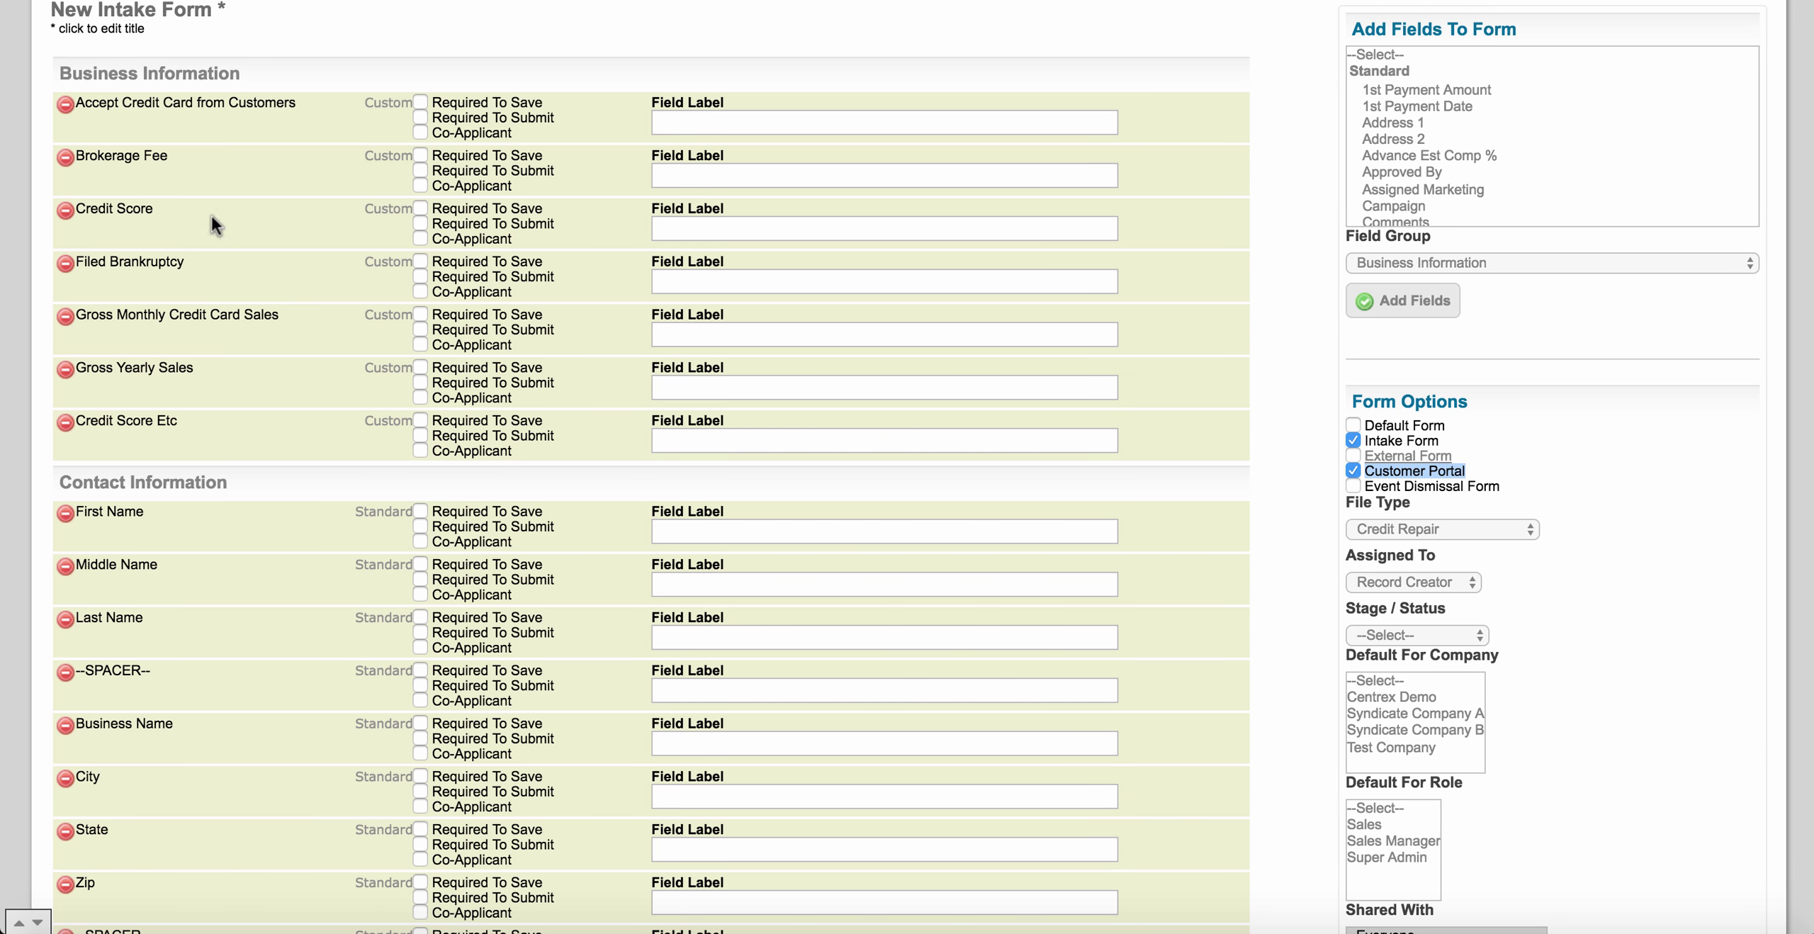
pyautogui.scroll(-2, 286, 574)
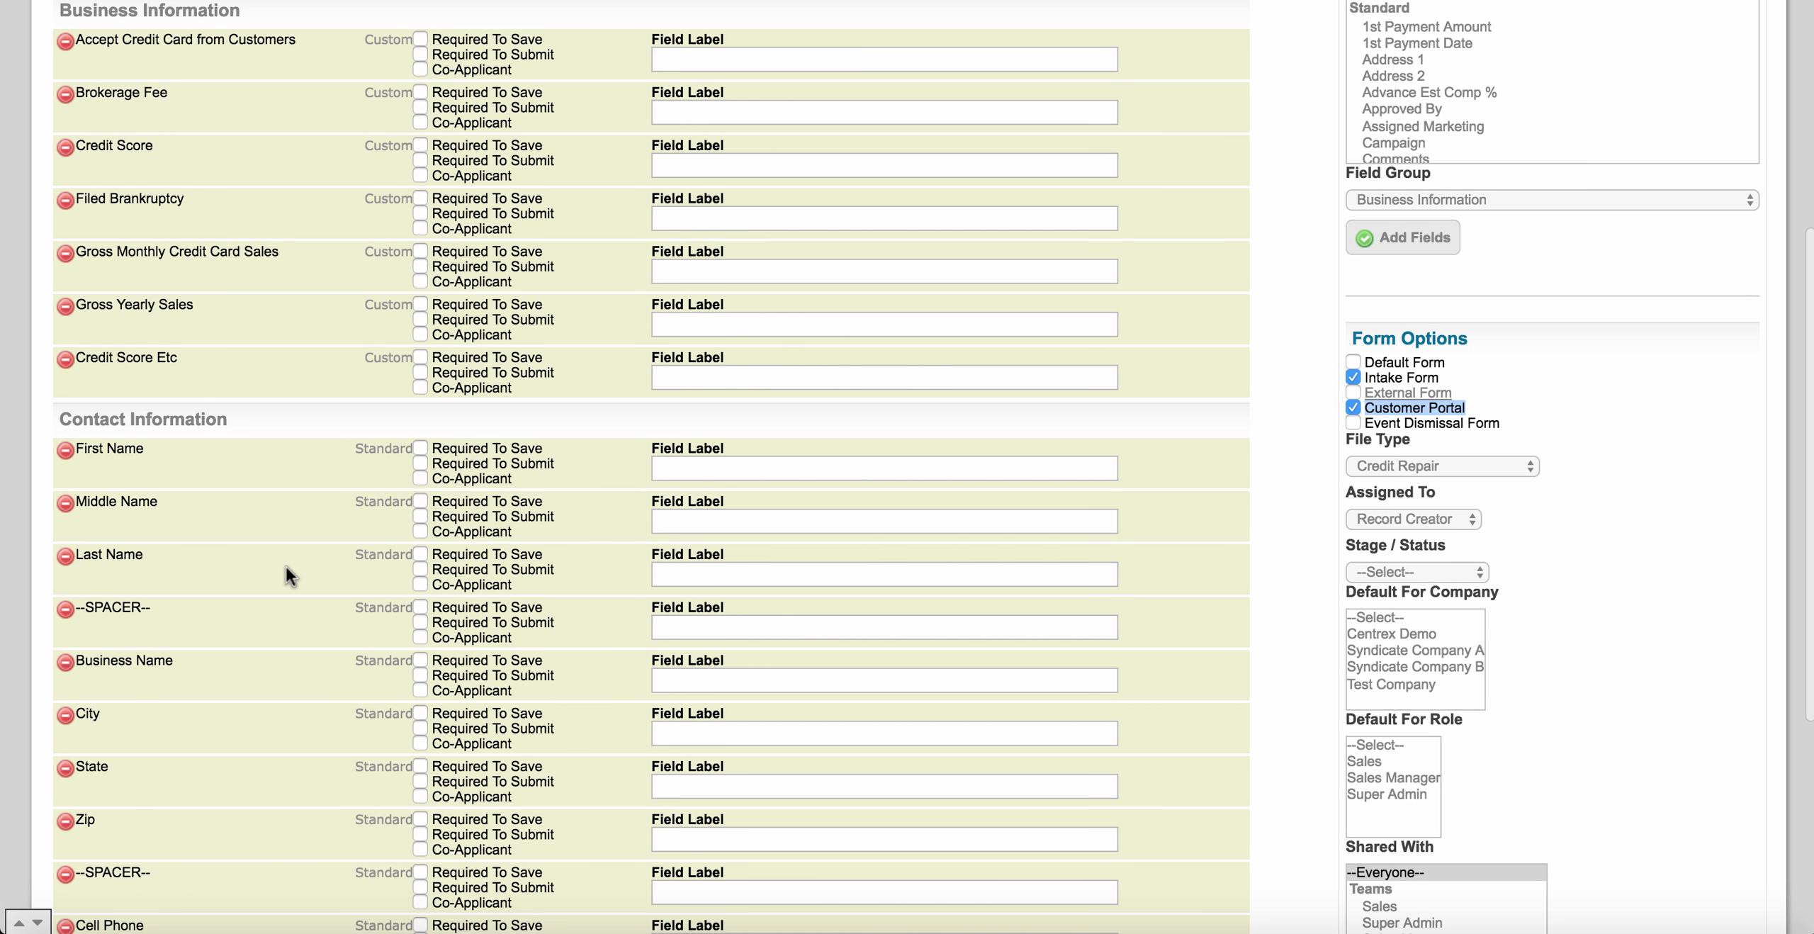
pyautogui.scroll(3, 287, 574)
pyautogui.scroll(4, 286, 567)
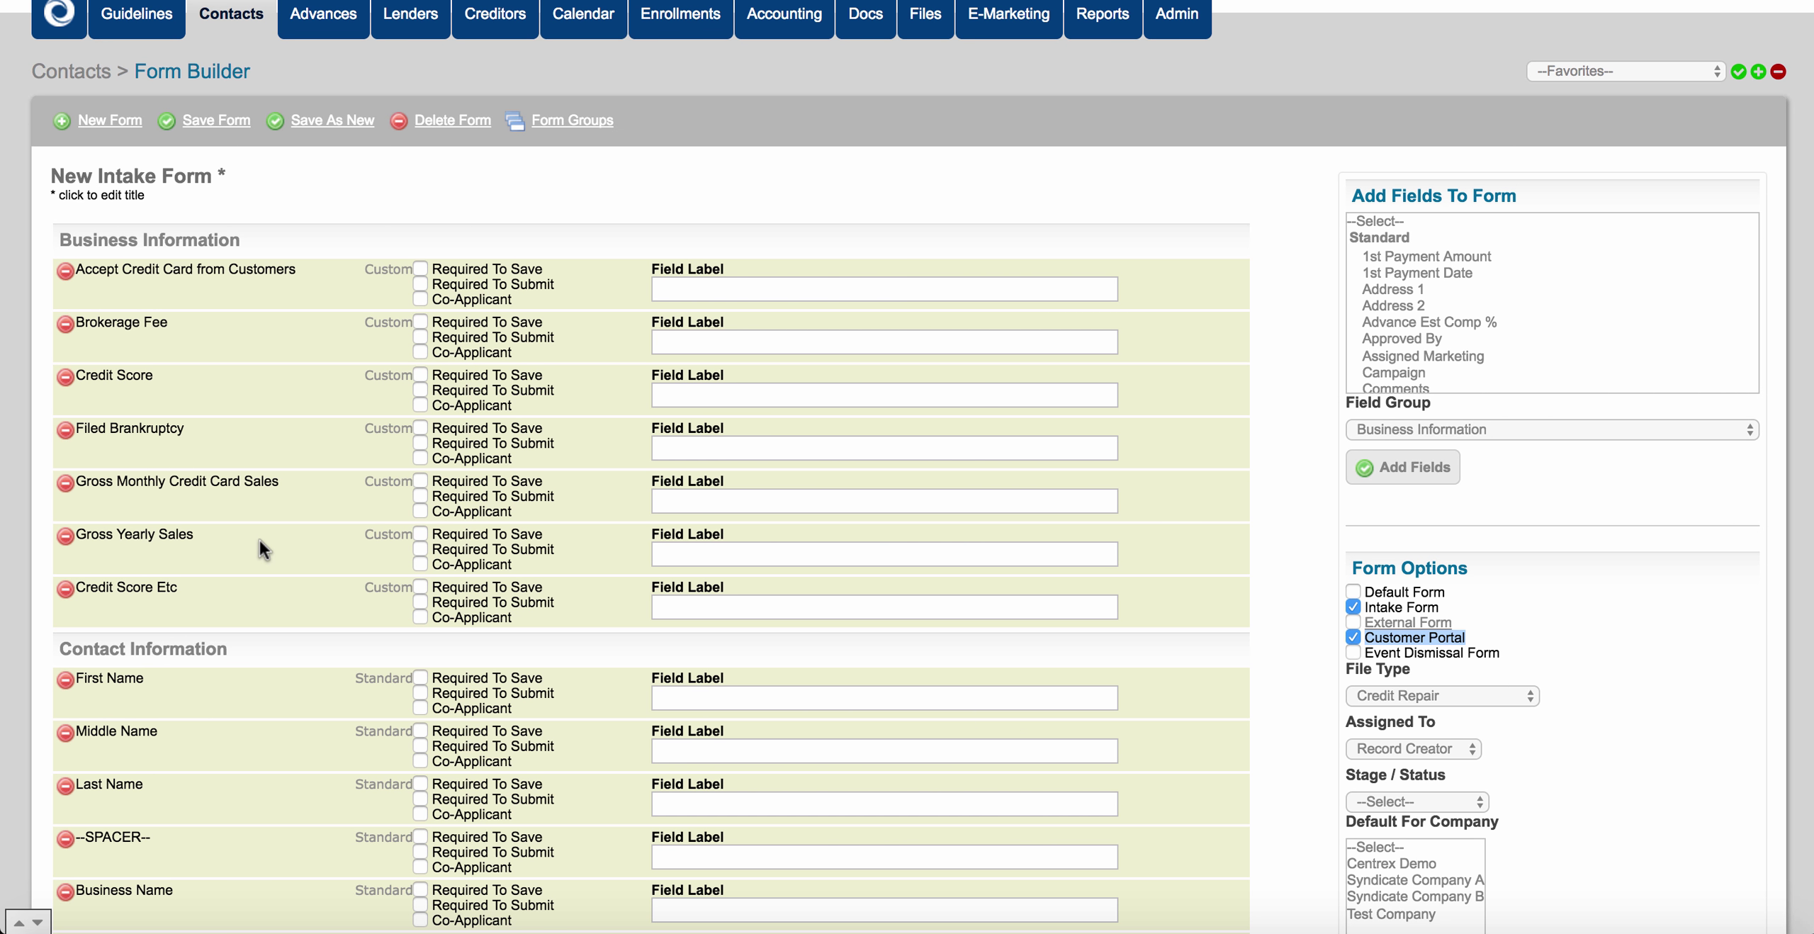
pyautogui.scroll(-2, 284, 537)
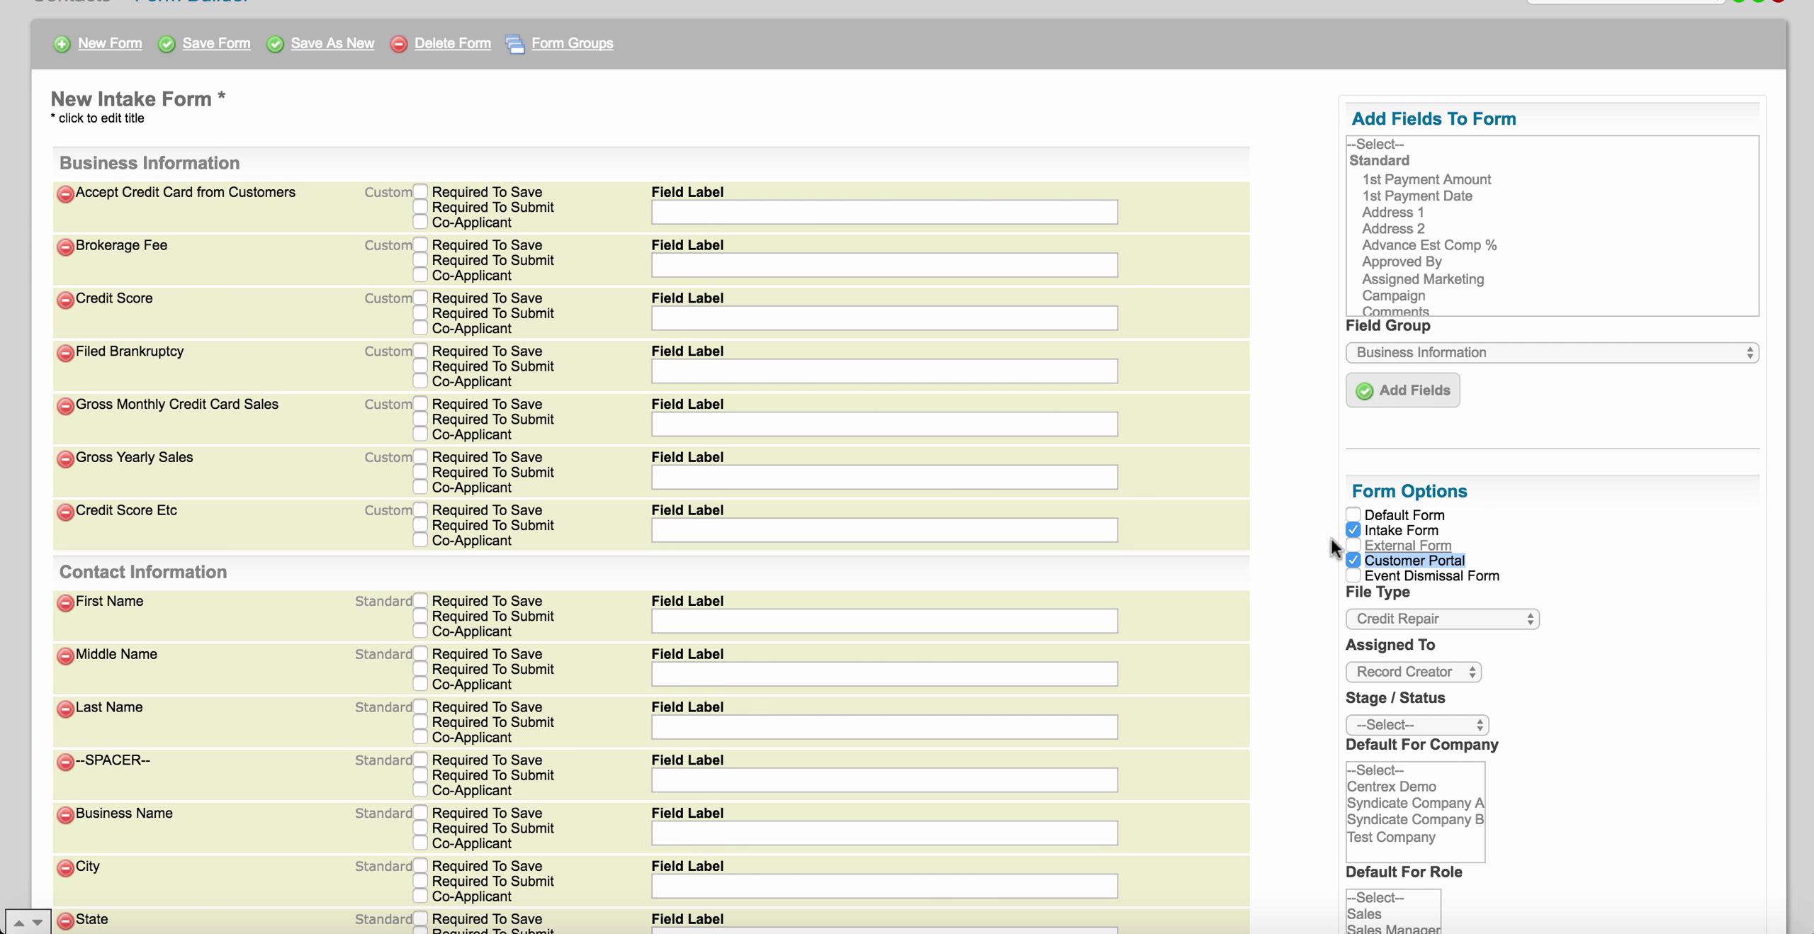
# Toggle Intake Form and Event Dismissal Form off and on, leaving only Intake Form ticked.
pyautogui.click(1352, 530)
pyautogui.scroll(-2, 1273, 596)
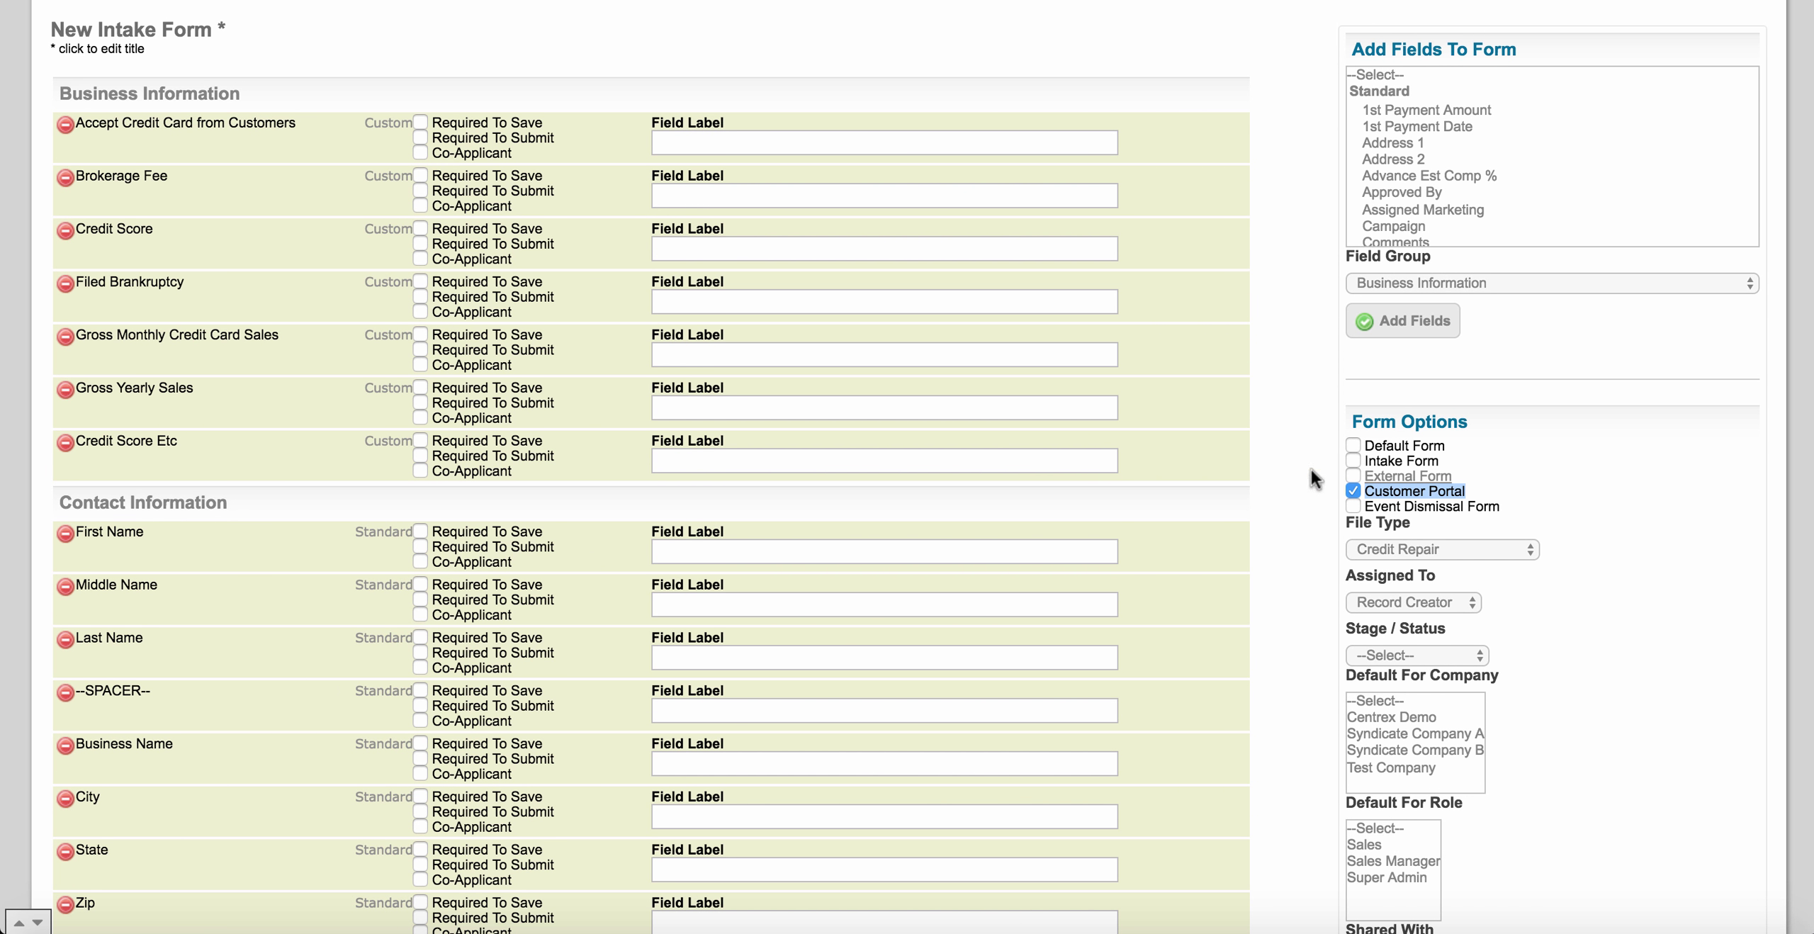
pyautogui.click(1351, 461)
pyautogui.click(1353, 506)
pyautogui.click(1313, 515)
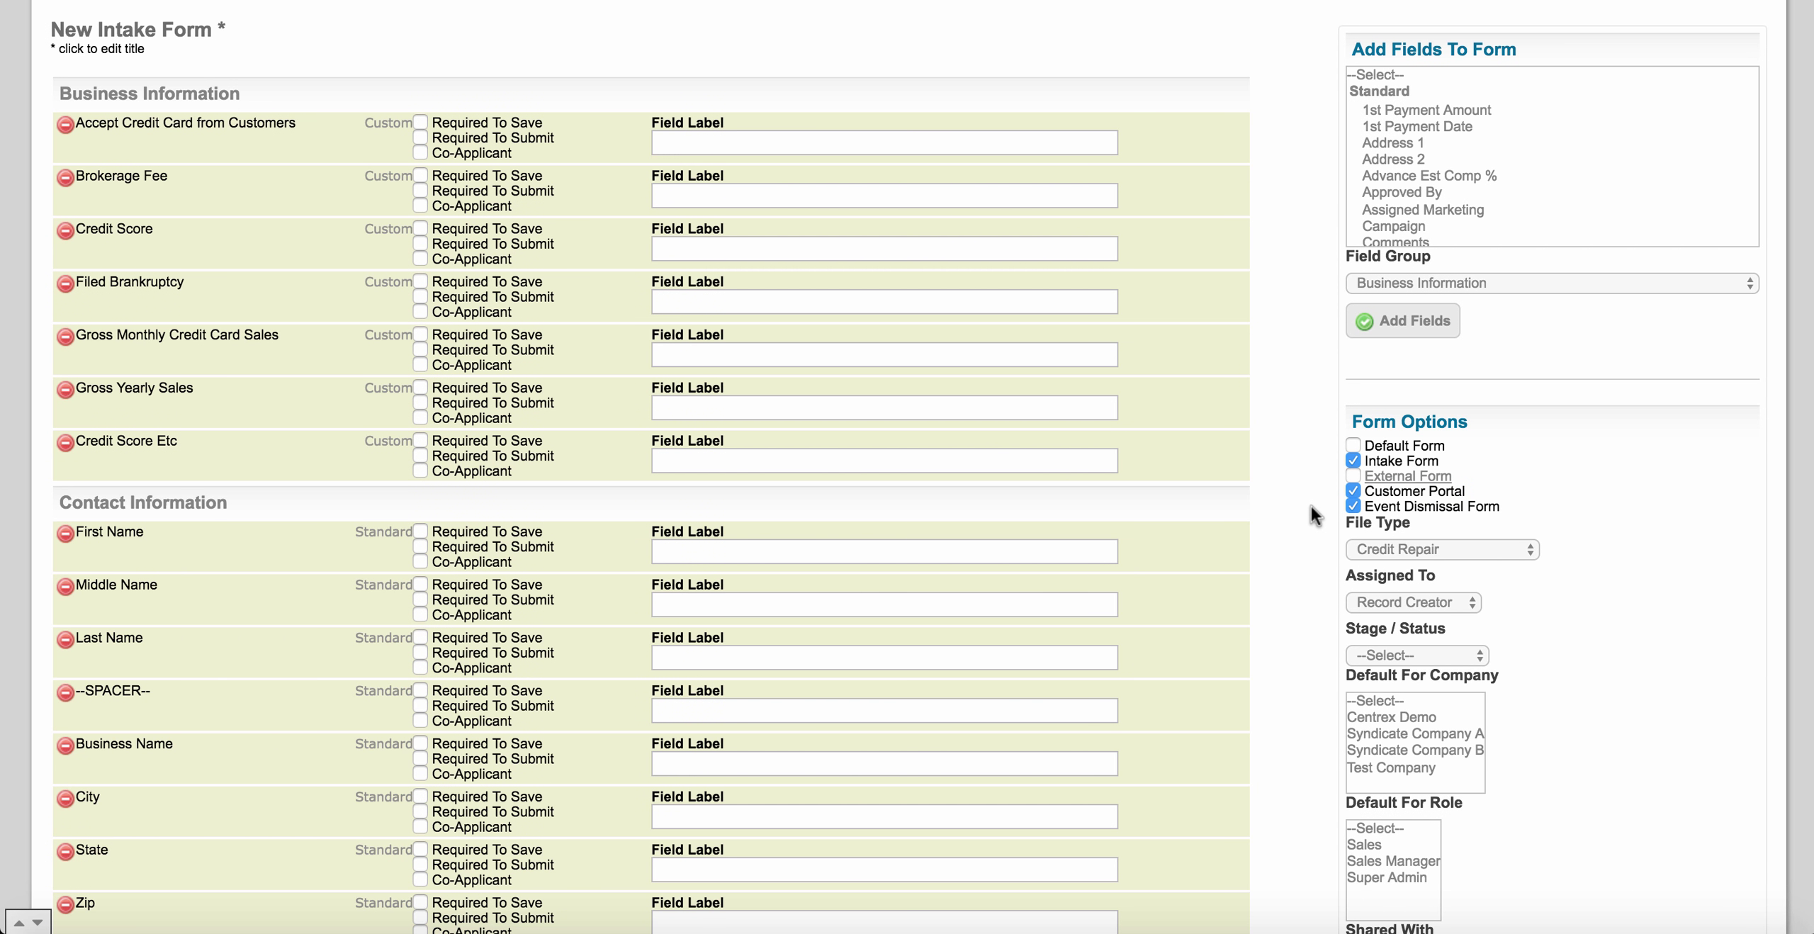
pyautogui.click(1353, 506)
pyautogui.scroll(-2, 1272, 542)
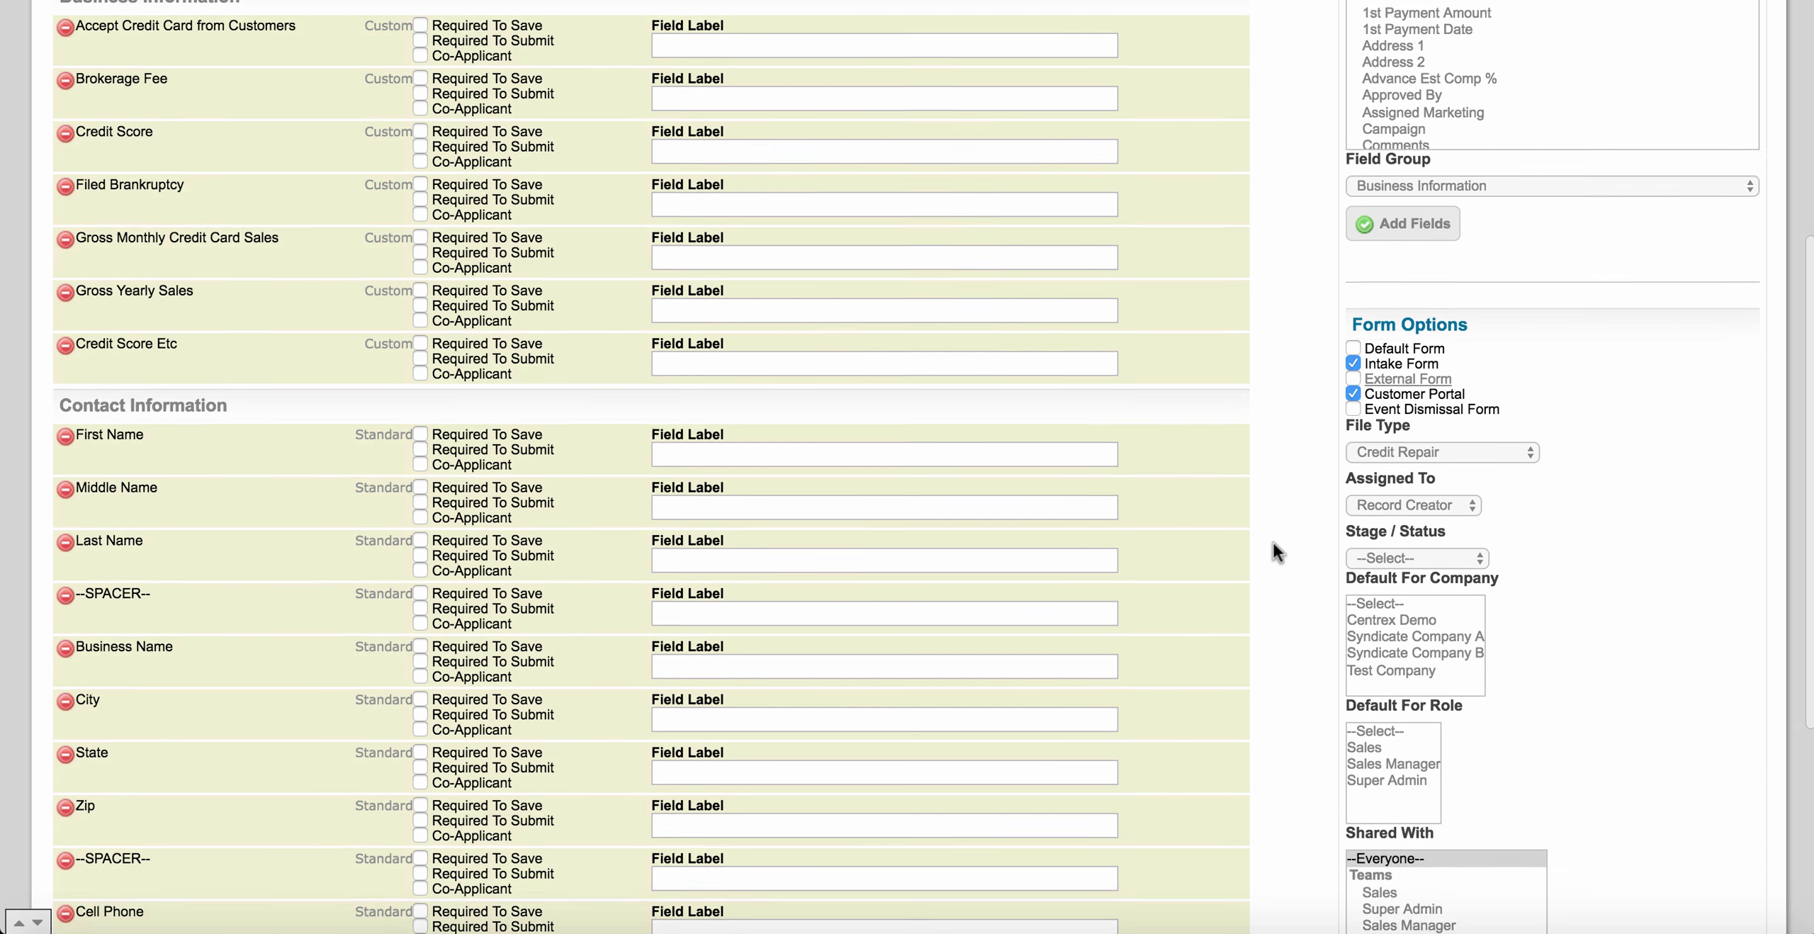
pyautogui.scroll(-2, 1272, 542)
# Set the form's file type to Business Loans, leaving stage and status unset.
pyautogui.click(1383, 359)
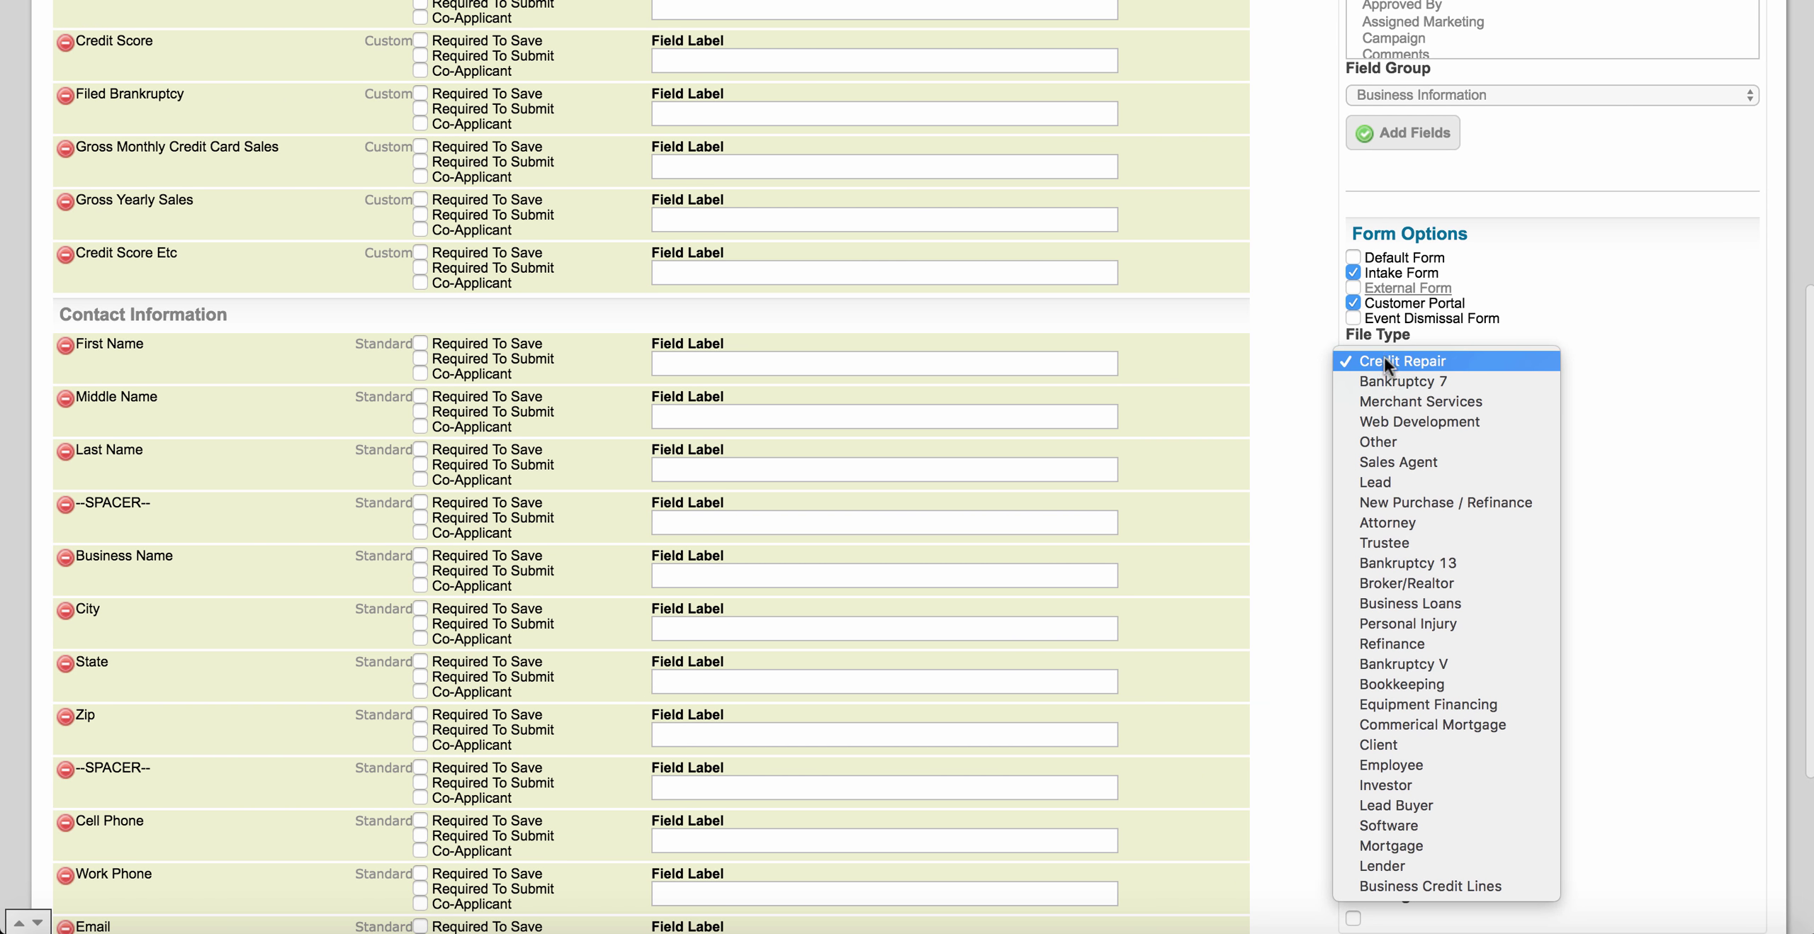
pyautogui.click(1414, 602)
pyautogui.scroll(-3, 1310, 337)
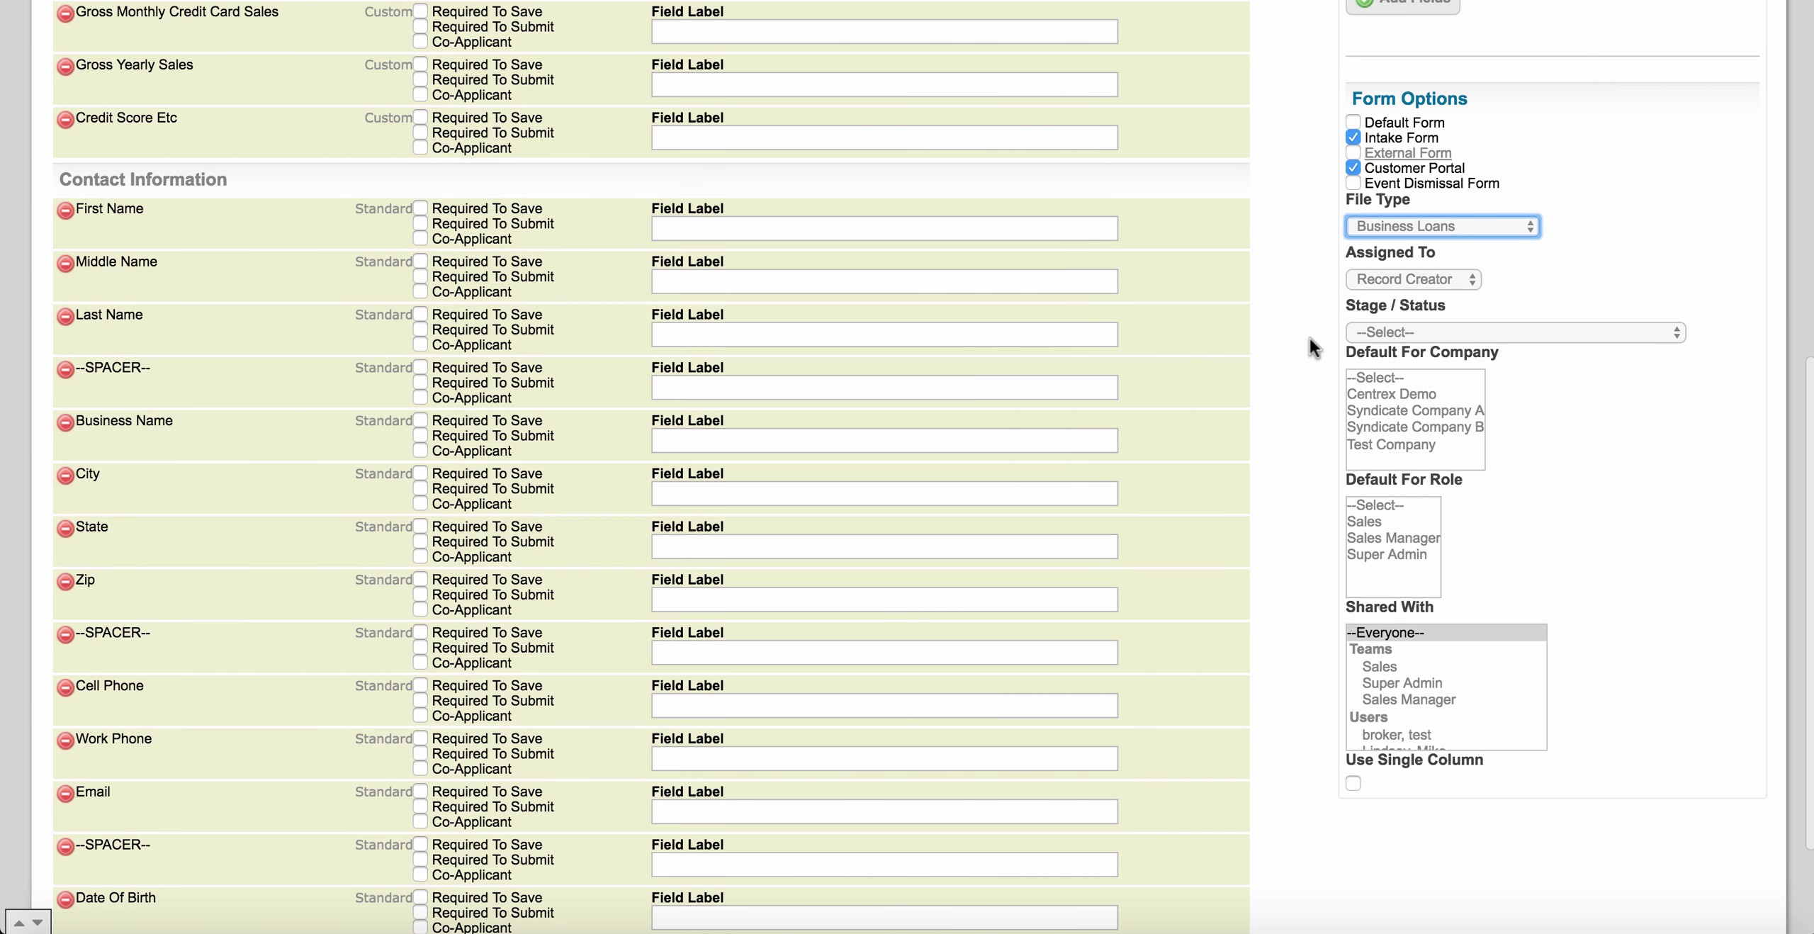
pyautogui.click(1350, 251)
pyautogui.moveTo(1350, 251); pyautogui.dragTo(1430, 248)
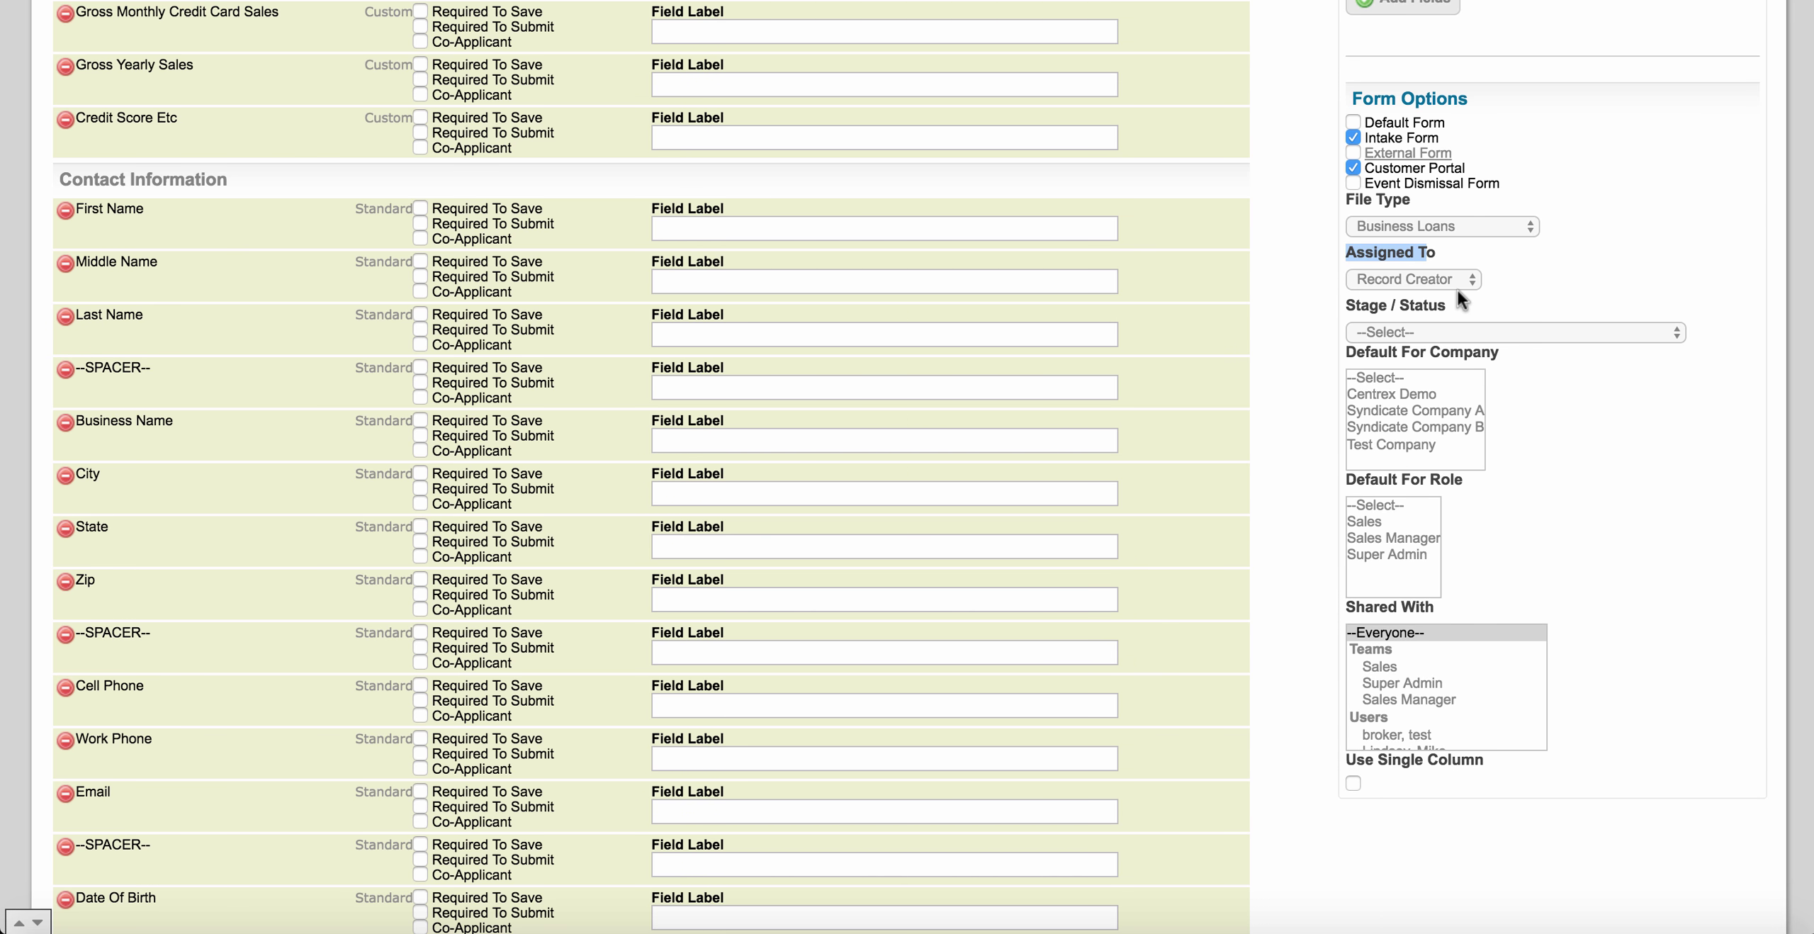
pyautogui.click(1497, 326)
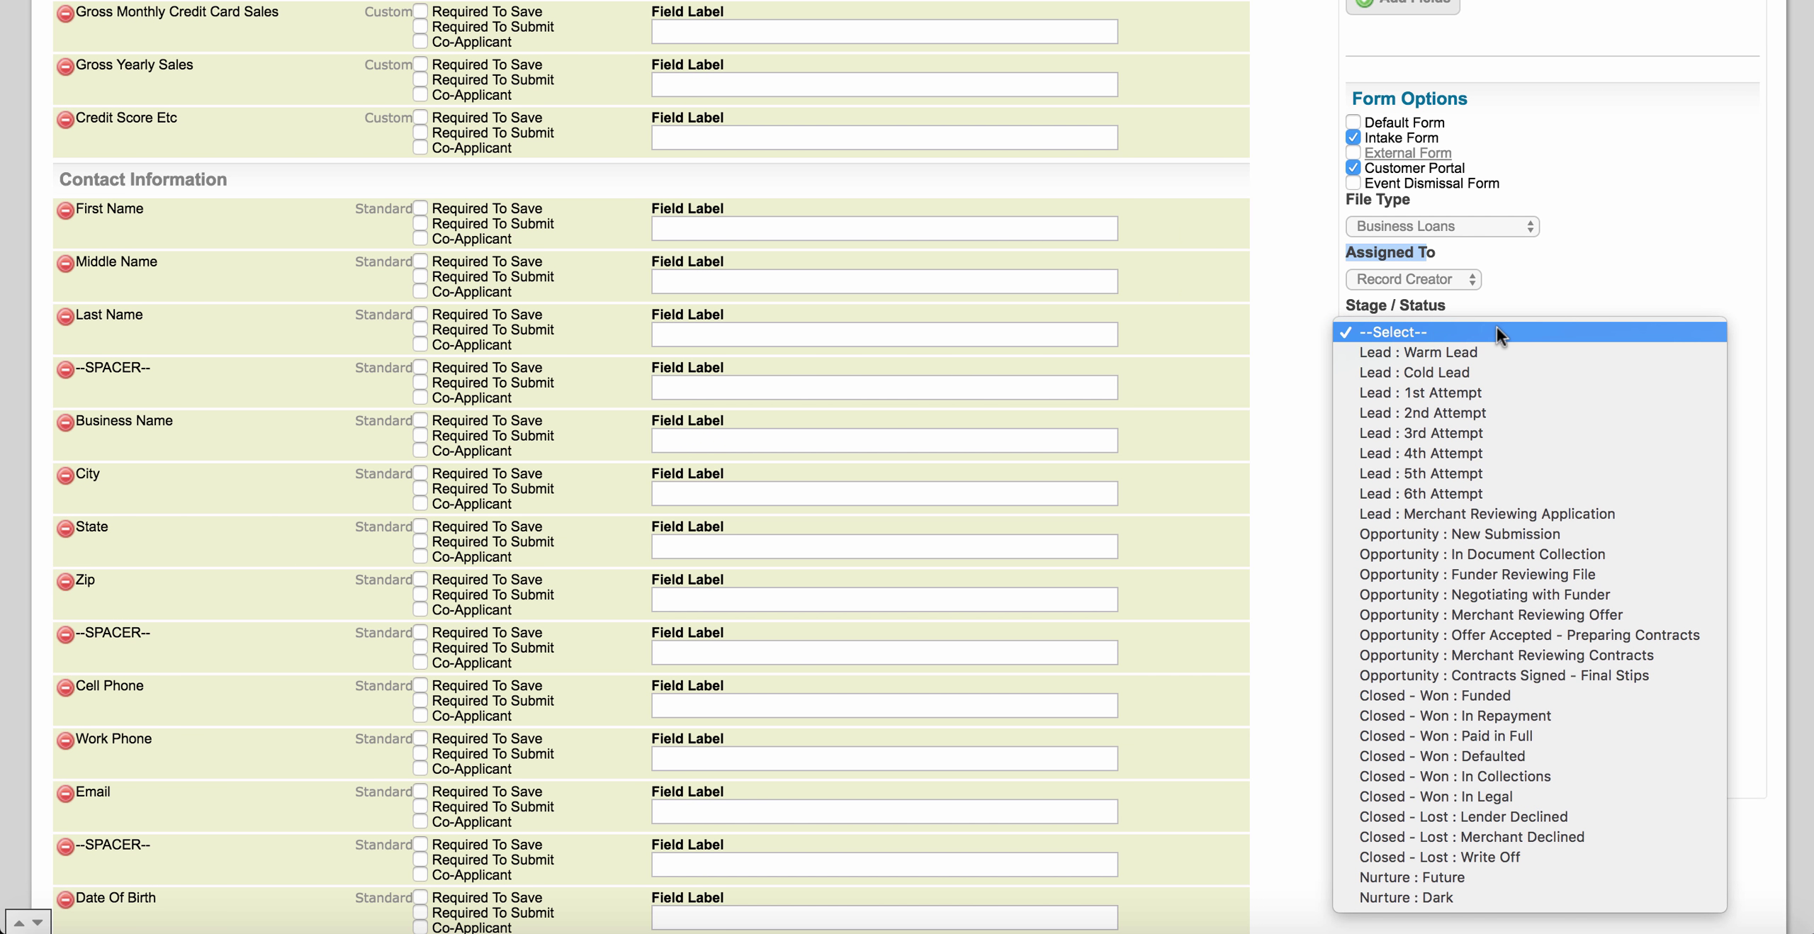
pyautogui.click(1290, 337)
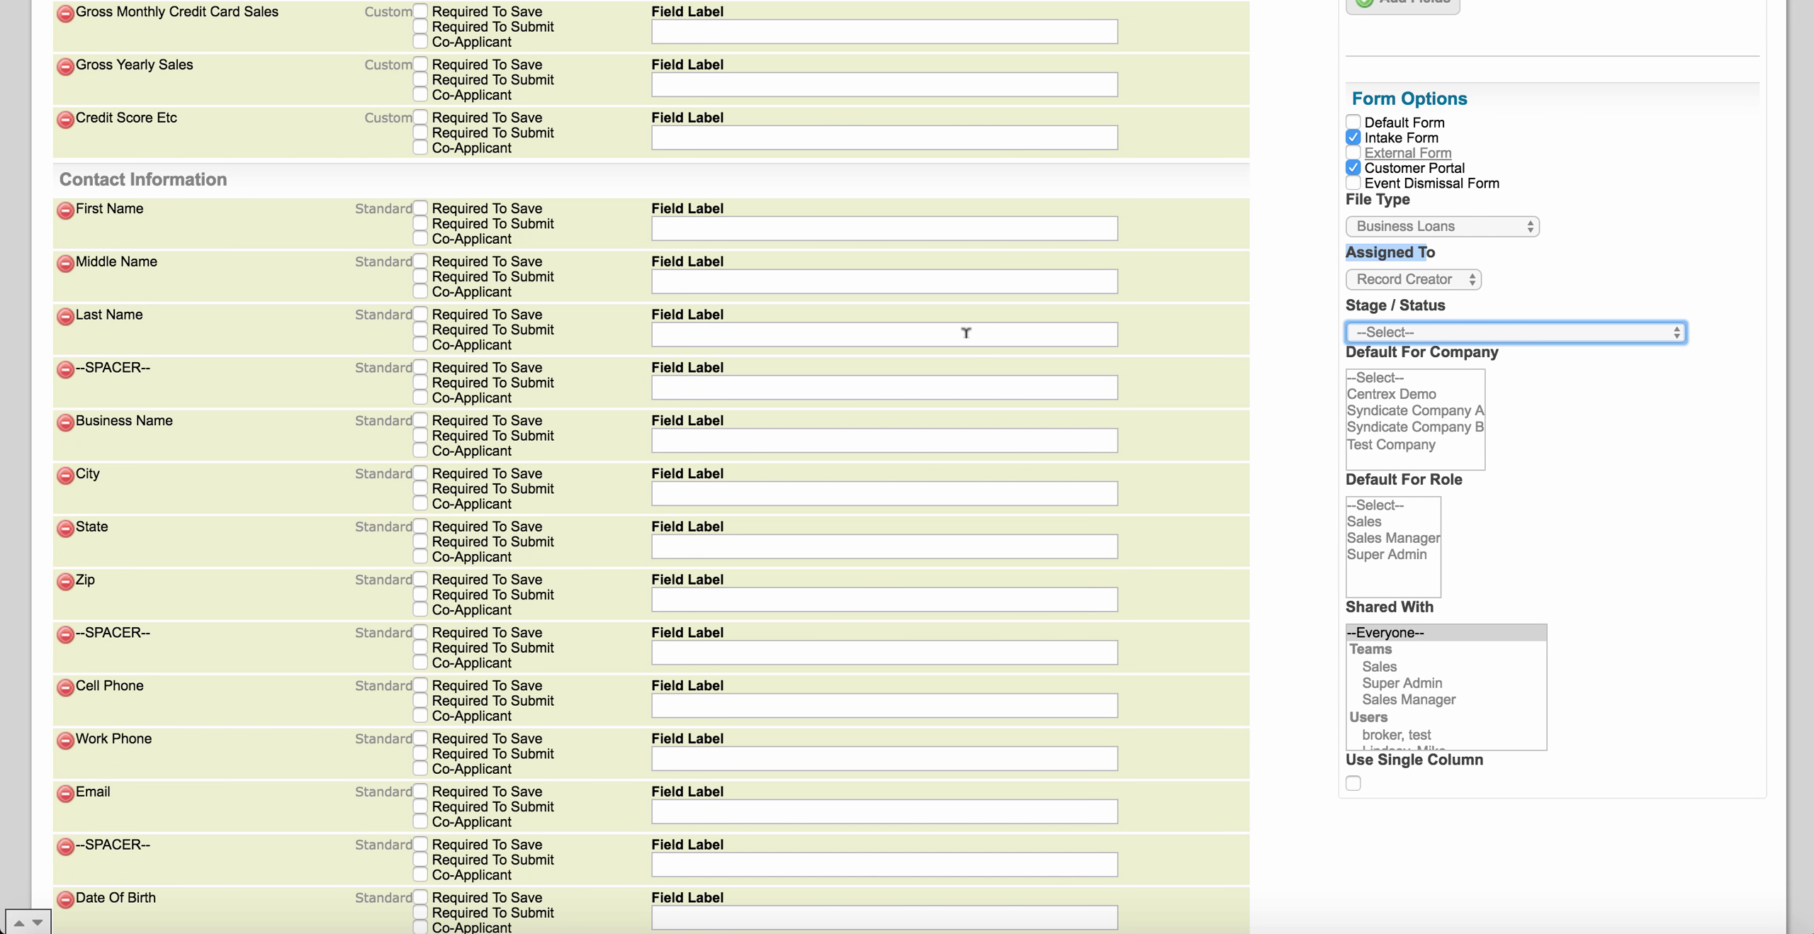
pyautogui.click(1378, 336)
pyautogui.click(1281, 377)
pyautogui.scroll(-1, 1309, 428)
pyautogui.scroll(-2, 1308, 428)
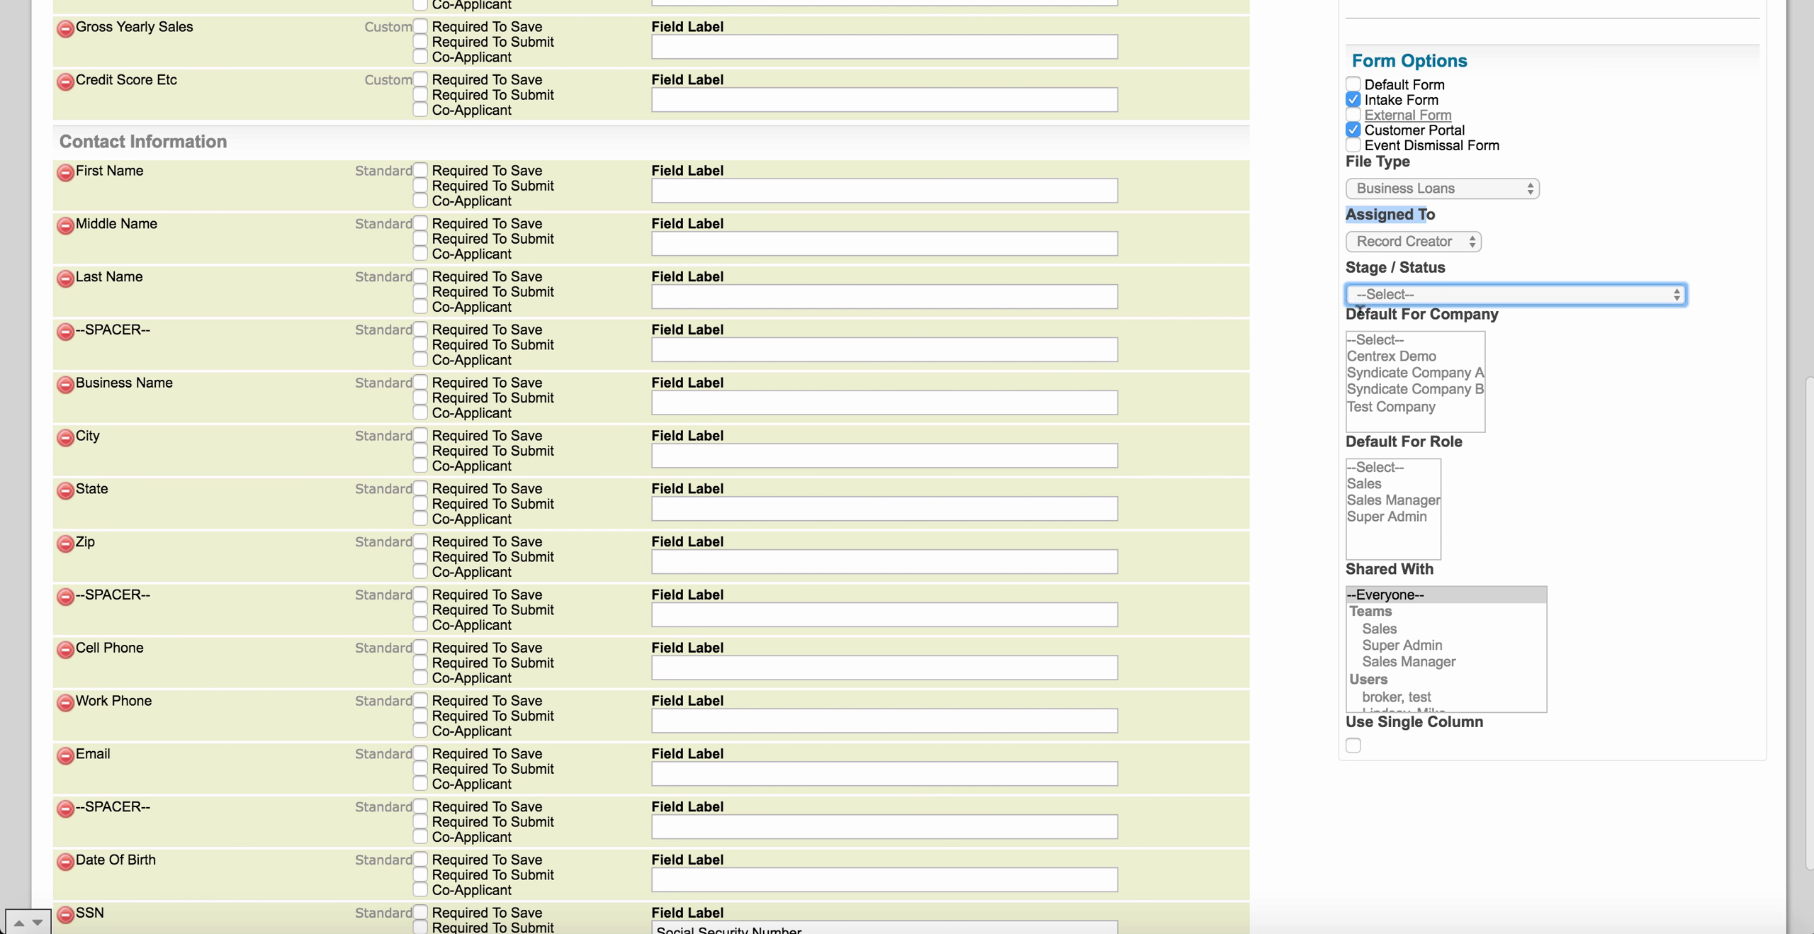
# Make the form the default for company Centrex Demo.
pyautogui.moveTo(1348, 313); pyautogui.dragTo(1468, 319)
pyautogui.click(1503, 341)
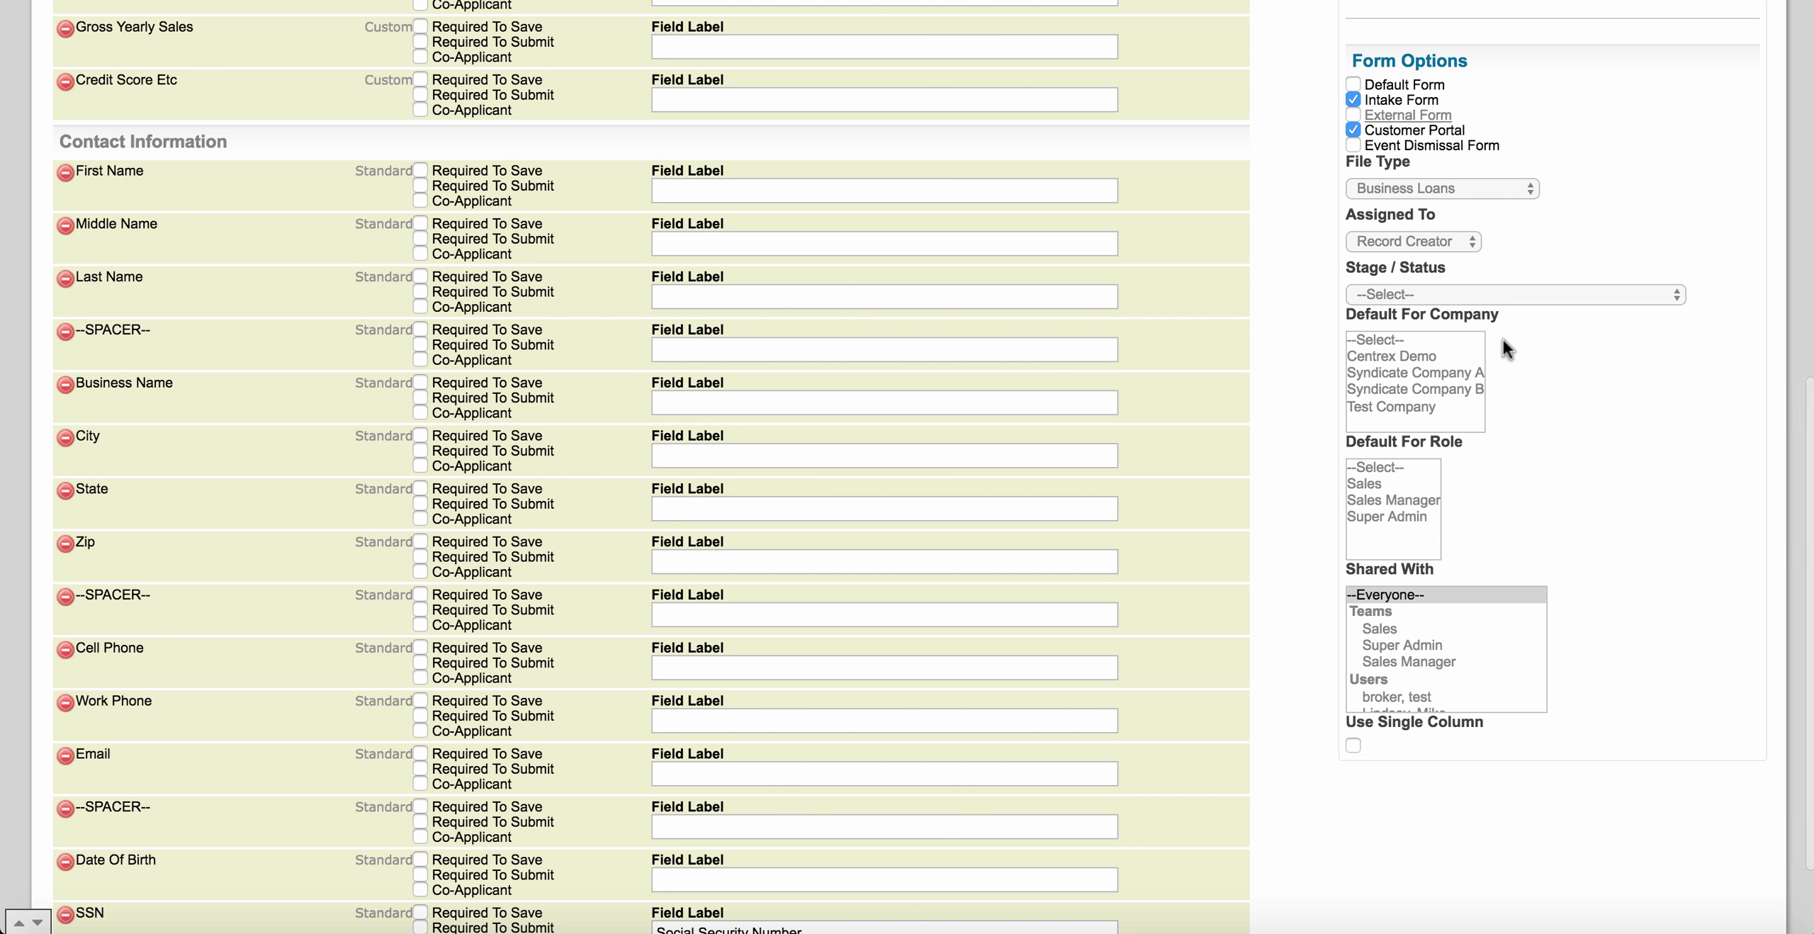
pyautogui.click(1443, 357)
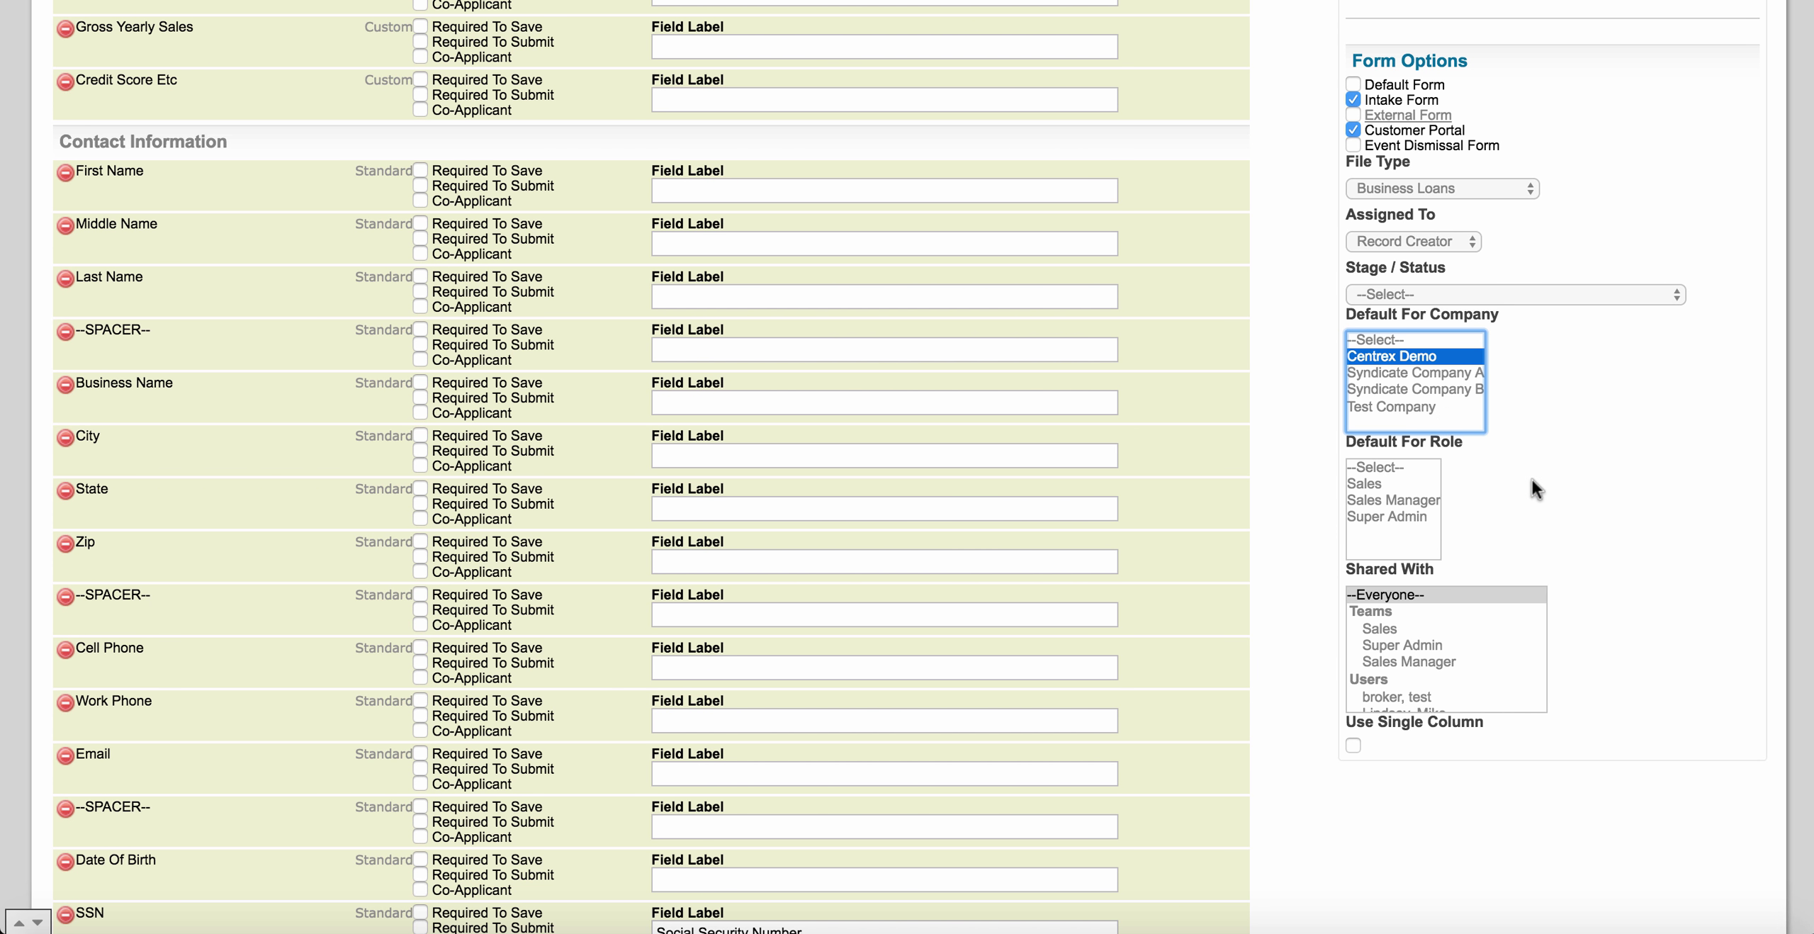
# Untick Customer Portal in Form Options so Intake Form is the only form type.
pyautogui.scroll(-2, 1531, 479)
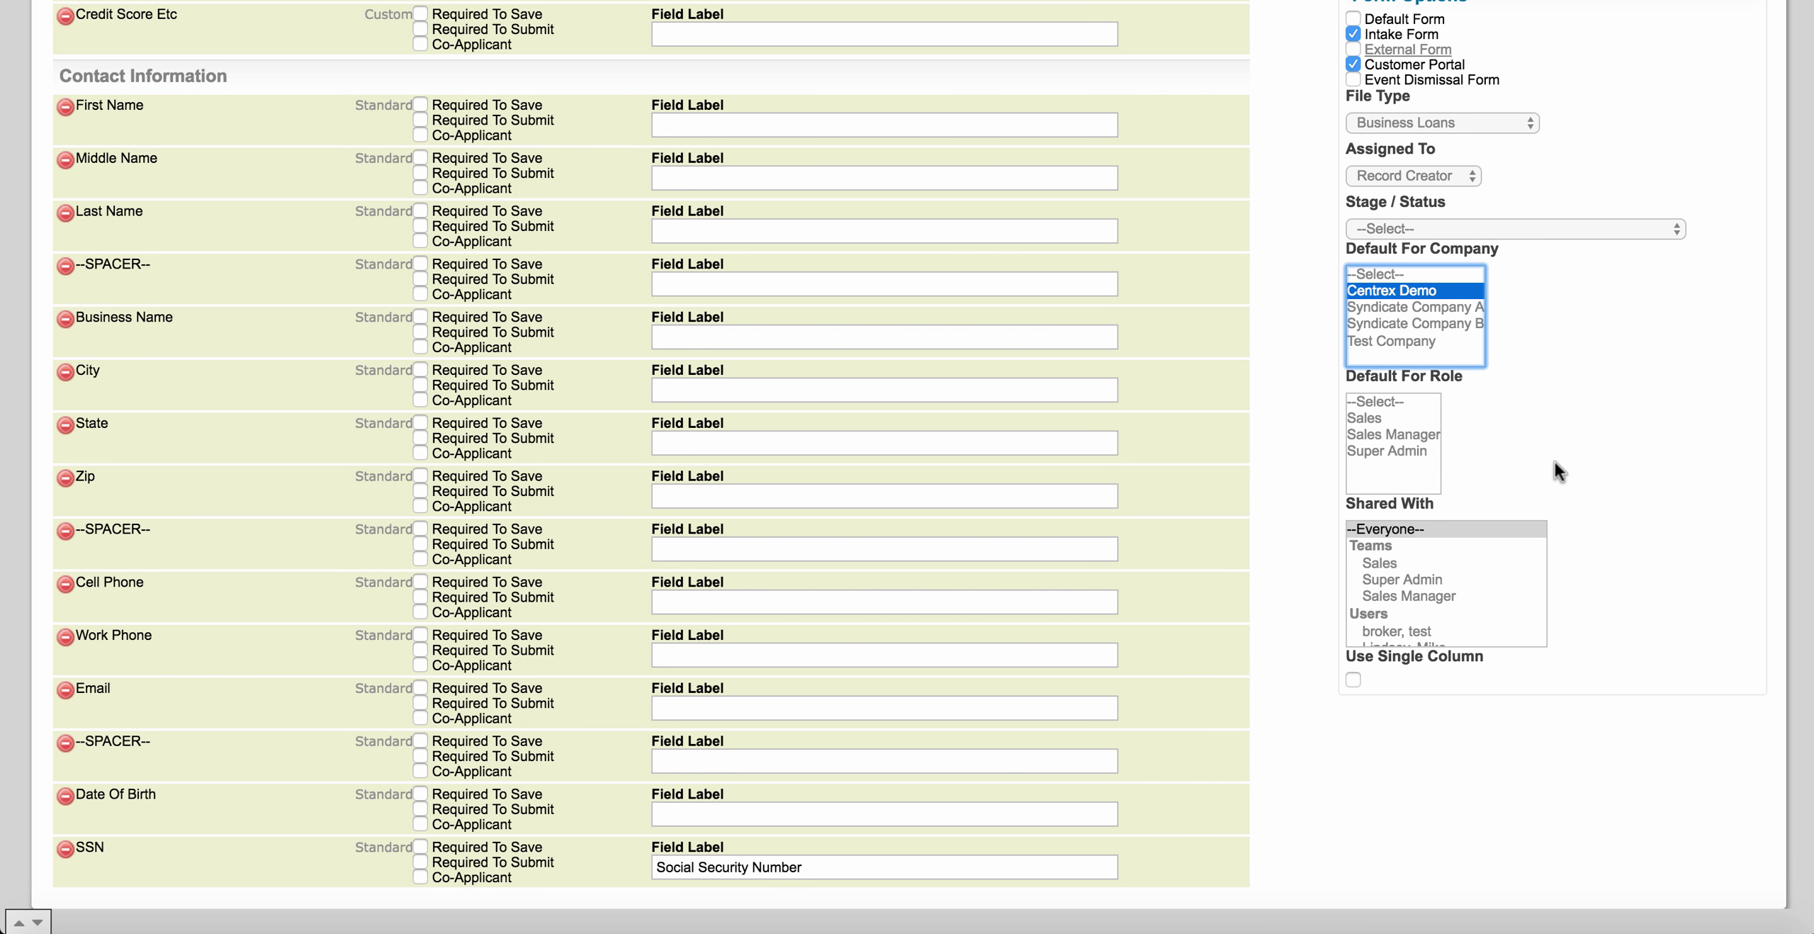
pyautogui.scroll(-2, 1554, 462)
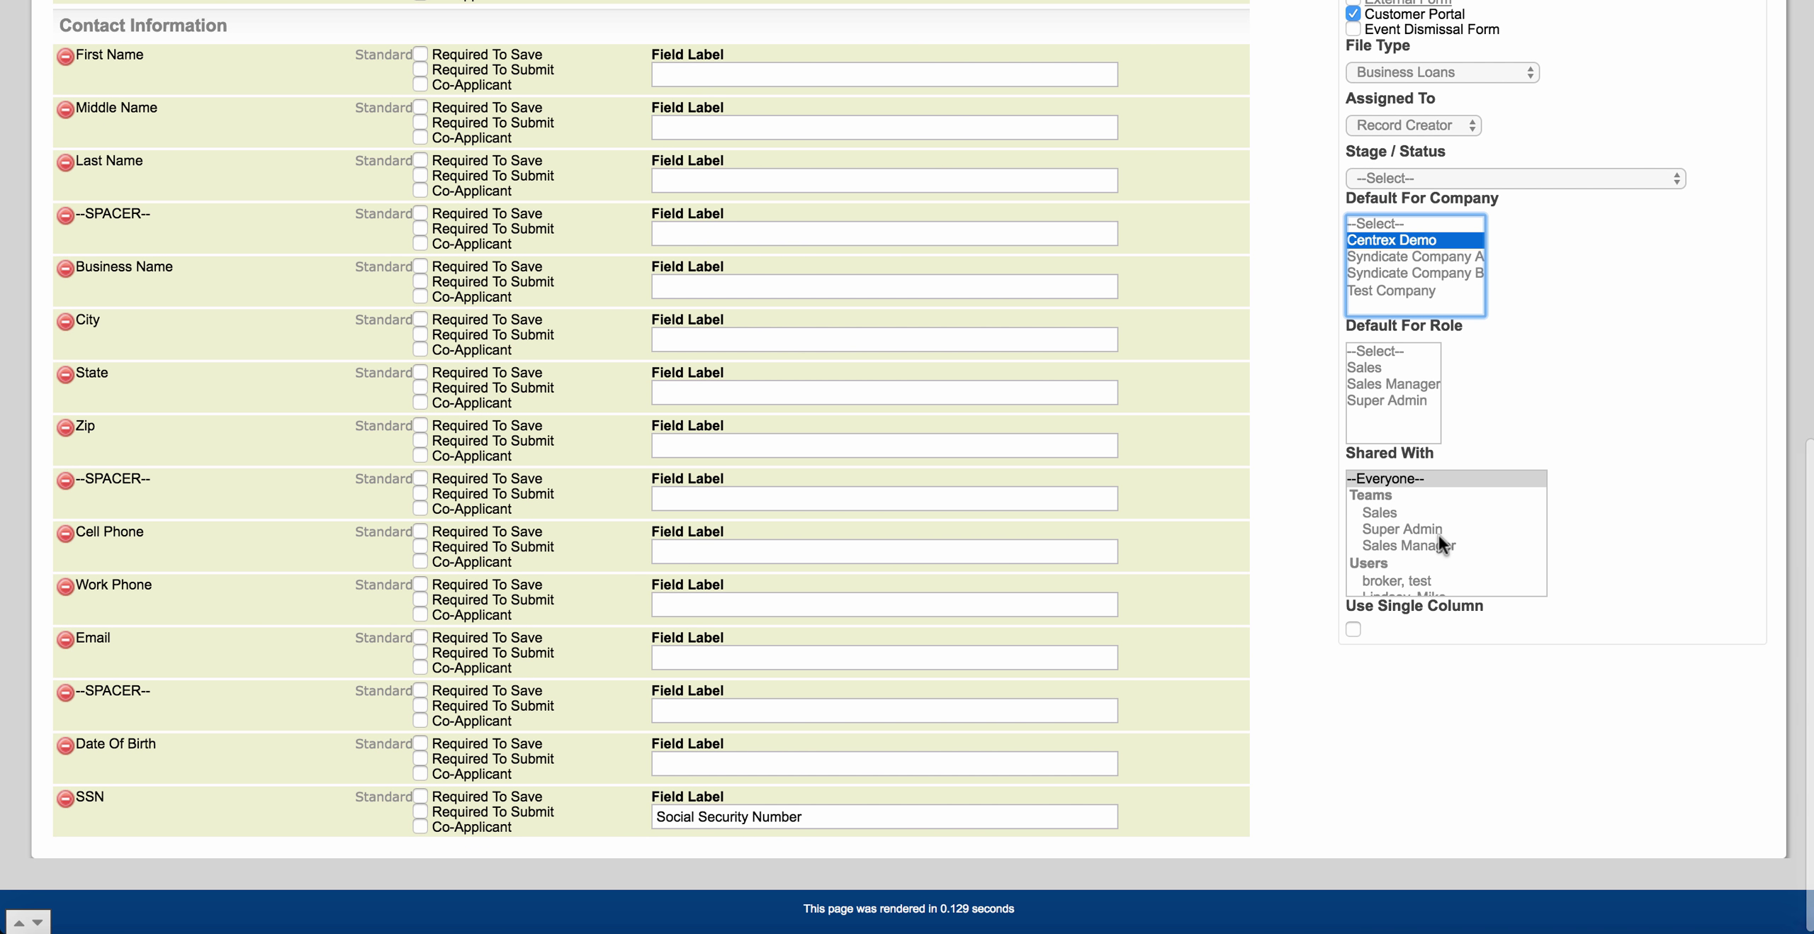
pyautogui.scroll(-3, 1439, 535)
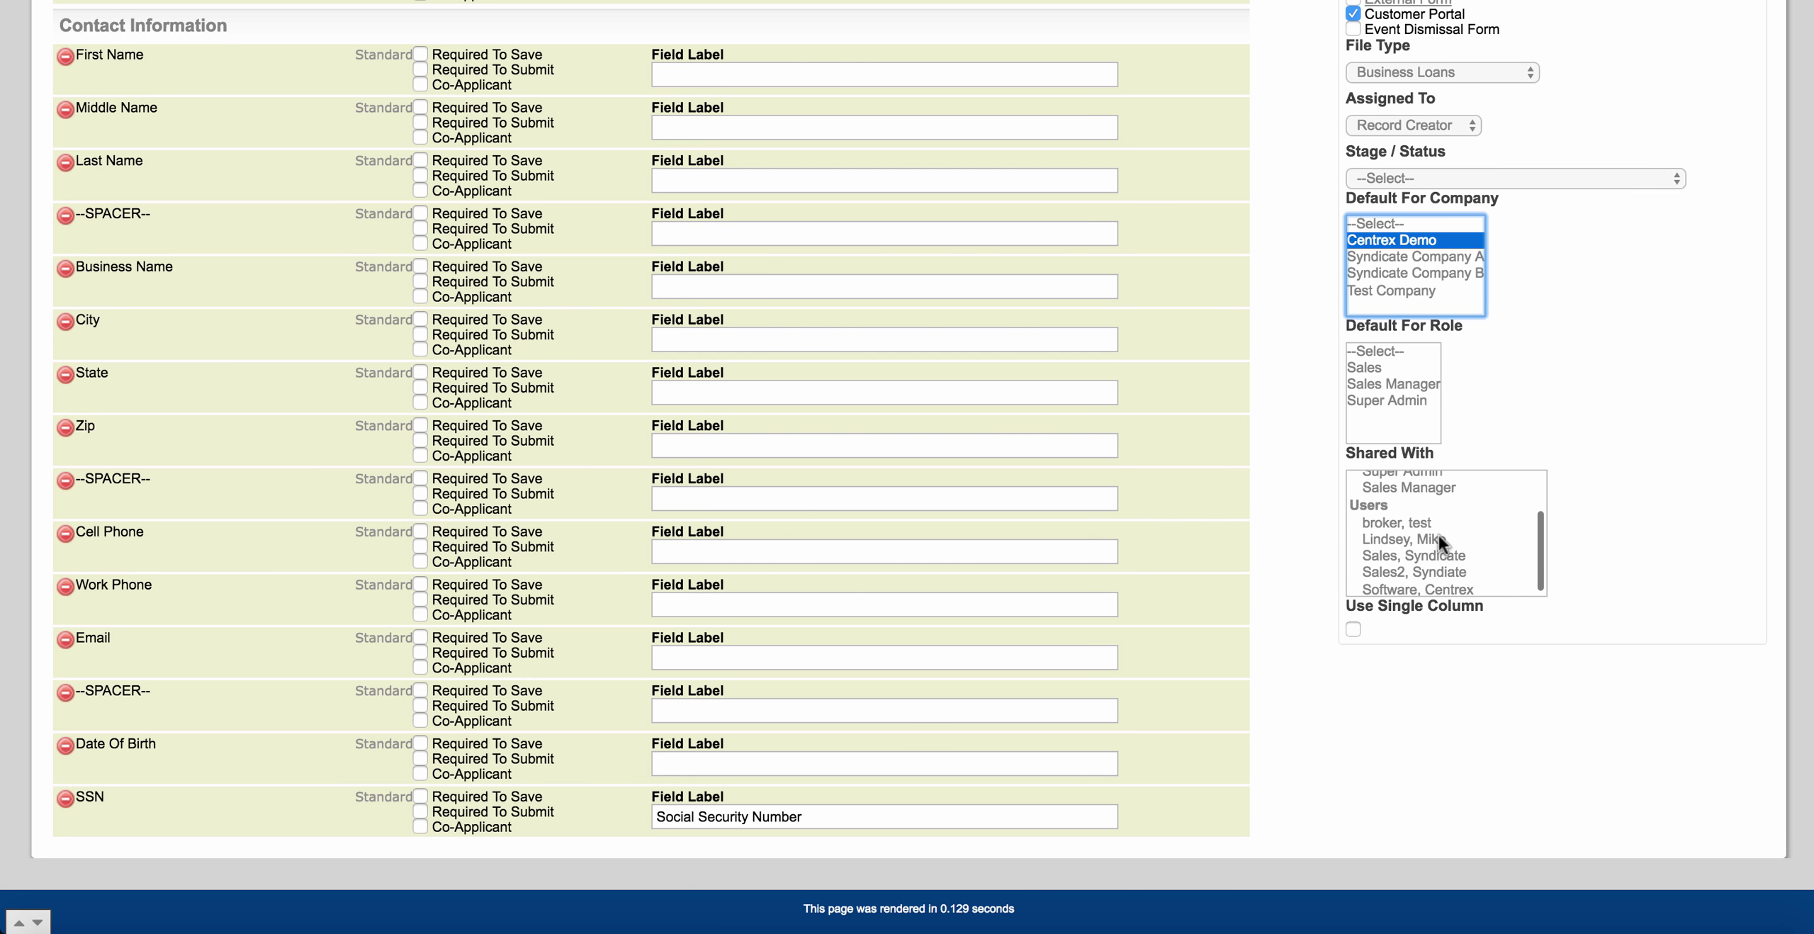
pyautogui.scroll(4, 1438, 536)
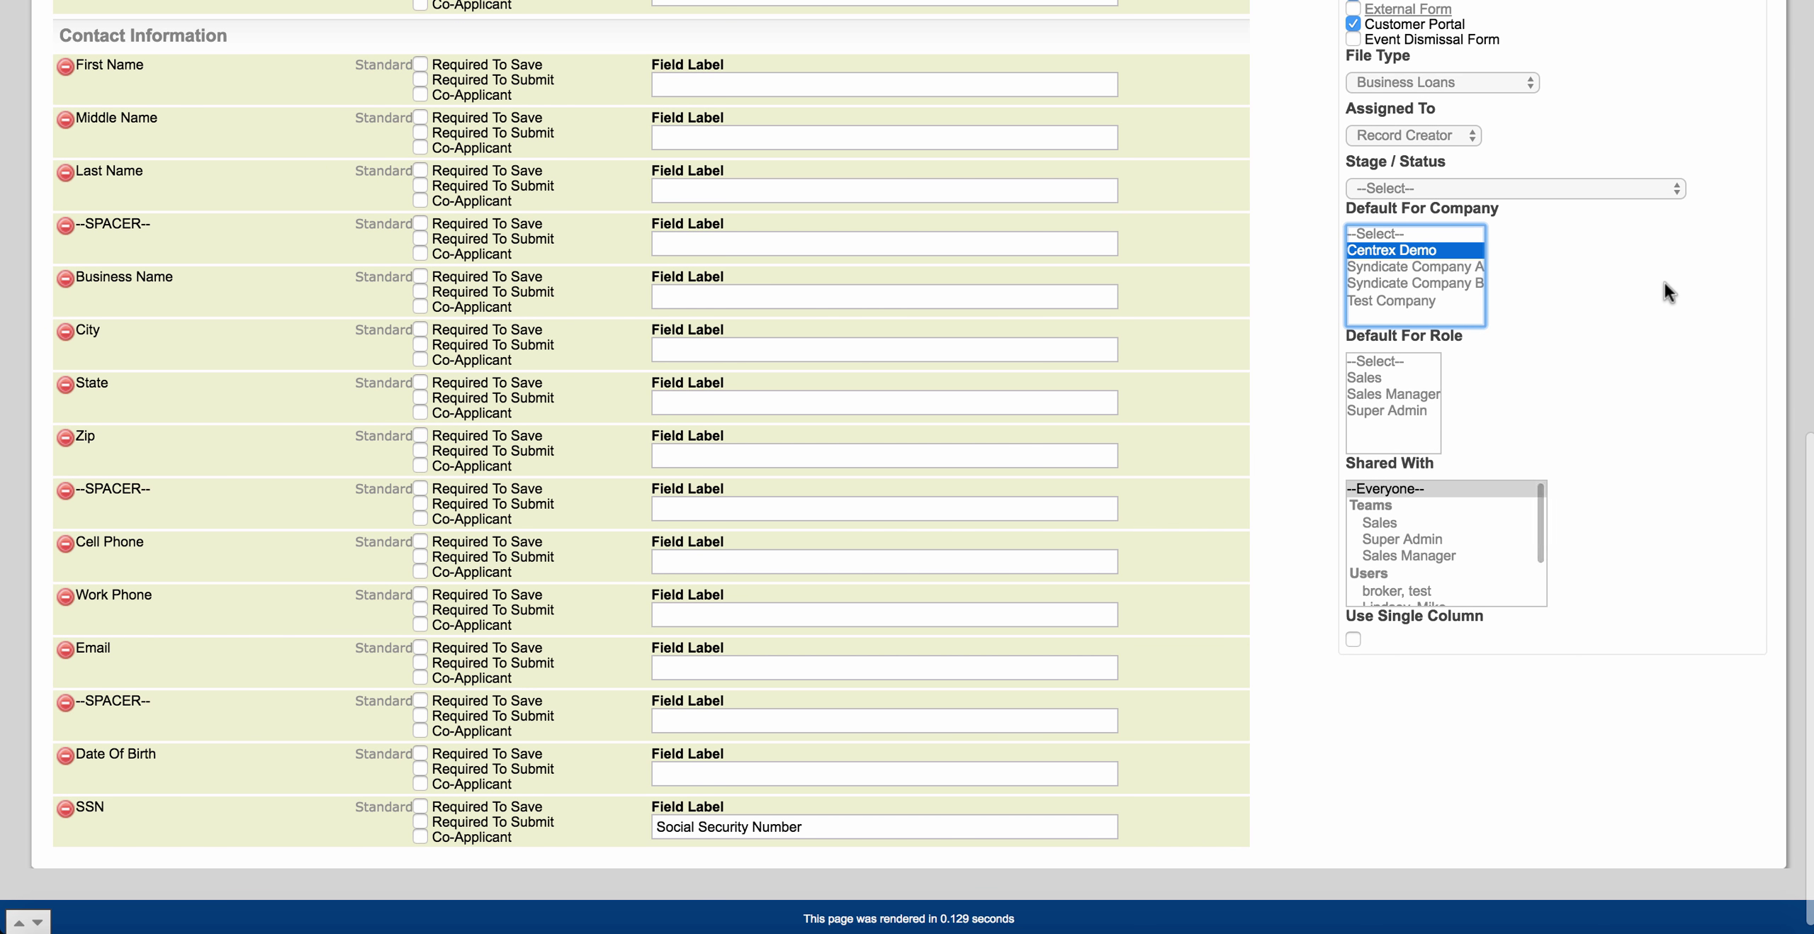
pyautogui.scroll(3, 1664, 282)
pyautogui.scroll(6, 1574, 173)
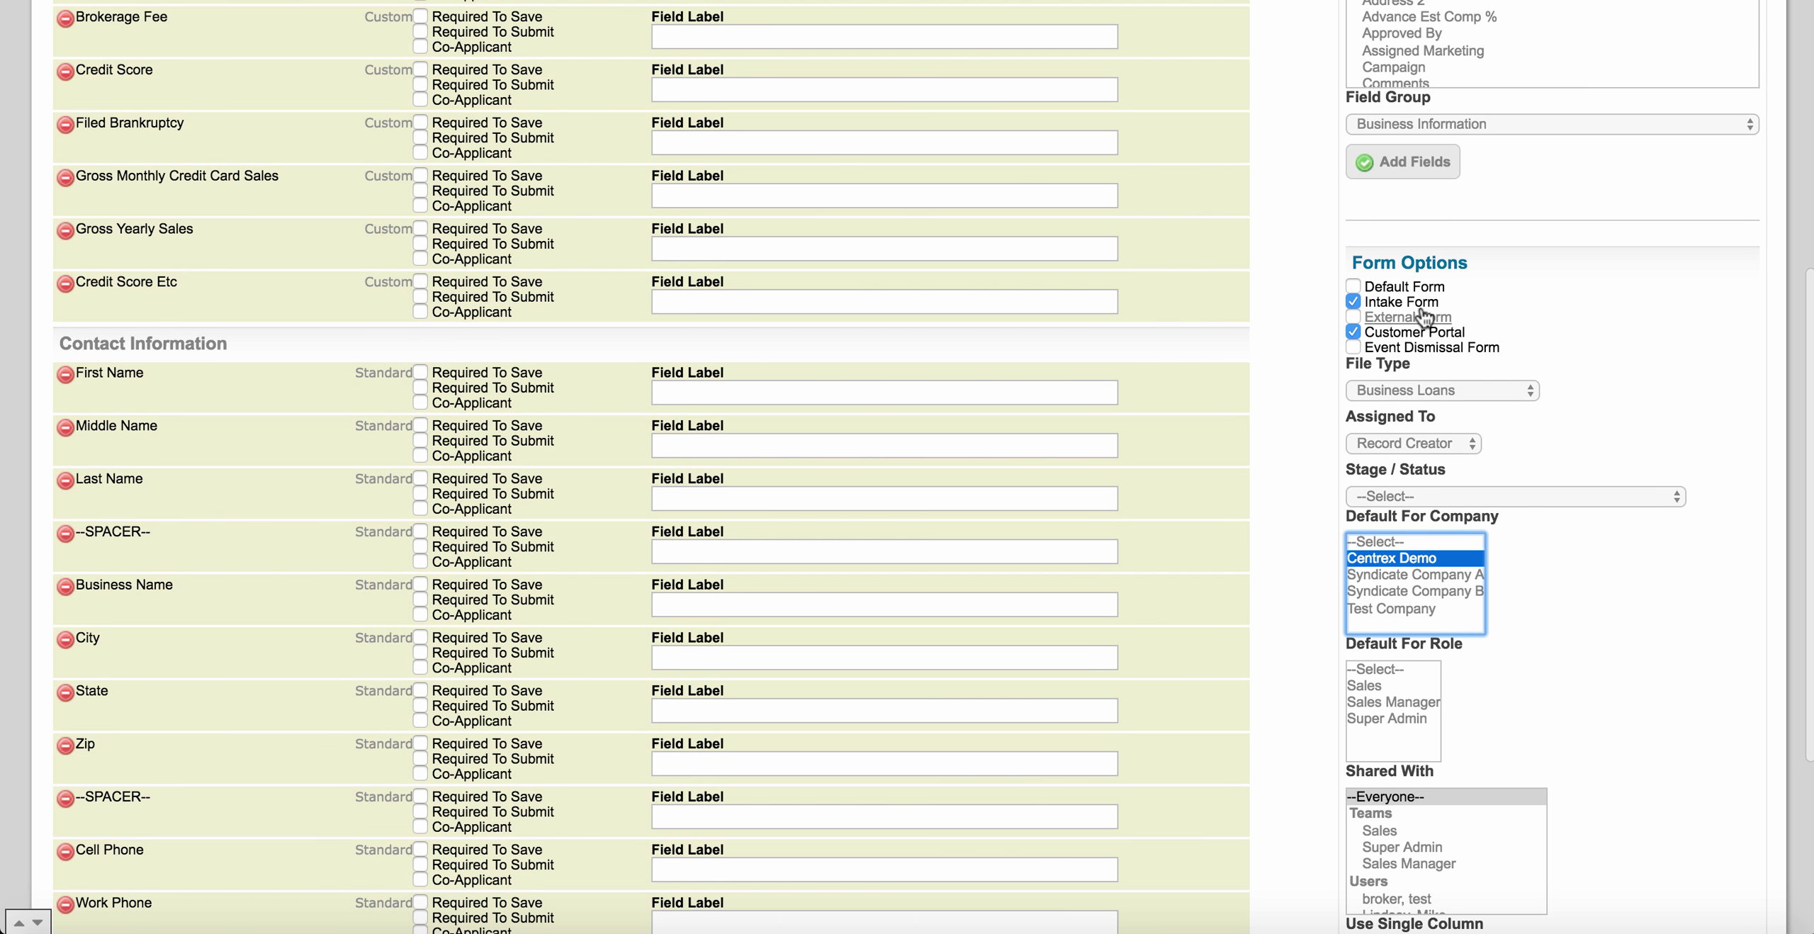
pyautogui.click(1353, 332)
pyautogui.scroll(2, 1530, 326)
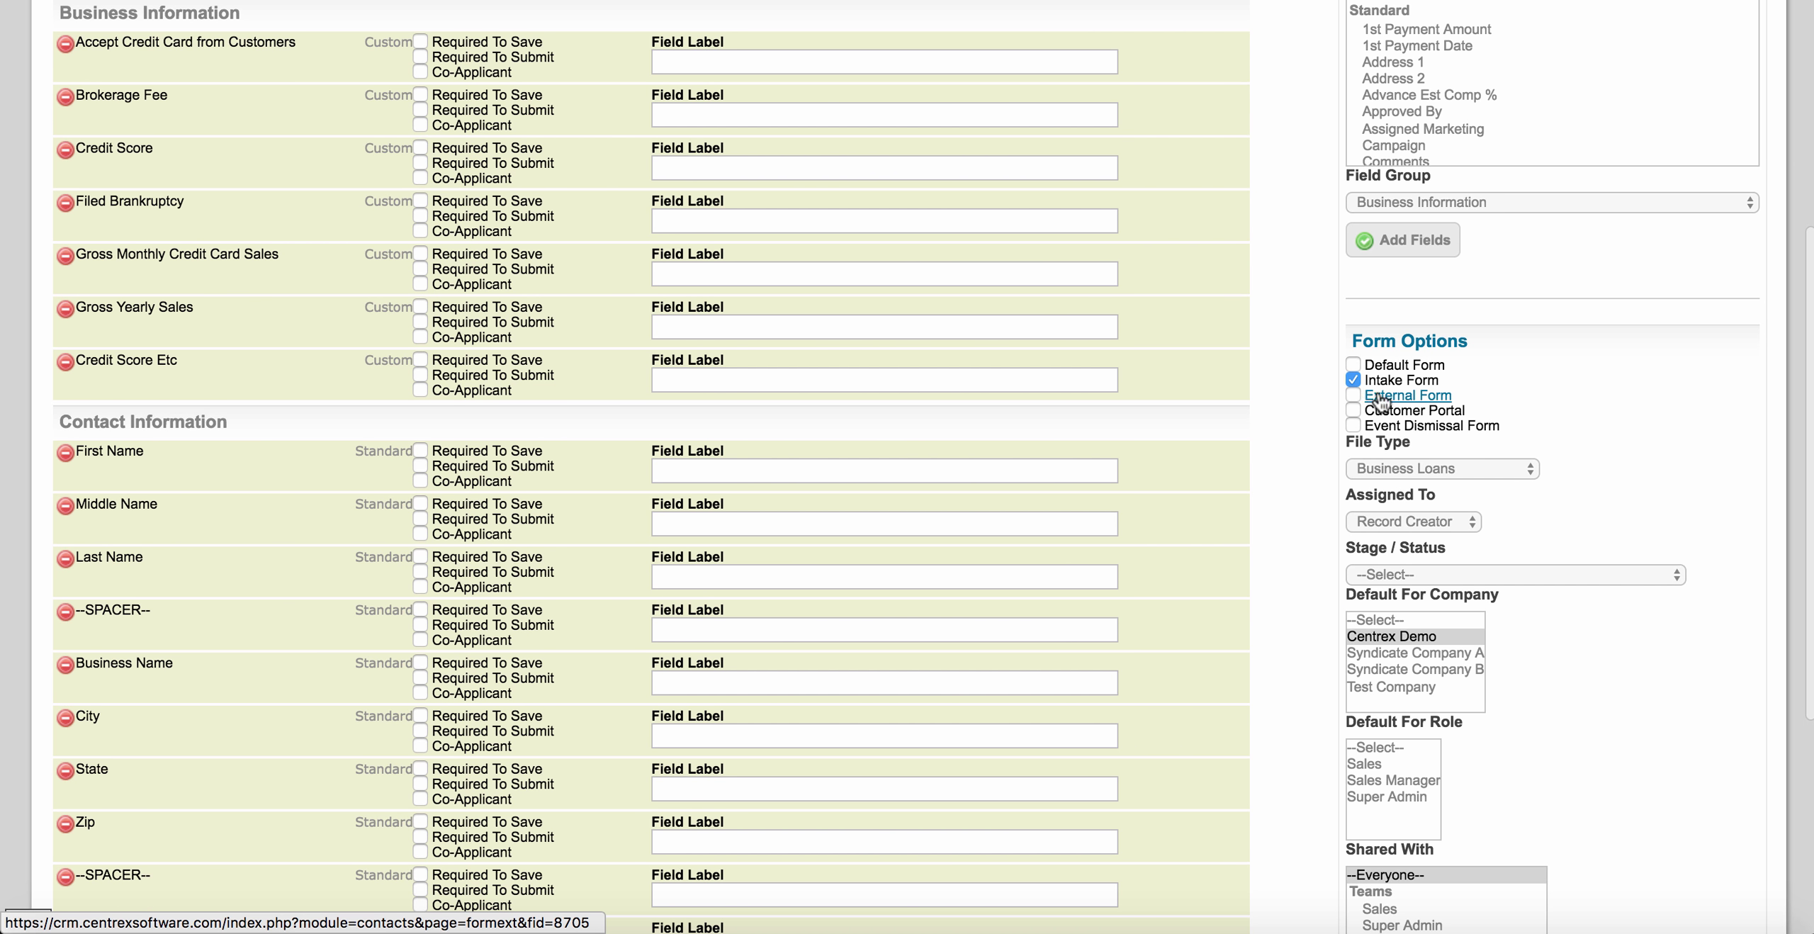
# Turn on External Form alongside Intake Form in Form Options and save the form builder.
pyautogui.click(1353, 395)
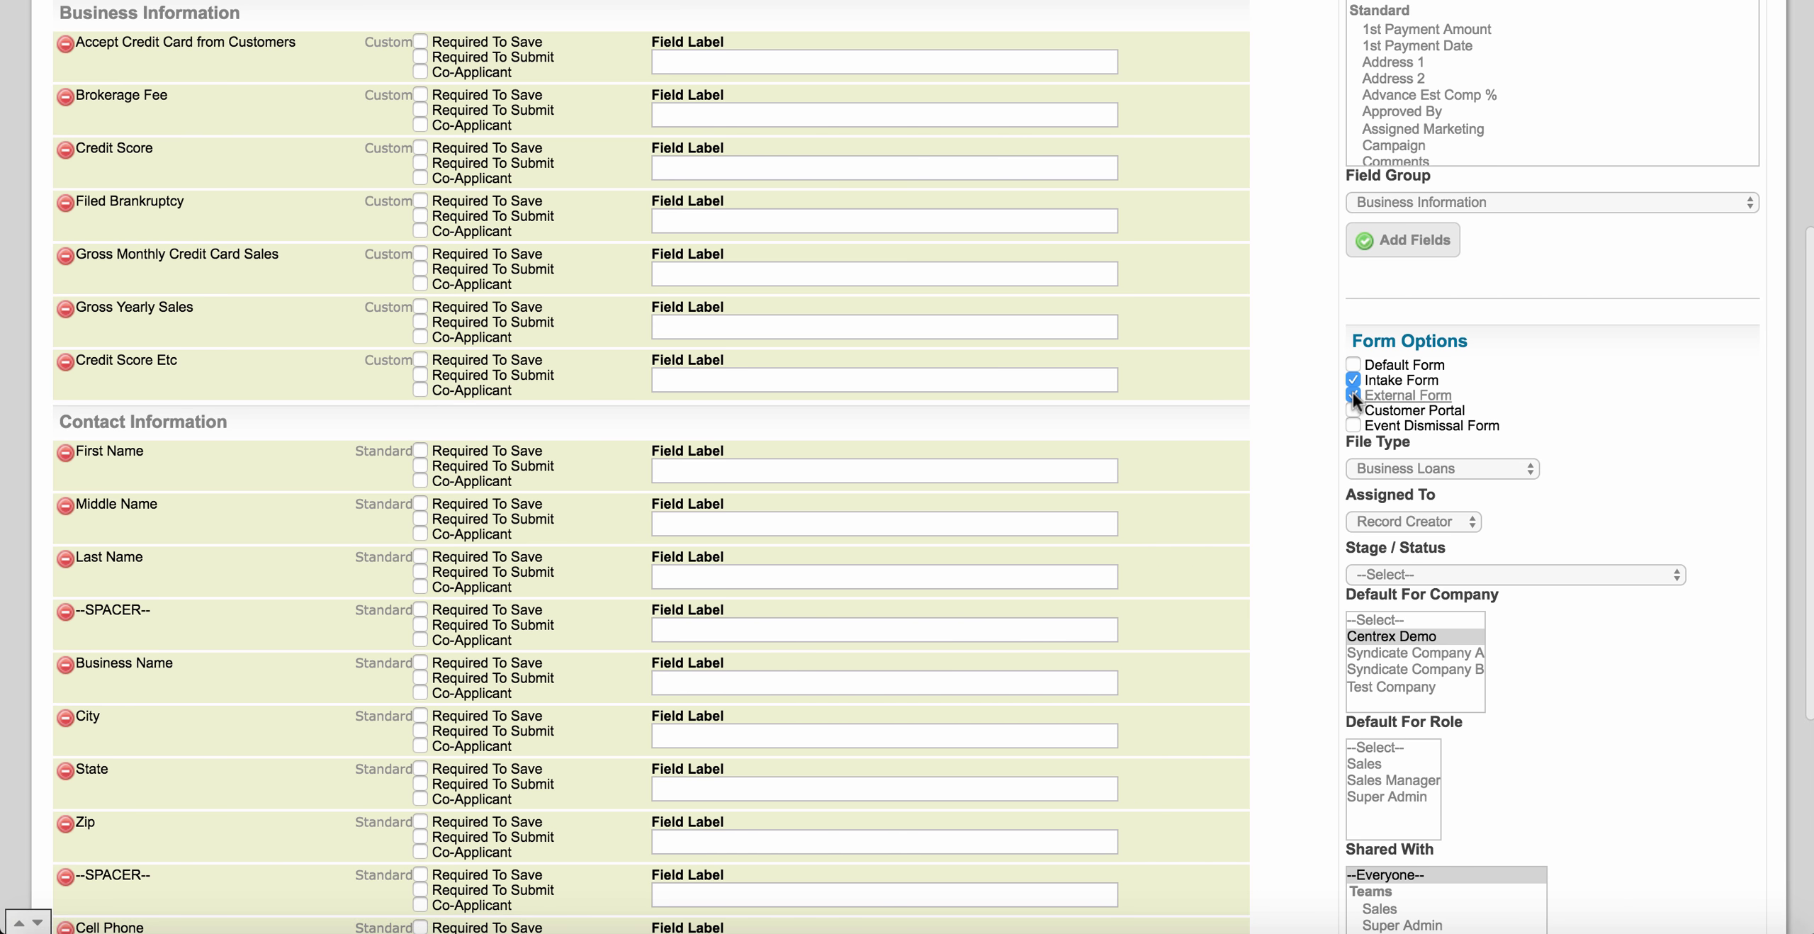
pyautogui.scroll(6, 376, 312)
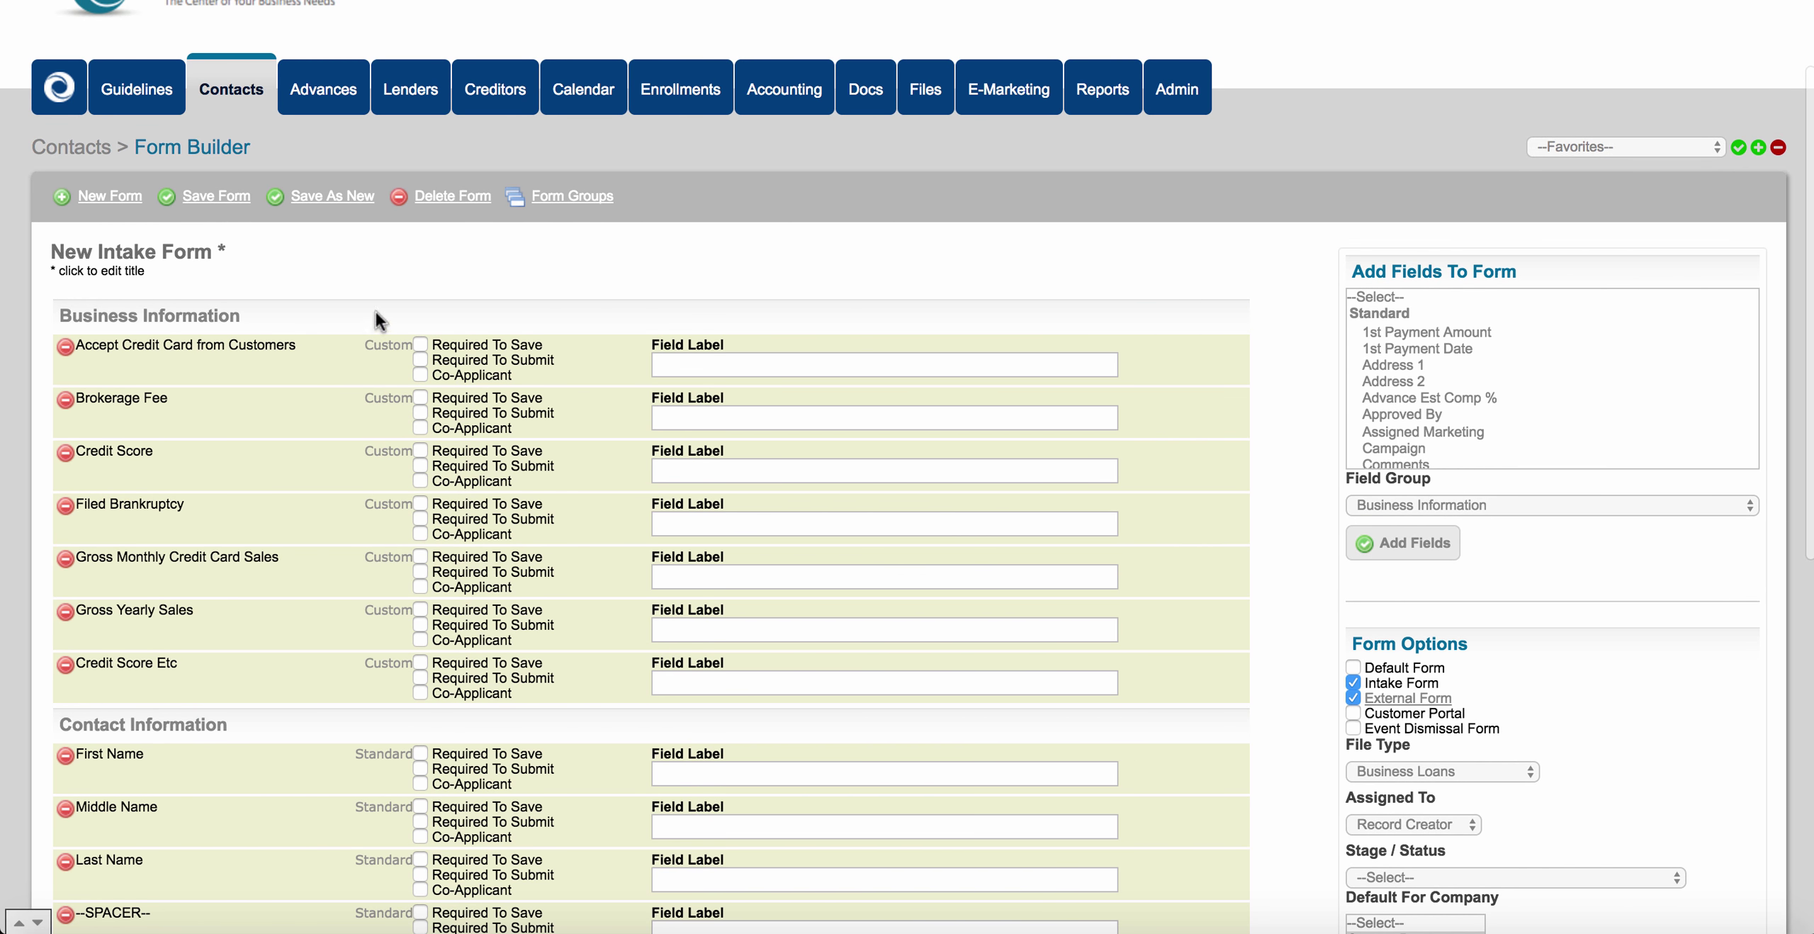
pyautogui.click(229, 196)
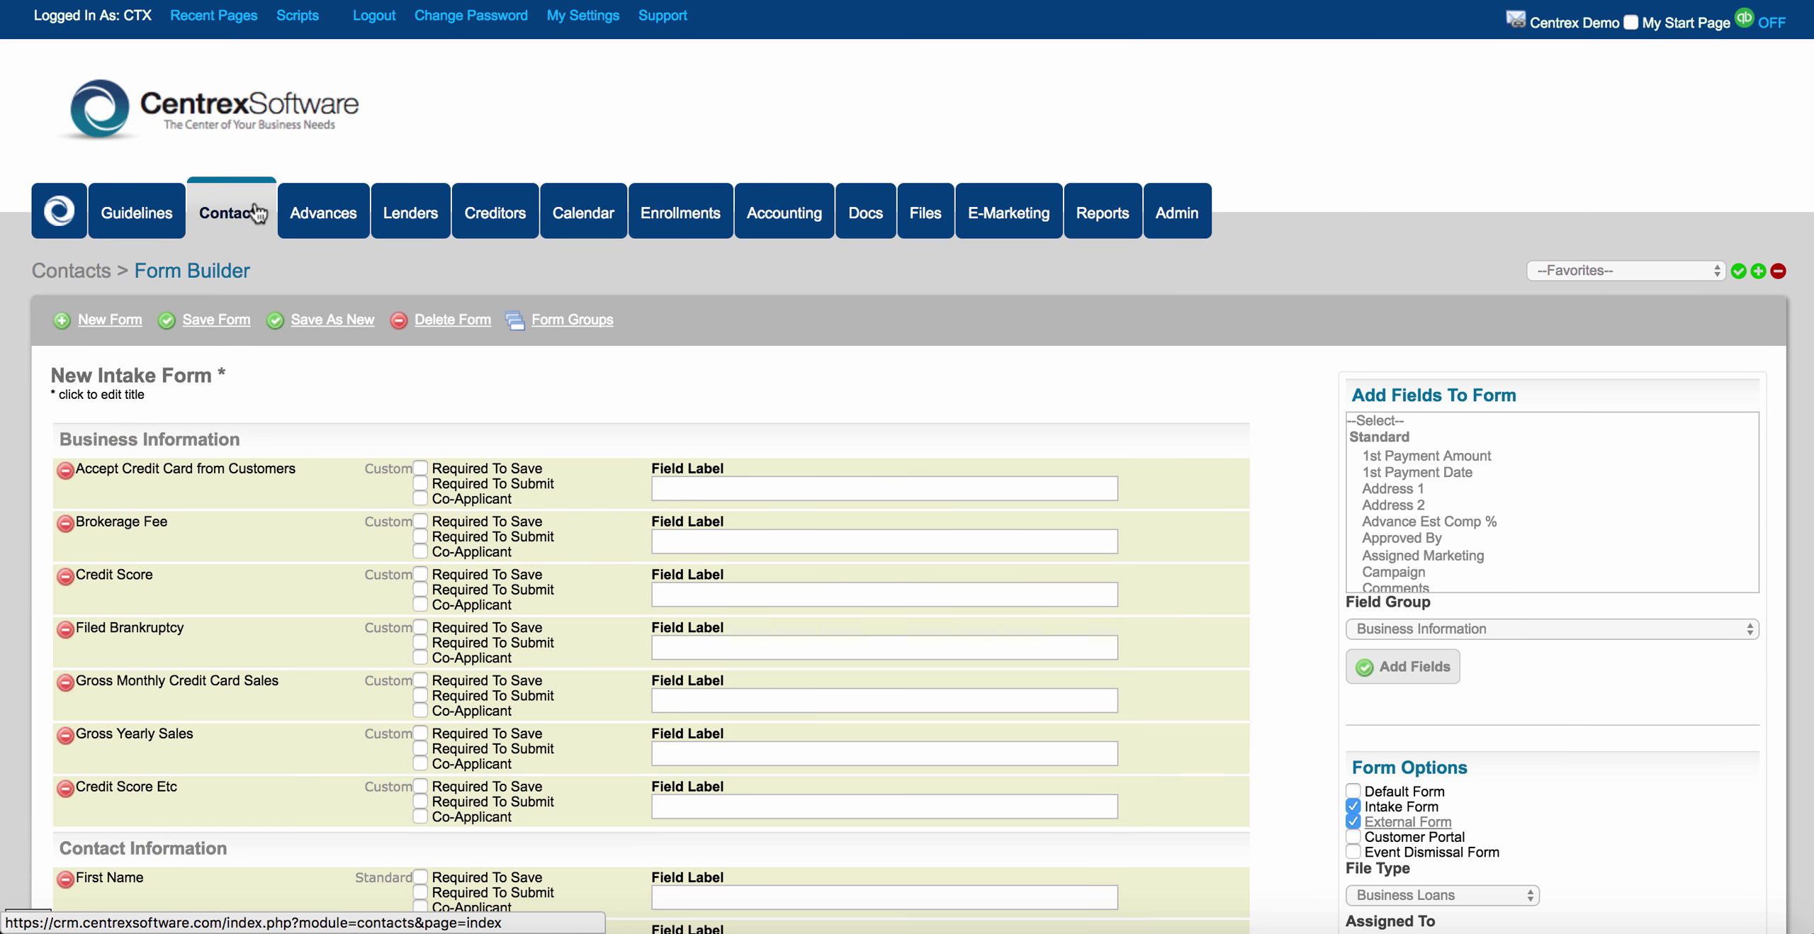
pyautogui.scroll(-3, 1507, 666)
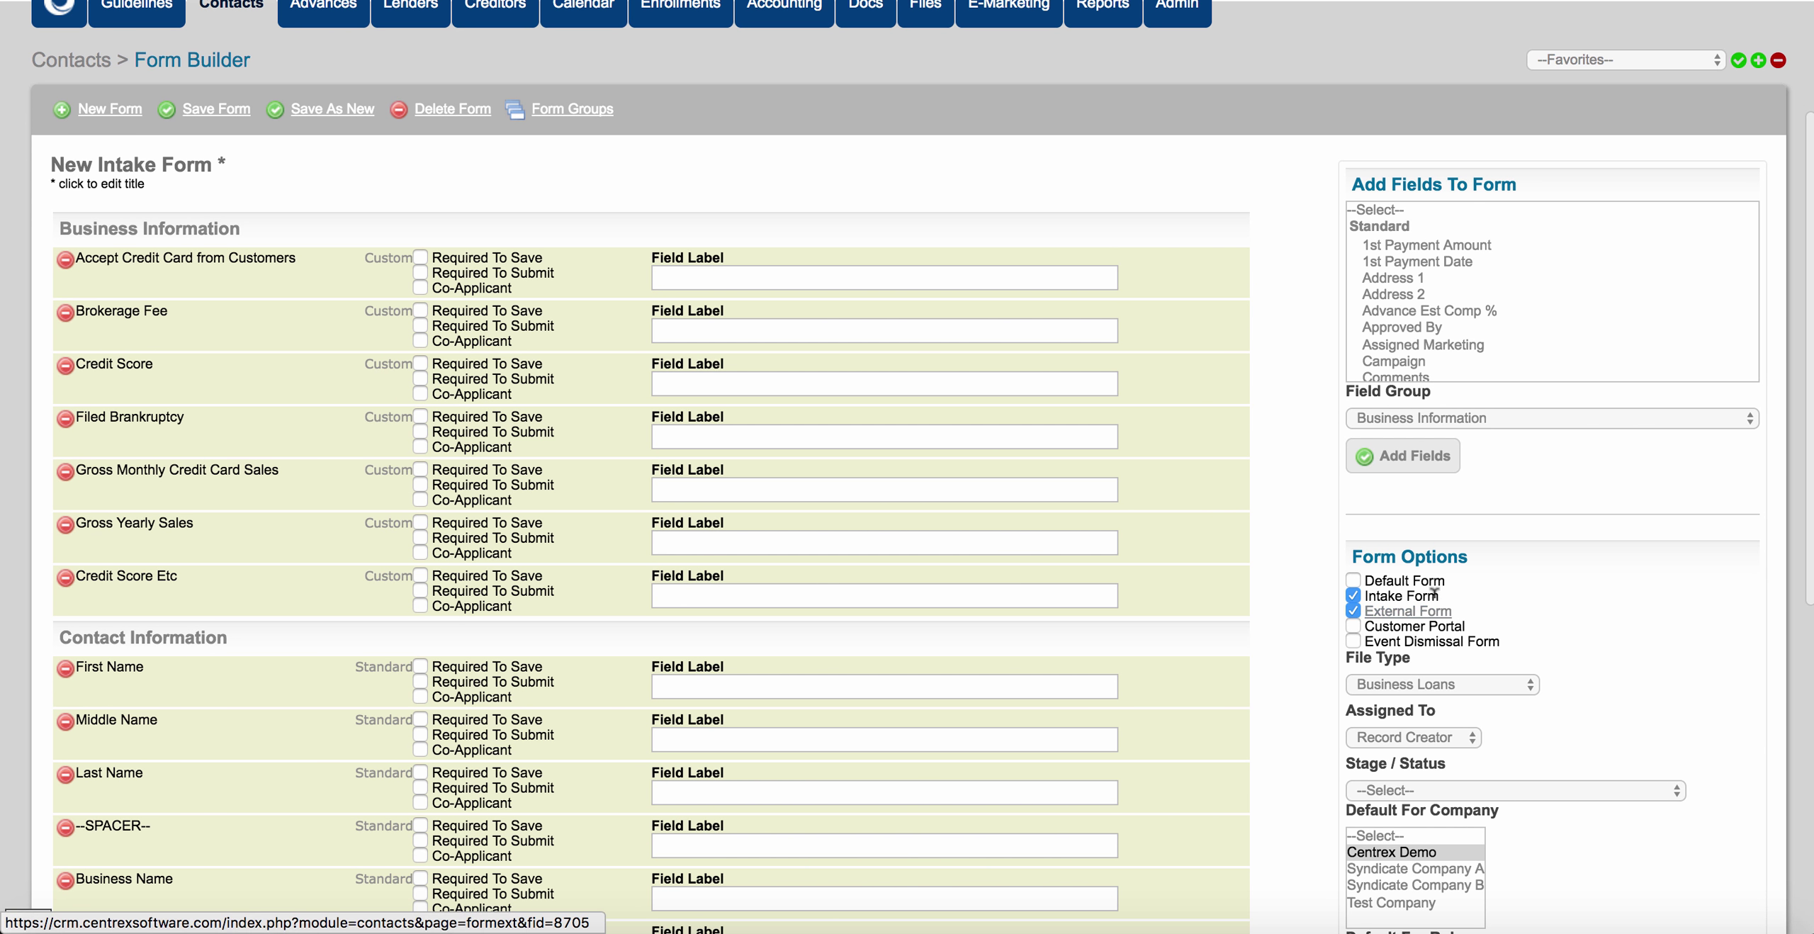
pyautogui.moveTo(1383, 574); pyautogui.dragTo(1437, 594)
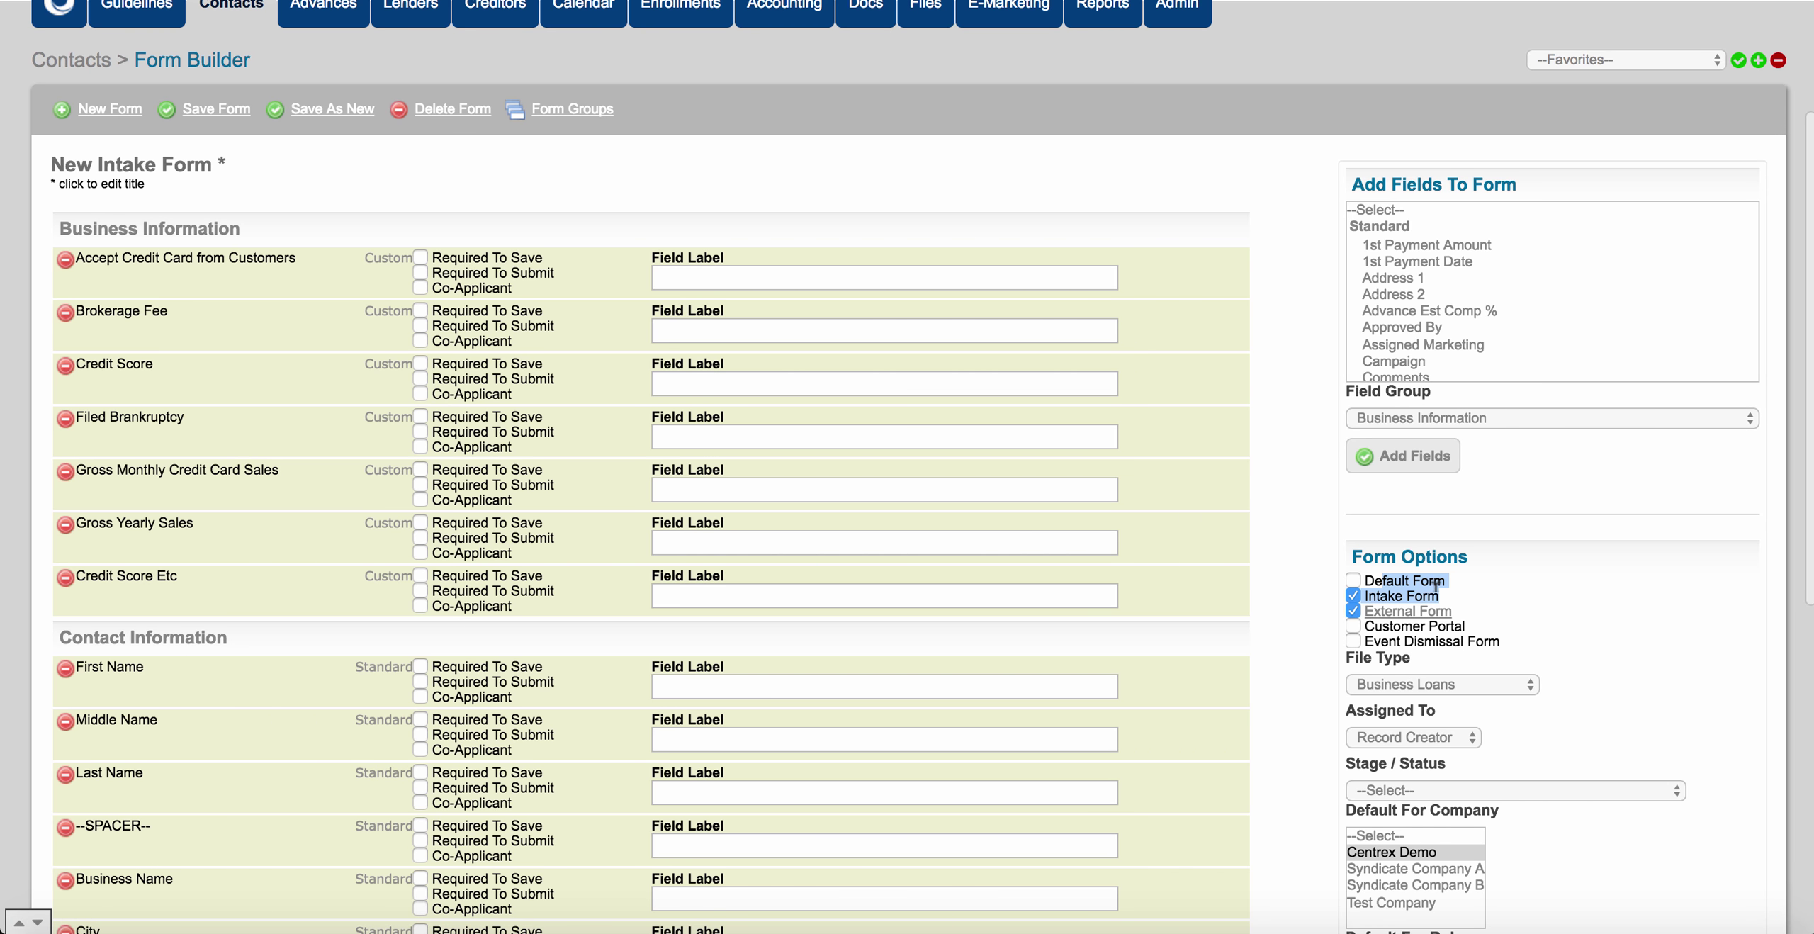
pyautogui.click(1476, 594)
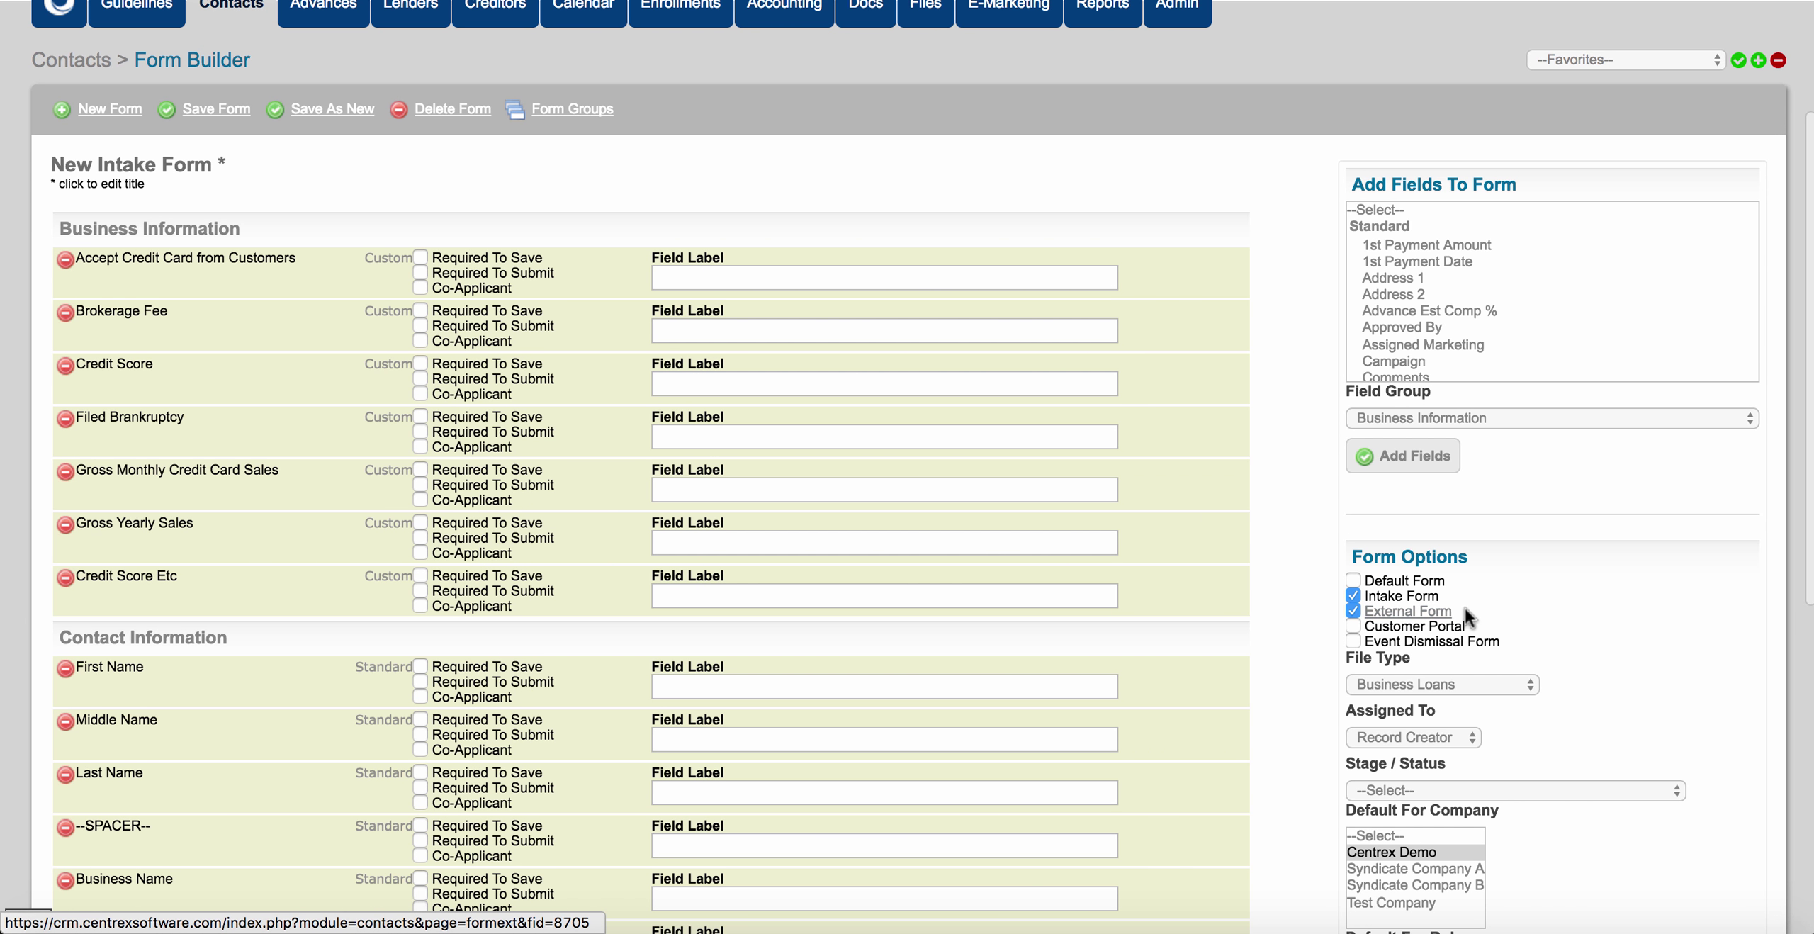
# Open the New Intake Form's External Forms setup page from Form Options and review its blank fields.
pyautogui.click(1431, 608)
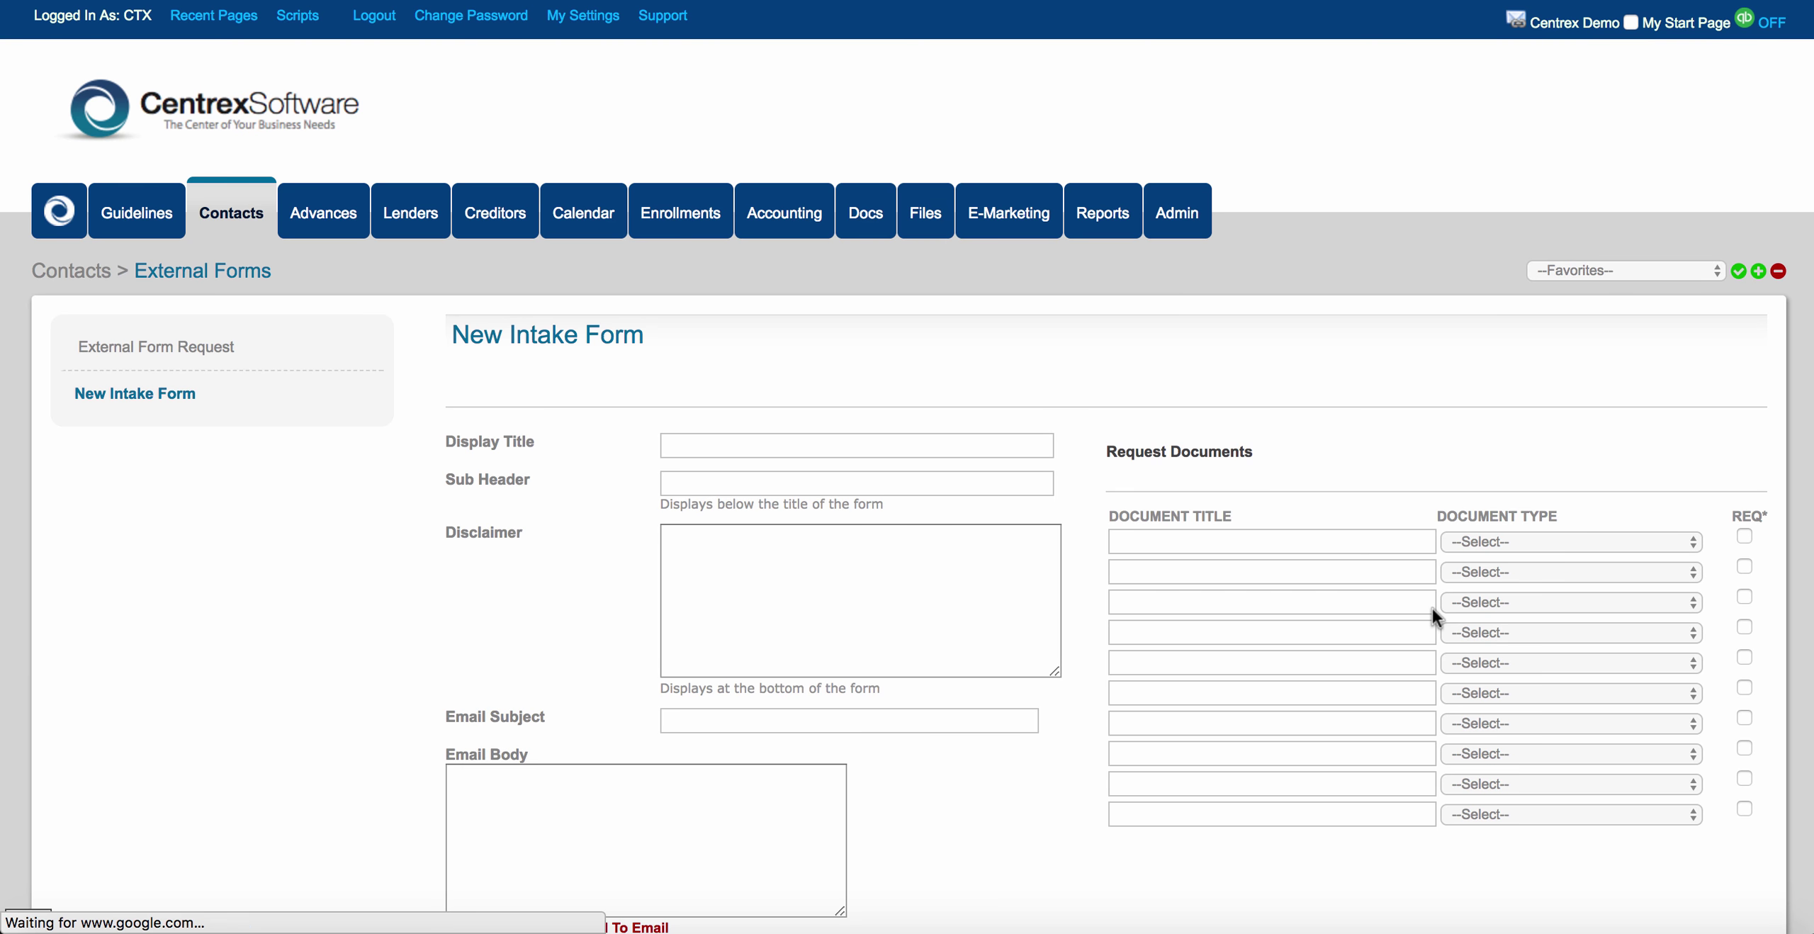
pyautogui.scroll(-5, 350, 646)
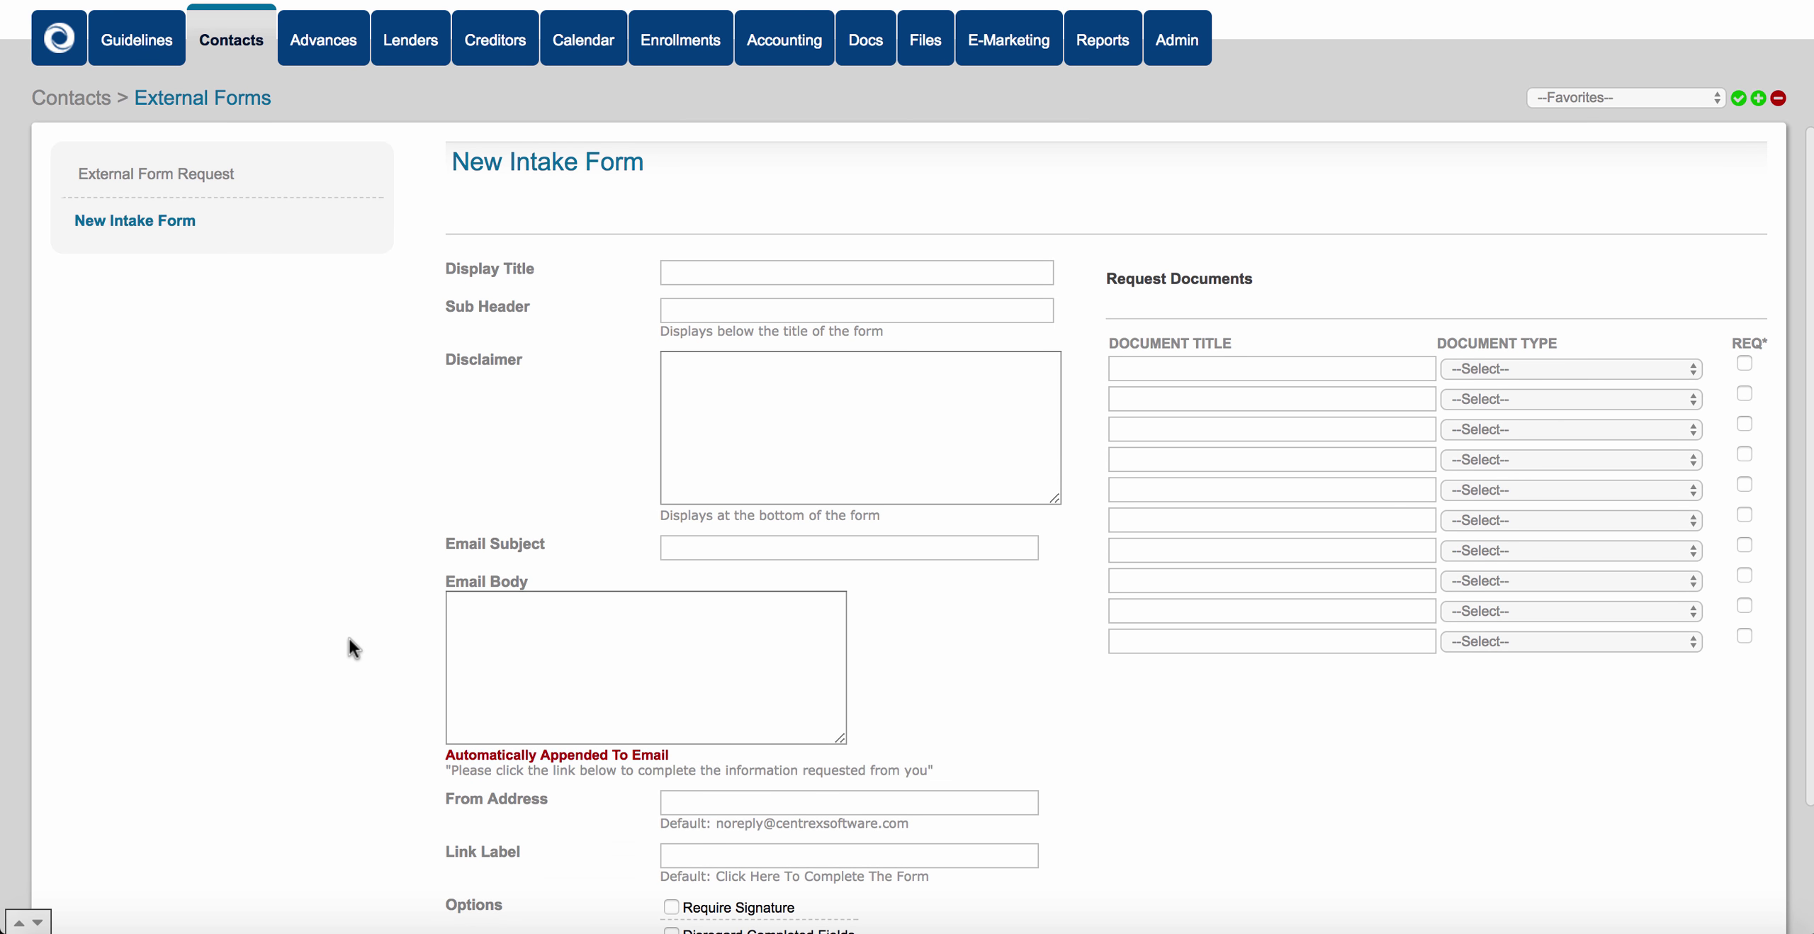
pyautogui.scroll(-4, 348, 638)
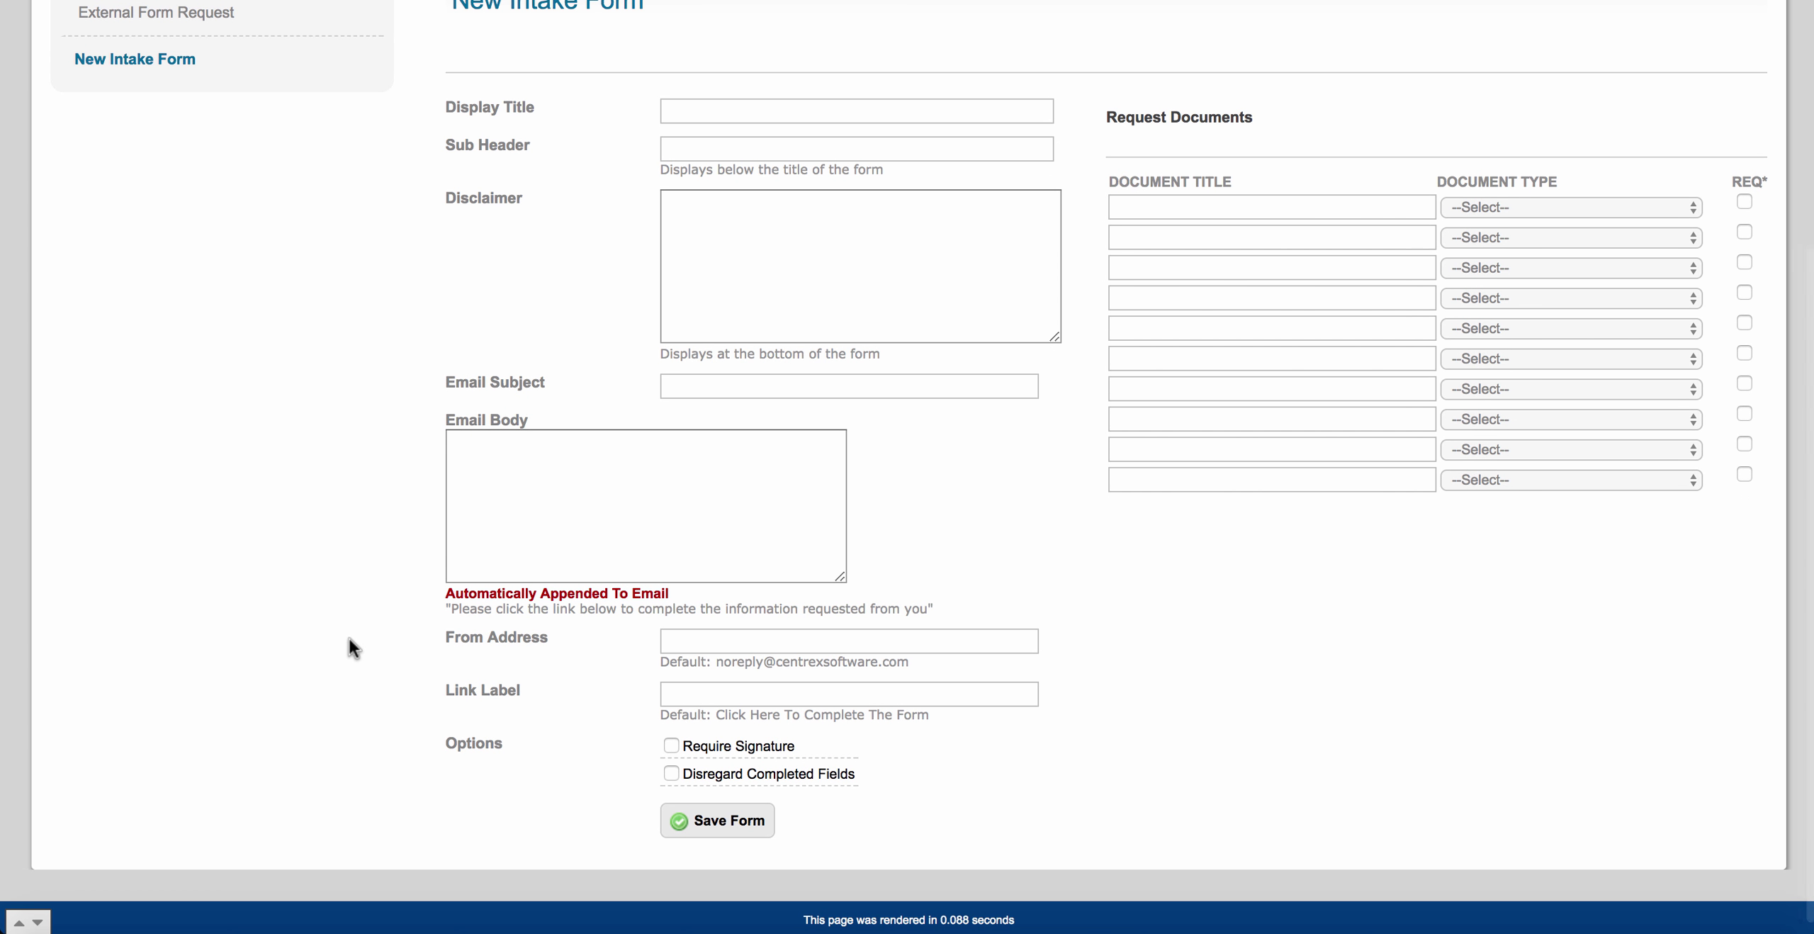
pyautogui.scroll(2, 348, 638)
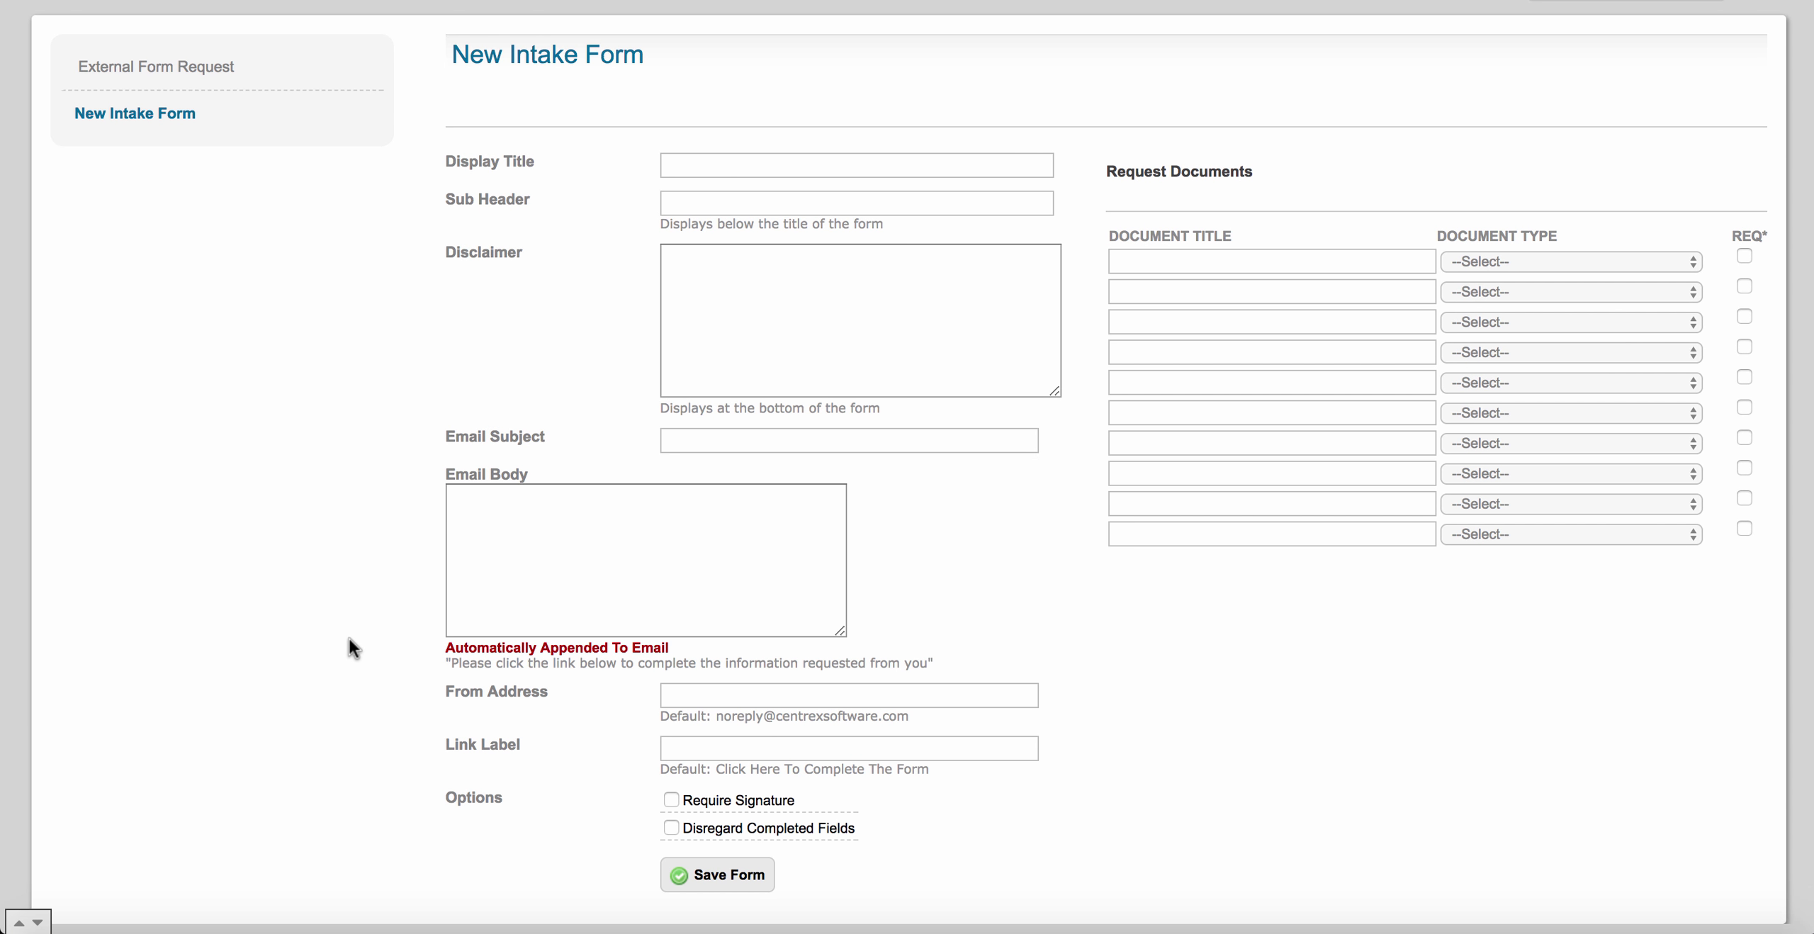
# Set the display title to 'New Application' and the sub header to 'Please fill out data points below'.
pyautogui.scroll(-2, 1007, 493)
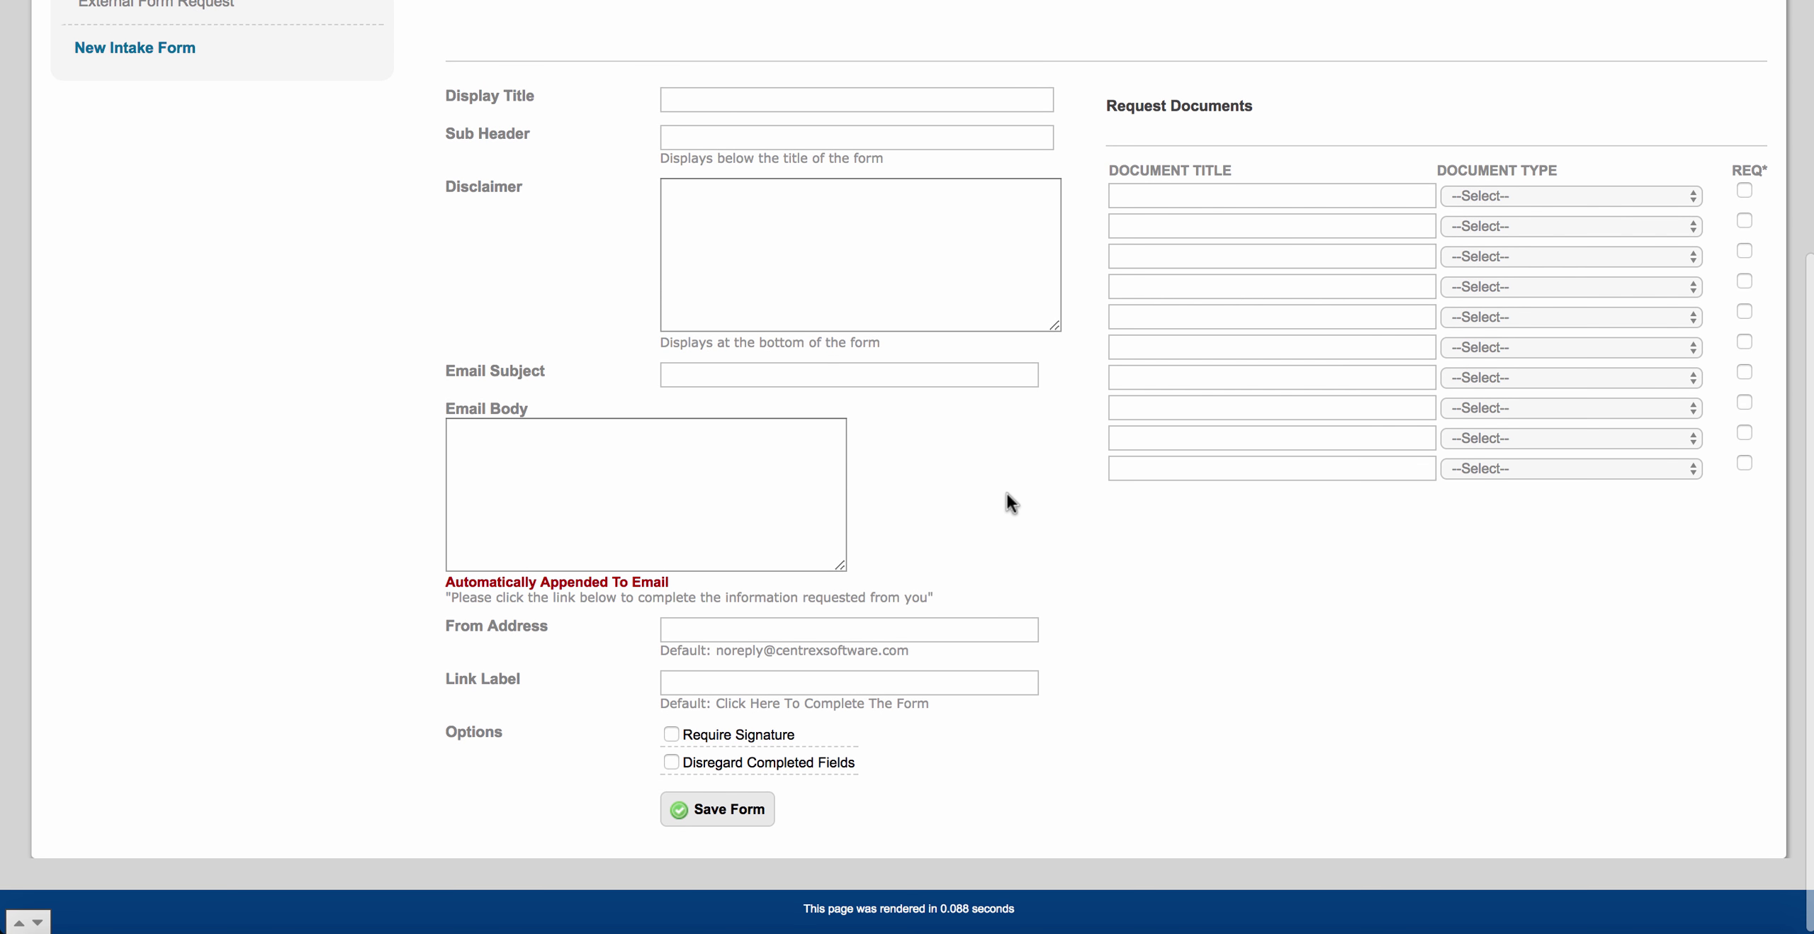
pyautogui.scroll(4, 1006, 493)
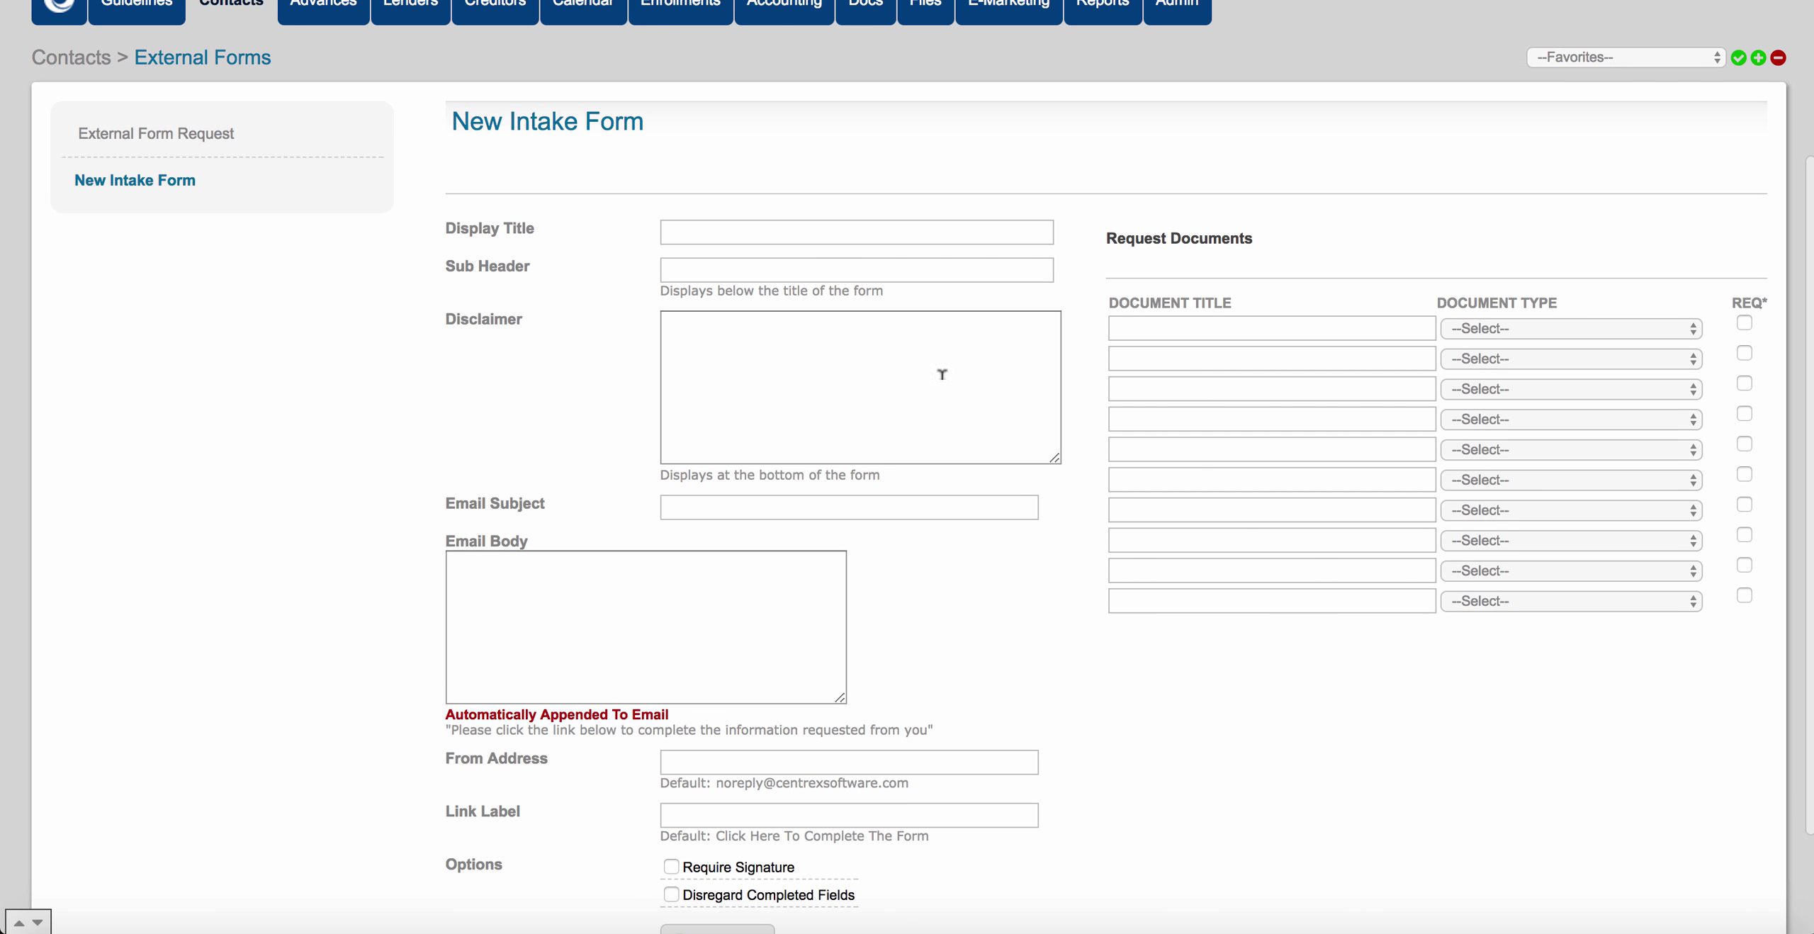
pyautogui.click(775, 232)
pyautogui.write('N')
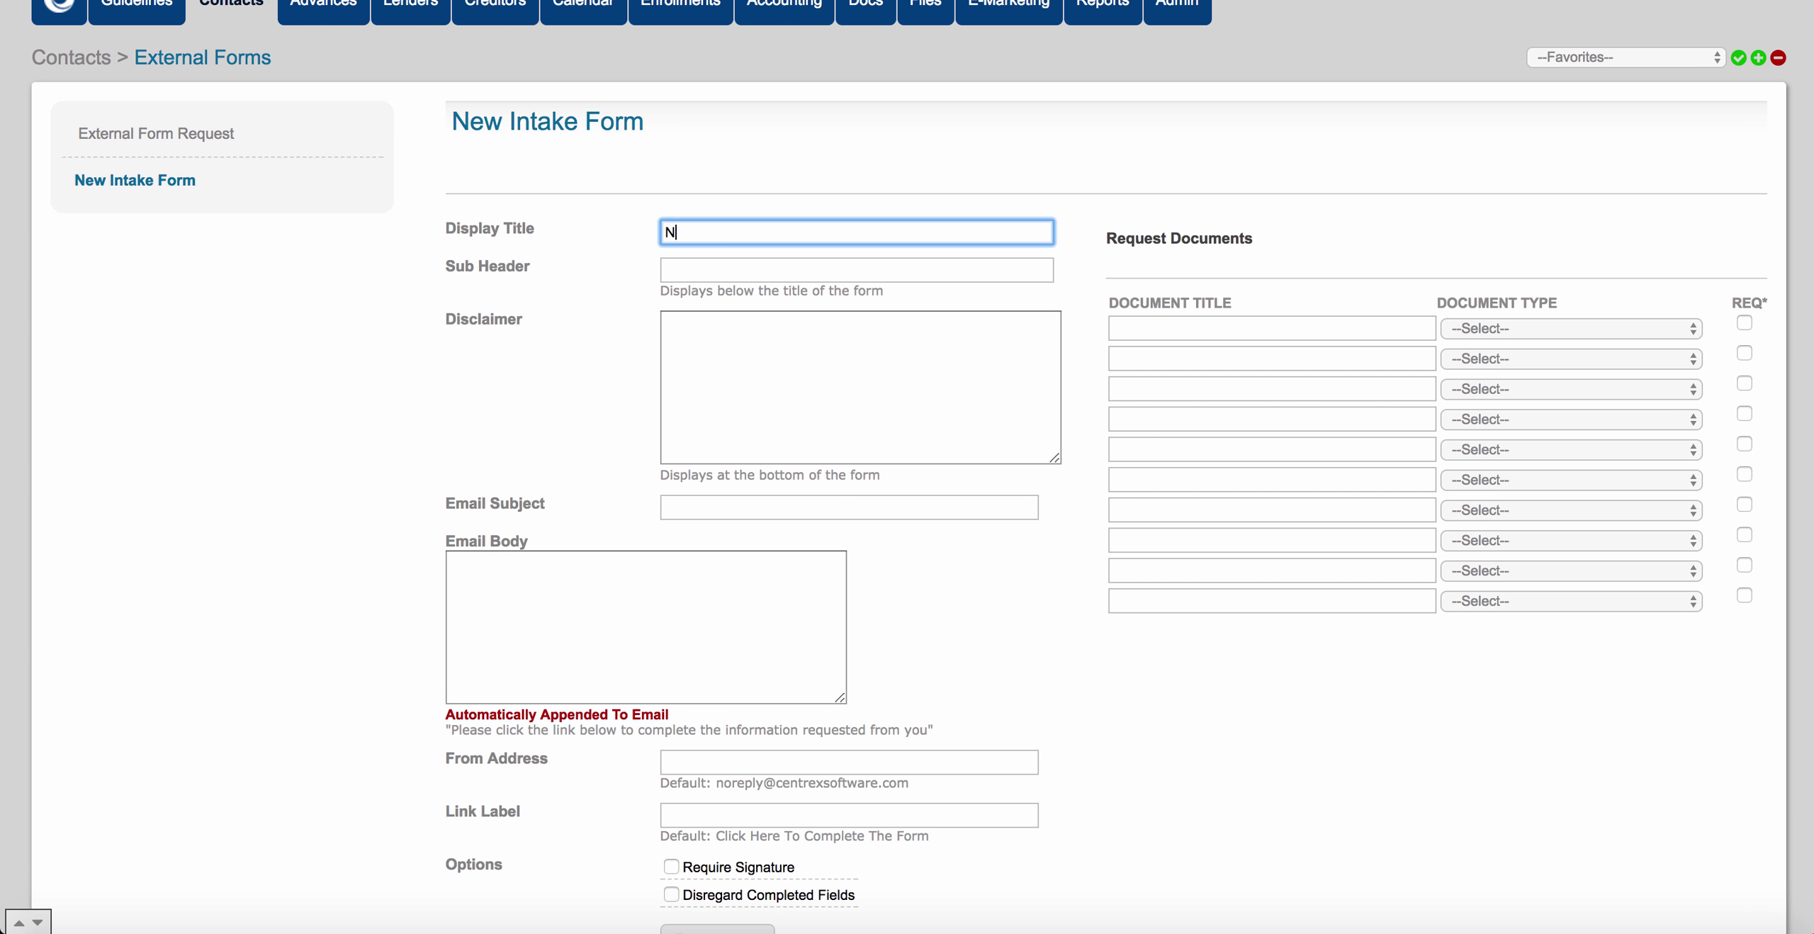
pyautogui.write('ew Application')
pyautogui.click(772, 268)
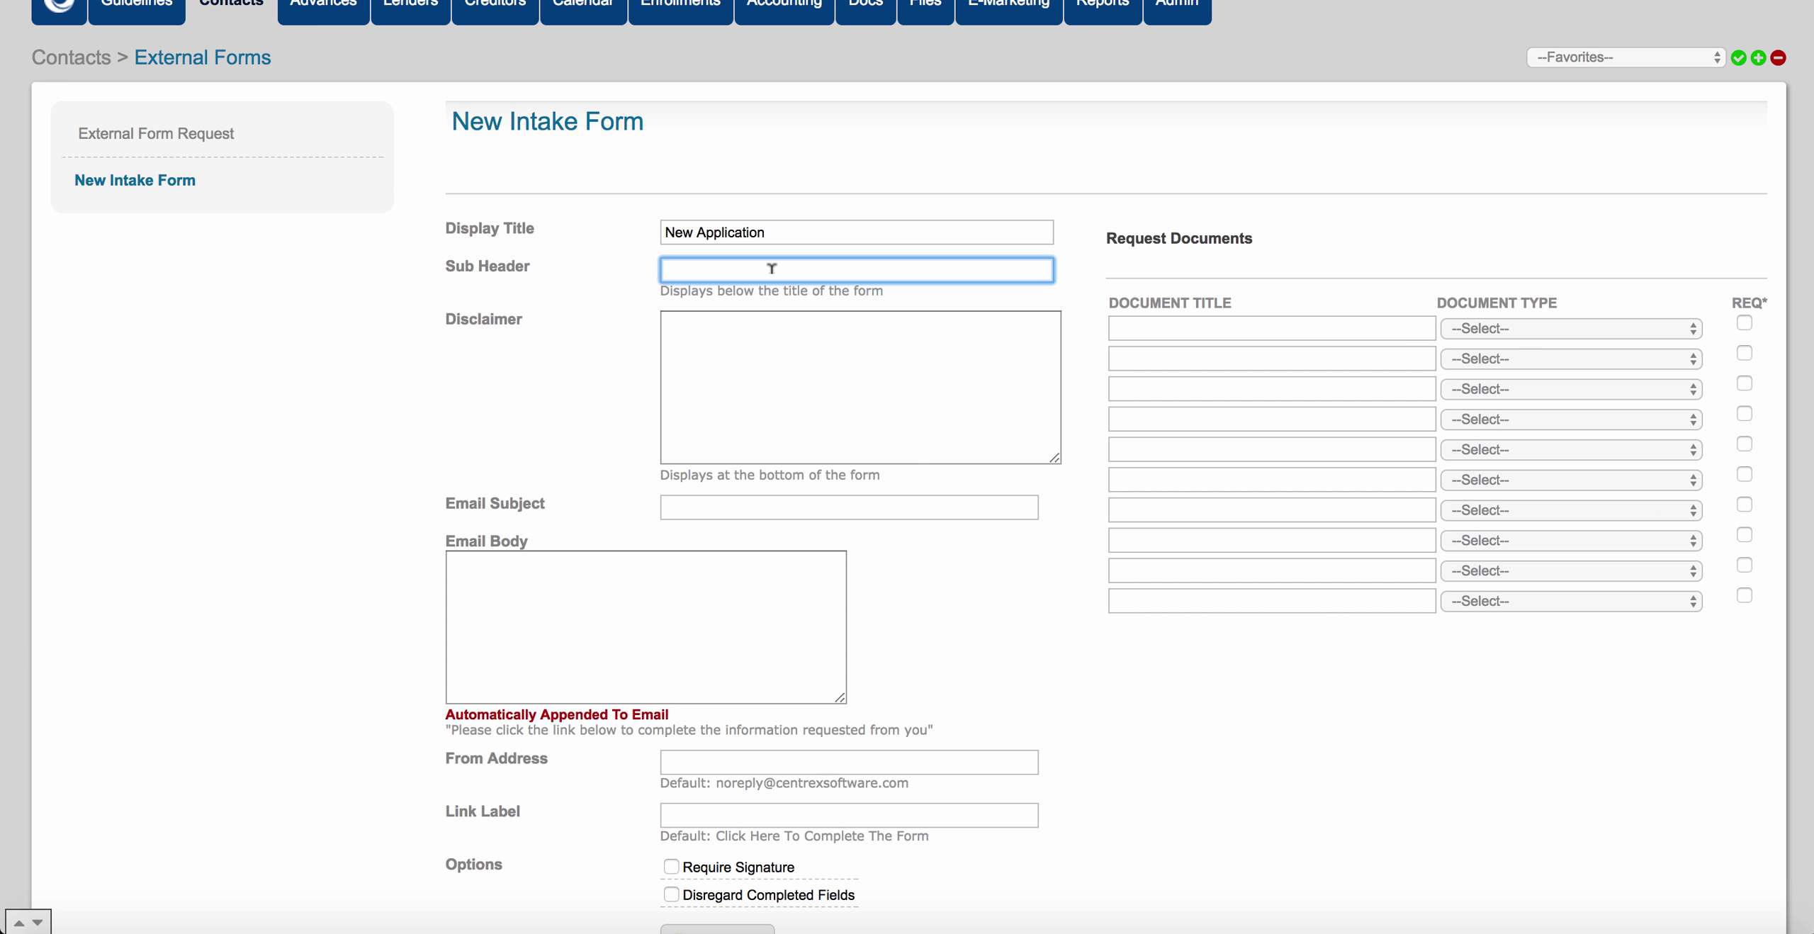
pyautogui.write('Please fill')
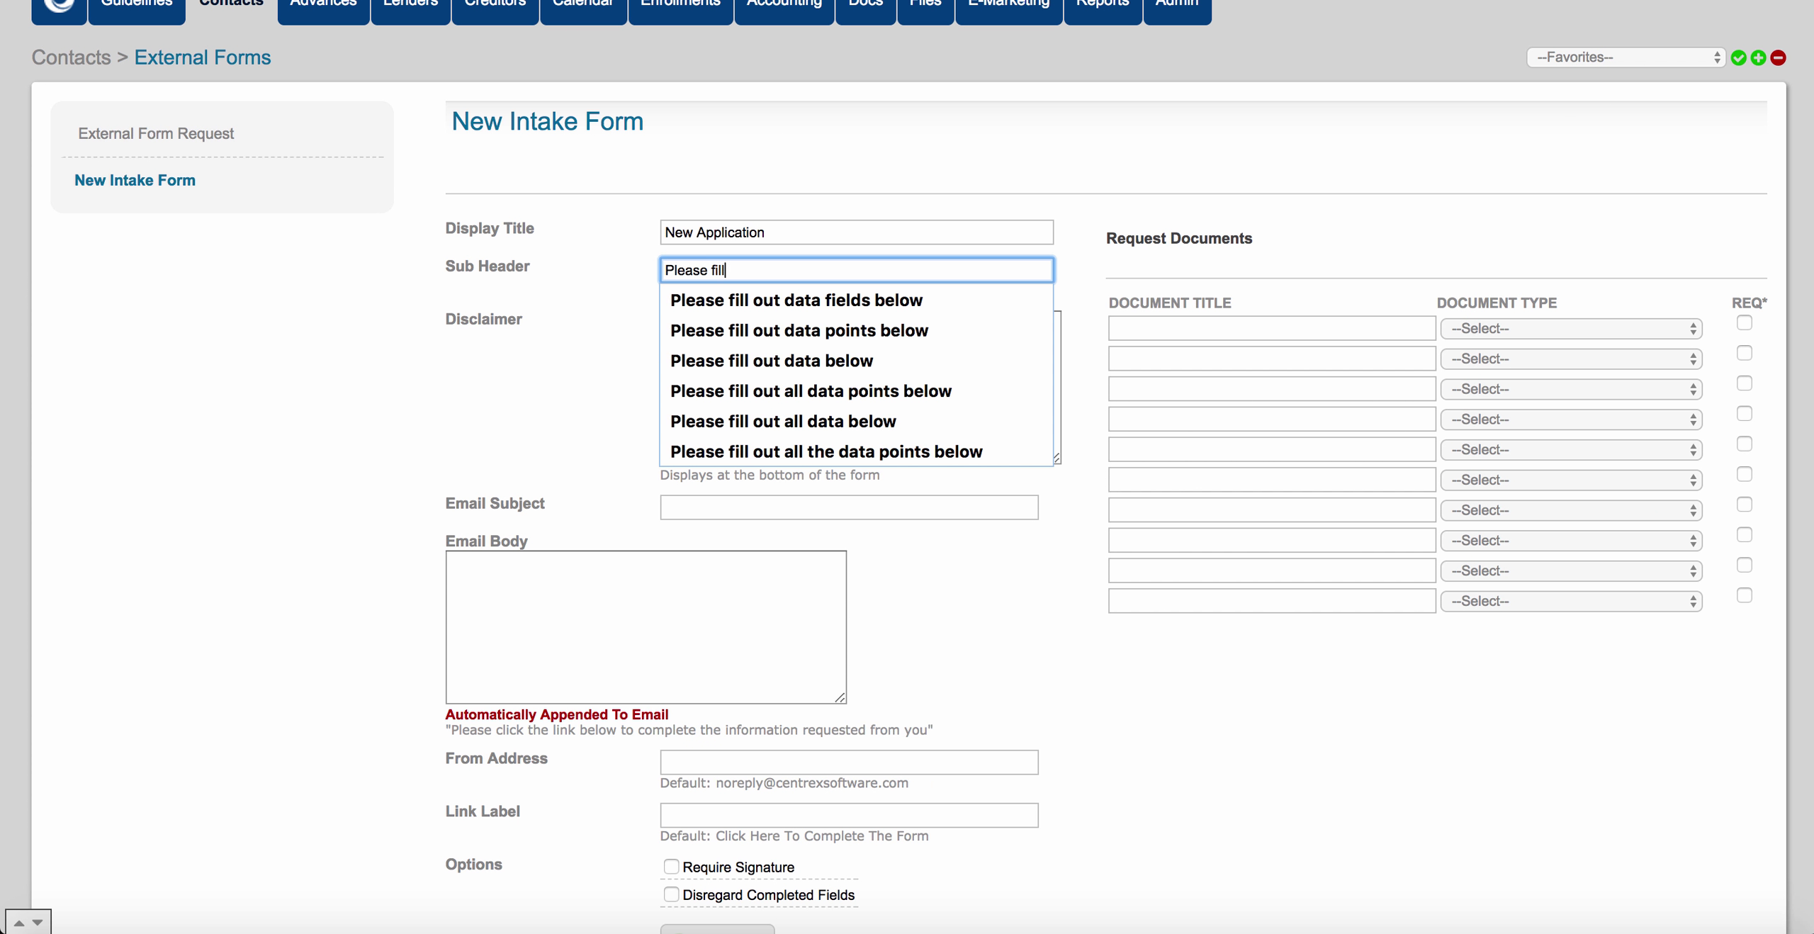
pyautogui.write(' out data po')
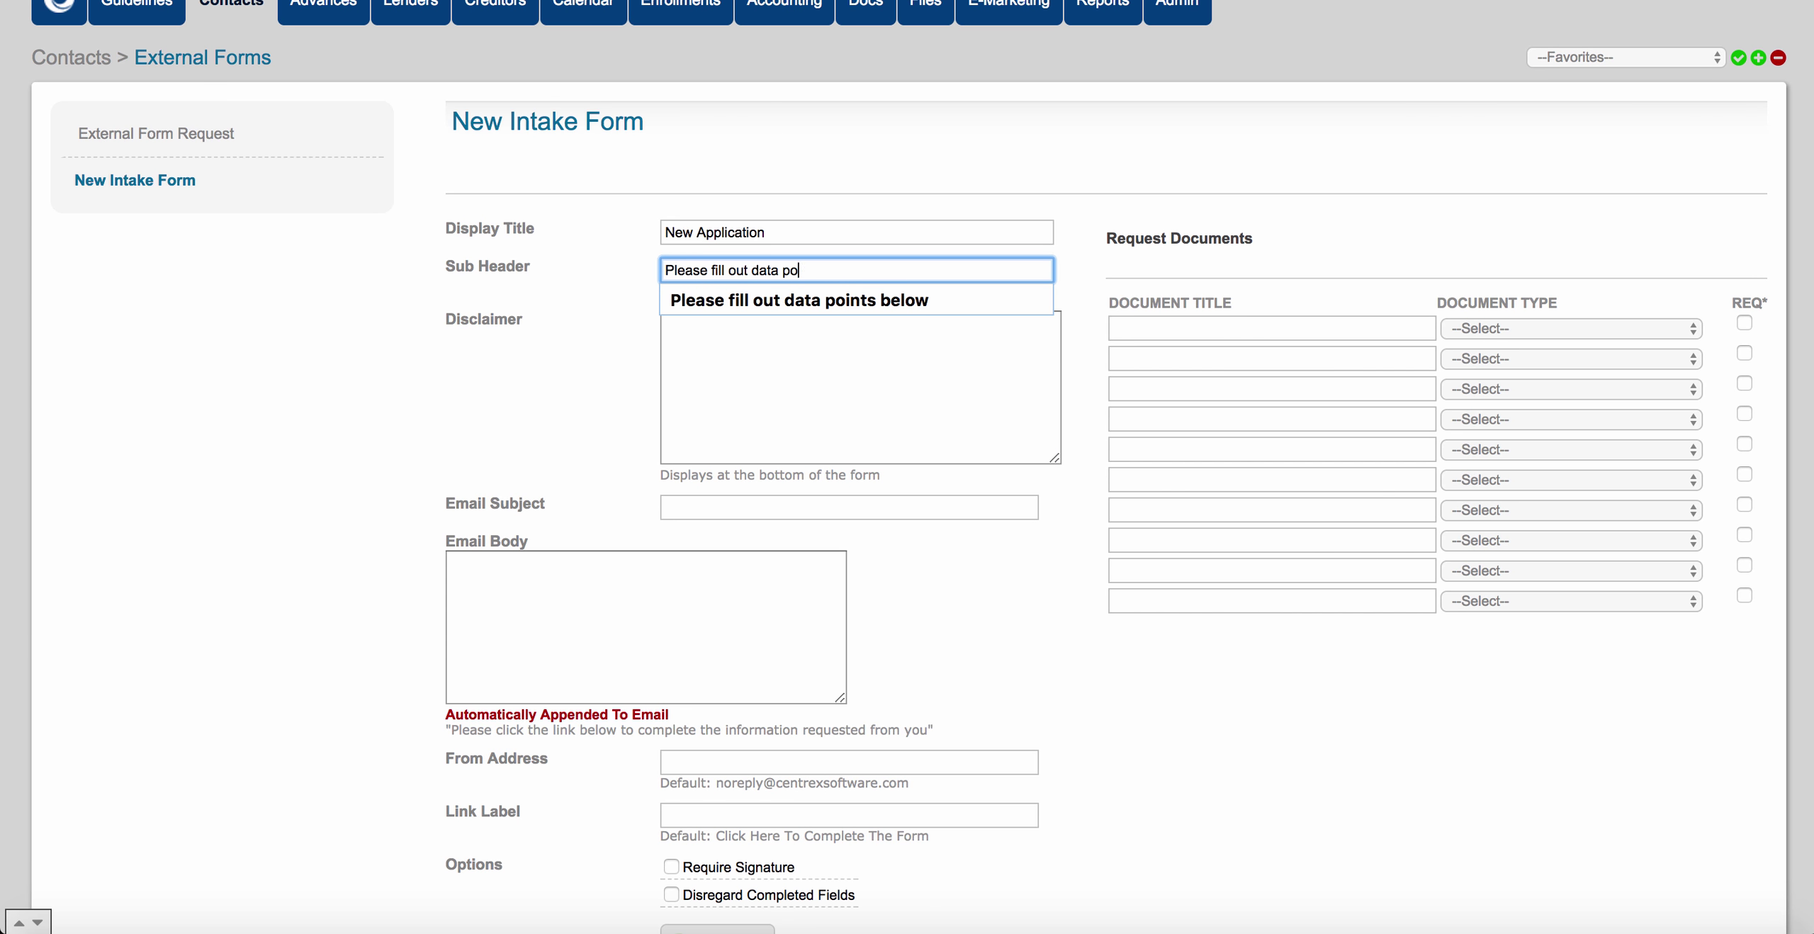
pyautogui.write('ints below')
pyautogui.click(803, 297)
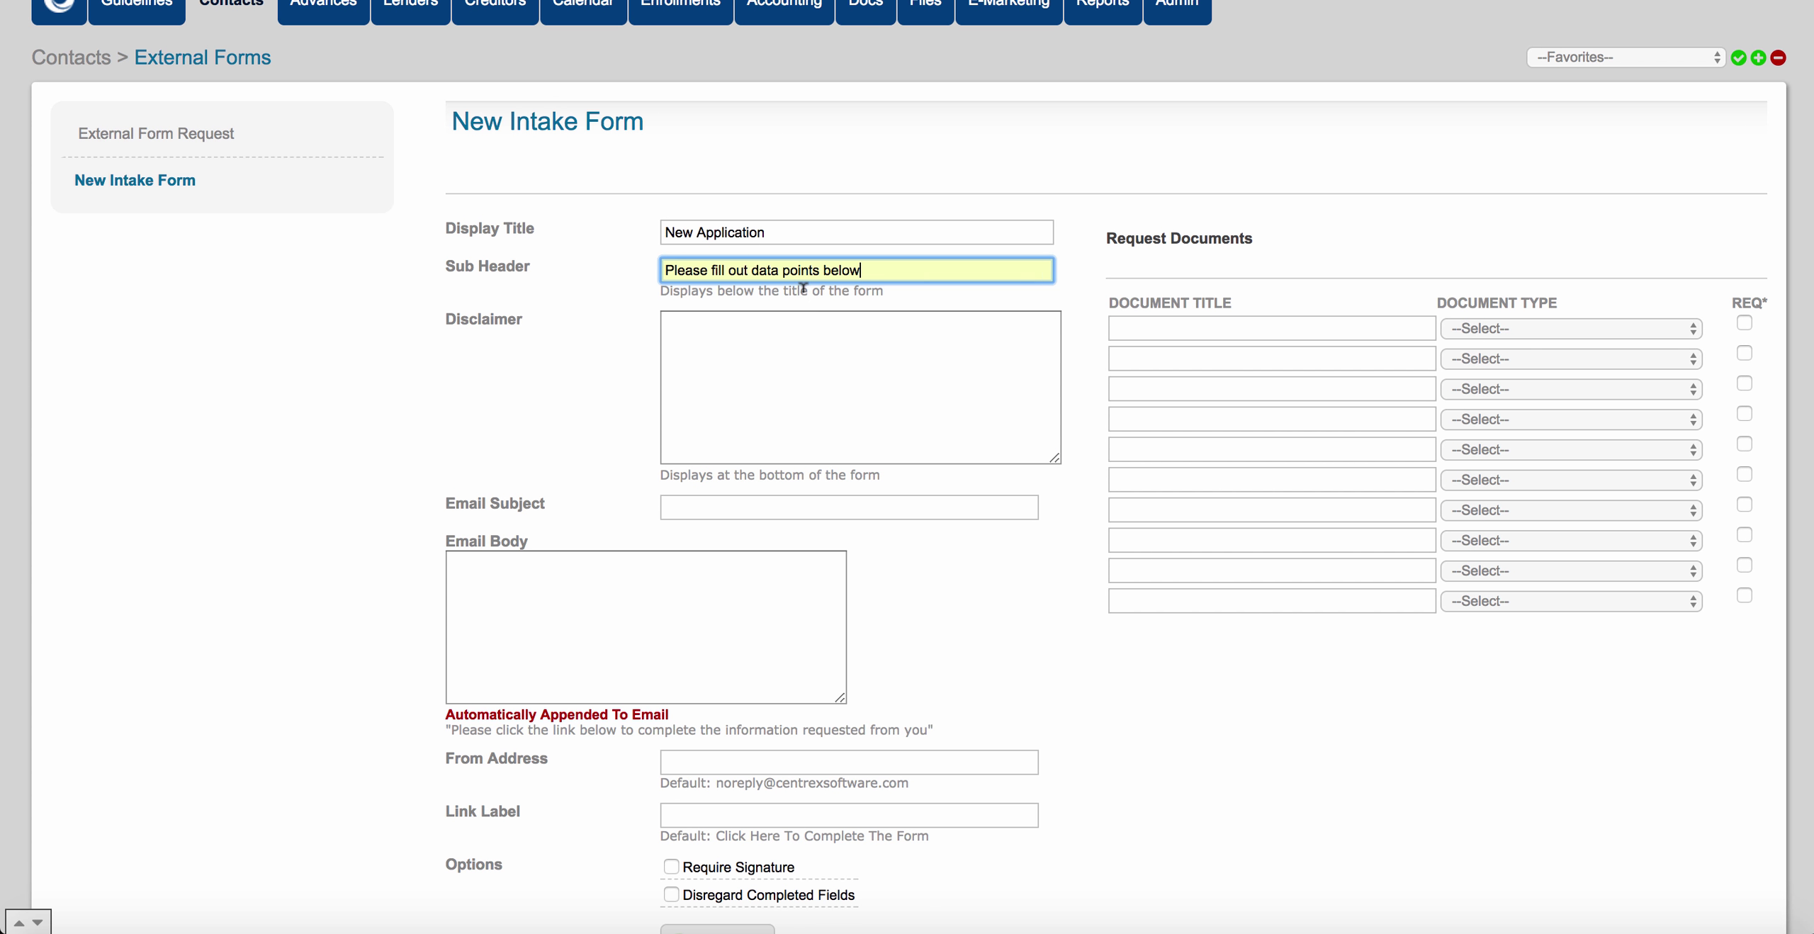
# Add the disclaimer 'By filling out the data points you agree to our terms and conditions.'.
pyautogui.click(803, 347)
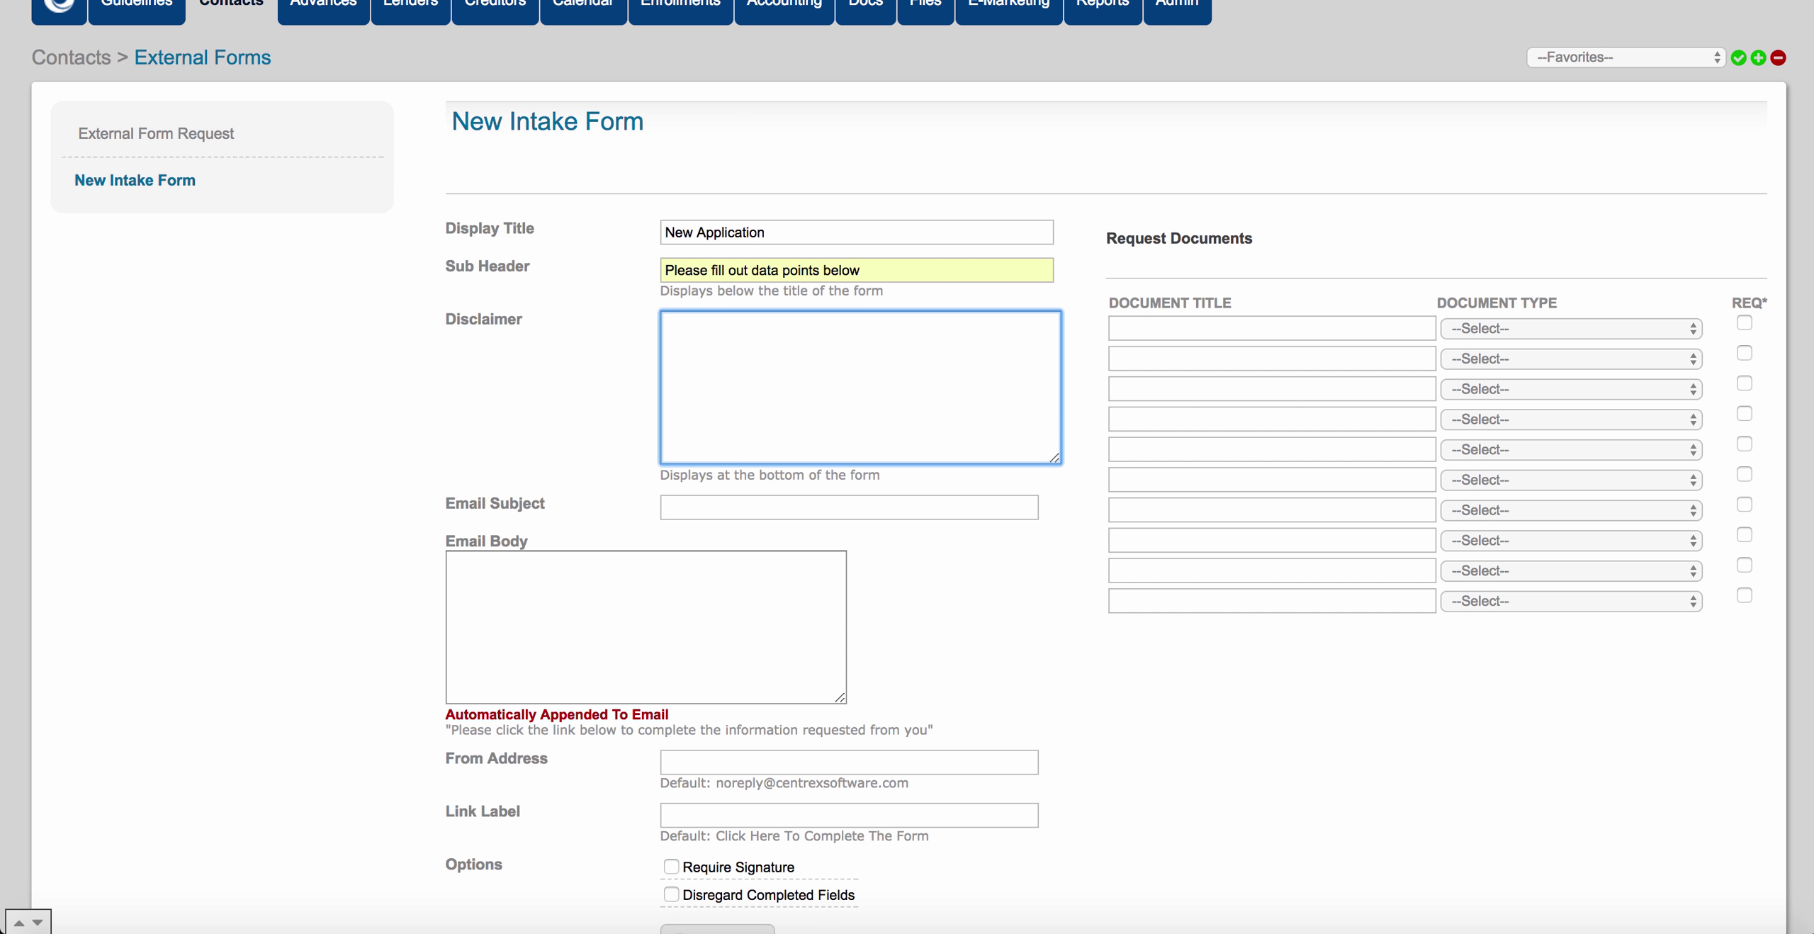
pyautogui.write('By filling out the data points you agr')
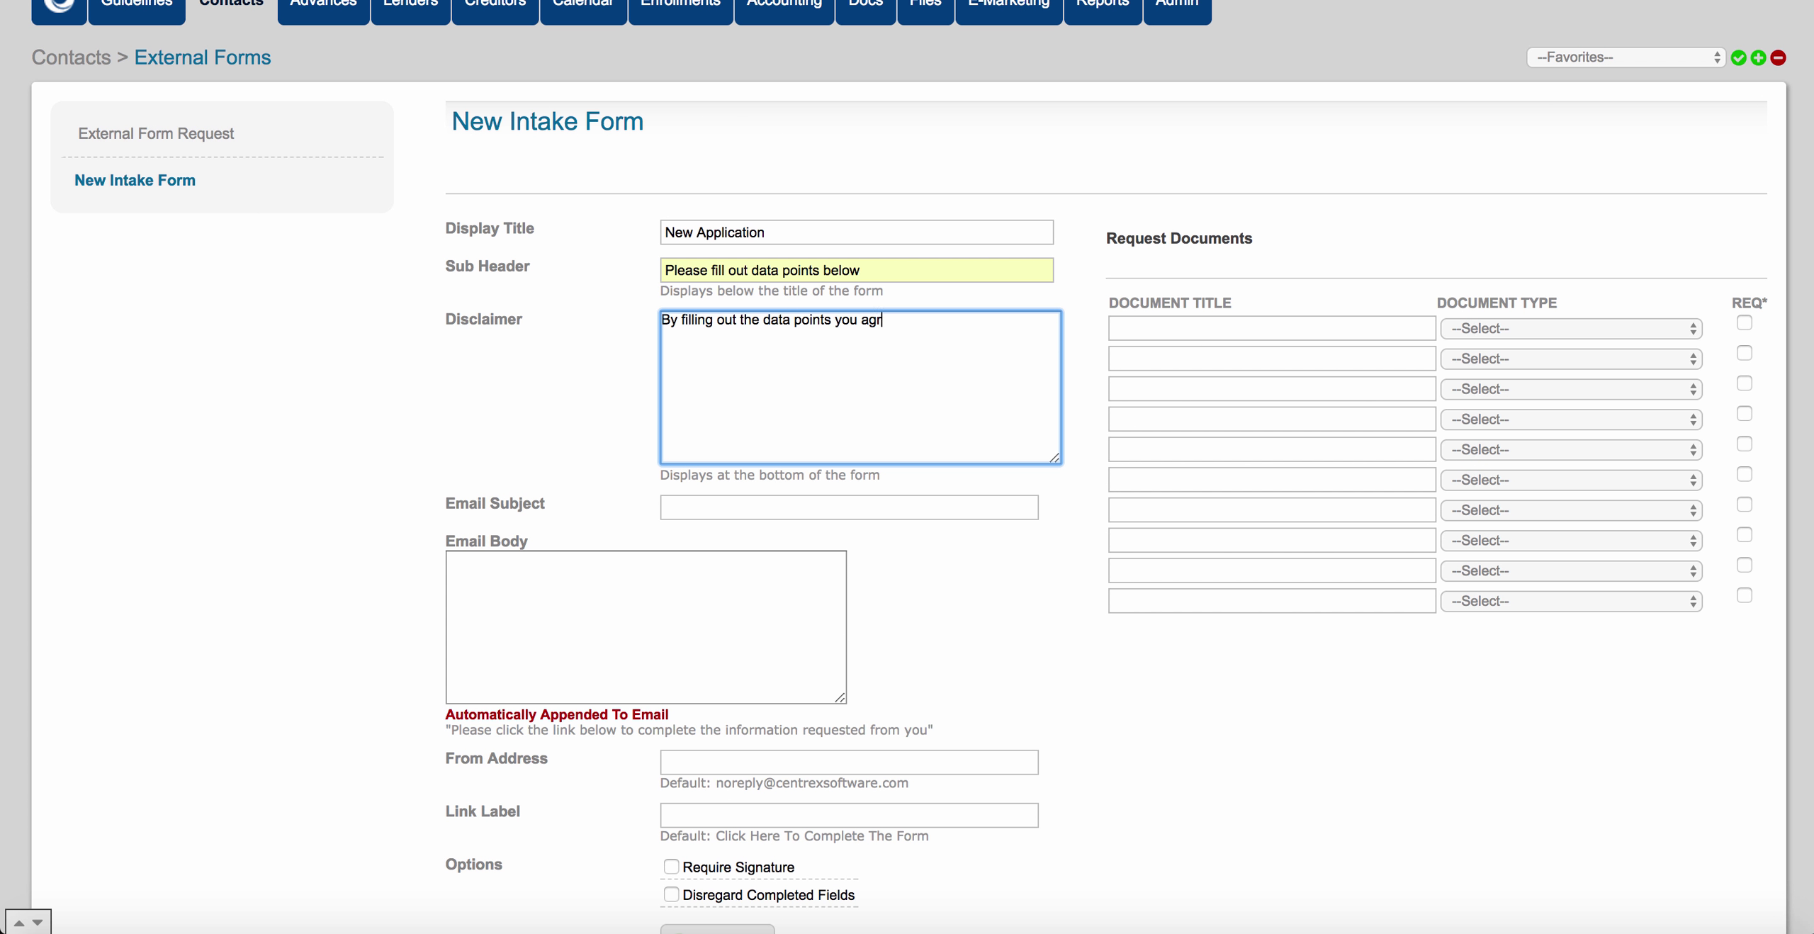
pyautogui.write('ee to our terms and conditions.')
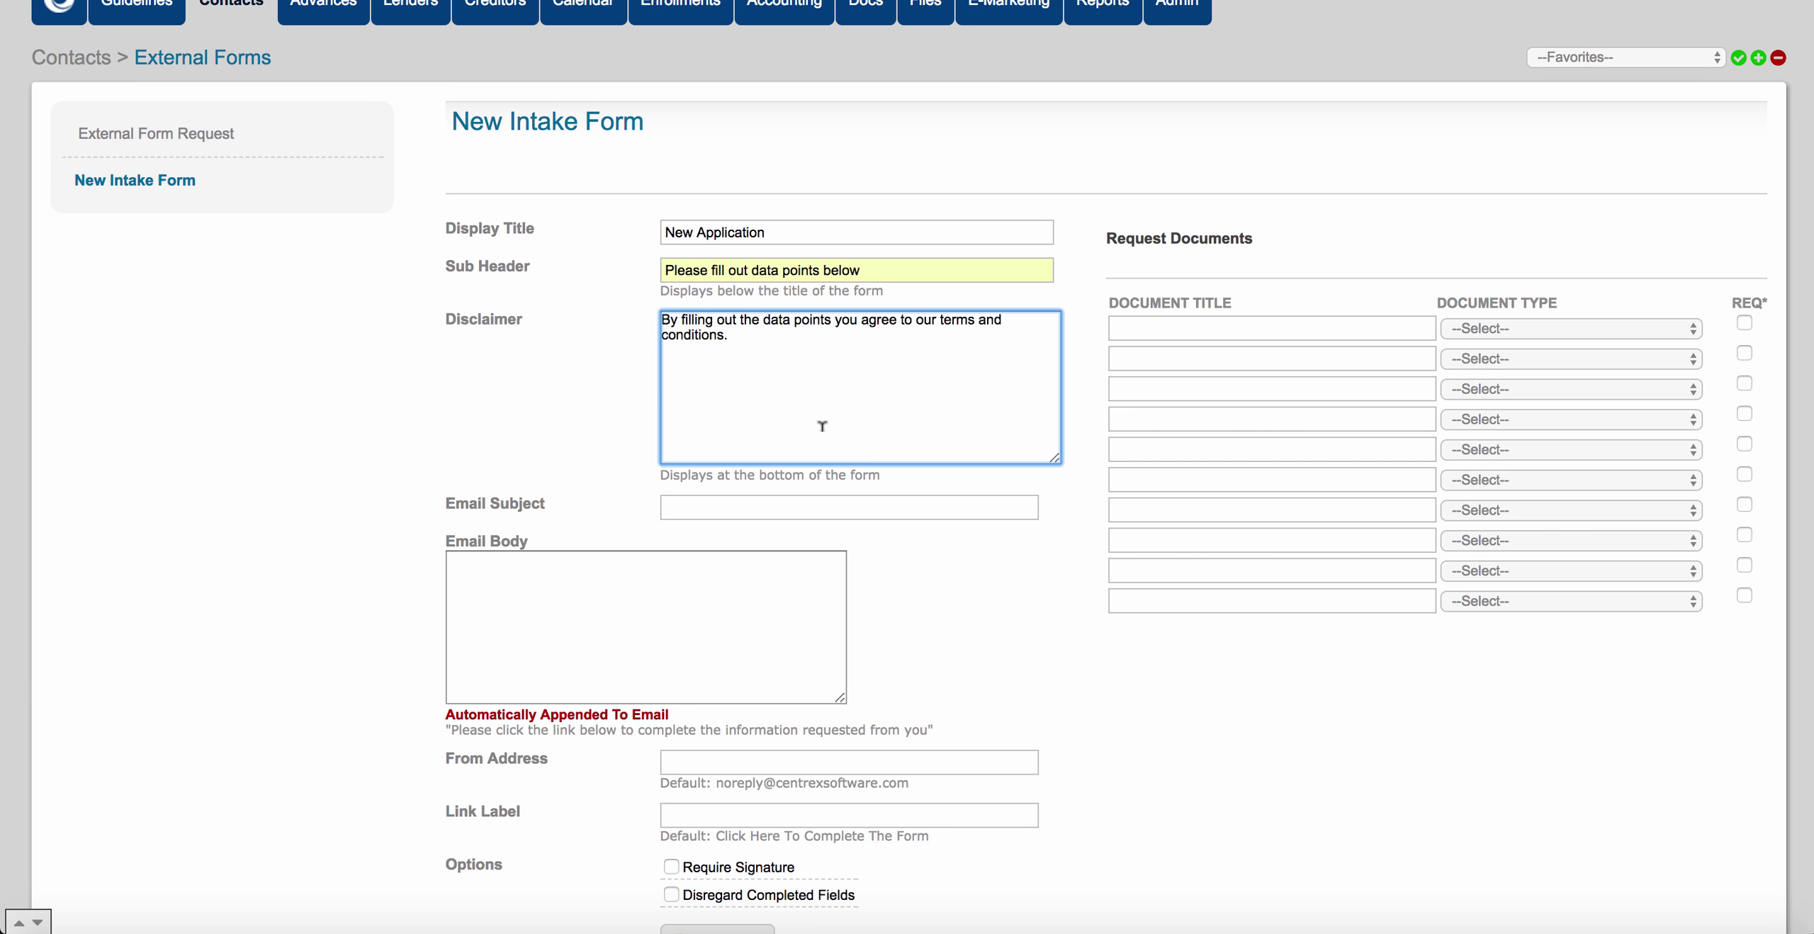
pyautogui.click(748, 500)
# Enter subject 'New Application - Centrex Software', body 'Please see link below for your application.', and the company's info sender address.
pyautogui.write('New')
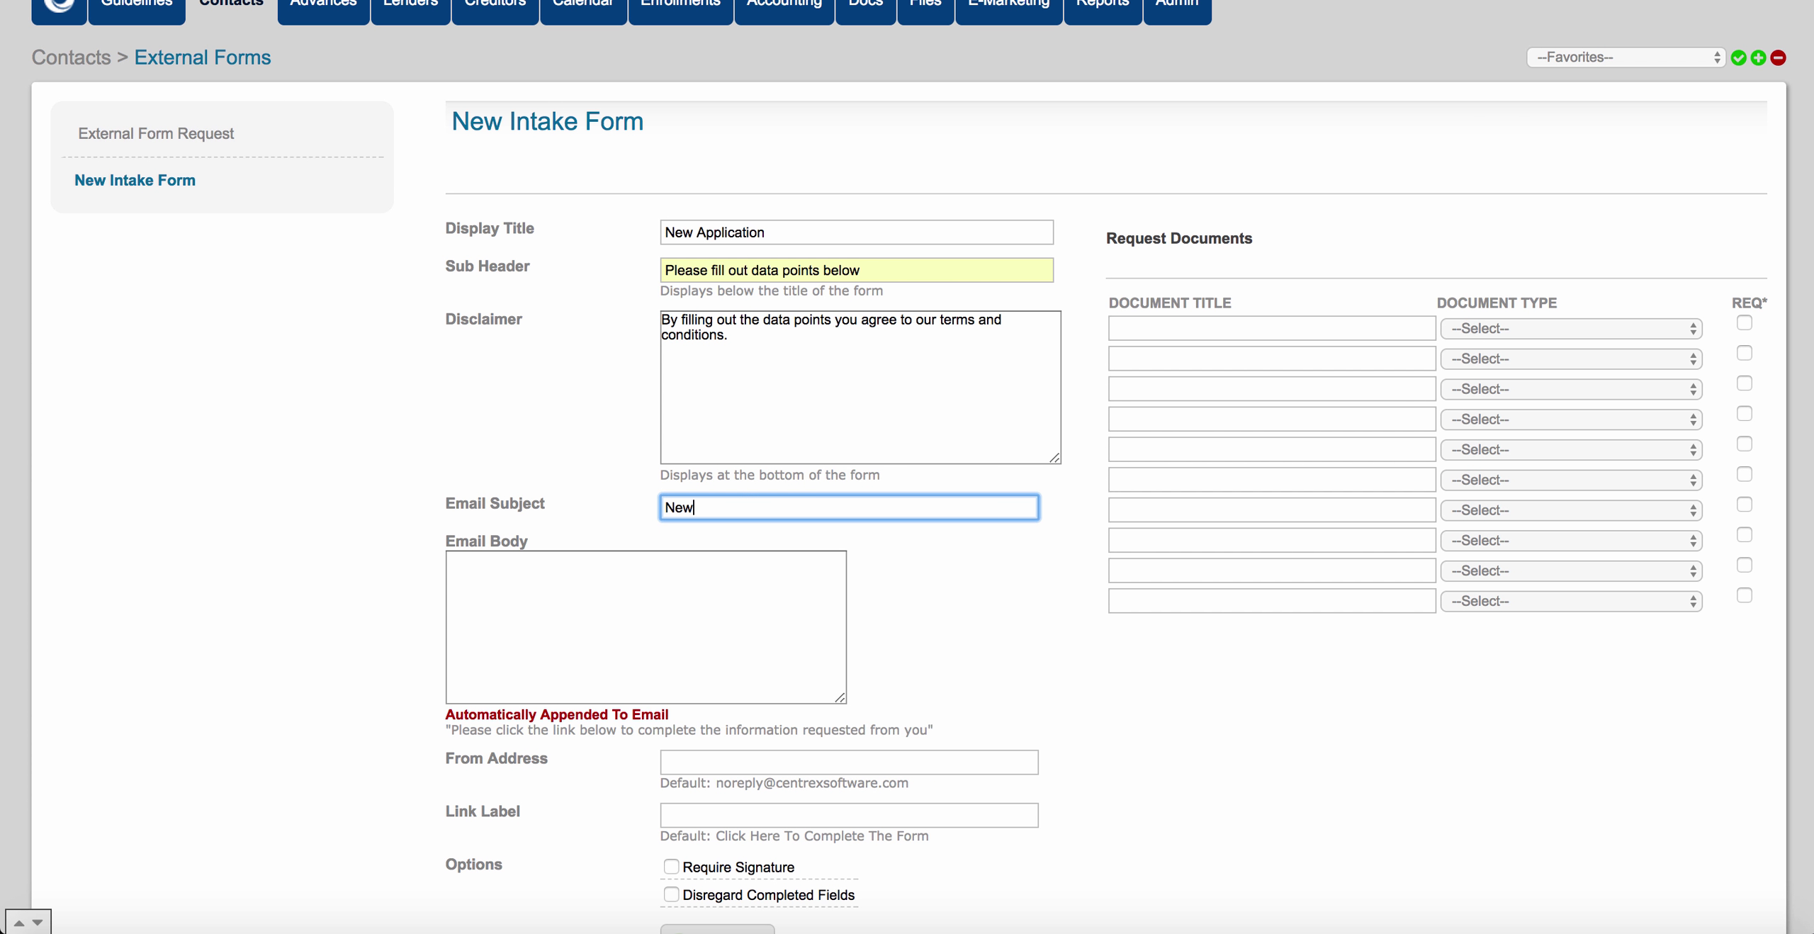
pyautogui.write(' Application - Centrex Software')
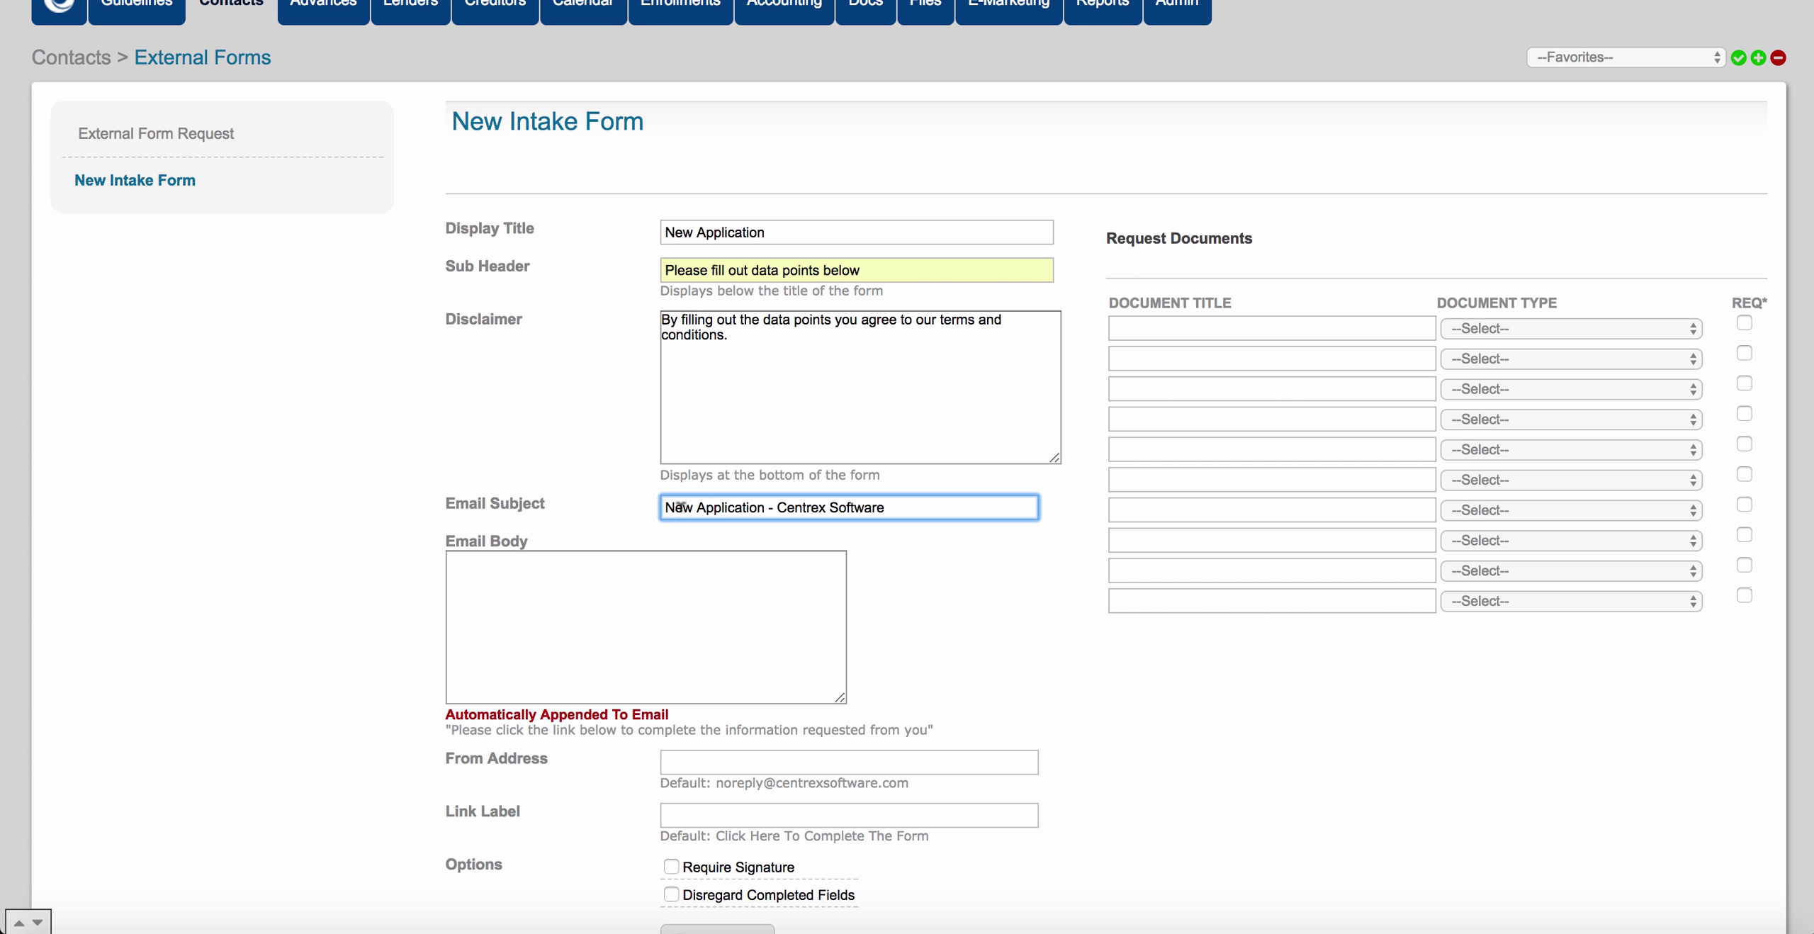
pyautogui.scroll(-3, 372, 603)
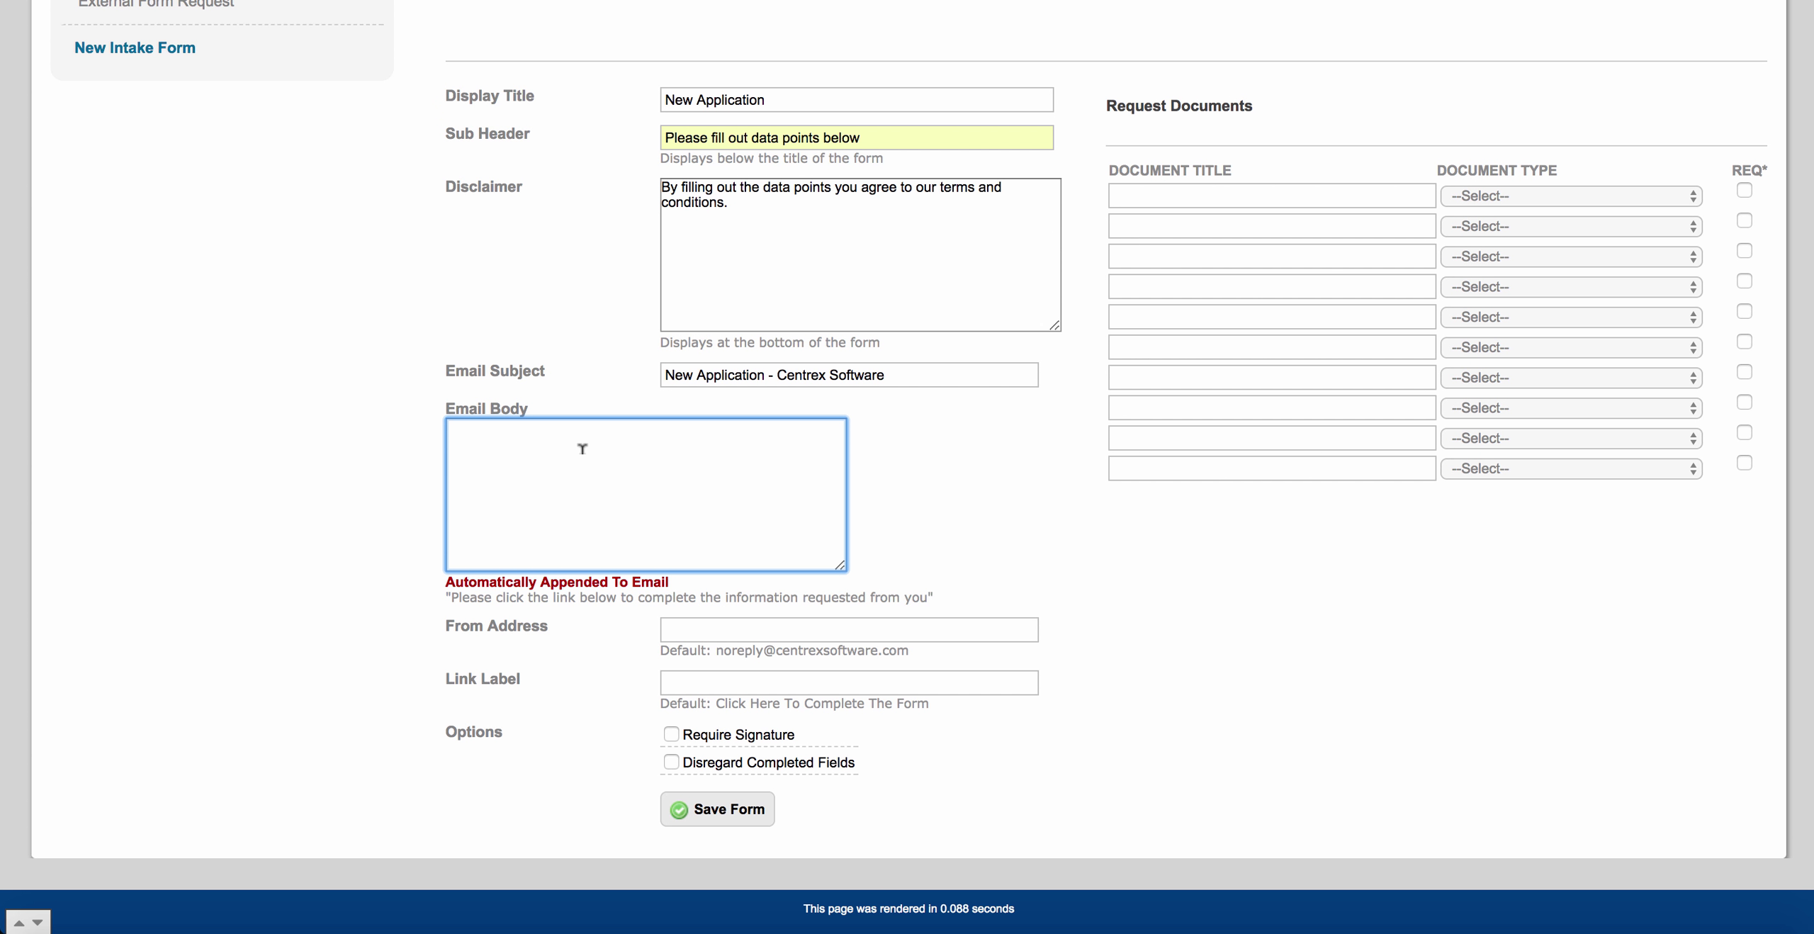
pyautogui.write('Please see link below for your appl')
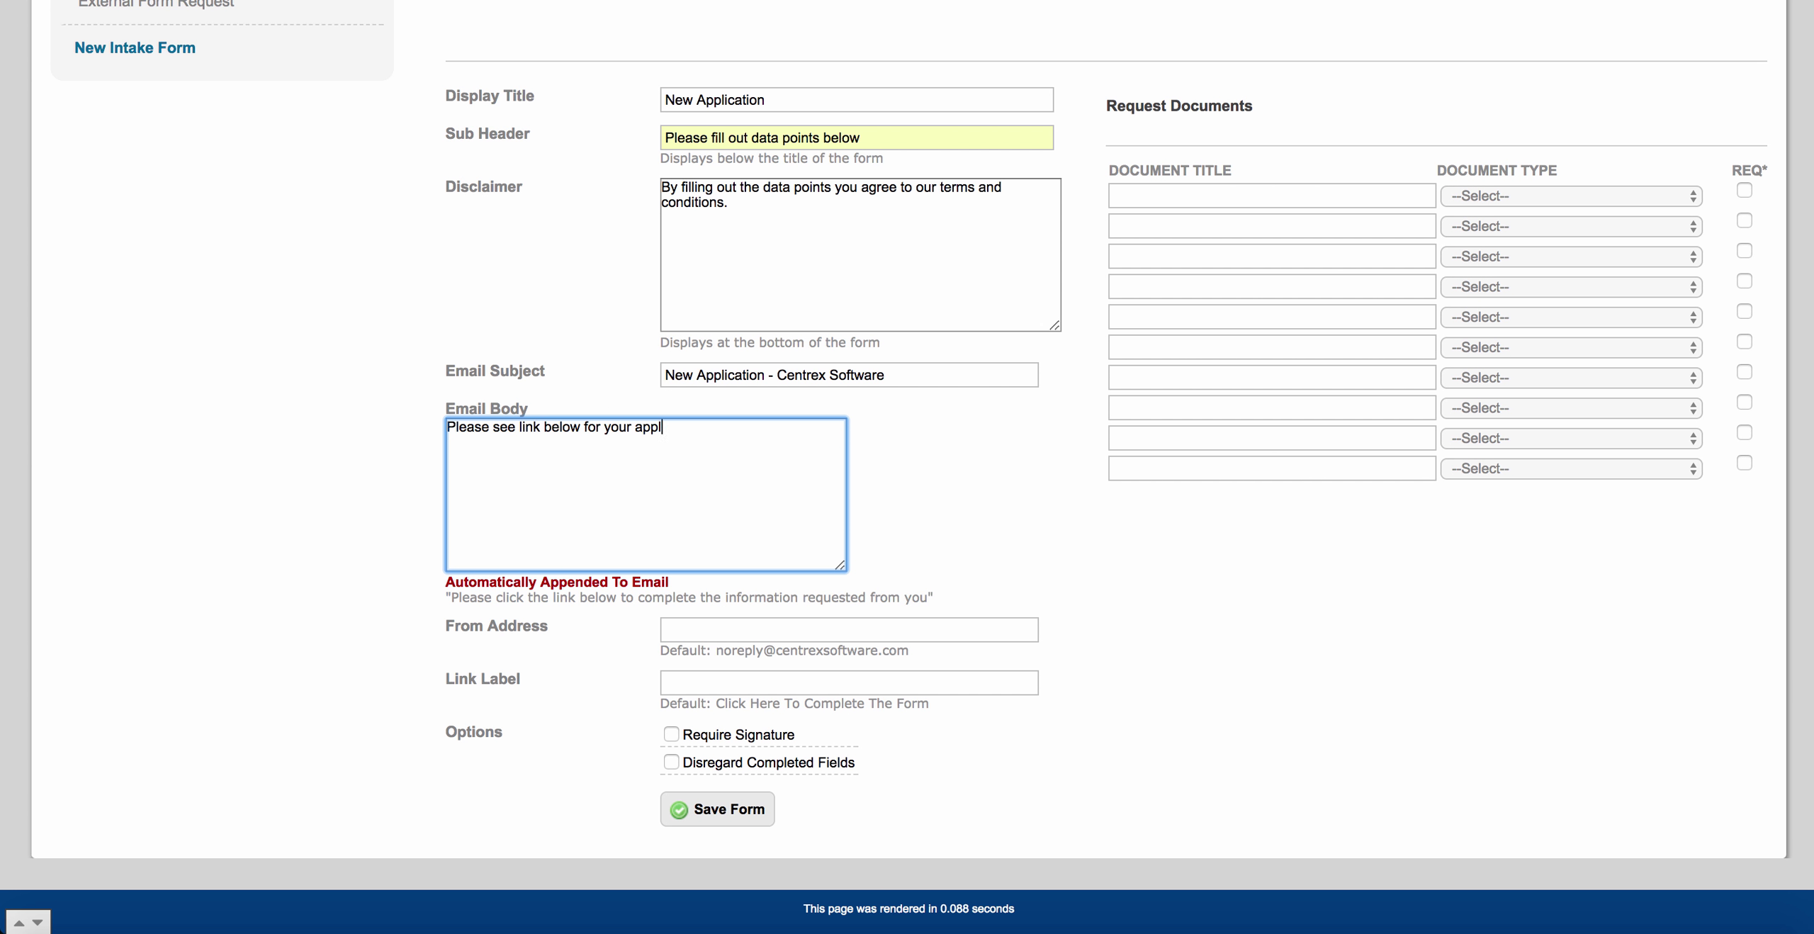
pyautogui.write('ication.')
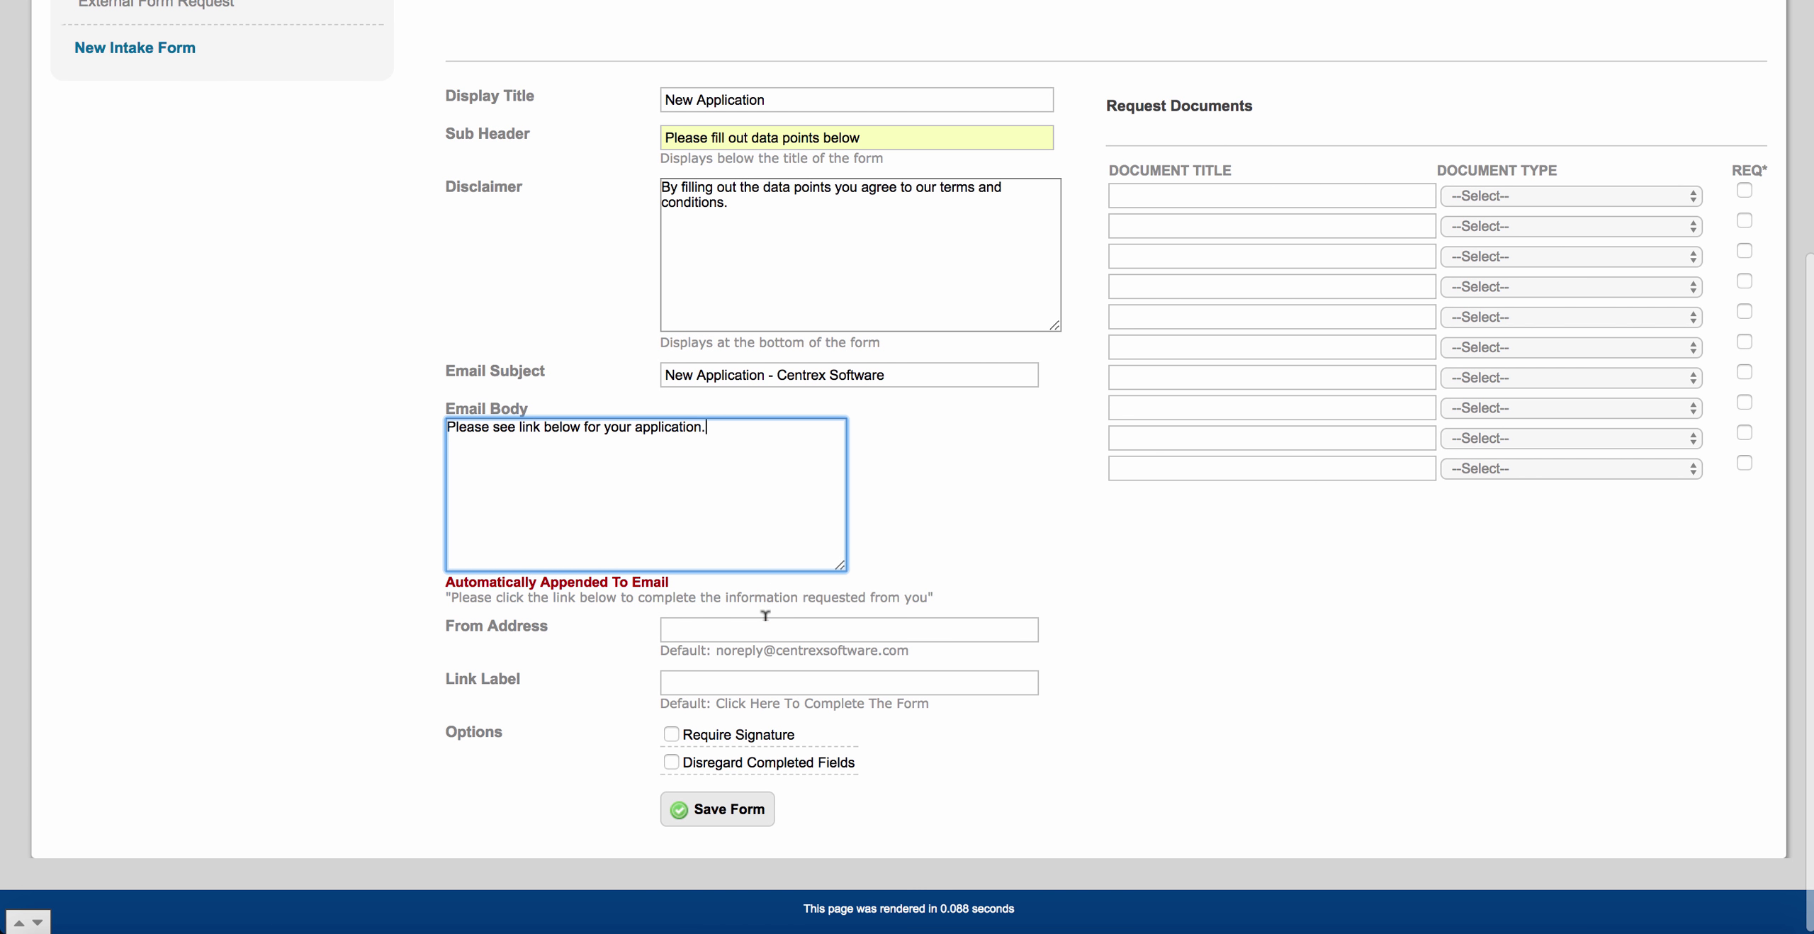
pyautogui.click(766, 618)
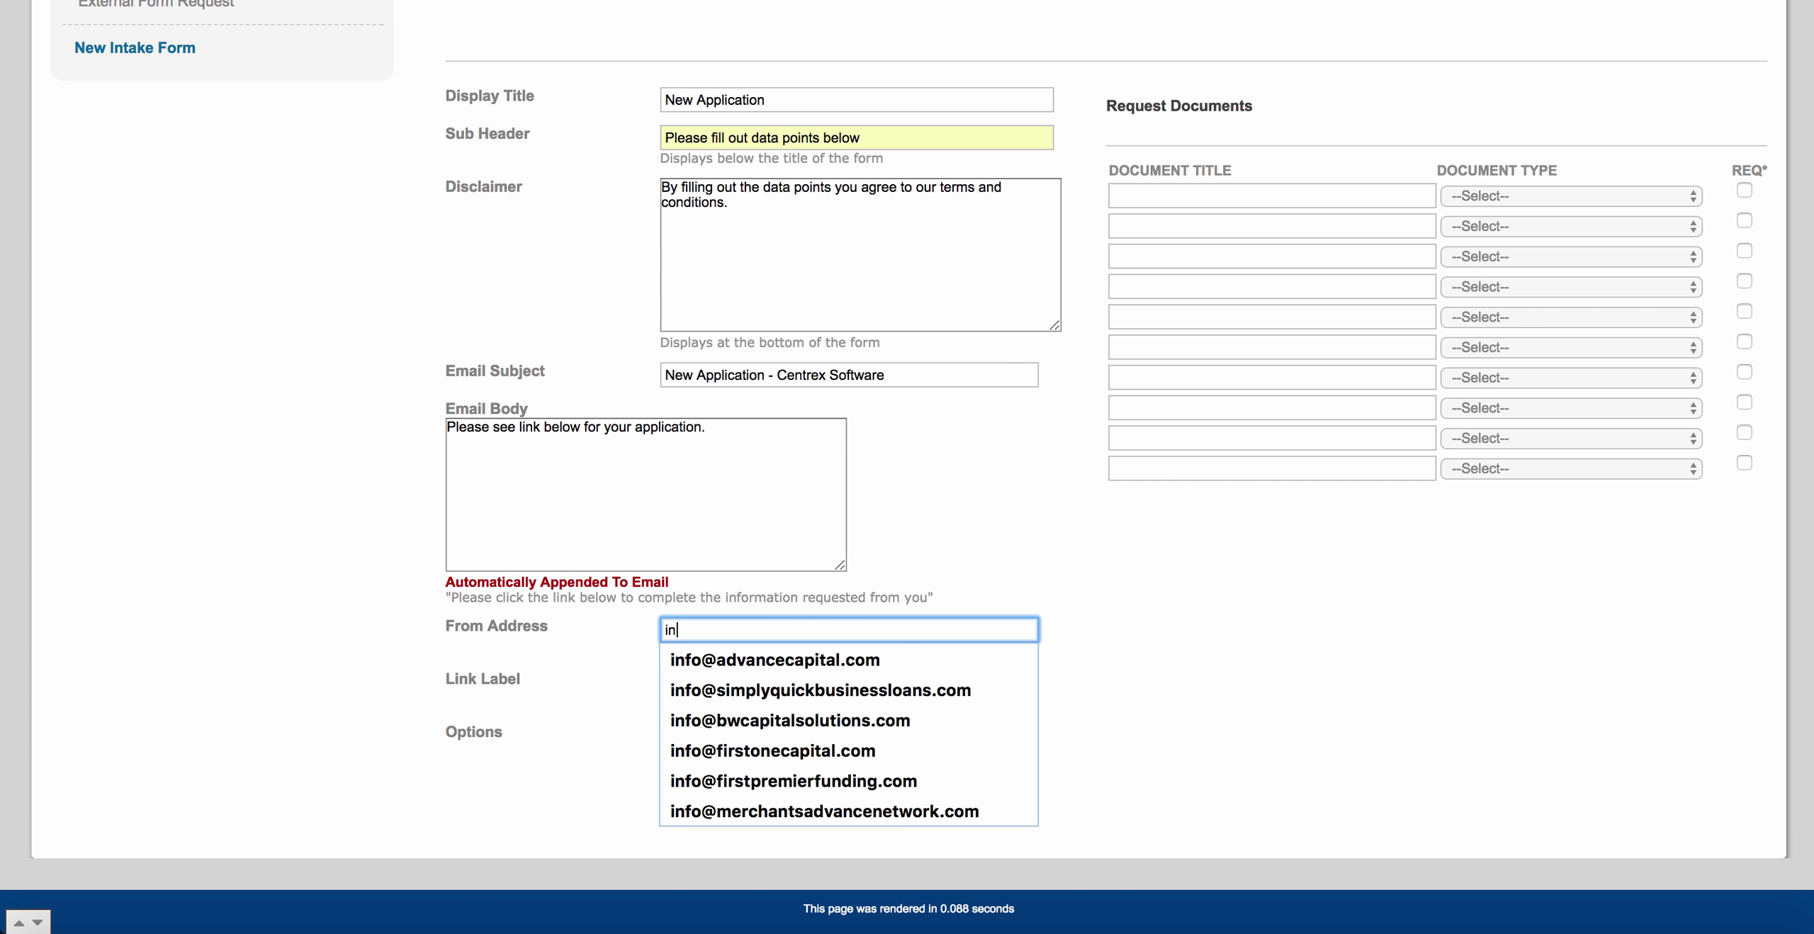
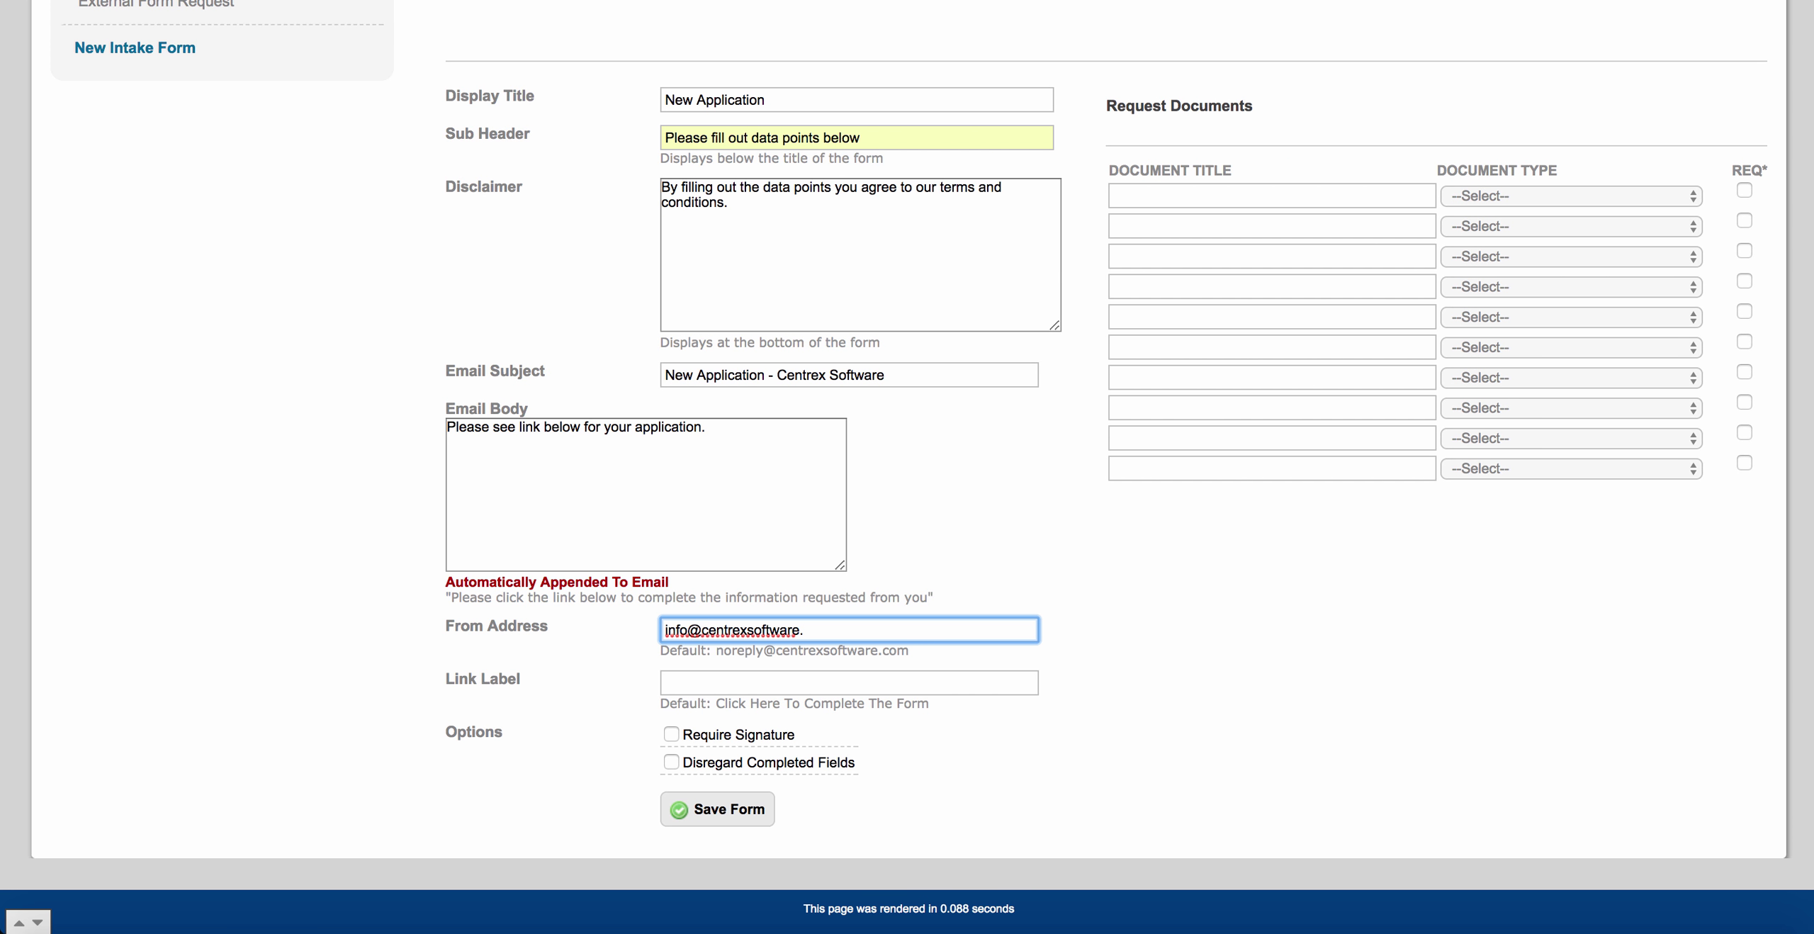
# Select the default Link Label wording so it can be replaced.
pyautogui.click(713, 682)
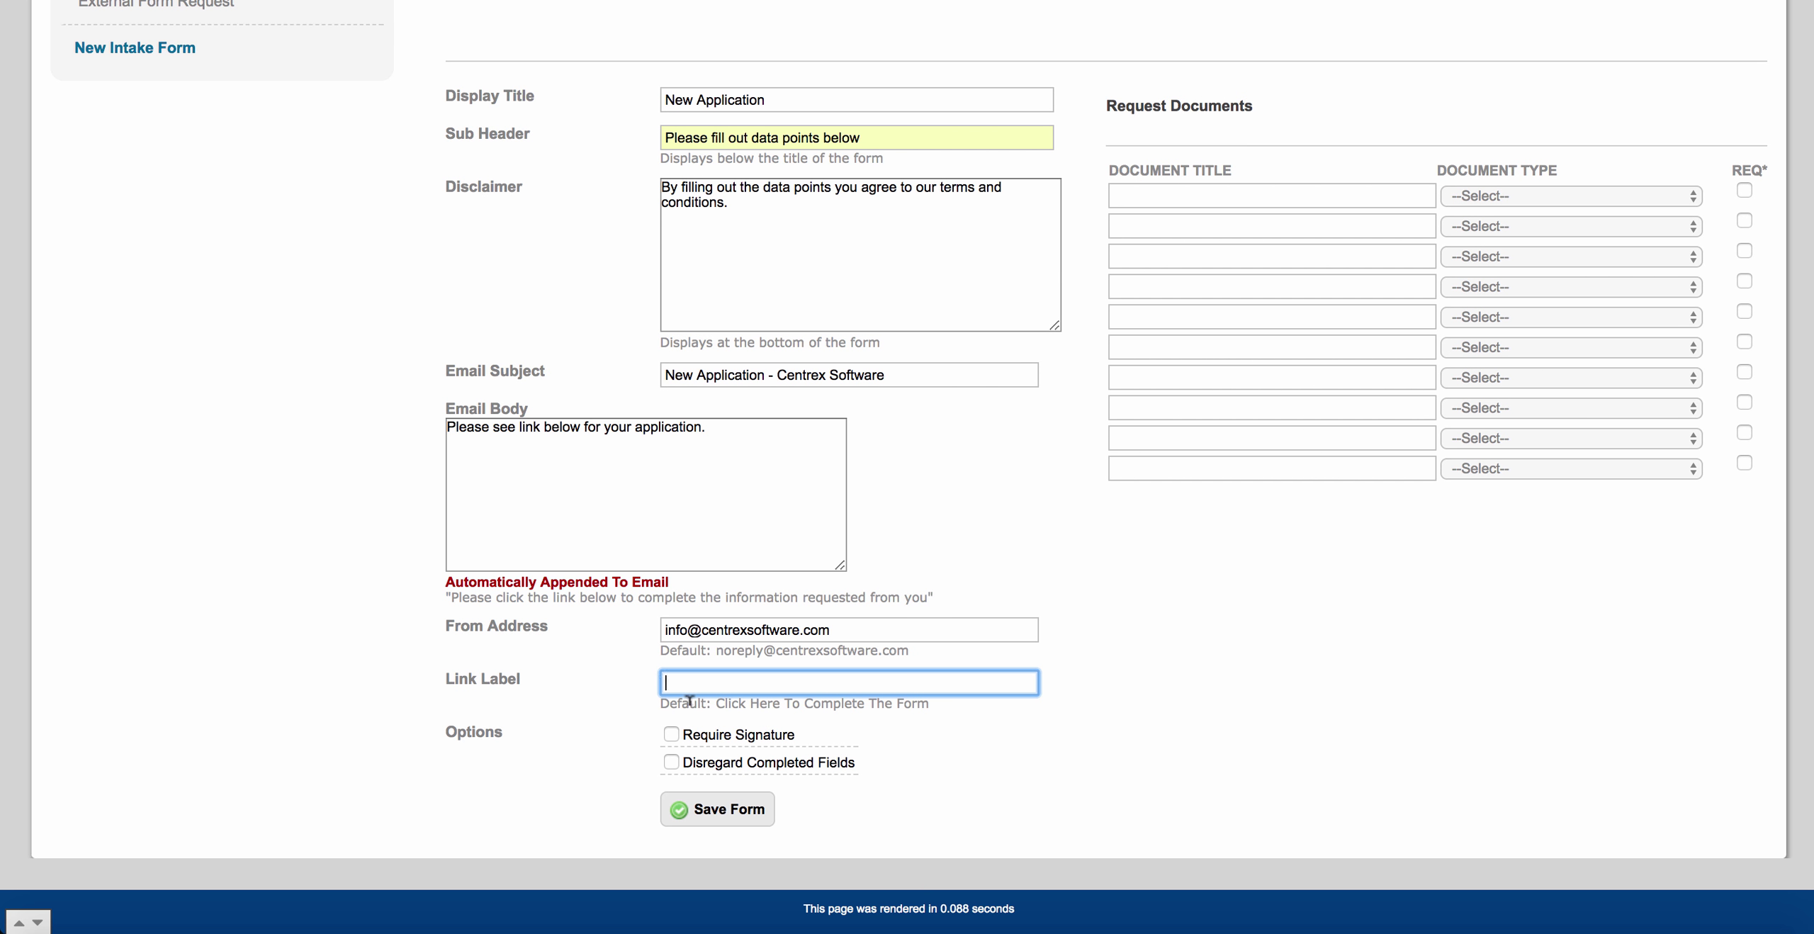
pyautogui.moveTo(716, 702); pyautogui.dragTo(934, 703)
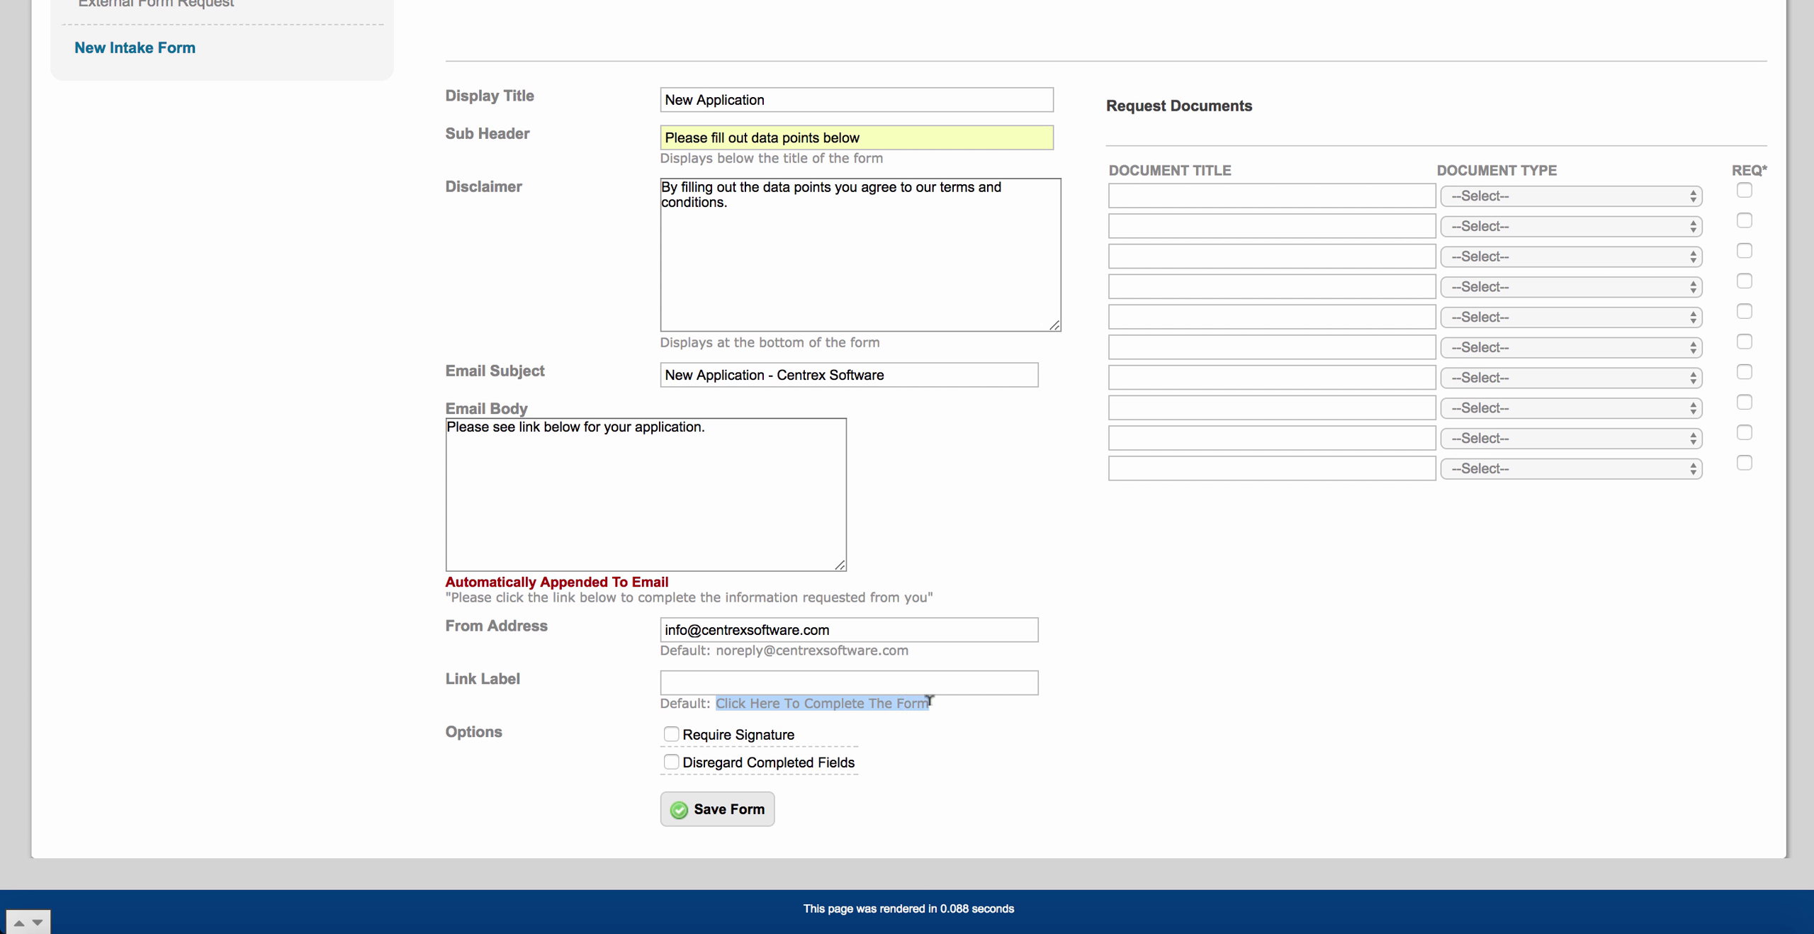
pyautogui.click(932, 703)
pyautogui.click(939, 684)
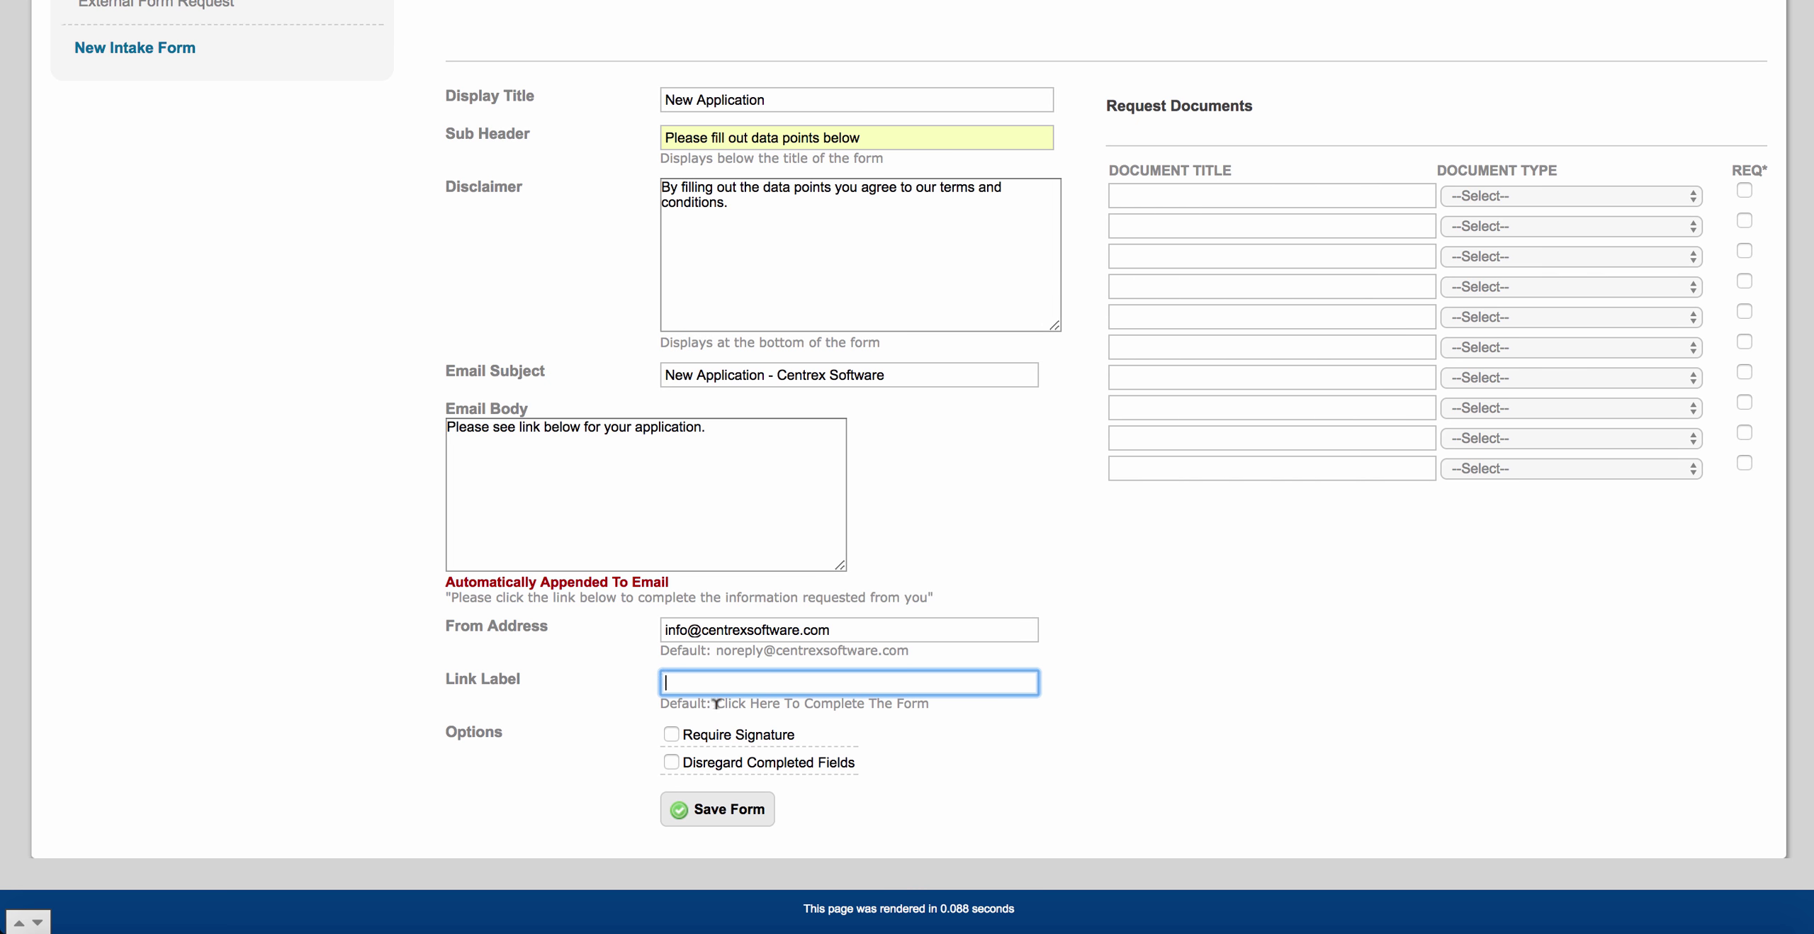
pyautogui.moveTo(716, 703); pyautogui.dragTo(947, 700)
pyautogui.click(895, 679)
# Tick Require Signature under Options, leaving Disregard Completed Fields unticked.
pyautogui.click(670, 735)
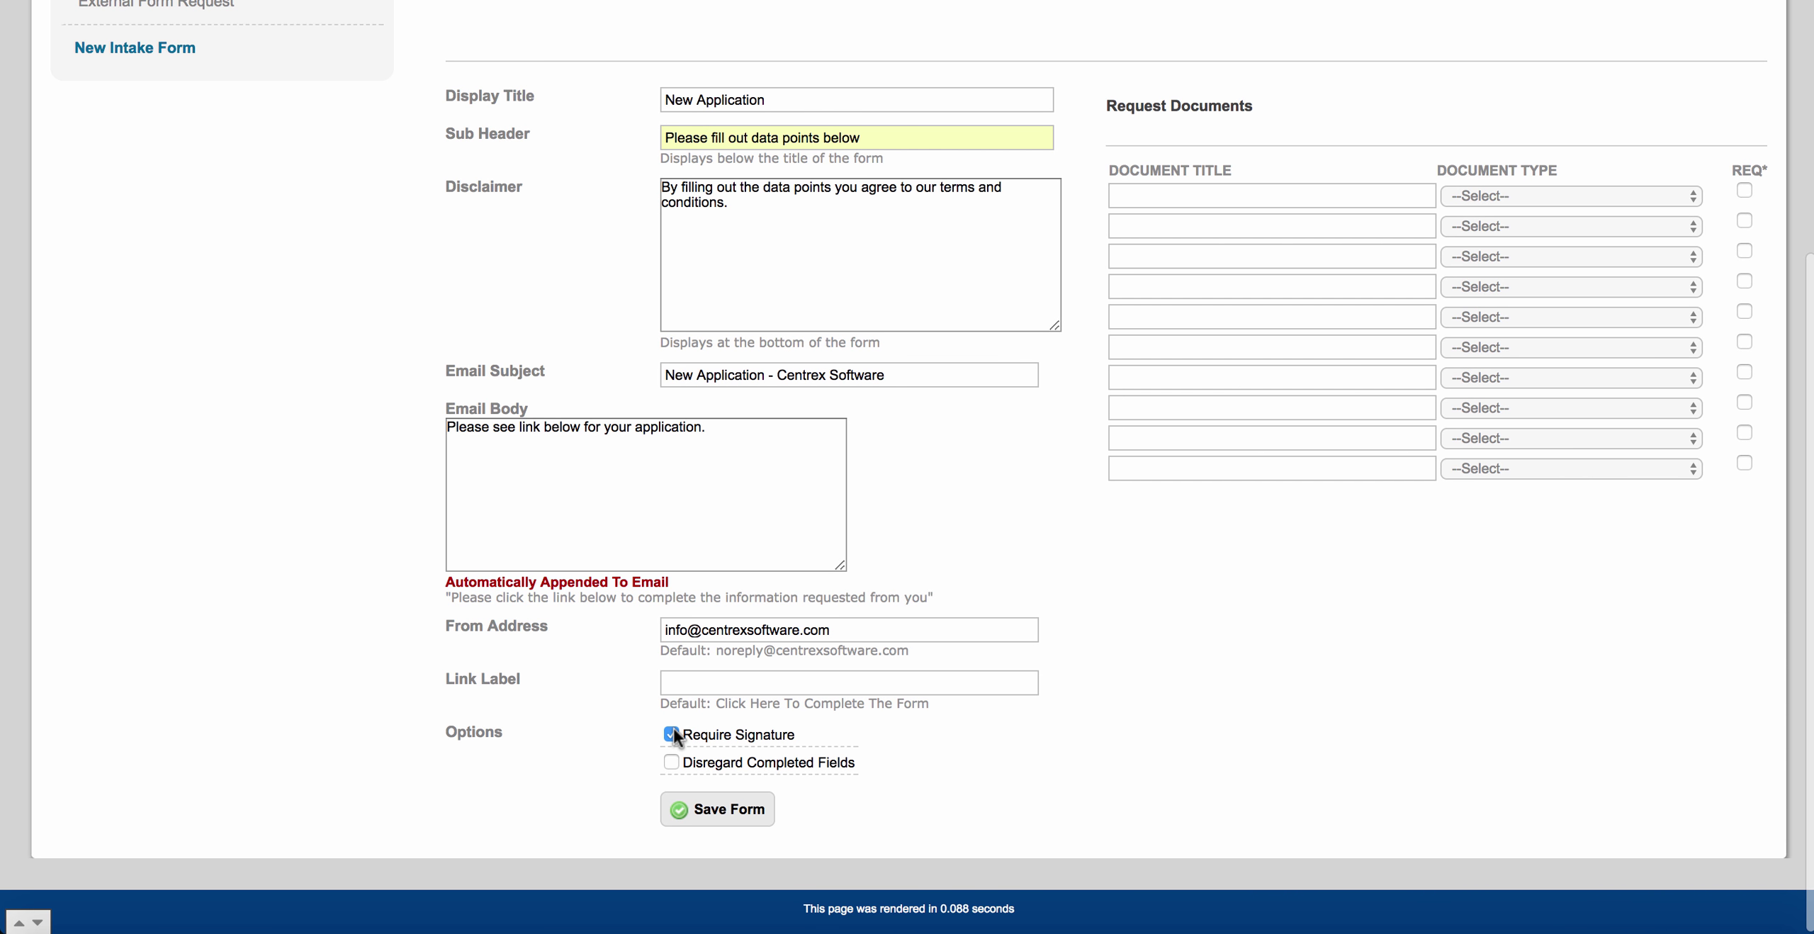
pyautogui.click(671, 762)
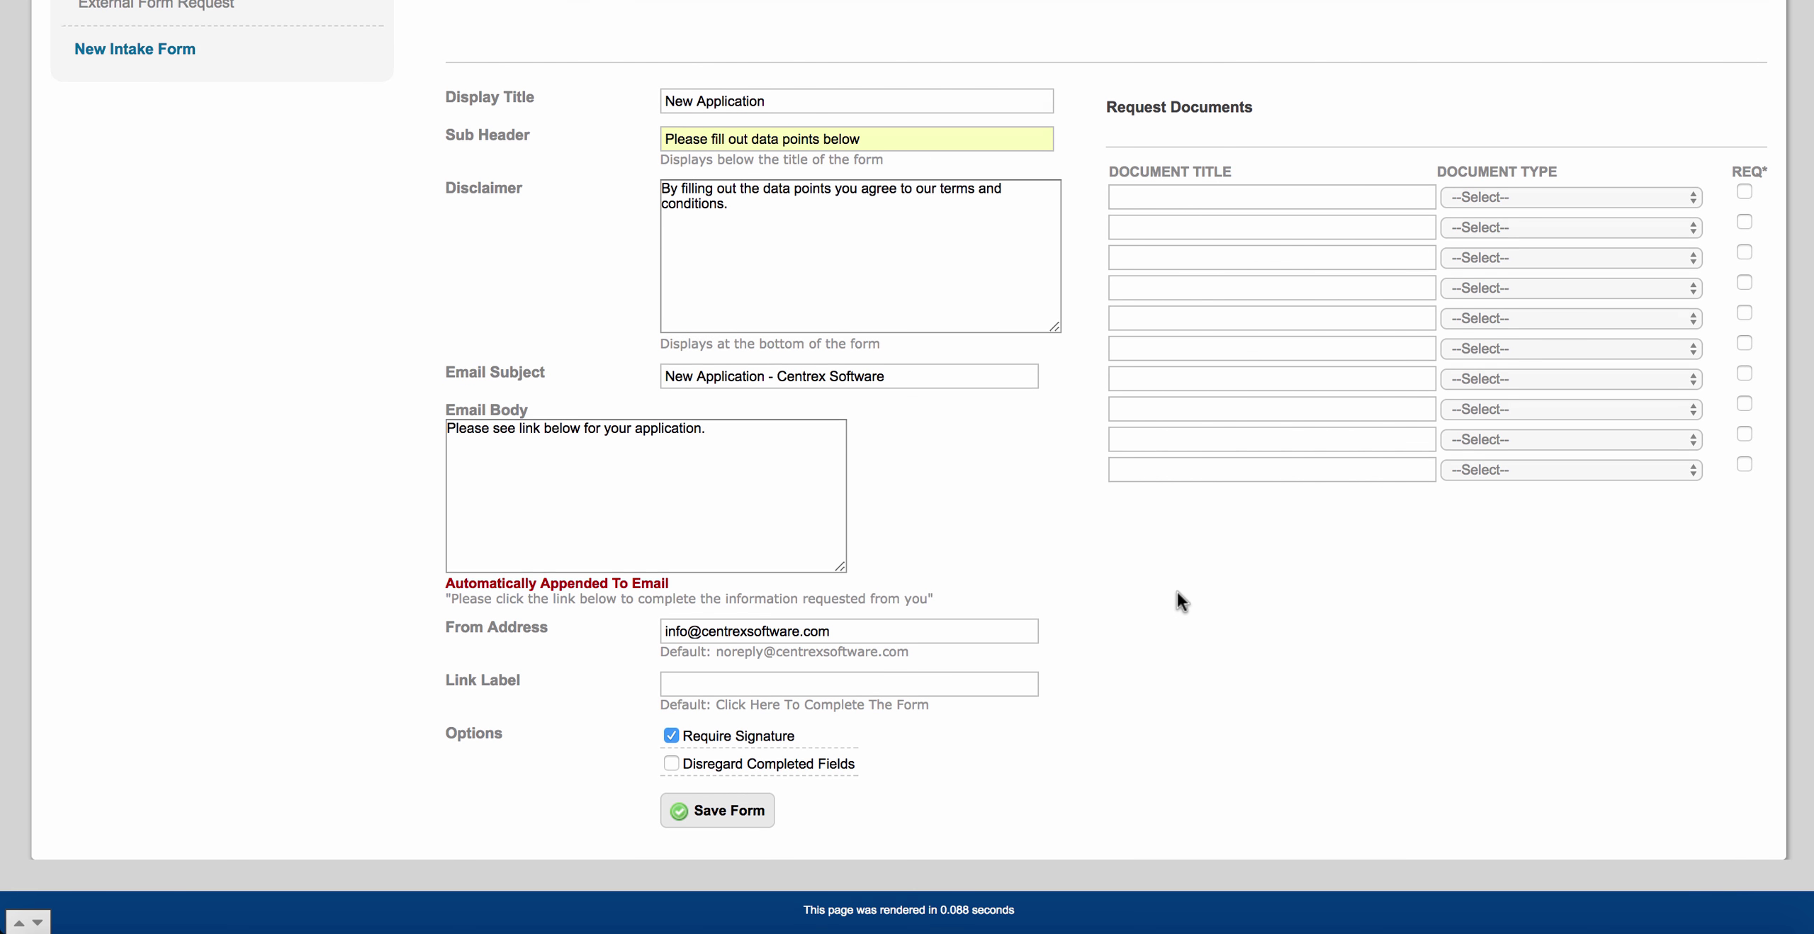
pyautogui.scroll(4, 1176, 591)
# Request Tax Returns as a Legal Document and Bank Statements with the Bank Statements type.
pyautogui.click(1189, 345)
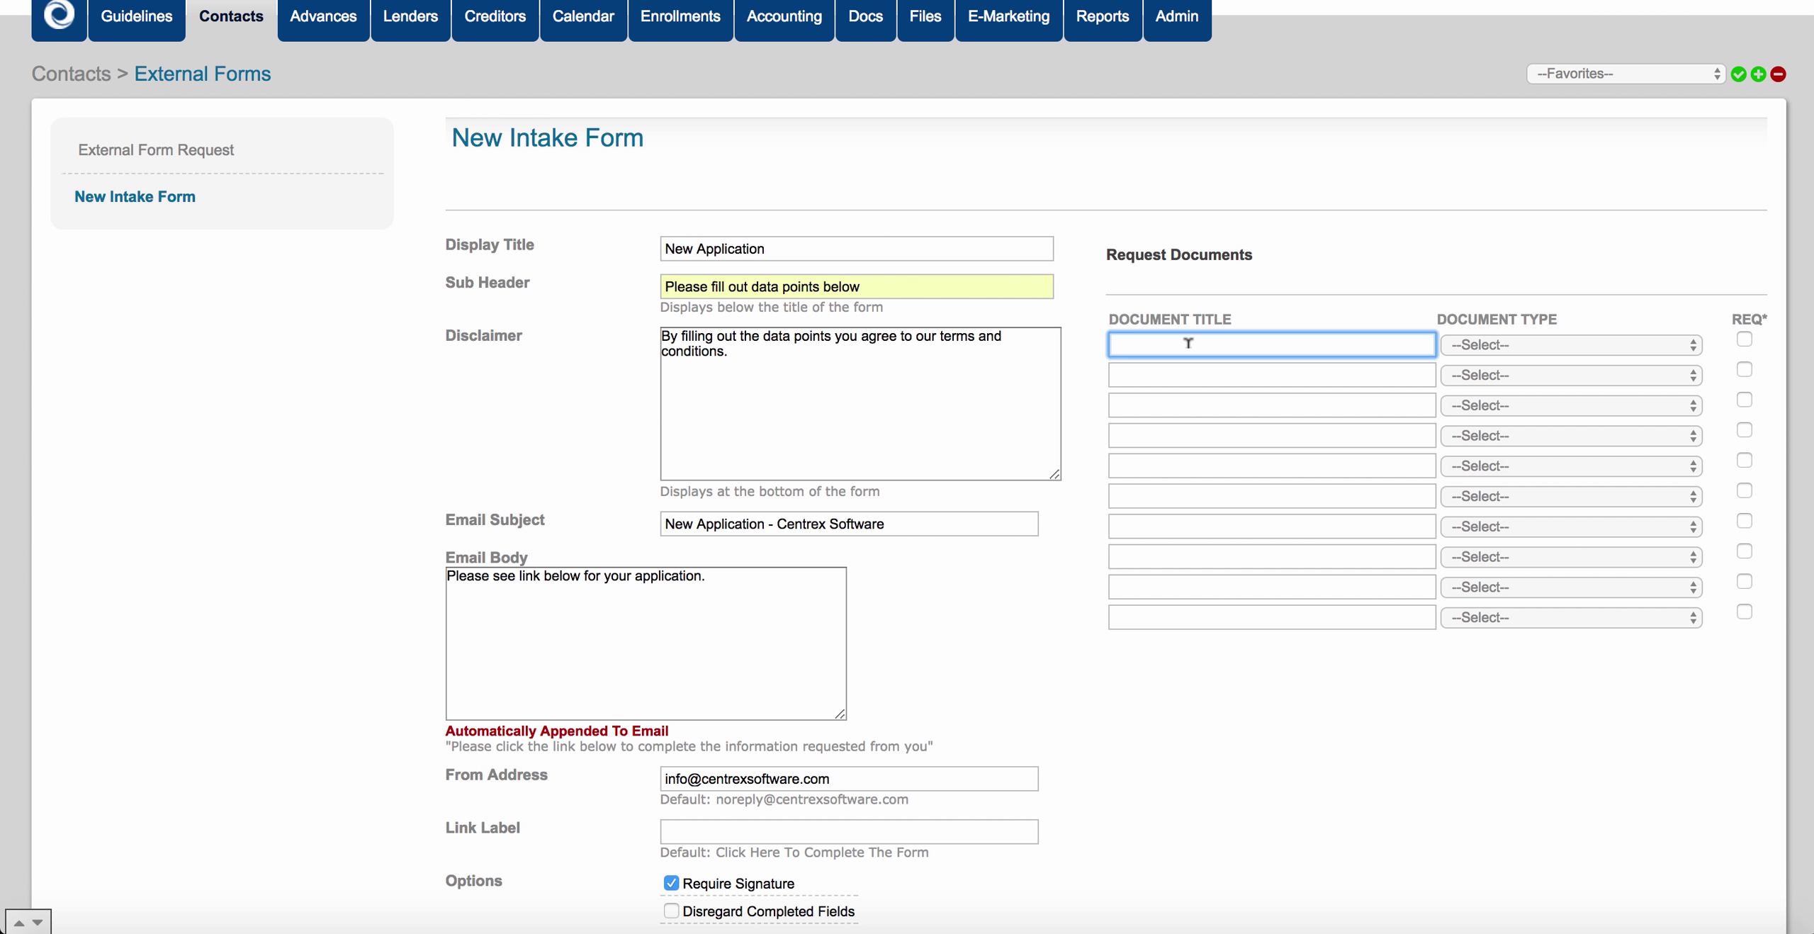
pyautogui.write('Tax Returns')
pyautogui.click(1558, 343)
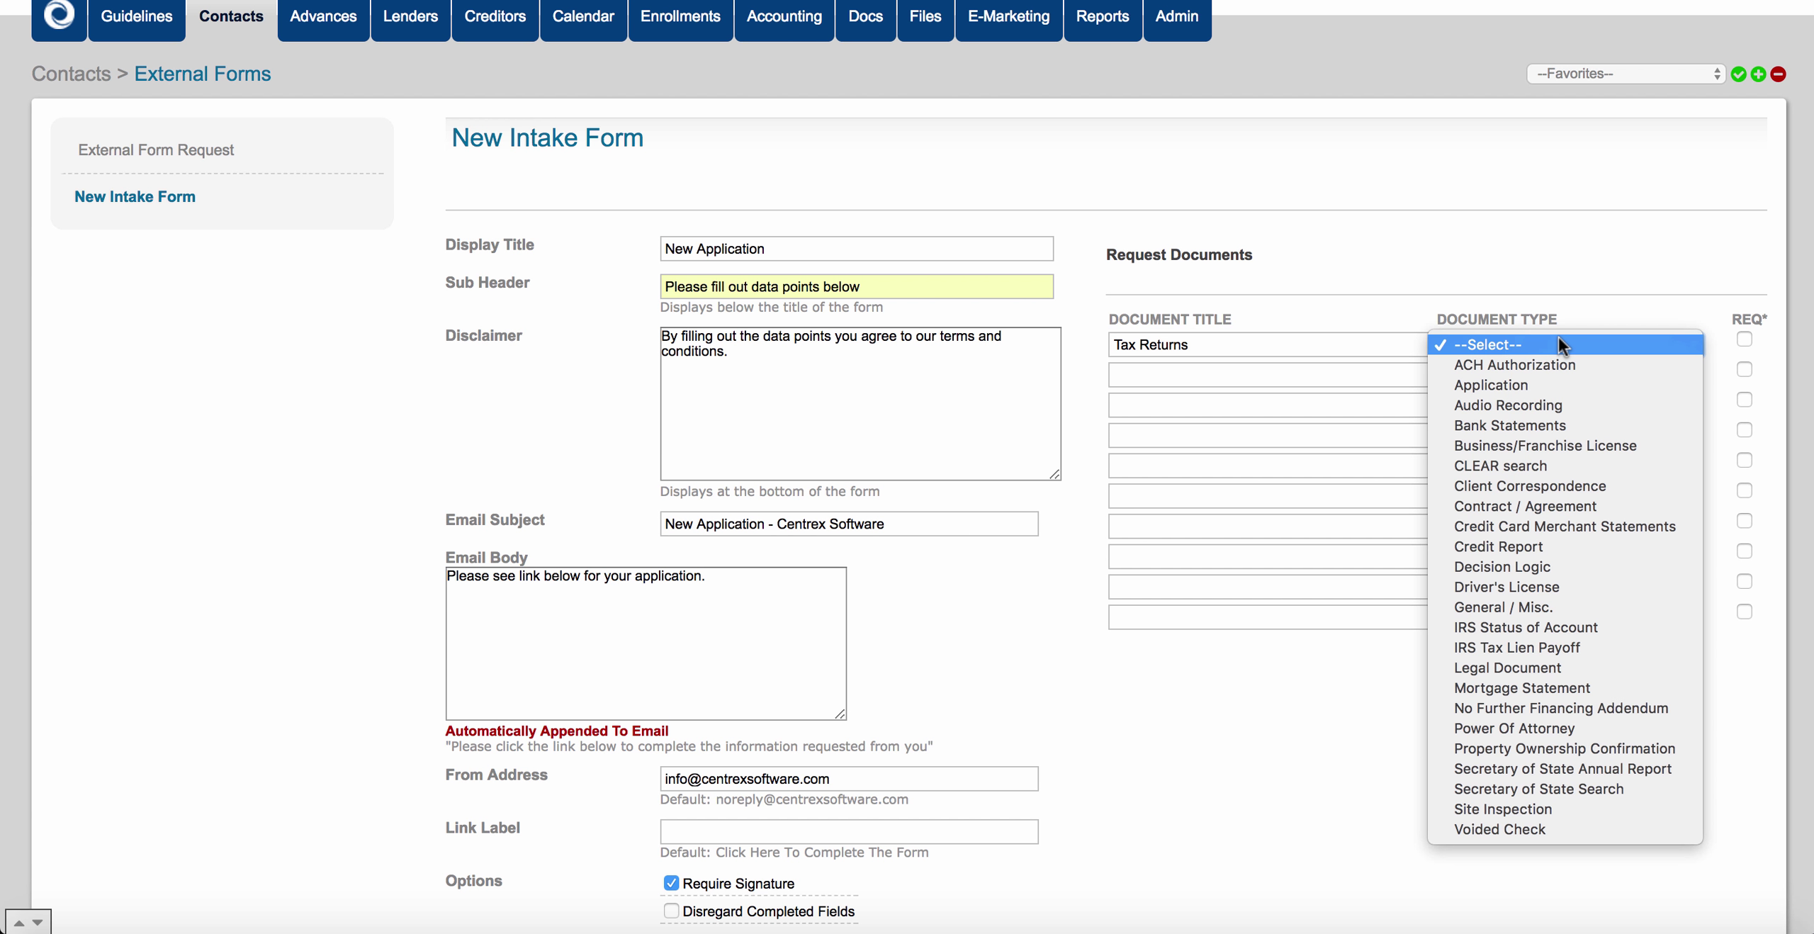
pyautogui.click(1541, 667)
pyautogui.click(1223, 375)
pyautogui.write('Ban')
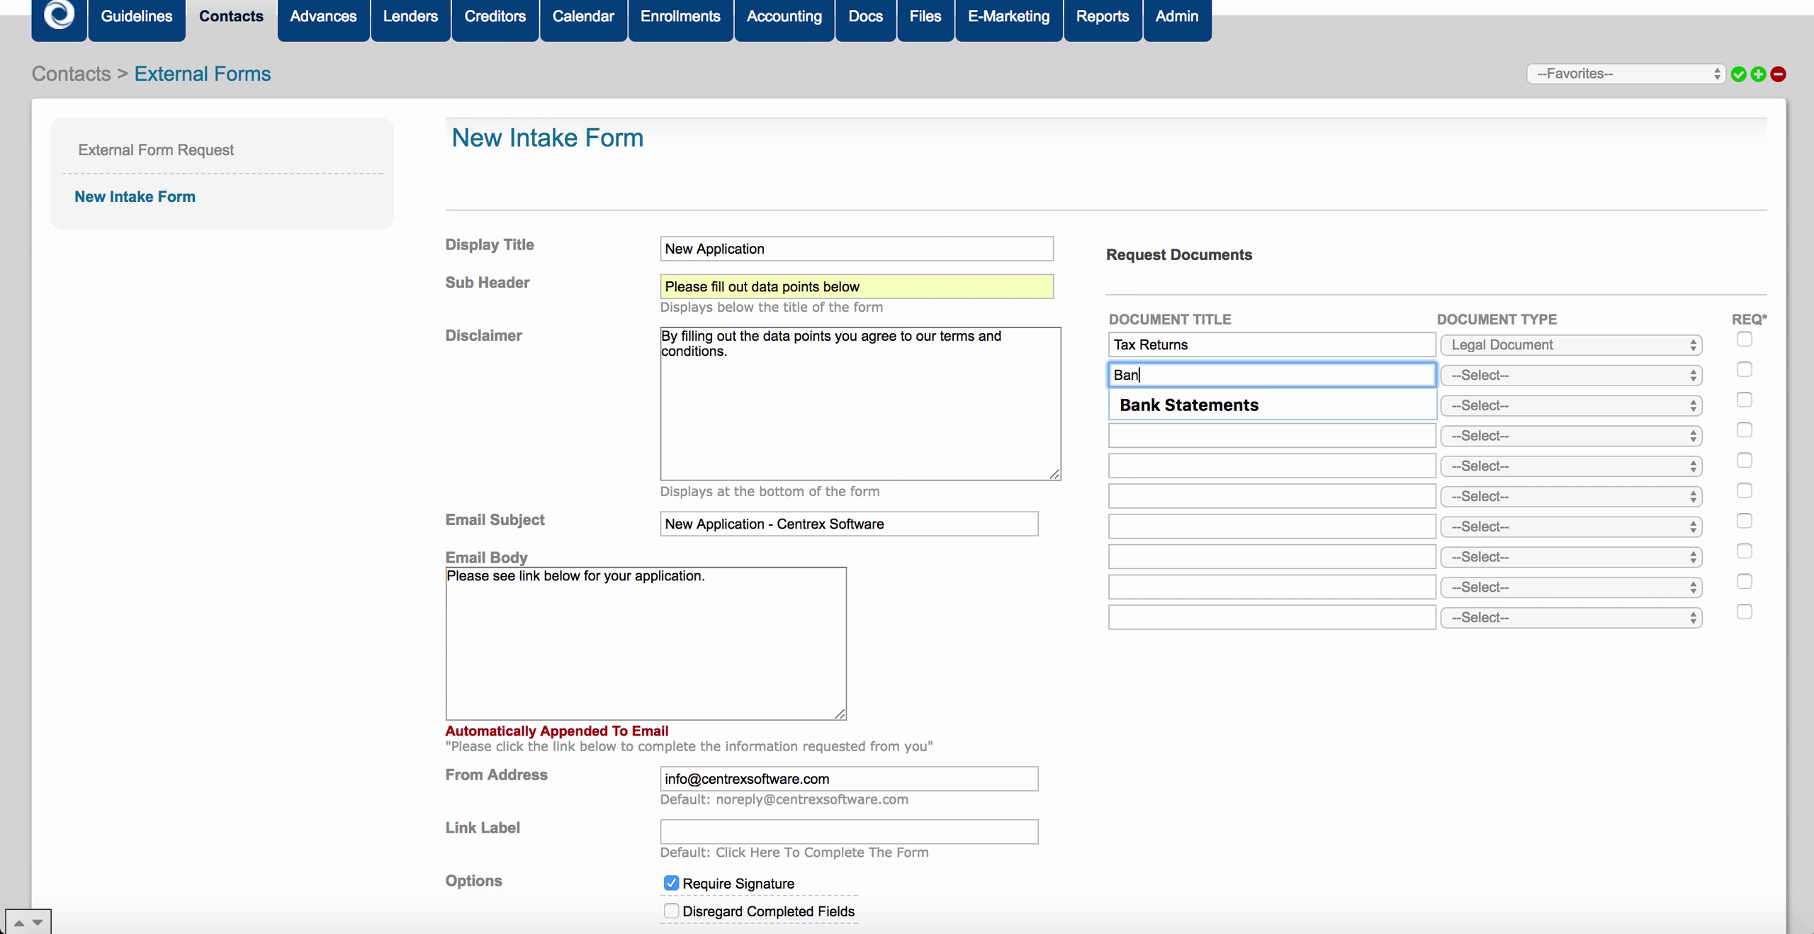
pyautogui.write('k Statements')
pyautogui.click(1241, 401)
pyautogui.click(1477, 375)
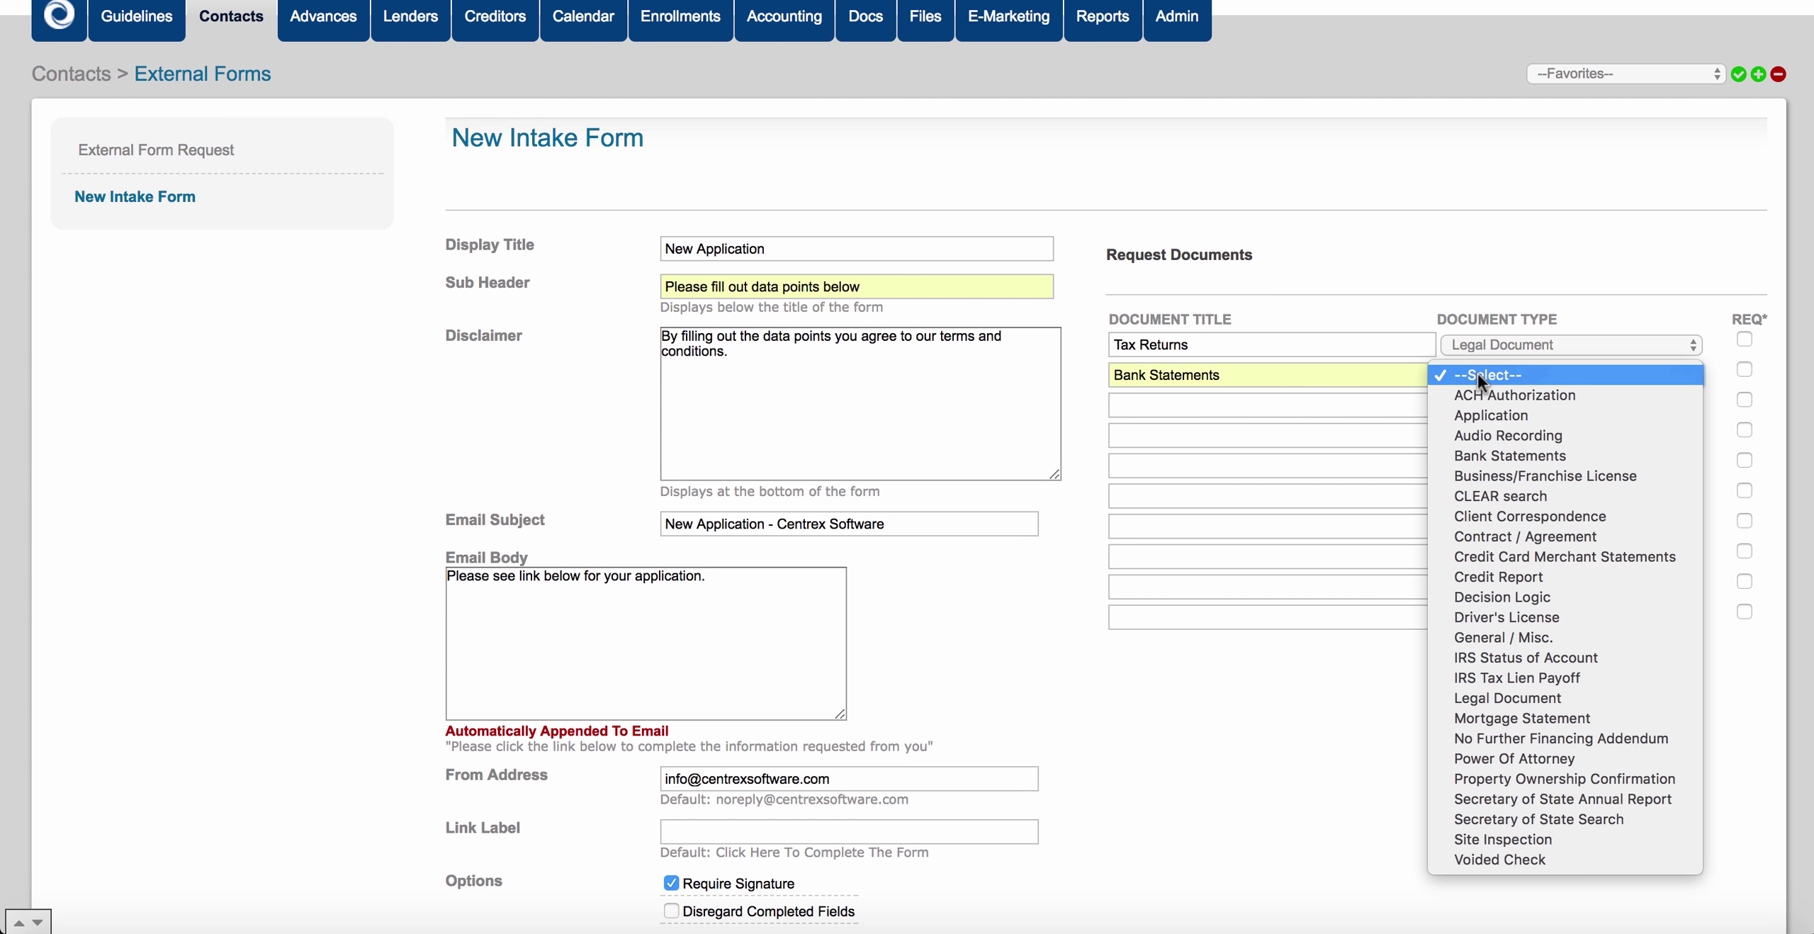
pyautogui.click(1493, 455)
# Add Voided Check and Site Inspection documents, each with its matching document type.
pyautogui.click(1205, 403)
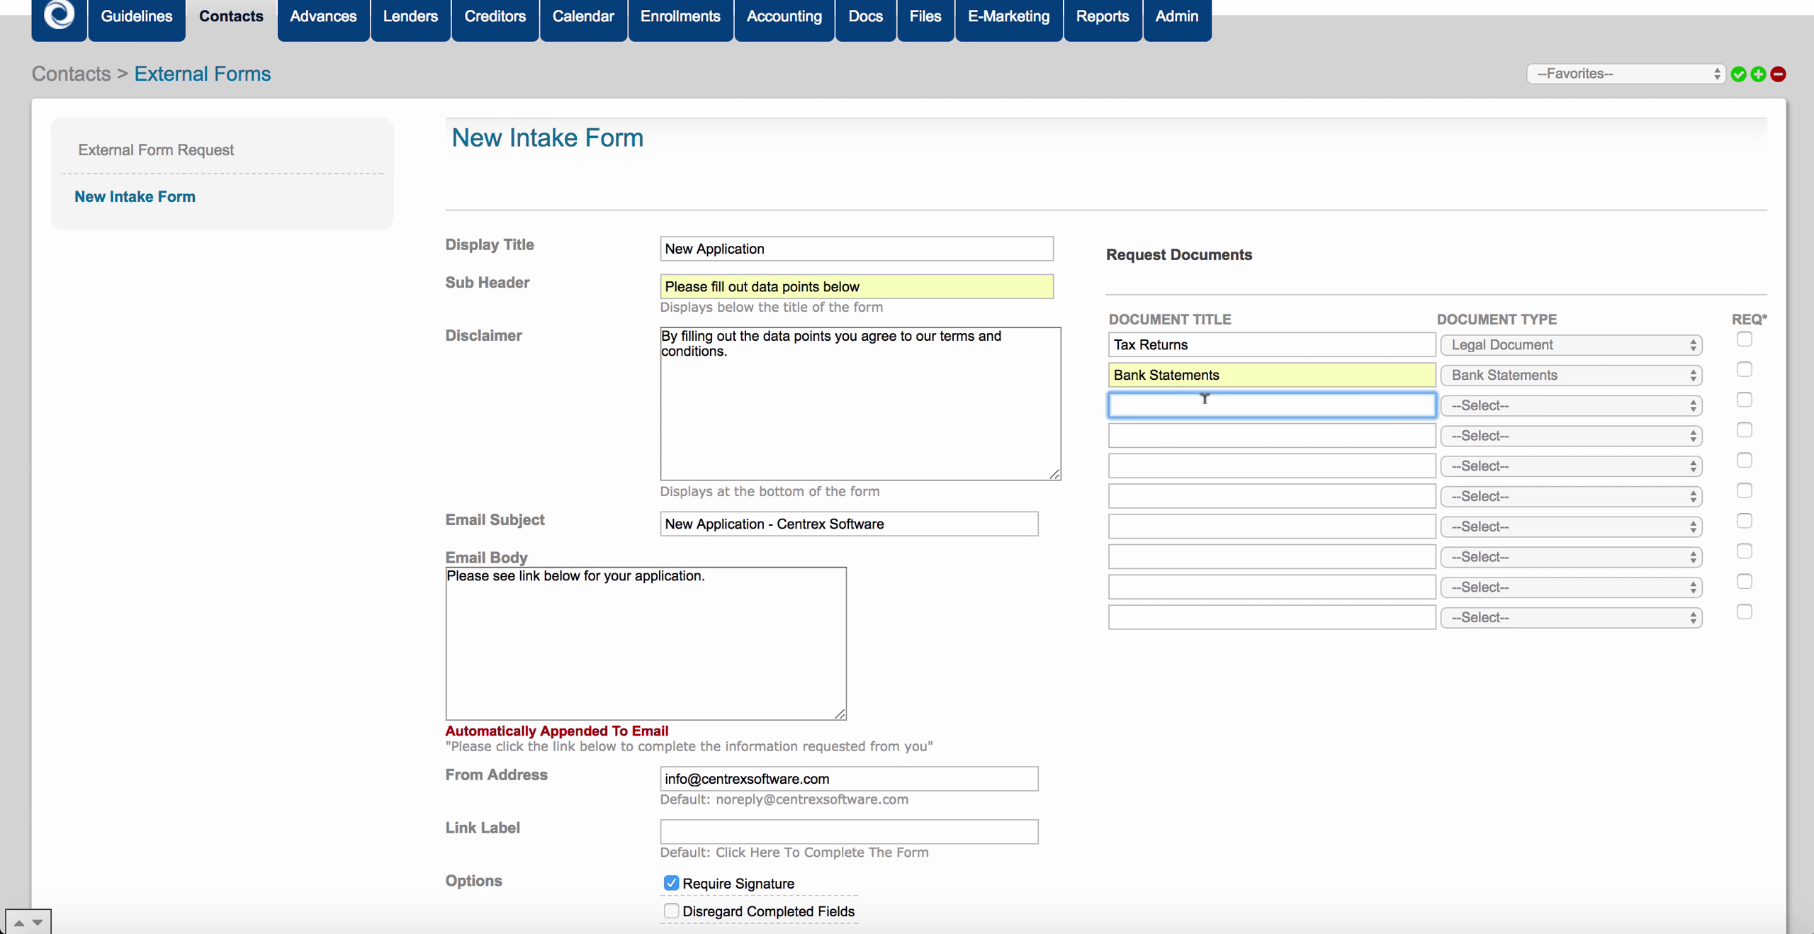
pyautogui.write('Voided CHeck')
pyautogui.press('BackSpace')
pyautogui.press('BackSpace')
pyautogui.press('BackSpace')
pyautogui.press('BackSpace')
pyautogui.write('heck')
pyautogui.click(1539, 406)
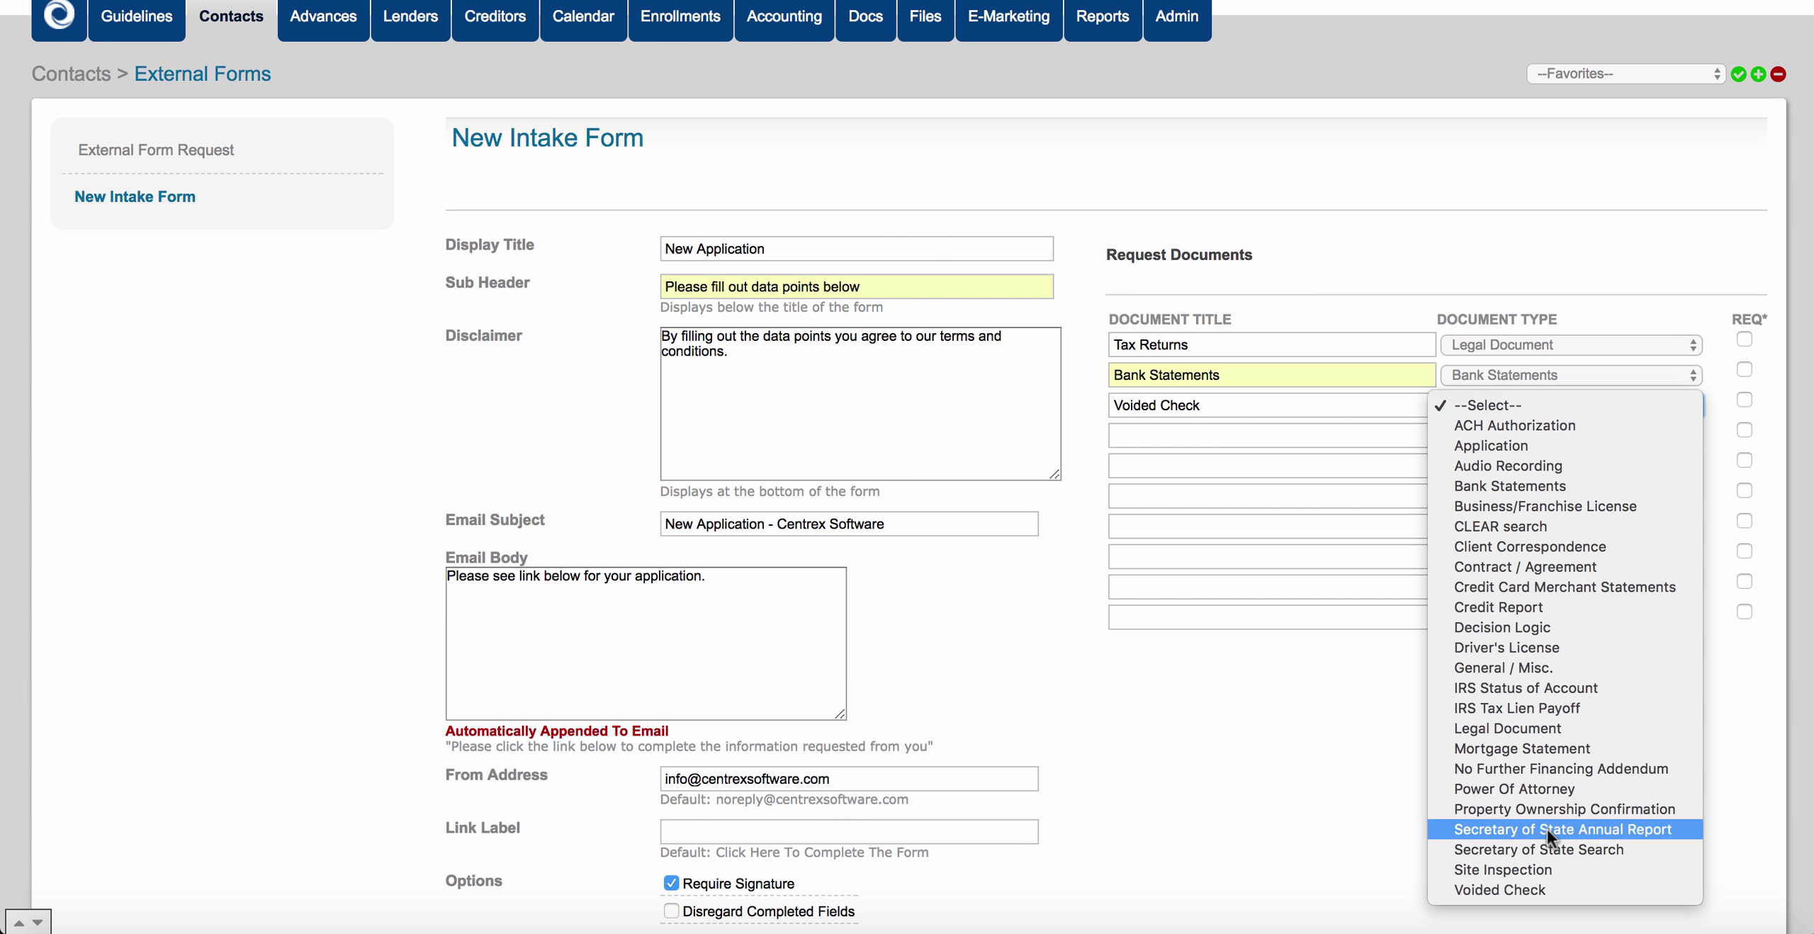
pyautogui.click(1533, 885)
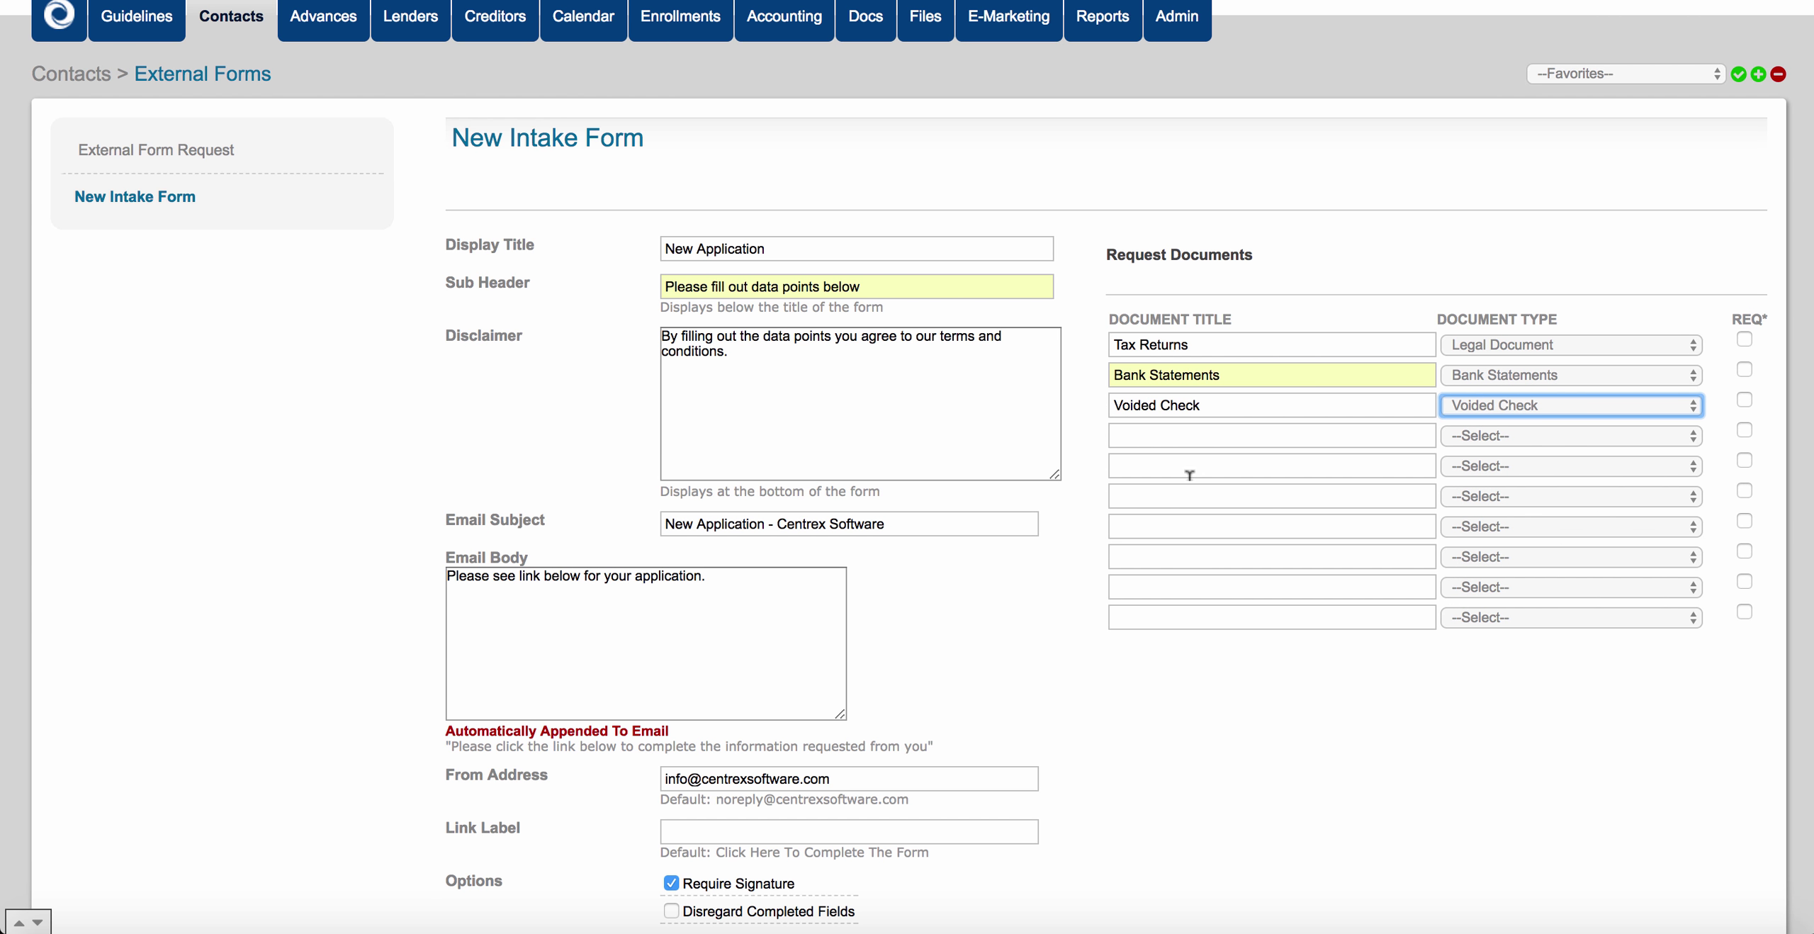
pyautogui.click(1156, 435)
pyautogui.write('Site ')
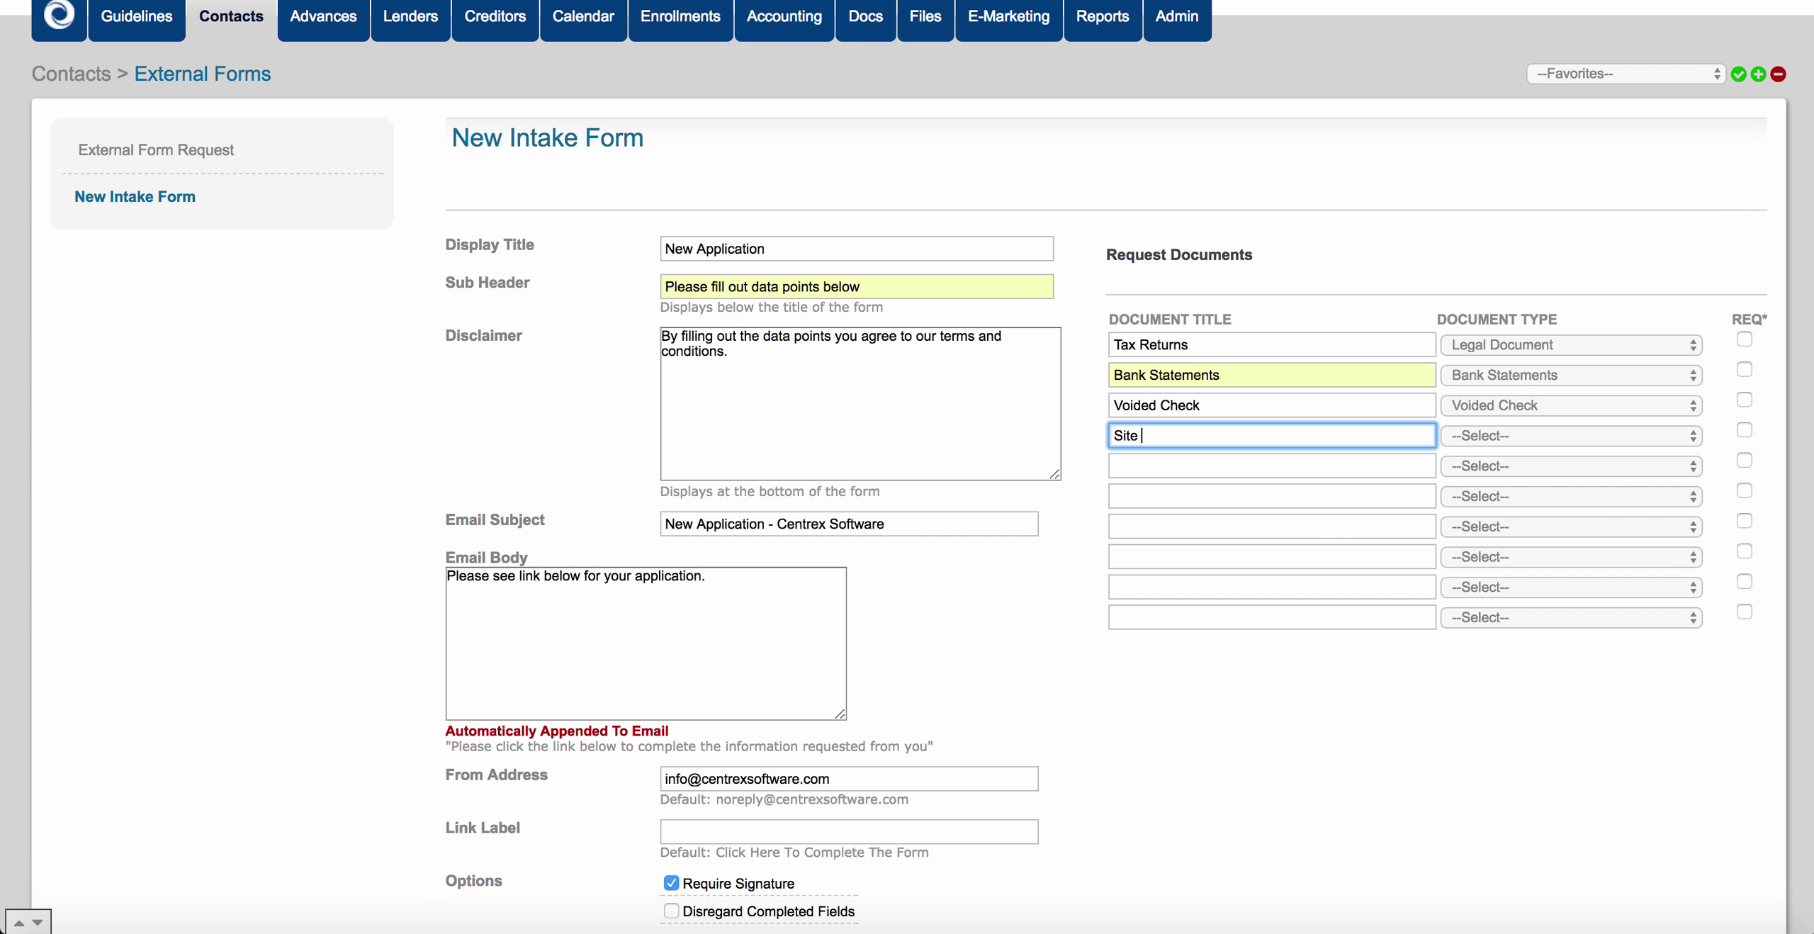
pyautogui.write('Inspection')
pyautogui.click(1465, 441)
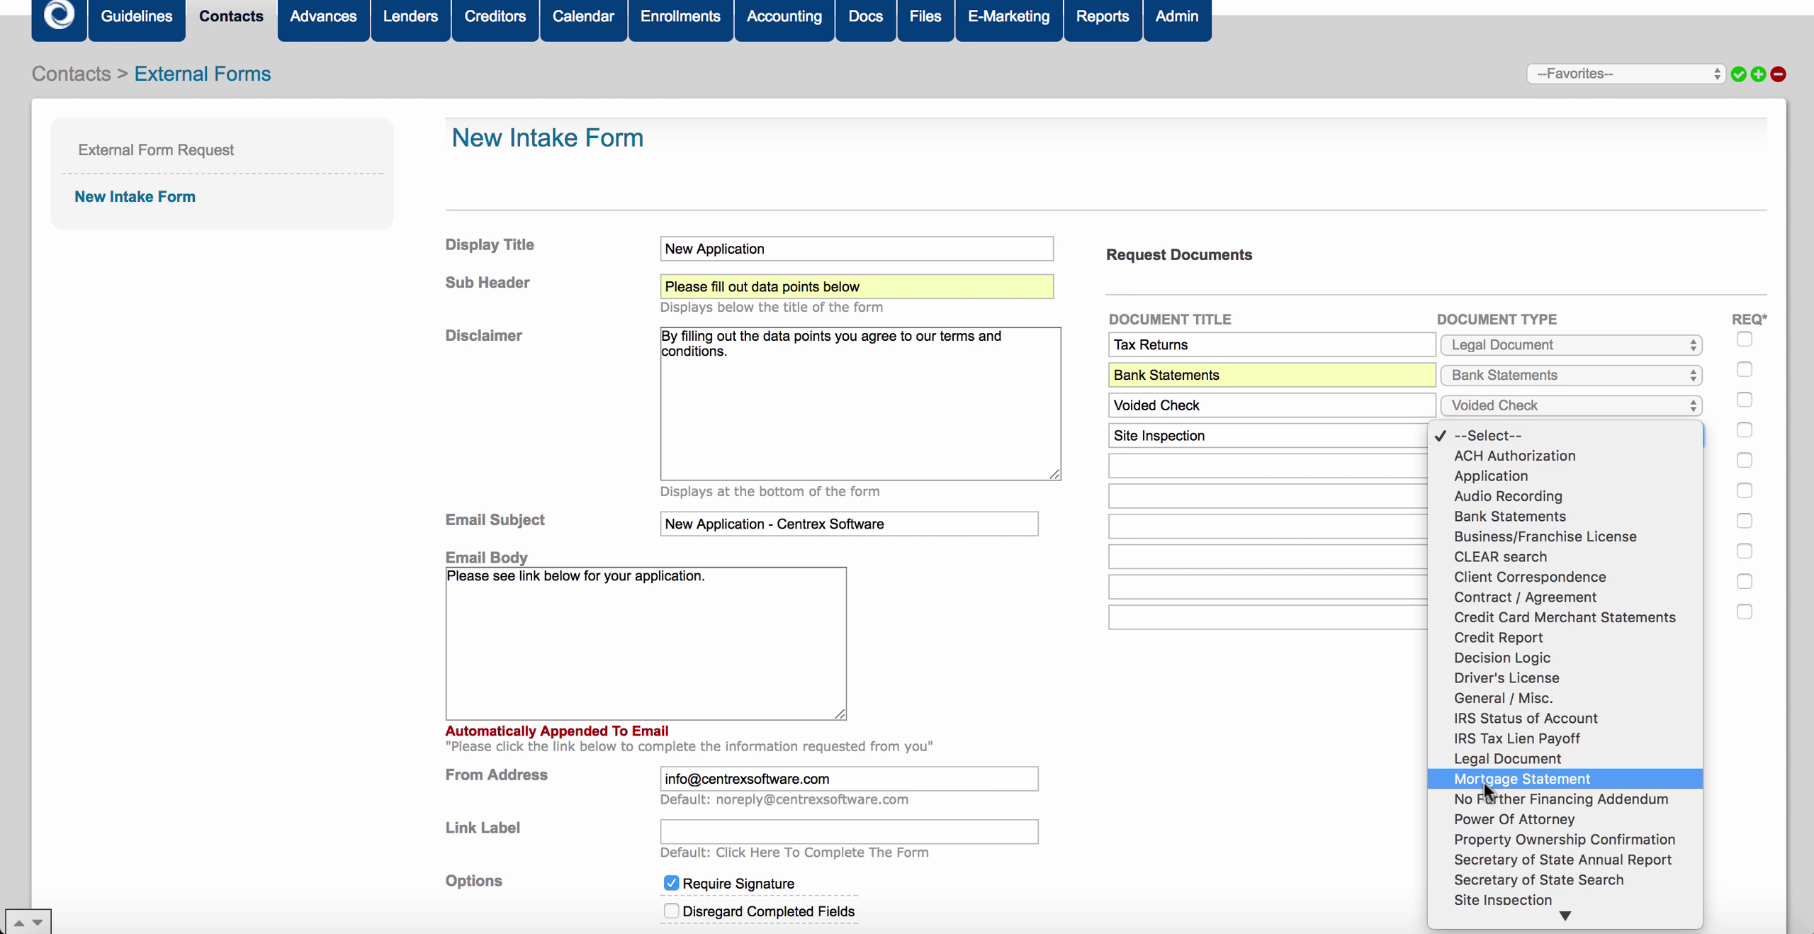
pyautogui.click(1503, 894)
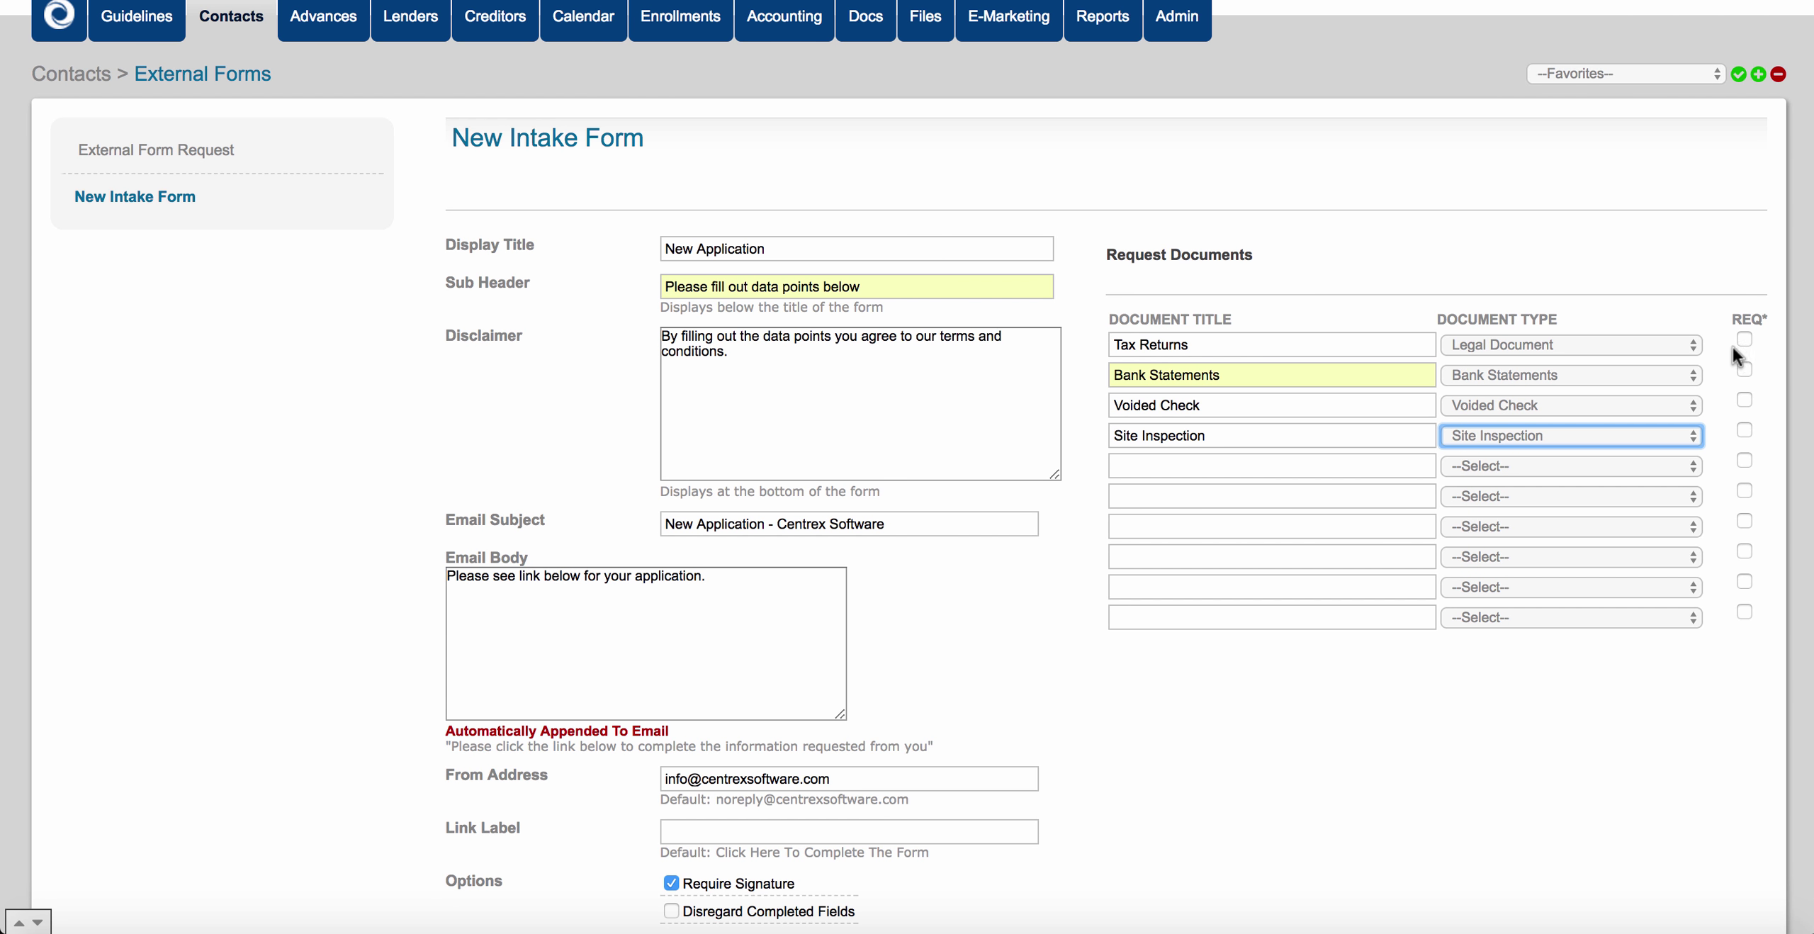
pyautogui.click(1721, 391)
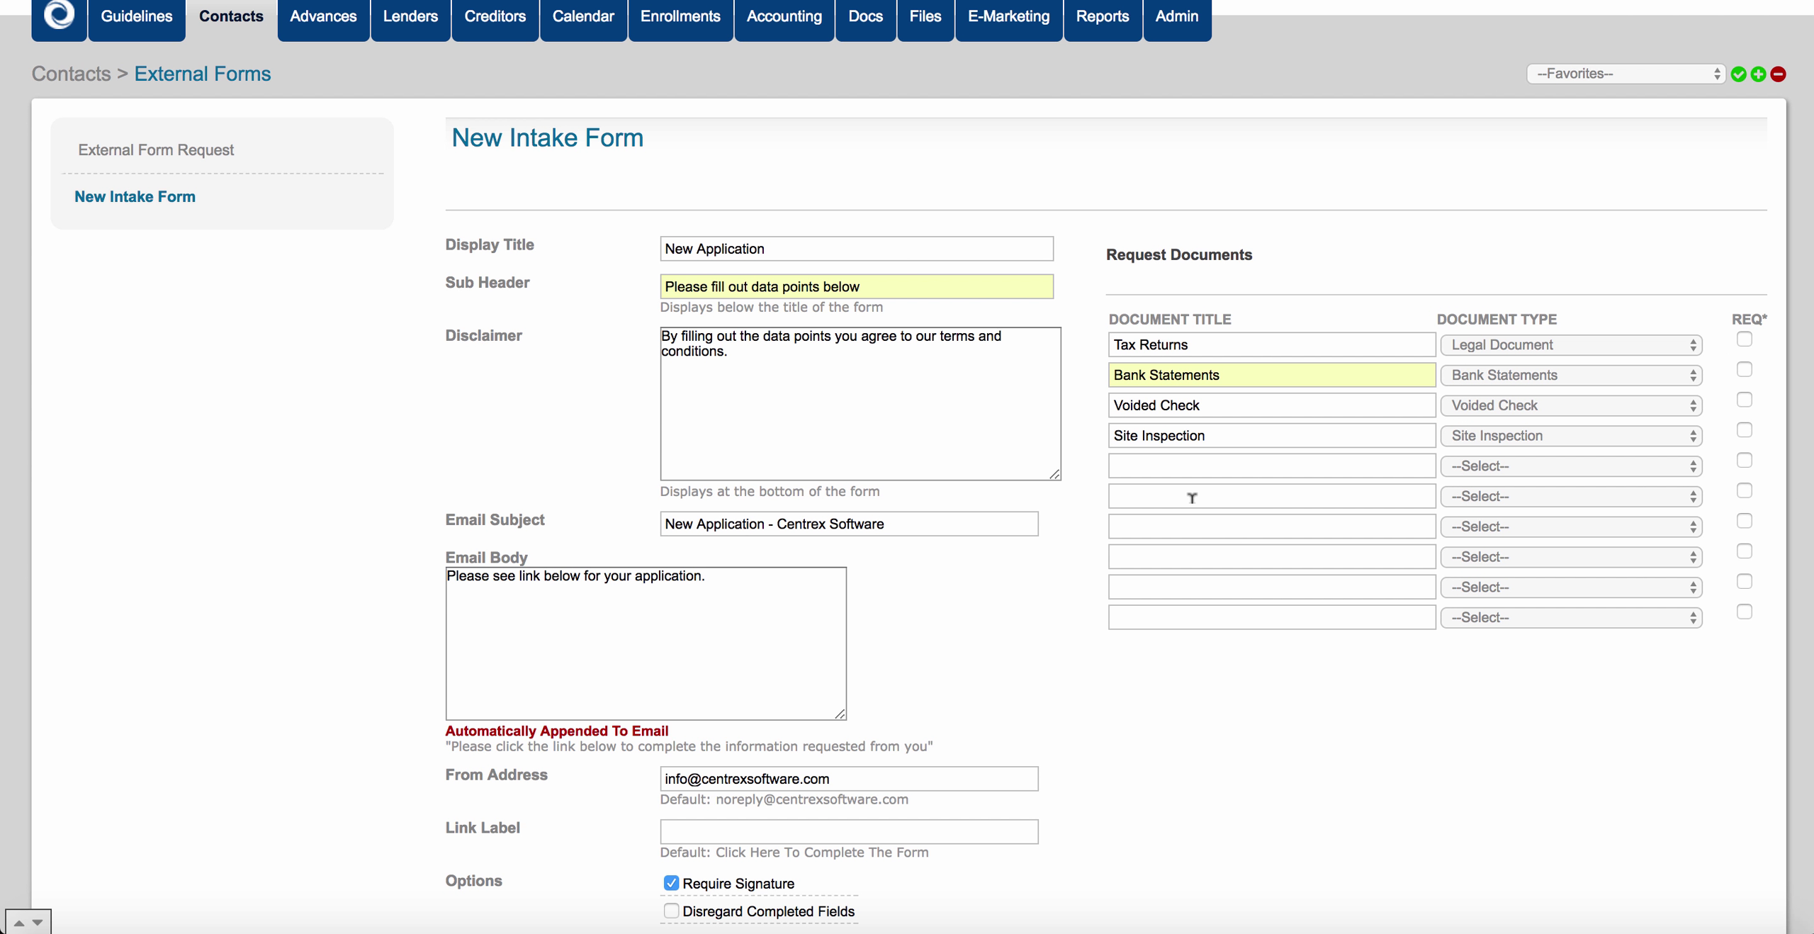
pyautogui.scroll(-3, 1191, 497)
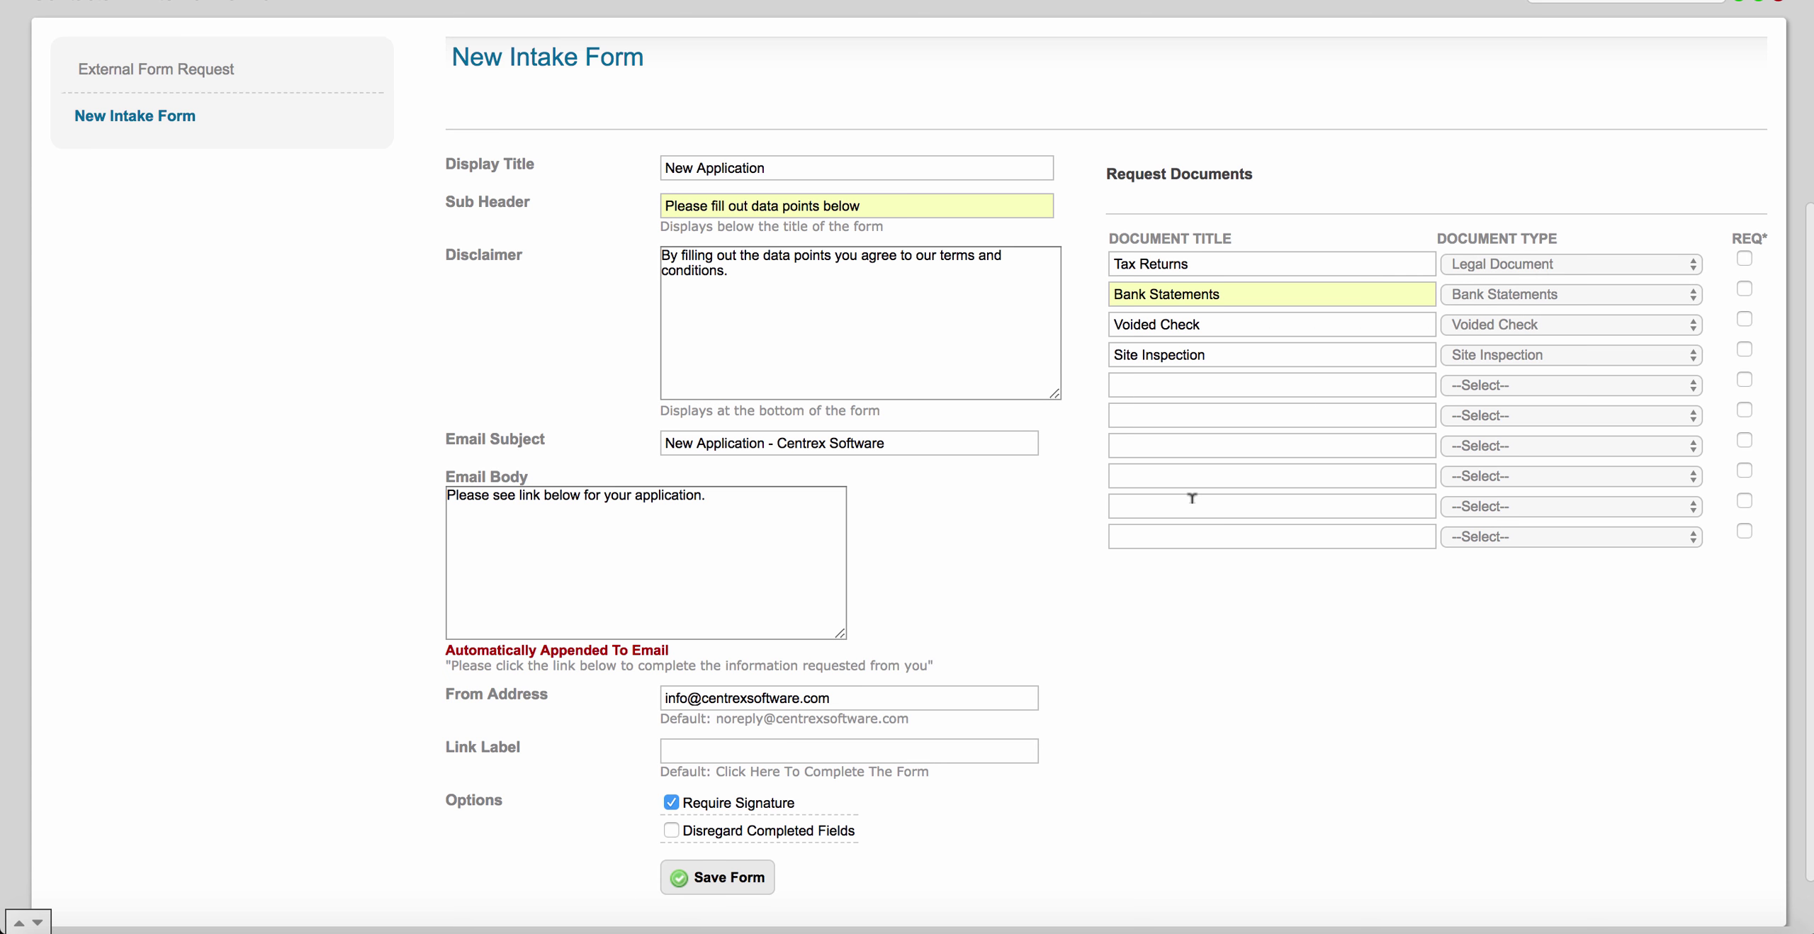
# Save the external form settings with all four requested documents intact.
pyautogui.click(670, 802)
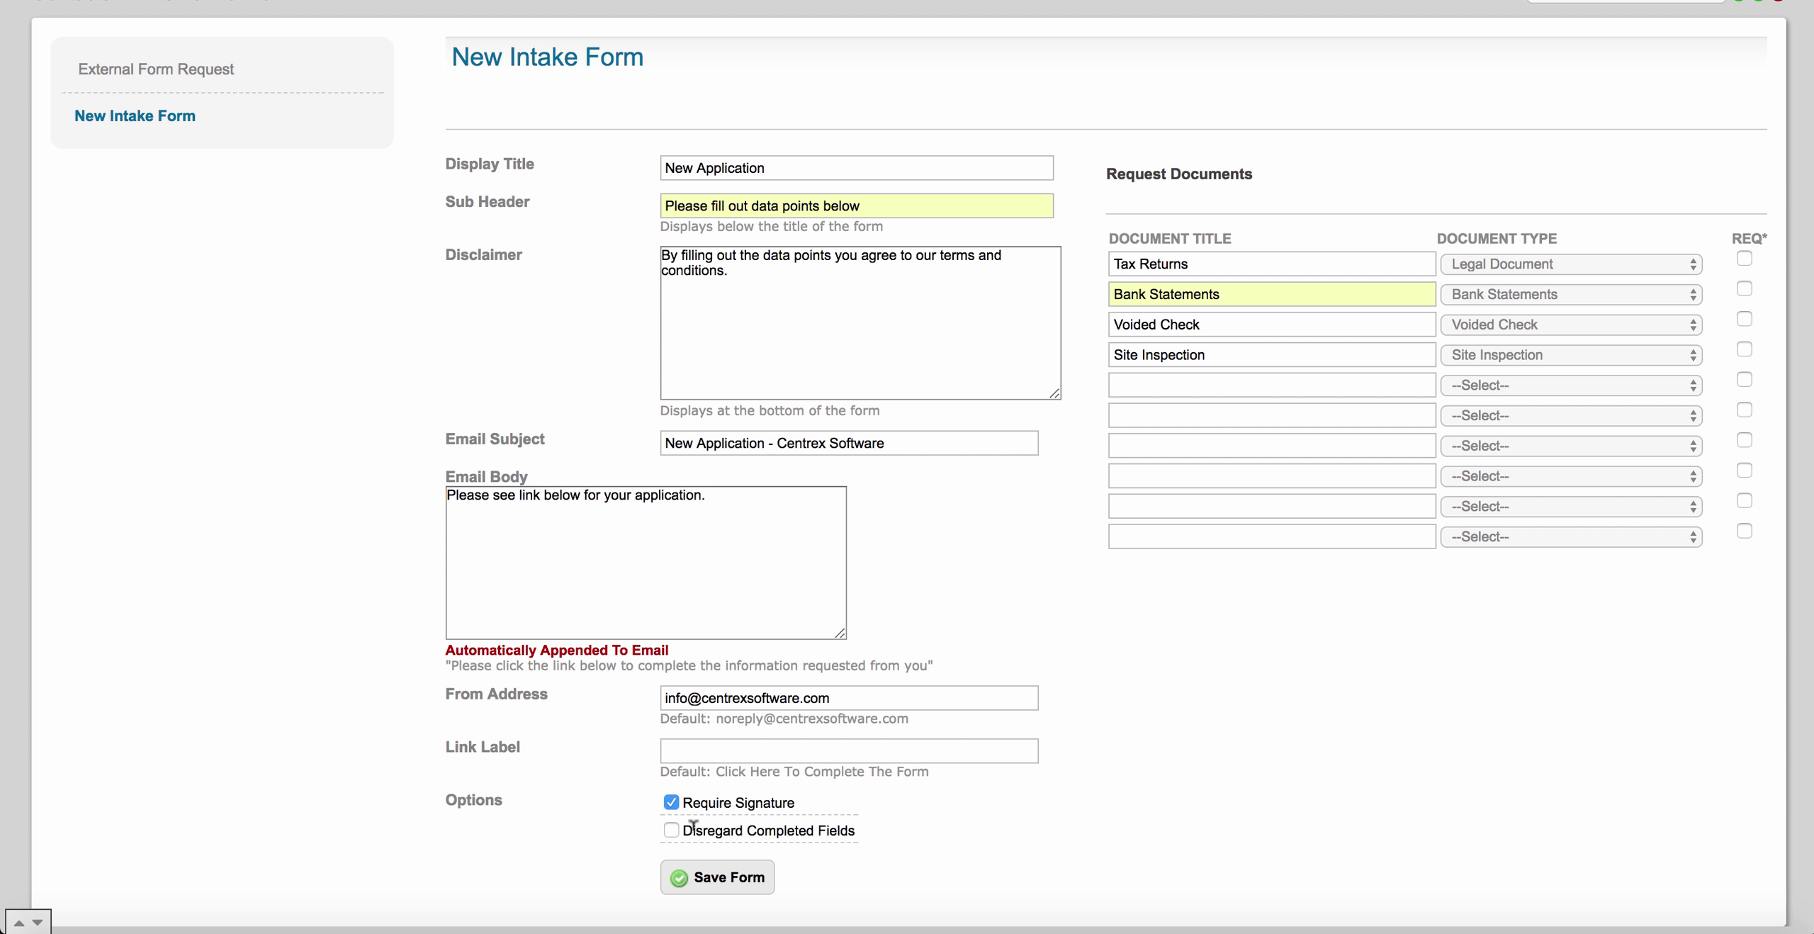
pyautogui.scroll(3, 1120, 635)
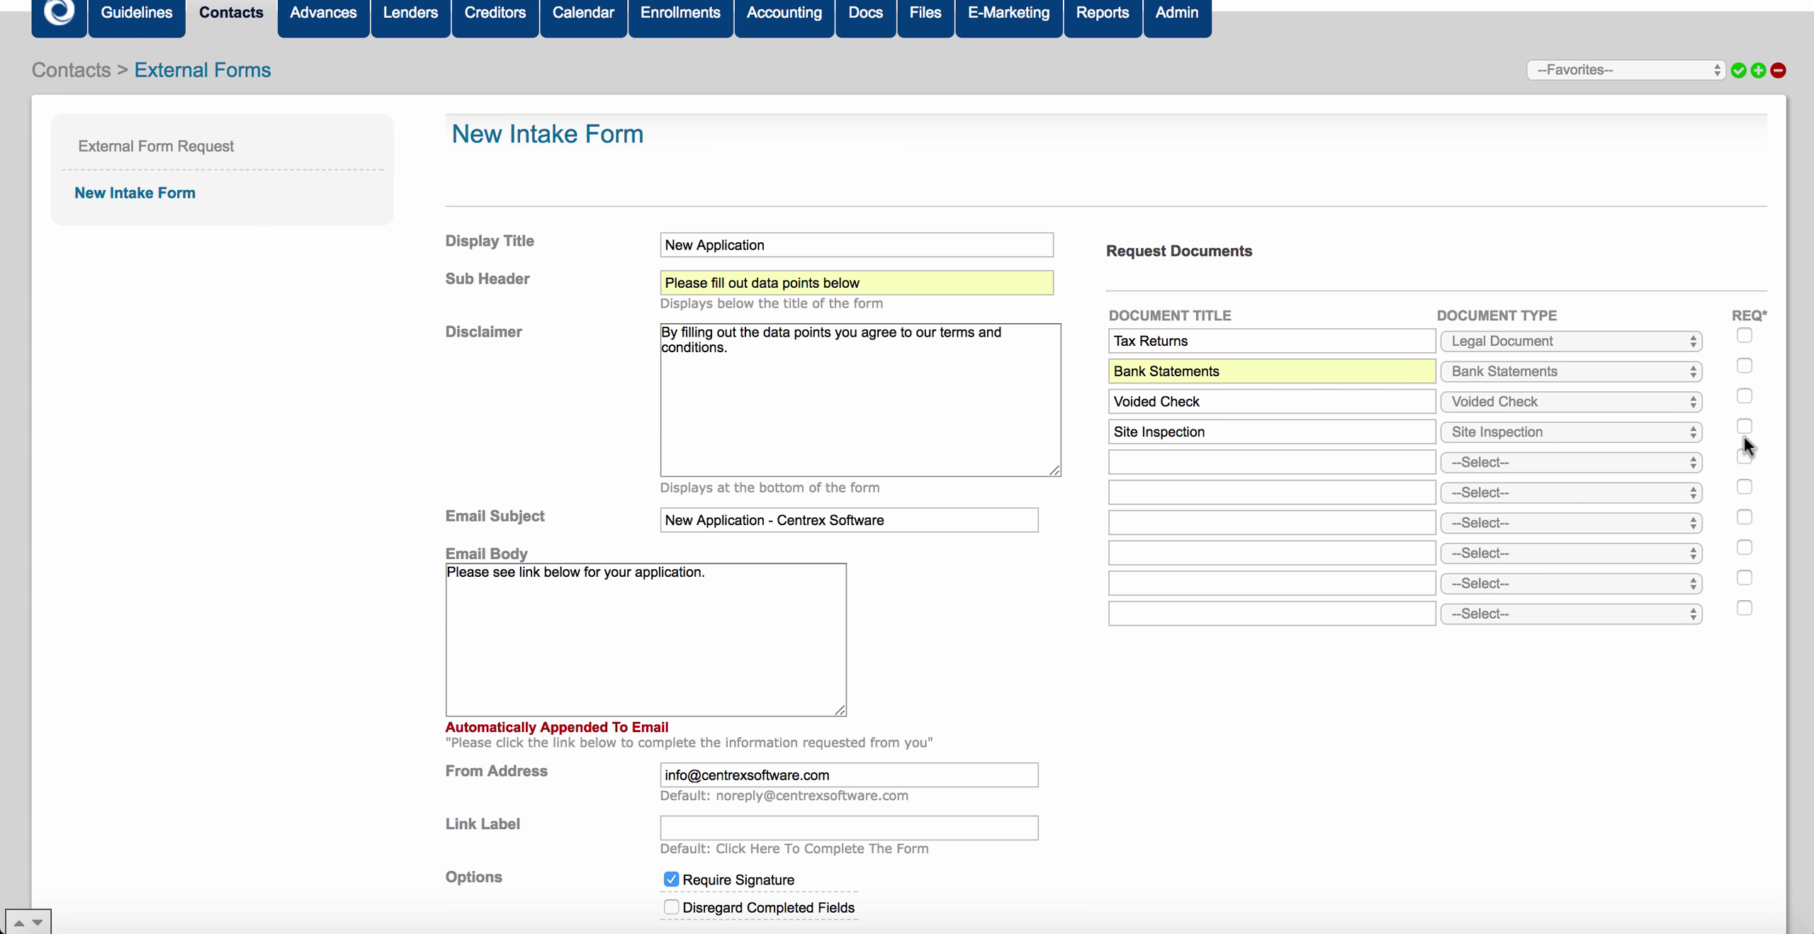
pyautogui.scroll(-3, 1286, 560)
pyautogui.scroll(2, 943, 343)
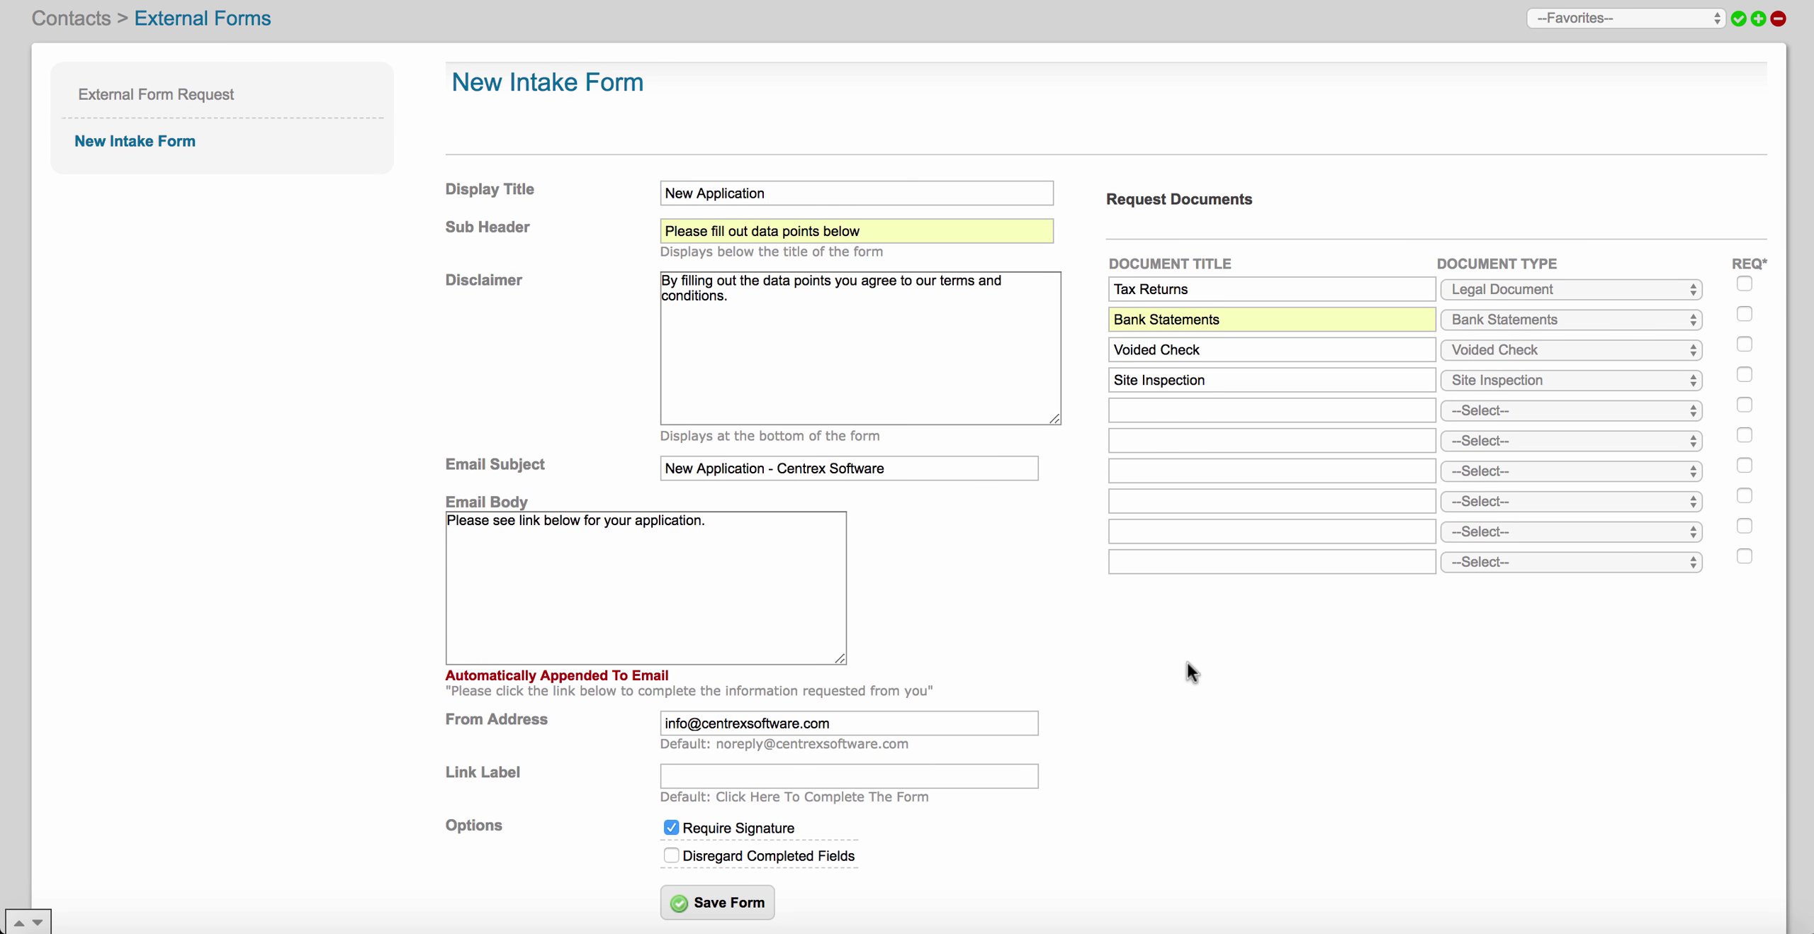
pyautogui.scroll(-3, 1187, 662)
pyautogui.click(756, 810)
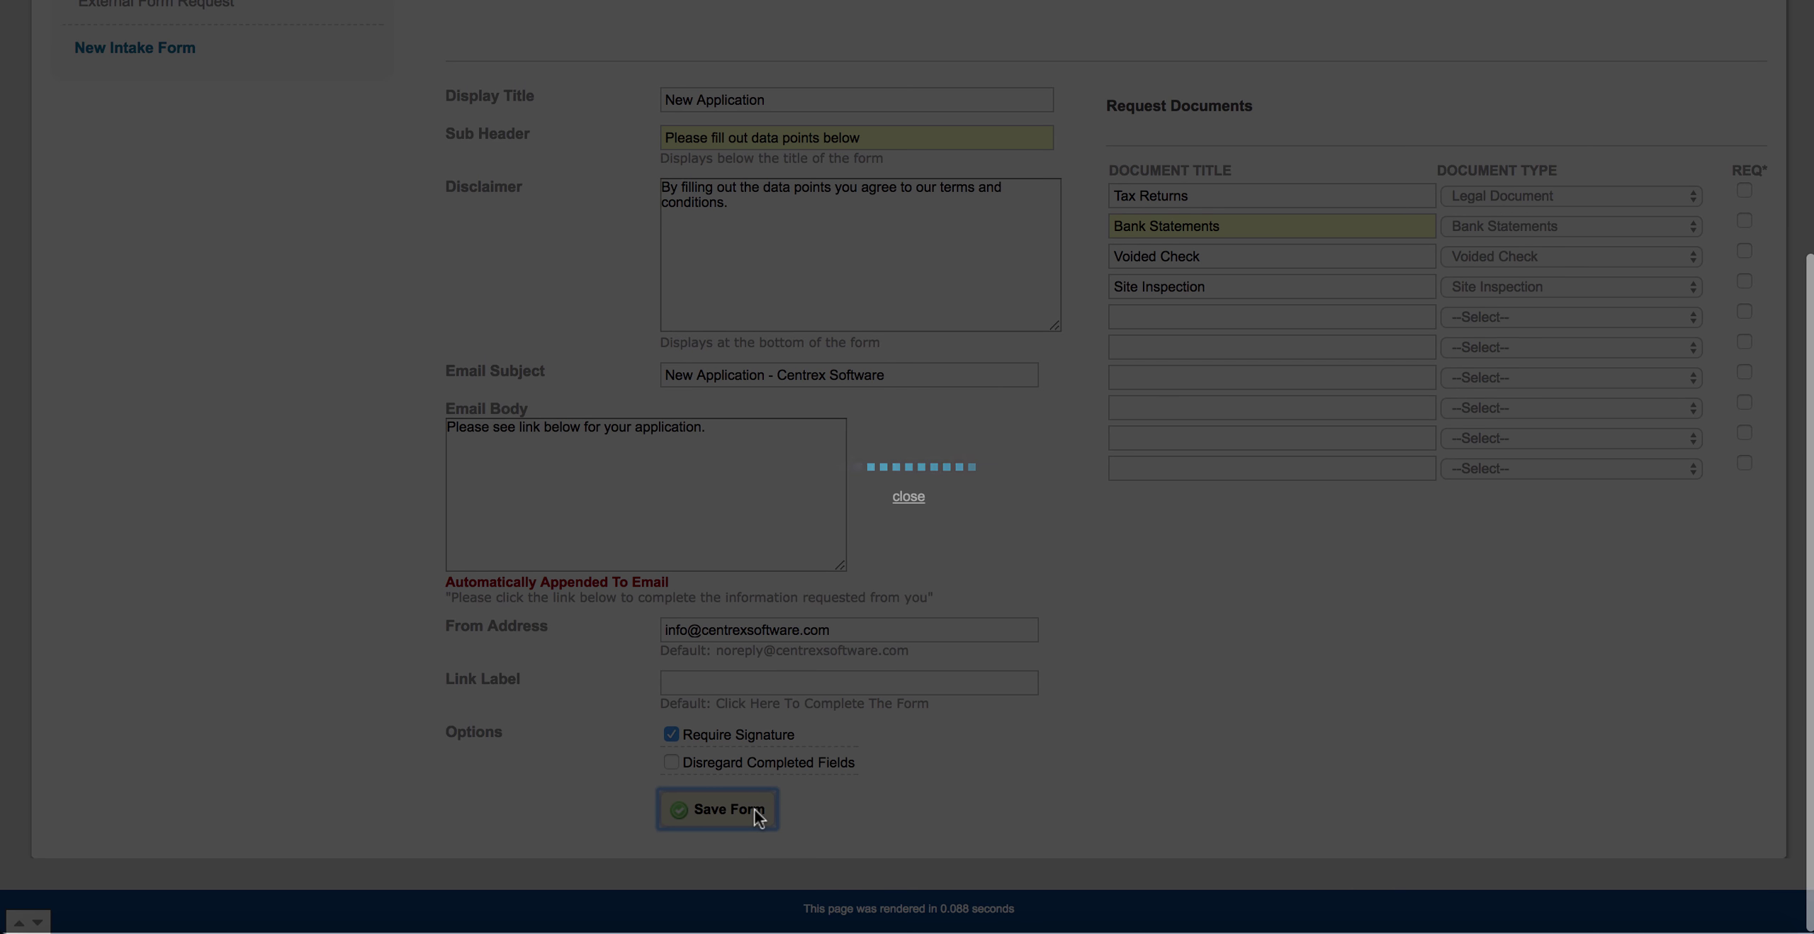
pyautogui.scroll(-5, 898, 771)
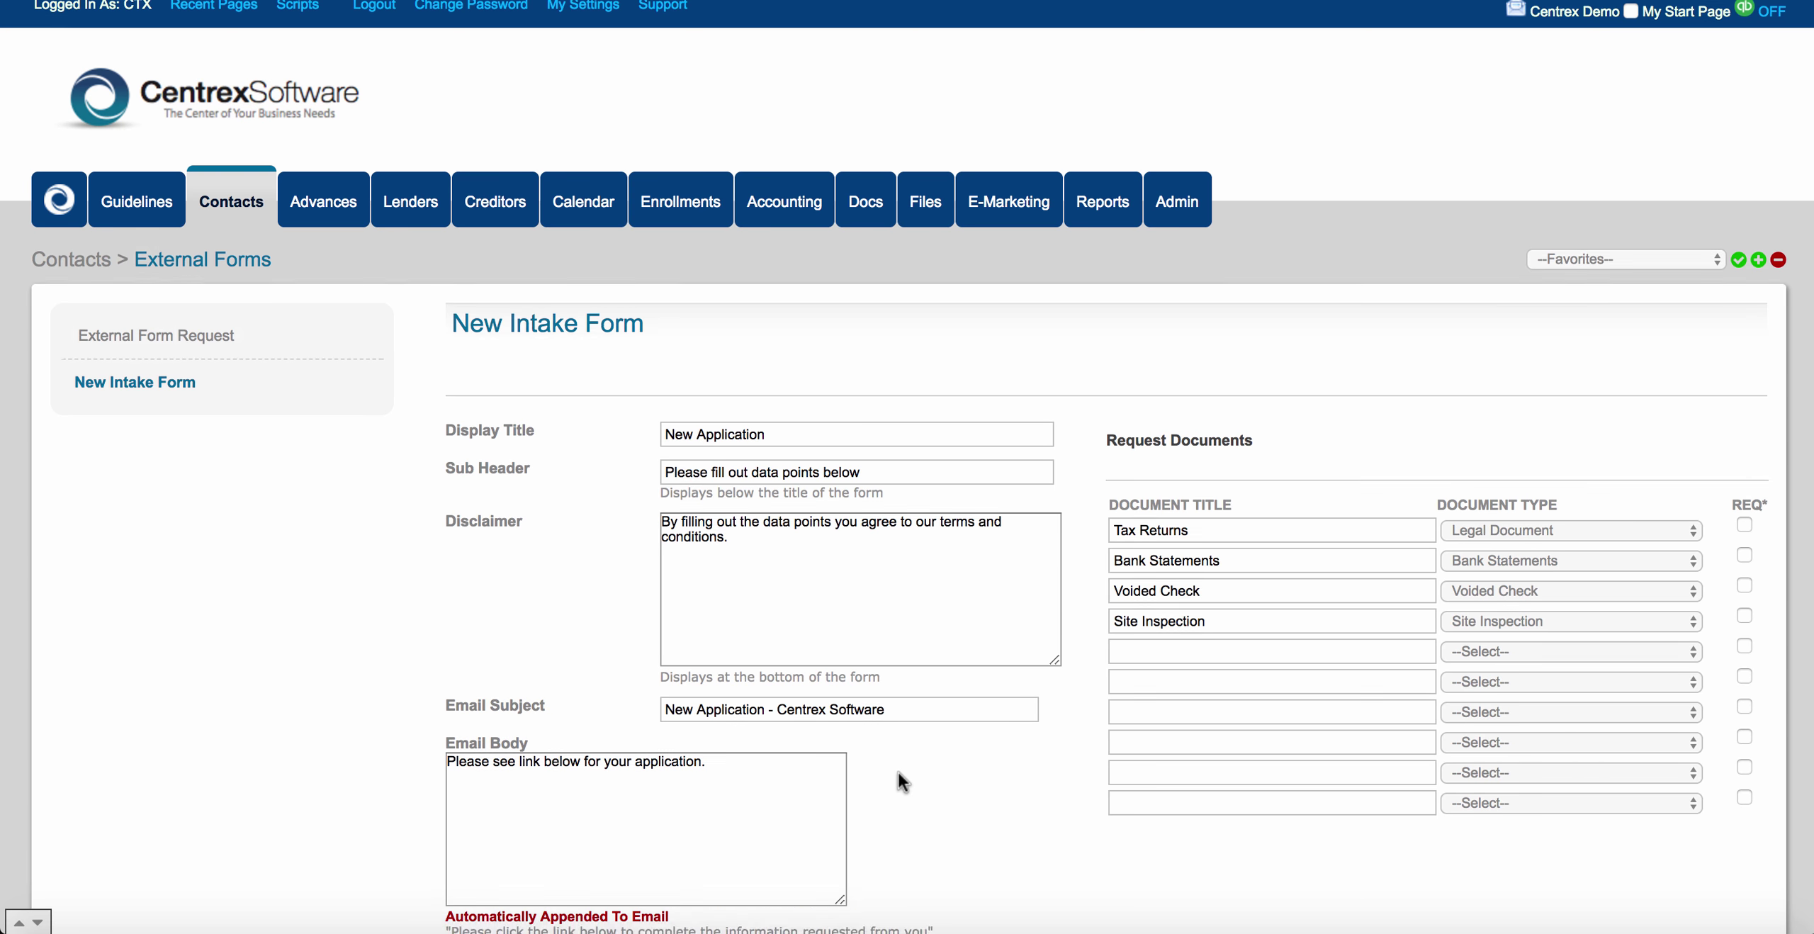
# Open the Al's Laundry Service contact dashboard from the Contacts list.
pyautogui.scroll(3, 899, 768)
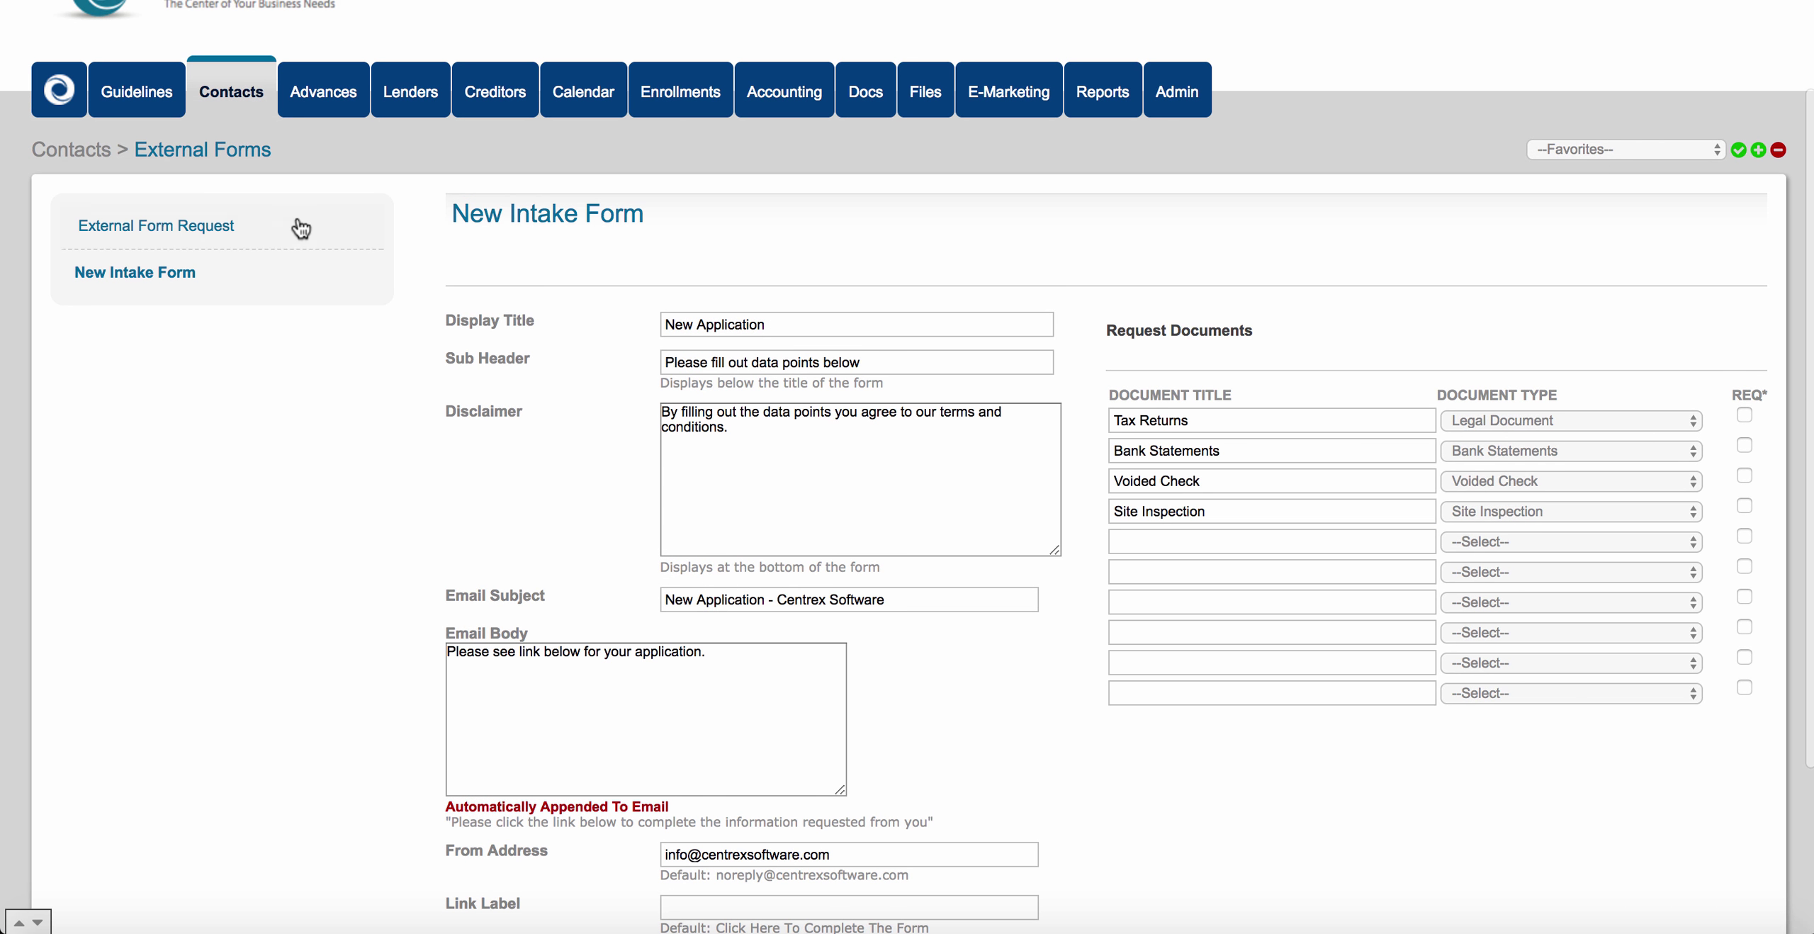
pyautogui.click(248, 86)
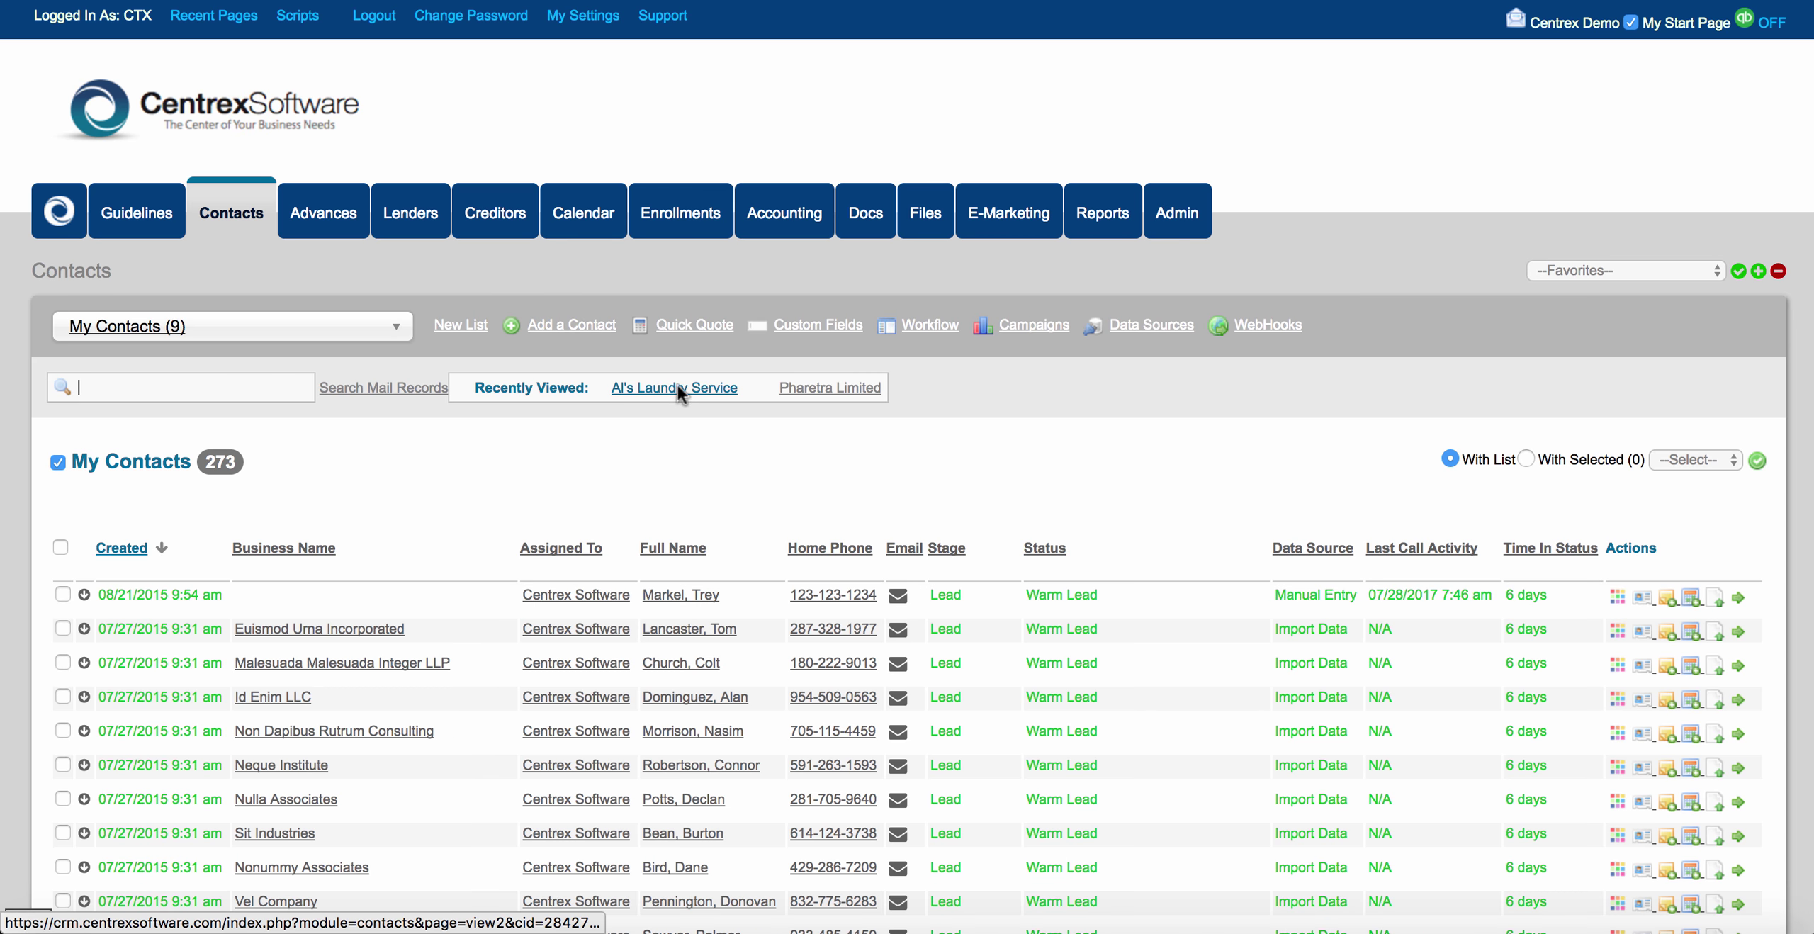
pyautogui.click(677, 387)
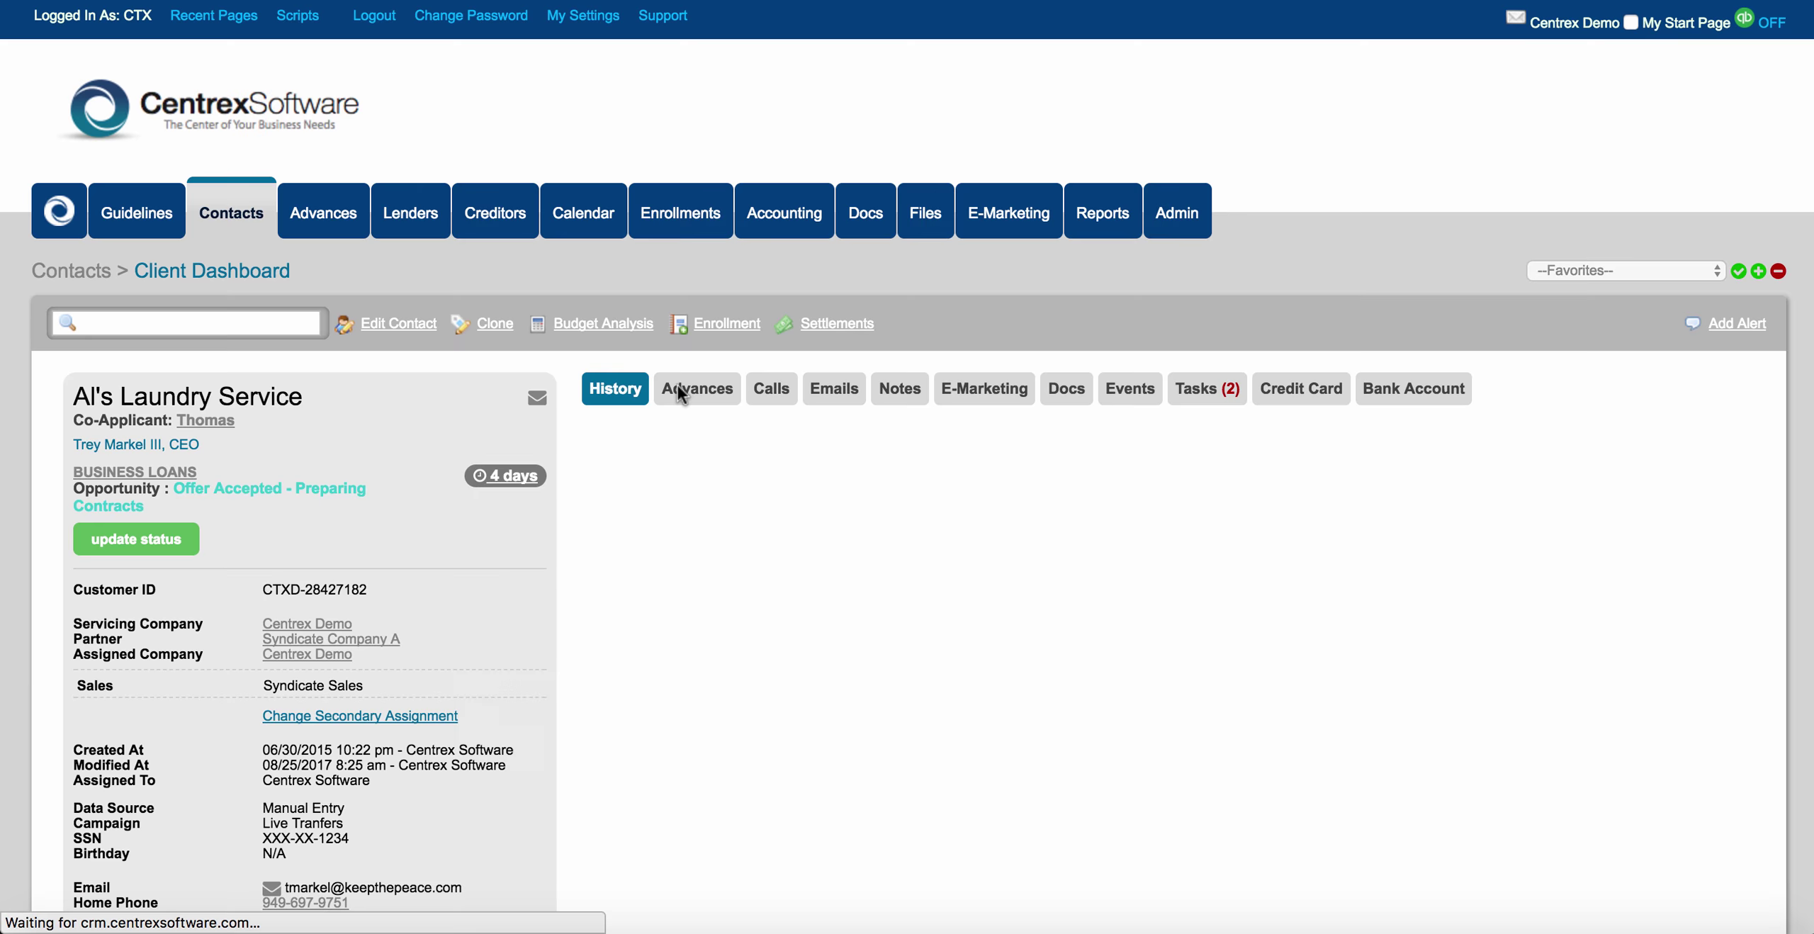
pyautogui.scroll(-6, 594, 546)
pyautogui.scroll(-3, 593, 542)
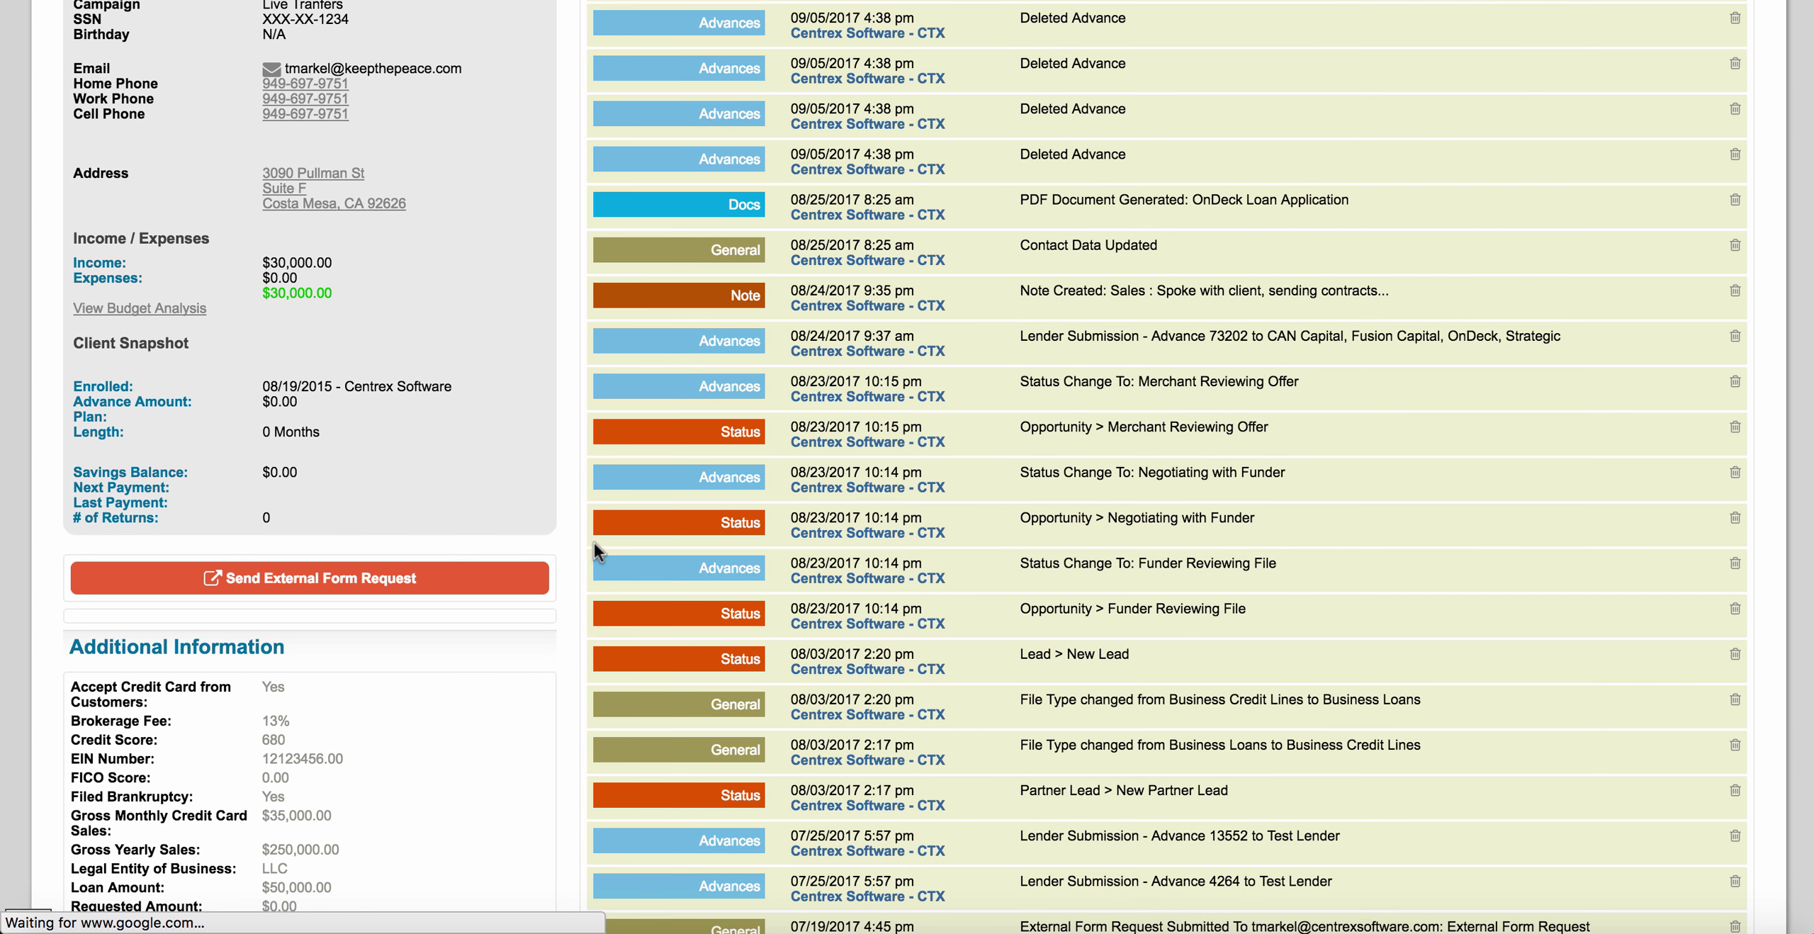
# Start an external form request set to New Intake Form, then close the request window.
pyautogui.click(494, 589)
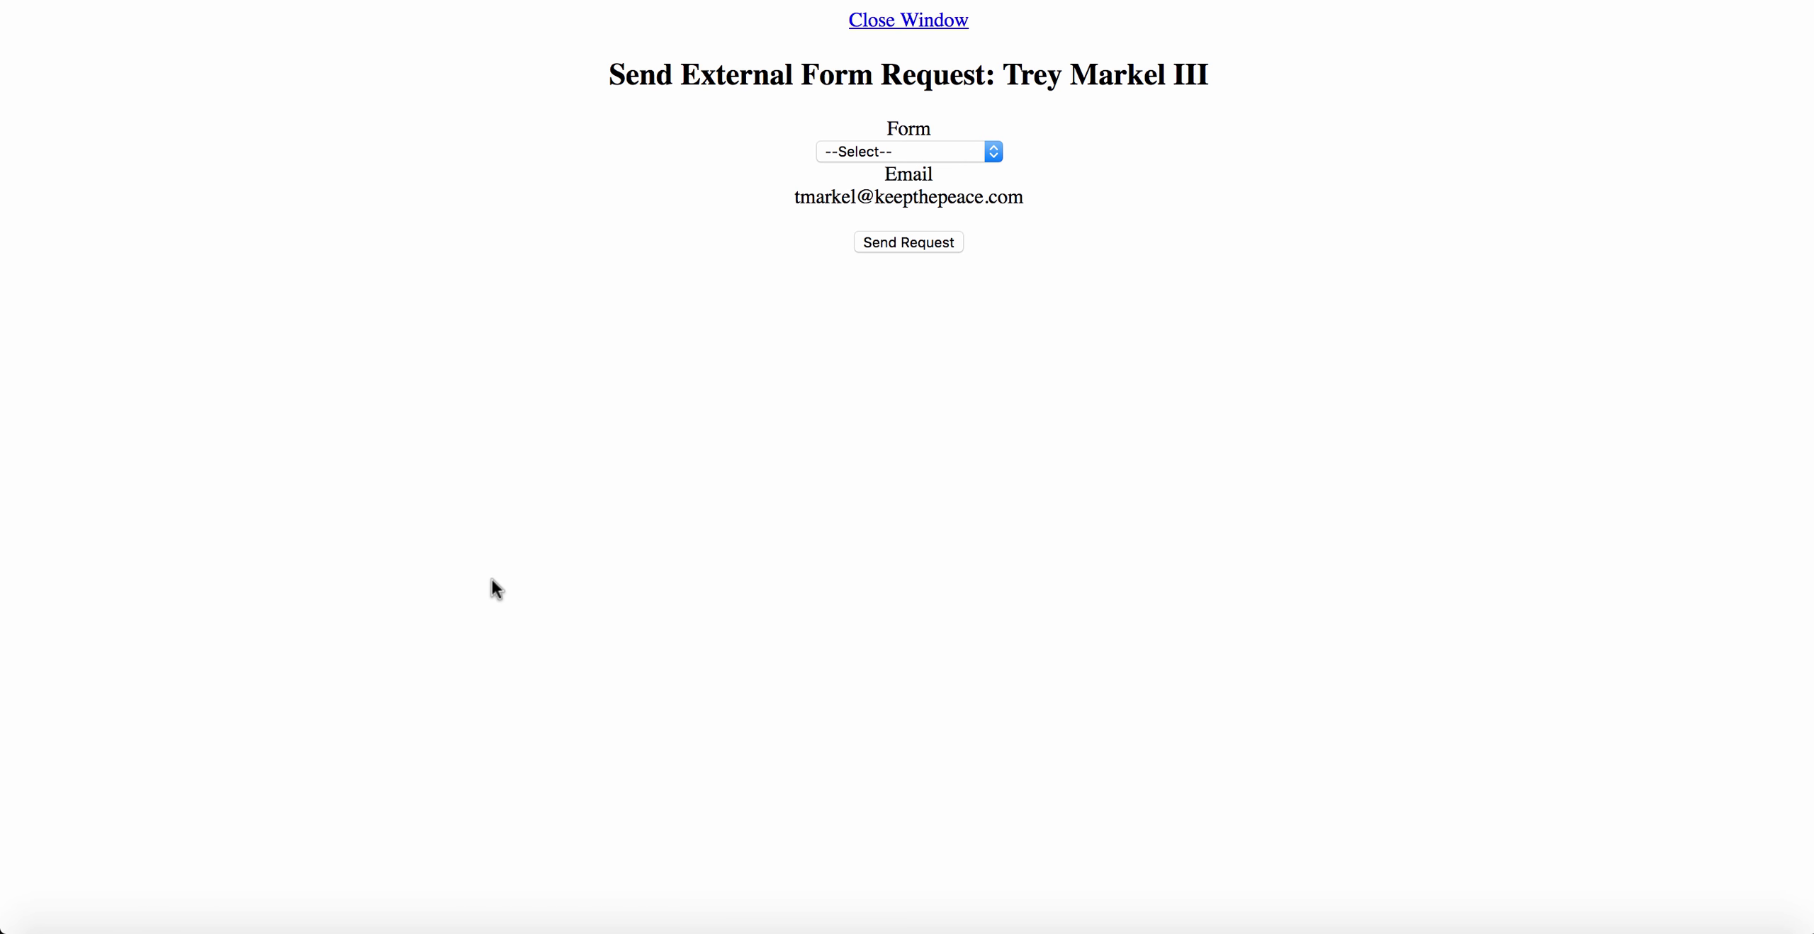
pyautogui.click(978, 156)
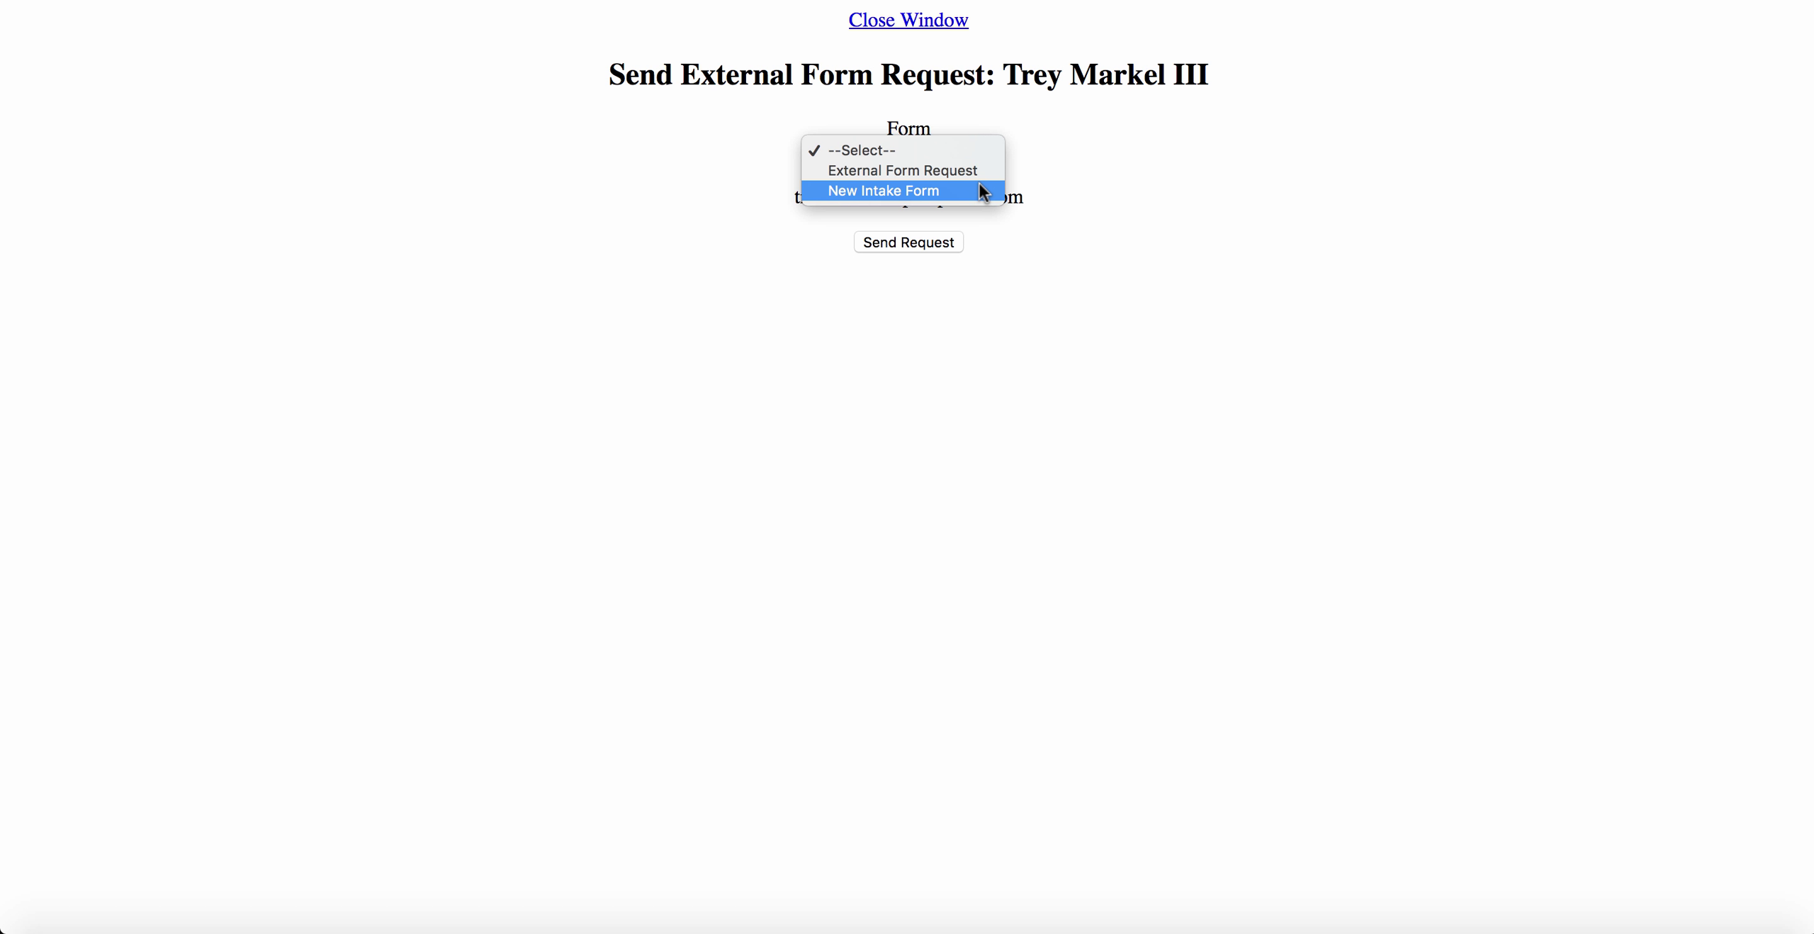
pyautogui.click(979, 186)
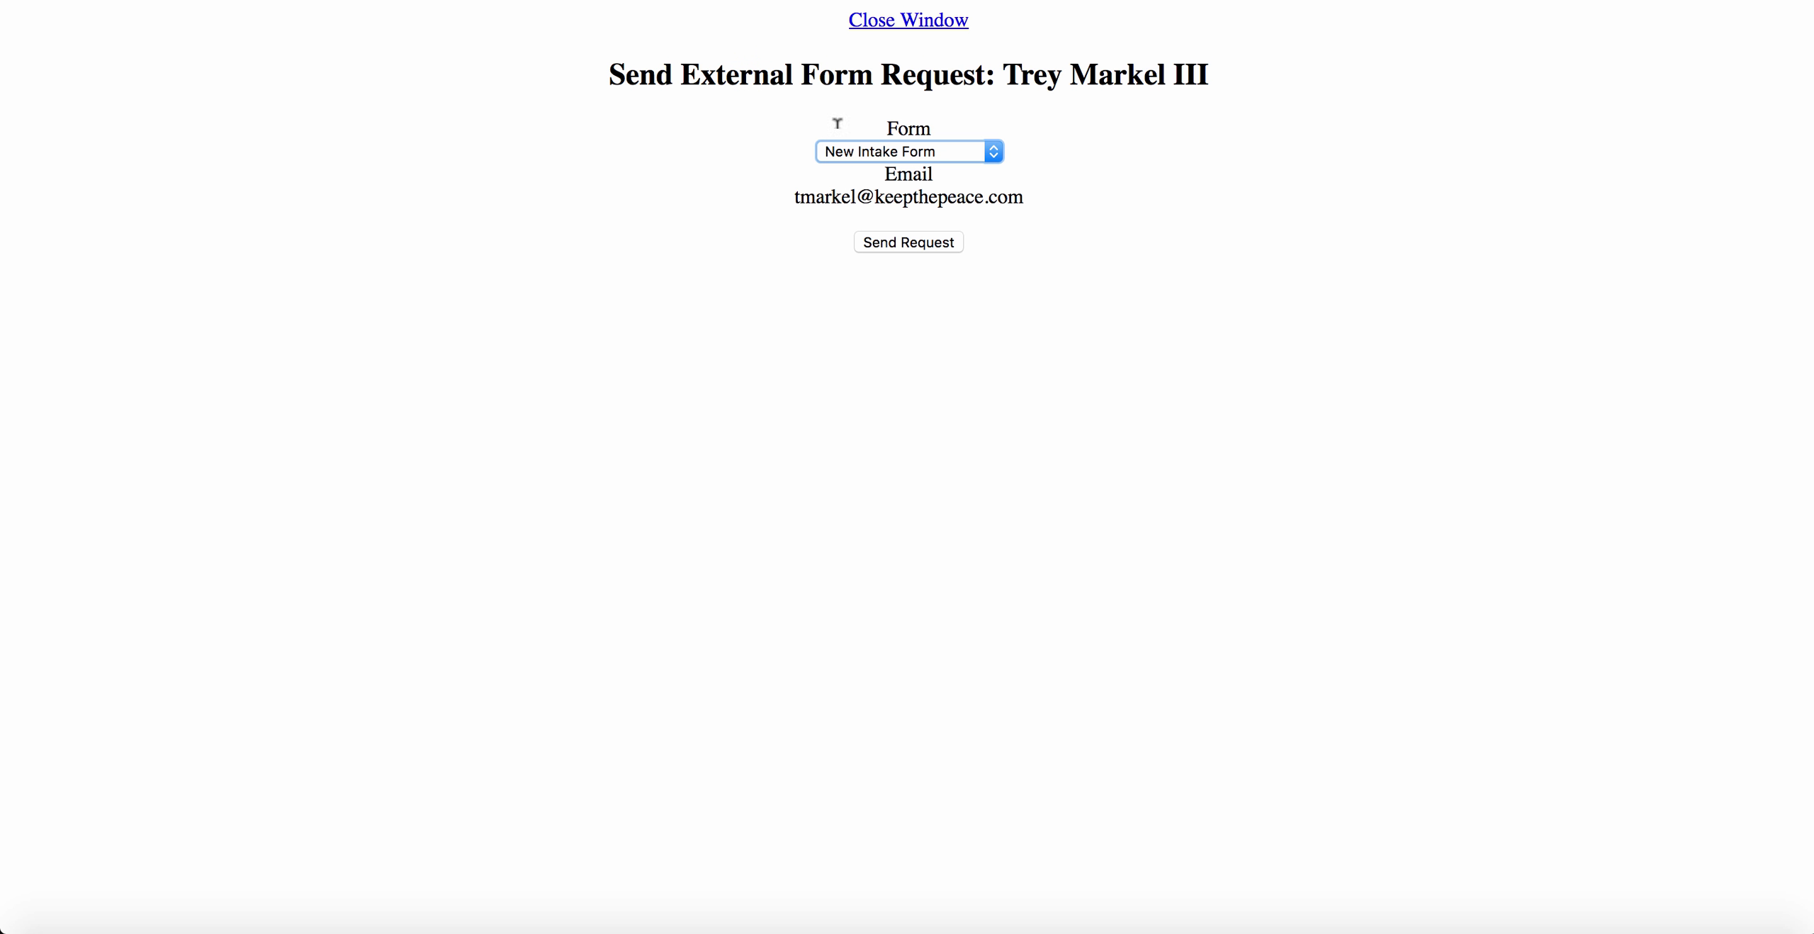
pyautogui.click(897, 22)
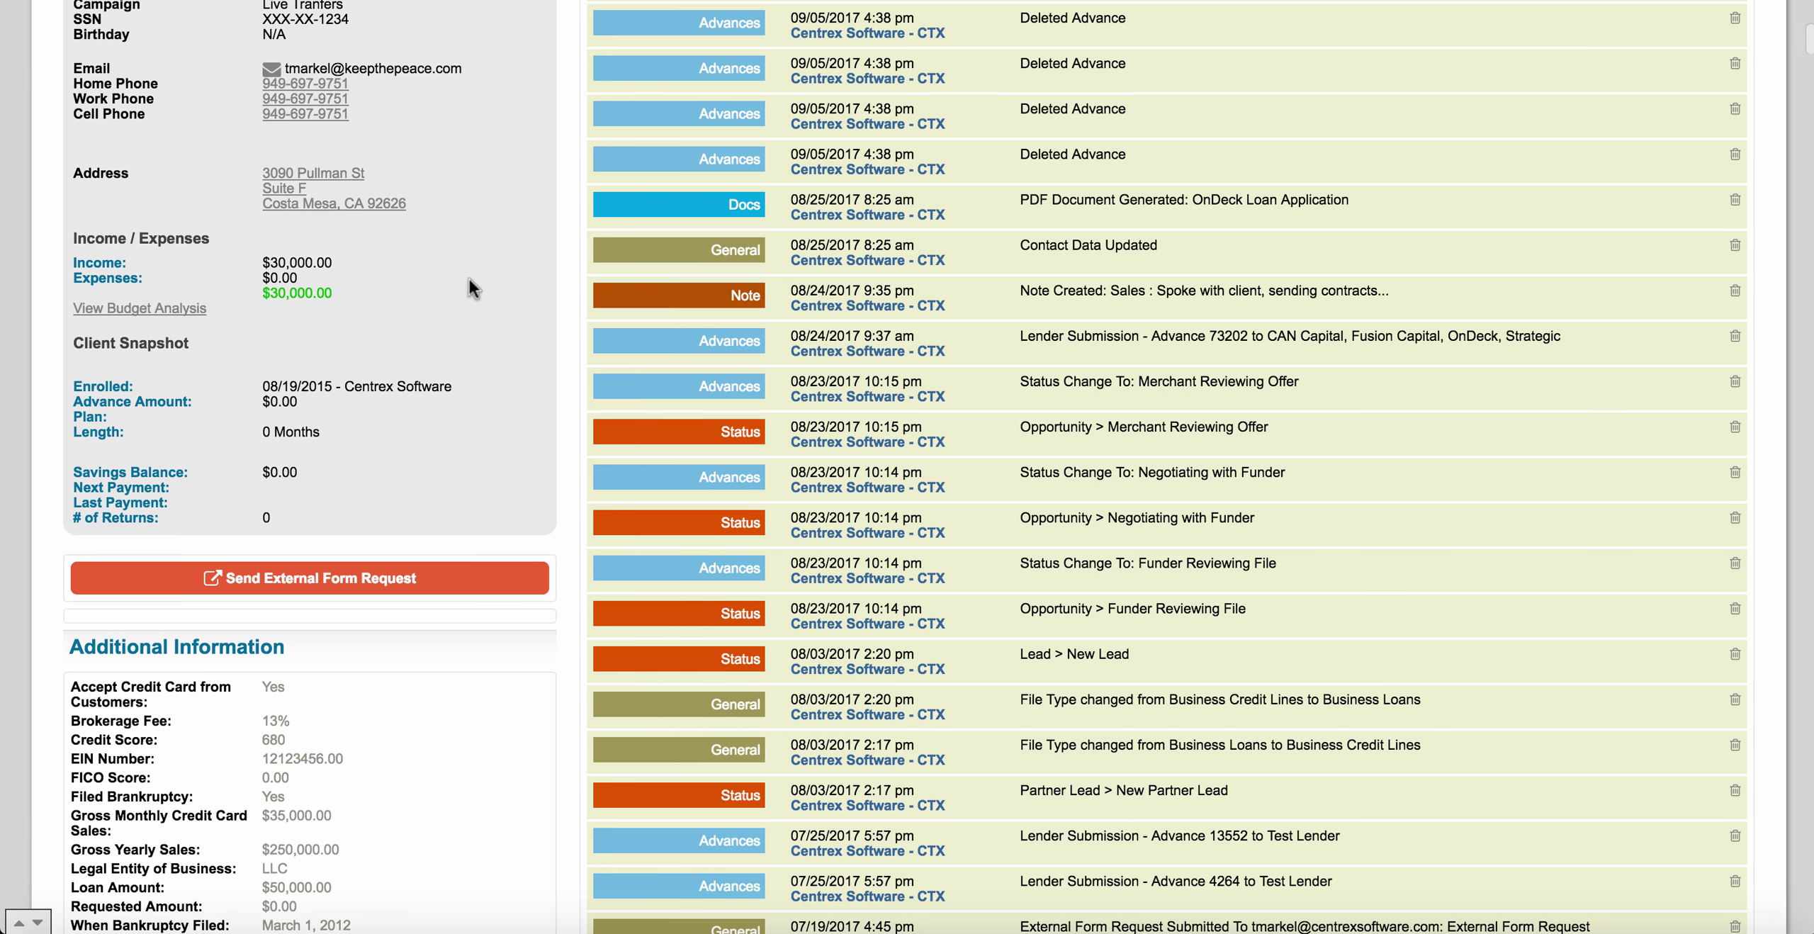
# Return to the Contacts page showing the 273-record My Contacts list.
pyautogui.scroll(10, 550, 594)
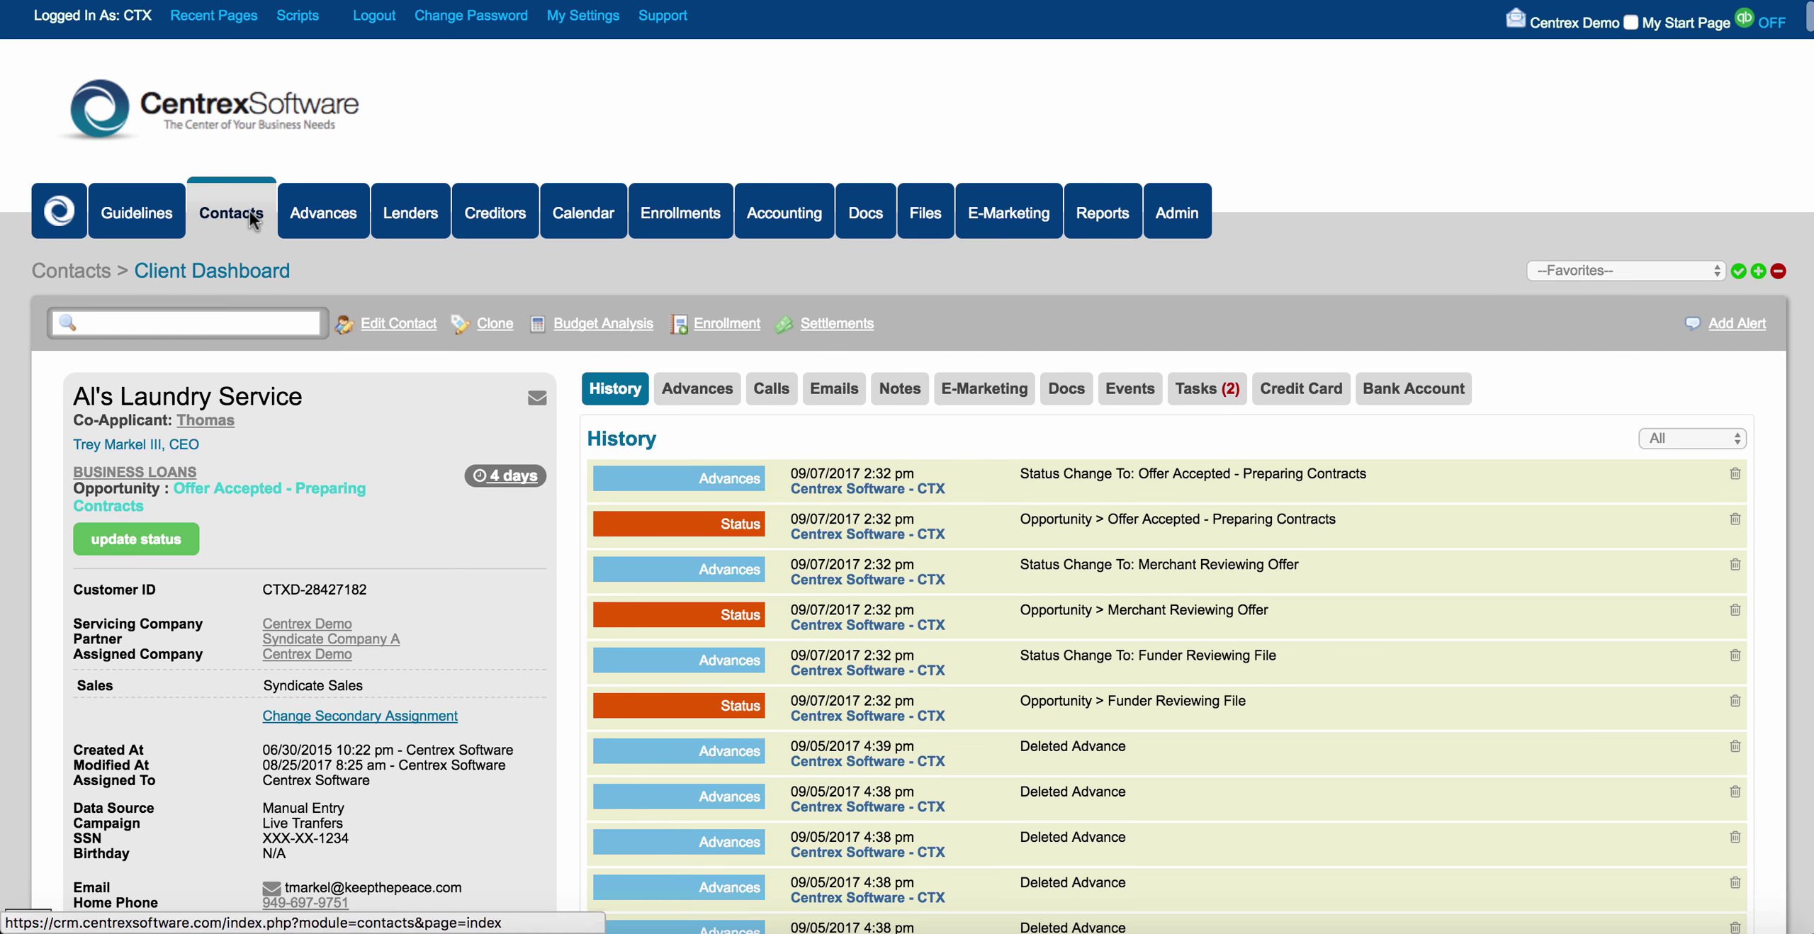
pyautogui.click(248, 212)
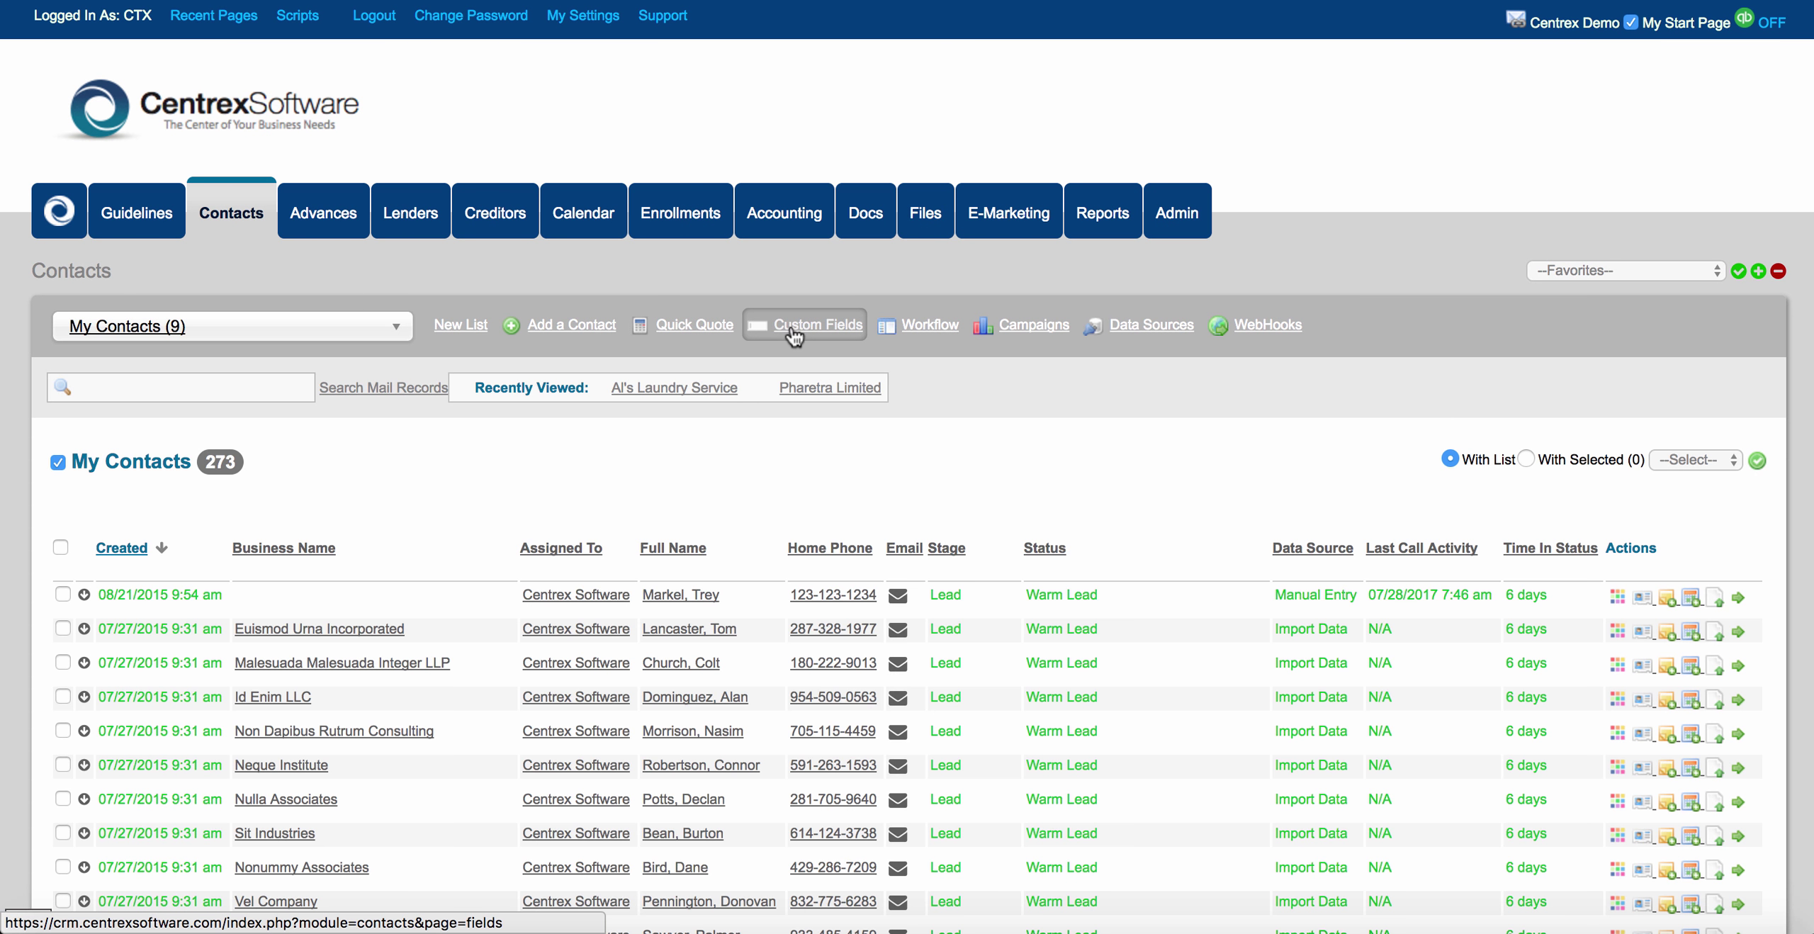